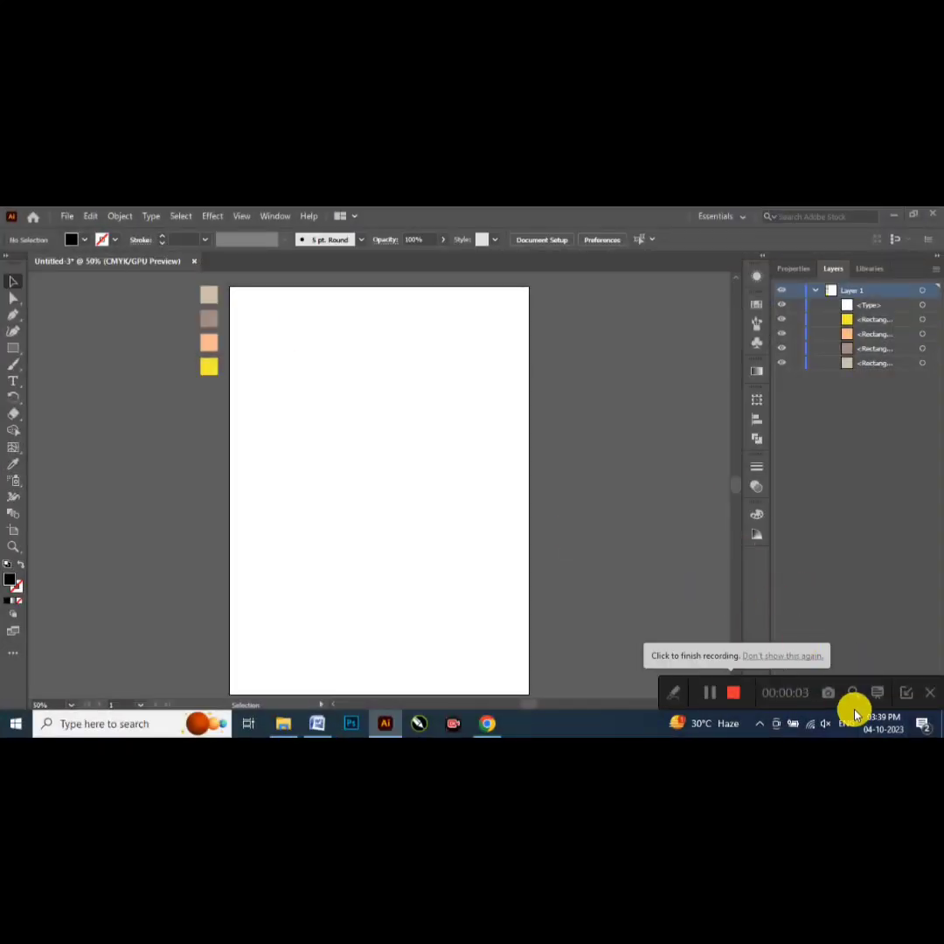
- Cover the artboard with a grey-brown rectangle and make it a gradient mesh with a centre point
{"action": "mouse_move", "coordinate": [841, 687]}
{"action": "left_mouse_down"}
{"action": "mouse_move", "coordinate": [439, 730]}
{"action": "mouse_move", "coordinate": [417, 717]}
{"action": "left_mouse_up"}
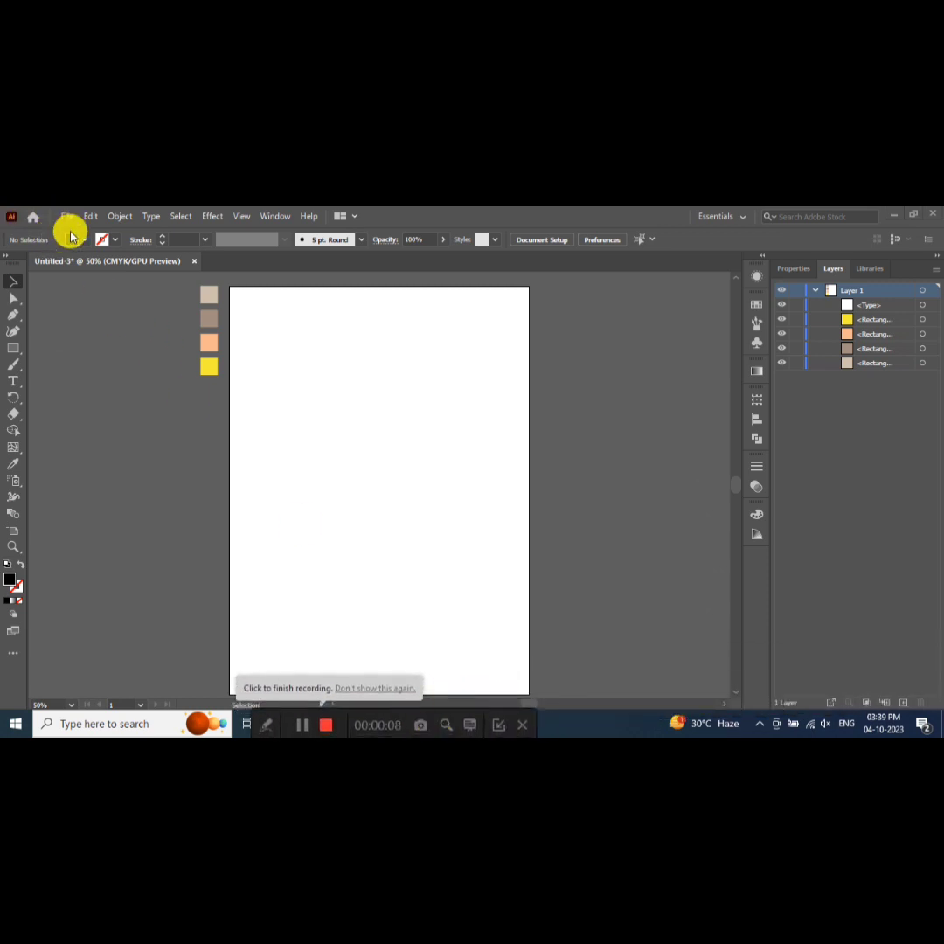
{"action": "left_click", "coordinate": [14, 349]}
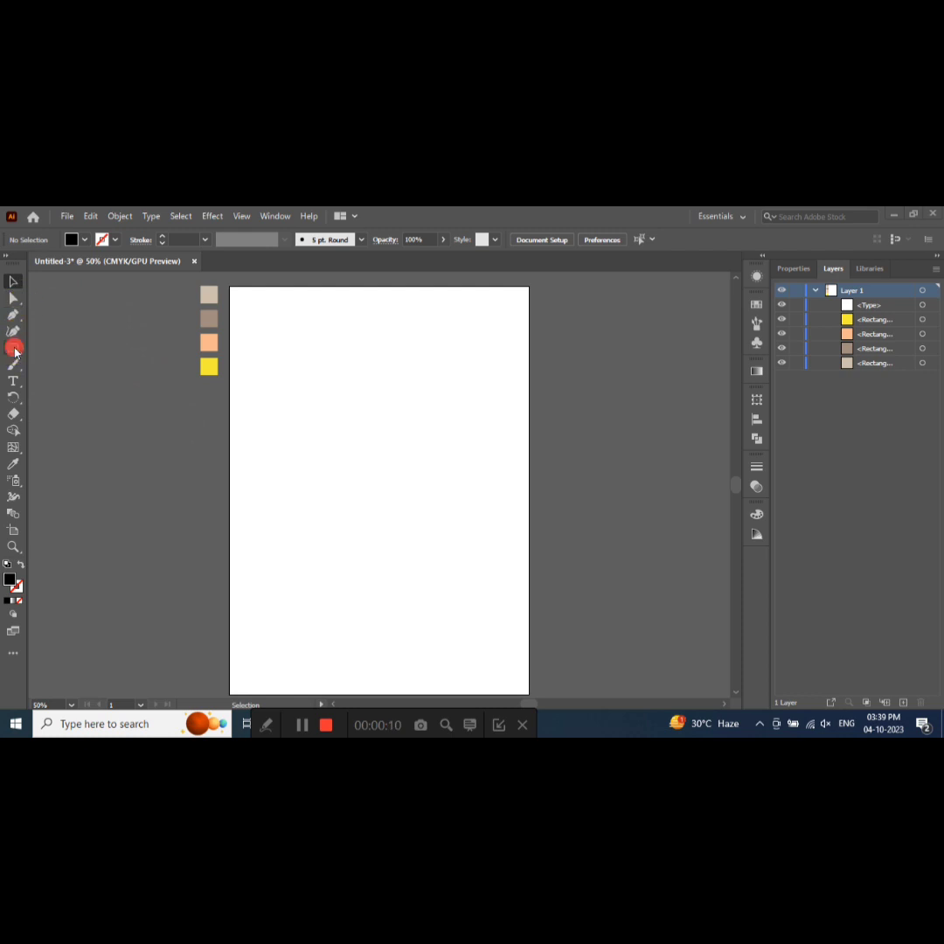
{"action": "left_click_drag", "start_coordinate": [229, 287], "coordinate": [527, 695]}
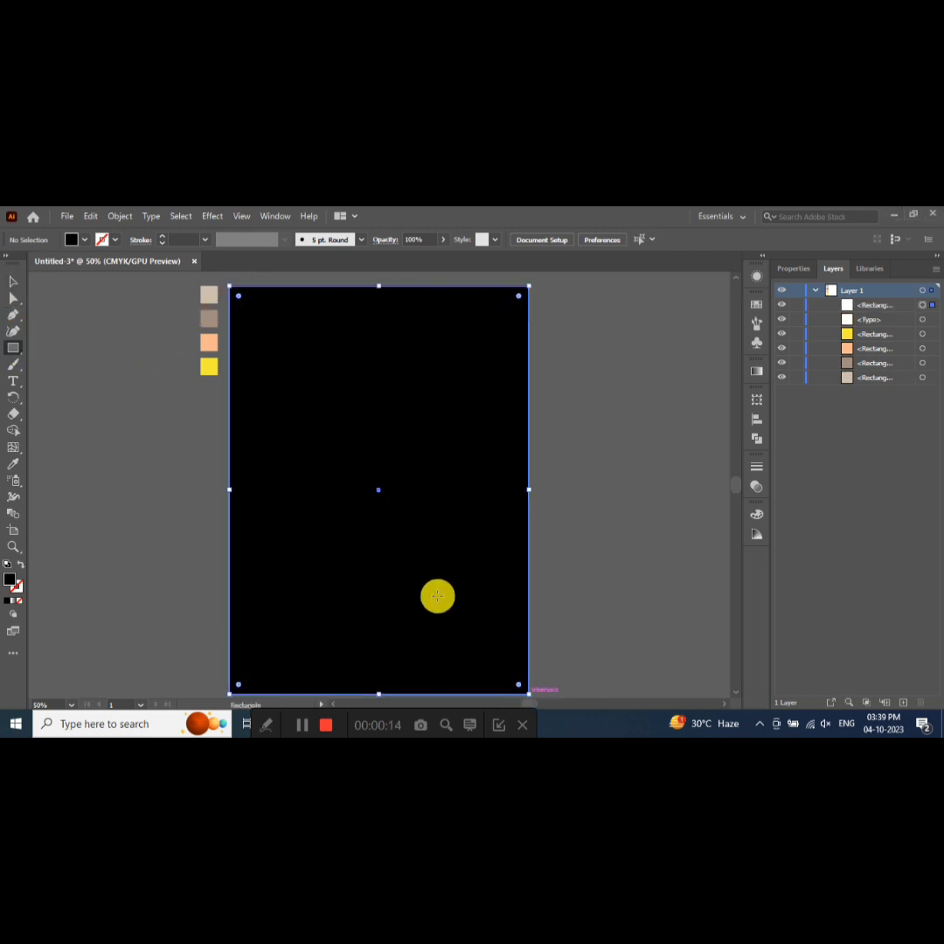
{"action": "left_click", "coordinate": [13, 466]}
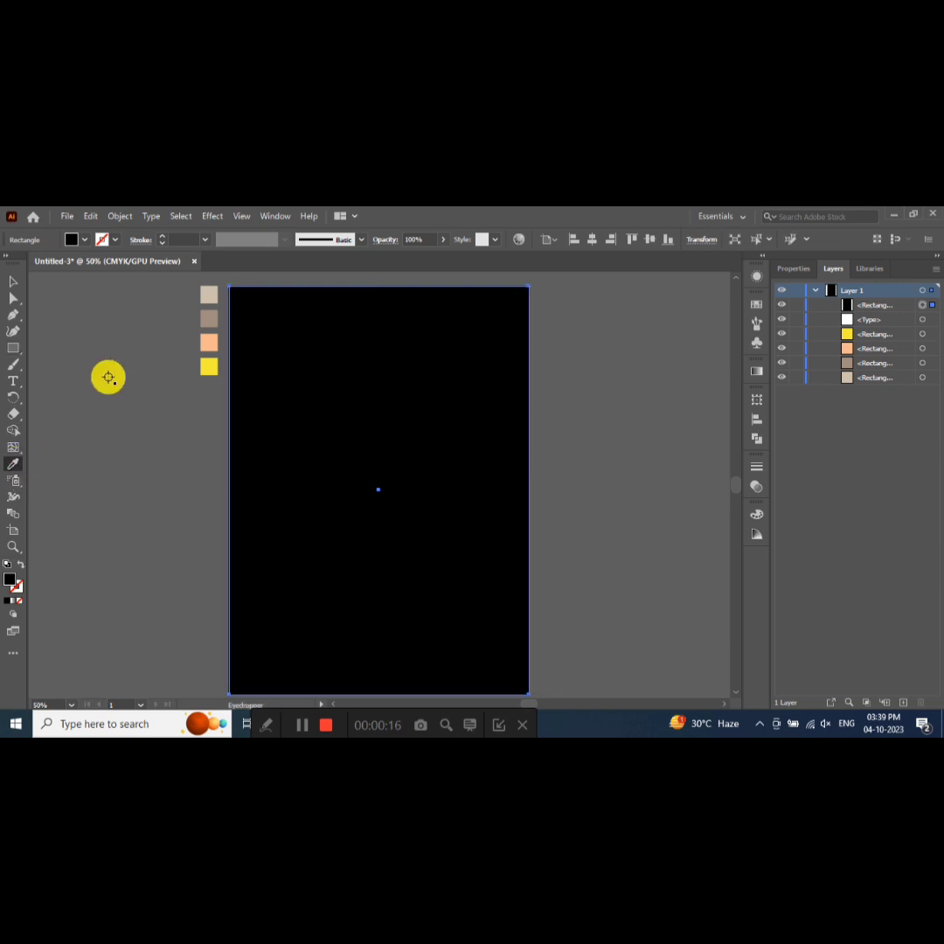
{"action": "left_click", "coordinate": [209, 320]}
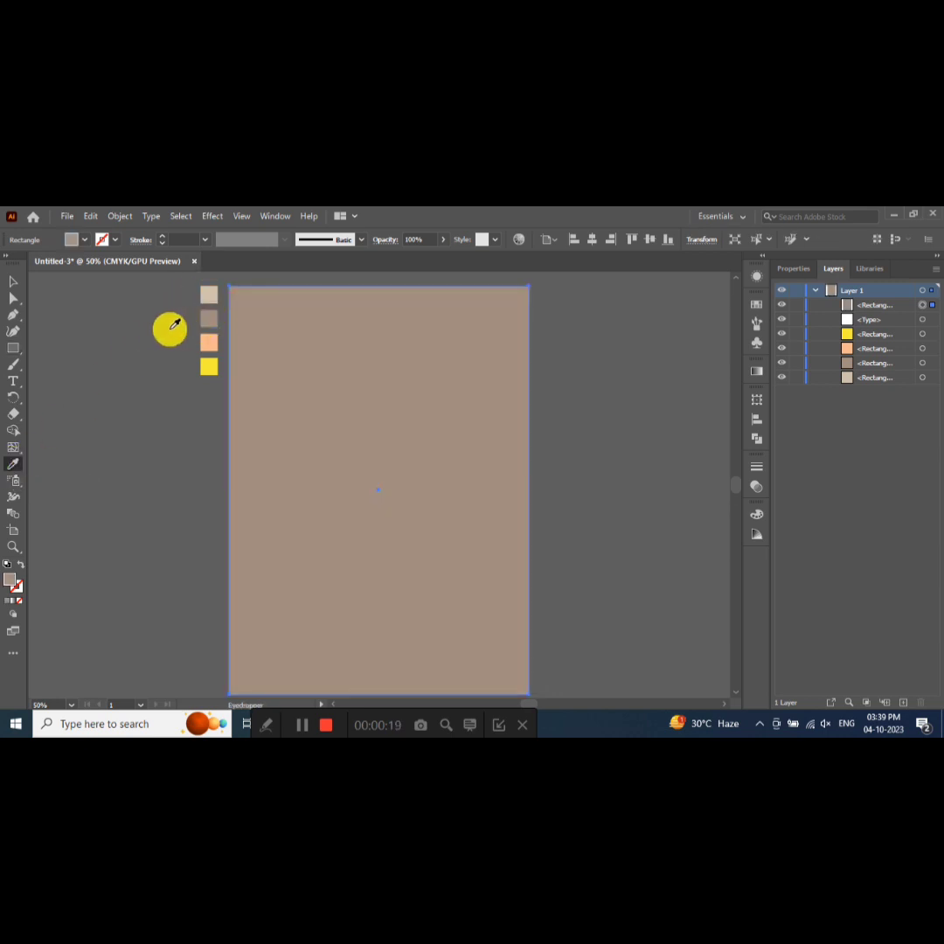
{"action": "left_click", "coordinate": [14, 448]}
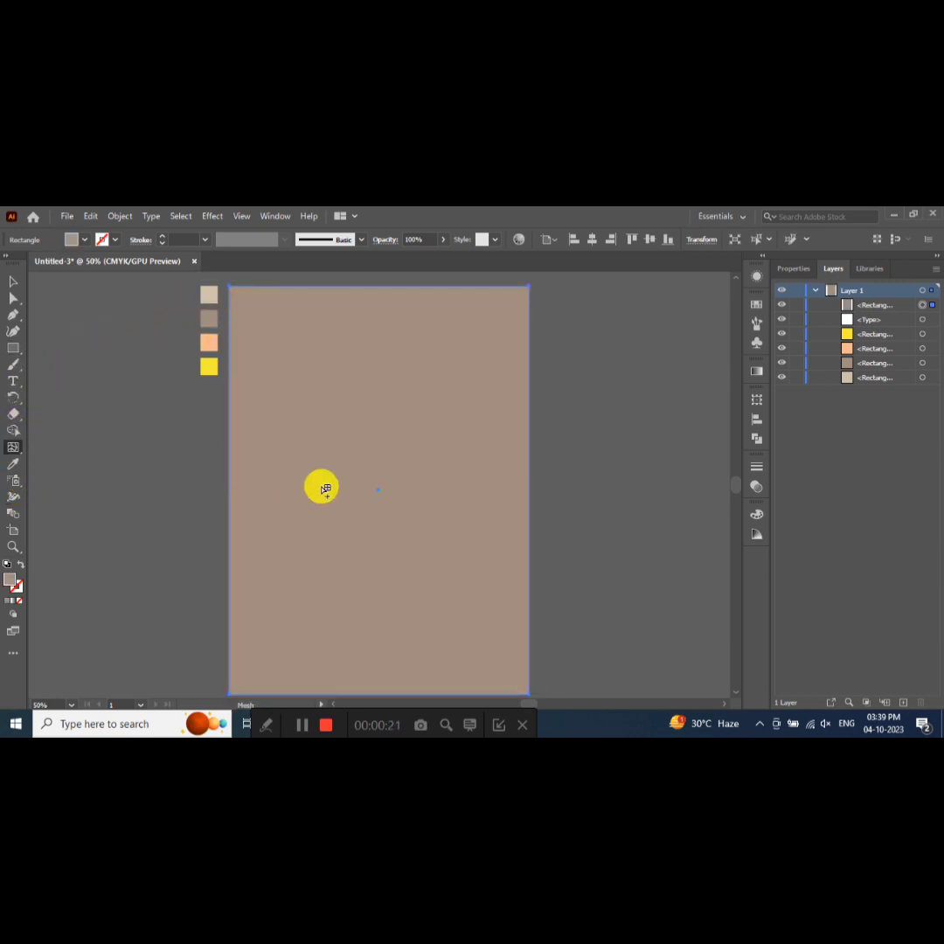
{"action": "left_click", "coordinate": [379, 490]}
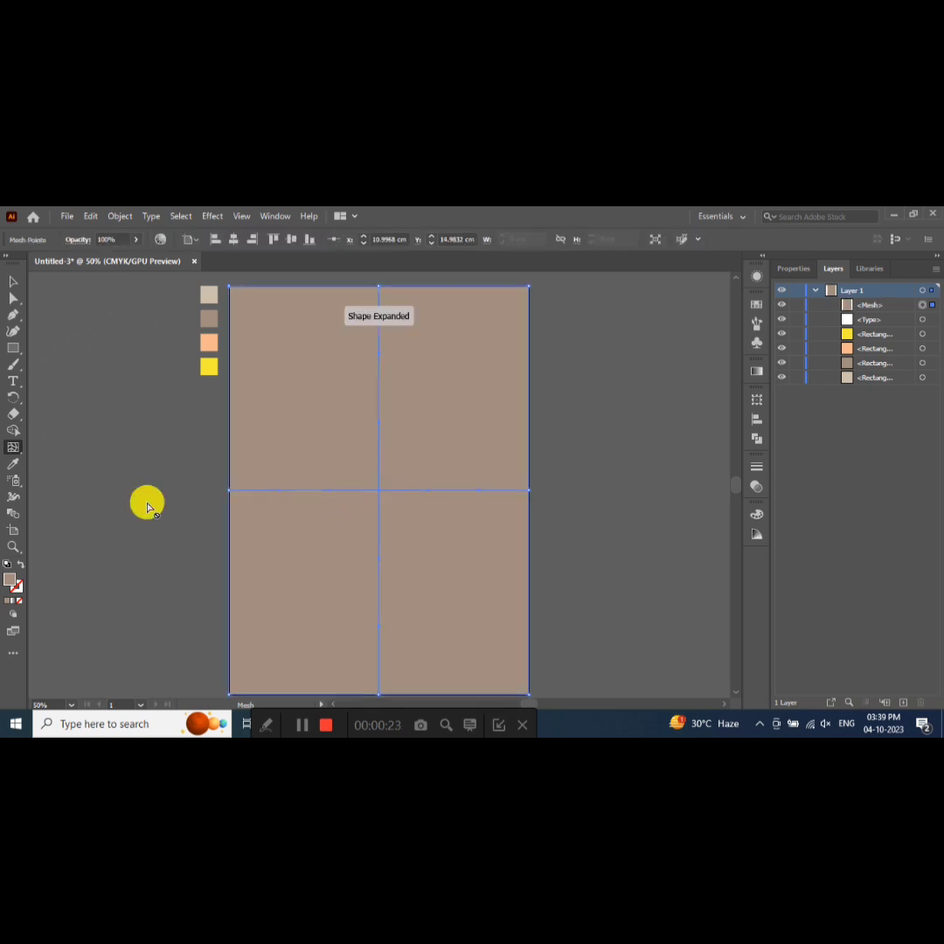
- Colour the mesh centre light beige and add two mesh lines near the artboard bottom
{"action": "left_click", "coordinate": [13, 467]}
{"action": "left_click", "coordinate": [208, 295]}
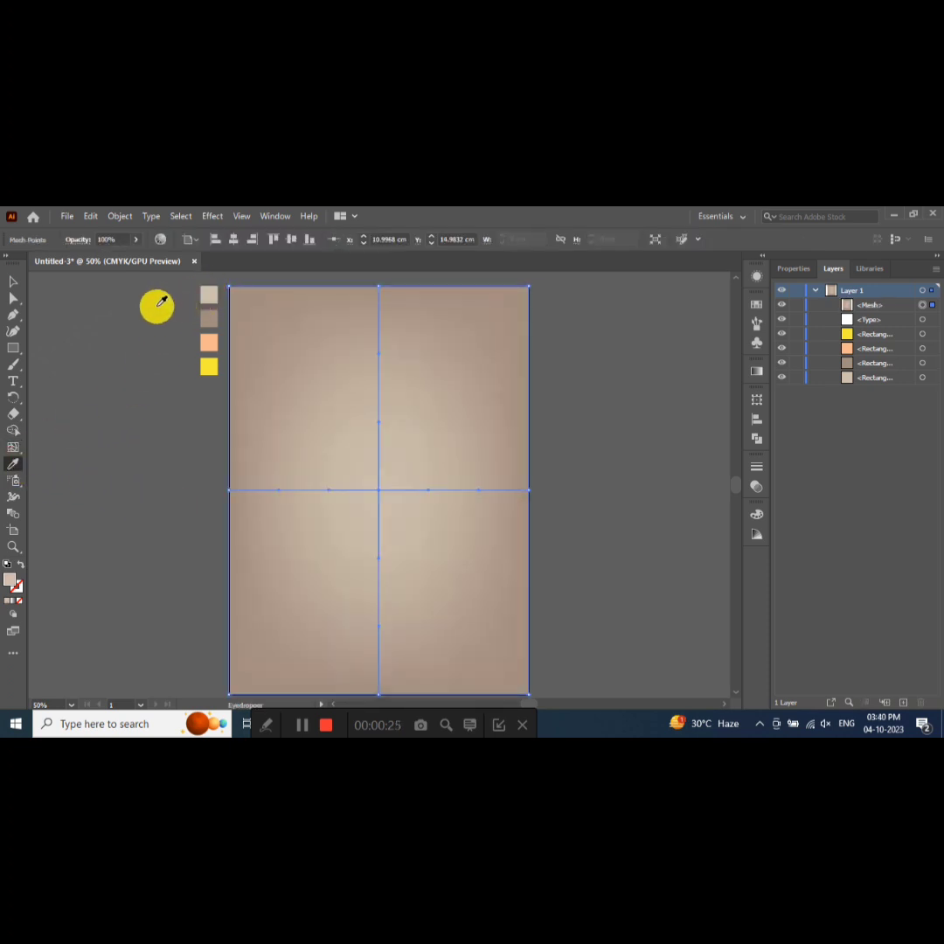
{"action": "left_click", "coordinate": [14, 447]}
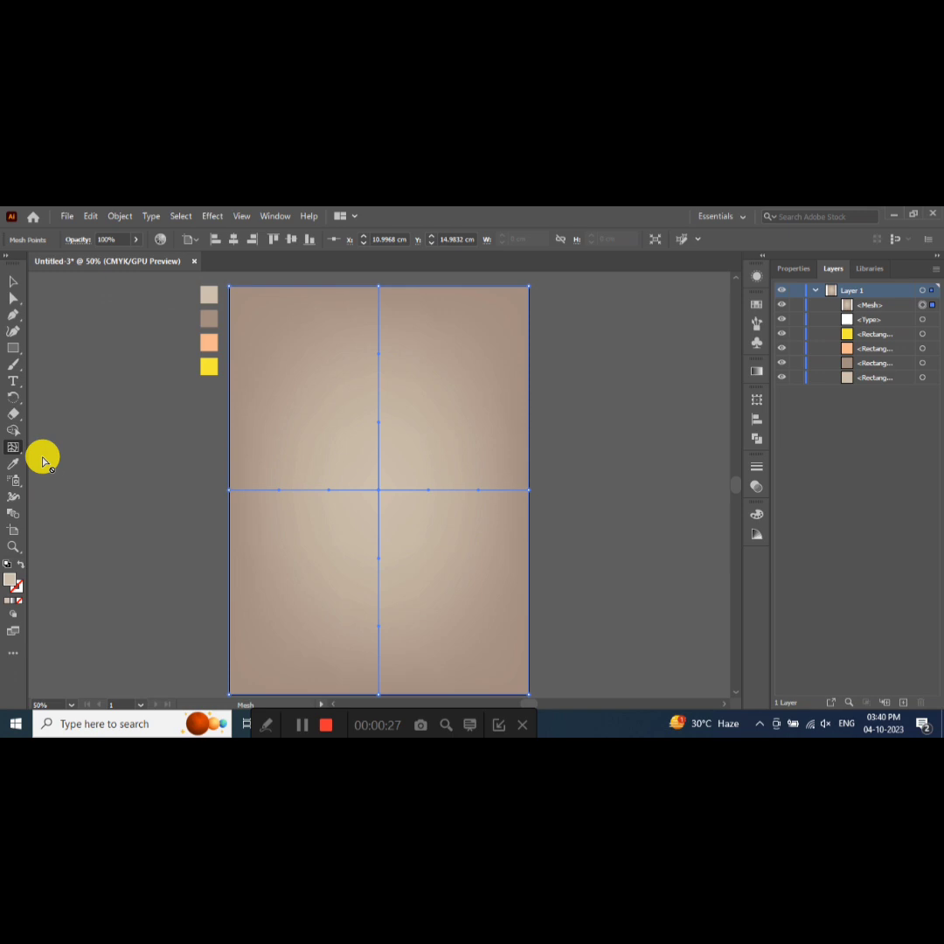
{"action": "left_click", "coordinate": [380, 652]}
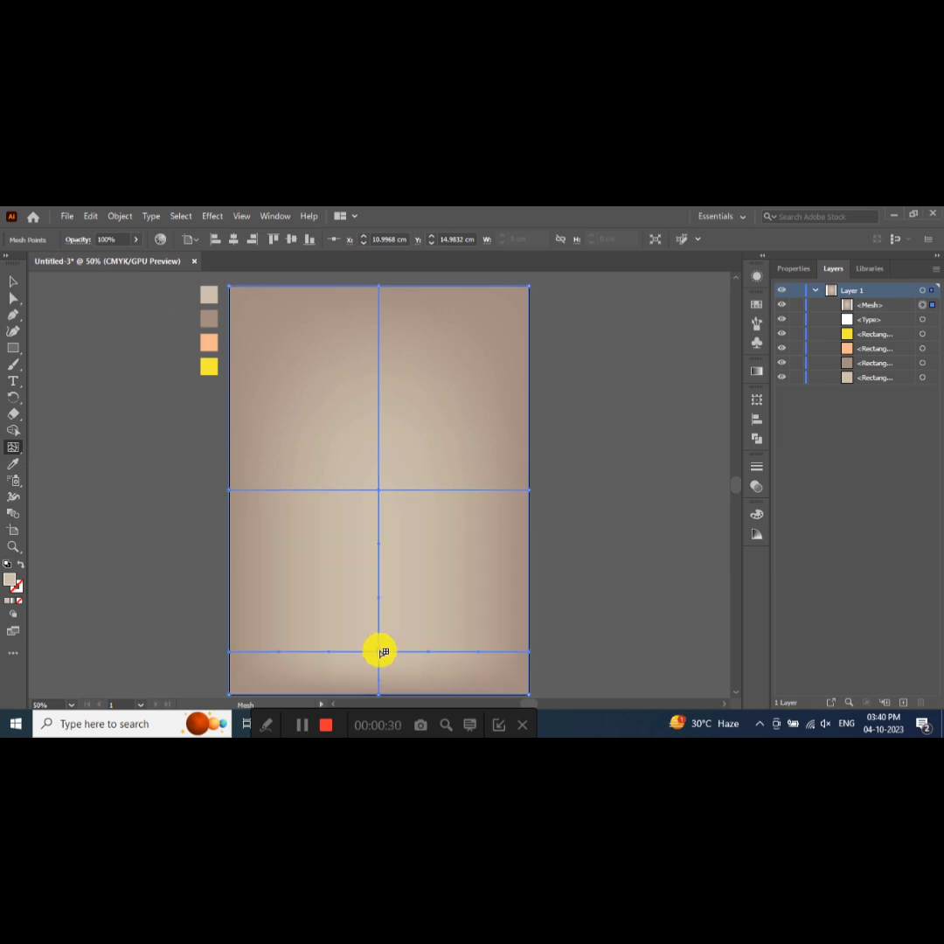
{"action": "left_click", "coordinate": [379, 644]}
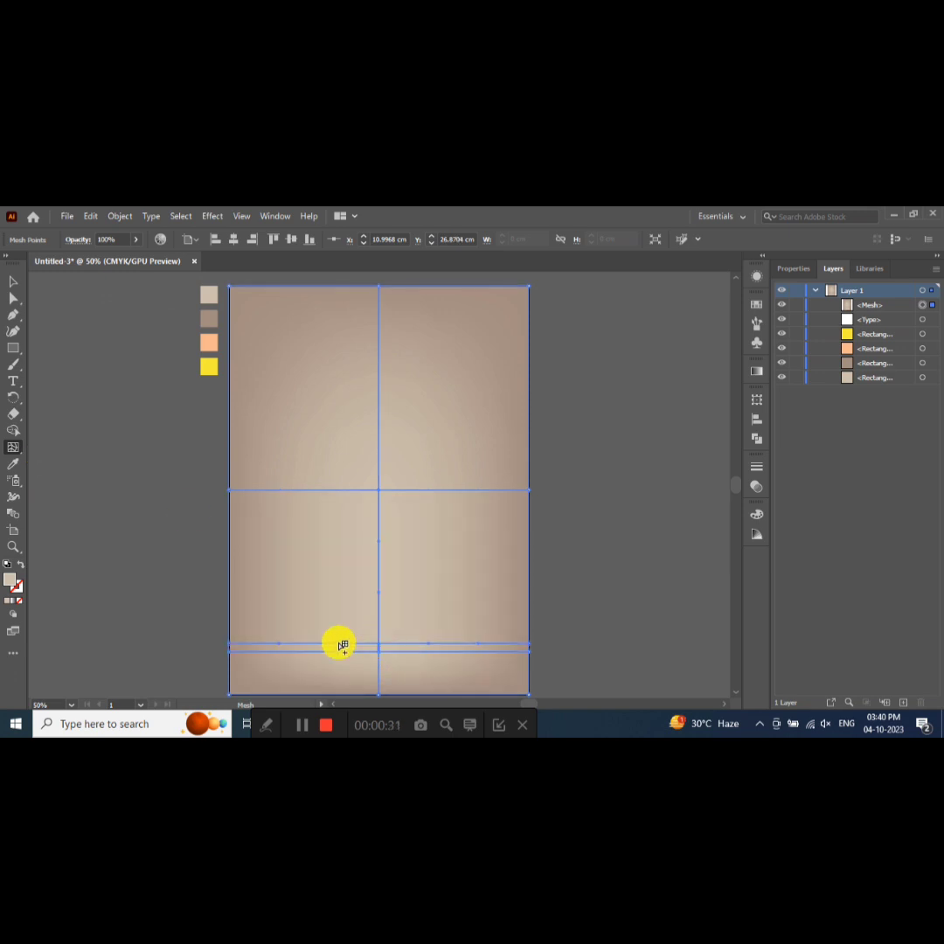
- Sample brown onto the bottom mesh row, undoing and retrying the colouring
{"action": "left_click", "coordinate": [12, 465]}
{"action": "left_click", "coordinate": [515, 296]}
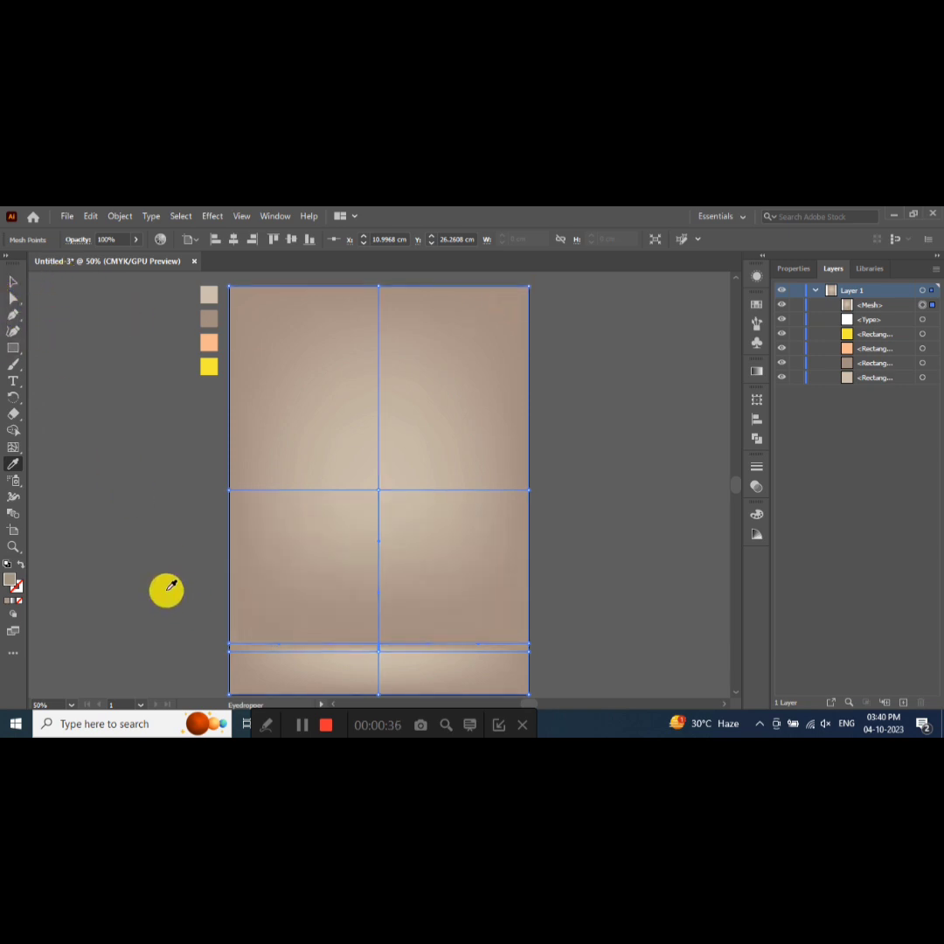
{"action": "key", "text": "ctrl+z"}
{"action": "key", "text": "ctrl+z"}
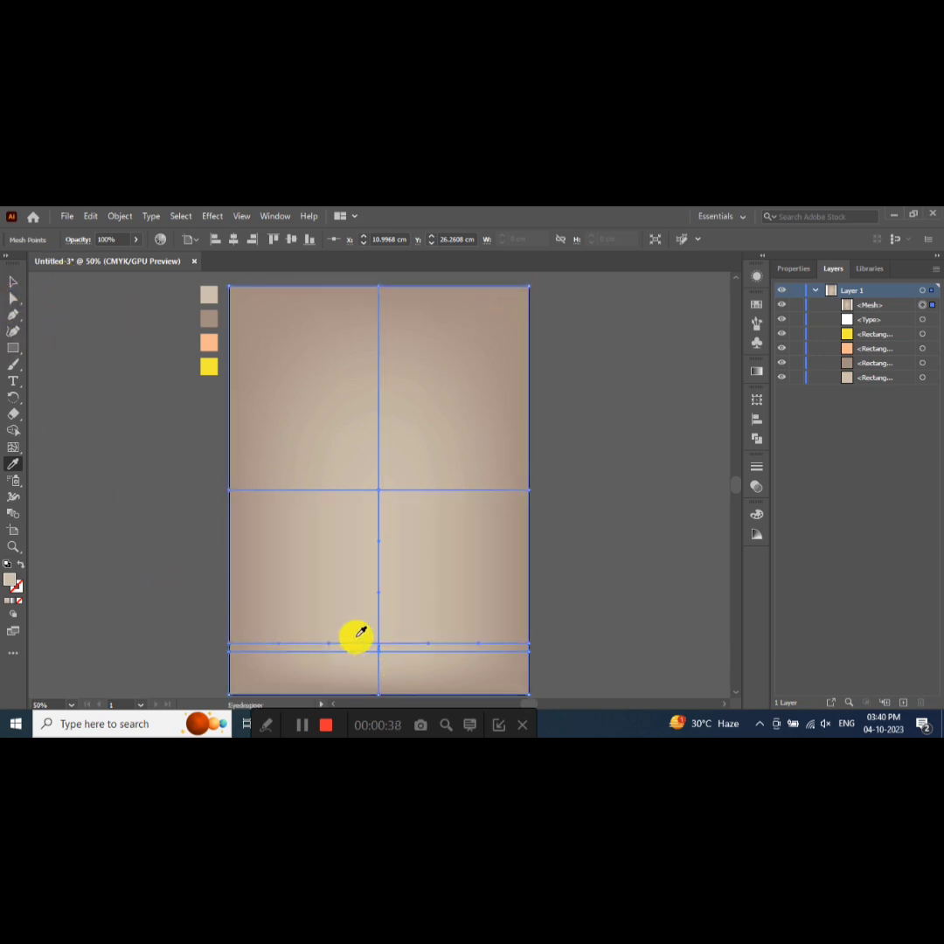
{"action": "left_click", "coordinate": [13, 446]}
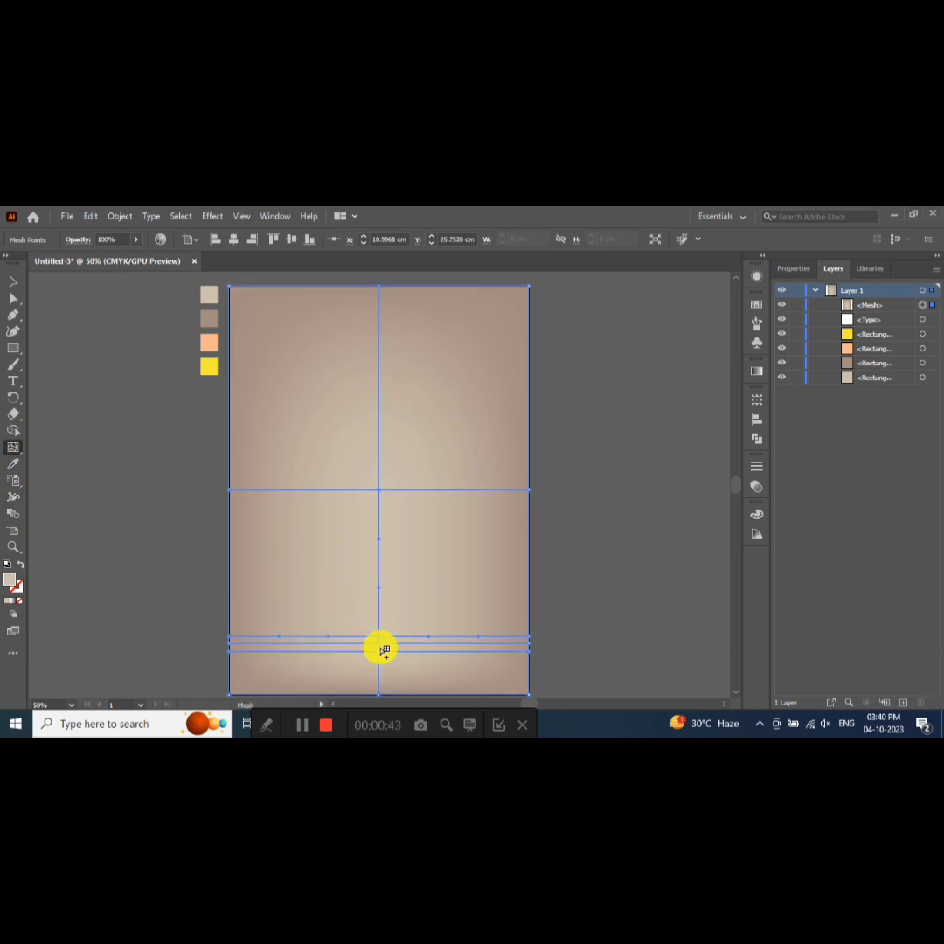
{"action": "key", "text": "ctrl+z"}
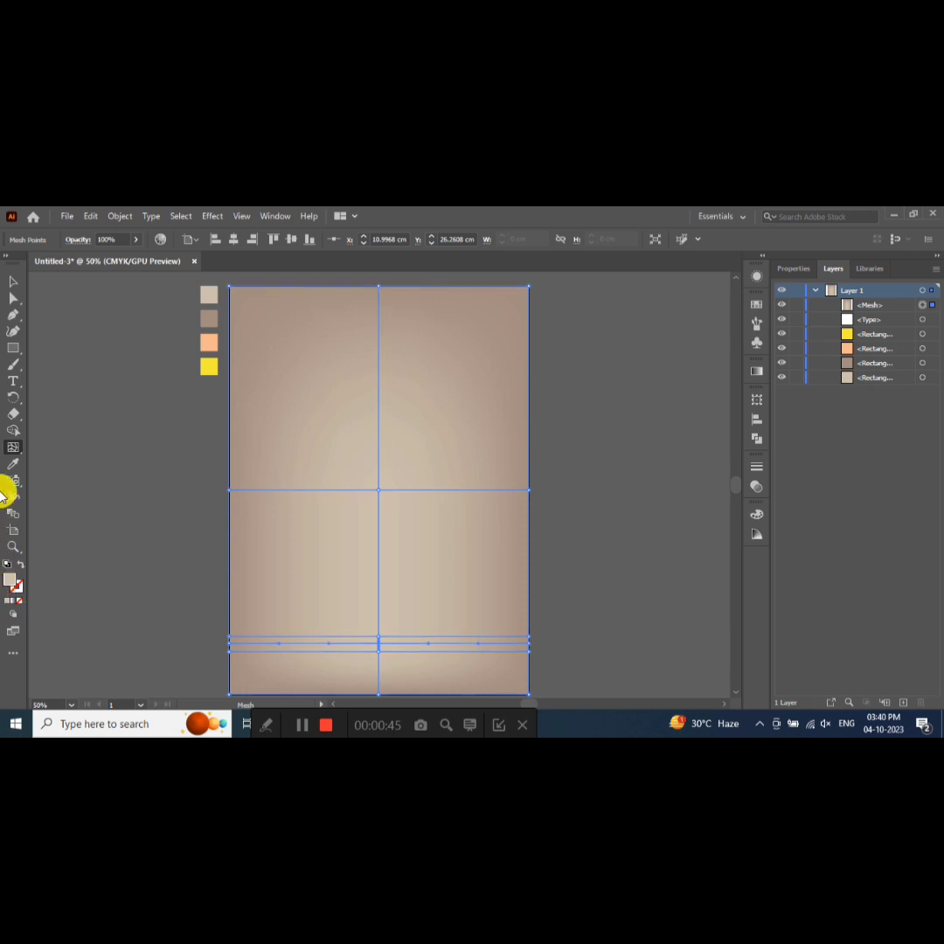
{"action": "left_click", "coordinate": [13, 463]}
{"action": "left_click", "coordinate": [520, 297]}
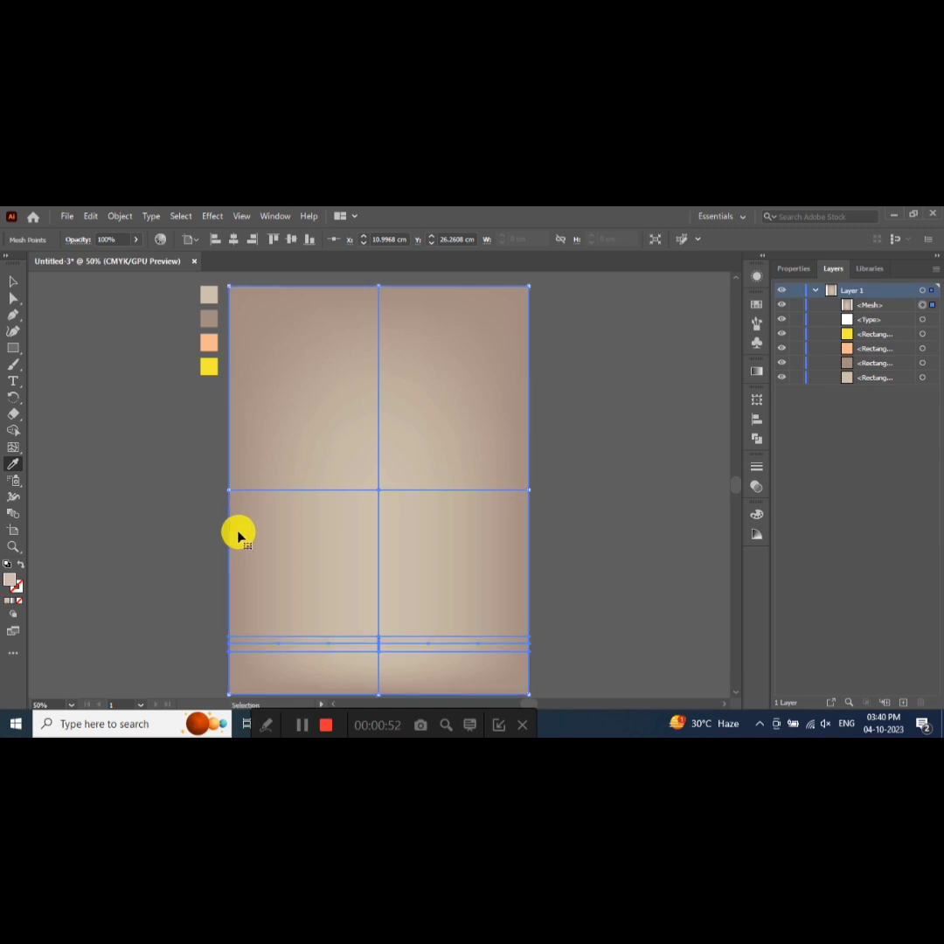
- Make the bottom mesh band darker tan, then deselect the background
{"action": "left_click", "coordinate": [381, 649]}
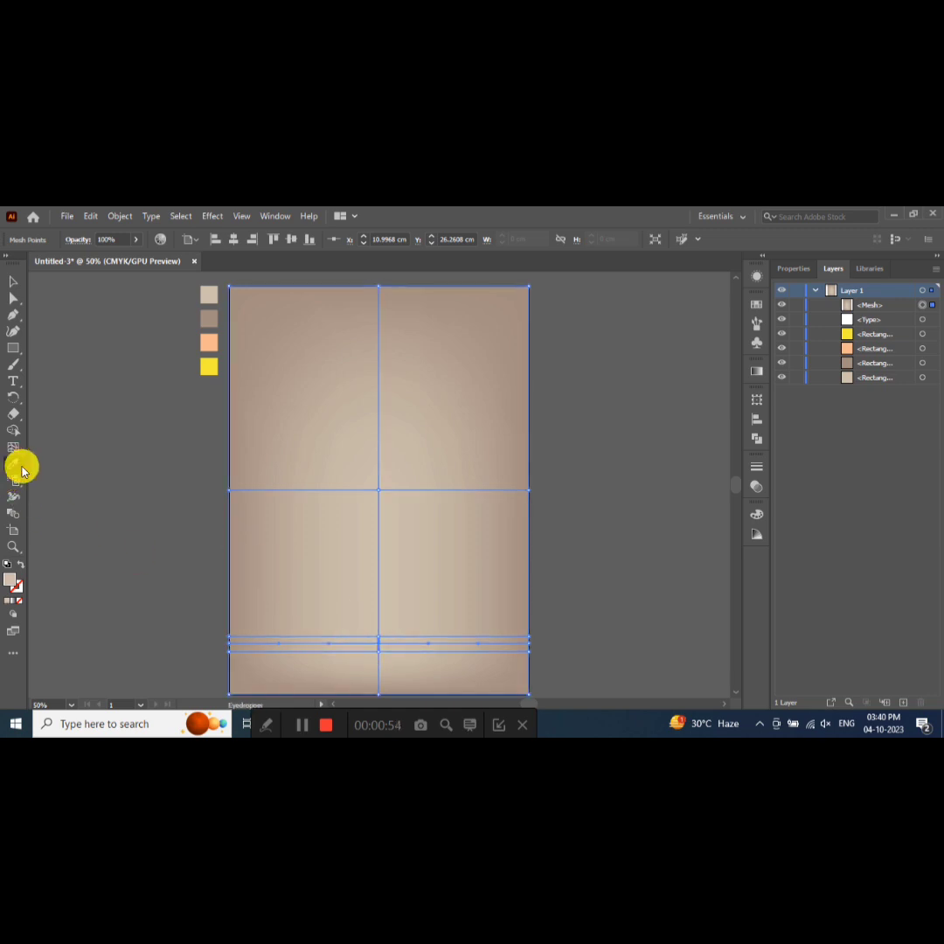
{"action": "left_click", "coordinate": [517, 304]}
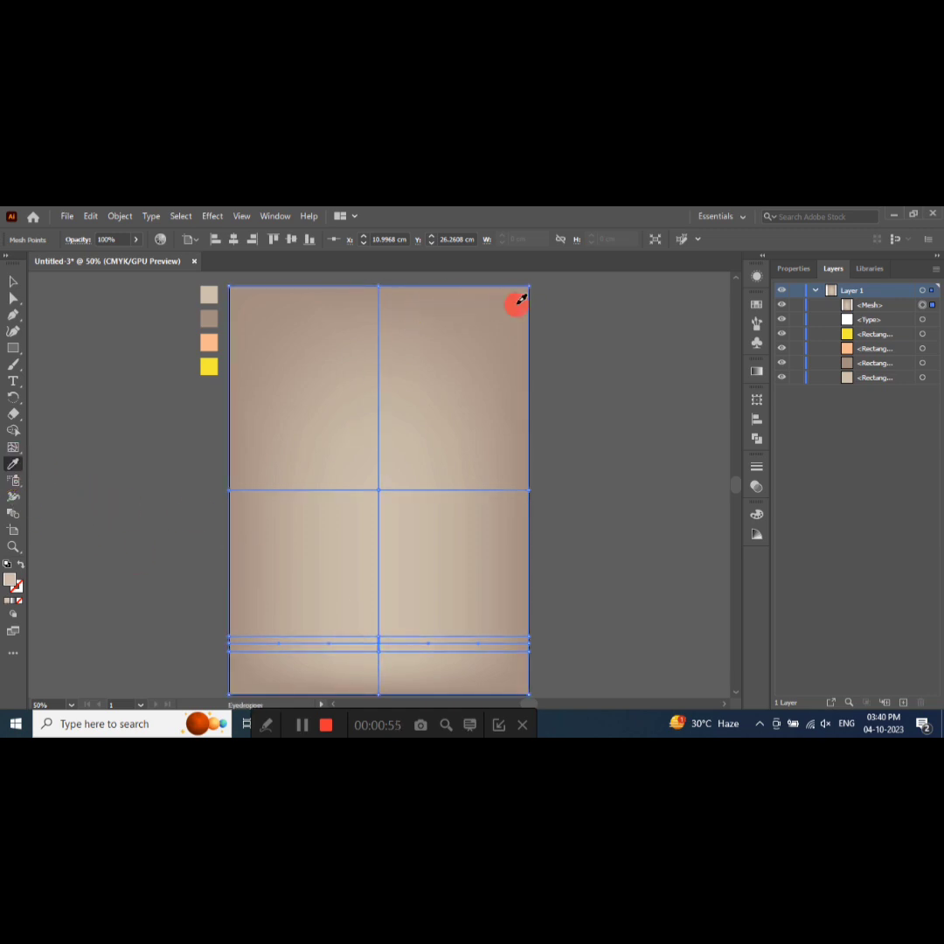
{"action": "left_click", "coordinate": [14, 448]}
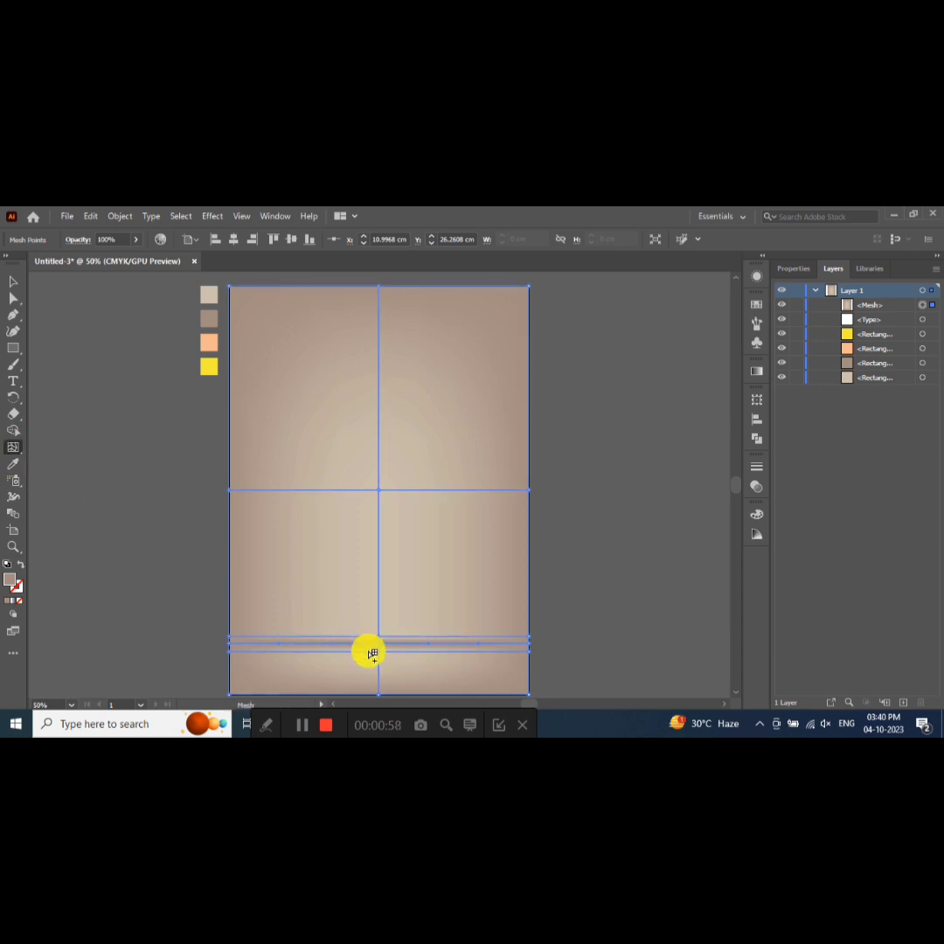
{"action": "left_click", "coordinate": [14, 464]}
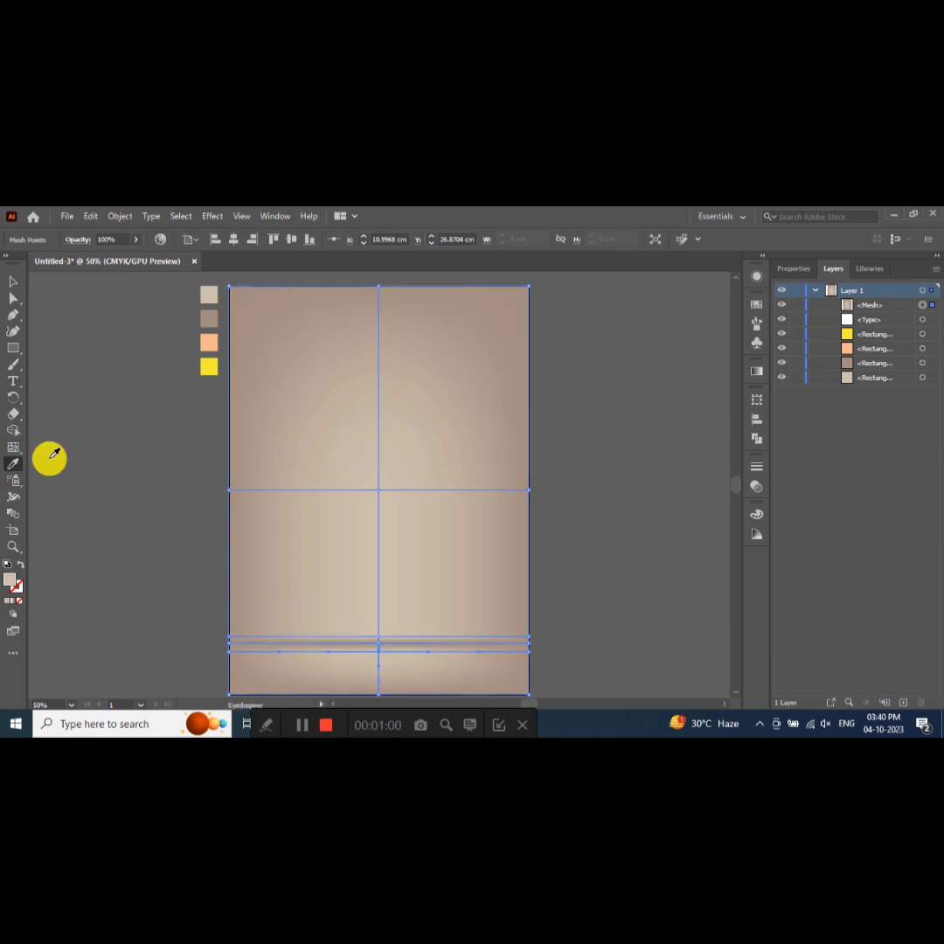
{"action": "left_click", "coordinate": [521, 300]}
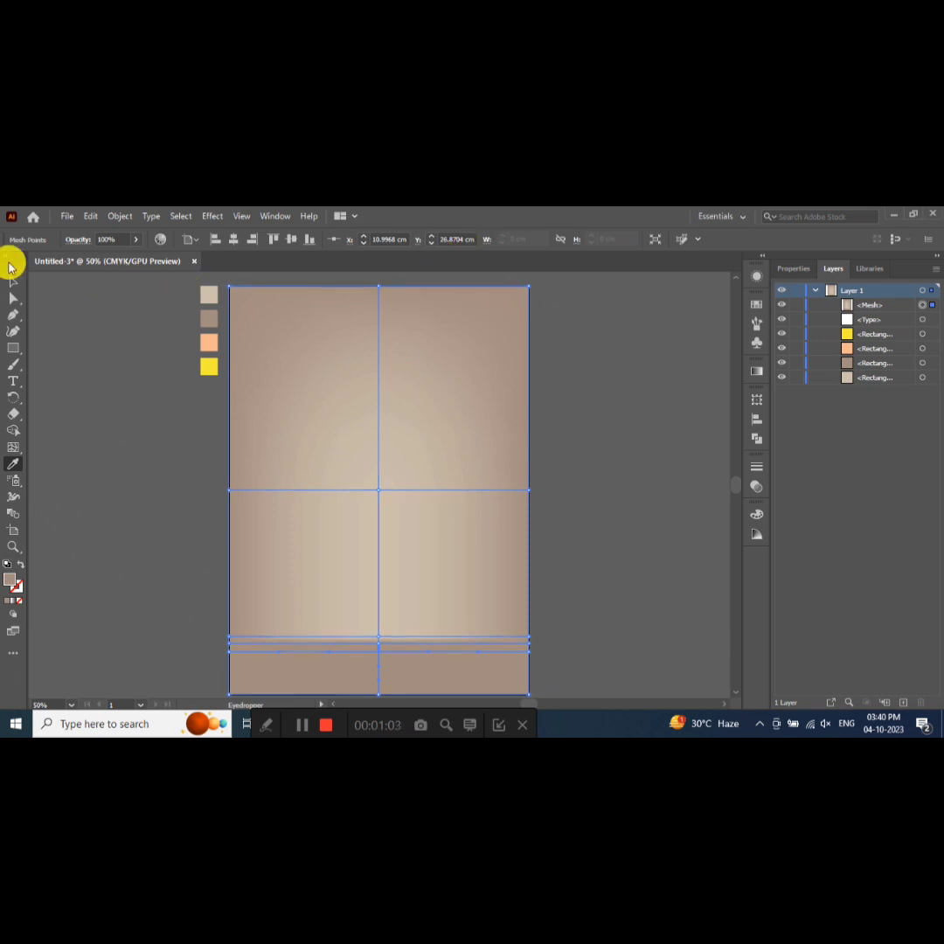
{"action": "left_click", "coordinate": [13, 285]}
{"action": "left_click", "coordinate": [556, 606]}
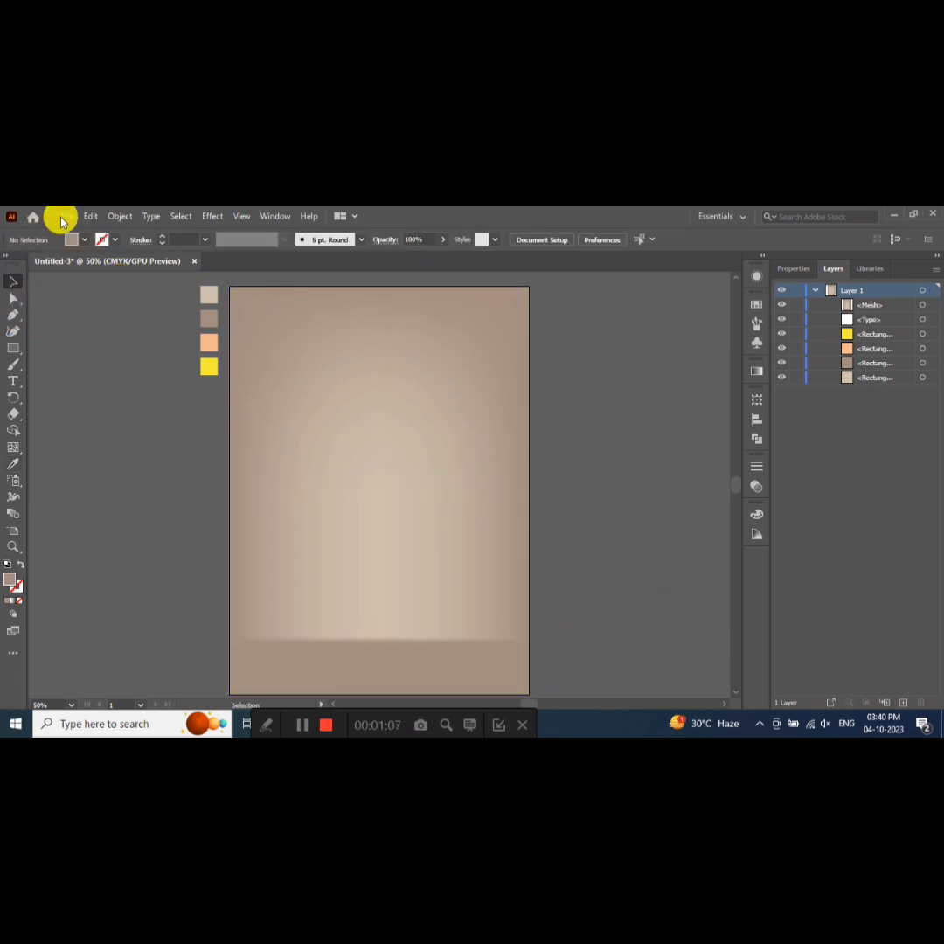
- Place the Untitled-1 texture image embedded at the artboard's top-left corner
{"action": "left_click", "coordinate": [65, 215]}
{"action": "left_click", "coordinate": [127, 454]}
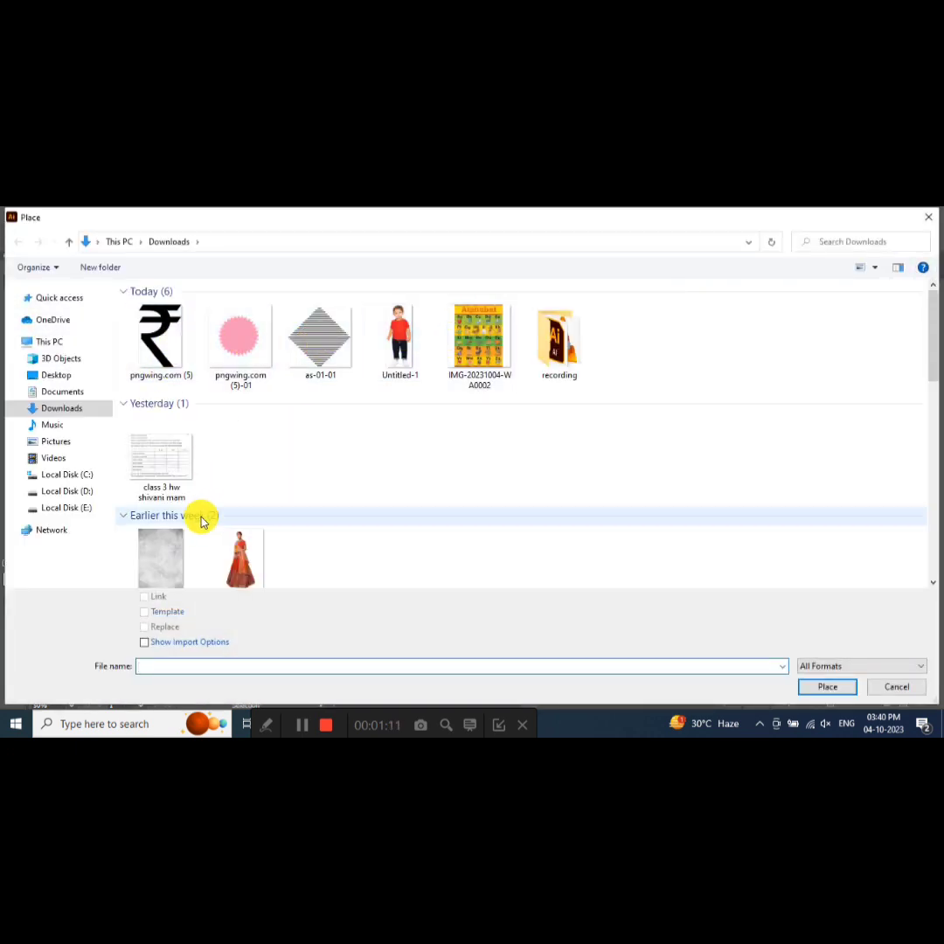
{"action": "left_click", "coordinate": [161, 555]}
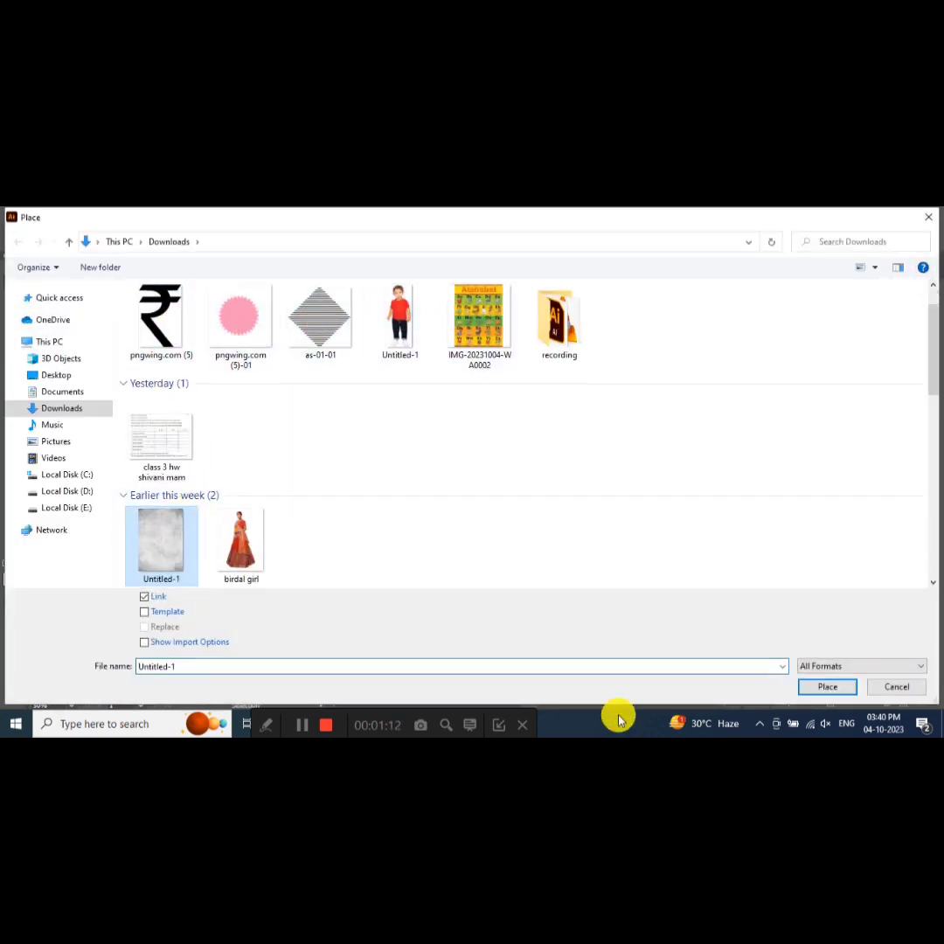
{"action": "left_click", "coordinate": [147, 596]}
{"action": "left_click", "coordinate": [823, 687]}
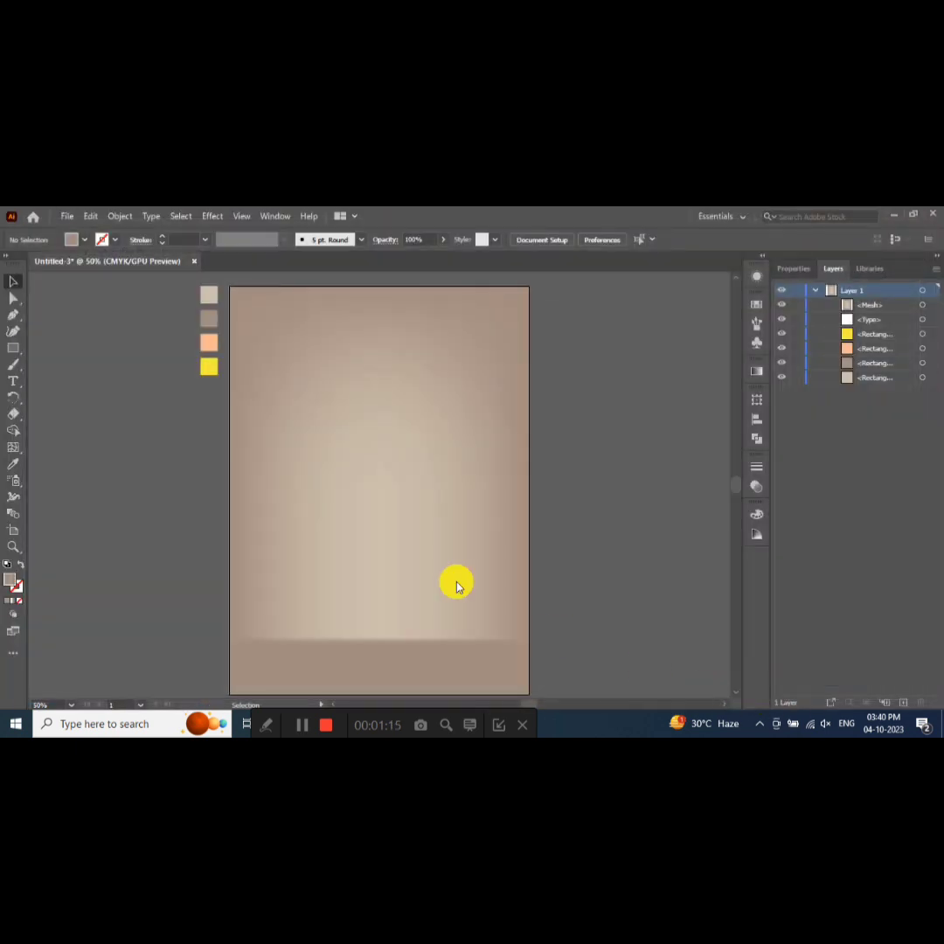
{"action": "left_click", "coordinate": [312, 359]}
{"action": "left_click_drag", "start_coordinate": [496, 521], "coordinate": [325, 379]}
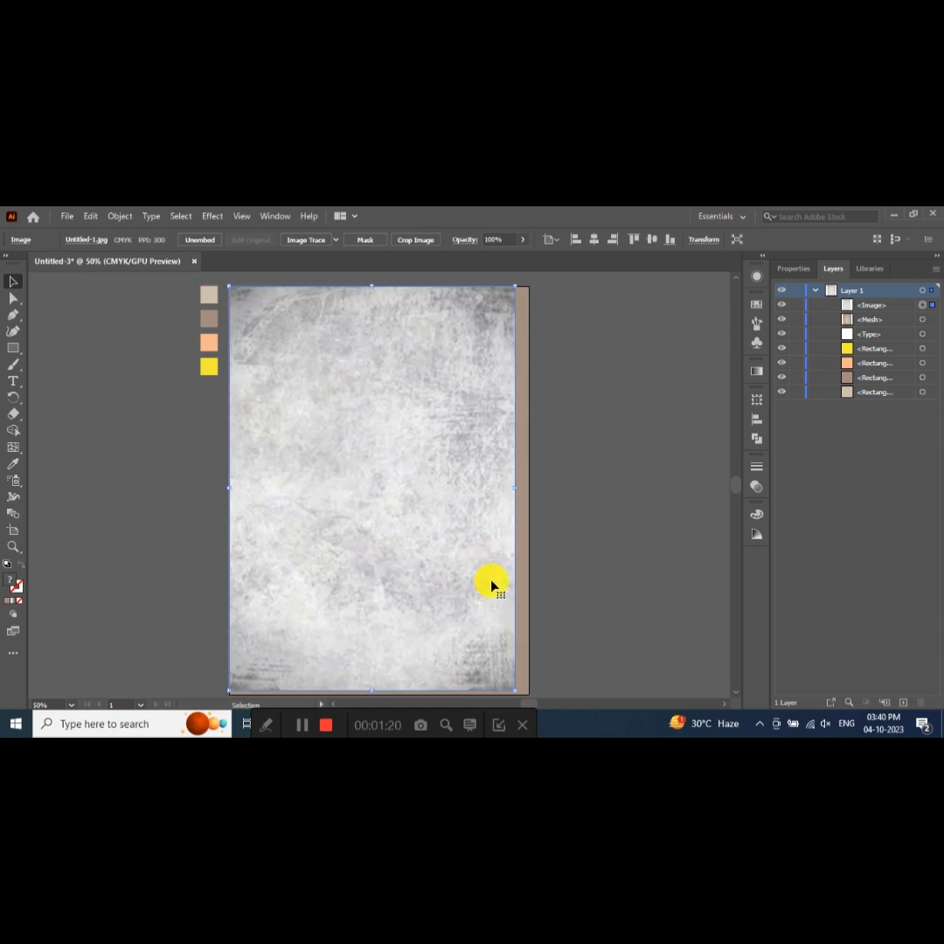
- Stretch the texture image out to the artboard's right and bottom edges
{"action": "scroll", "coordinate": [489, 581], "scroll_direction": "down", "scroll_amount": 3}
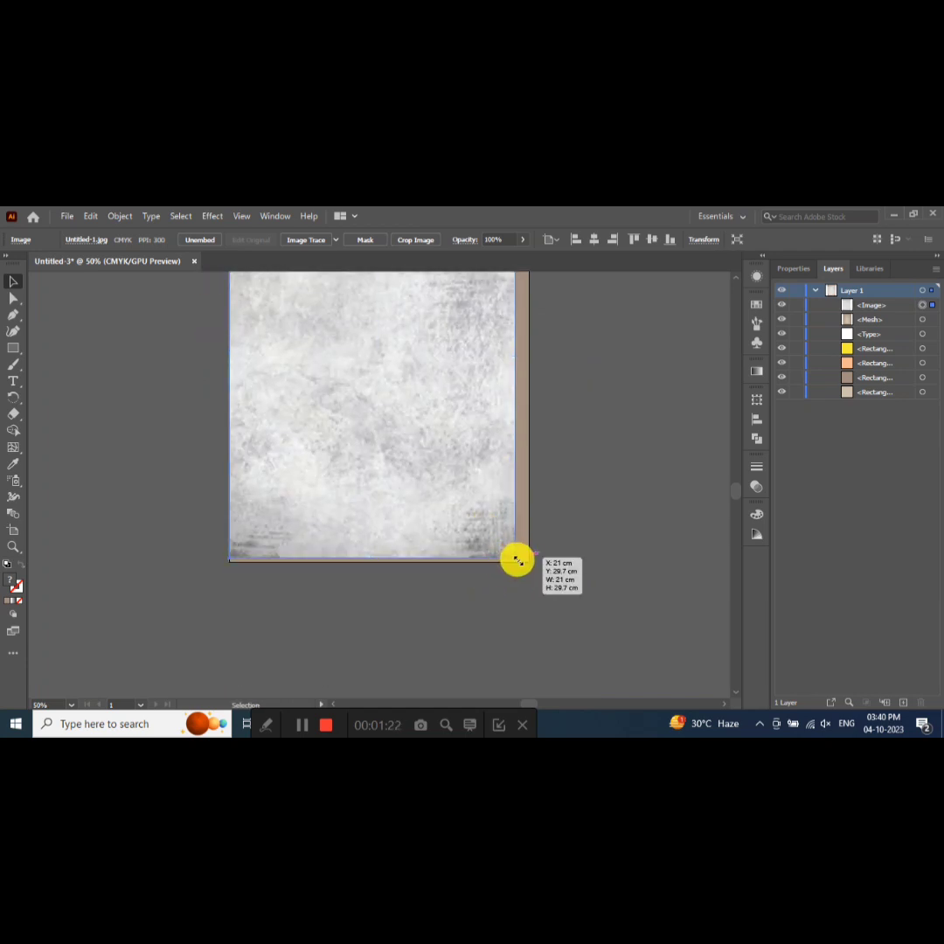
{"action": "left_click_drag", "start_coordinate": [516, 560], "coordinate": [519, 562]}
{"action": "left_click_drag", "start_coordinate": [516, 361], "coordinate": [528, 362]}
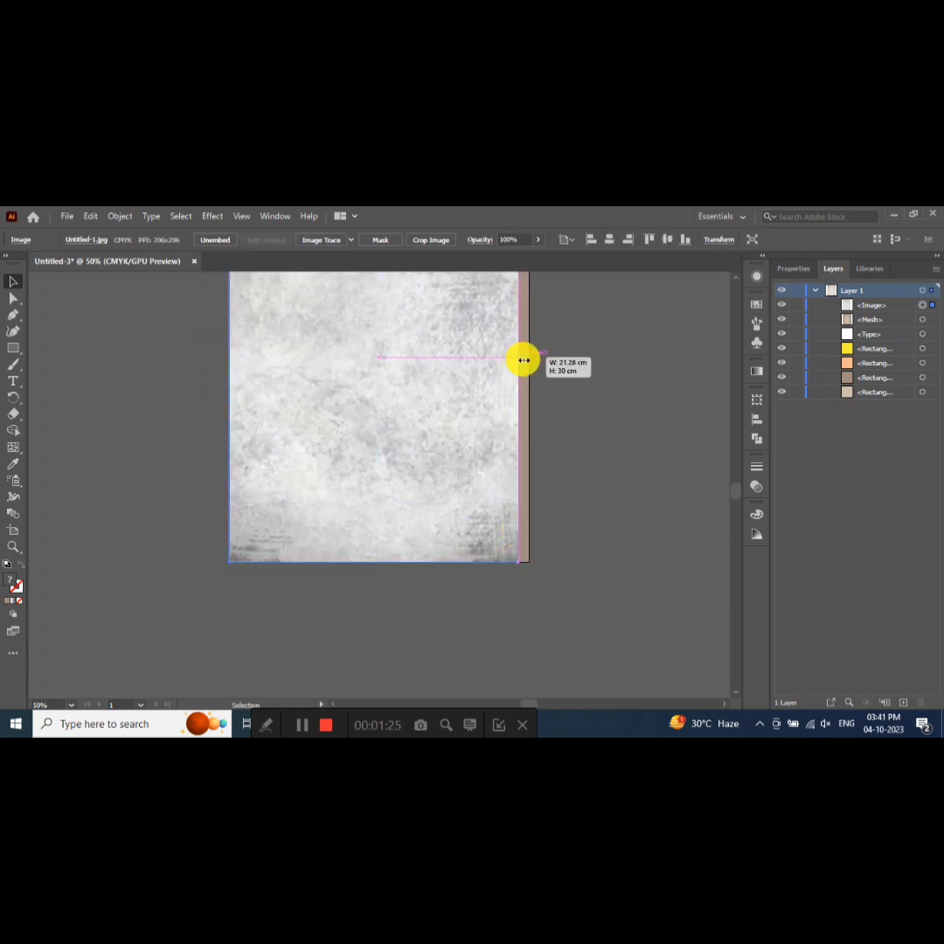
{"action": "scroll", "coordinate": [612, 350], "scroll_direction": "up", "scroll_amount": 3}
{"action": "scroll", "coordinate": [718, 371], "scroll_direction": "up", "scroll_amount": 2}
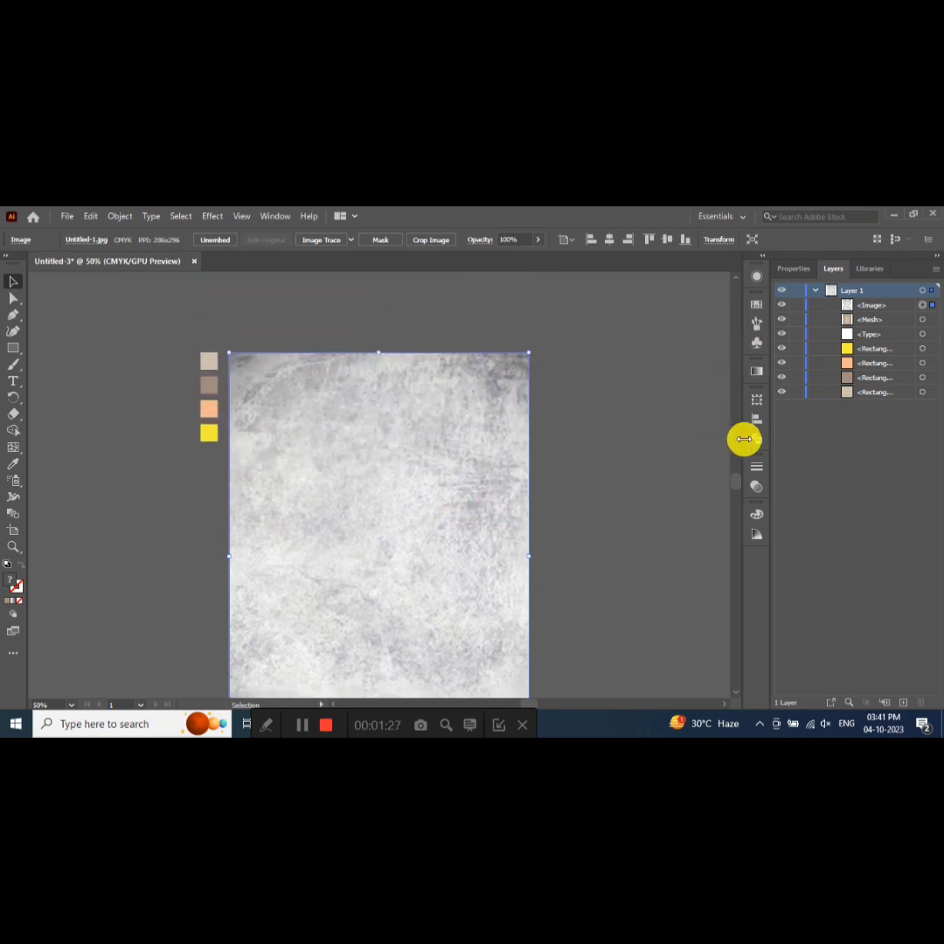
- Set the texture's blend mode to Multiply over the beige mesh
{"action": "left_click", "coordinate": [755, 489]}
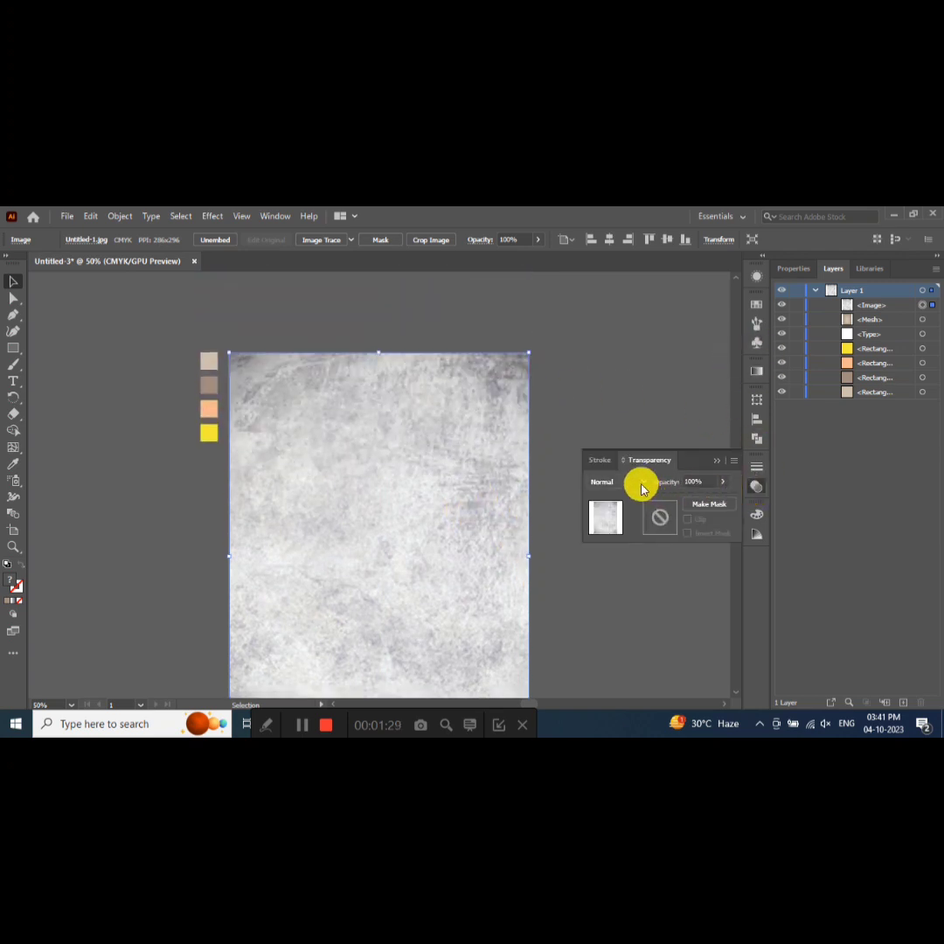
{"action": "left_click", "coordinate": [638, 482]}
{"action": "left_click", "coordinate": [617, 255]}
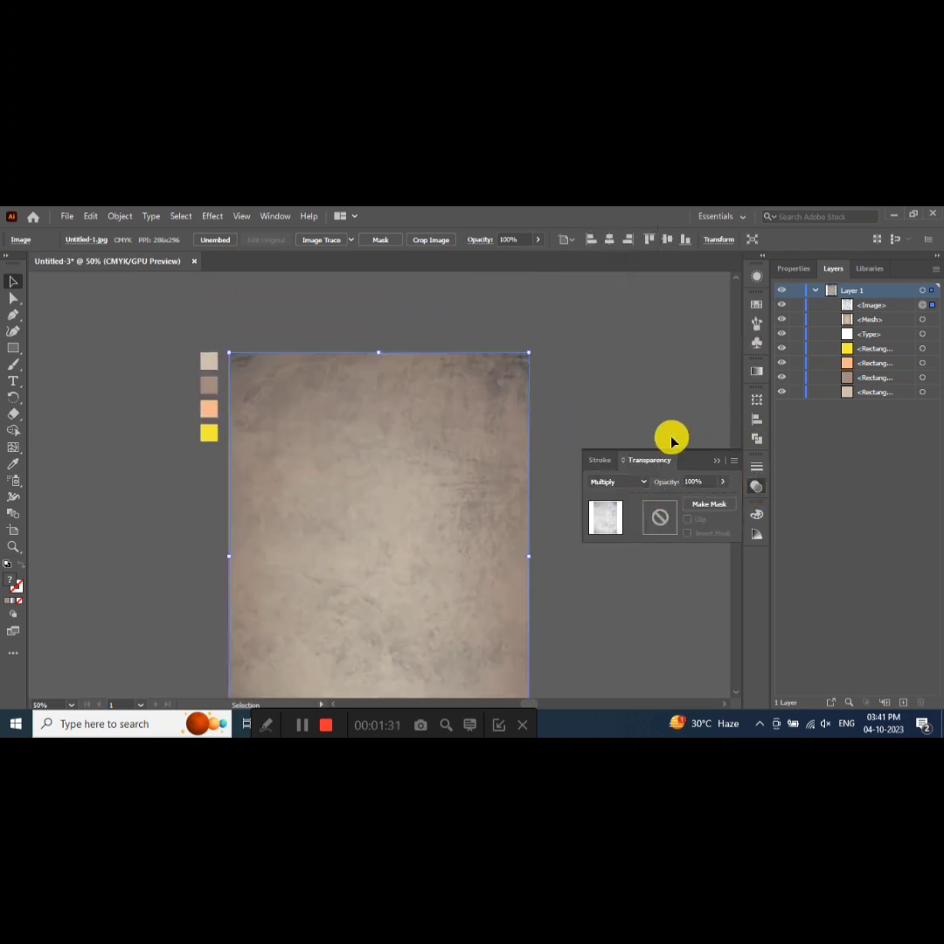
{"action": "scroll", "coordinate": [486, 519], "scroll_direction": "down", "scroll_amount": 2}
{"action": "scroll", "coordinate": [486, 514], "scroll_direction": "down", "scroll_amount": 3}
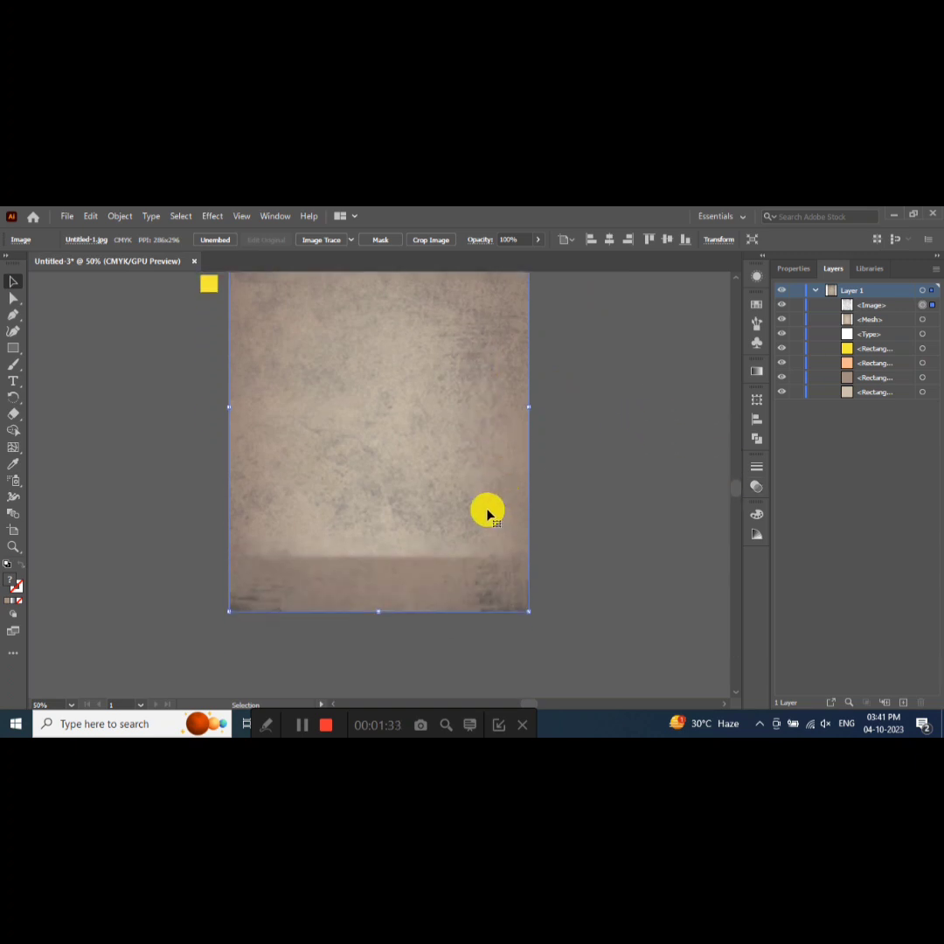
- Place the birdal girl photo onto the canvas over the background
{"action": "left_click", "coordinate": [67, 216]}
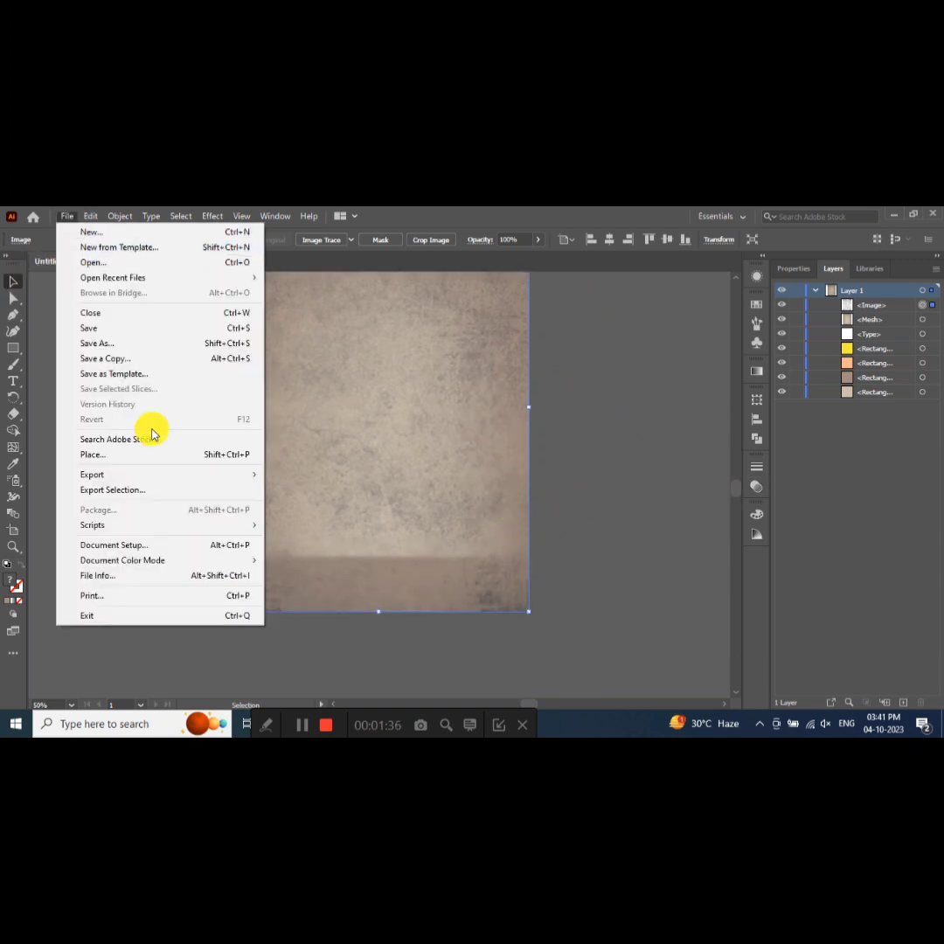
{"action": "left_click", "coordinate": [136, 458]}
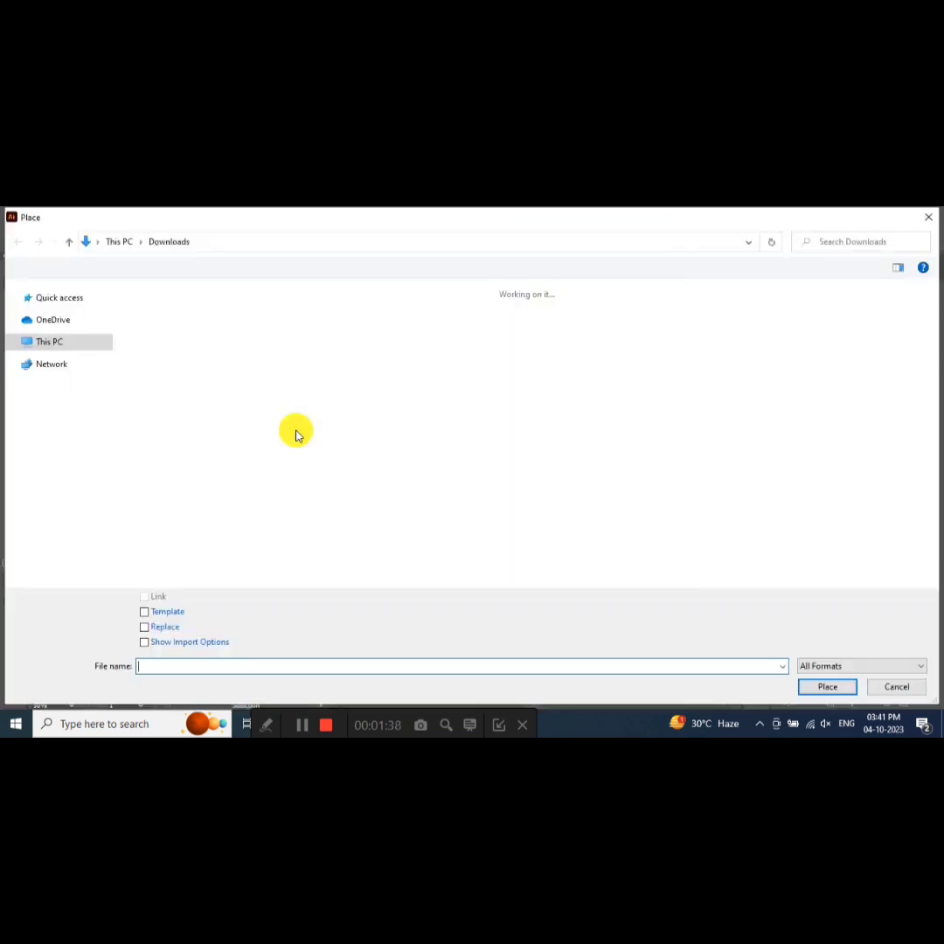
{"action": "left_click", "coordinate": [263, 553]}
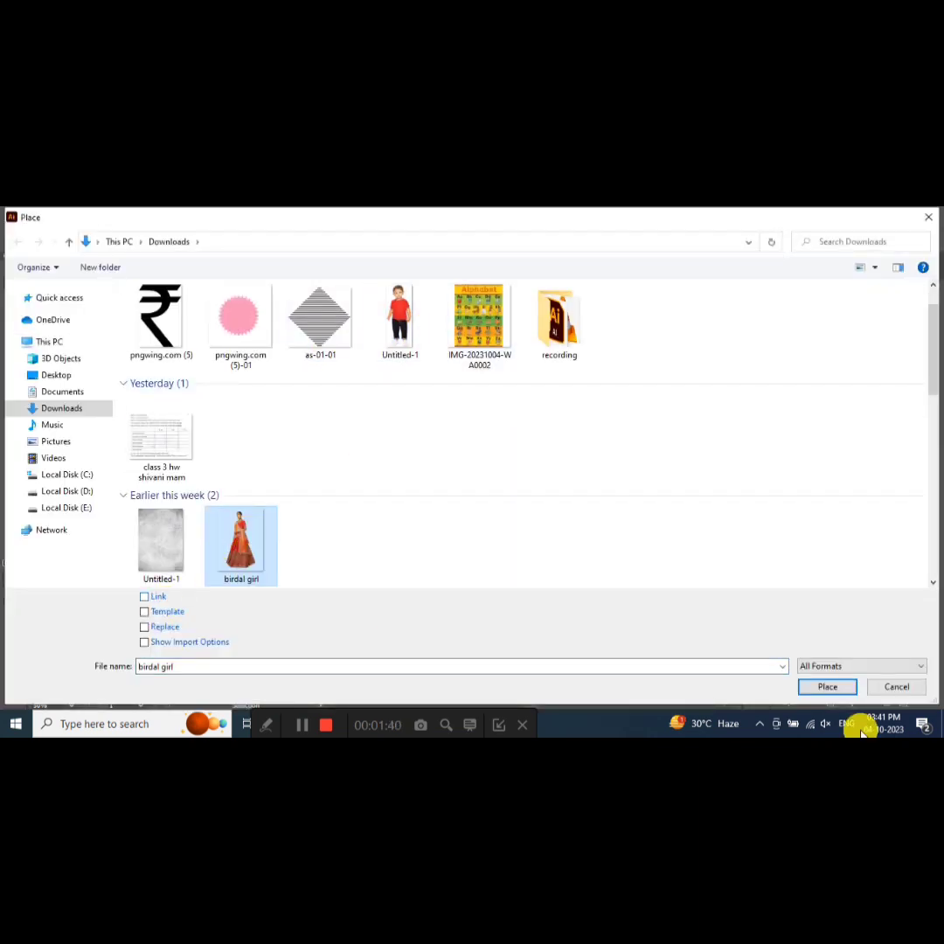
{"action": "left_click", "coordinate": [827, 687]}
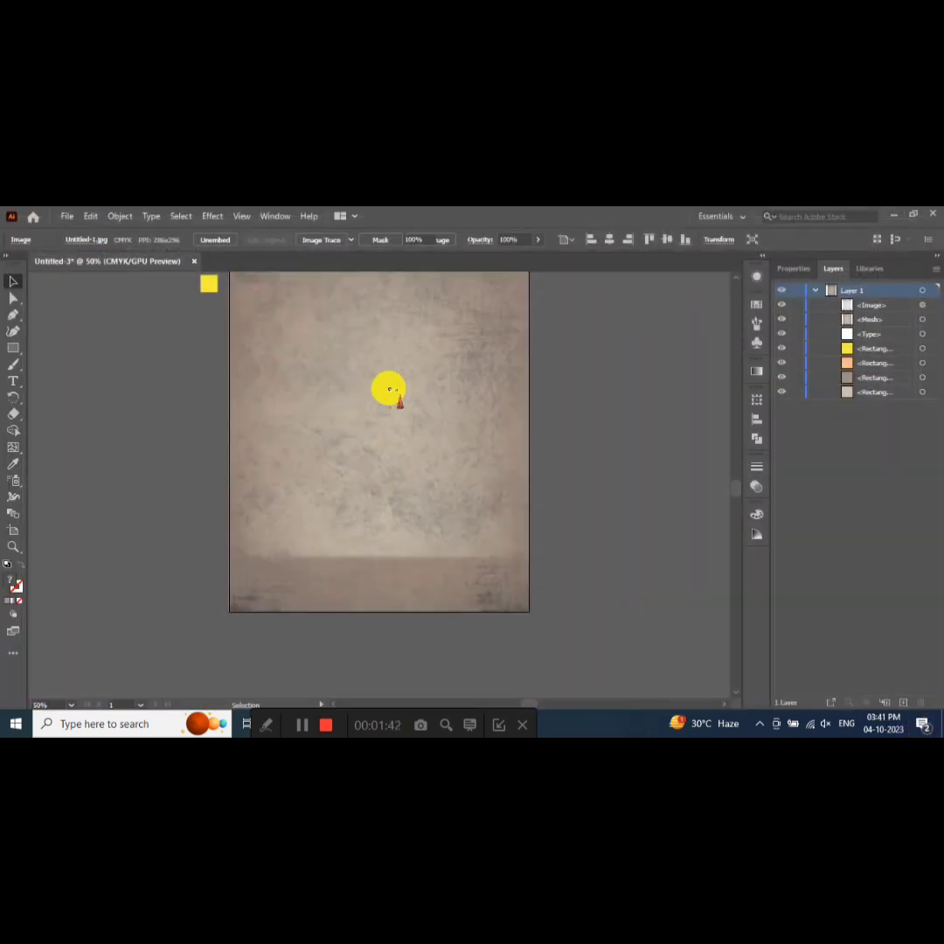
{"action": "left_click", "coordinate": [308, 351]}
{"action": "mouse_move", "coordinate": [505, 558]}
{"action": "left_mouse_down"}
{"action": "mouse_move", "coordinate": [512, 587]}
{"action": "mouse_move", "coordinate": [395, 423]}
{"action": "mouse_move", "coordinate": [509, 561]}
{"action": "left_mouse_up"}
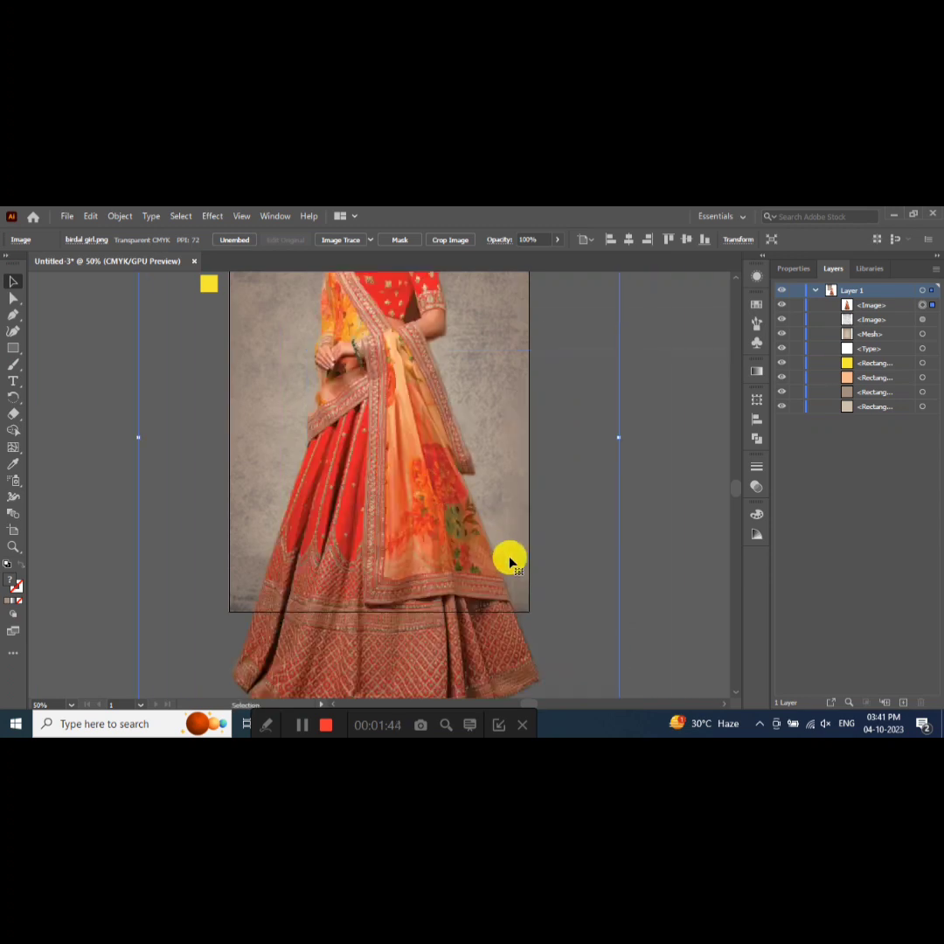
- Scale the bride photo down and align it with the artboard edges
{"action": "key", "text": "ctrl+minus"}
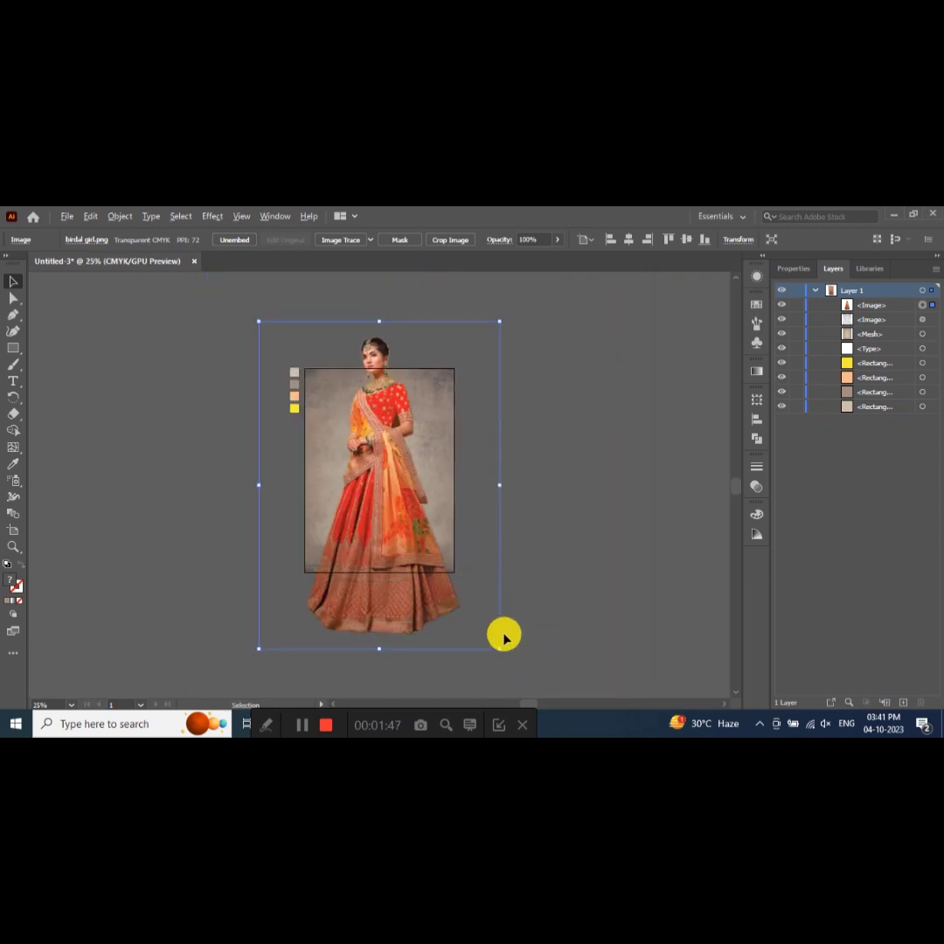
{"action": "mouse_move", "coordinate": [500, 648]}
{"action": "left_mouse_down"}
{"action": "mouse_move", "coordinate": [443, 572]}
{"action": "mouse_move", "coordinate": [451, 580]}
{"action": "left_mouse_up"}
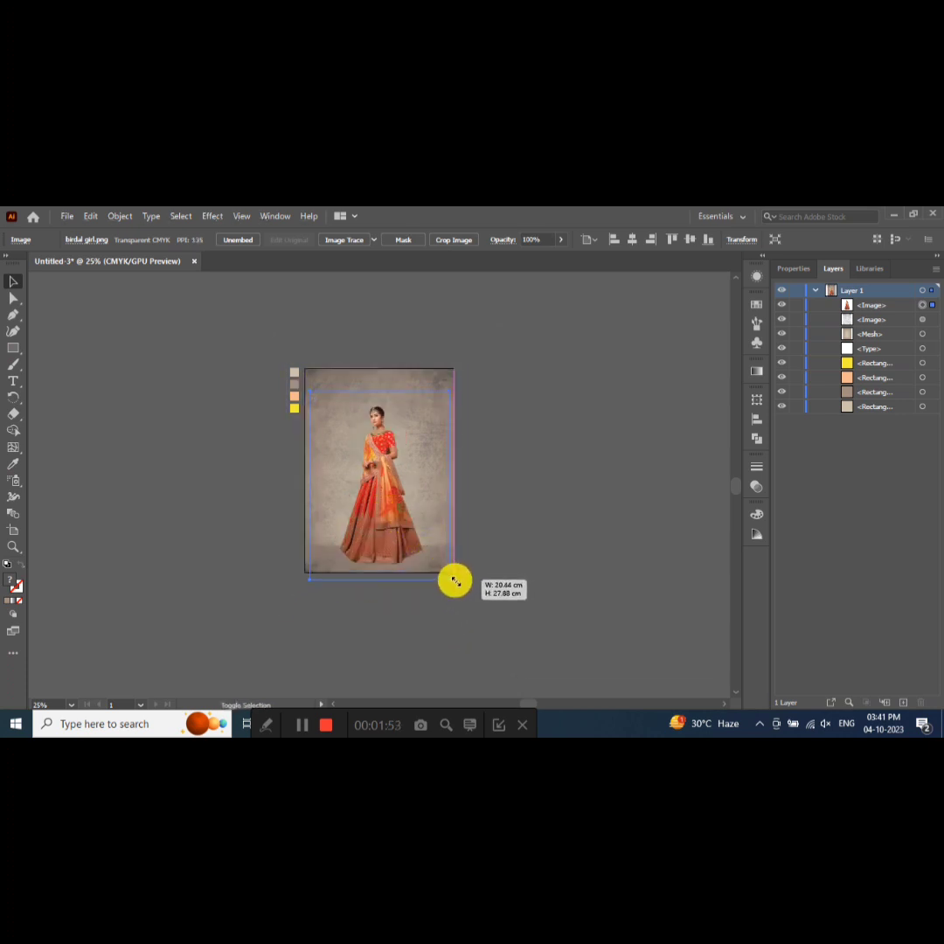
{"action": "left_click_drag", "start_coordinate": [398, 534], "coordinate": [448, 578]}
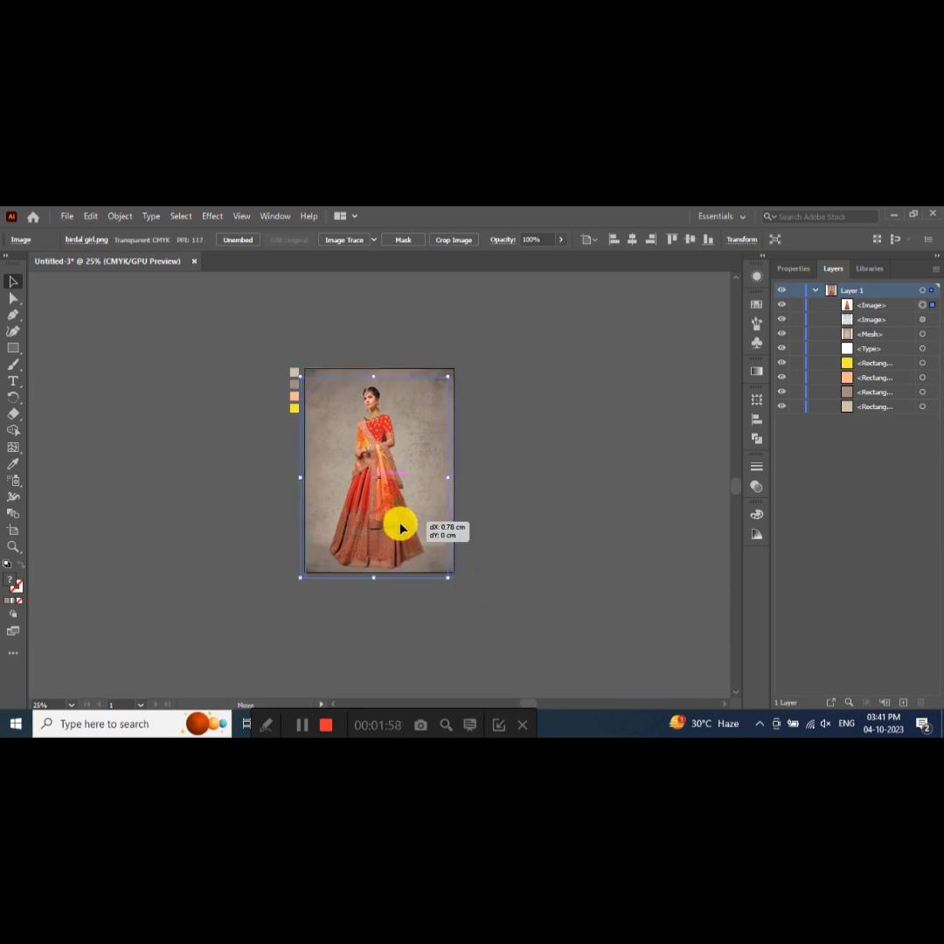
{"action": "left_click_drag", "start_coordinate": [404, 527], "coordinate": [398, 527]}
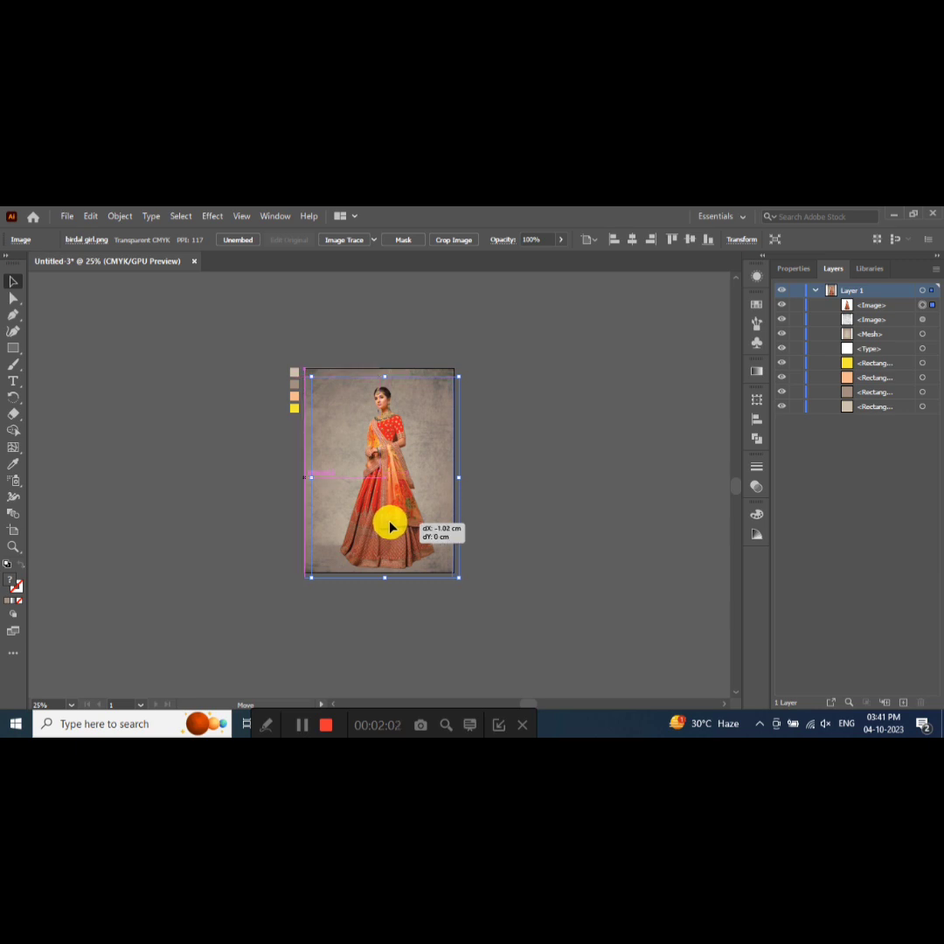
{"action": "left_click_drag", "start_coordinate": [390, 525], "coordinate": [391, 527]}
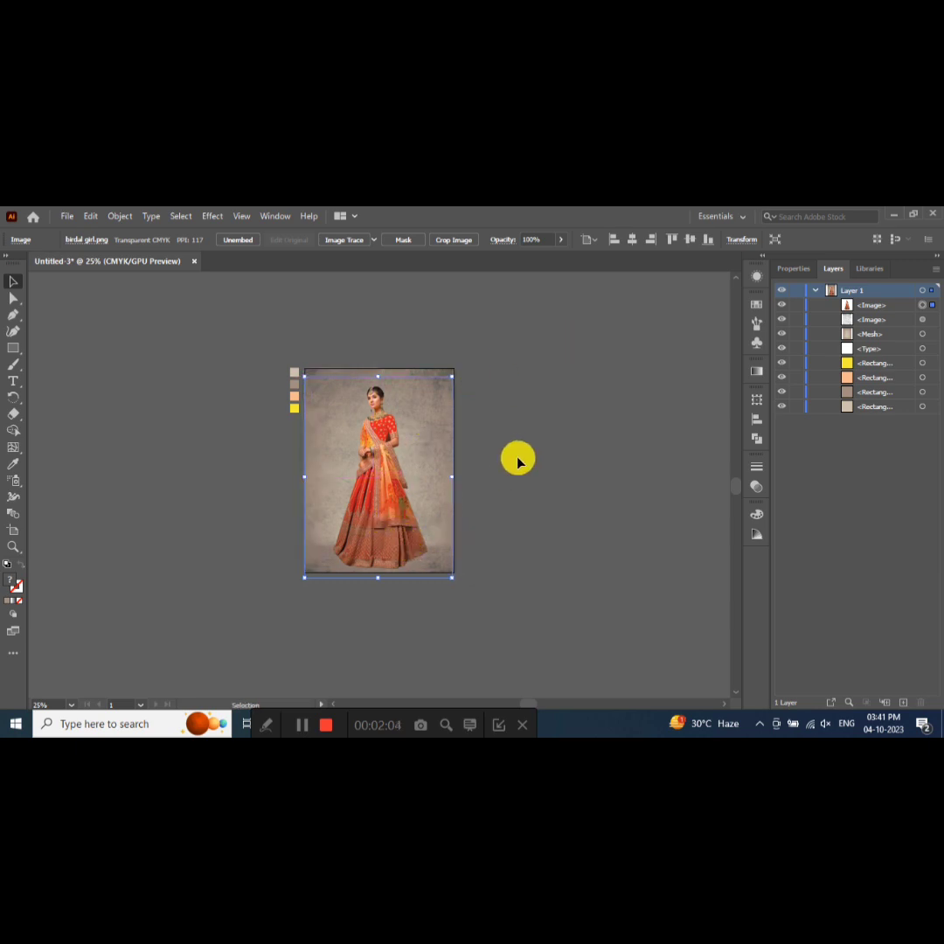
{"action": "left_click", "coordinate": [547, 528]}
- Zoom to 50% and draw a flat ellipse at the skirt hem
{"action": "key", "text": "ctrl+plus"}
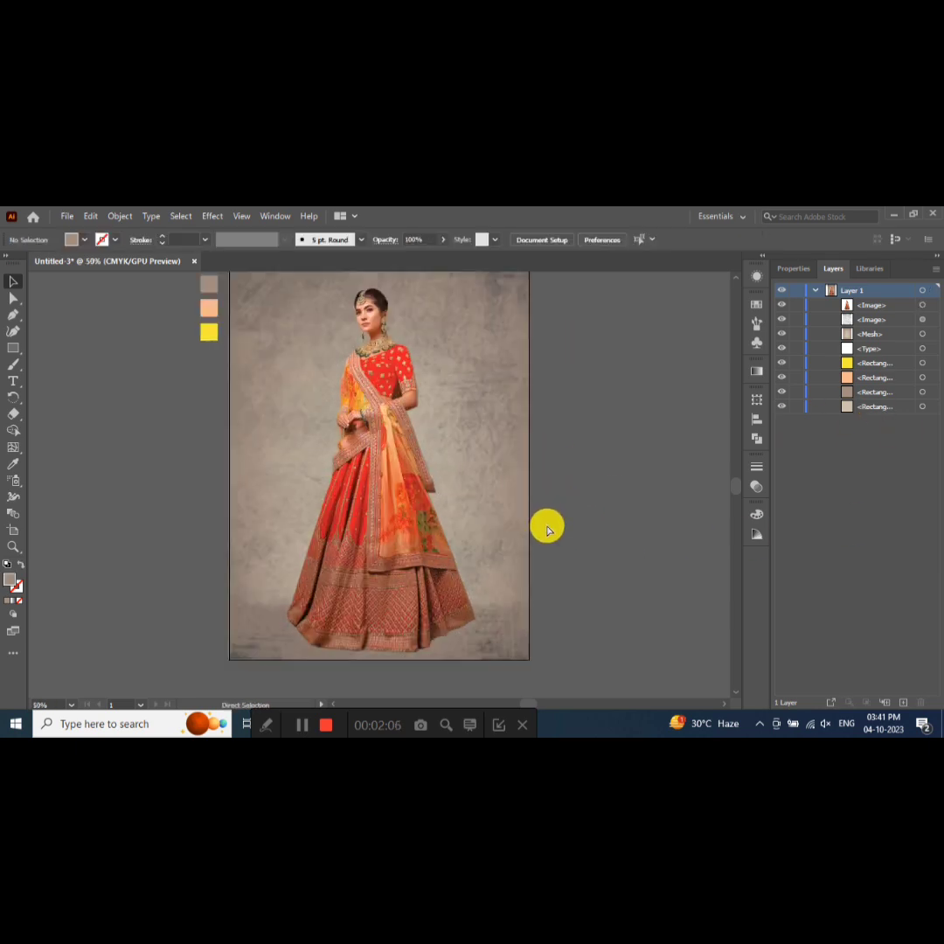
{"action": "right_click", "coordinate": [13, 347]}
{"action": "left_click", "coordinate": [78, 367]}
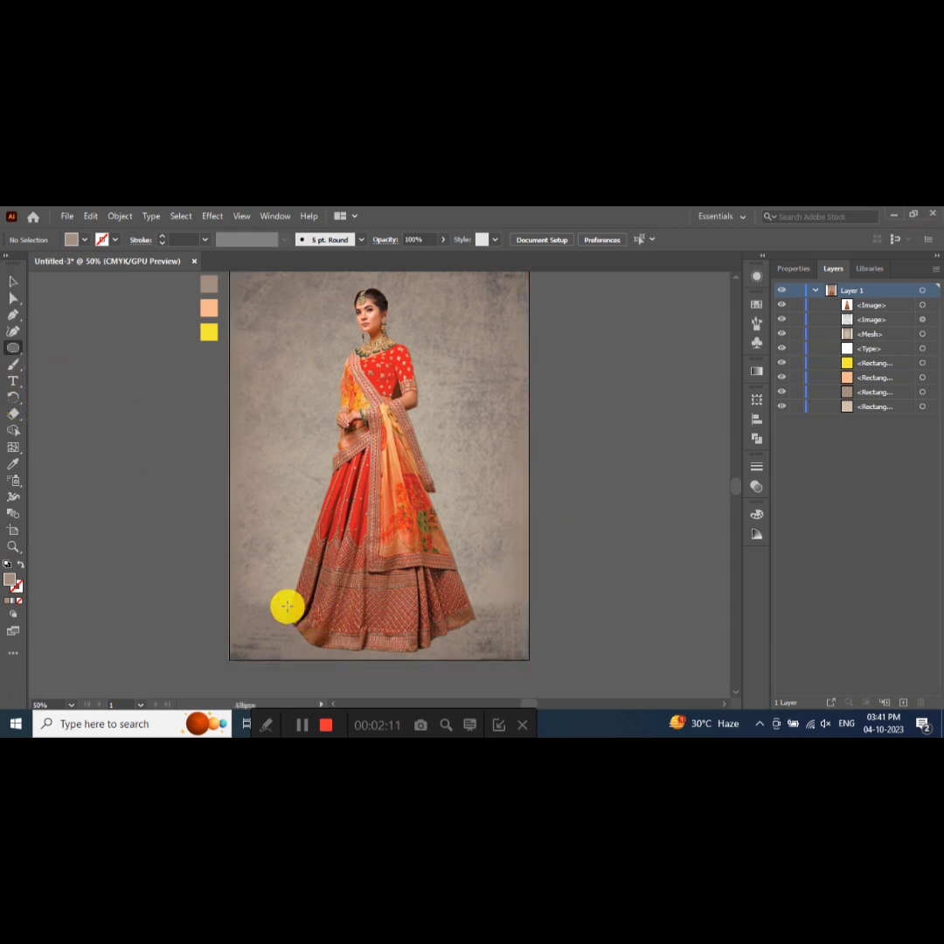
{"action": "left_click_drag", "start_coordinate": [288, 605], "coordinate": [490, 640]}
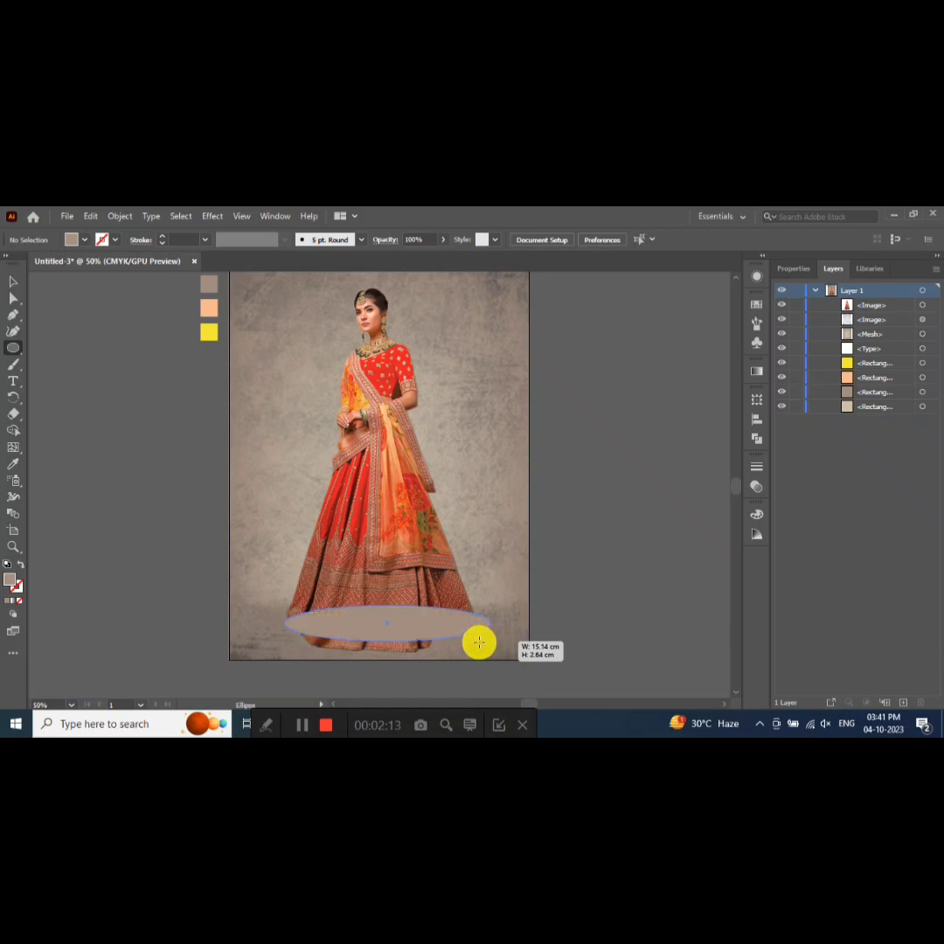
- Nudge the ellipse under the skirt and fill it with black
{"action": "left_click", "coordinate": [13, 280]}
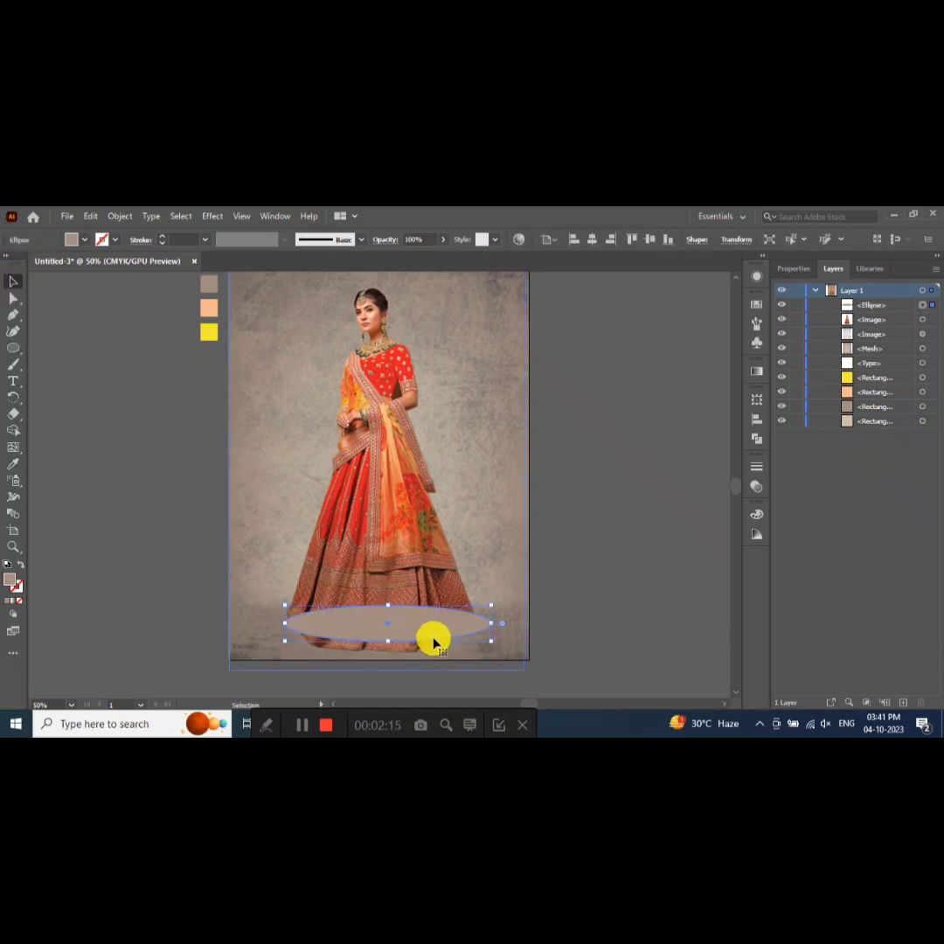
{"action": "left_click_drag", "start_coordinate": [432, 637], "coordinate": [425, 630]}
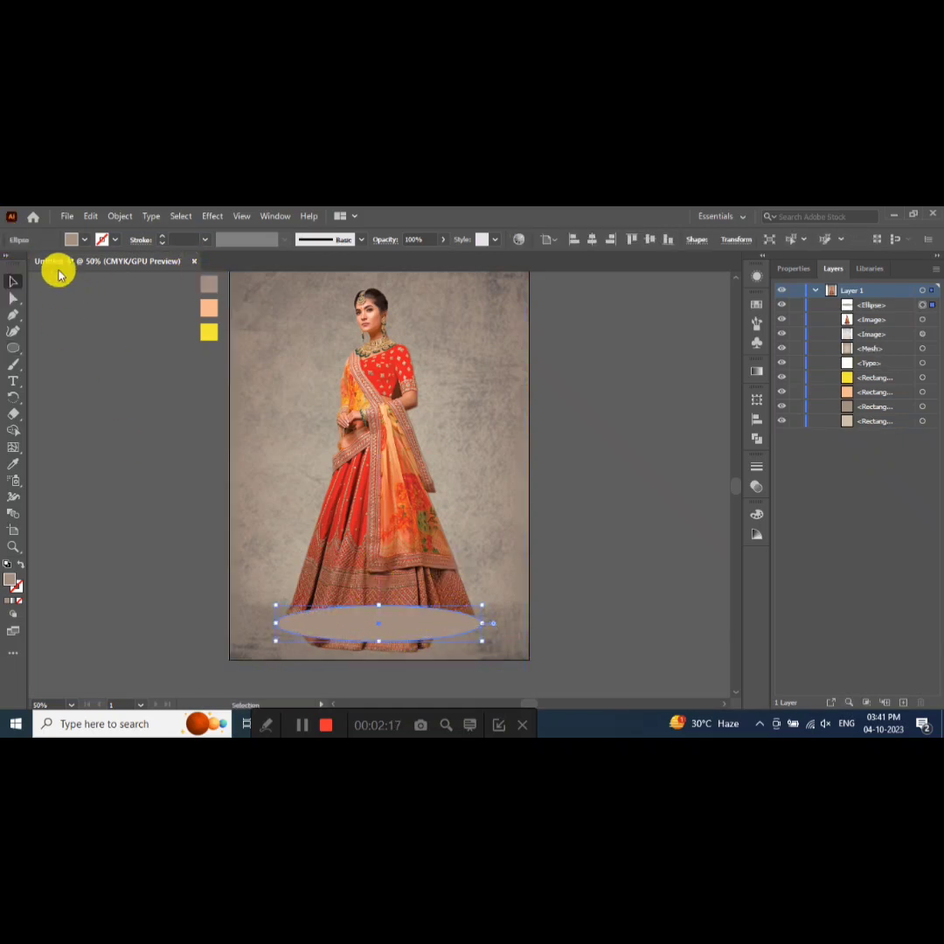
{"action": "double_click", "coordinate": [11, 579]}
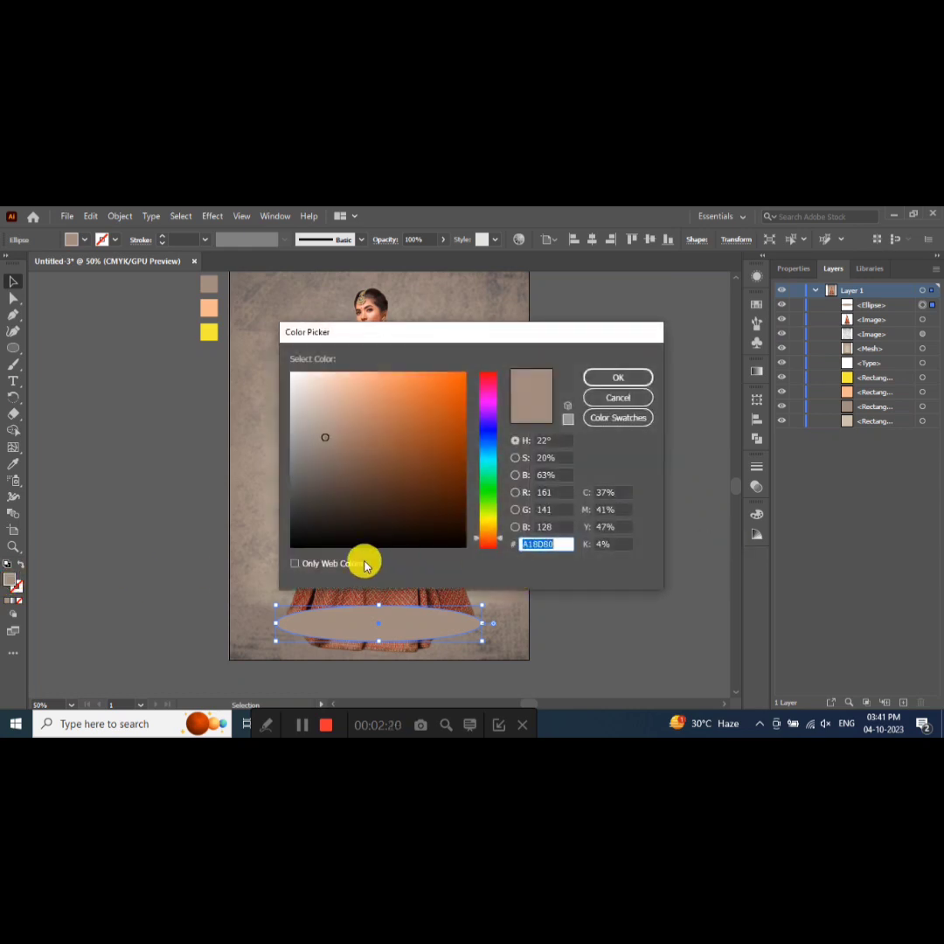
{"action": "left_click", "coordinate": [291, 545]}
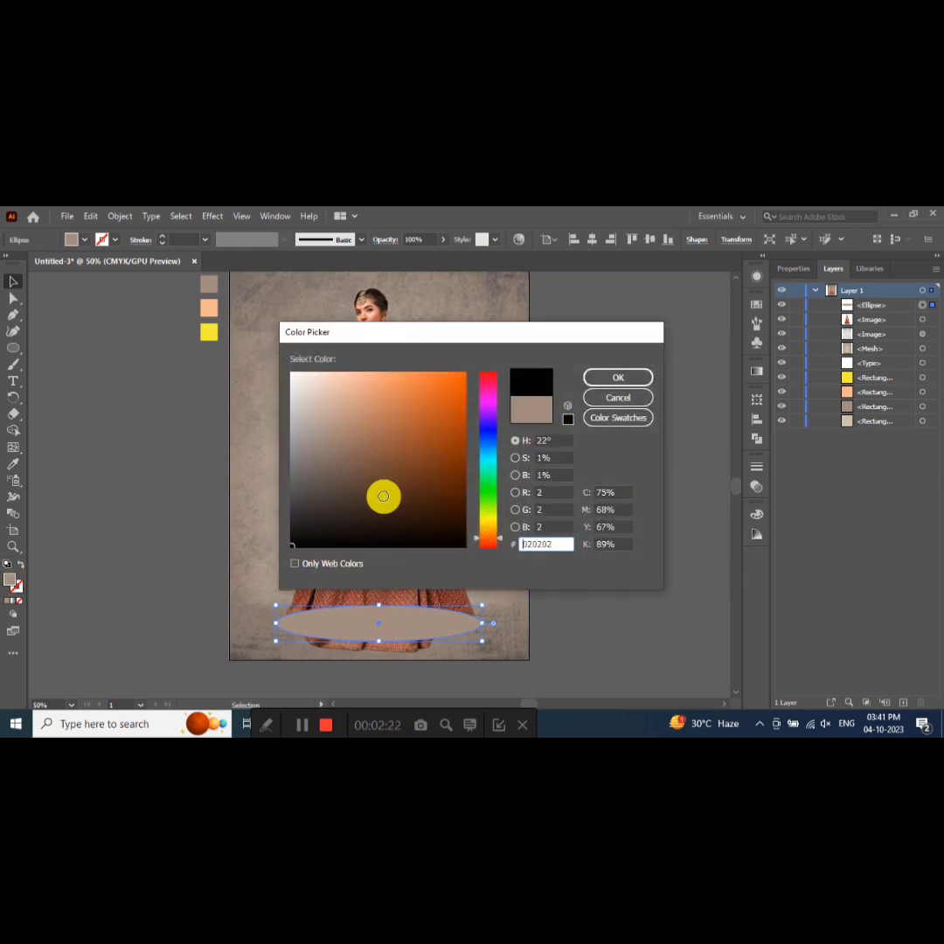
{"action": "left_click", "coordinate": [592, 385]}
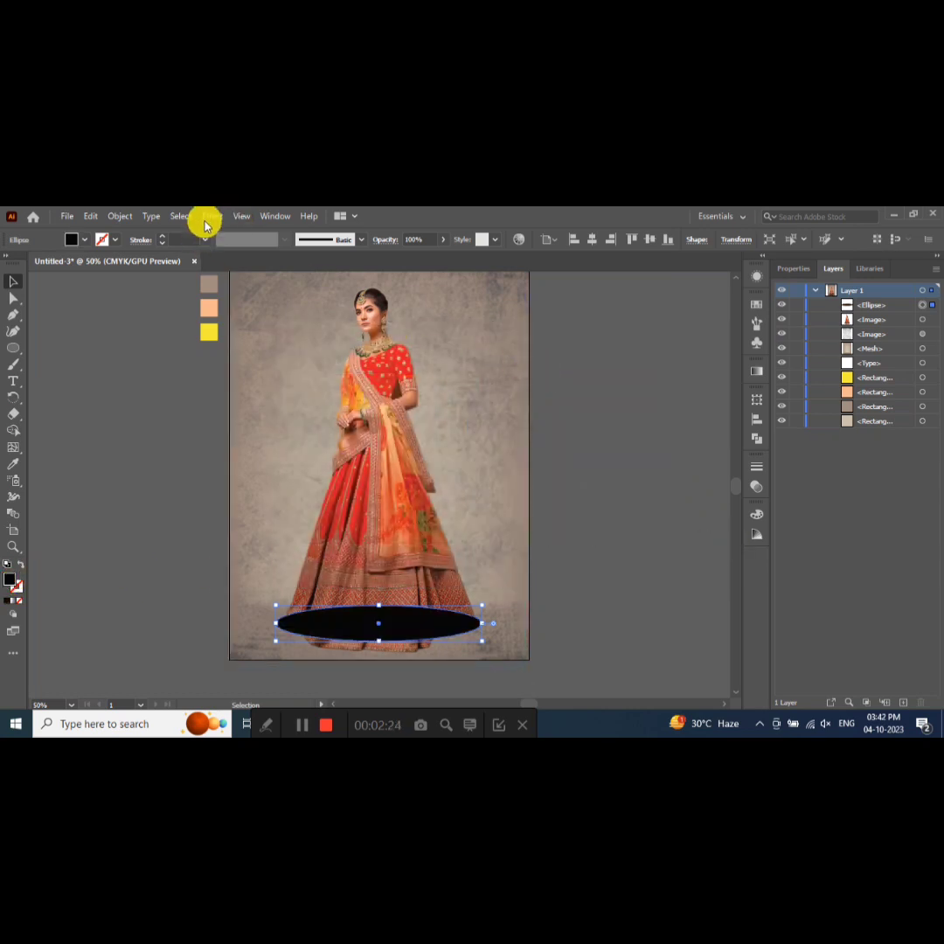
- Apply a roughly 60-pixel Gaussian Blur to the ellipse and move it behind the photo
{"action": "left_click", "coordinate": [213, 216]}
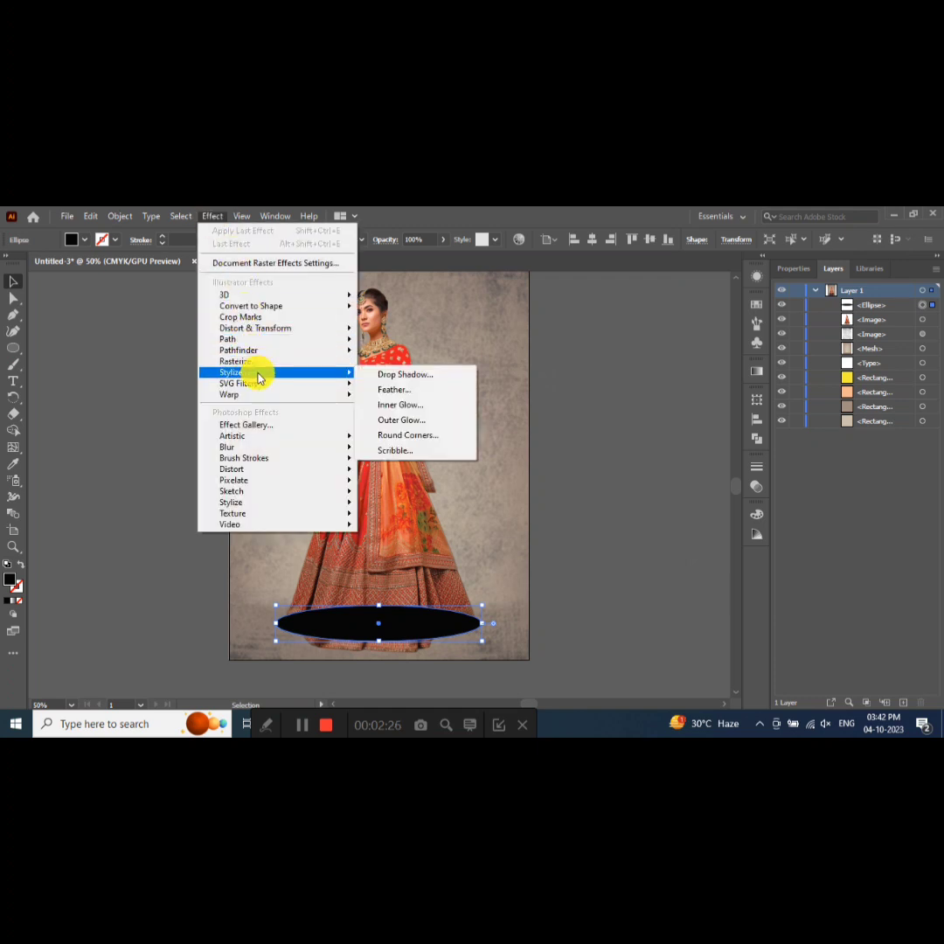
{"action": "mouse_move", "coordinate": [227, 447]}
{"action": "left_click", "coordinate": [389, 449]}
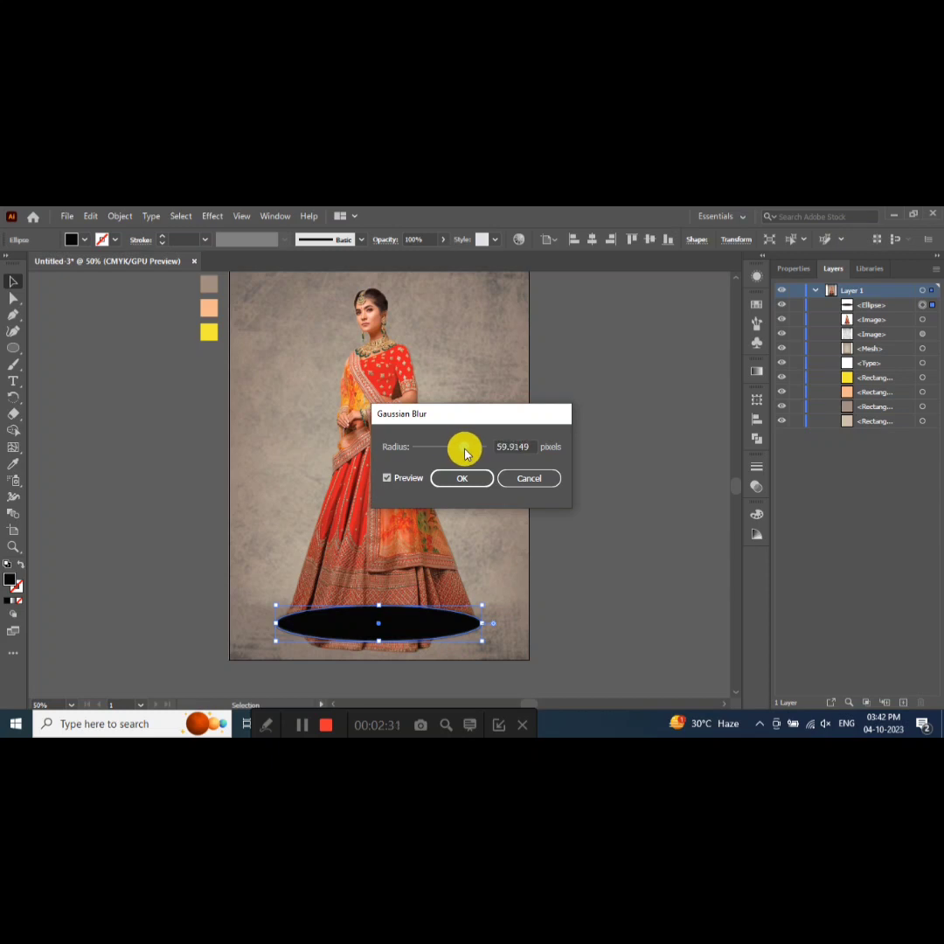
{"action": "left_click", "coordinate": [468, 478]}
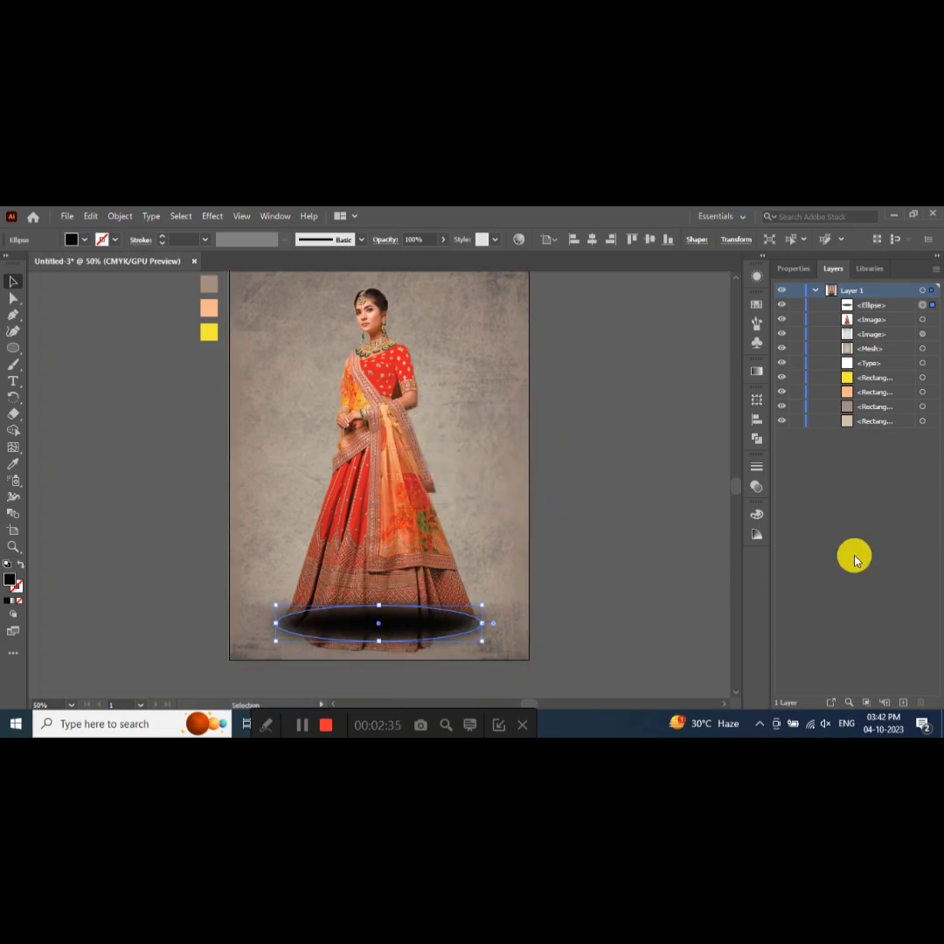
{"action": "left_click_drag", "start_coordinate": [890, 308], "coordinate": [891, 330]}
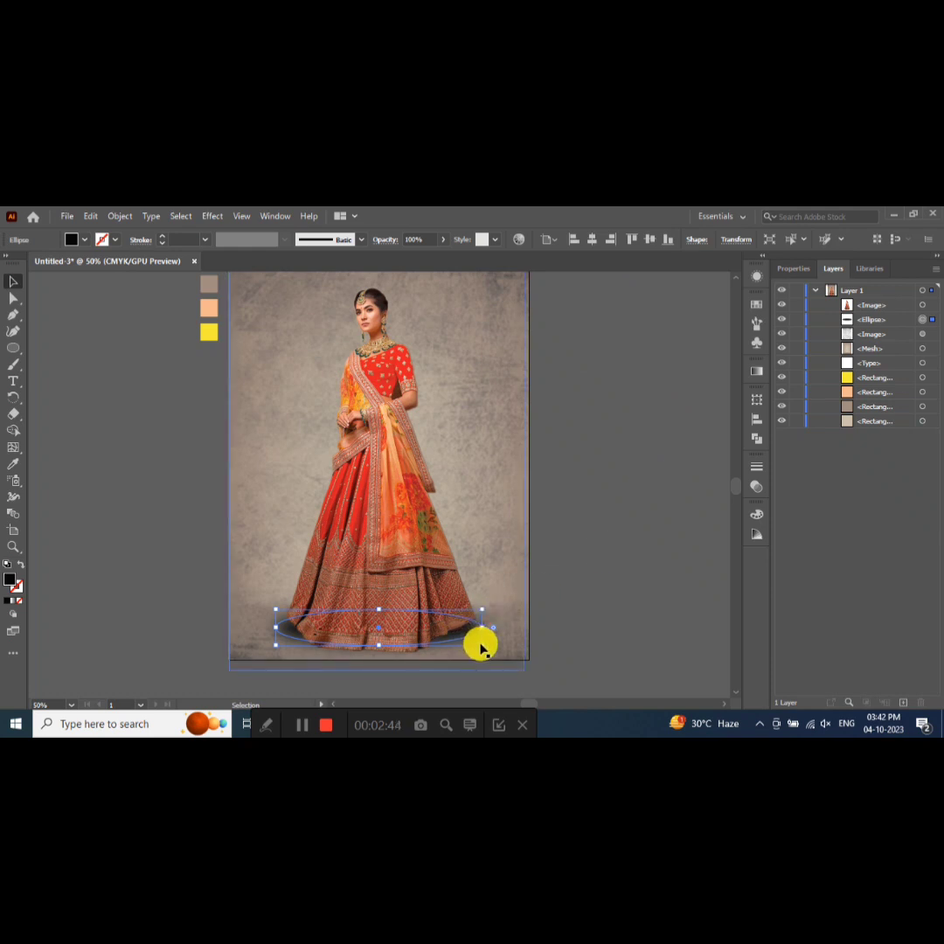
- Resize the shadow ellipse, make it taller and move it slightly down
{"action": "left_click_drag", "start_coordinate": [484, 647], "coordinate": [468, 639]}
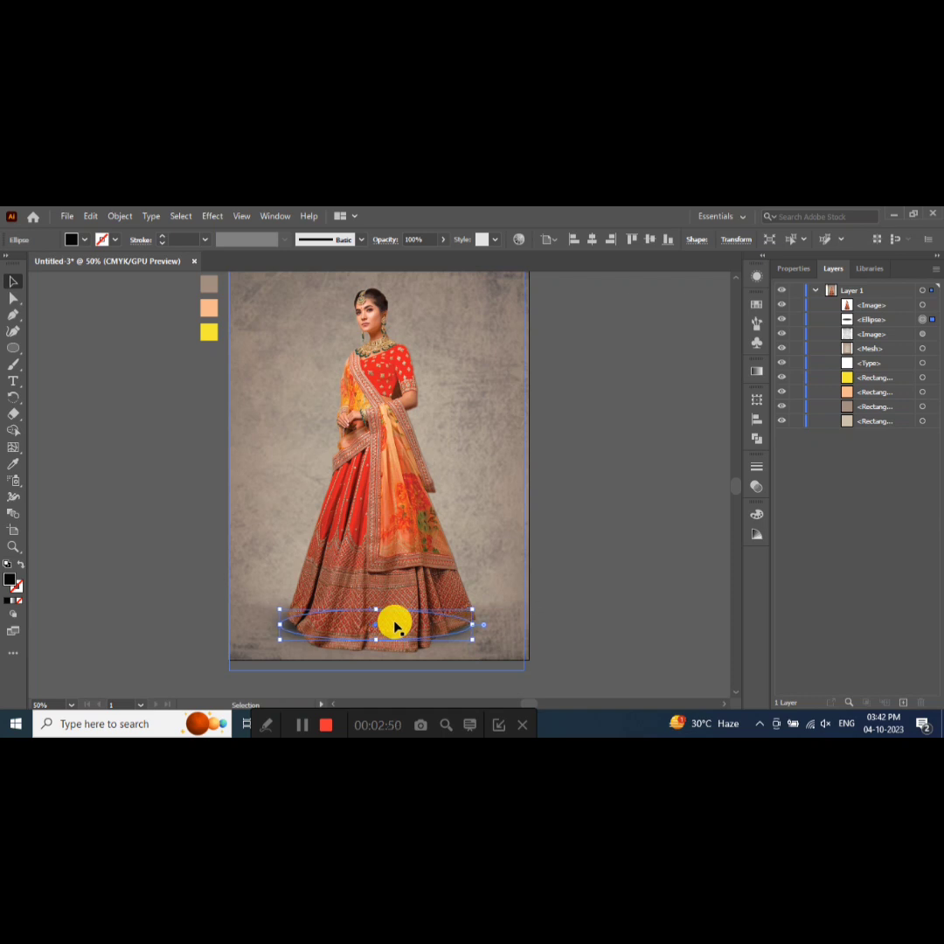
{"action": "left_click_drag", "start_coordinate": [394, 622], "coordinate": [394, 624]}
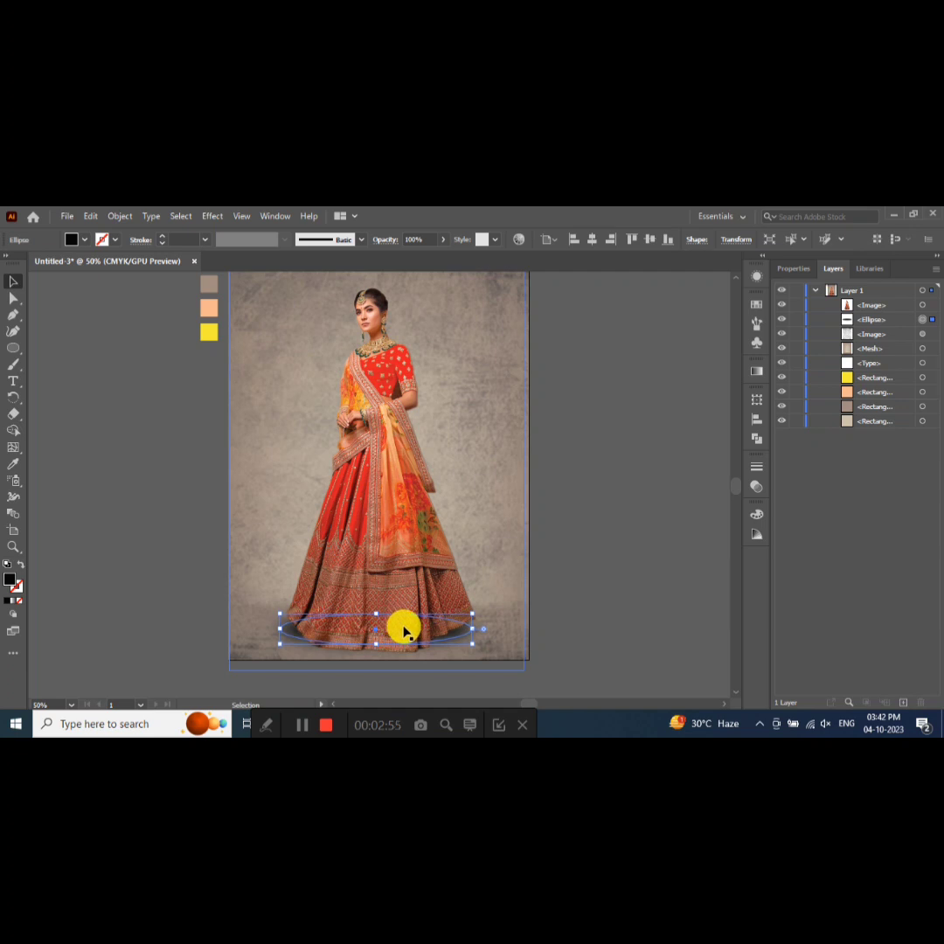
{"action": "mouse_move", "coordinate": [378, 614]}
{"action": "left_mouse_down"}
{"action": "mouse_move", "coordinate": [375, 605]}
{"action": "mouse_move", "coordinate": [381, 652]}
{"action": "left_mouse_up"}
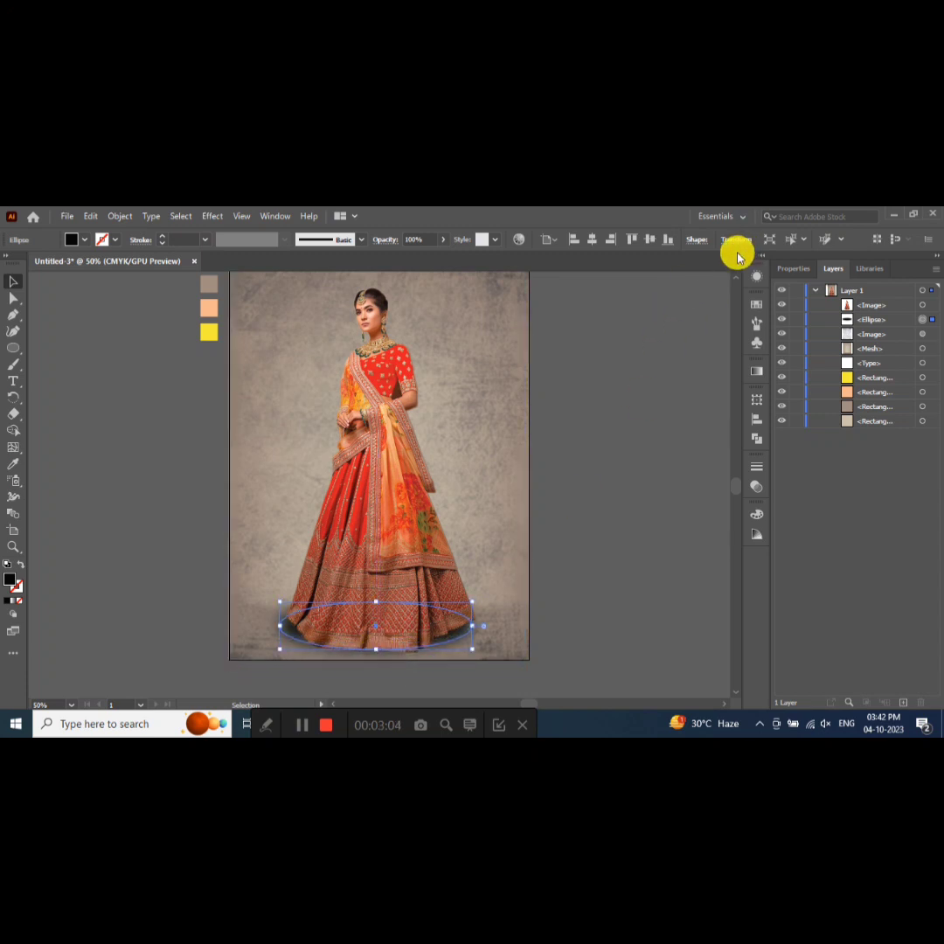
- Lower the shadow's opacity to 64% and deselect it
{"action": "left_click", "coordinate": [443, 244]}
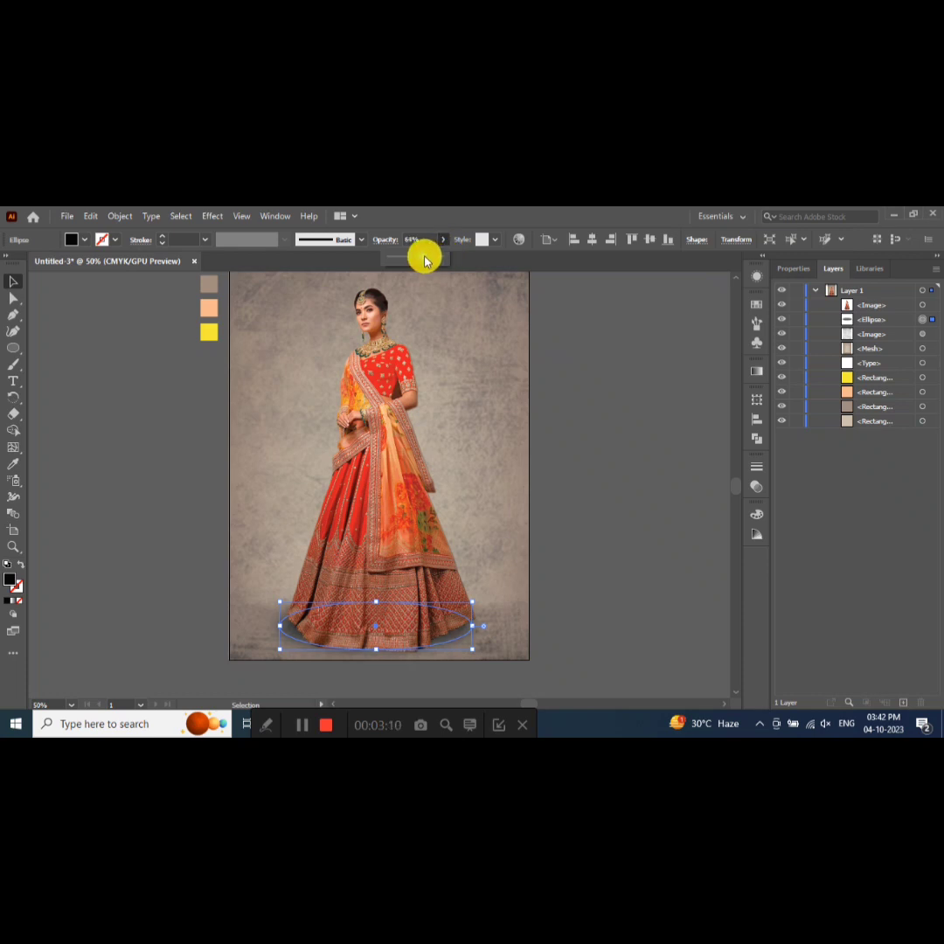
{"action": "left_click", "coordinate": [651, 424]}
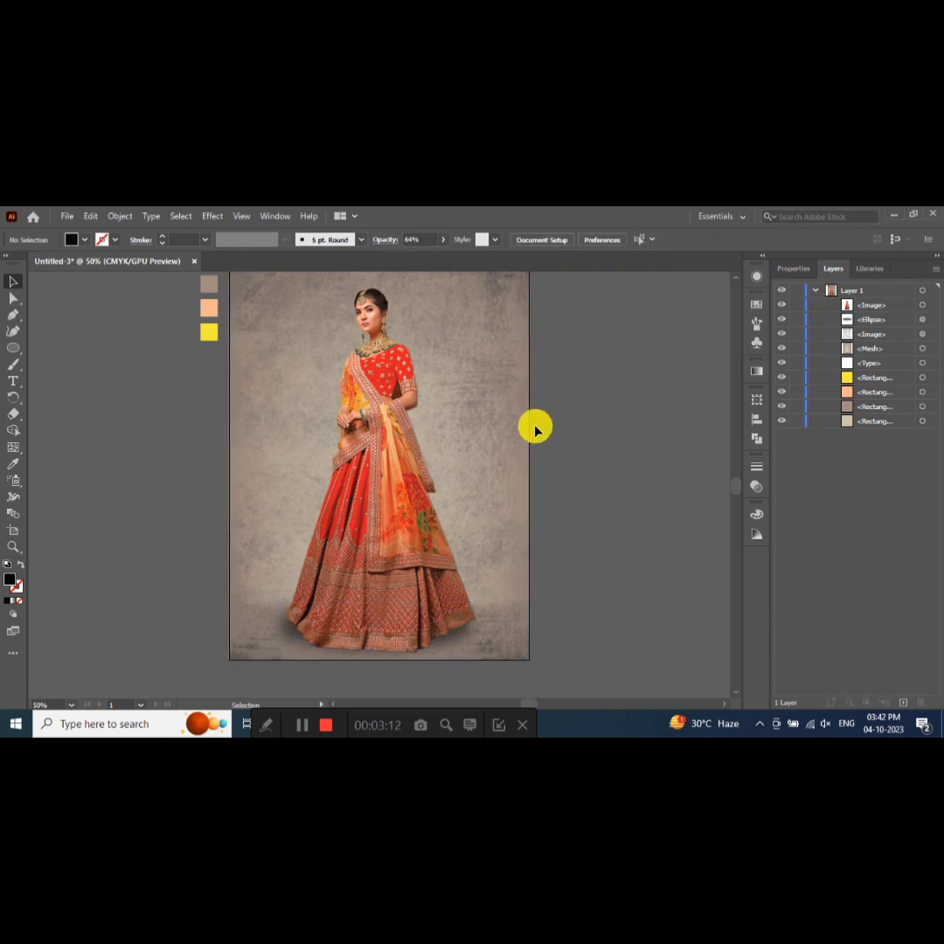
{"action": "scroll", "coordinate": [535, 428], "scroll_direction": "up", "scroll_amount": 2}
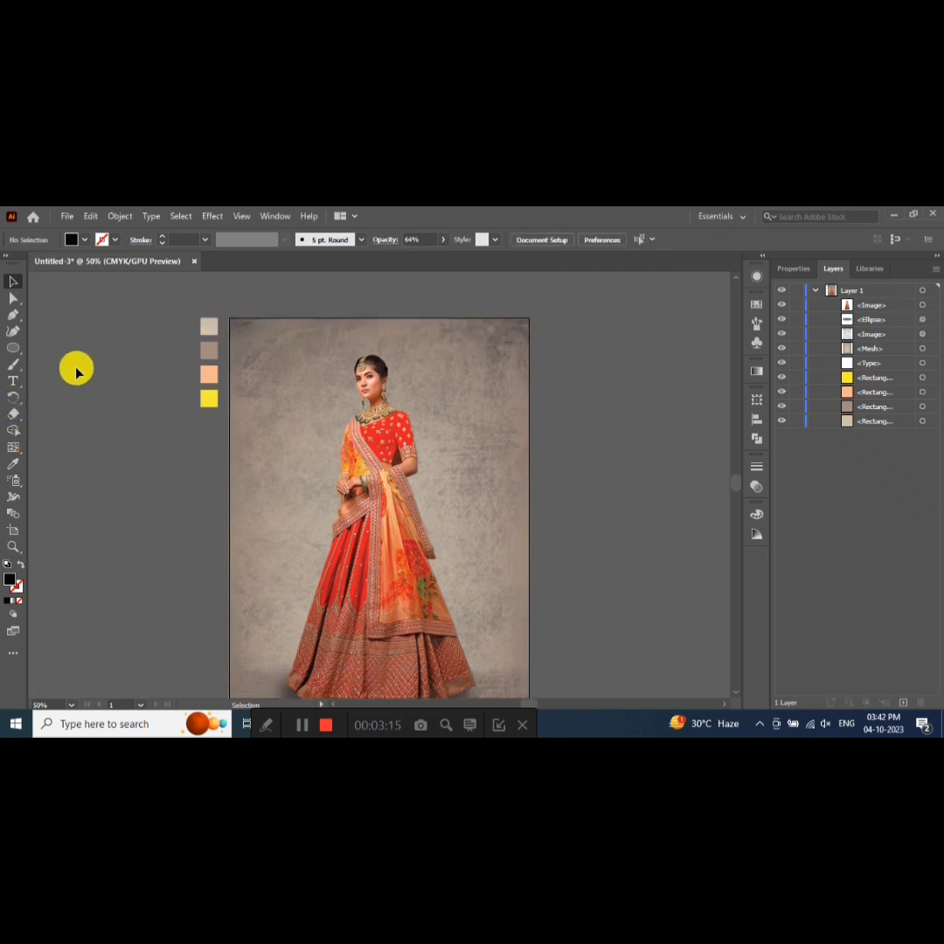
{"action": "scroll", "coordinate": [77, 372], "scroll_direction": "down", "scroll_amount": 1}
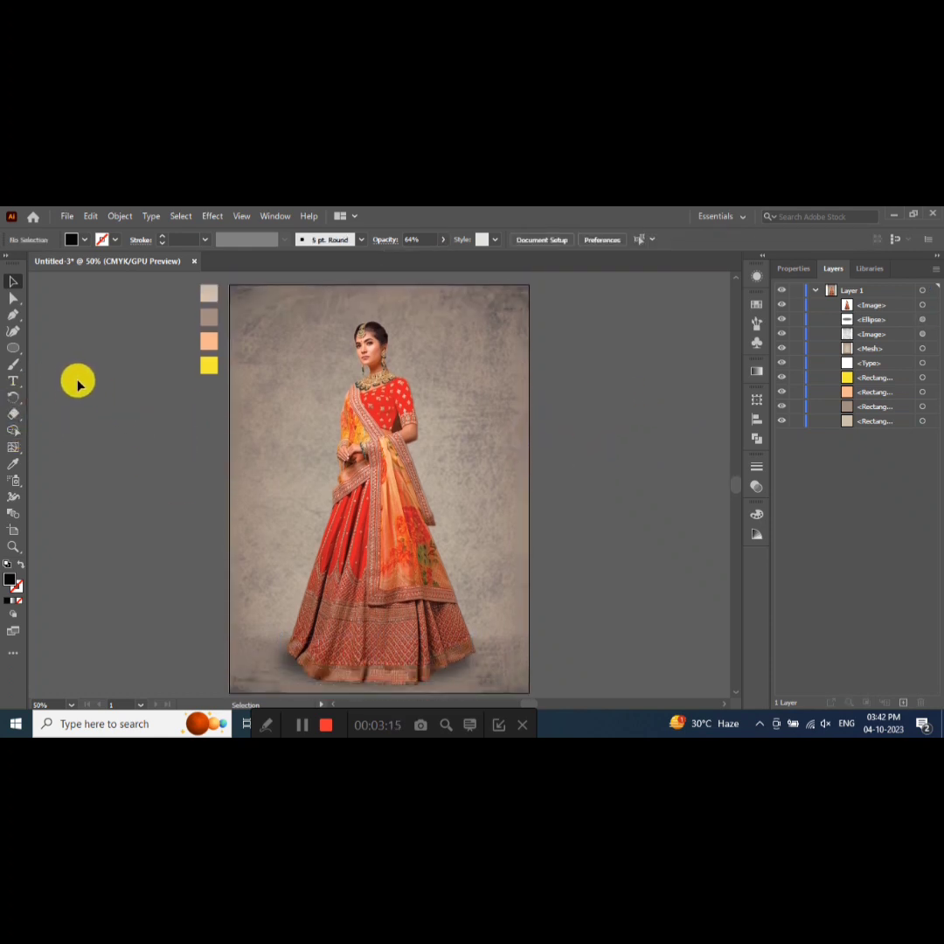
- Add the BRIDE text beside the artboard in Clarendon Blk BT Black
{"action": "left_click", "coordinate": [14, 380]}
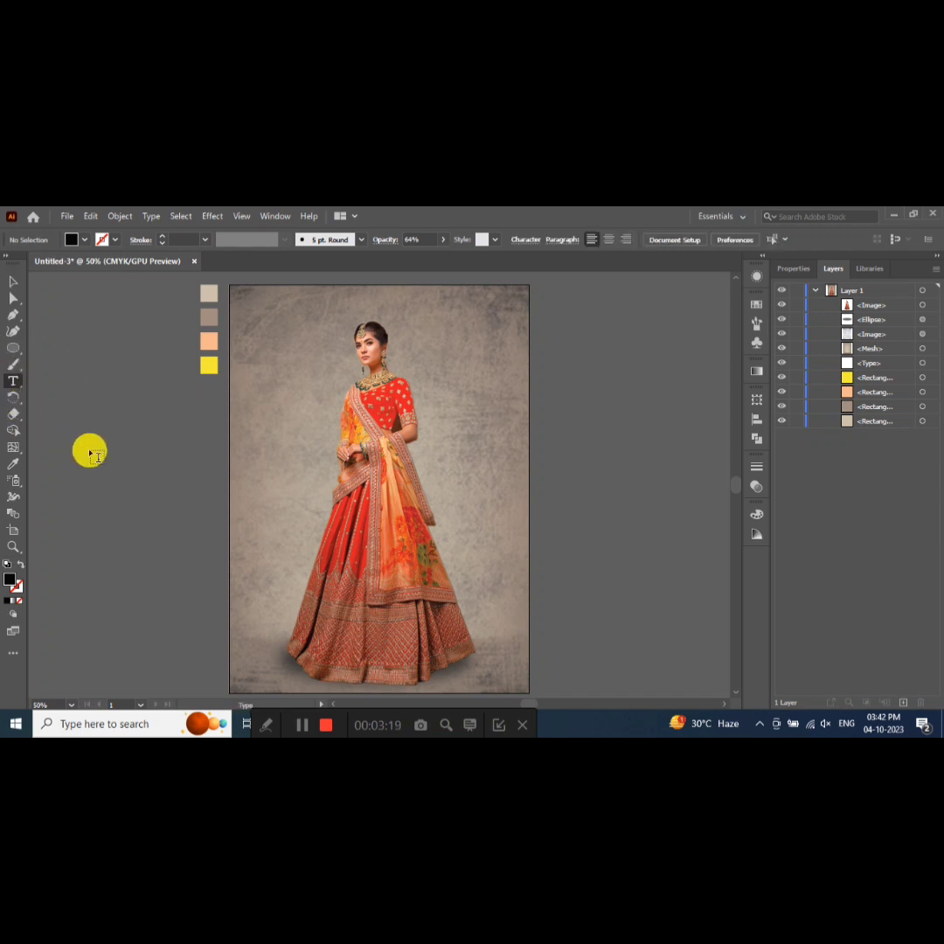
{"action": "left_click", "coordinate": [88, 439]}
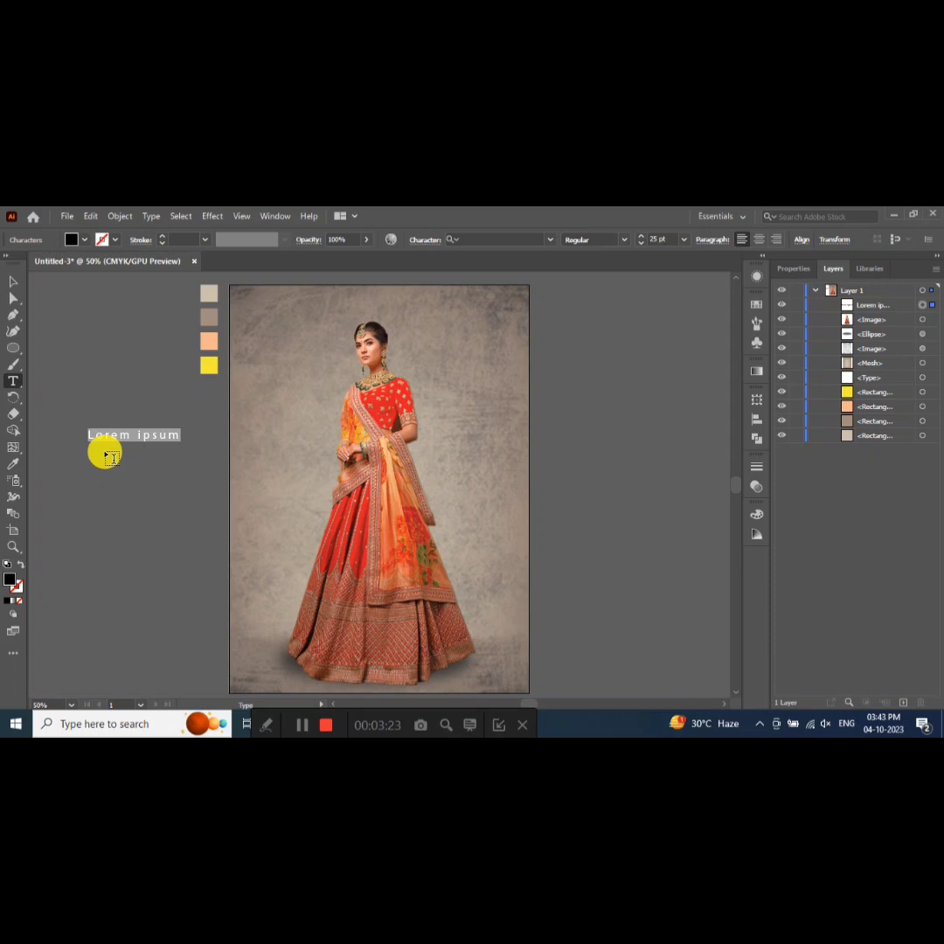
{"action": "type", "text": "BRIDE"}
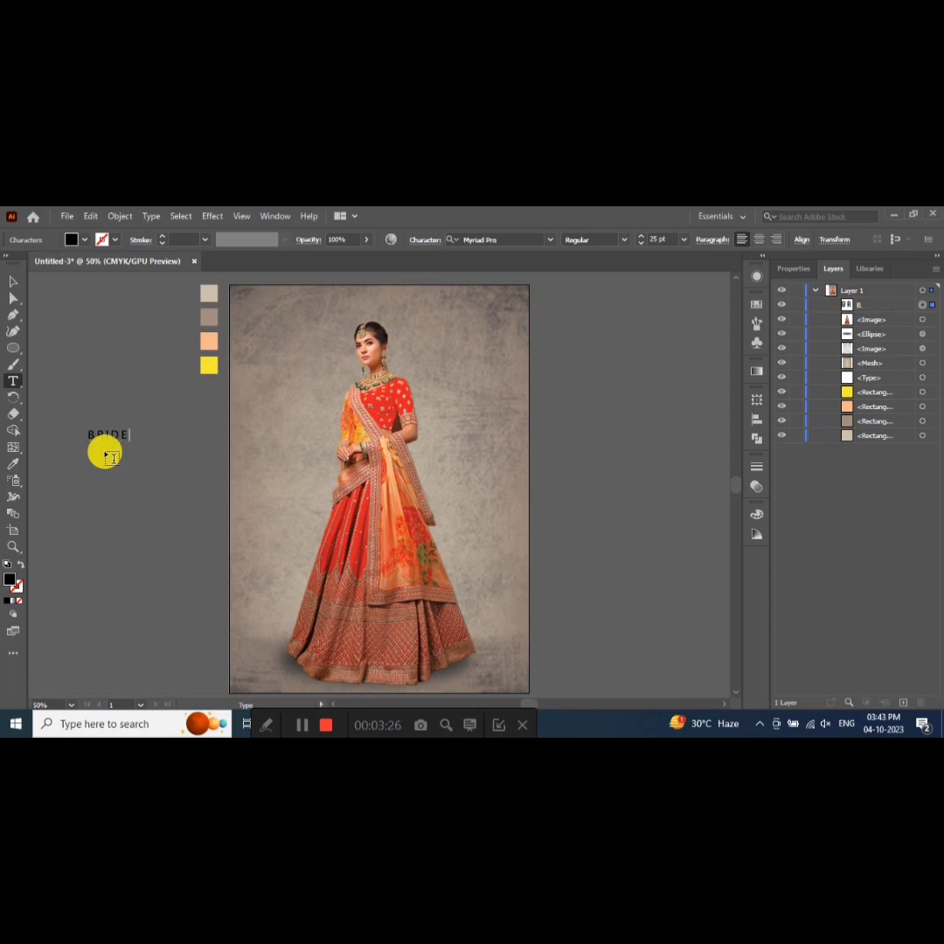
{"action": "left_click", "coordinate": [13, 284]}
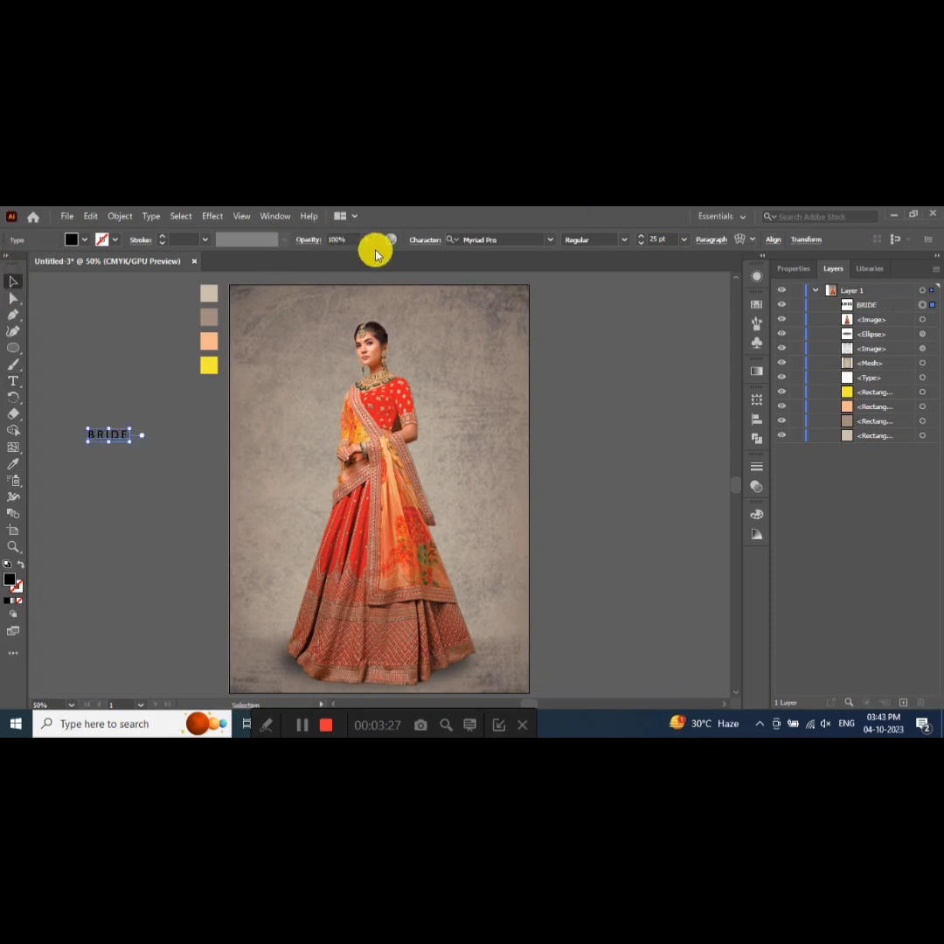
{"action": "left_click", "coordinate": [500, 240]}
{"action": "type", "text": "CLARE"}
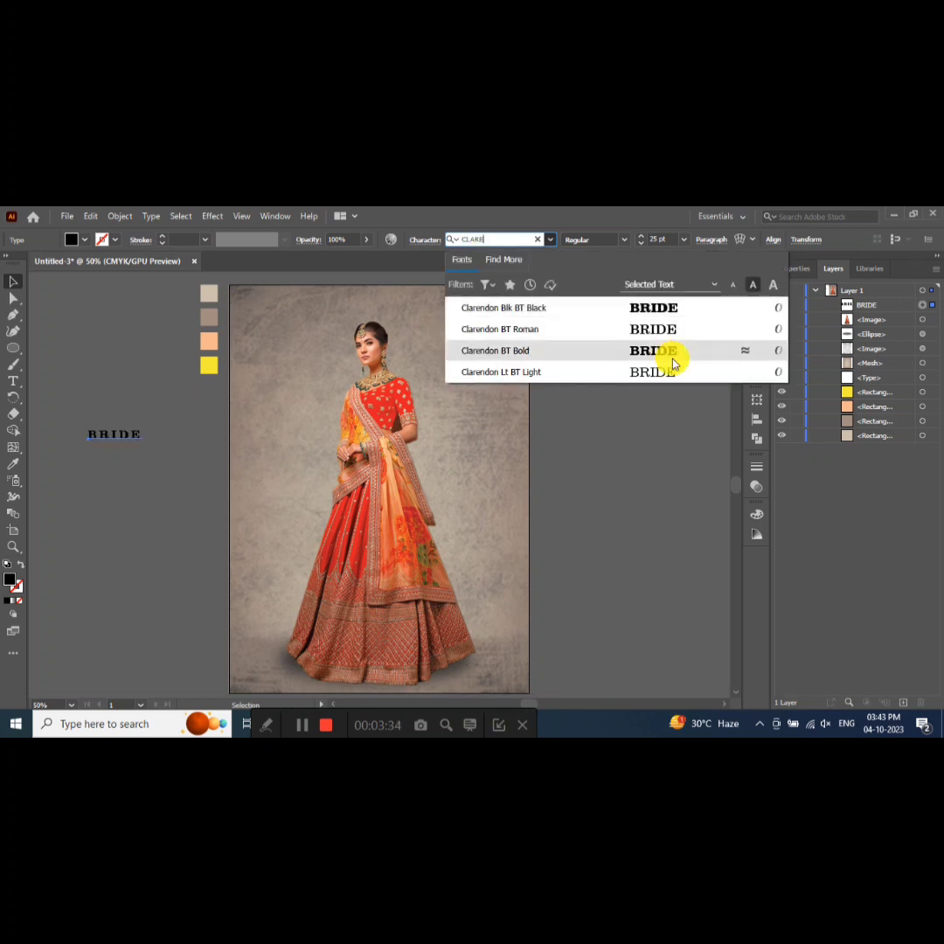
{"action": "left_click", "coordinate": [663, 308]}
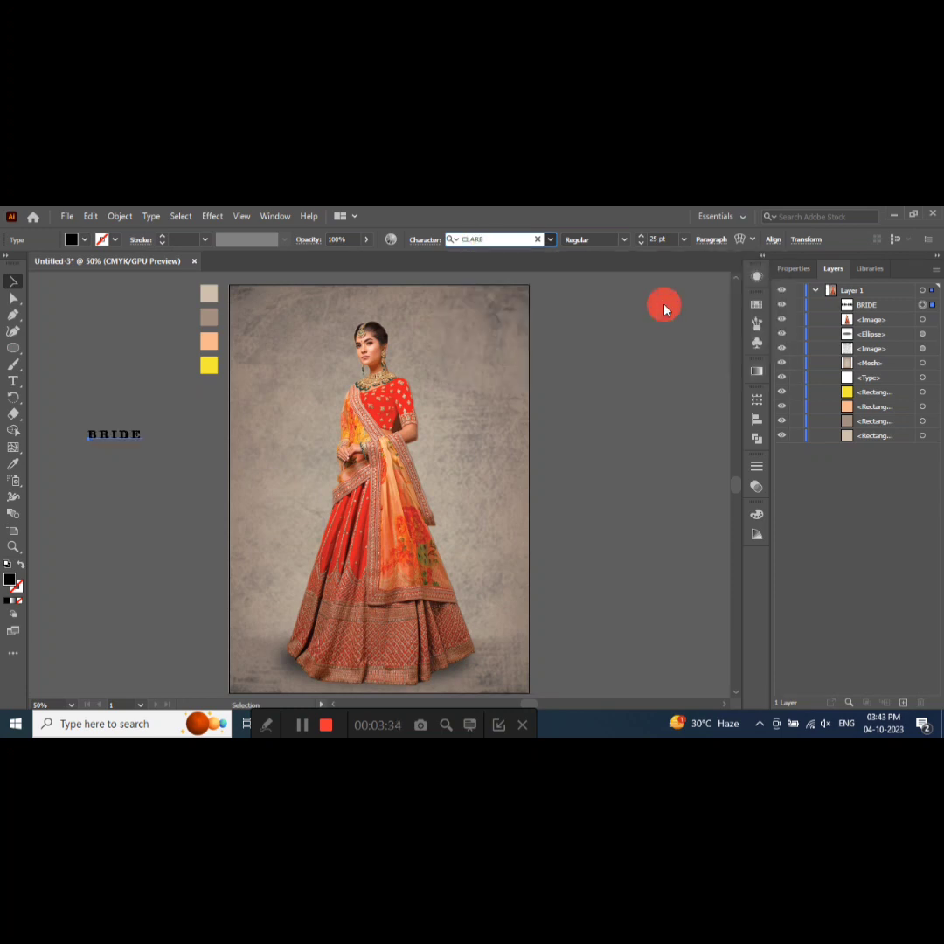
- Move BRIDE to the photo top, enlarge and centre it, and send it backward
{"action": "left_click", "coordinate": [13, 280]}
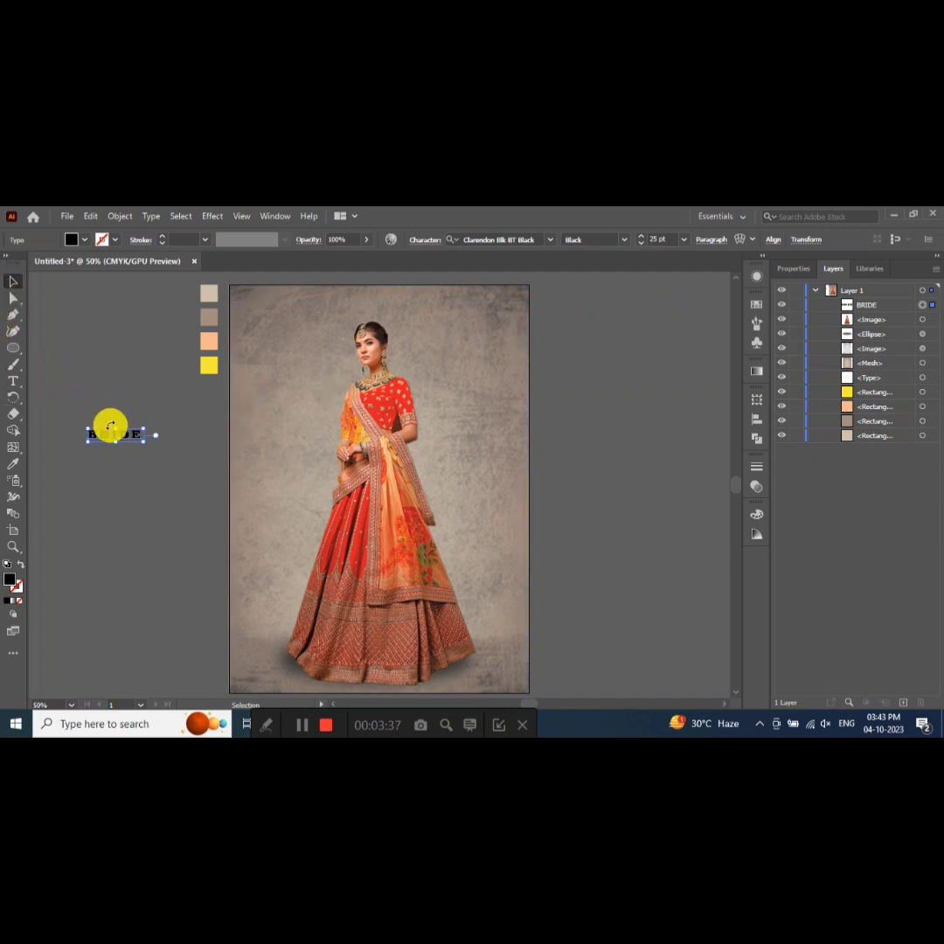
{"action": "left_click_drag", "start_coordinate": [121, 438], "coordinate": [383, 309]}
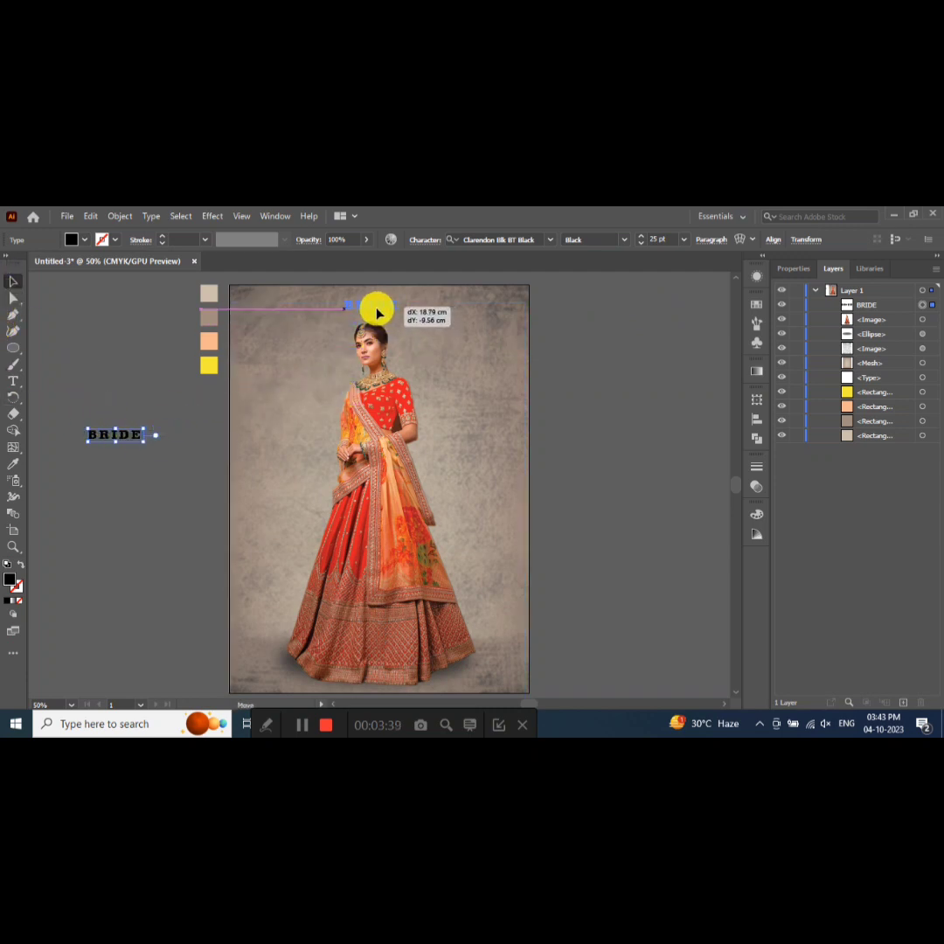
{"action": "mouse_move", "coordinate": [412, 305]}
{"action": "left_mouse_down"}
{"action": "mouse_move", "coordinate": [483, 339]}
{"action": "mouse_move", "coordinate": [400, 330]}
{"action": "mouse_move", "coordinate": [426, 346]}
{"action": "left_mouse_up"}
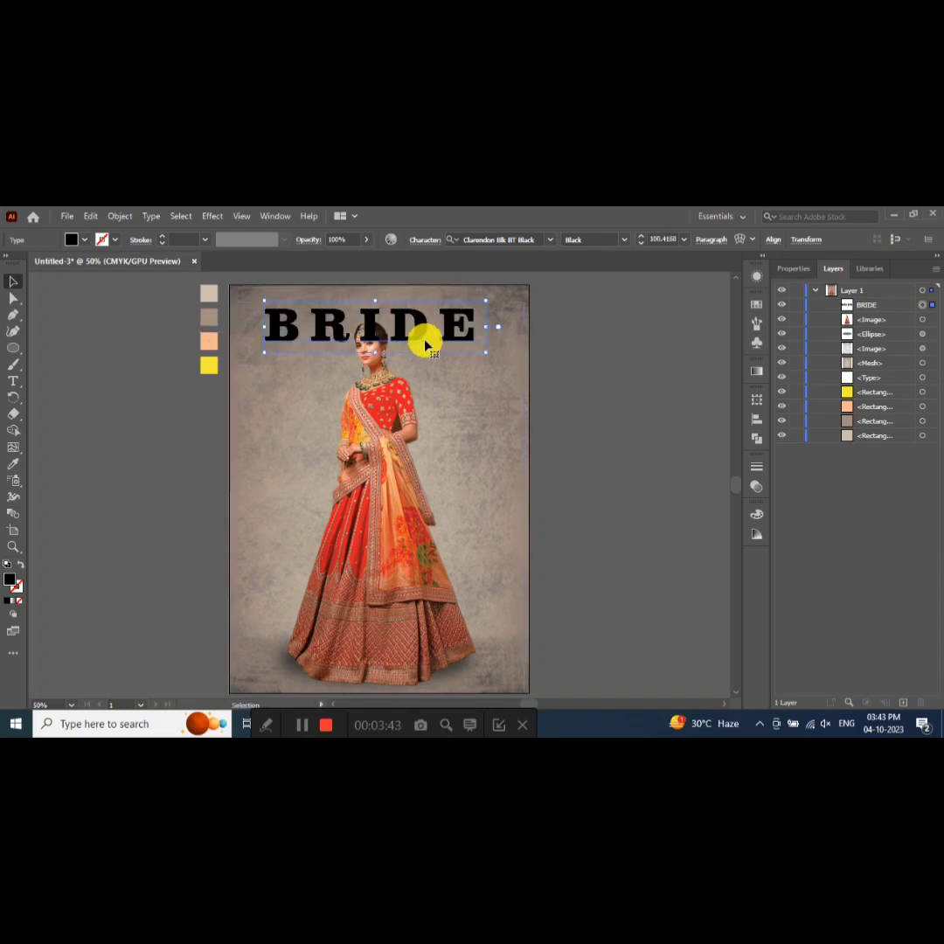
{"action": "left_click_drag", "start_coordinate": [484, 350], "coordinate": [515, 360]}
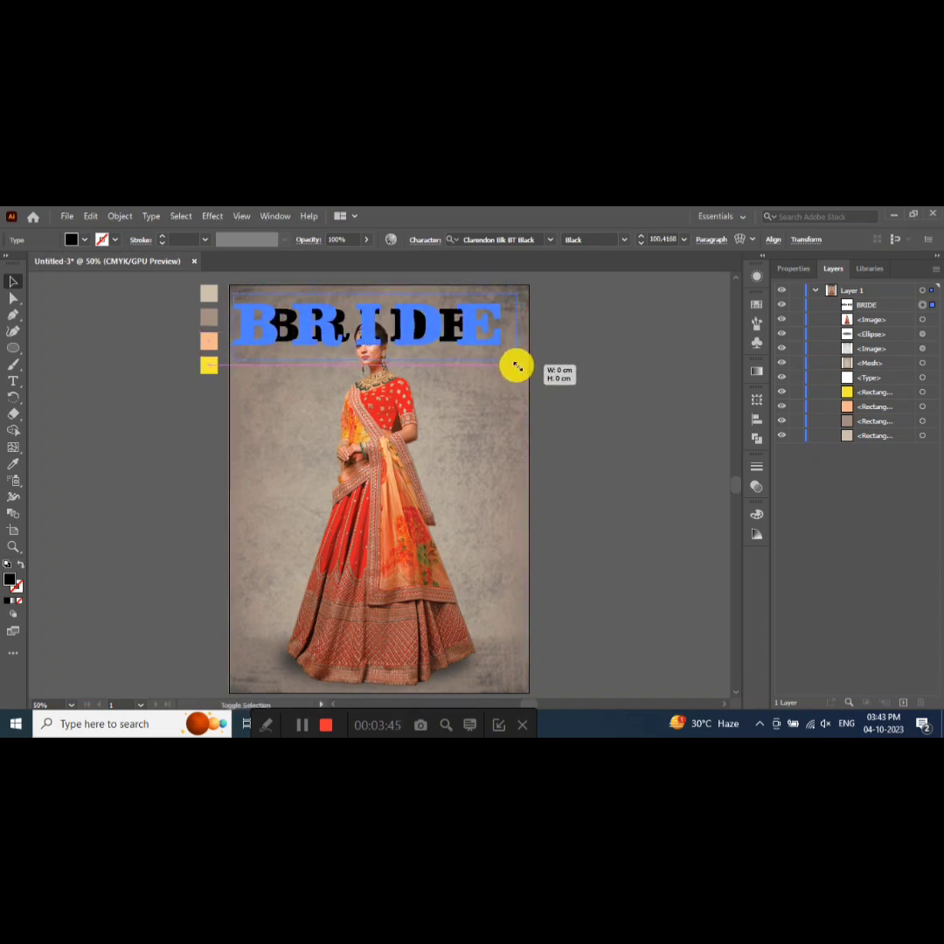
{"action": "left_click_drag", "start_coordinate": [430, 323], "coordinate": [444, 328]}
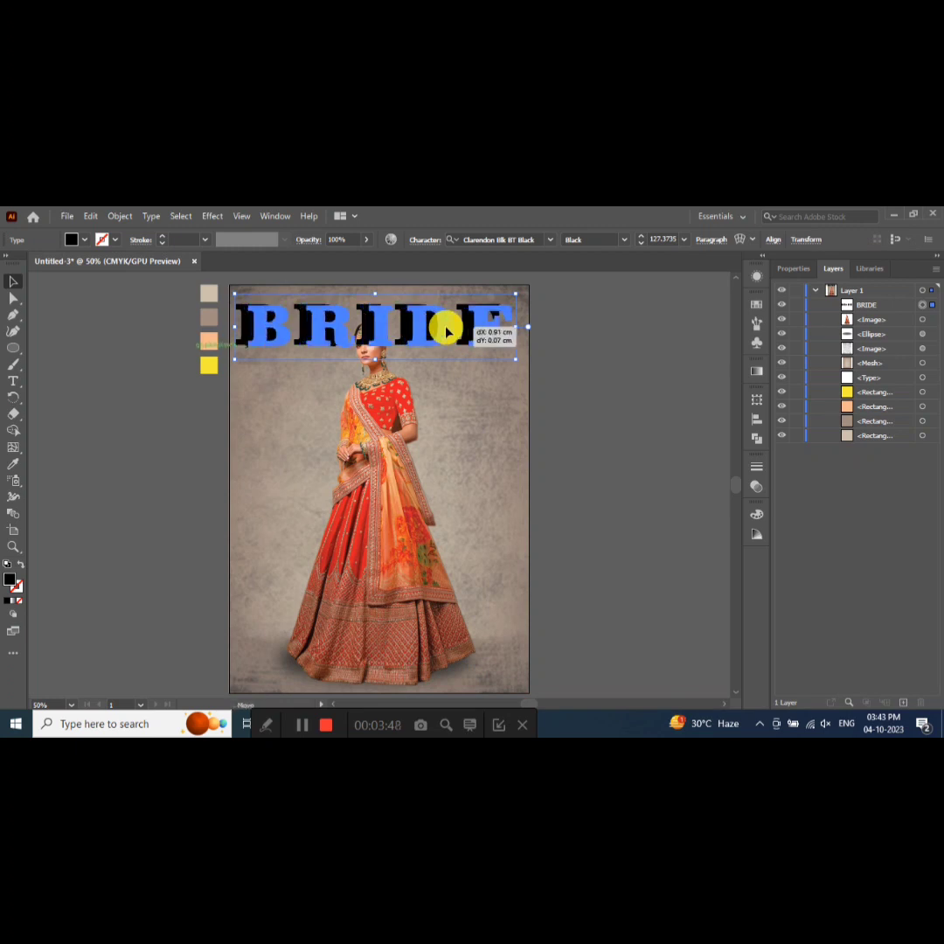
{"action": "key", "text": "a"}
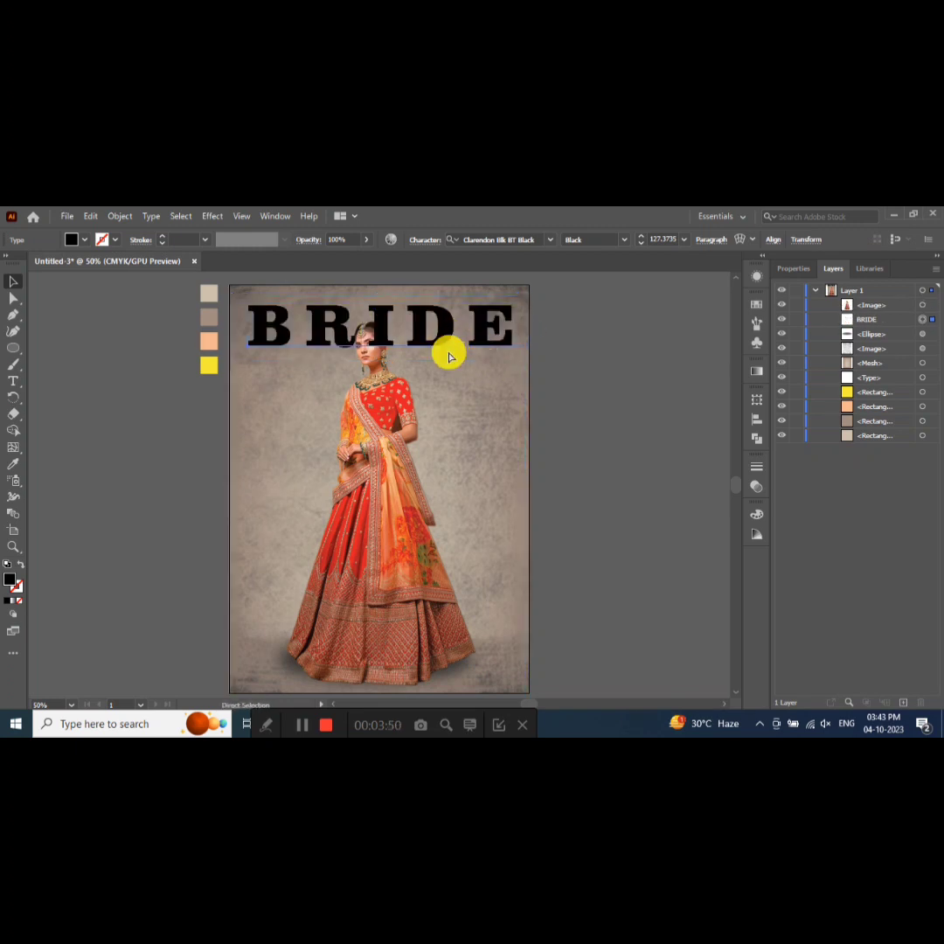
{"action": "left_click_drag", "start_coordinate": [450, 327], "coordinate": [447, 333]}
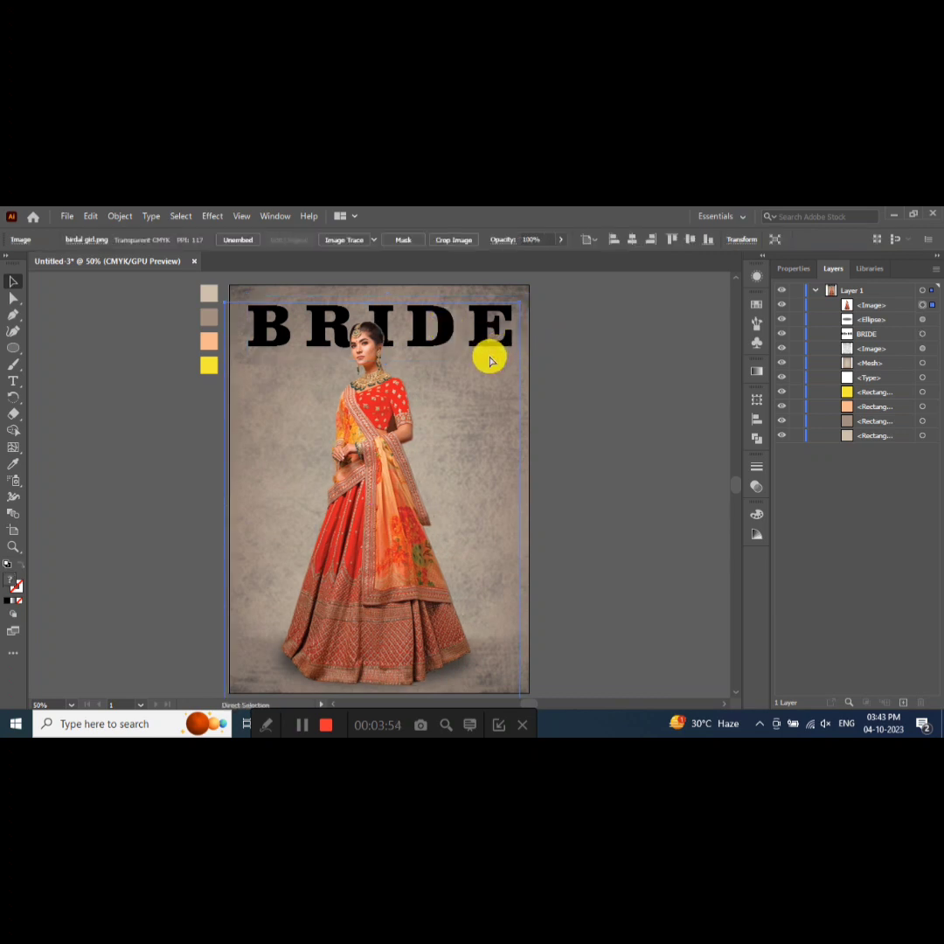
- Lock the model image, ellipse, texture and mesh layers, then widen BRIDE to about 133.82 pt
{"action": "left_click", "coordinate": [796, 304]}
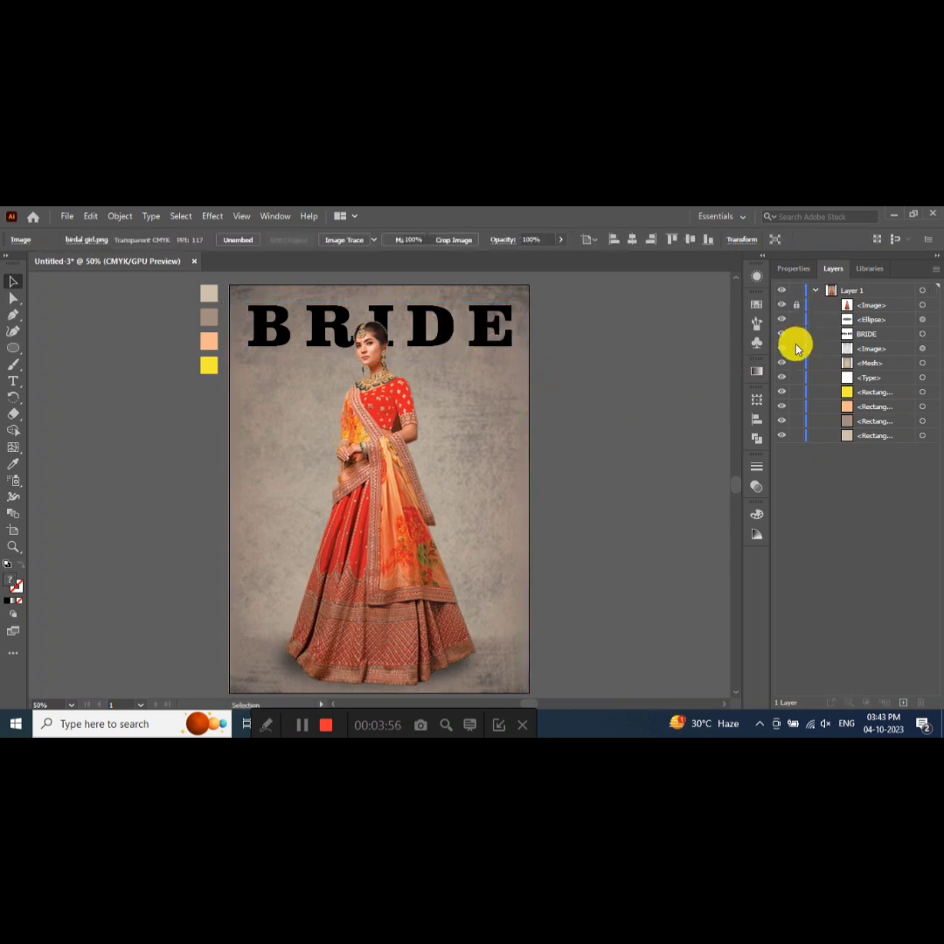
{"action": "left_click", "coordinate": [797, 319]}
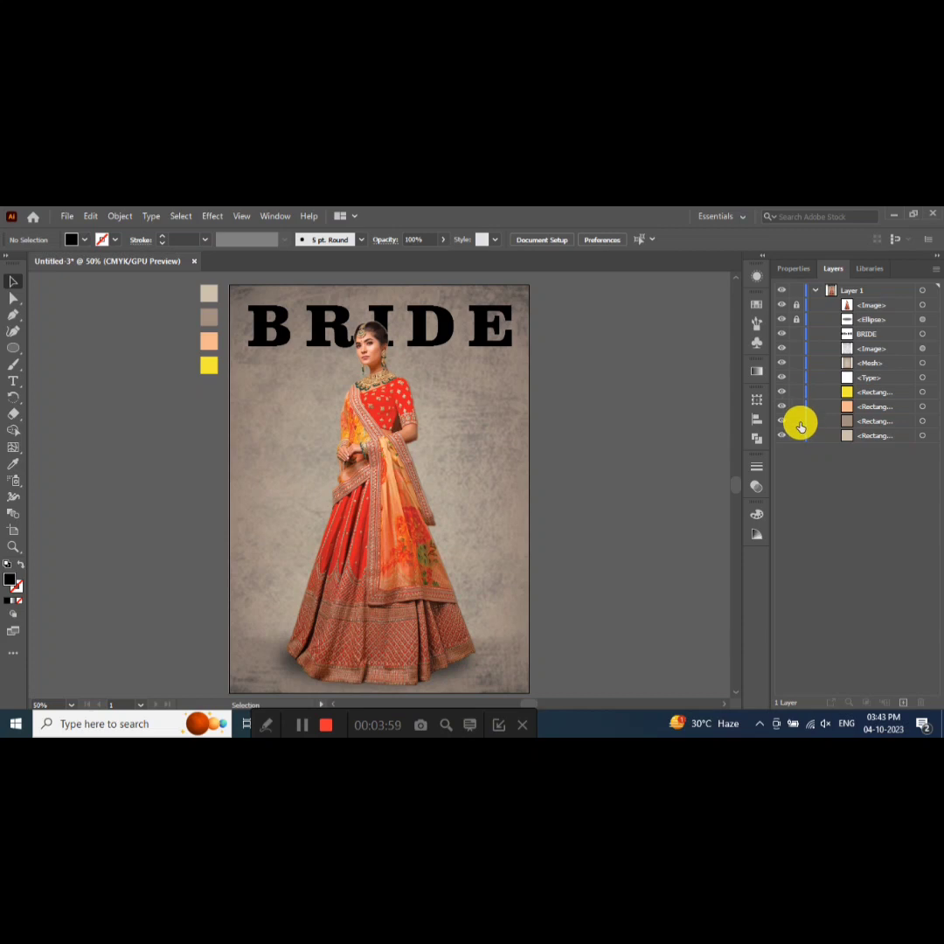
{"action": "left_click_drag", "start_coordinate": [796, 366], "coordinate": [796, 349]}
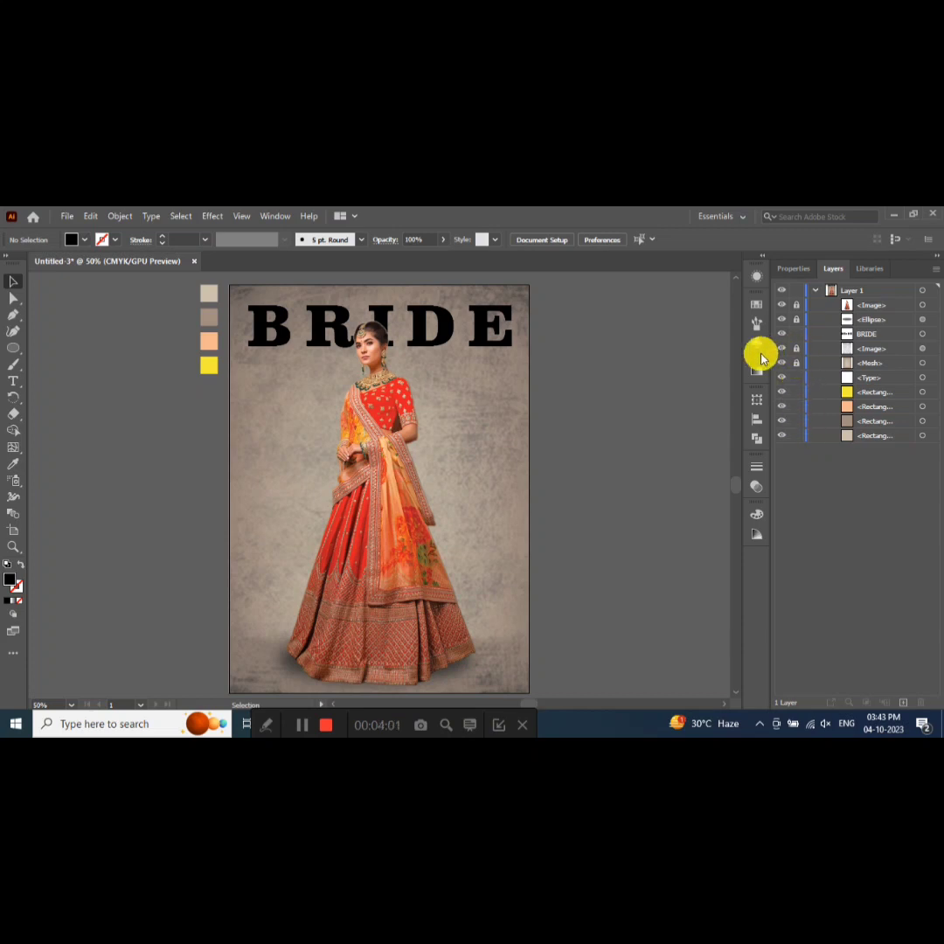
{"action": "mouse_move", "coordinate": [516, 347]}
{"action": "left_mouse_down"}
{"action": "mouse_move", "coordinate": [504, 347]}
{"action": "mouse_move", "coordinate": [543, 364]}
{"action": "mouse_move", "coordinate": [523, 360]}
{"action": "left_mouse_up"}
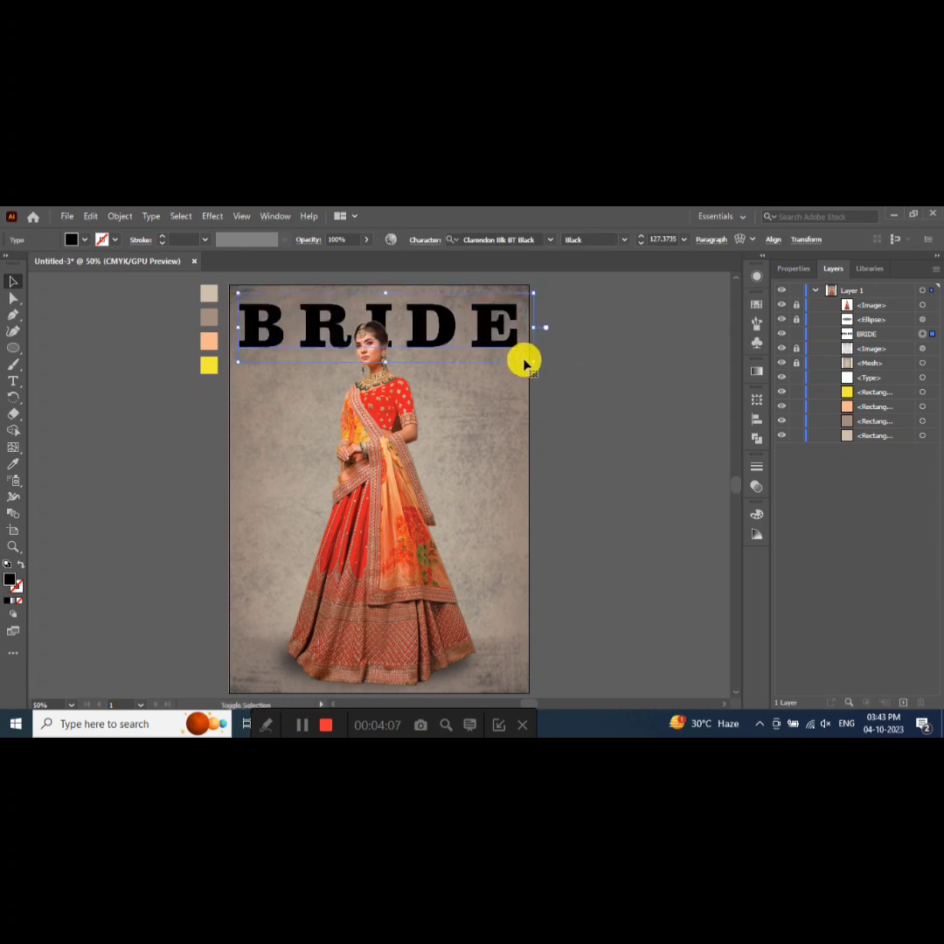
{"action": "left_click", "coordinate": [175, 328]}
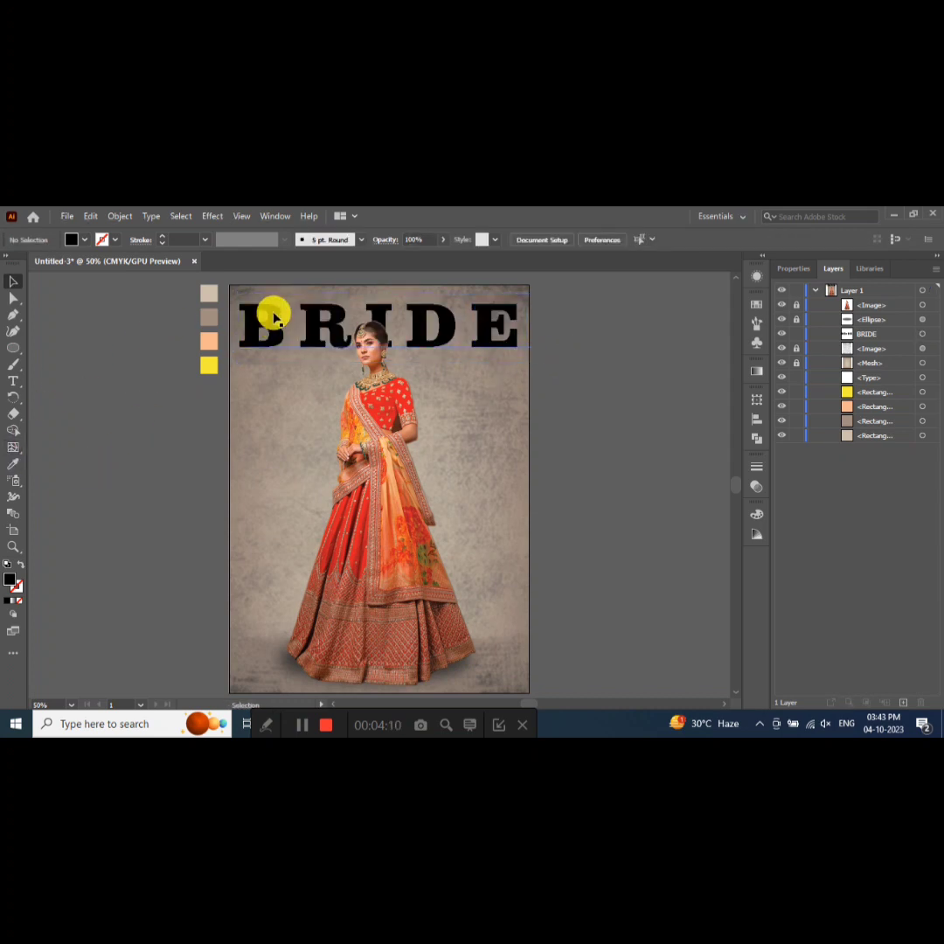
{"action": "mouse_move", "coordinate": [276, 339]}
{"action": "left_mouse_down"}
{"action": "mouse_move", "coordinate": [110, 459]}
{"action": "mouse_move", "coordinate": [10, 436]}
{"action": "left_mouse_up"}
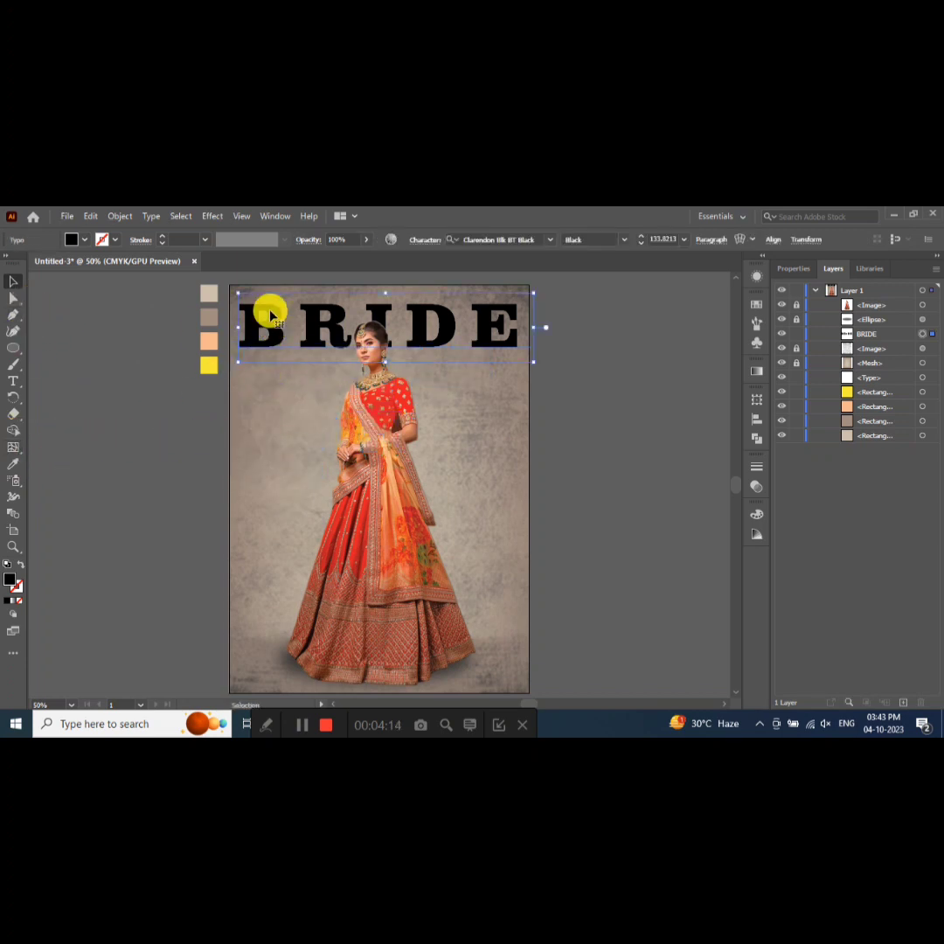
- Give BRIDE a white fill and red stroke, then swap the two colours
{"action": "left_click", "coordinate": [83, 240]}
{"action": "left_click", "coordinate": [27, 262]}
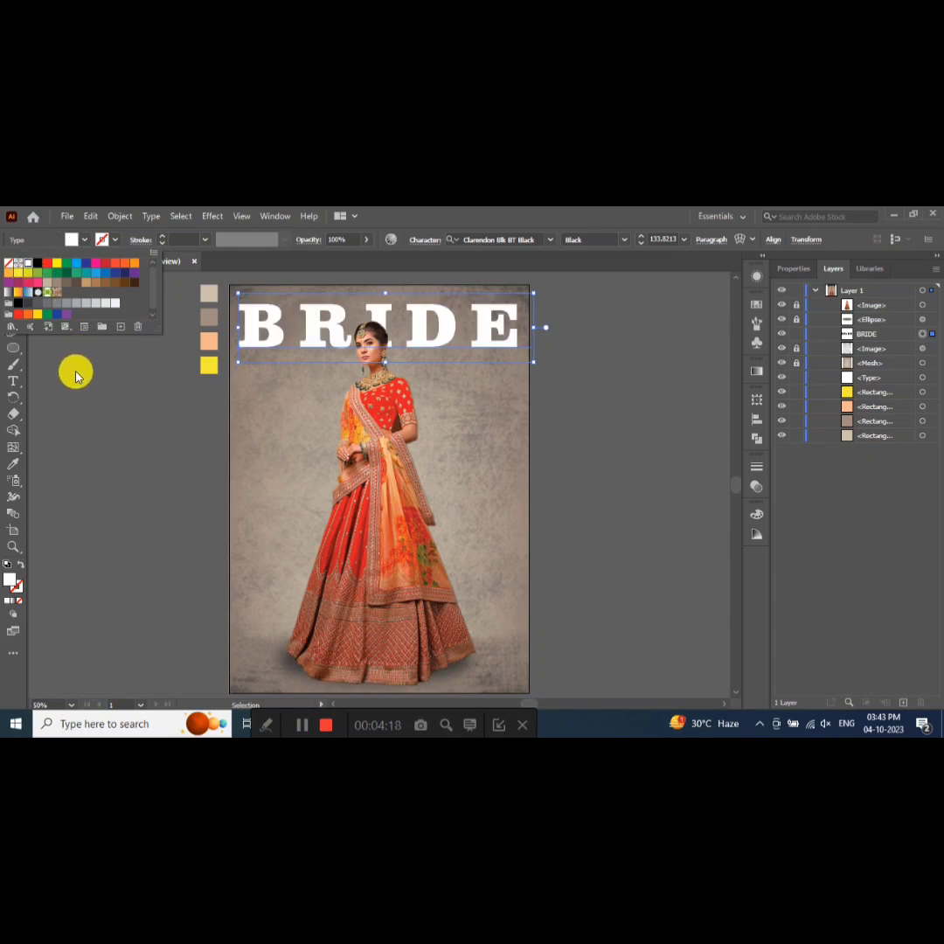
{"action": "left_click", "coordinate": [131, 374]}
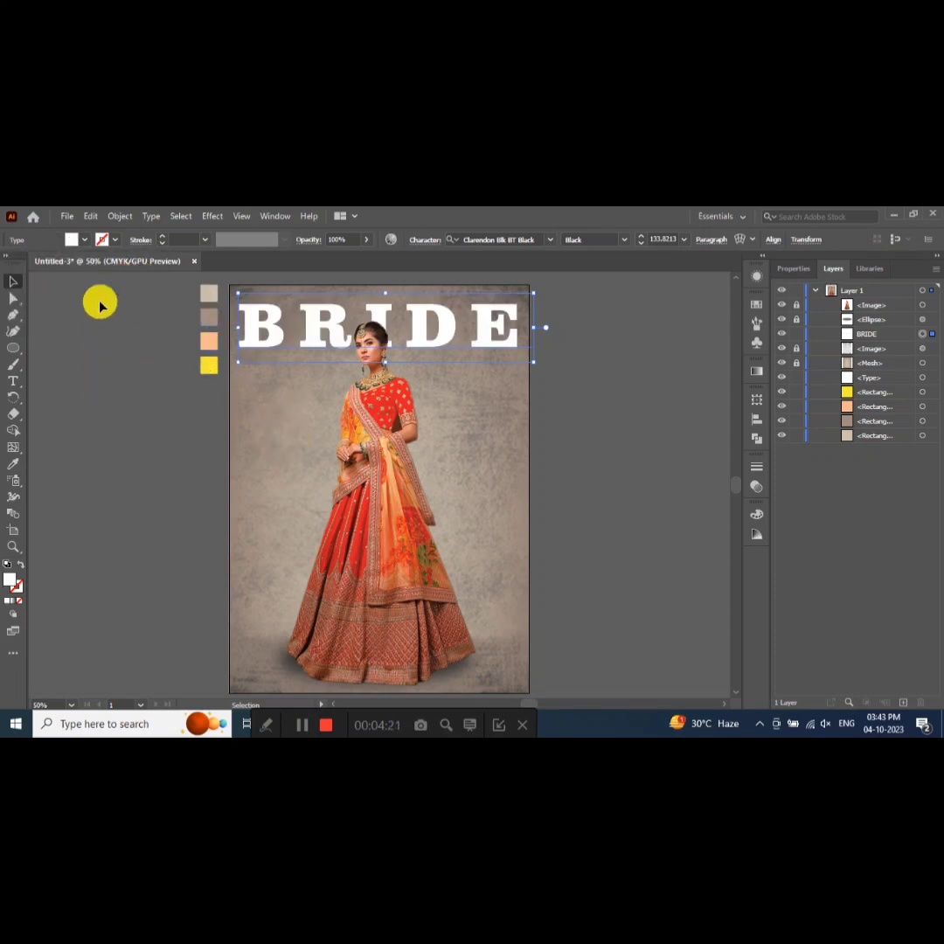
{"action": "left_click", "coordinate": [113, 239]}
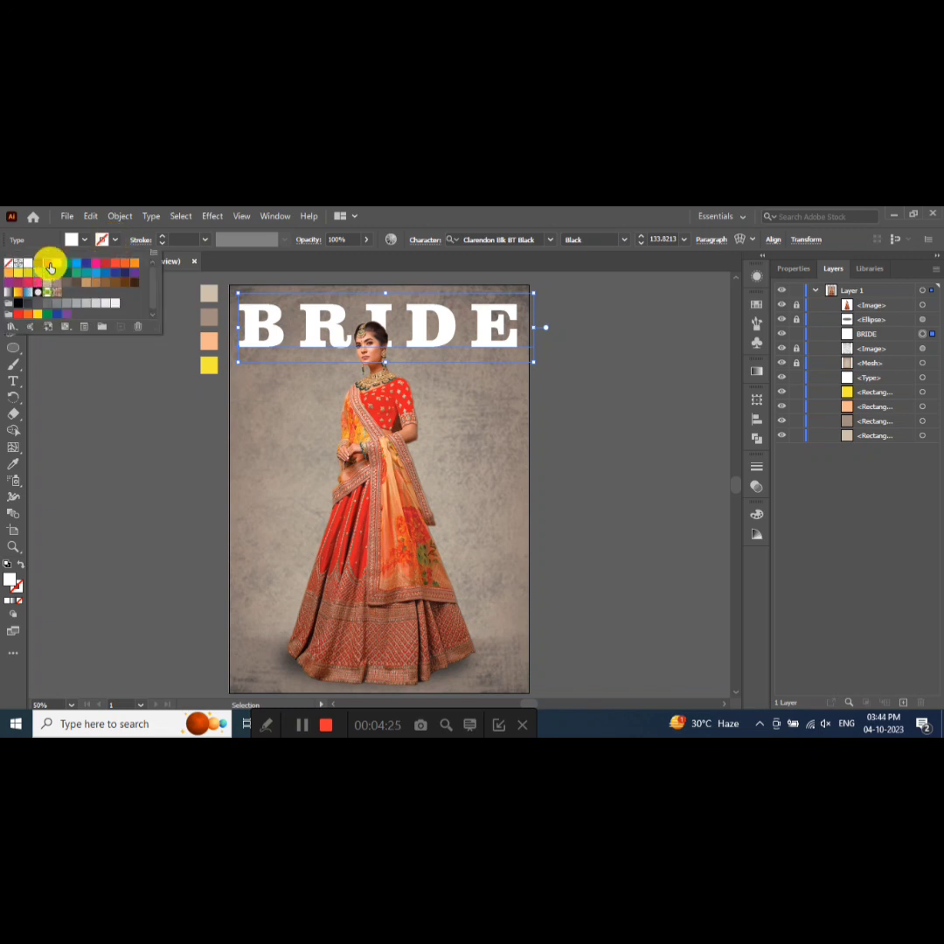
{"action": "left_click", "coordinate": [49, 264]}
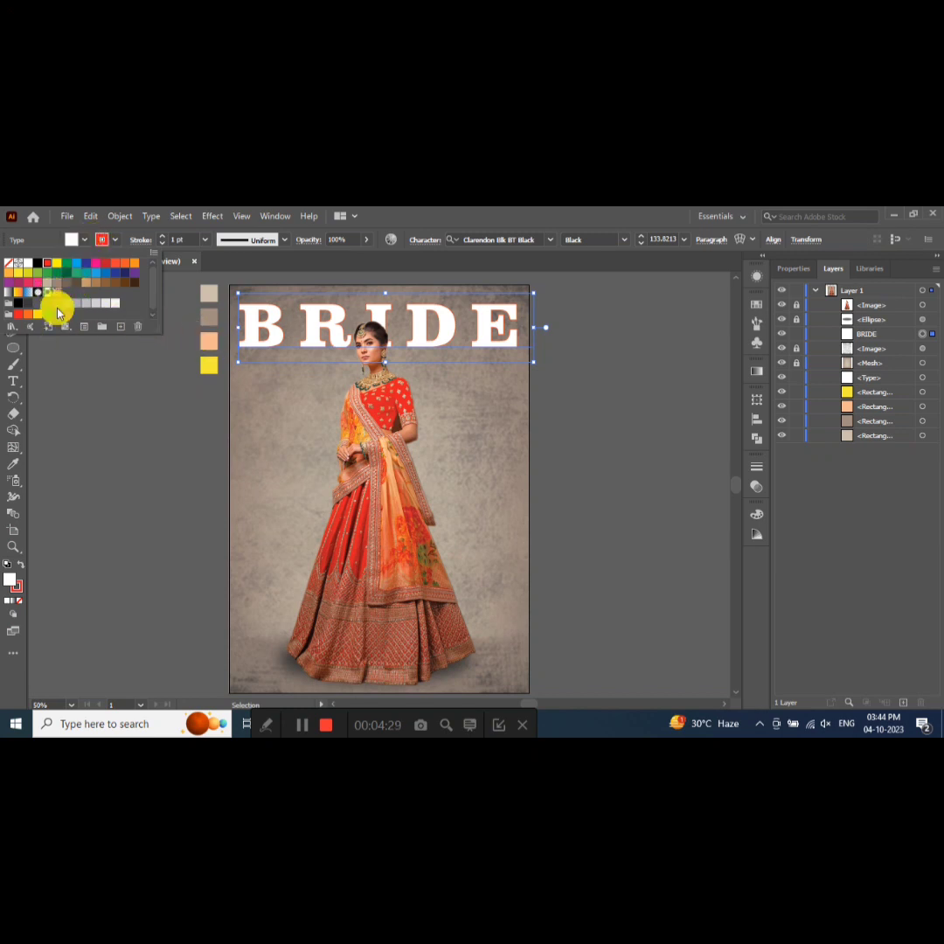
{"action": "left_click", "coordinate": [19, 479]}
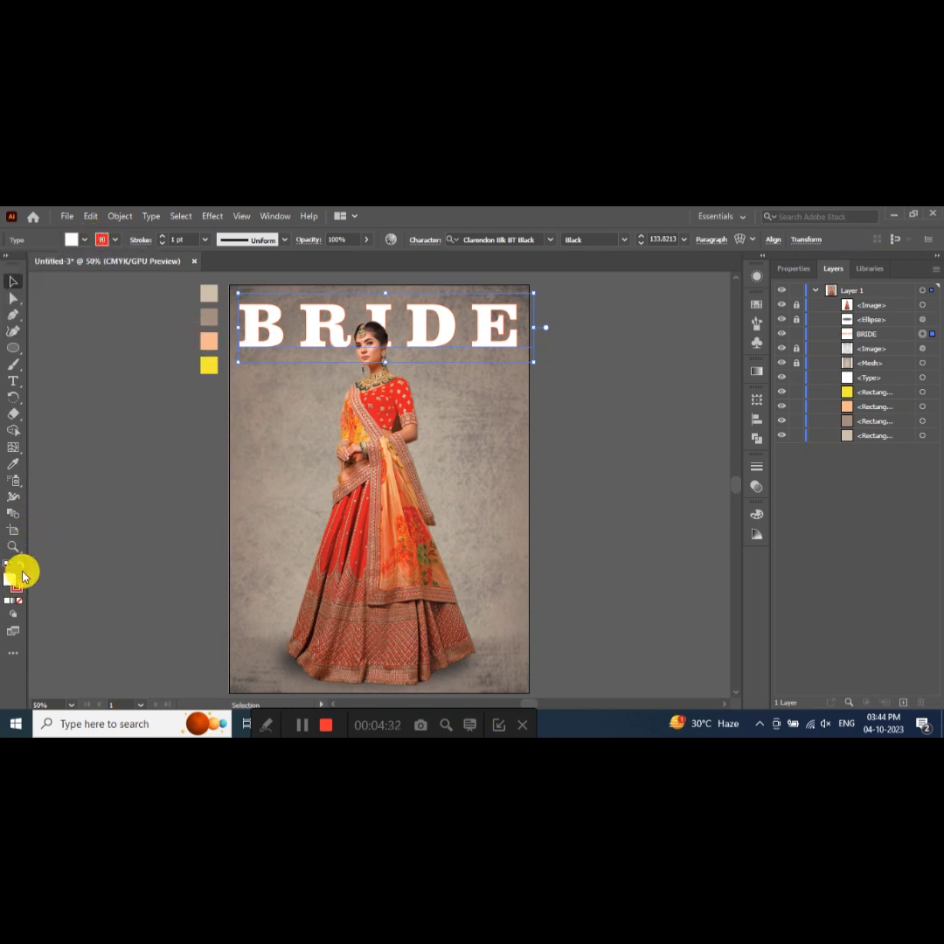
{"action": "left_click", "coordinate": [20, 567]}
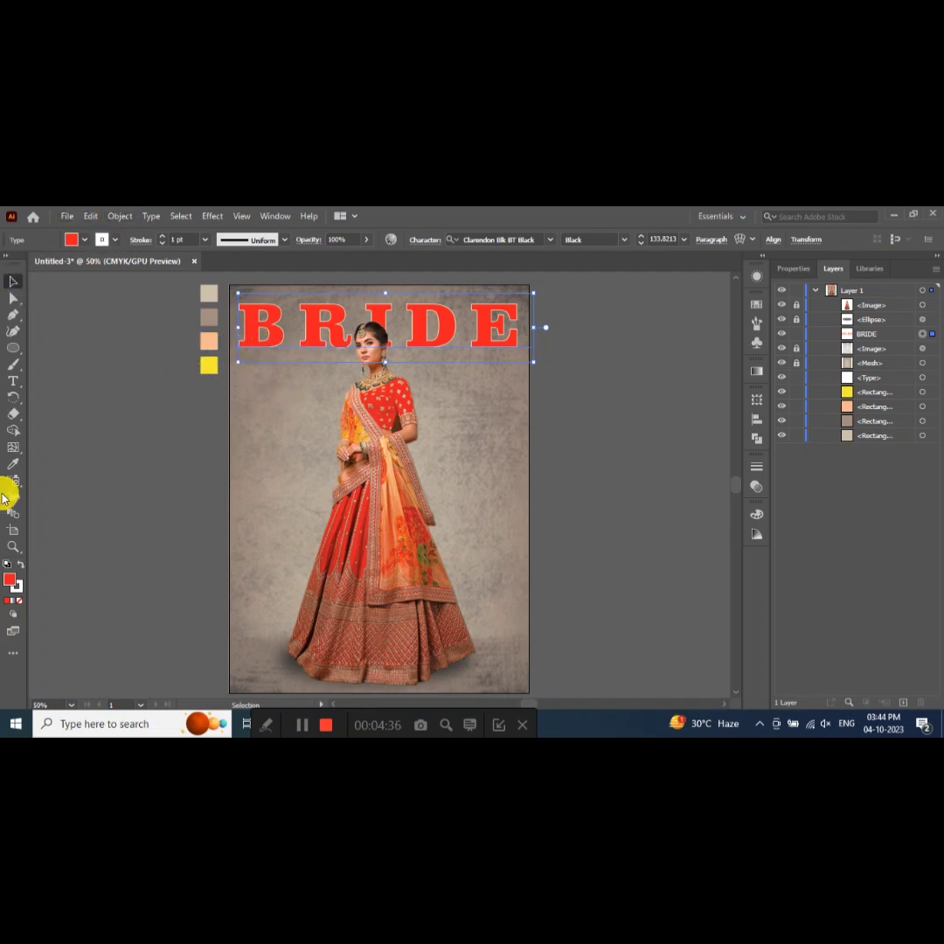
- Fill BRIDE with the peach swatch colour and give it a white 2 pt stroke
{"action": "left_click", "coordinate": [14, 465]}
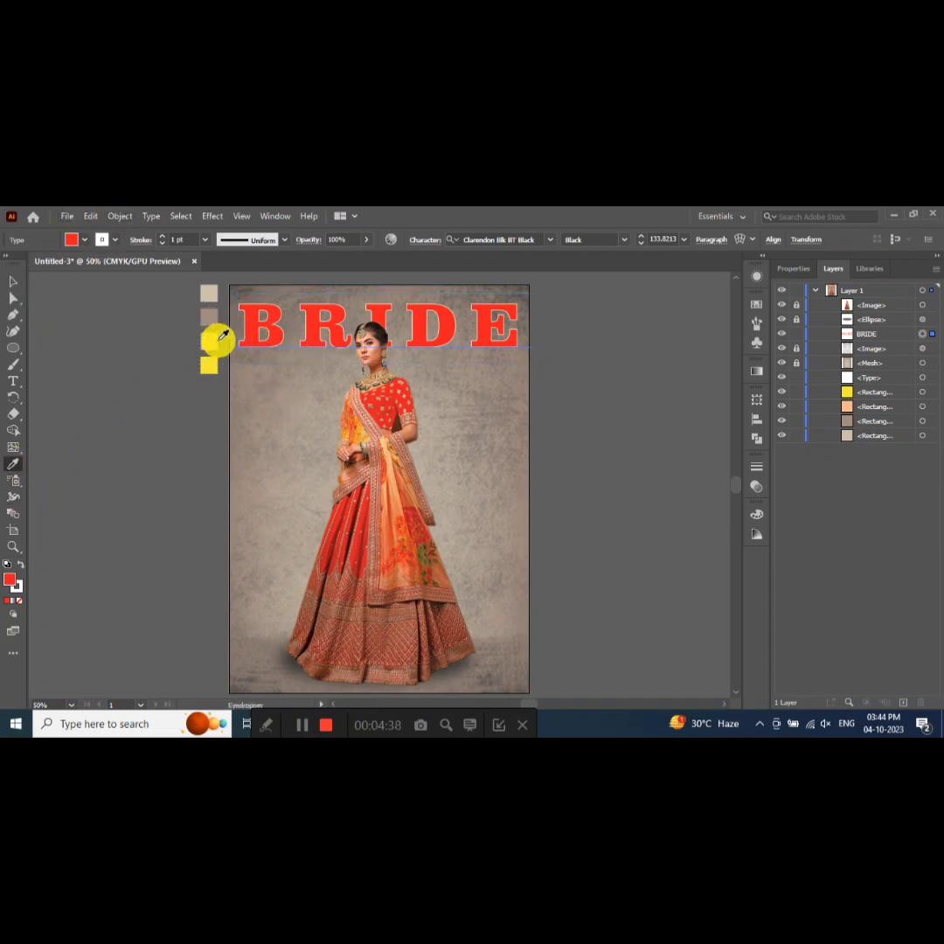
{"action": "left_click", "coordinate": [217, 339]}
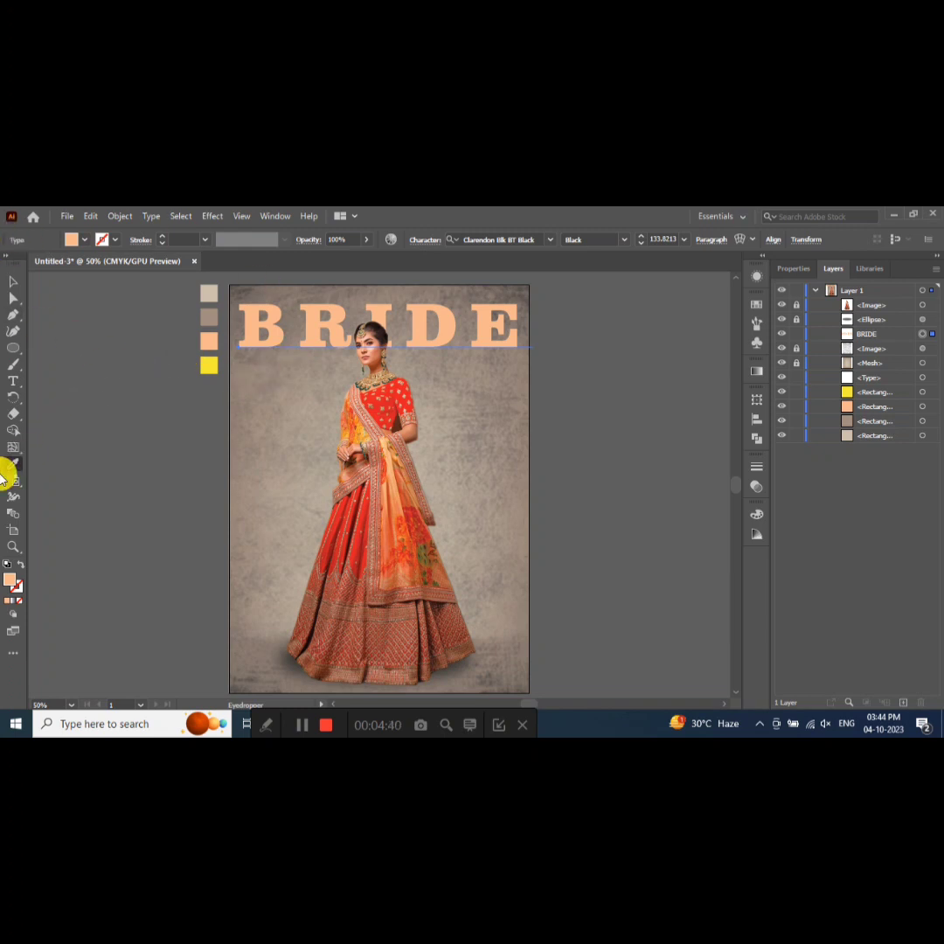
{"action": "left_click", "coordinate": [99, 242]}
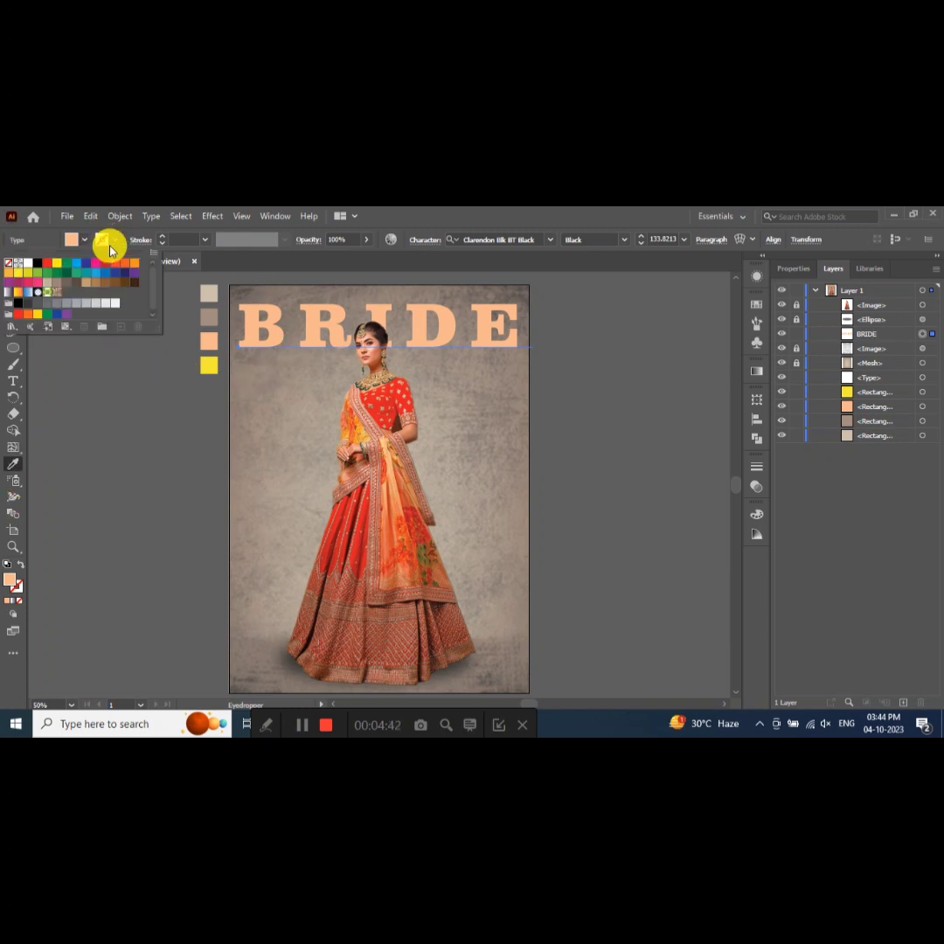
{"action": "left_click", "coordinate": [29, 272]}
{"action": "left_click", "coordinate": [164, 237]}
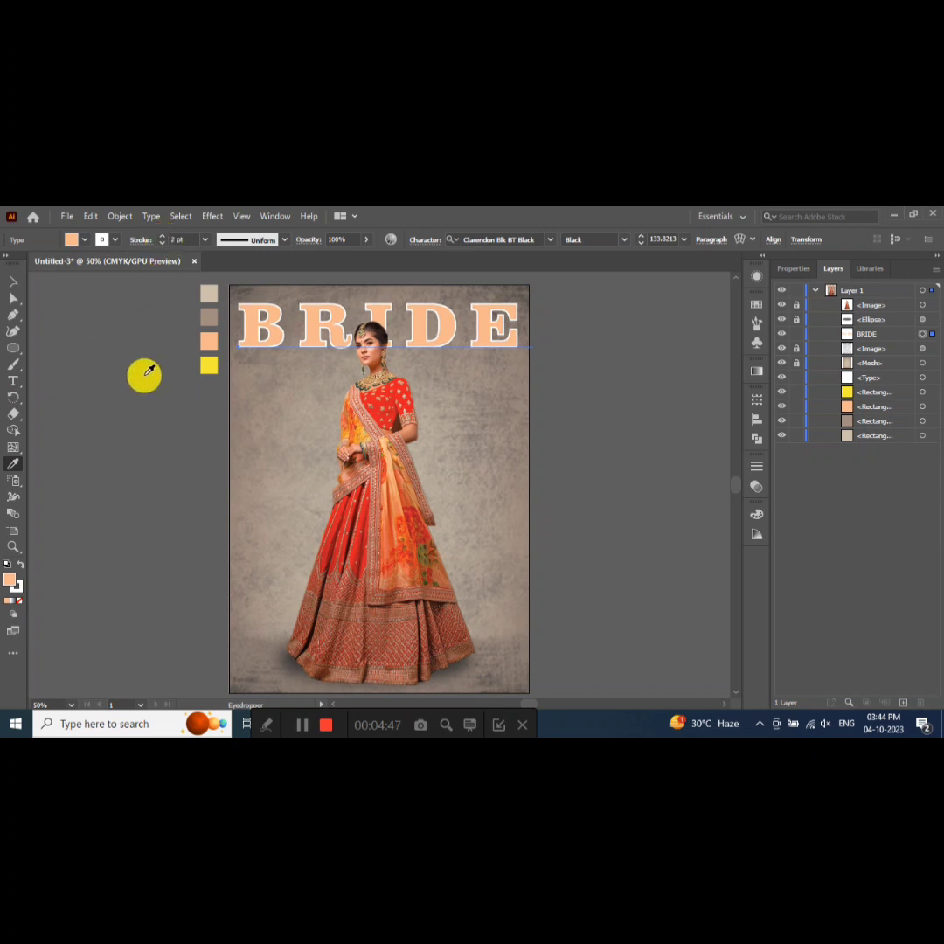
{"action": "left_click", "coordinate": [14, 282]}
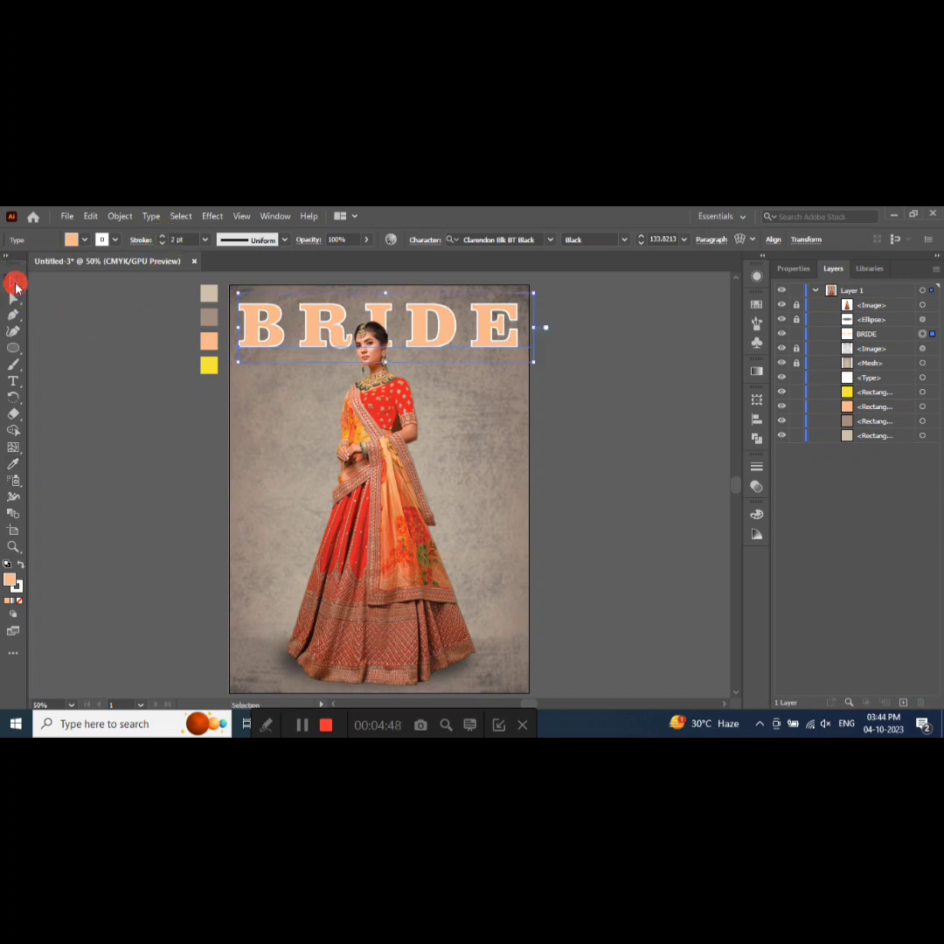
{"action": "left_click", "coordinate": [13, 381]}
- Add Lorem ipsum placeholder text beside the artboard with letter tracking 0
{"action": "left_click", "coordinate": [76, 407]}
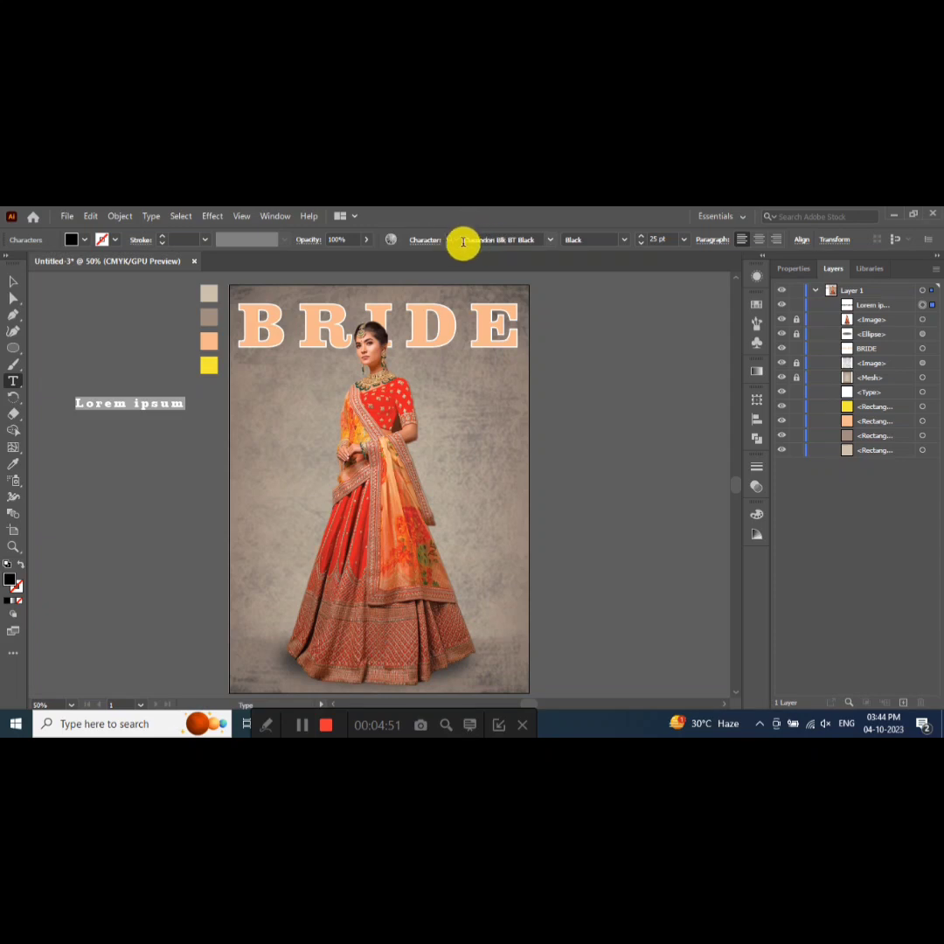
{"action": "left_click", "coordinate": [425, 245]}
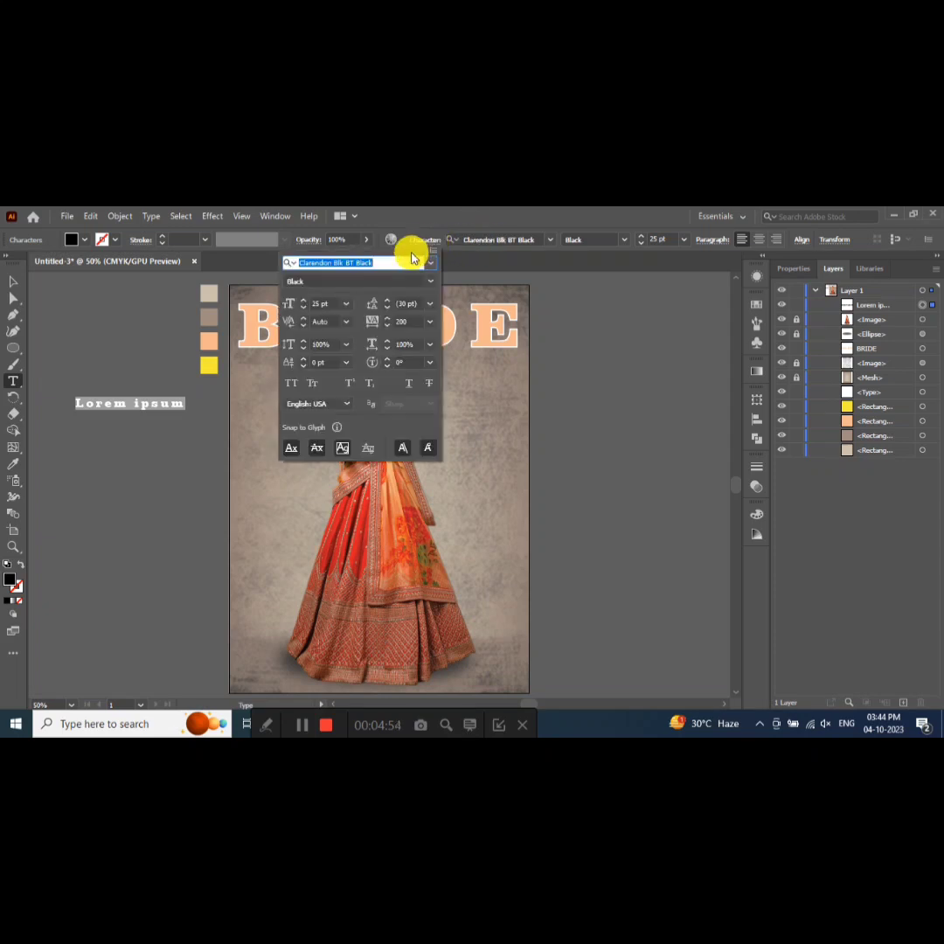
{"action": "left_click", "coordinate": [430, 325]}
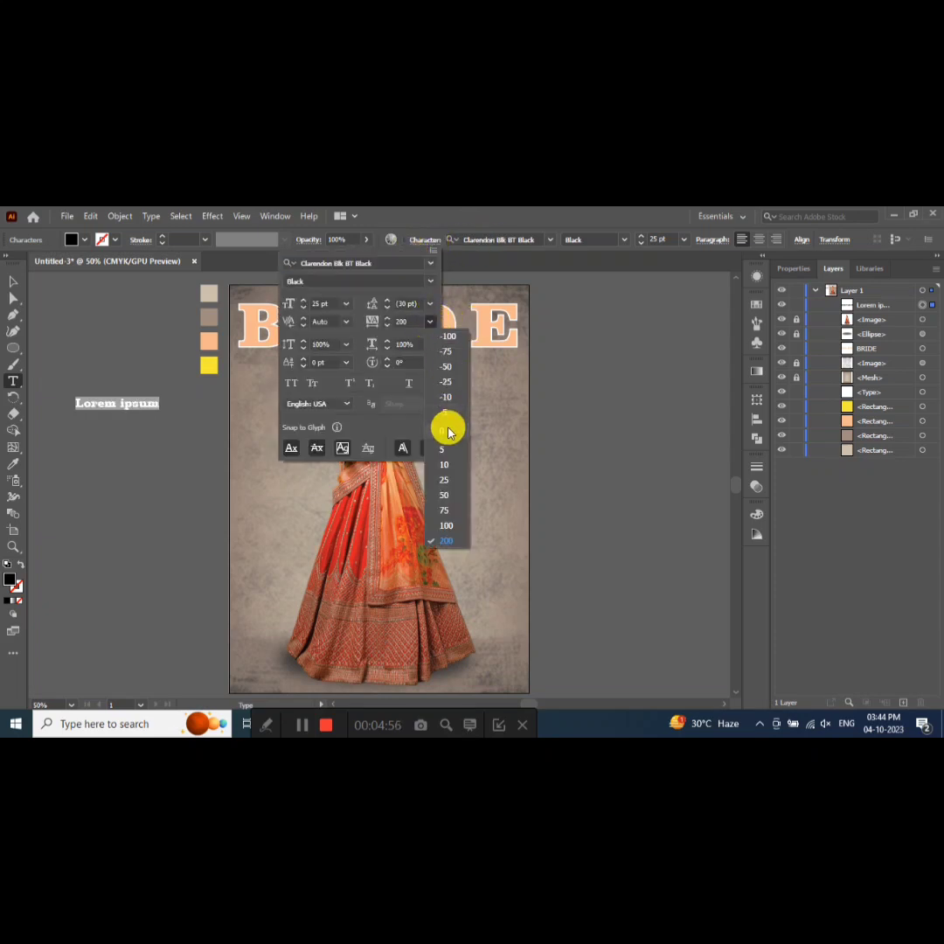
{"action": "left_click", "coordinate": [446, 431]}
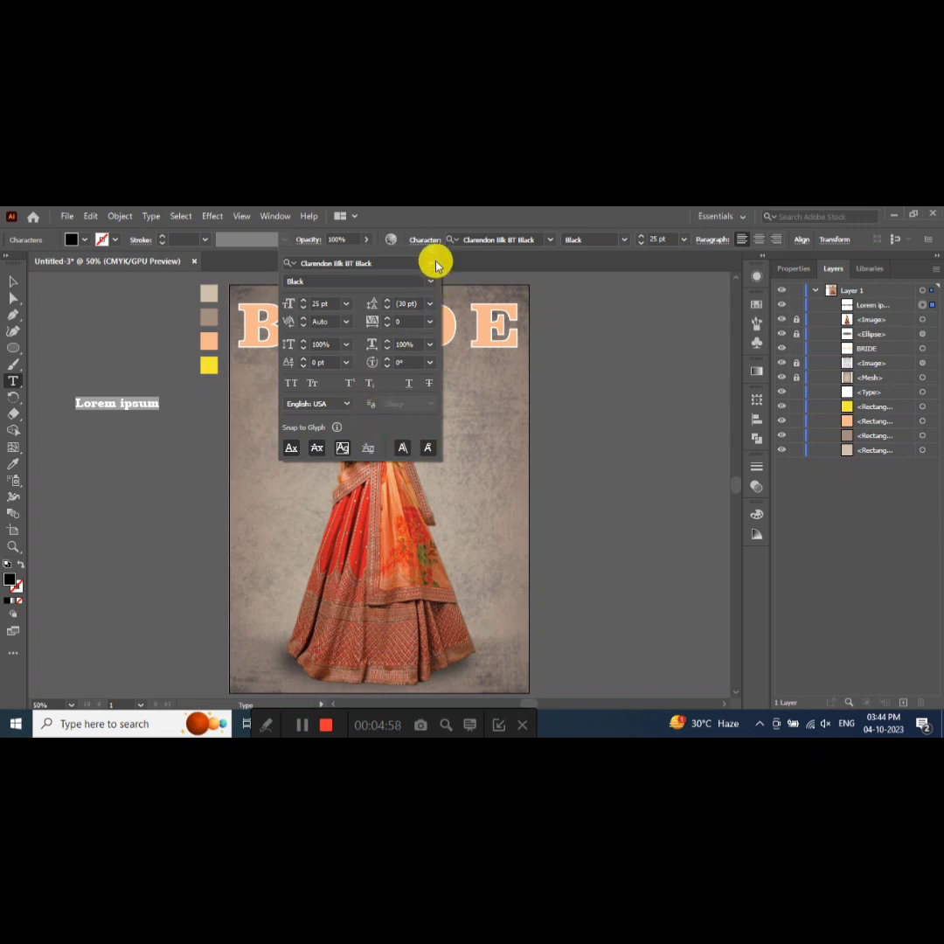
{"action": "left_click", "coordinate": [468, 274]}
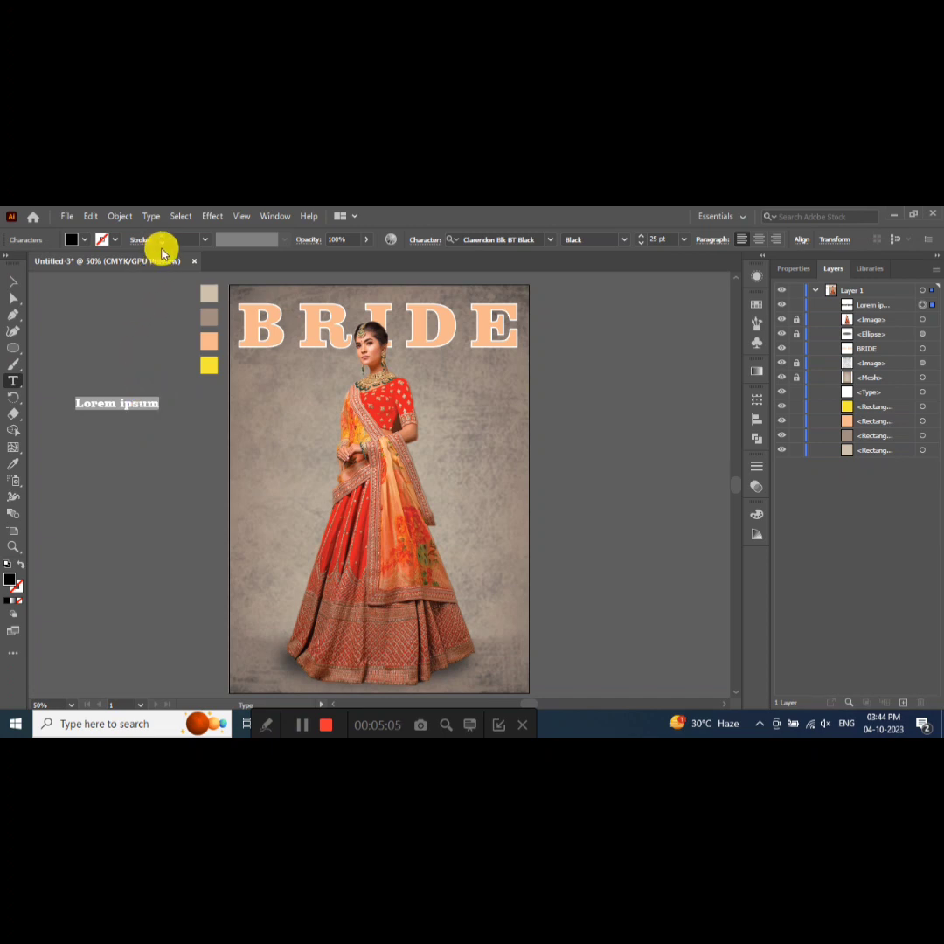
- Change the placeholder text's font from Clarendon Black to Poppins Medium
{"action": "left_click", "coordinate": [528, 240]}
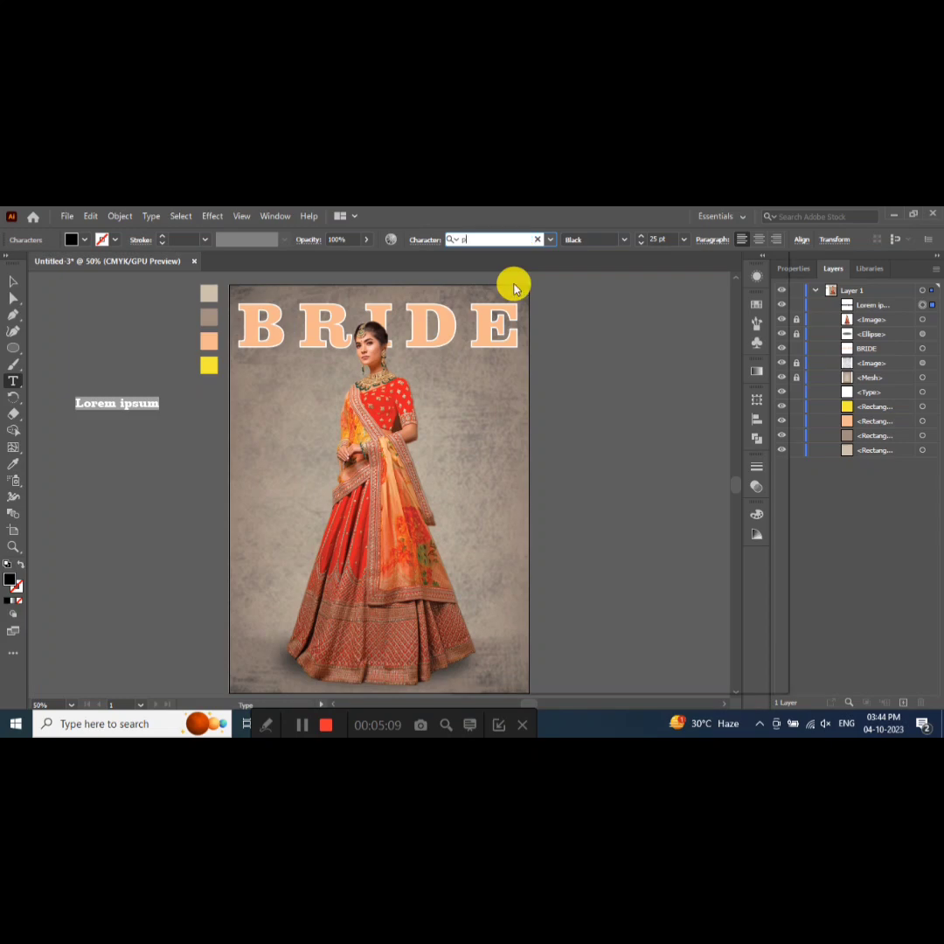
{"action": "type", "text": "popp"}
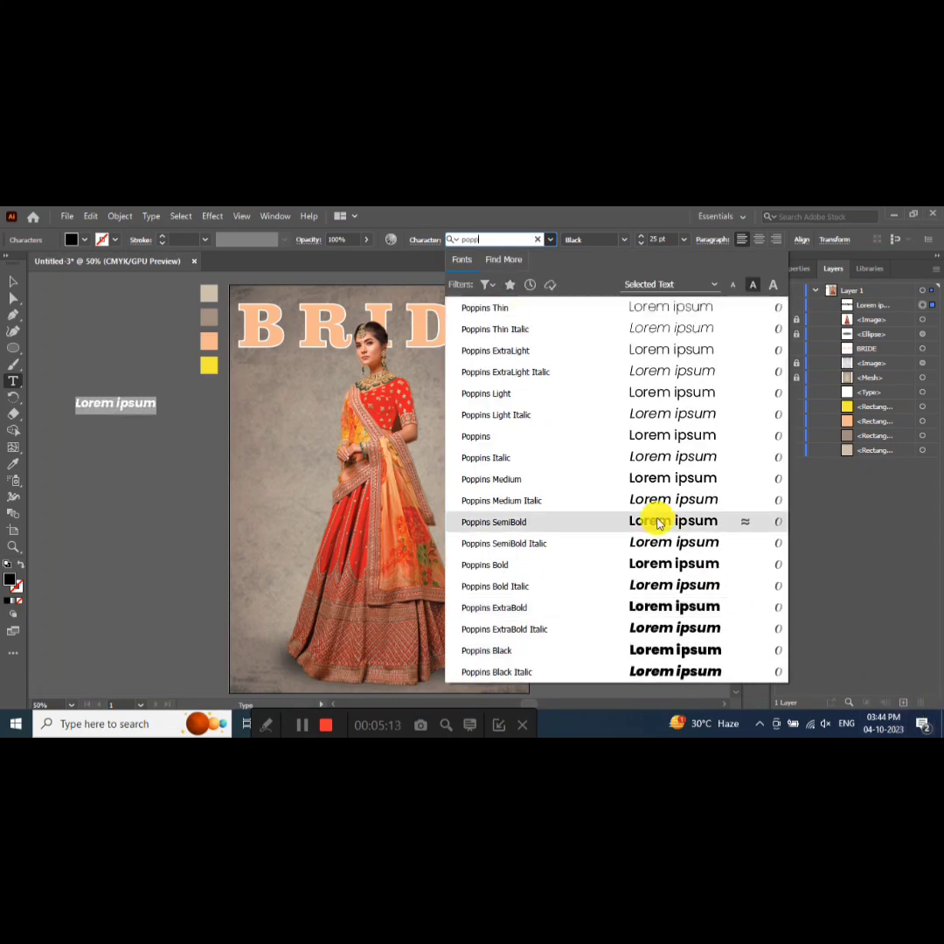
{"action": "left_click", "coordinate": [639, 480]}
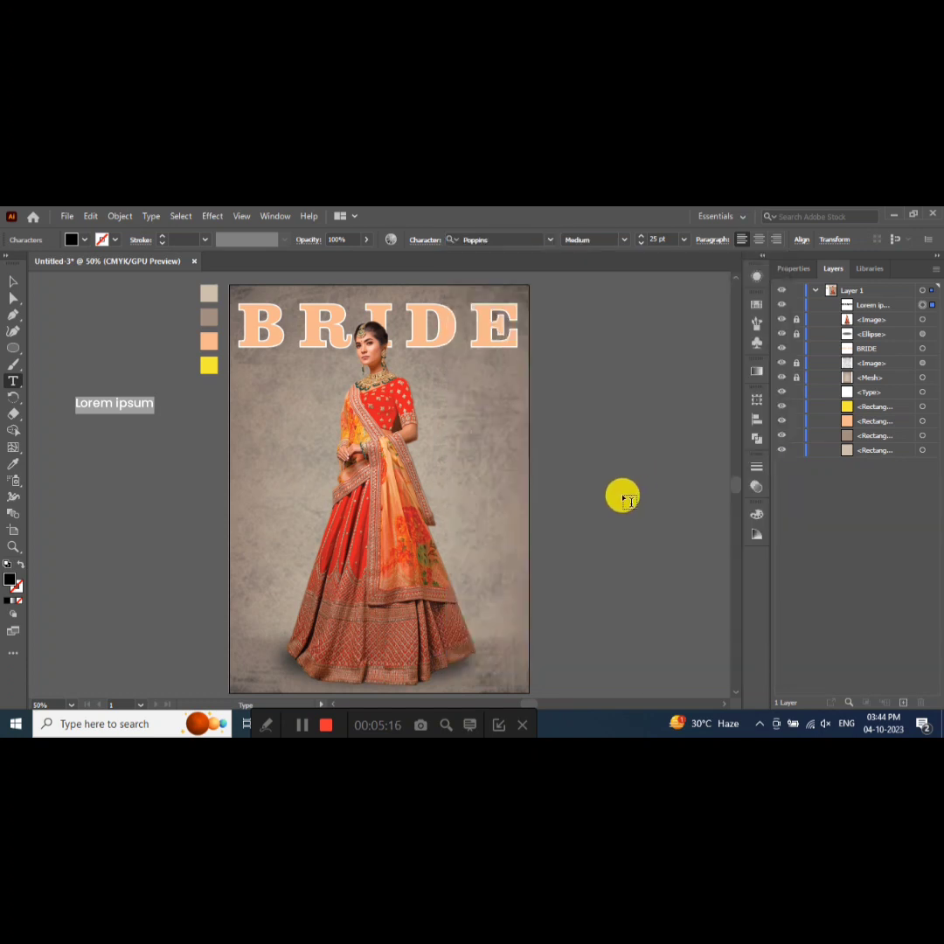
{"action": "left_click", "coordinate": [14, 464]}
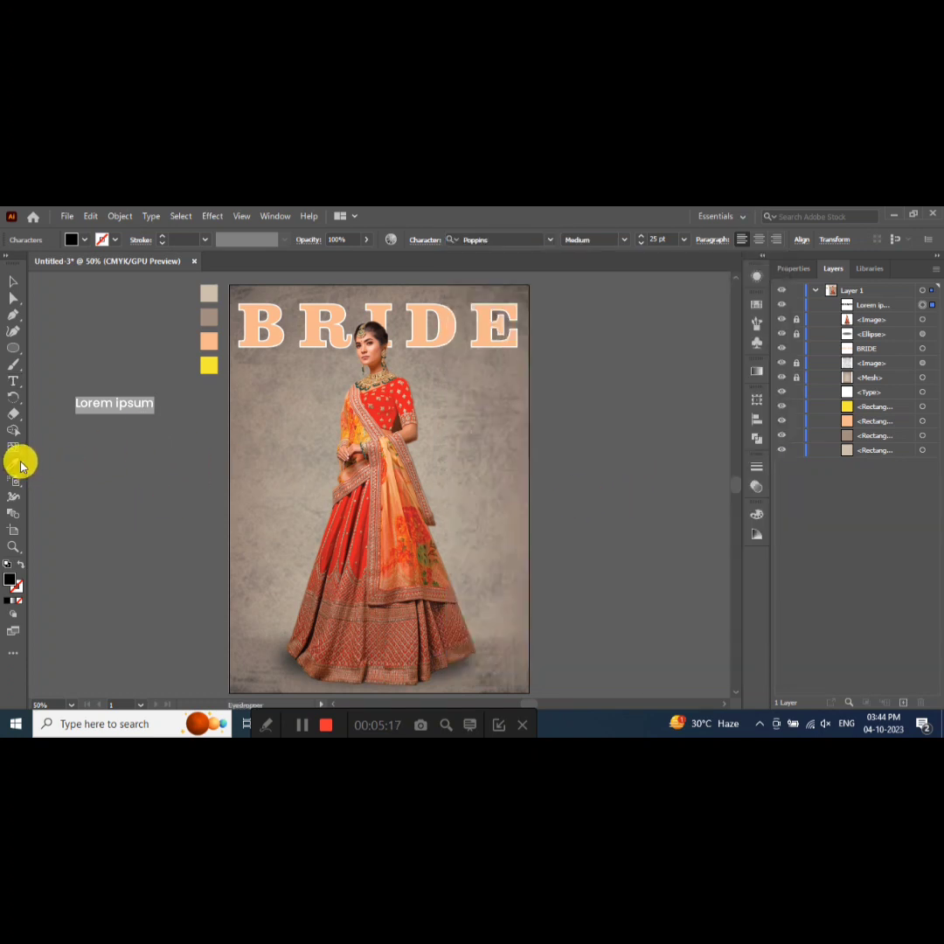
- Make the placeholder yellow and retype it as 'EVERYTHING YOU NEED TO PLAY THE HAPPIEST DAY OF YOUR LIFE'
{"action": "left_click", "coordinate": [212, 365]}
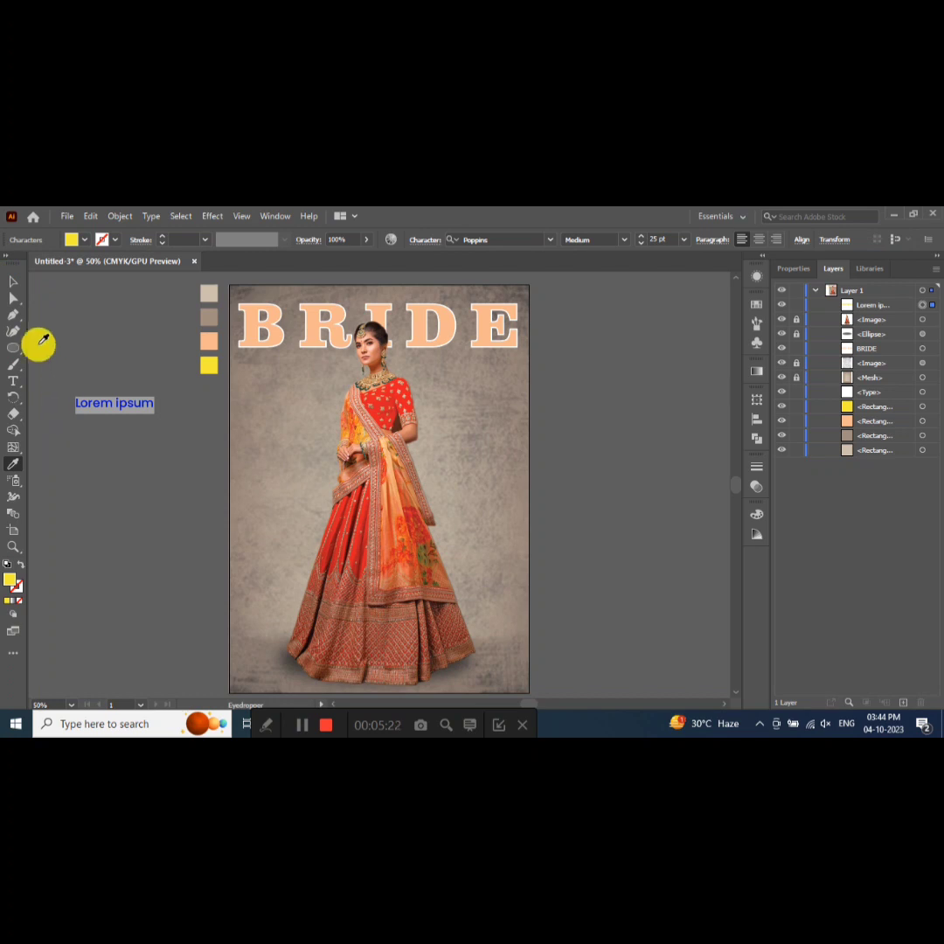
{"action": "left_click", "coordinate": [14, 281]}
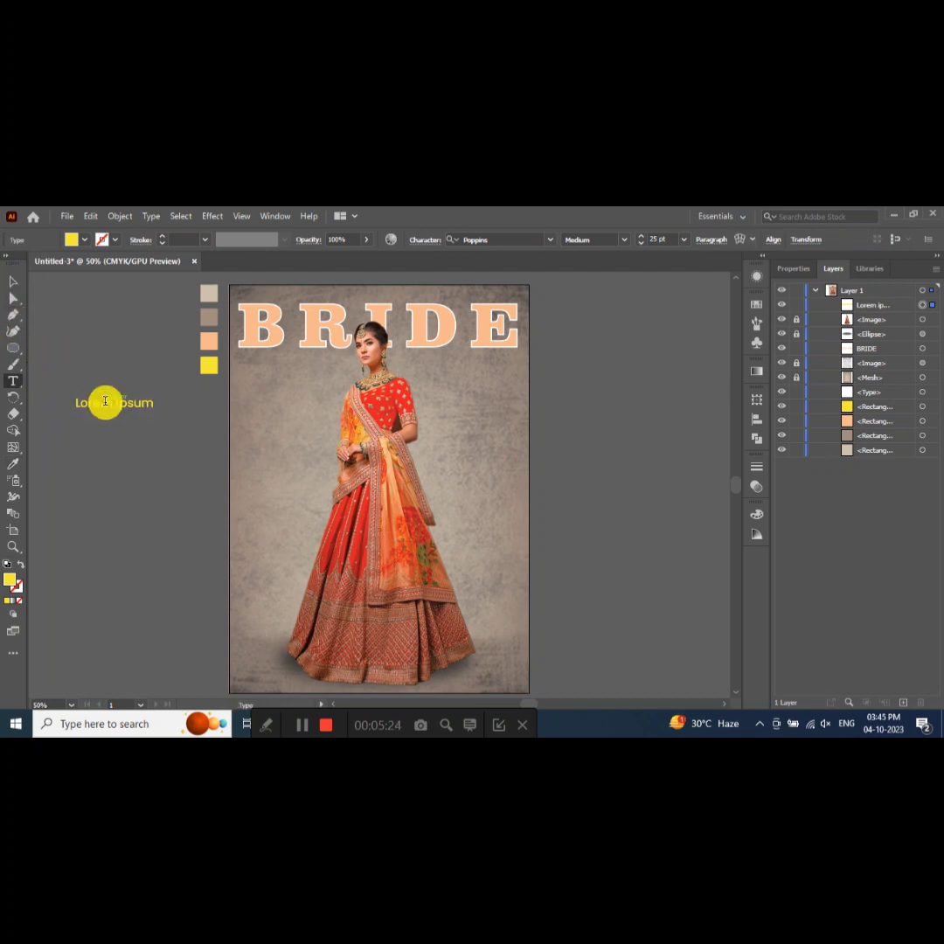
{"action": "double_click", "coordinate": [99, 408]}
{"action": "key", "text": "ctrl+a"}
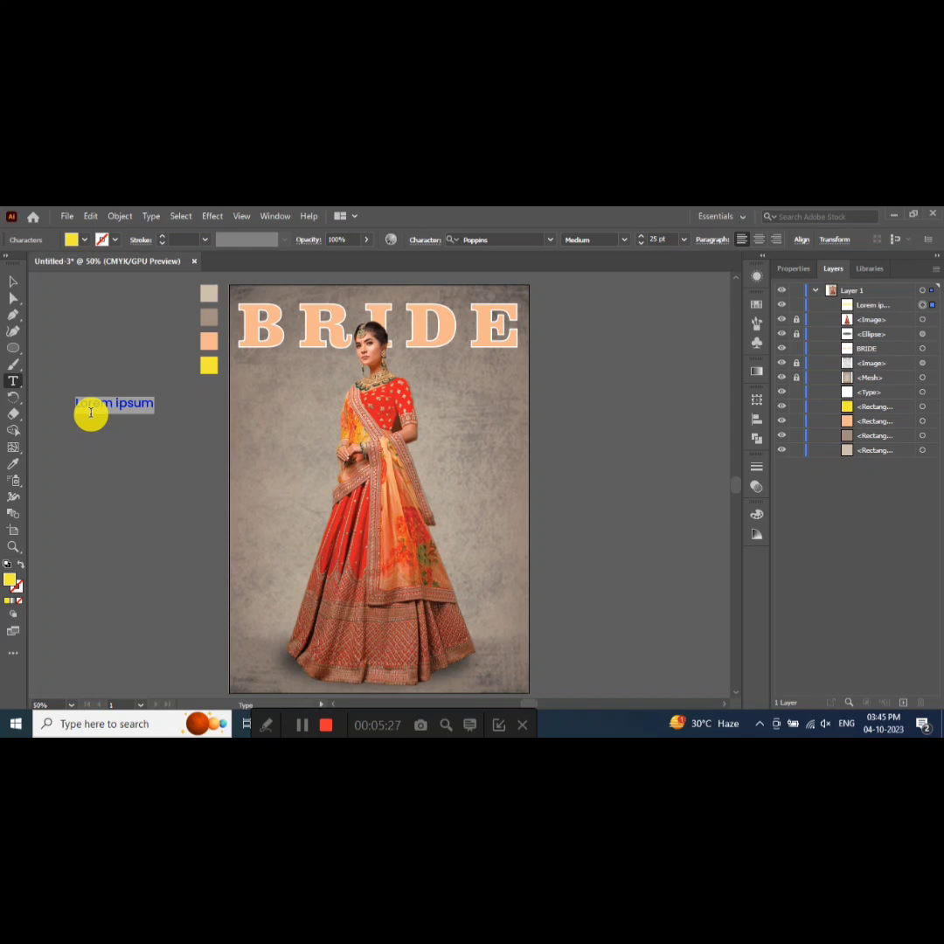
{"action": "type", "text": "E"}
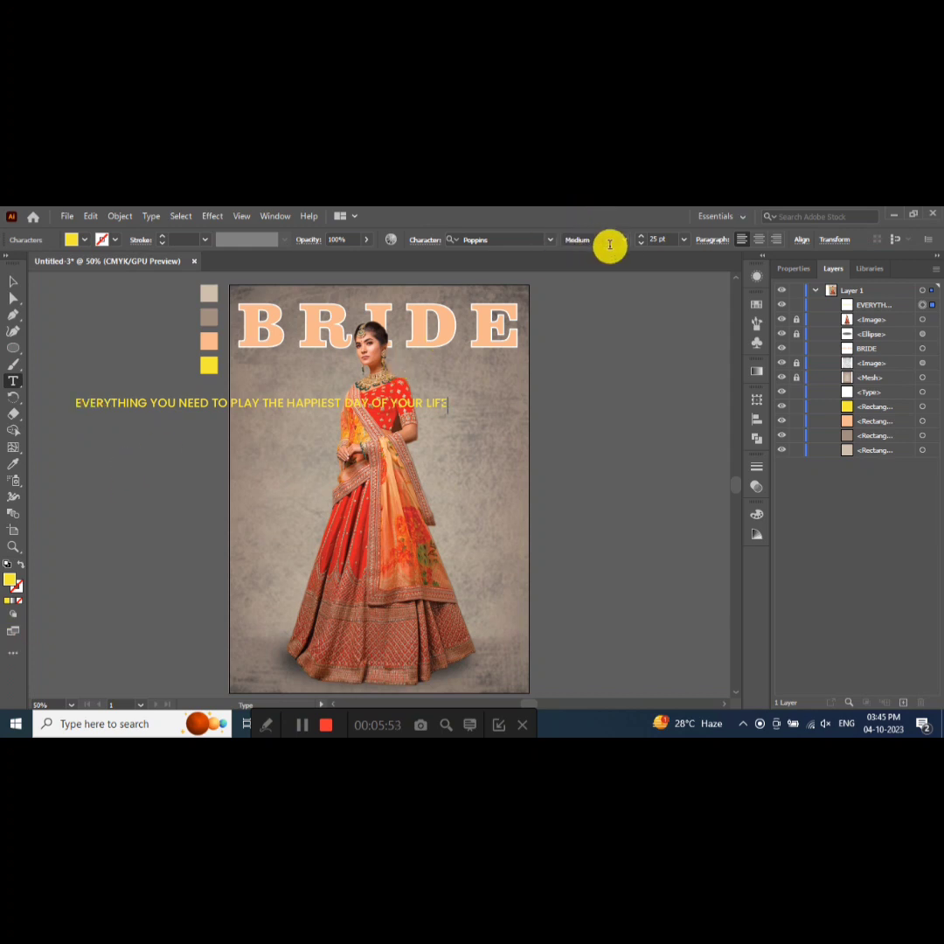
- Set the tagline to Poppins SemiBold and move it to the top above BRIDE
{"action": "left_click", "coordinate": [624, 239]}
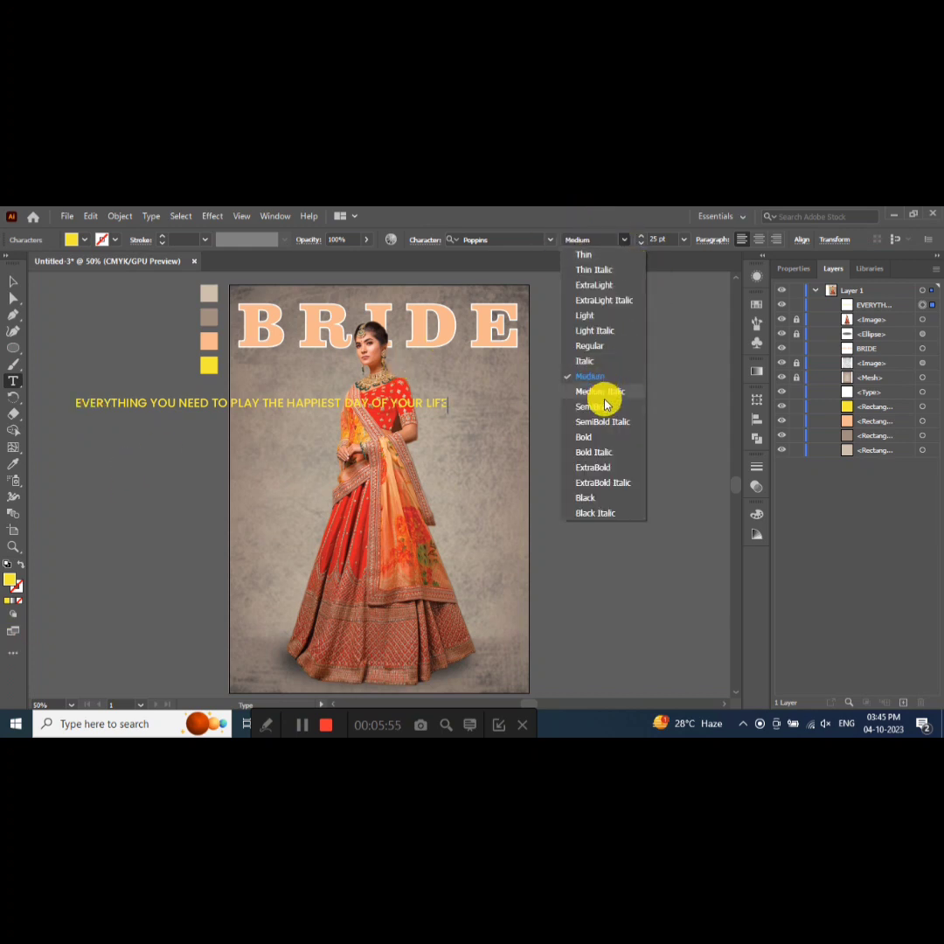
{"action": "left_click", "coordinate": [600, 409]}
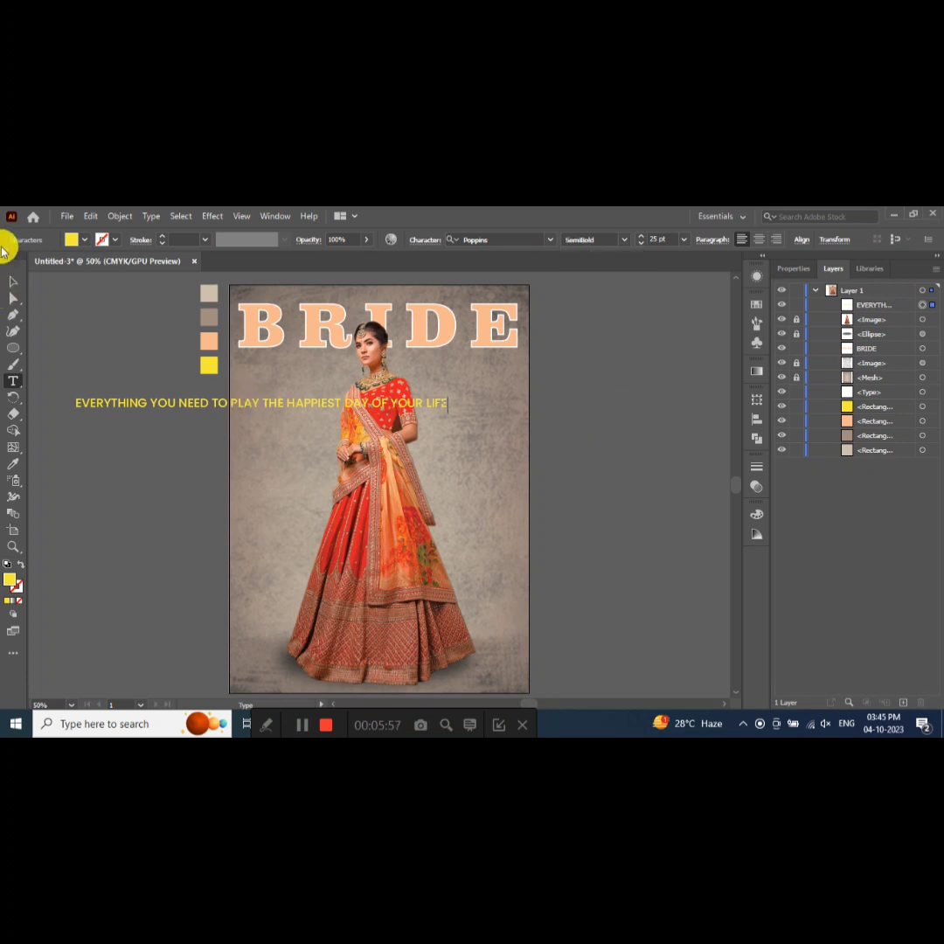
{"action": "left_click", "coordinate": [13, 285]}
{"action": "left_click_drag", "start_coordinate": [194, 407], "coordinate": [540, 289]}
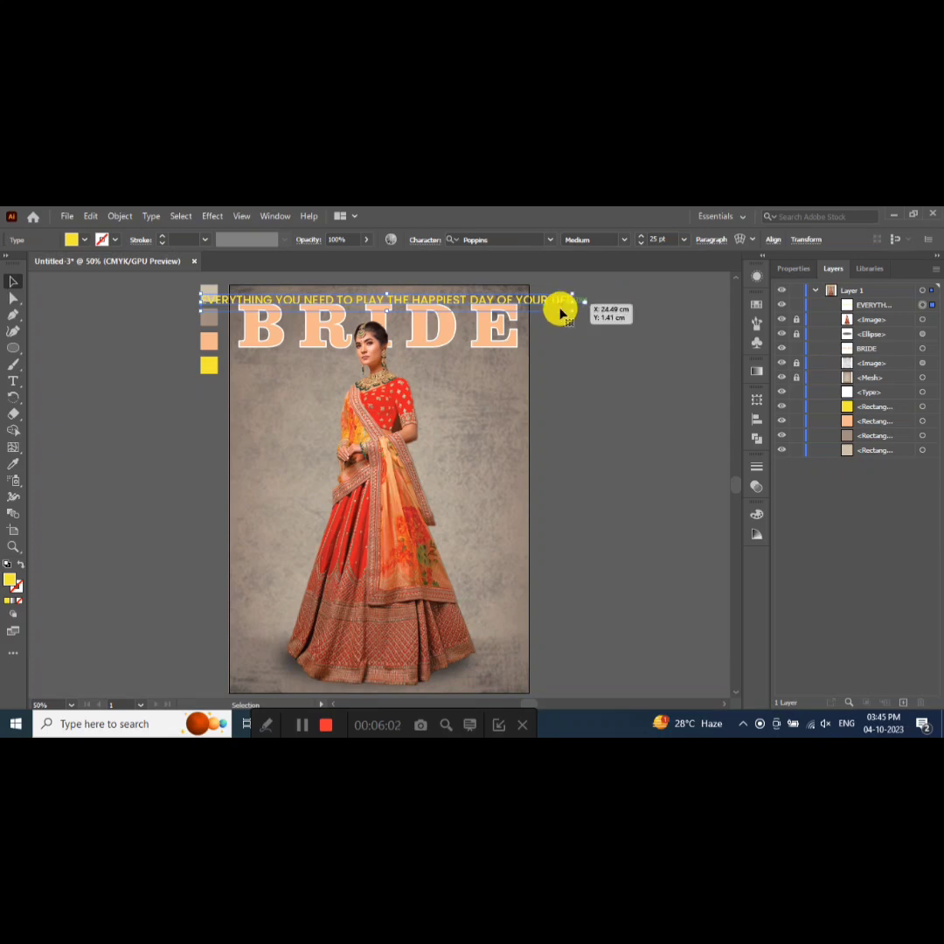
{"action": "key", "text": "ctrl+equal"}
{"action": "key", "text": "ctrl+equal"}
{"action": "key", "text": "ctrl+minus"}
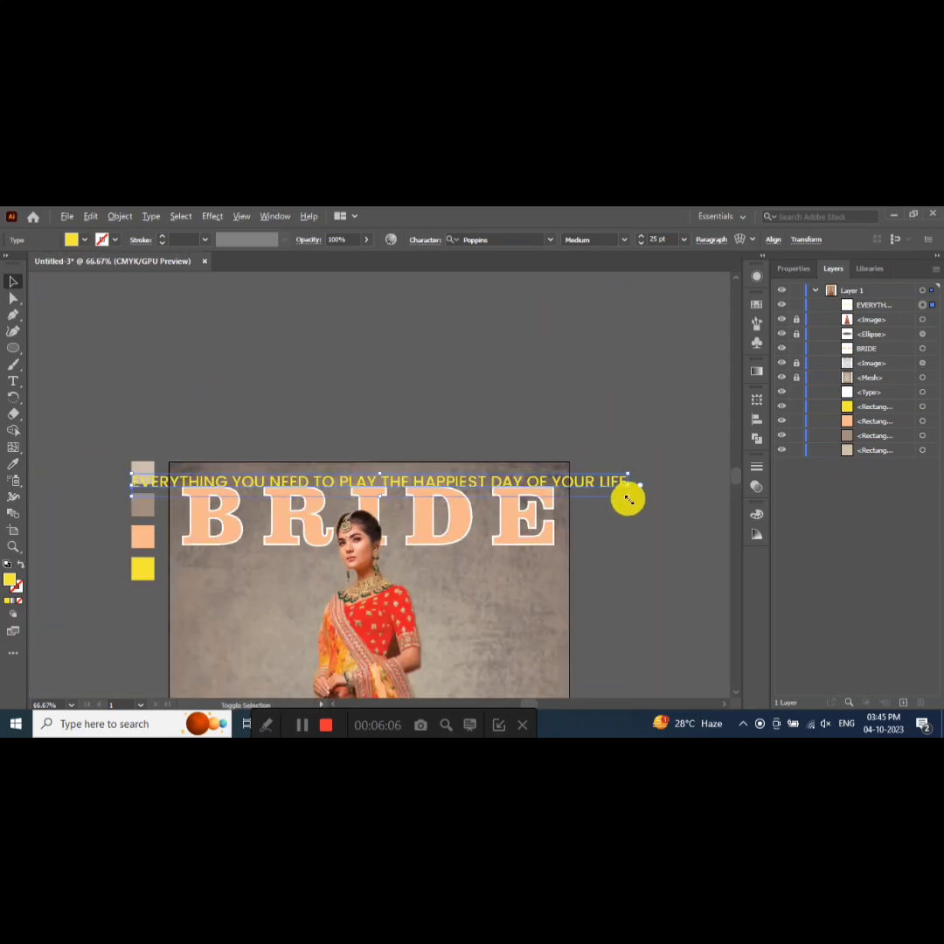
- Scale the tagline to about 18.77 pt to span BRIDE's width and nudge it into place
{"action": "left_click_drag", "start_coordinate": [629, 499], "coordinate": [637, 497]}
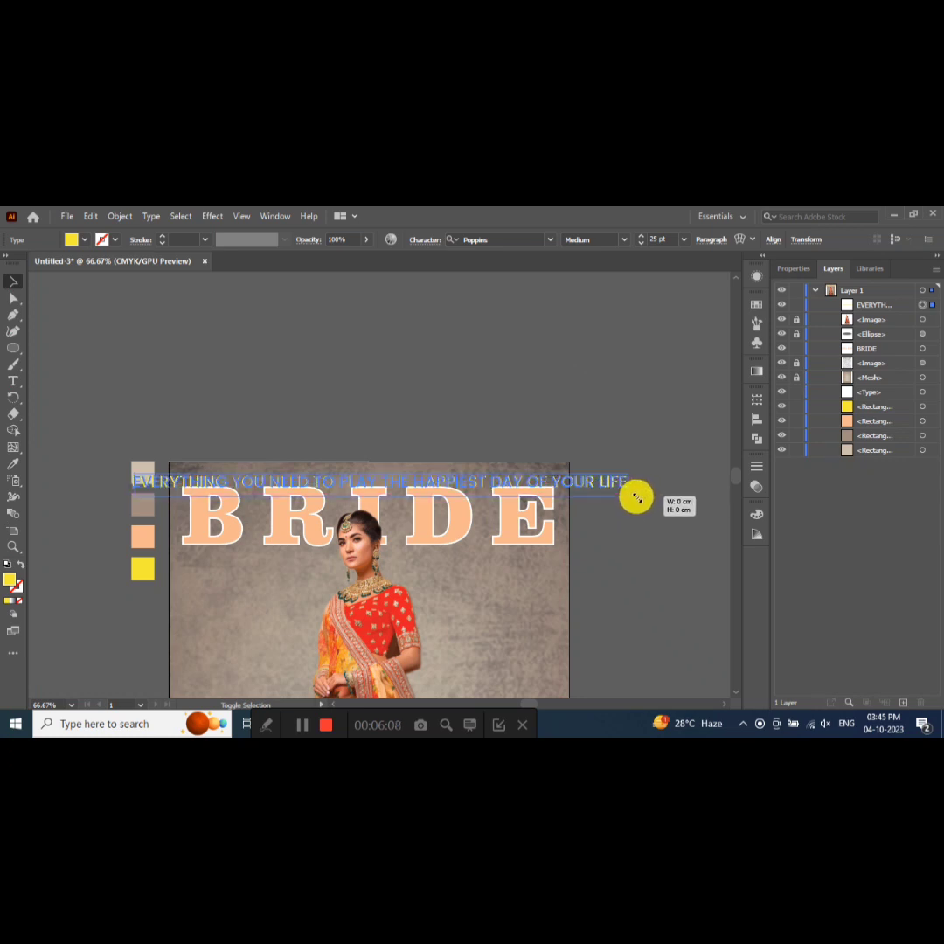
{"action": "left_click_drag", "start_coordinate": [637, 497], "coordinate": [577, 484]}
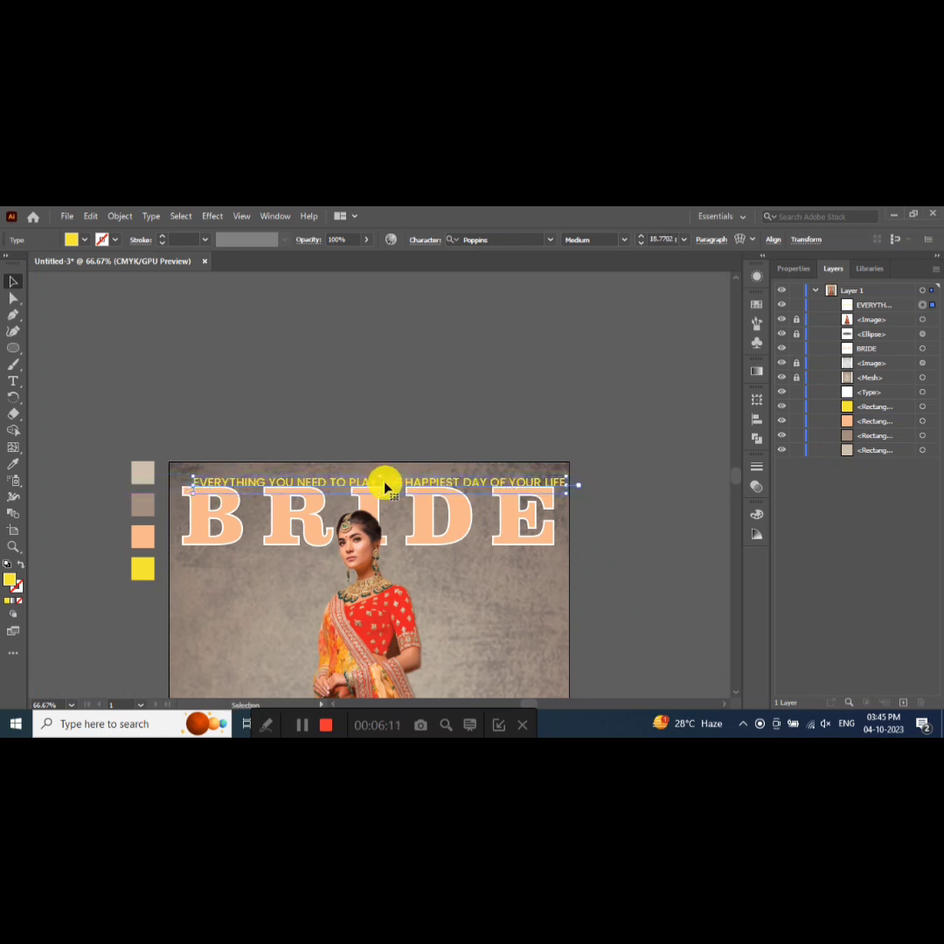
{"action": "left_click_drag", "start_coordinate": [385, 487], "coordinate": [376, 478]}
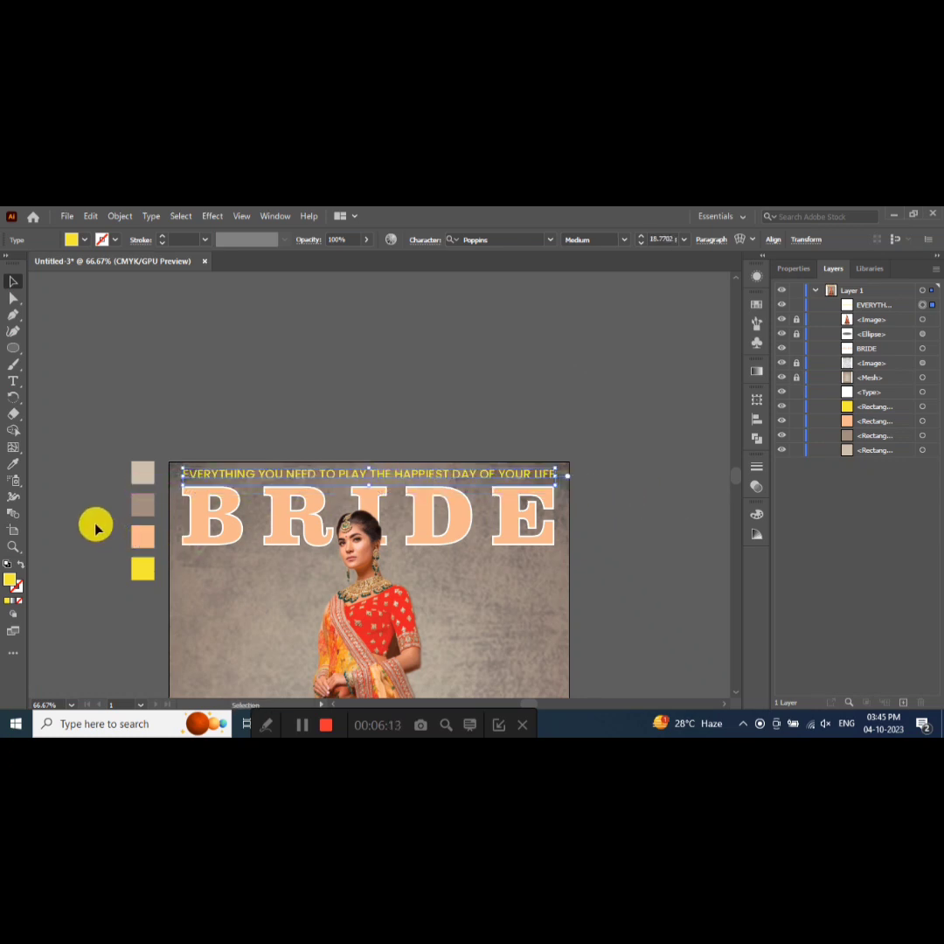
{"action": "key", "text": "ctrl+r"}
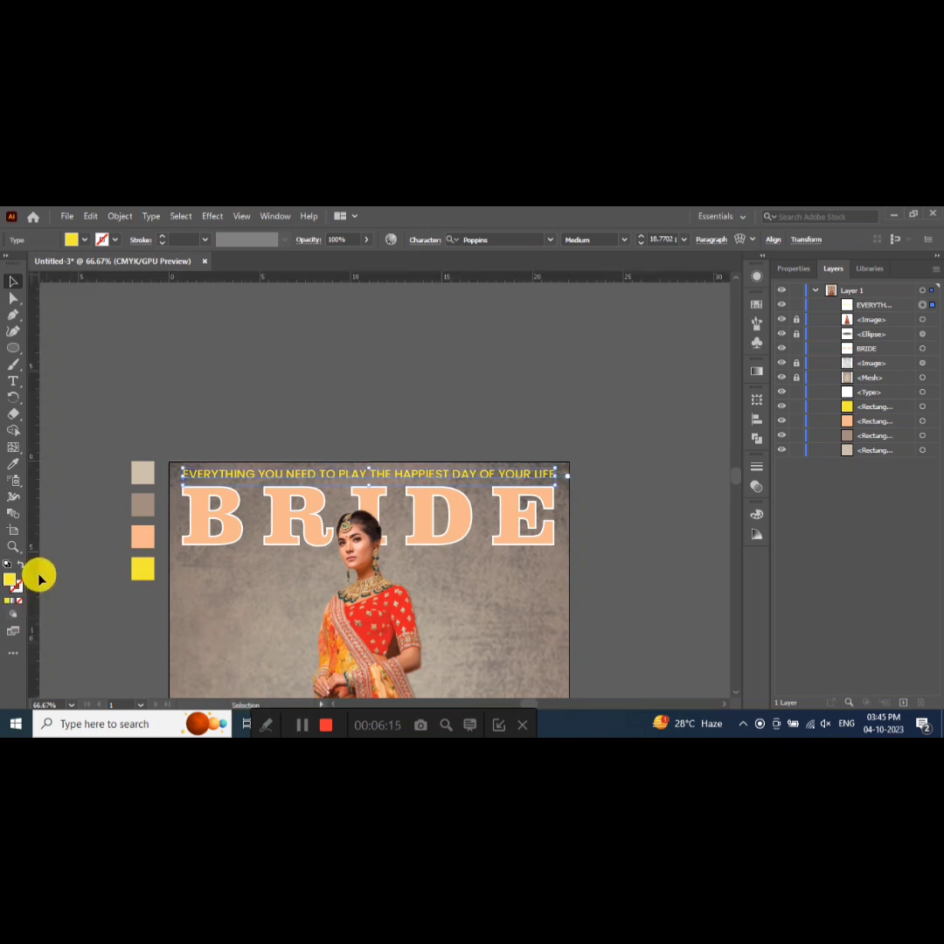
- Place vertical guides at the left and right edges of BRIDE
{"action": "left_click_drag", "start_coordinate": [40, 578], "coordinate": [182, 575]}
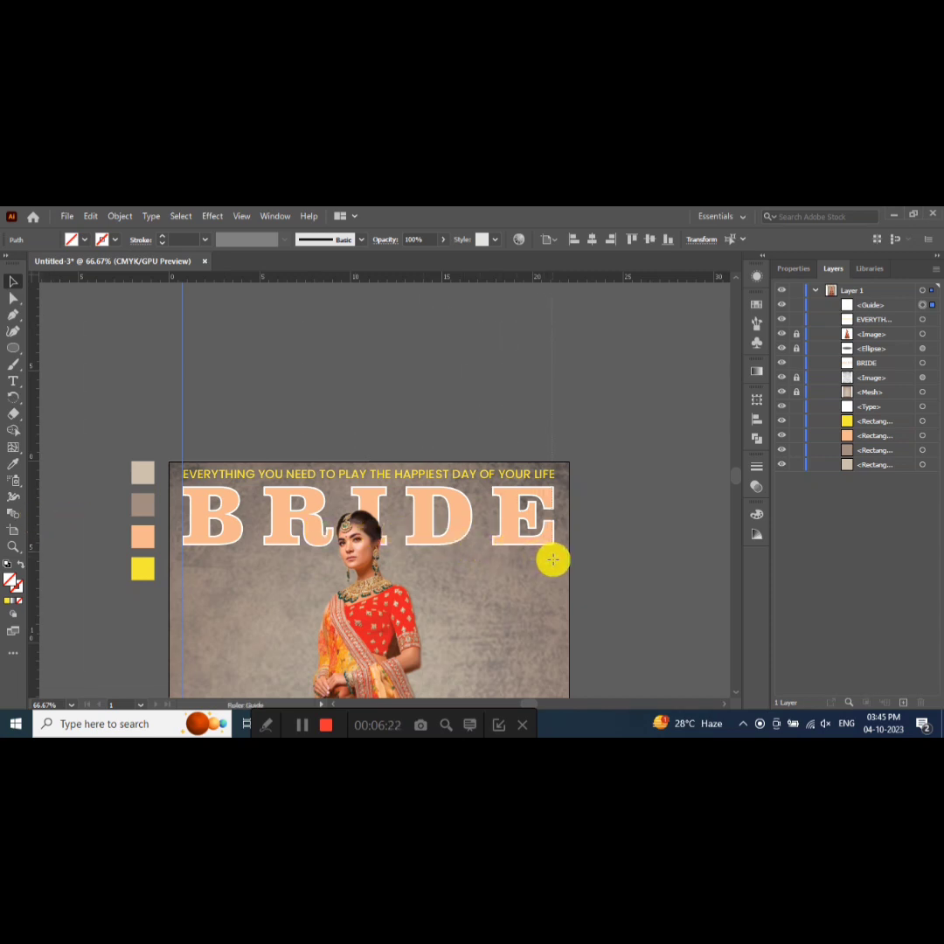
{"action": "left_click_drag", "start_coordinate": [556, 560], "coordinate": [554, 560]}
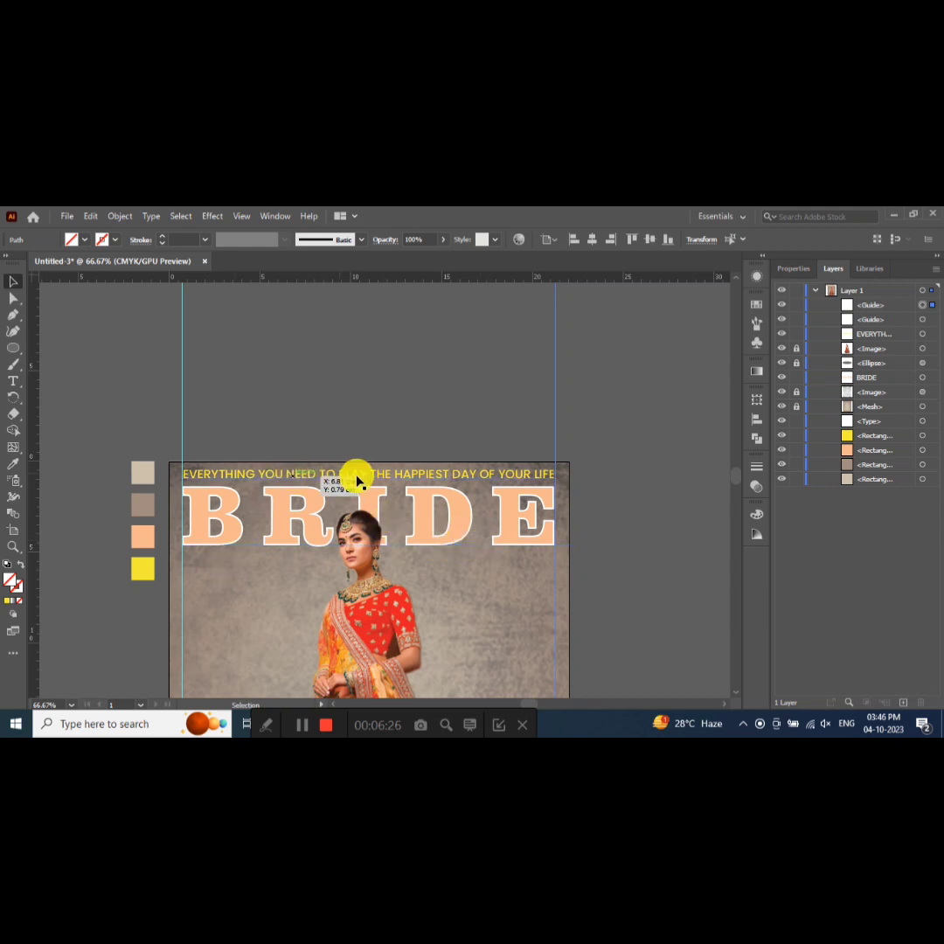
{"action": "left_click", "coordinate": [556, 563]}
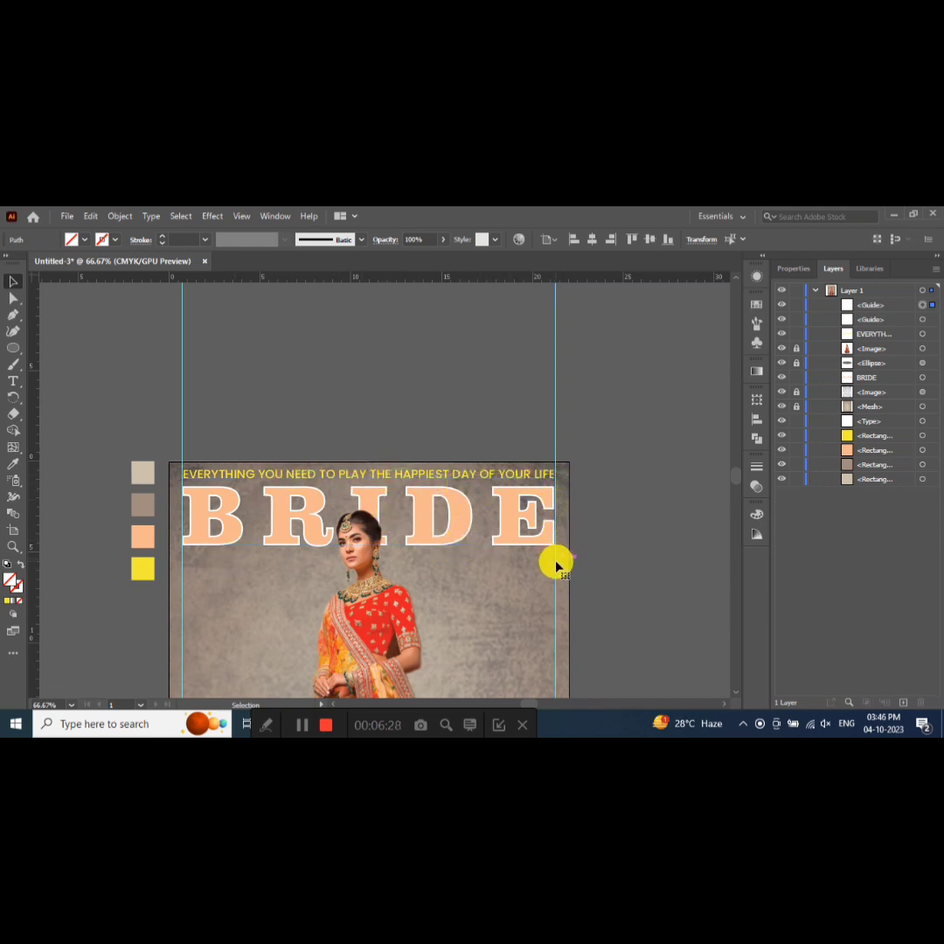
{"action": "left_click", "coordinate": [442, 474]}
{"action": "left_click", "coordinate": [622, 239]}
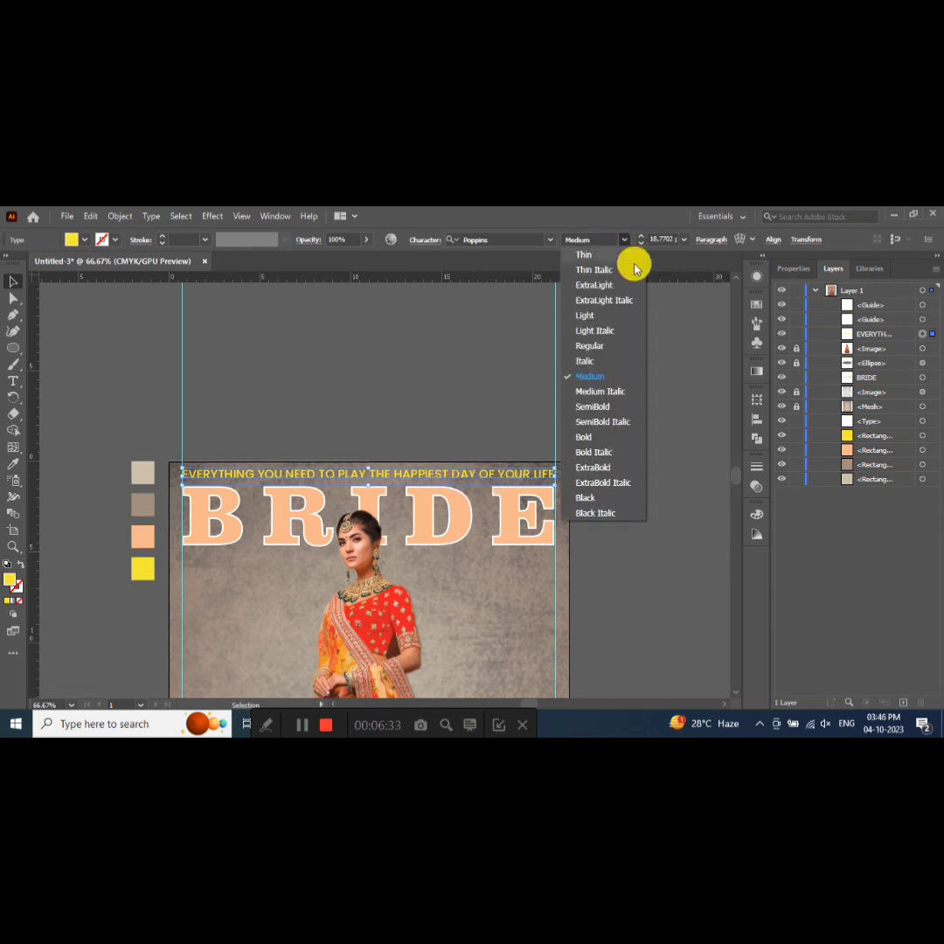
- Set the tagline to Poppins Bold and stretch it to fit between the two guides
{"action": "left_click", "coordinate": [608, 442]}
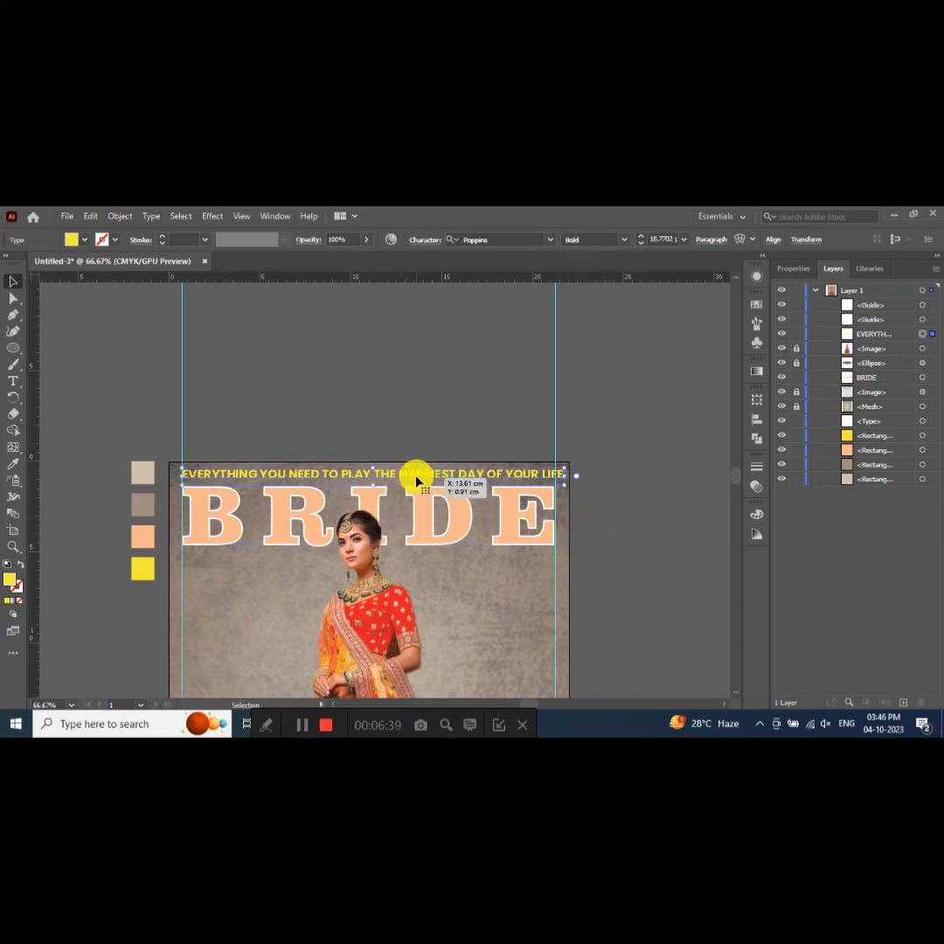
{"action": "left_click_drag", "start_coordinate": [560, 476], "coordinate": [556, 476]}
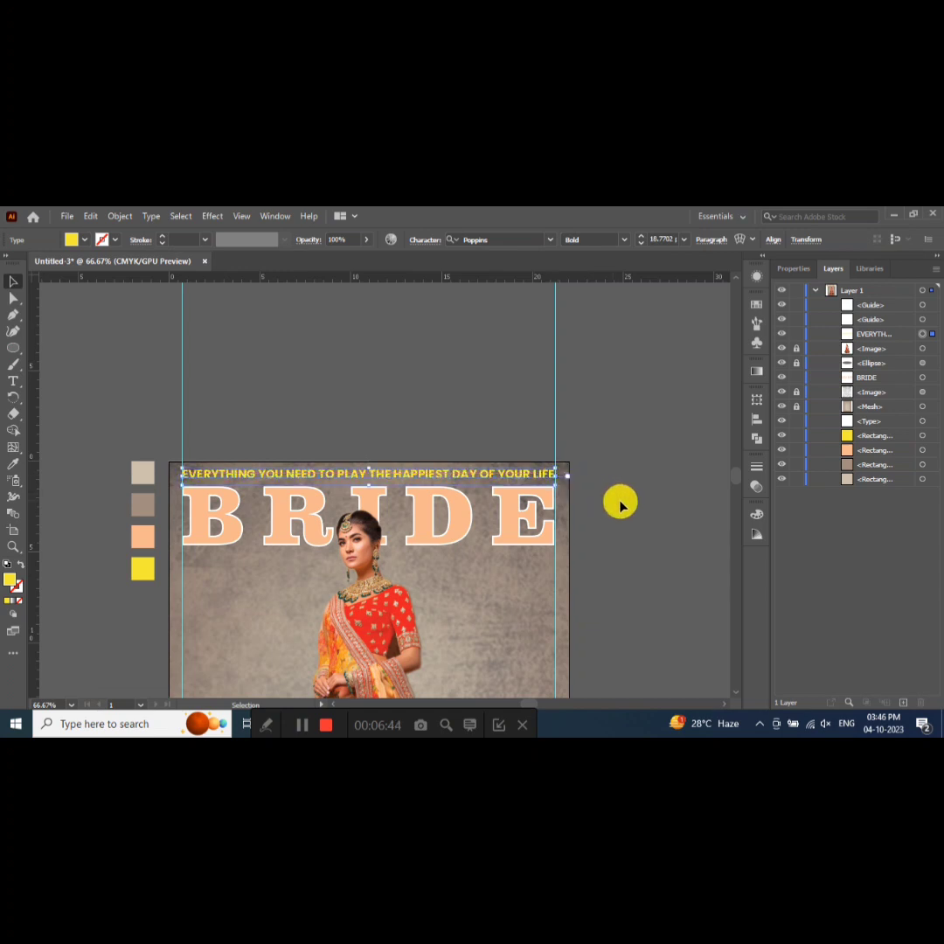
{"action": "left_click", "coordinate": [377, 521]}
{"action": "left_click", "coordinate": [401, 477]}
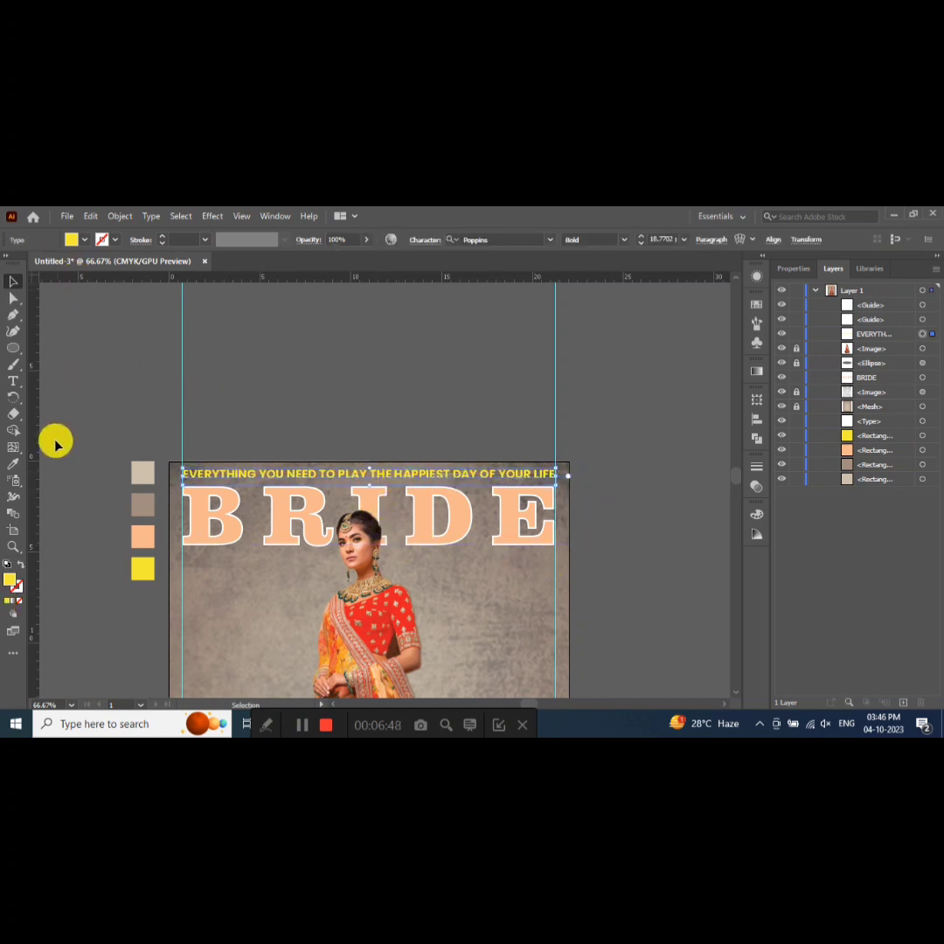
{"action": "scroll", "coordinate": [247, 450], "scroll_direction": "down", "scroll_amount": 2}
{"action": "scroll", "coordinate": [259, 446], "scroll_direction": "down", "scroll_amount": 2}
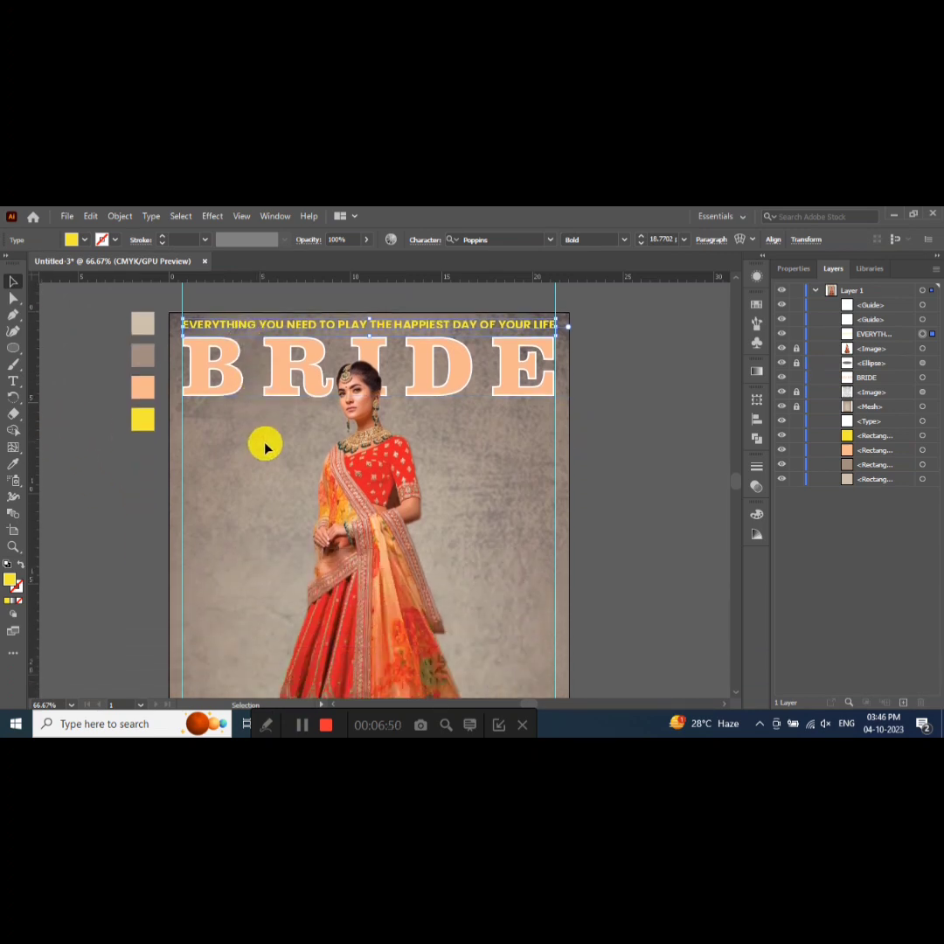
{"action": "scroll", "coordinate": [240, 437], "scroll_direction": "down", "scroll_amount": 1}
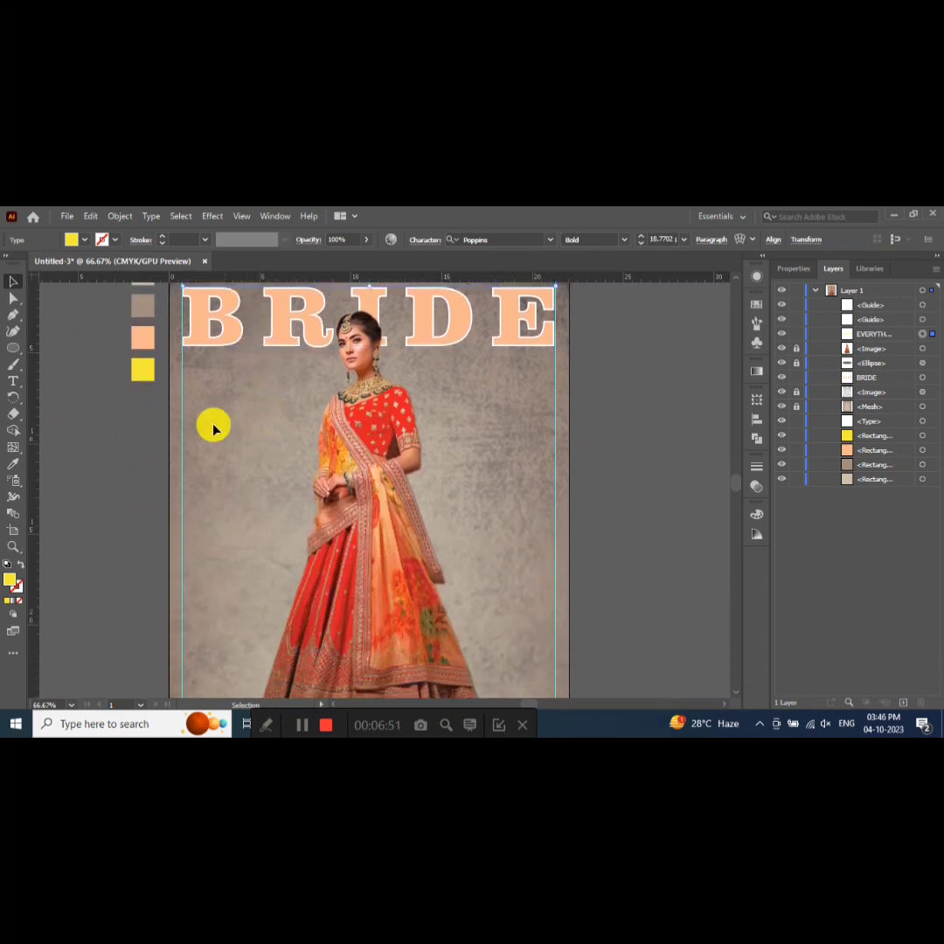
- Add a Times New Roman text object reading 'Beautiful Dresses' left of the artboard
{"action": "left_click", "coordinate": [14, 381]}
{"action": "left_click", "coordinate": [79, 443]}
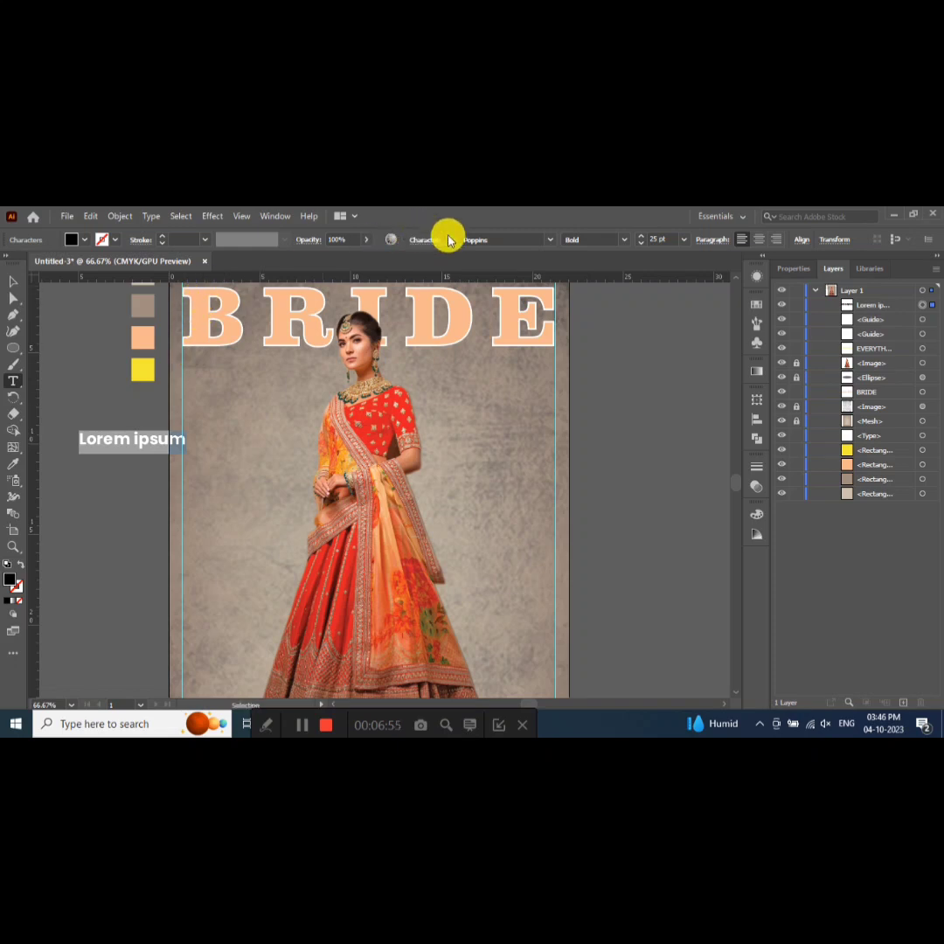
{"action": "type", "text": "times"}
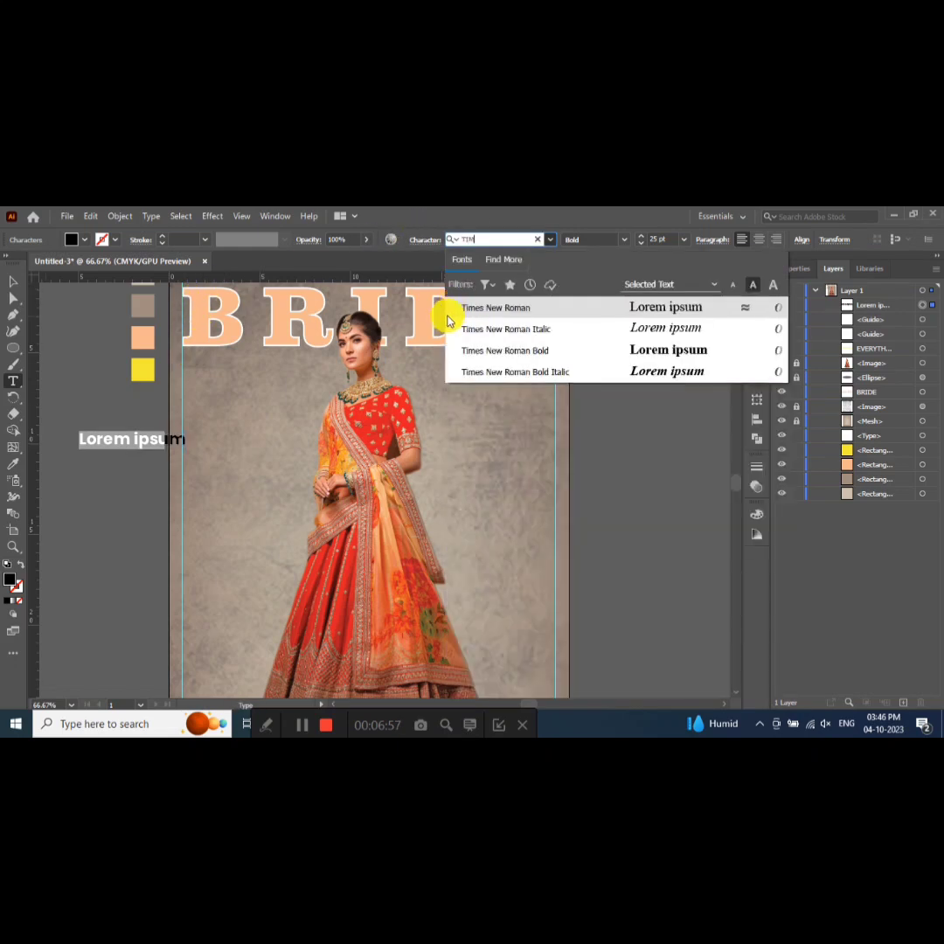
{"action": "left_click", "coordinate": [445, 310]}
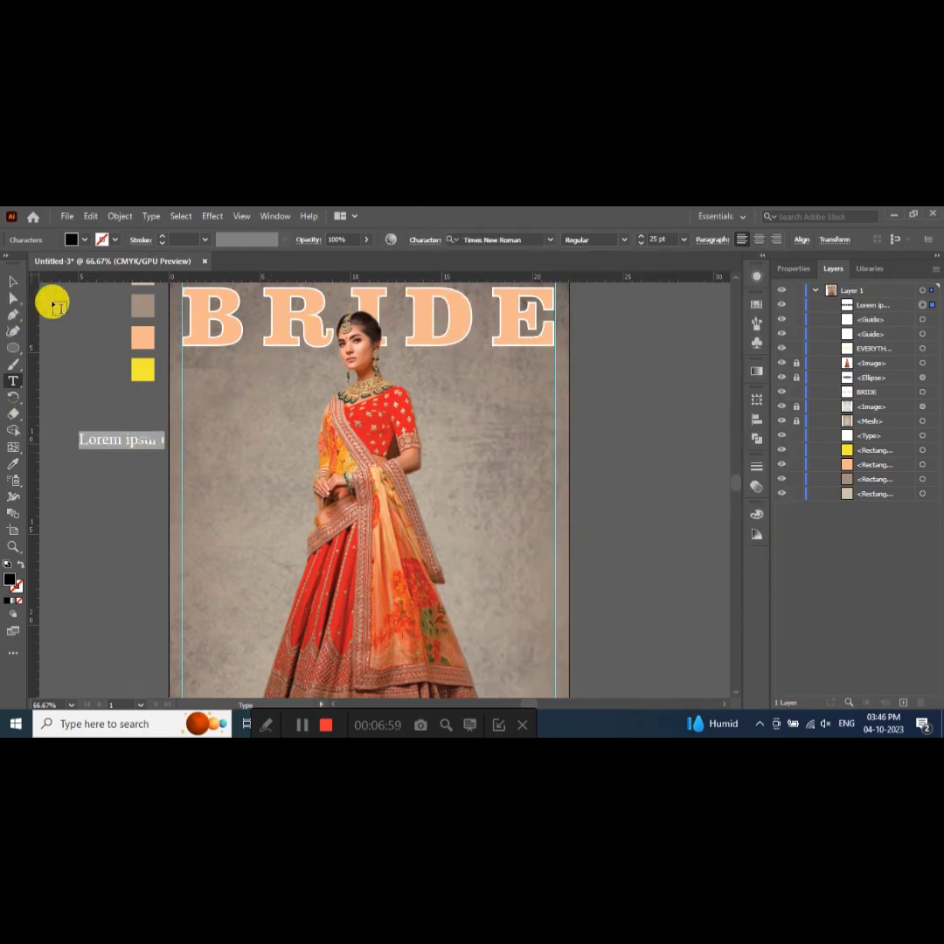
{"action": "type", "text": "b"}
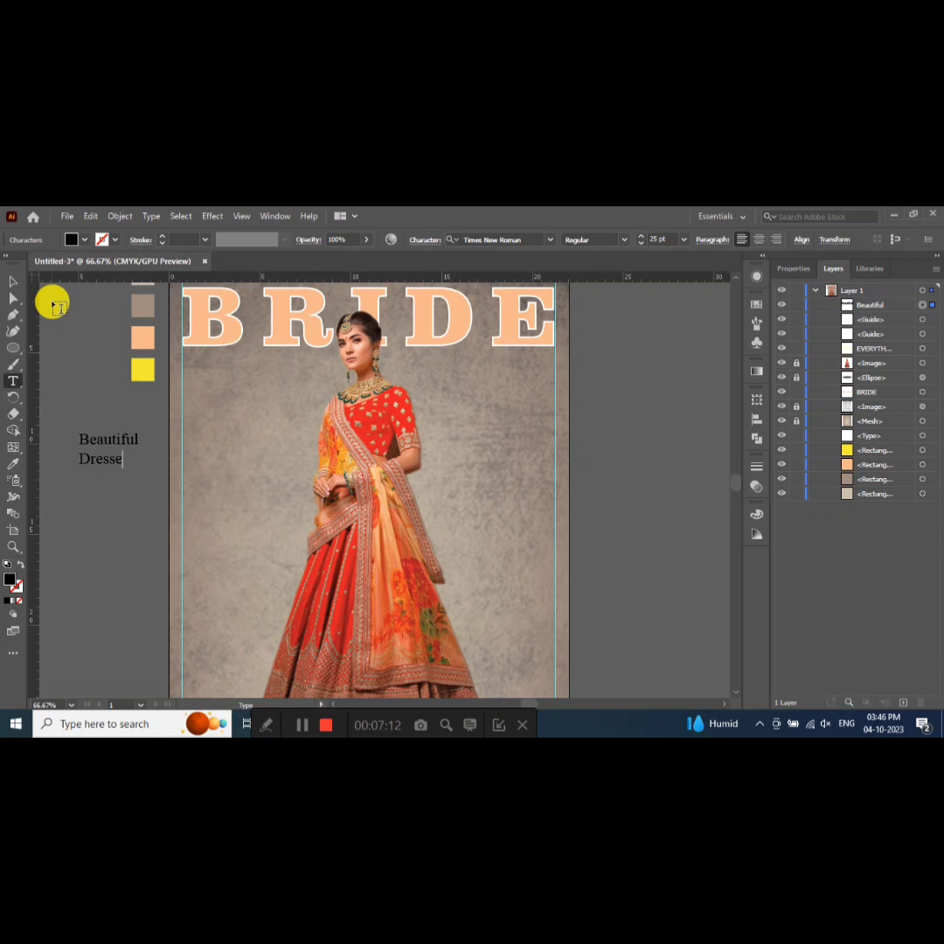
- Tighten the Beautiful Dresses leading from 30 pt to 21 pt in the Character panel
{"action": "left_click", "coordinate": [422, 241]}
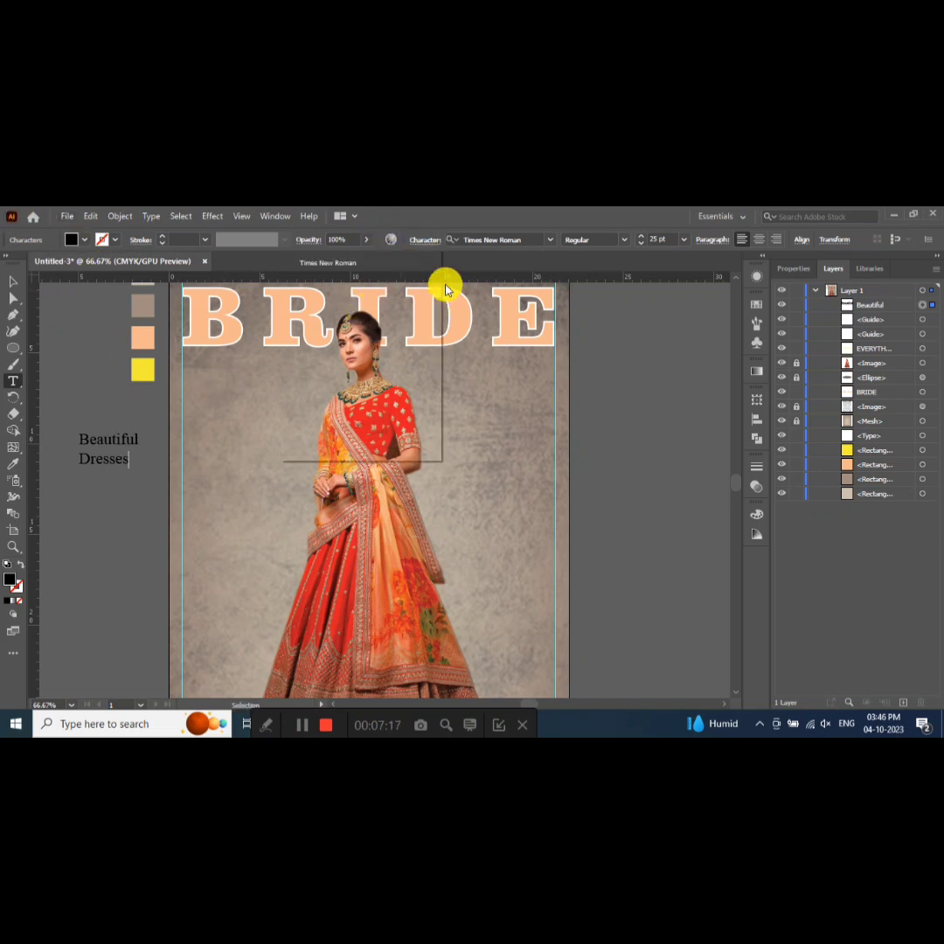
{"action": "left_click", "coordinate": [429, 304]}
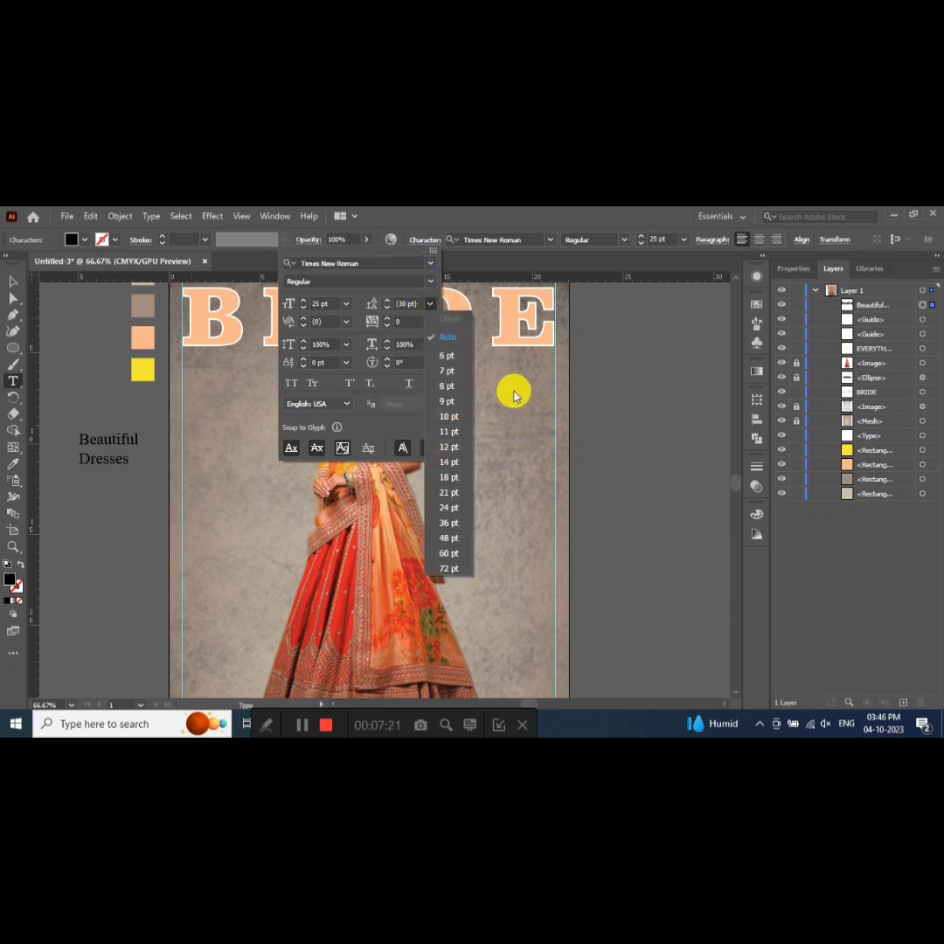
{"action": "left_click", "coordinate": [612, 380]}
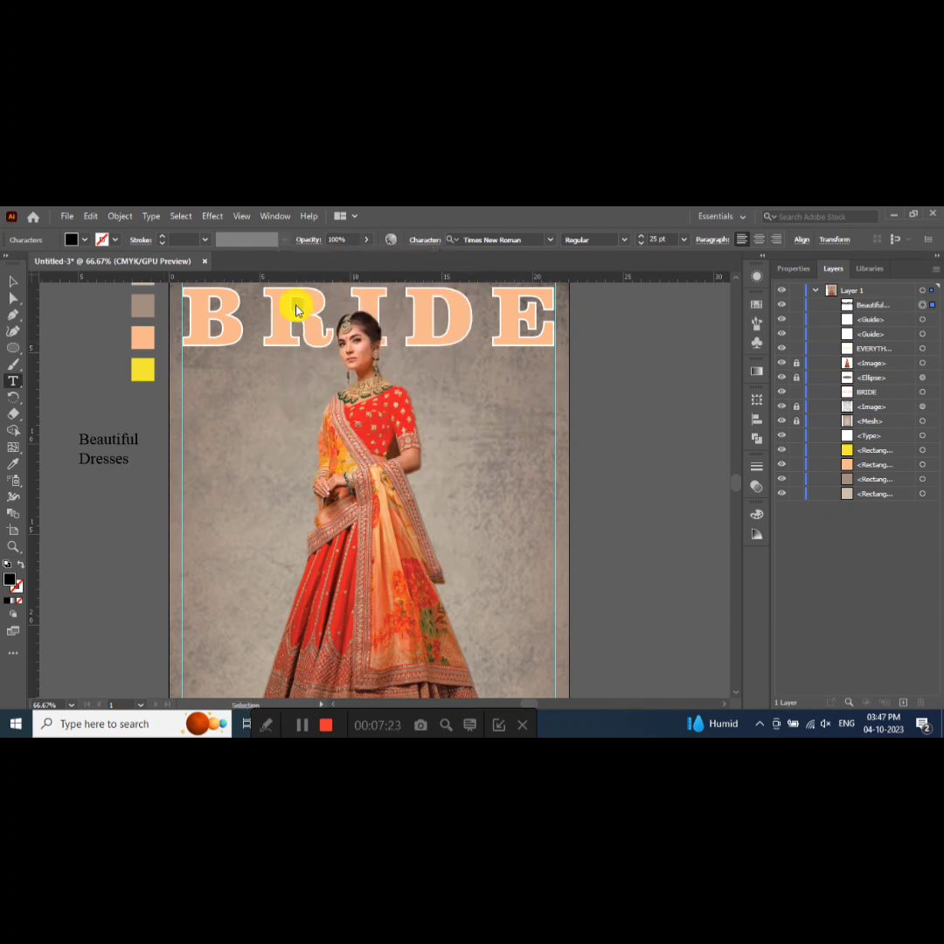
{"action": "left_click", "coordinate": [14, 287]}
{"action": "left_click", "coordinate": [96, 442]}
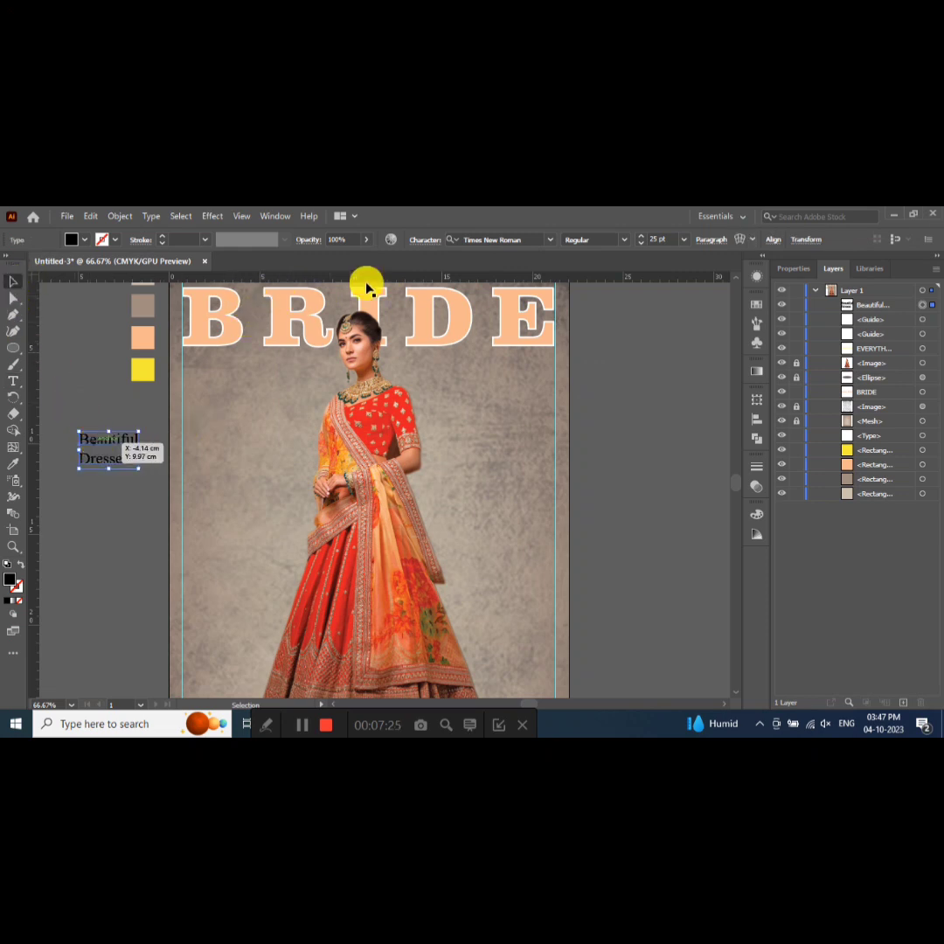
{"action": "left_click", "coordinate": [421, 243]}
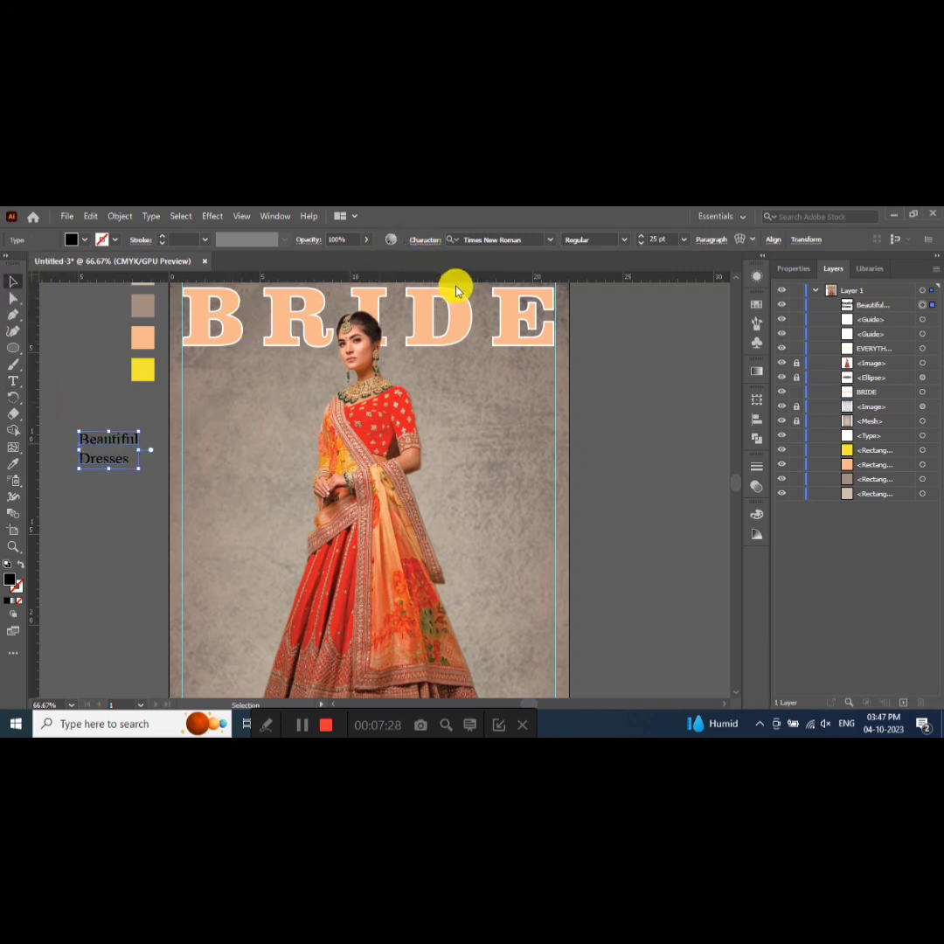
{"action": "left_click", "coordinate": [430, 303]}
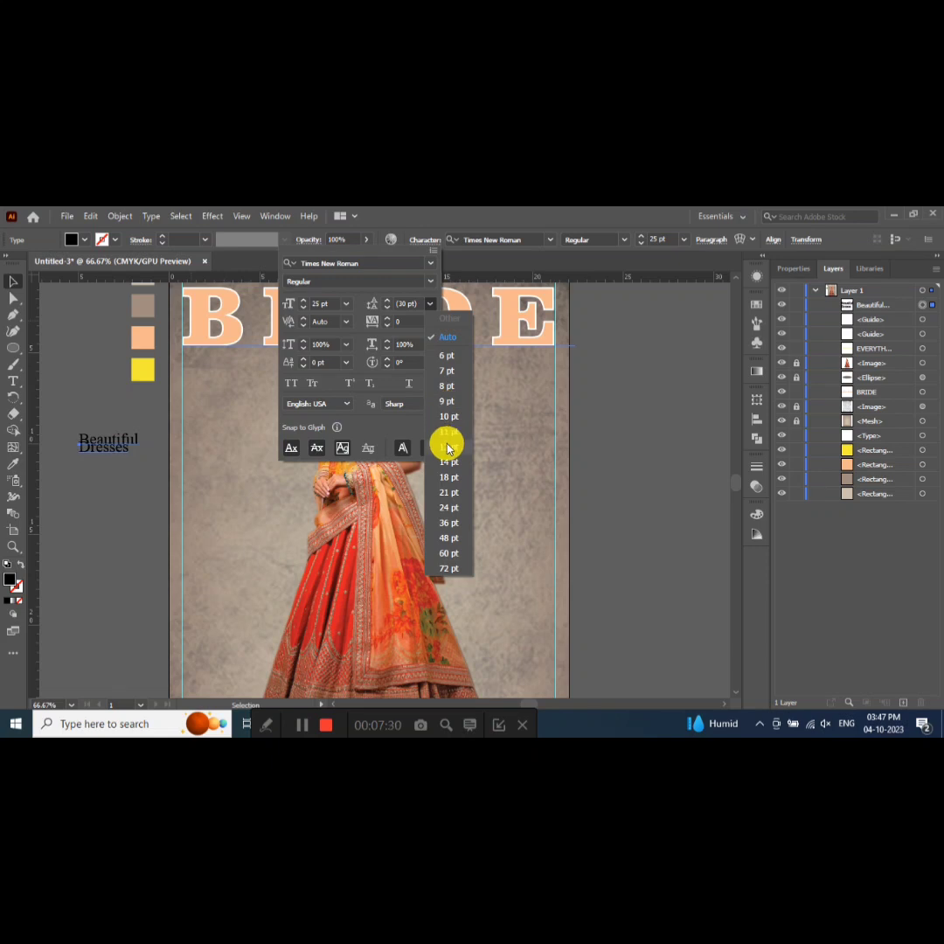
{"action": "left_click", "coordinate": [448, 493]}
{"action": "left_click", "coordinate": [453, 269]}
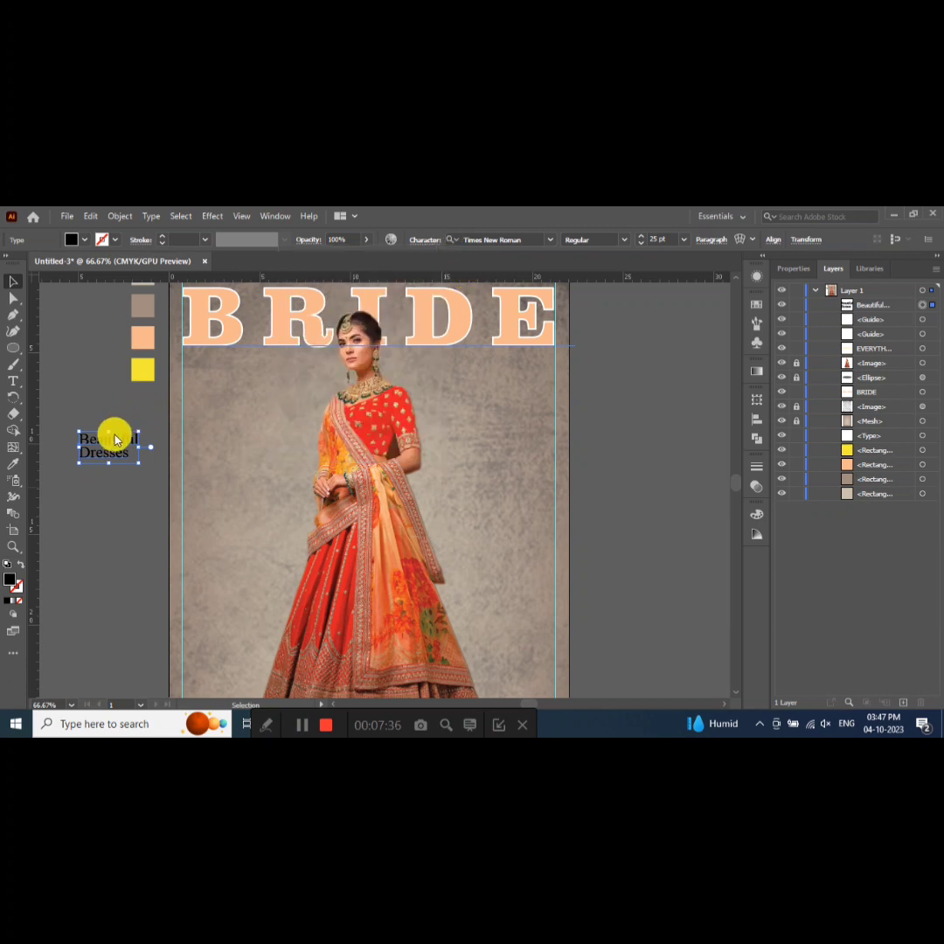
- Fill the Beautiful Dresses text with white and move it onto the cover below BRIDE
{"action": "left_click", "coordinate": [88, 240]}
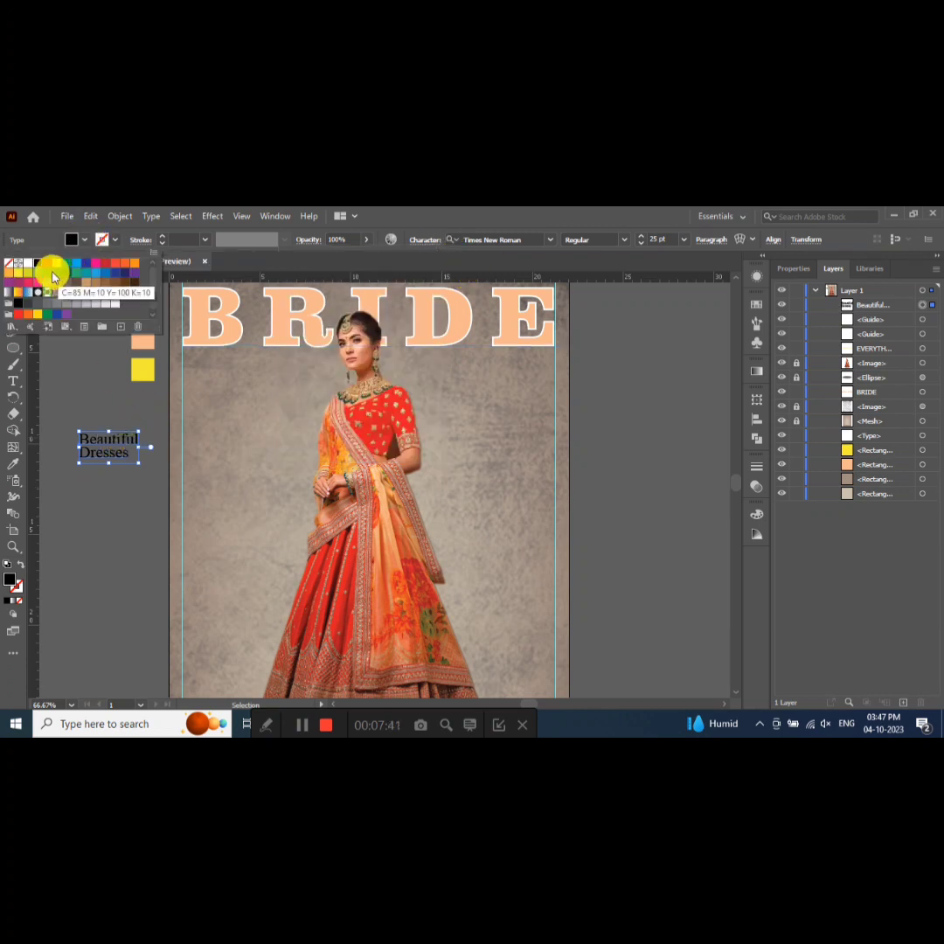
{"action": "left_click", "coordinate": [28, 263]}
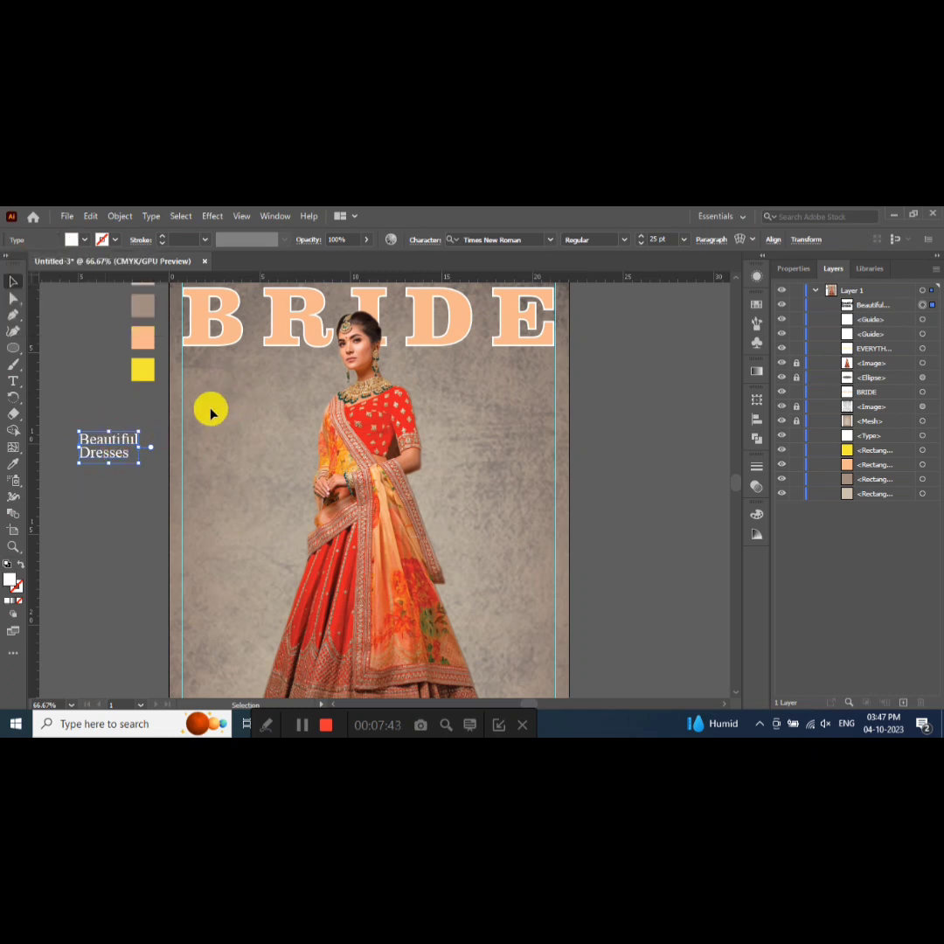
{"action": "mouse_move", "coordinate": [109, 444]}
{"action": "left_mouse_down"}
{"action": "mouse_move", "coordinate": [217, 376]}
{"action": "mouse_move", "coordinate": [215, 387]}
{"action": "mouse_move", "coordinate": [265, 414]}
{"action": "mouse_move", "coordinate": [223, 385]}
{"action": "mouse_move", "coordinate": [237, 387]}
{"action": "left_mouse_up"}
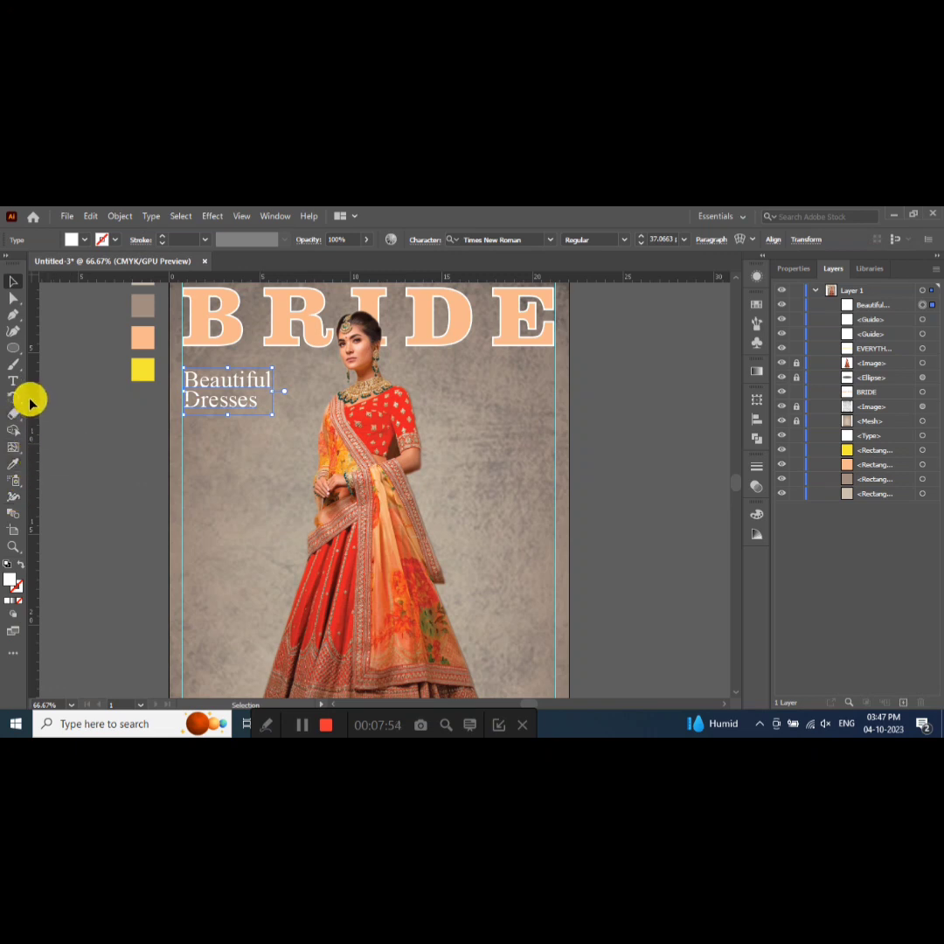
- Alt-drag a copy of the Beautiful Dresses headline directly below the original
{"action": "left_click", "coordinate": [215, 421]}
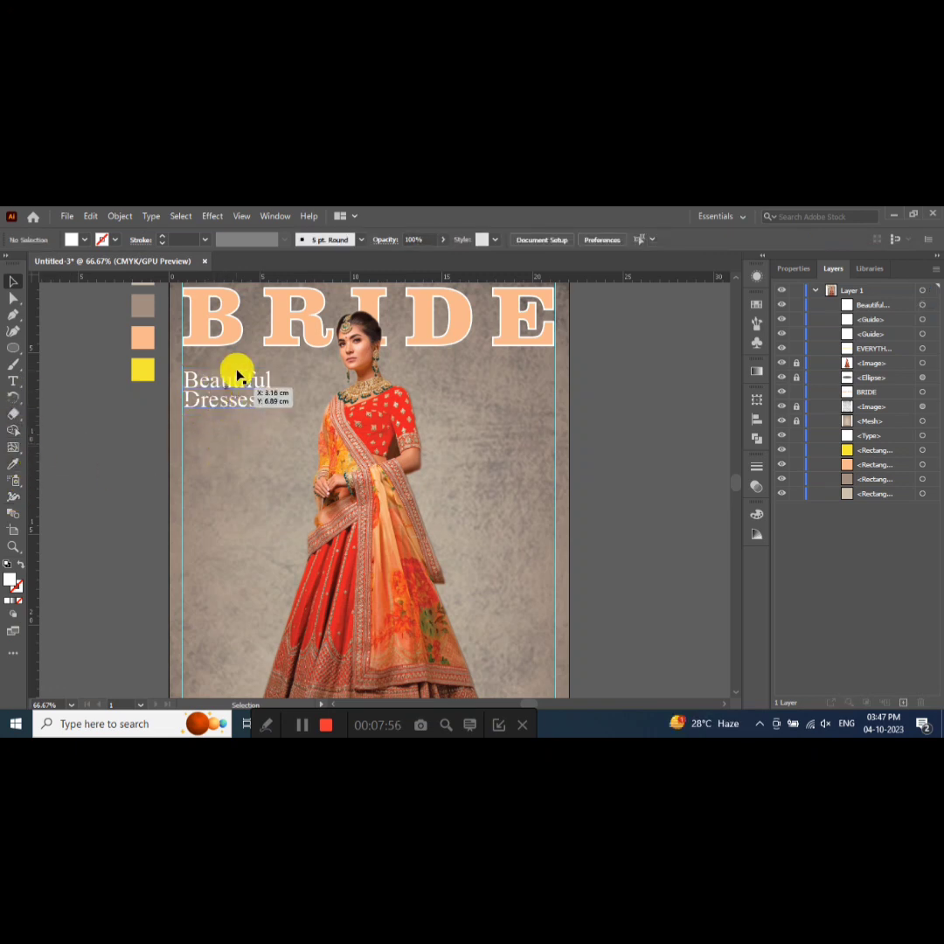
{"action": "scroll", "coordinate": [262, 332], "scroll_direction": "up", "scroll_amount": 1}
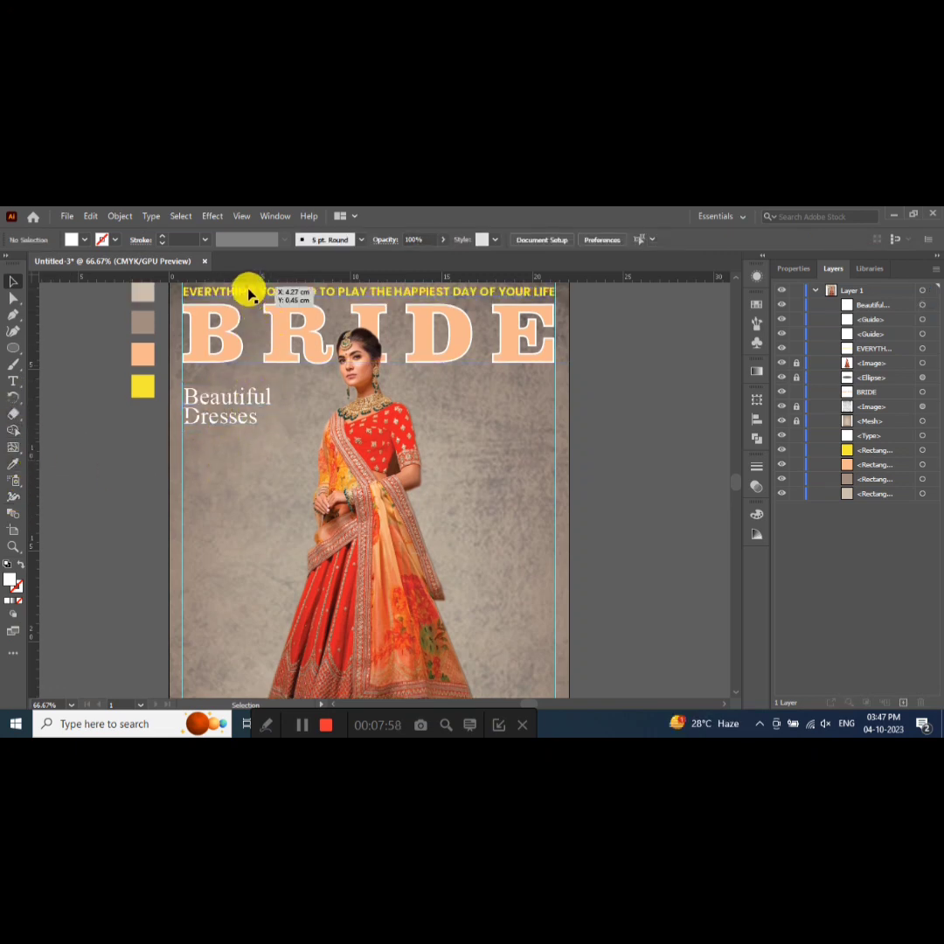
{"action": "left_click_drag", "start_coordinate": [226, 395], "coordinate": [224, 446]}
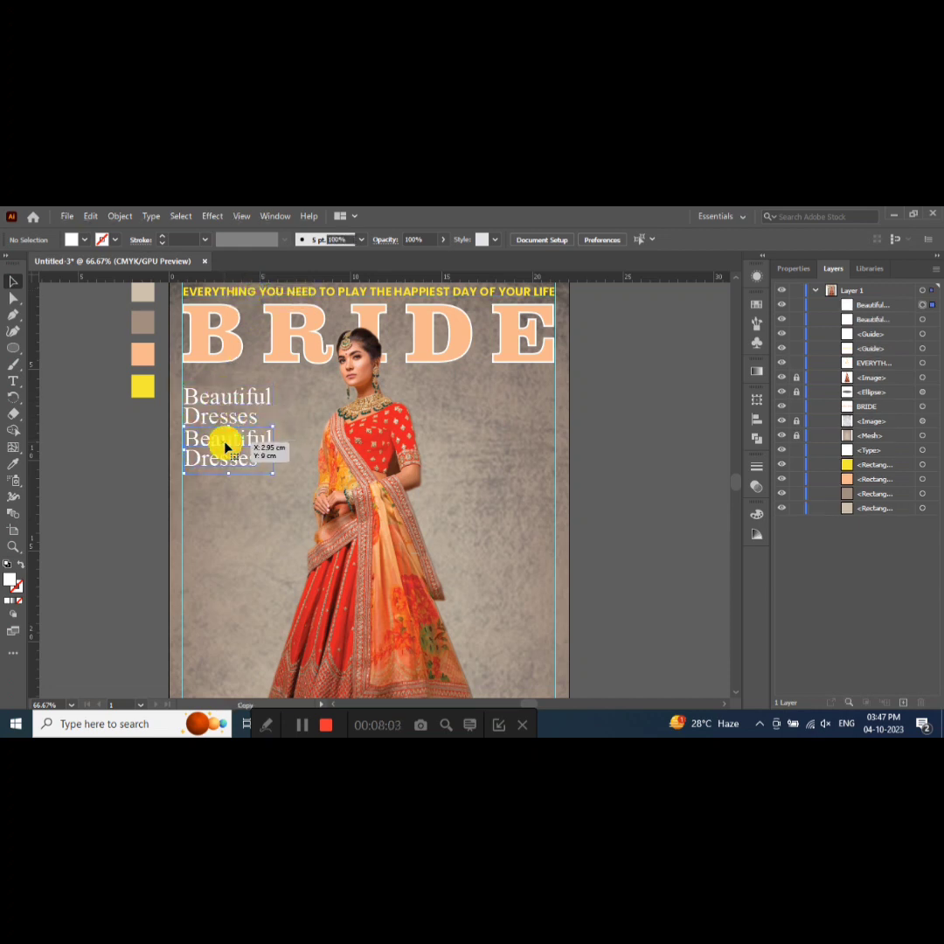
- Retype the copy as 'Which One's For You?' in Poppins Light and shrink it to subline size
{"action": "double_click", "coordinate": [224, 447]}
{"action": "key", "text": "ctrl+a"}
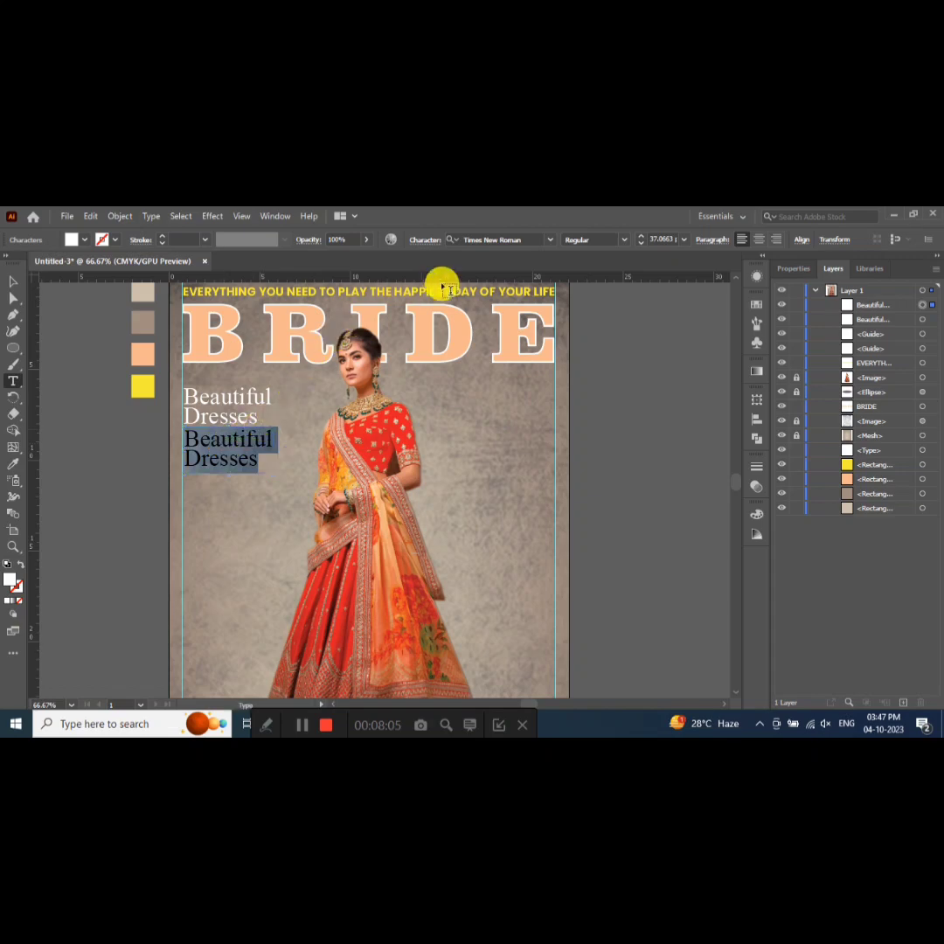
{"action": "left_click", "coordinate": [525, 238]}
{"action": "type", "text": "p"}
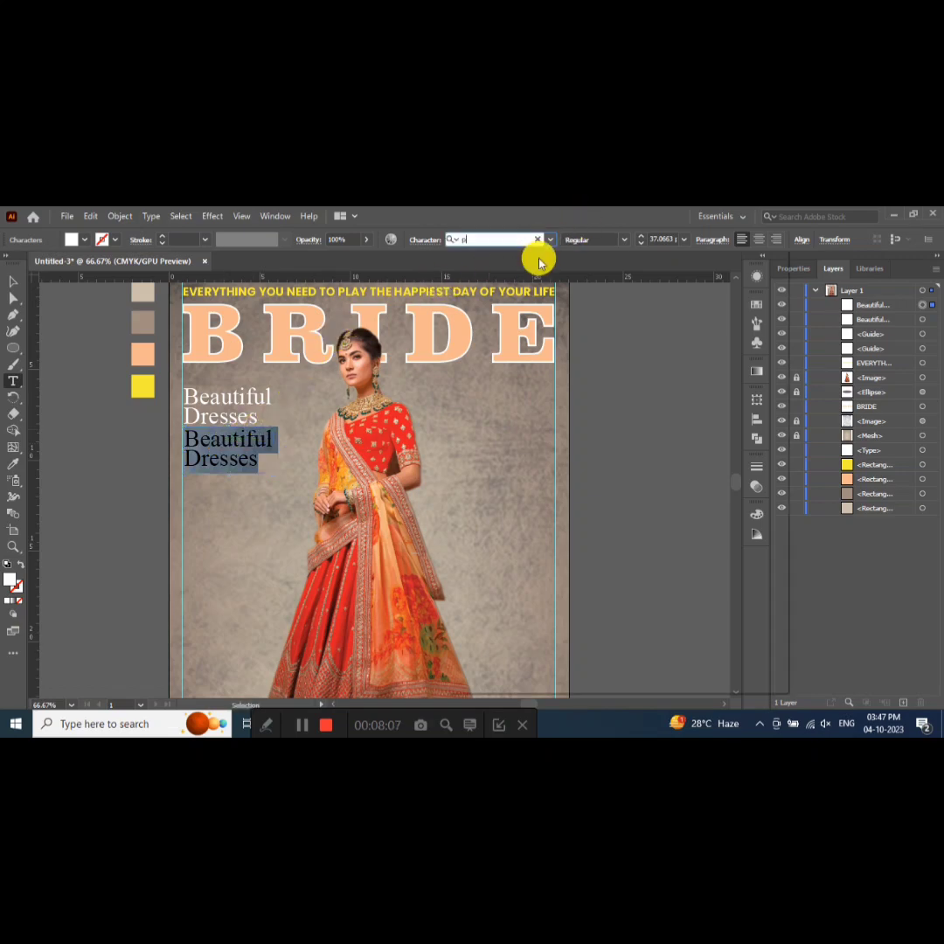
{"action": "type", "text": "opp"}
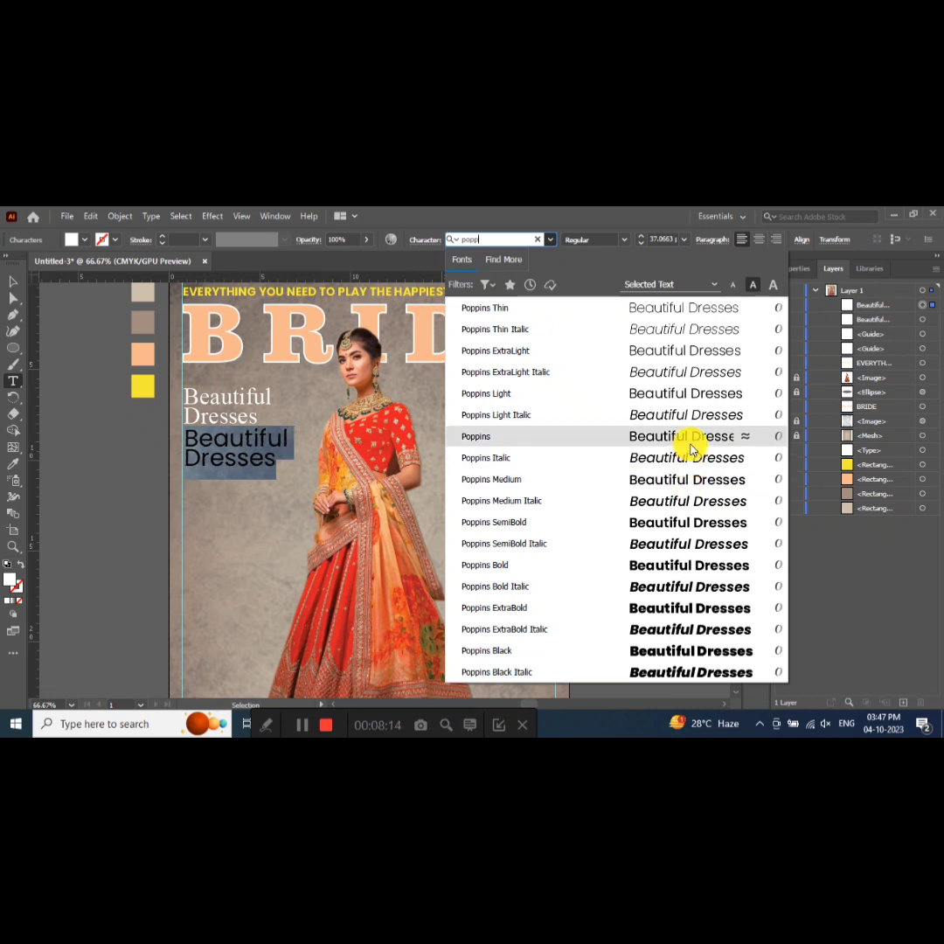
{"action": "left_click", "coordinate": [680, 394]}
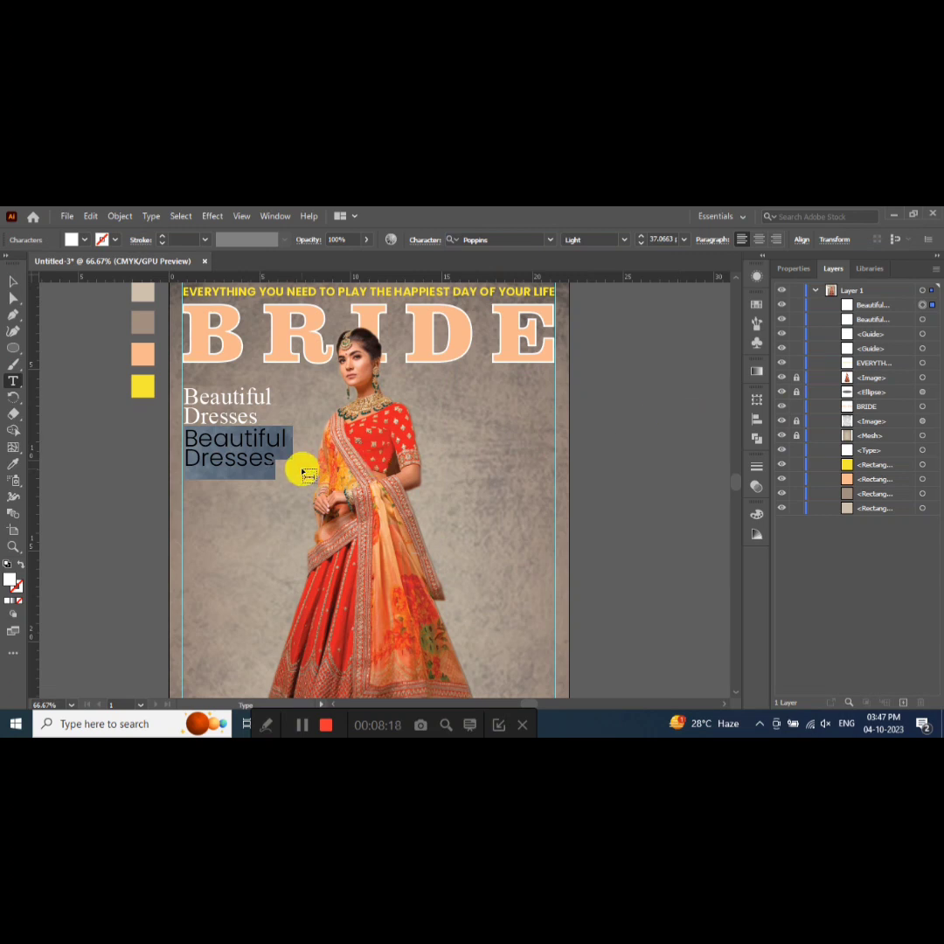
{"action": "type", "text": "Which"}
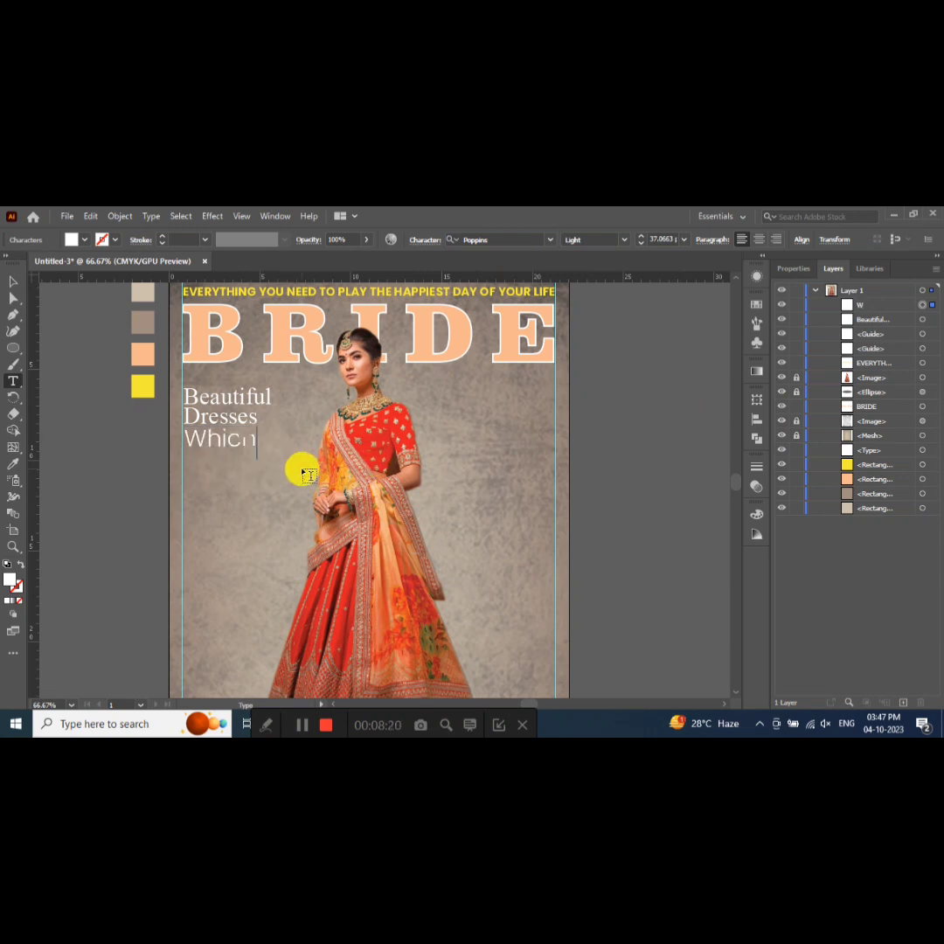
{"action": "type", "text": " One's"}
{"action": "type", "text": " Fo"}
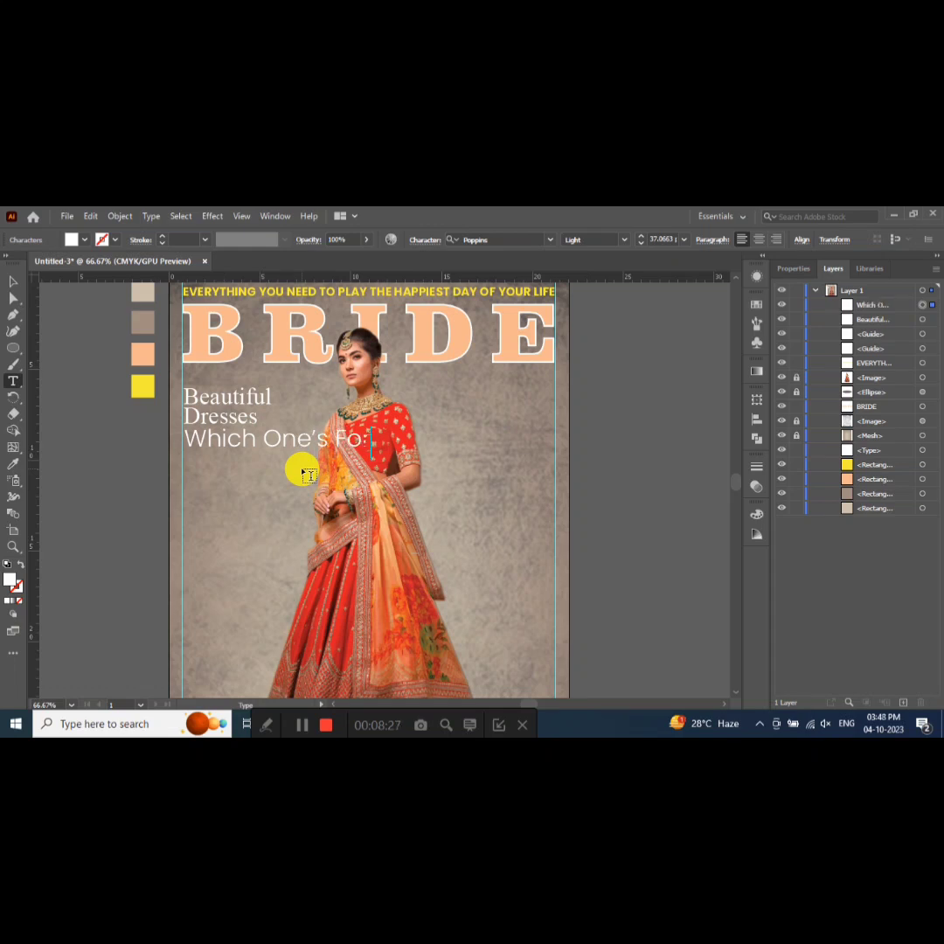
{"action": "type", "text": "r You"}
{"action": "type", "text": "?"}
{"action": "left_click", "coordinate": [13, 280]}
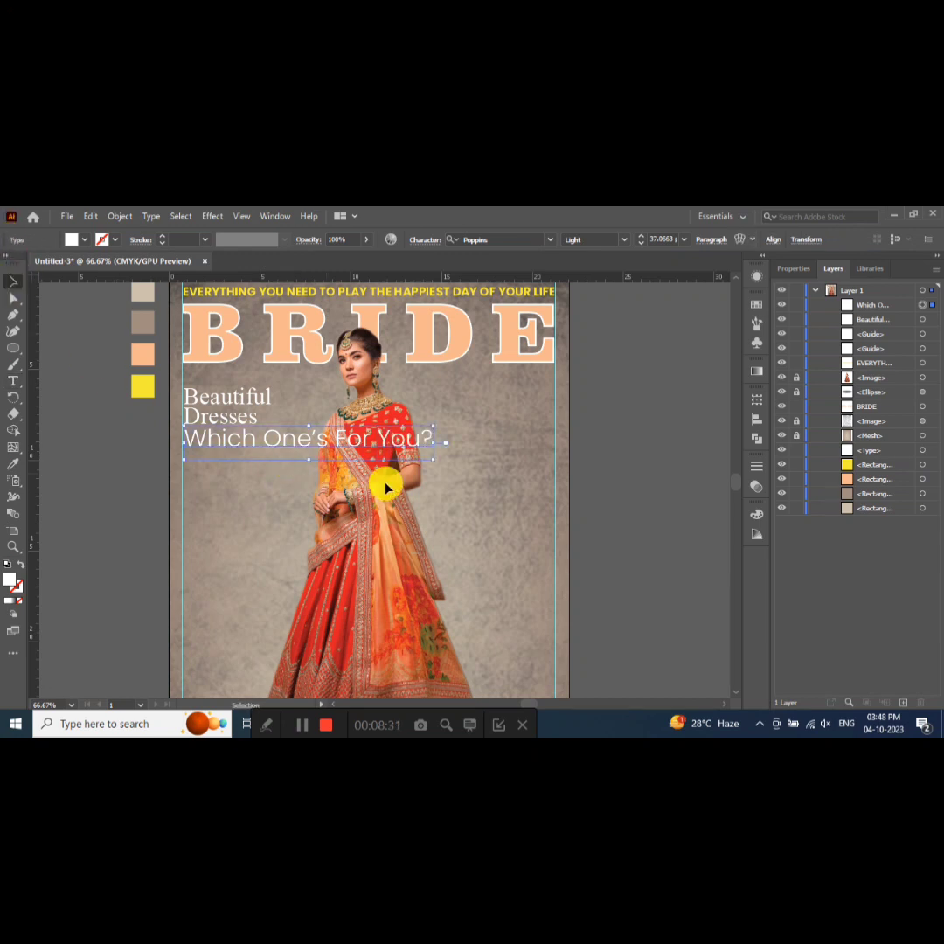
{"action": "mouse_move", "coordinate": [430, 460]}
{"action": "left_mouse_down"}
{"action": "mouse_move", "coordinate": [221, 434]}
{"action": "mouse_move", "coordinate": [253, 445]}
{"action": "mouse_move", "coordinate": [241, 436]}
{"action": "mouse_move", "coordinate": [248, 450]}
{"action": "left_mouse_up"}
{"action": "left_click", "coordinate": [255, 454]}
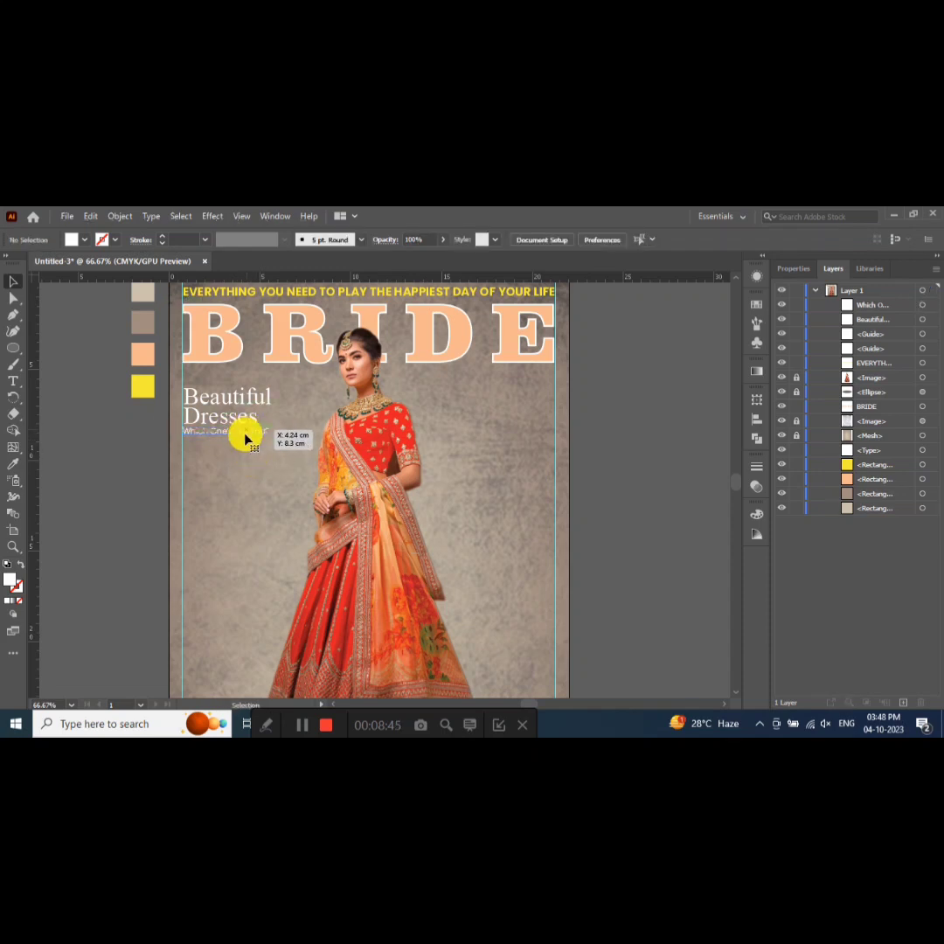
- Colour the Which One's For You? subline with red sampled from the model's blouse
{"action": "left_click", "coordinate": [248, 433]}
{"action": "left_click", "coordinate": [13, 464]}
{"action": "left_click", "coordinate": [138, 385]}
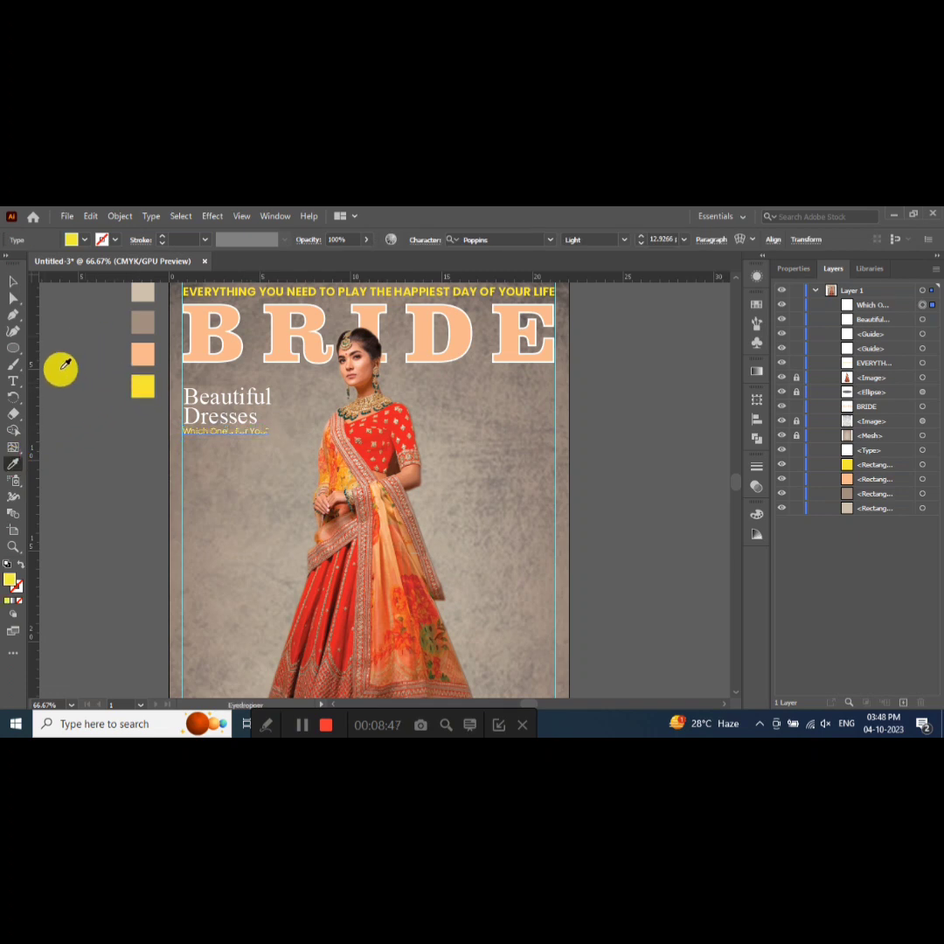
{"action": "left_click", "coordinate": [16, 285]}
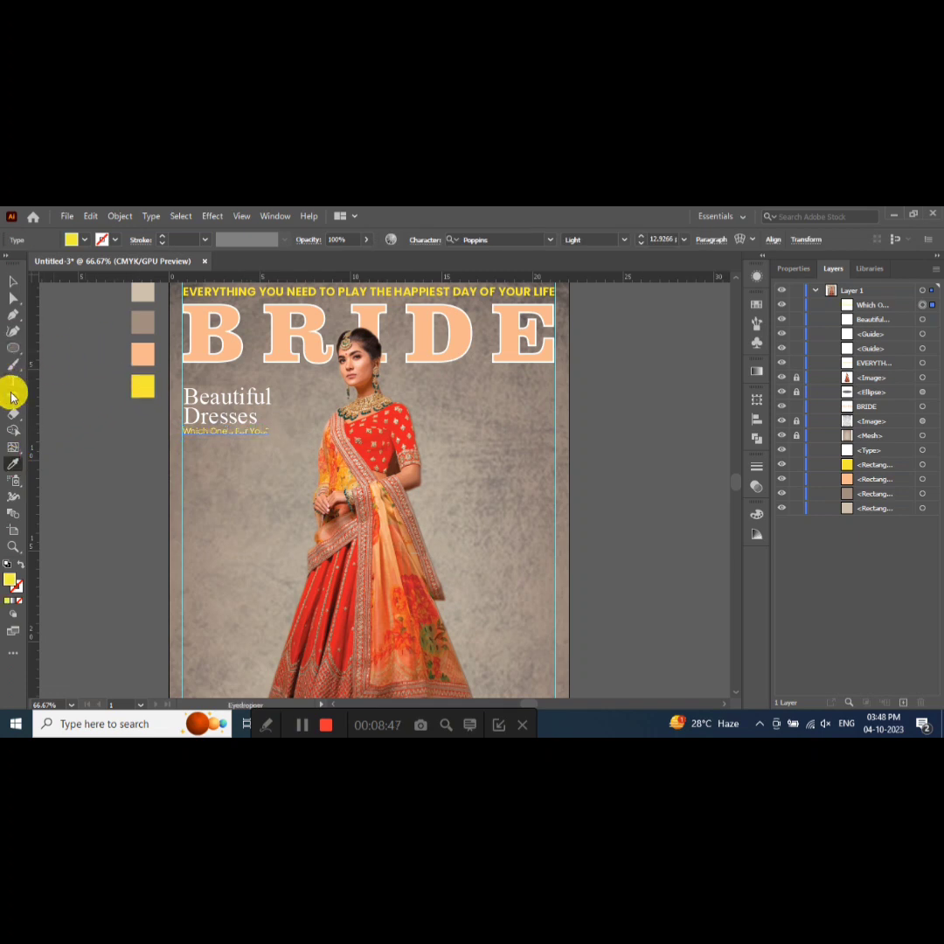
{"action": "left_click", "coordinate": [14, 462]}
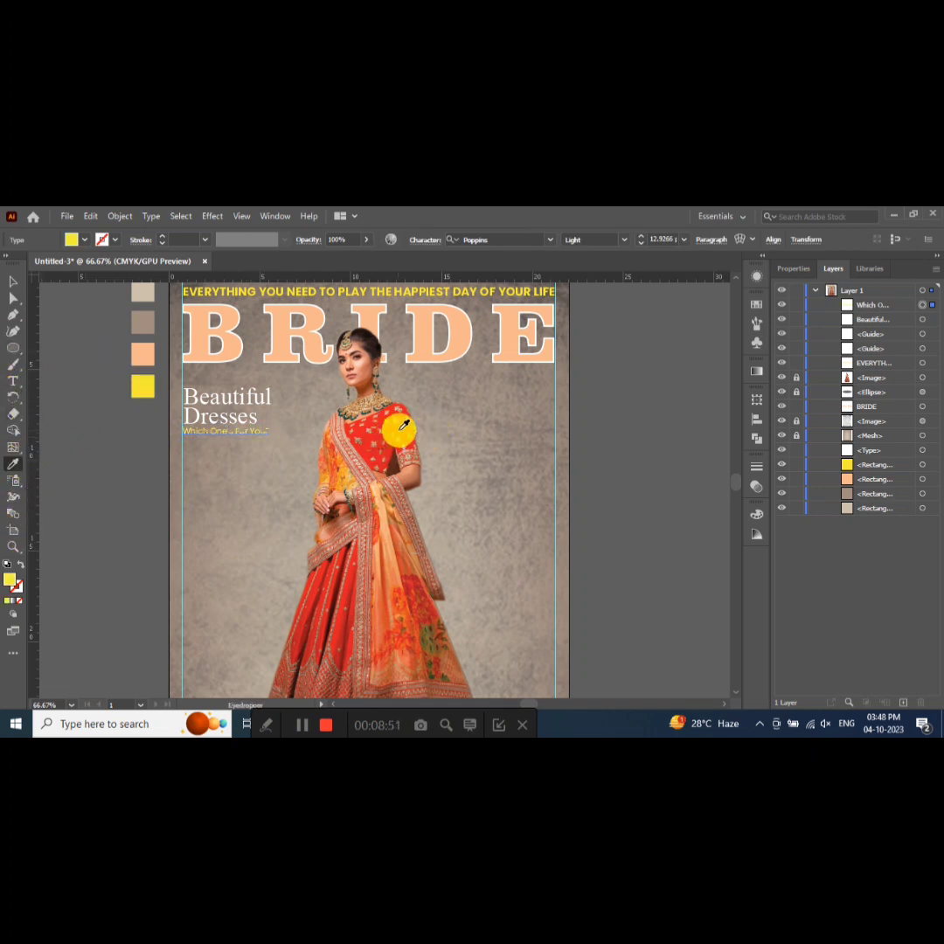
{"action": "left_click", "coordinate": [402, 426]}
{"action": "left_click", "coordinate": [15, 291]}
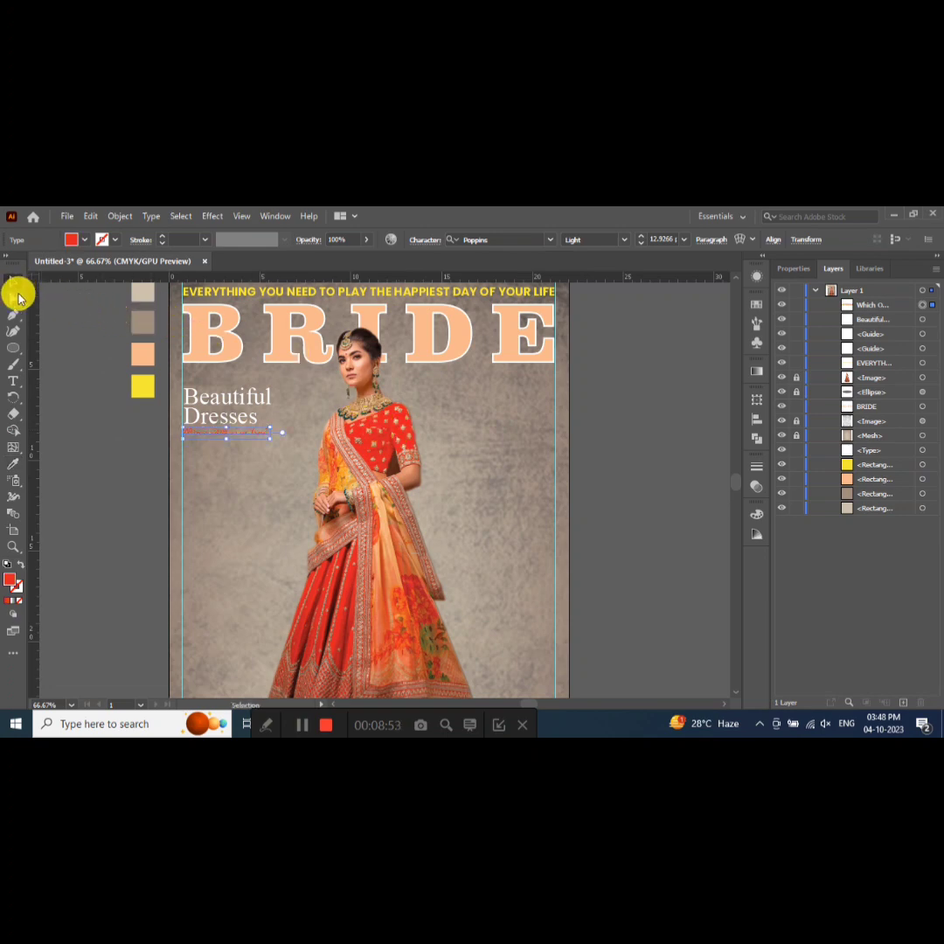
- Enlarge the subline slightly to about 13.5 pt and select it together with the headline
{"action": "key", "text": "ctrl+plus"}
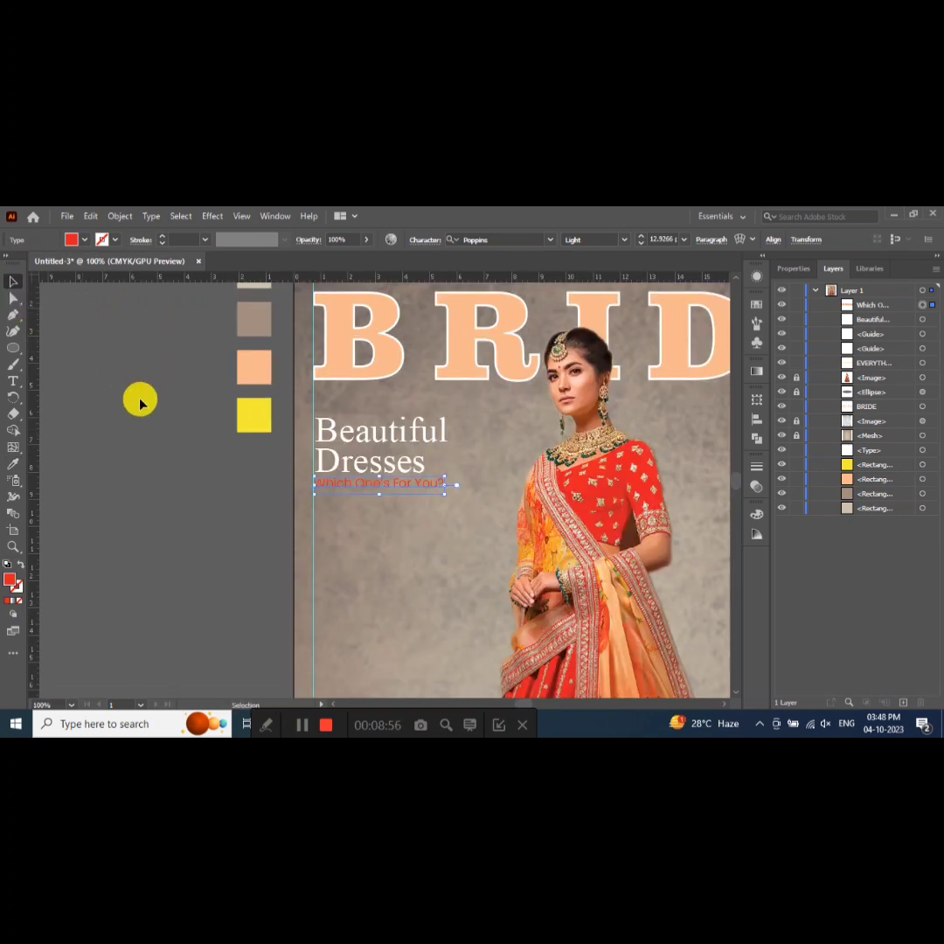
{"action": "left_click_drag", "start_coordinate": [444, 496], "coordinate": [447, 496]}
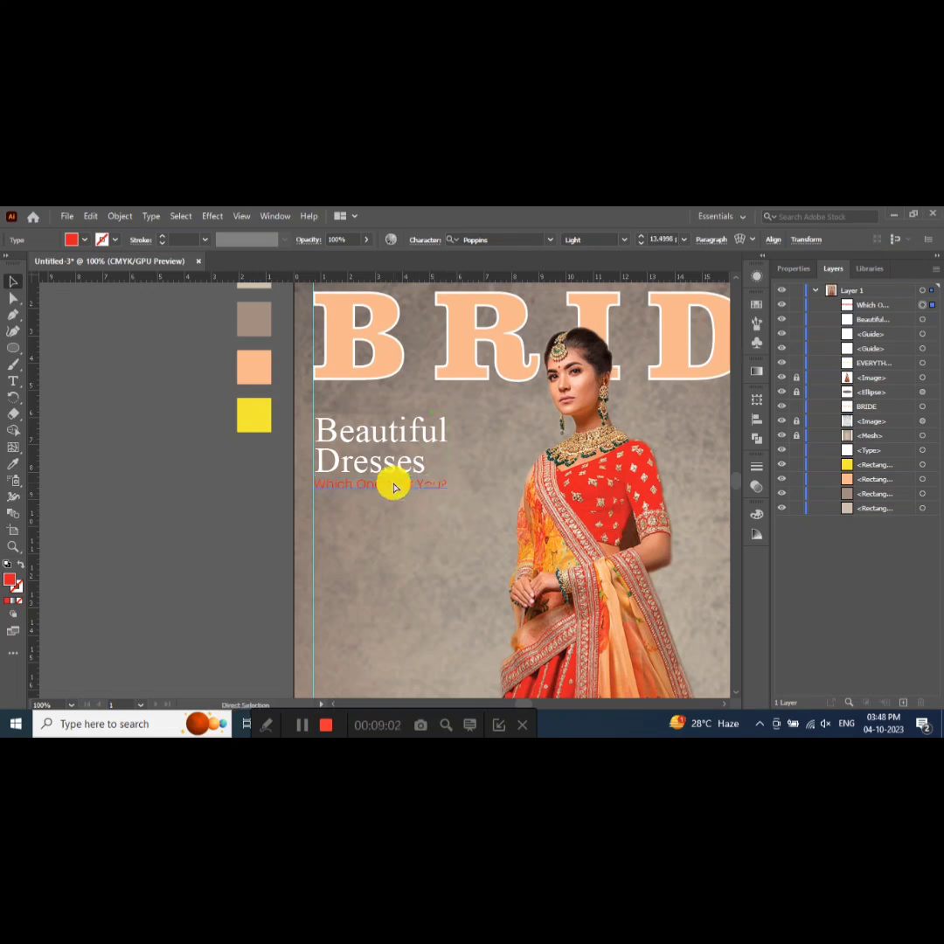
{"action": "key", "text": "ctrl+minus"}
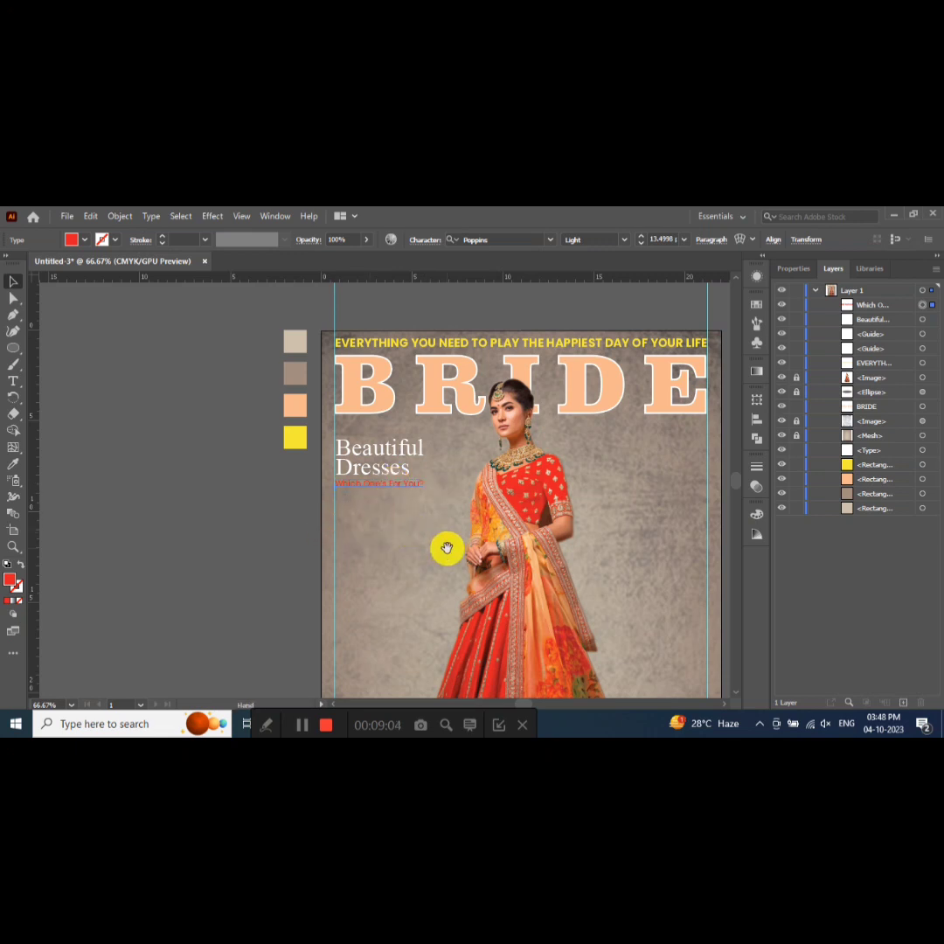
{"action": "left_click_drag", "start_coordinate": [447, 550], "coordinate": [340, 461]}
{"action": "left_click", "coordinate": [280, 374], "text": "shift"}
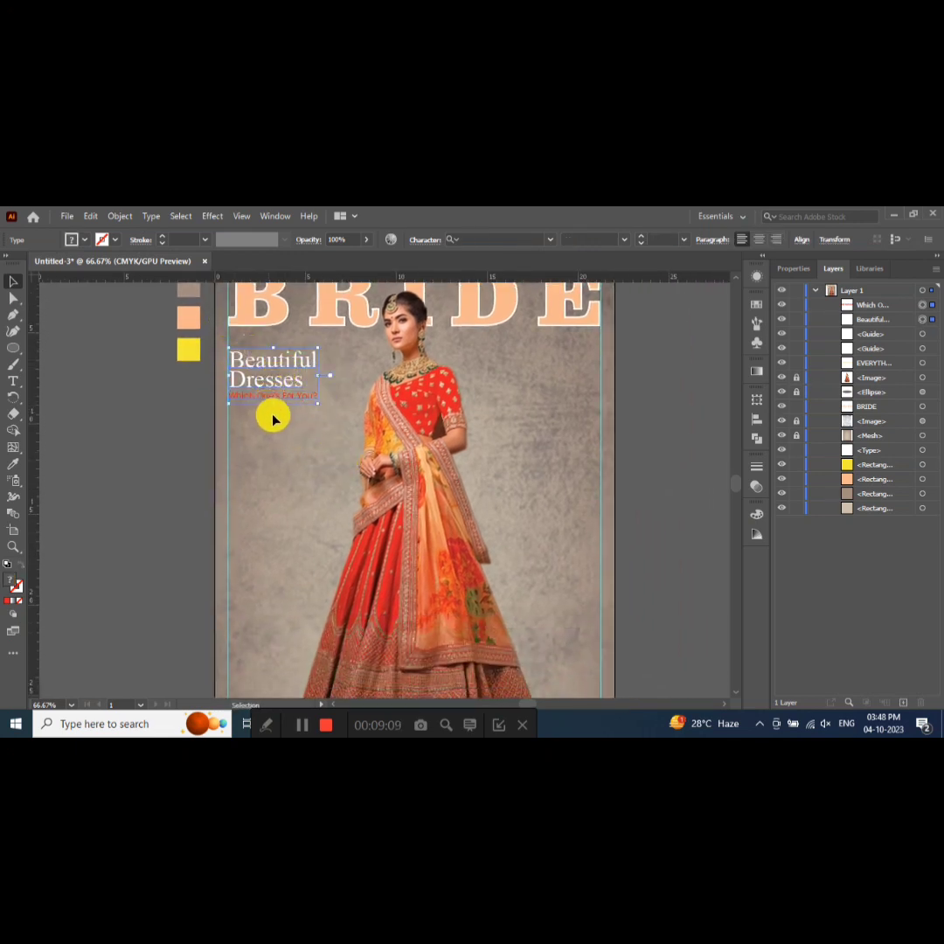
- Duplicate the Beautiful Dresses headline pair lower and retype the headline as REEL MEMORIES
{"action": "left_click_drag", "start_coordinate": [275, 366], "coordinate": [276, 435]}
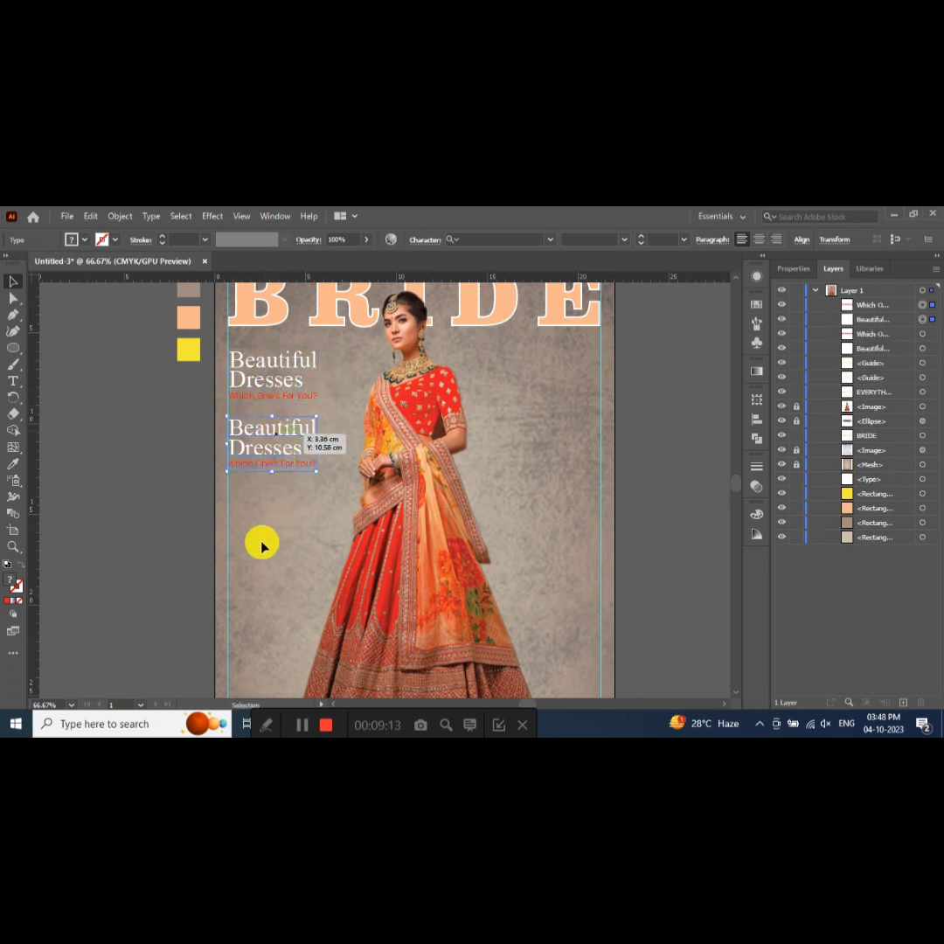
{"action": "left_click", "coordinate": [166, 487]}
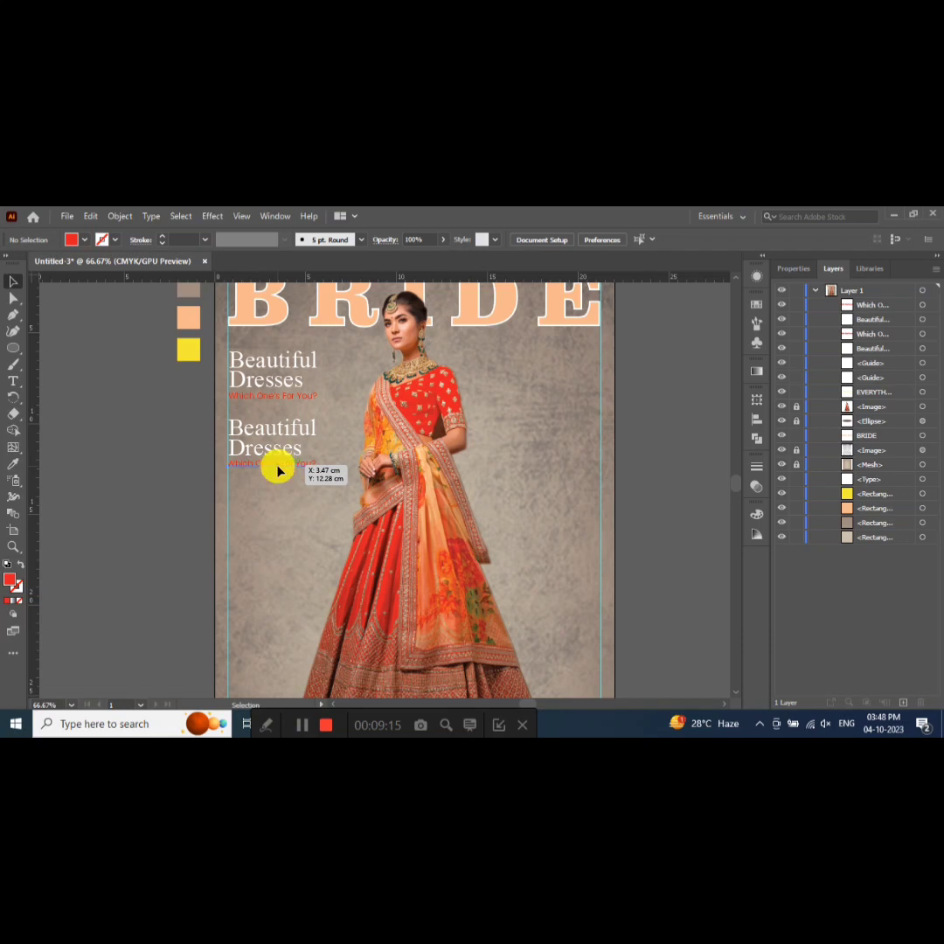
{"action": "left_click_drag", "start_coordinate": [278, 471], "coordinate": [280, 502]}
{"action": "key", "text": "t"}
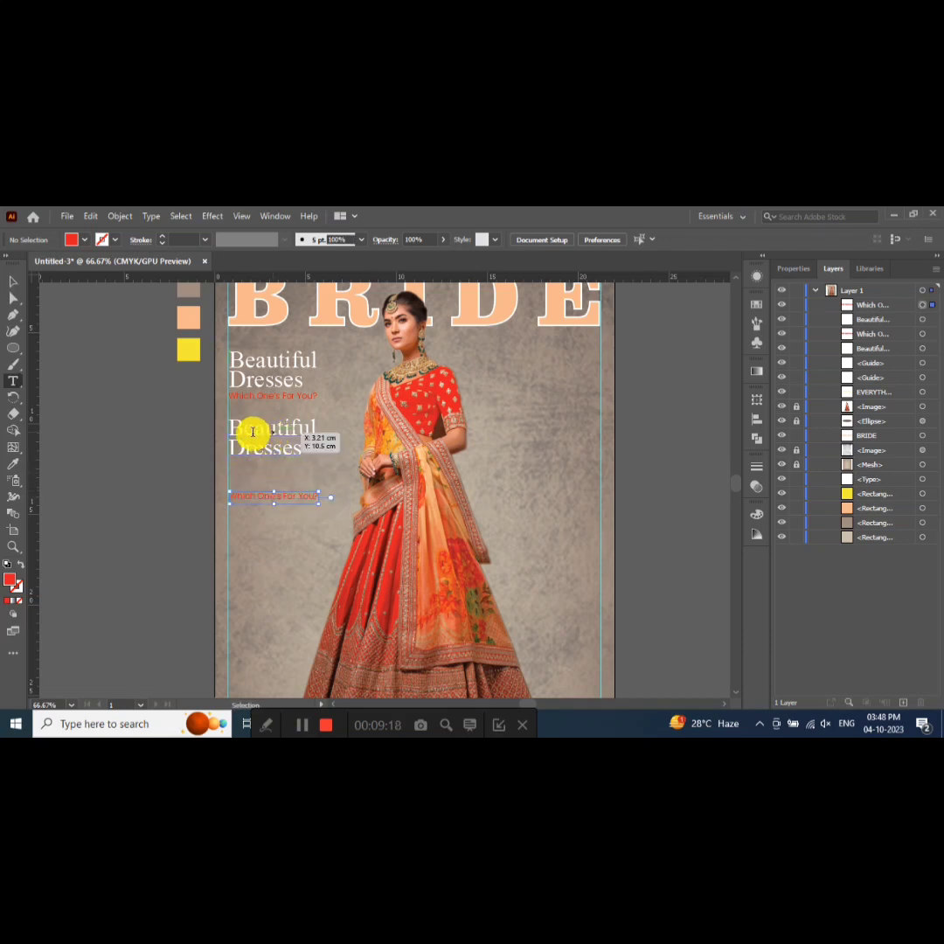
{"action": "left_click", "coordinate": [245, 438]}
{"action": "key", "text": "ctrl+a"}
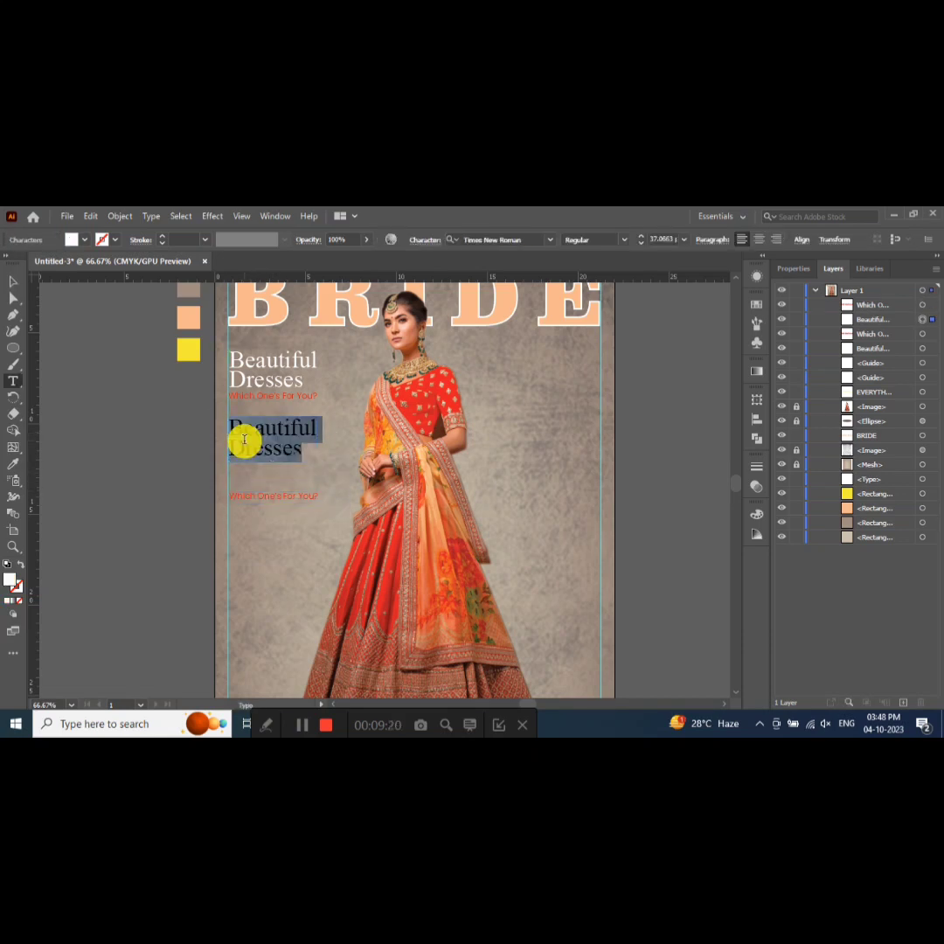
{"action": "type", "text": "B"}
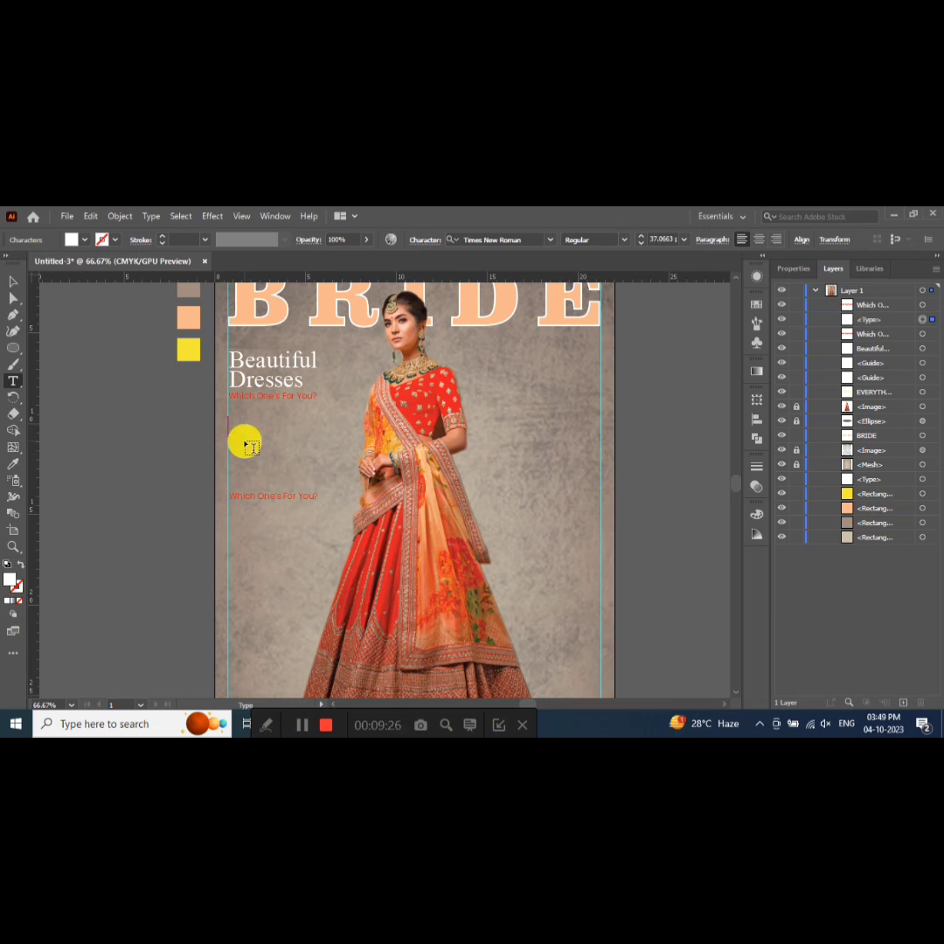
{"action": "type", "text": "R"}
{"action": "type", "text": "EC"}
{"action": "type", "text": "M"}
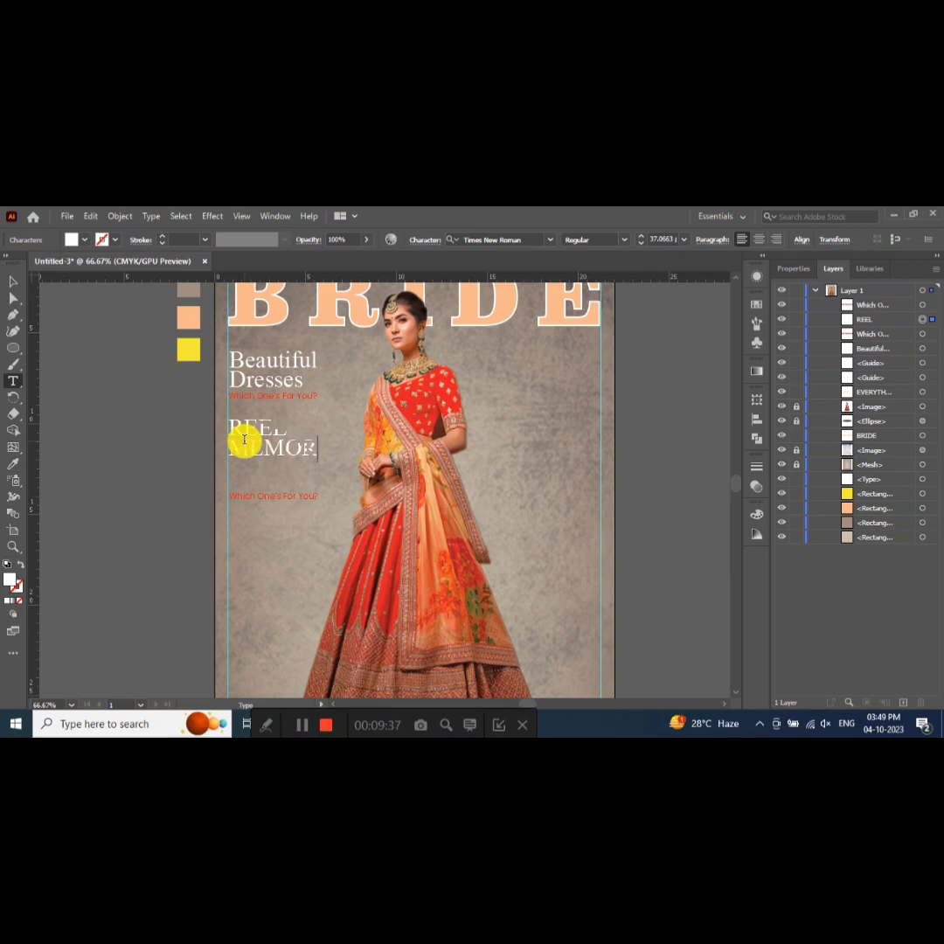
{"action": "type", "text": "IES"}
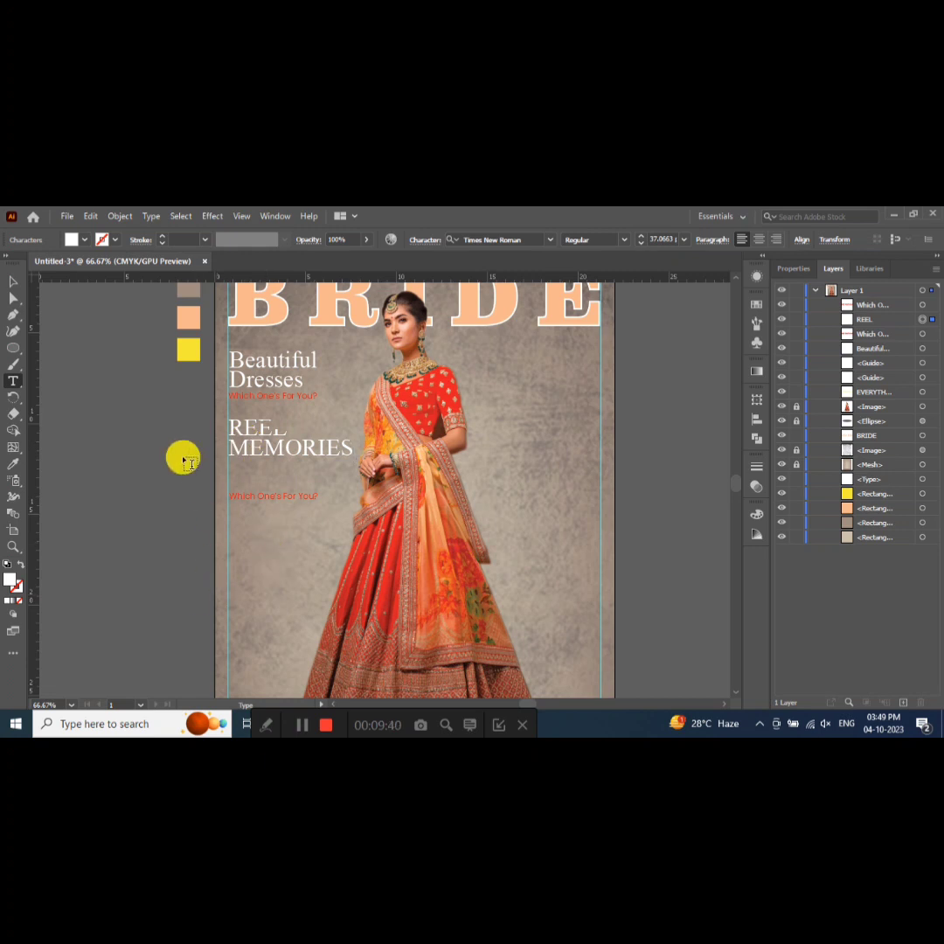
- Move the red subline up under REEL MEMORIES and delete its old wording
{"action": "left_click", "coordinate": [14, 280]}
{"action": "left_click_drag", "start_coordinate": [282, 498], "coordinate": [283, 472]}
{"action": "key", "text": "t"}
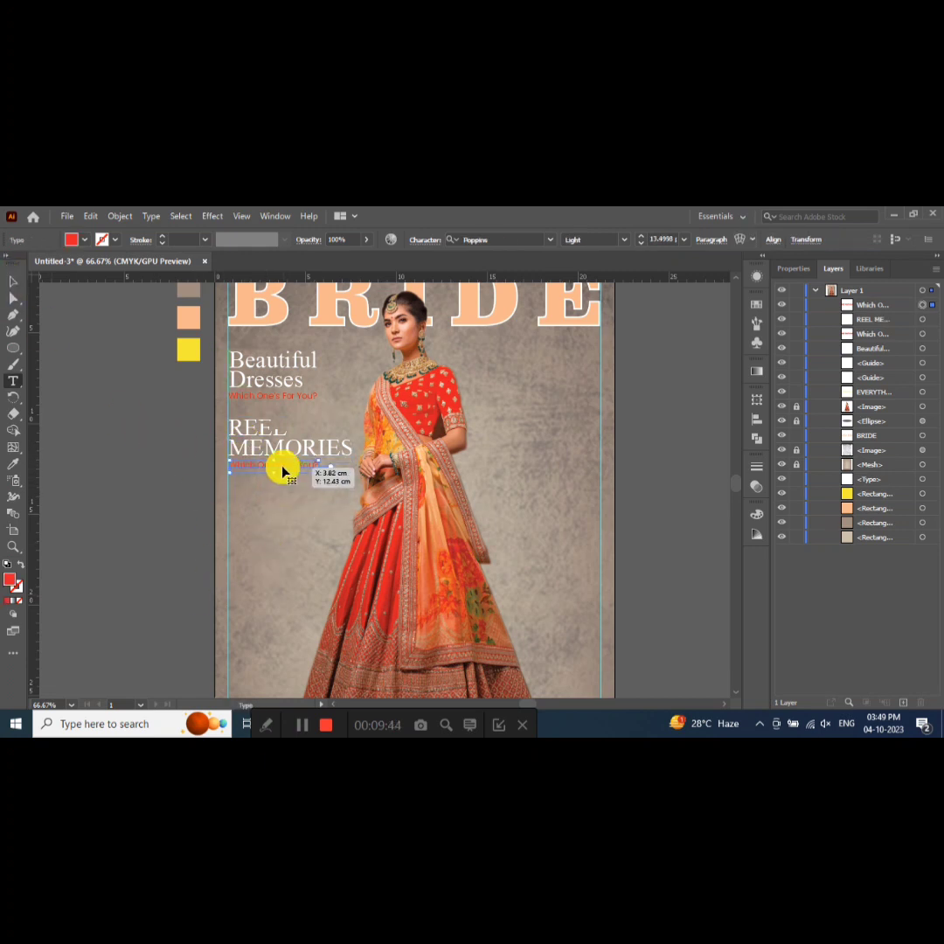
{"action": "left_click", "coordinate": [283, 471]}
{"action": "key", "text": "ctrl+a"}
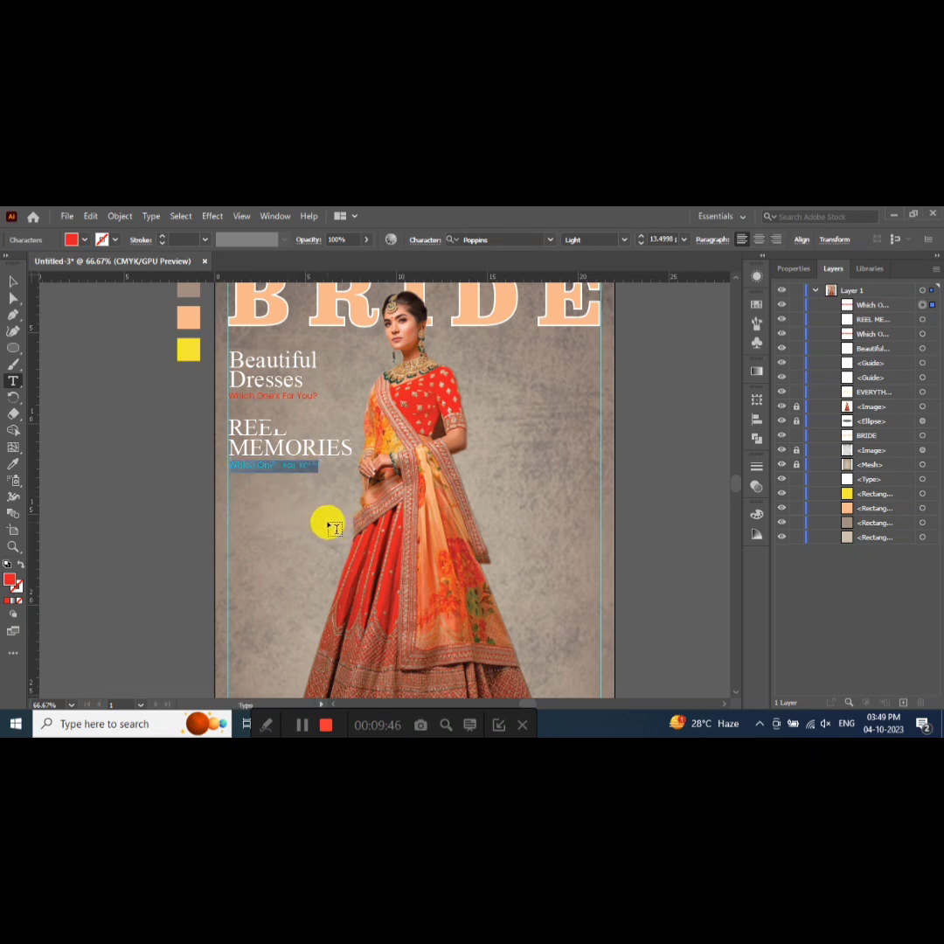
{"action": "key", "text": "BackSpace"}
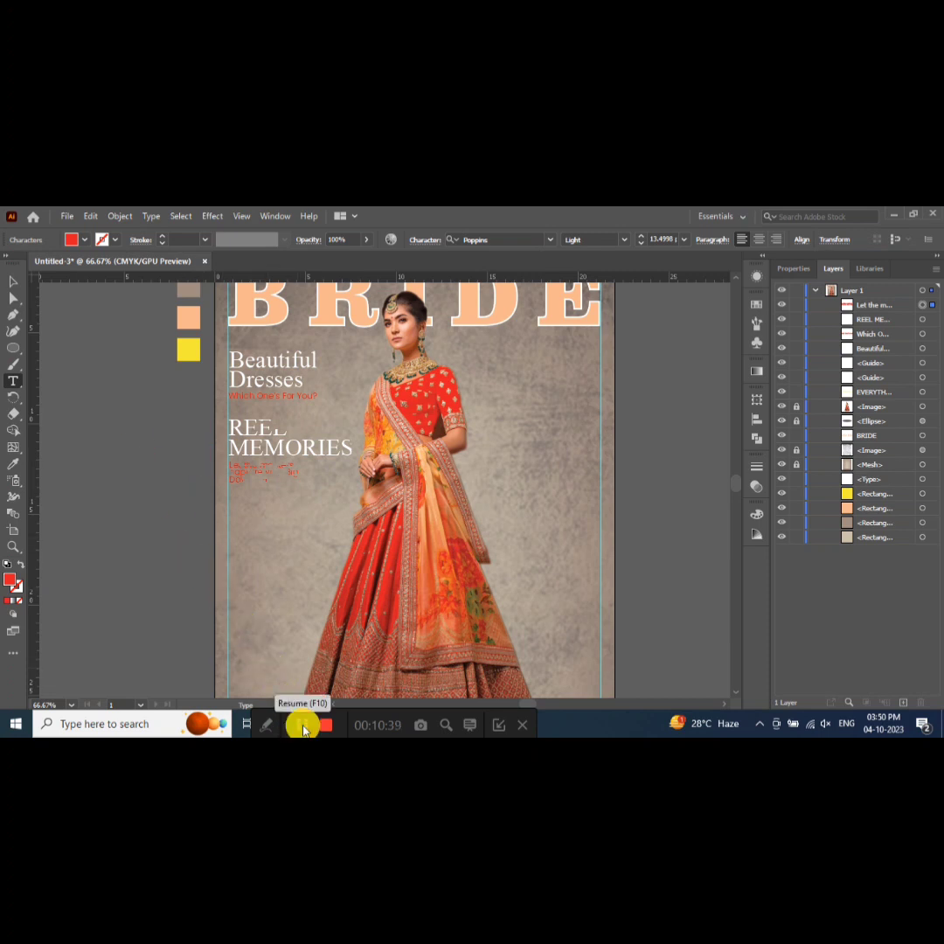
- Resize the Let the masters text block and match the Which One's For You? style with the Eyedropper
{"action": "left_click", "coordinate": [14, 280]}
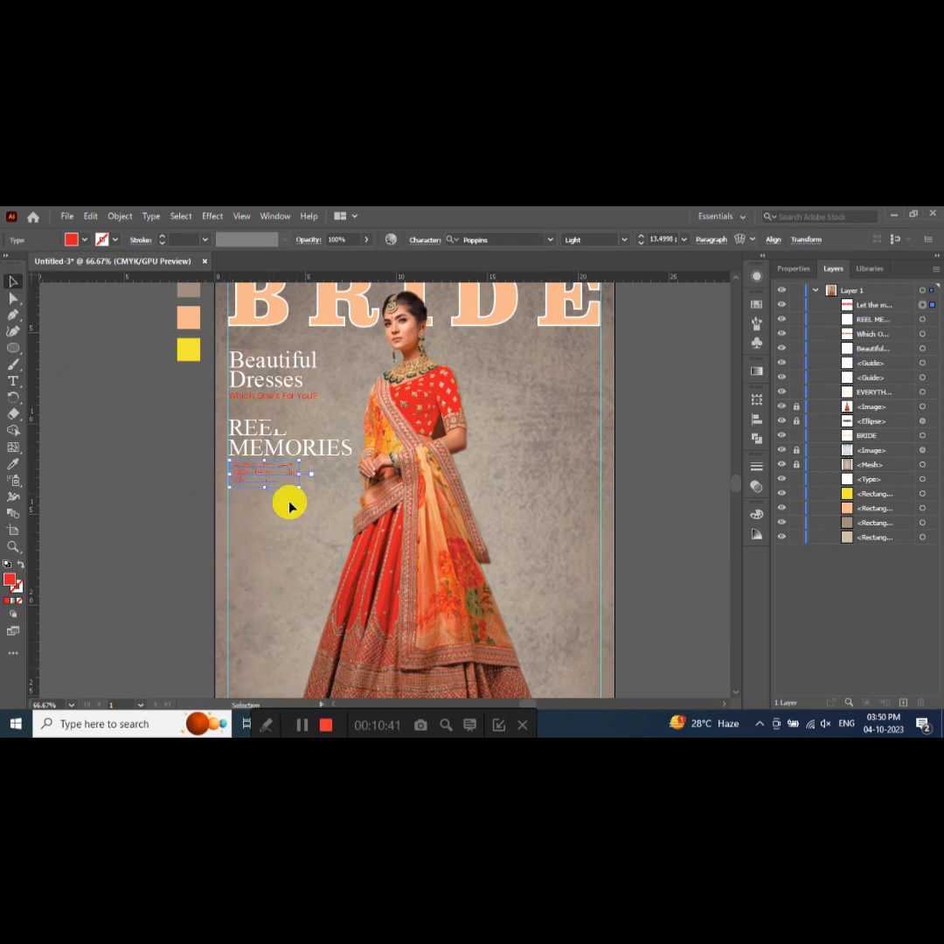
{"action": "left_click_drag", "start_coordinate": [300, 486], "coordinate": [331, 511]}
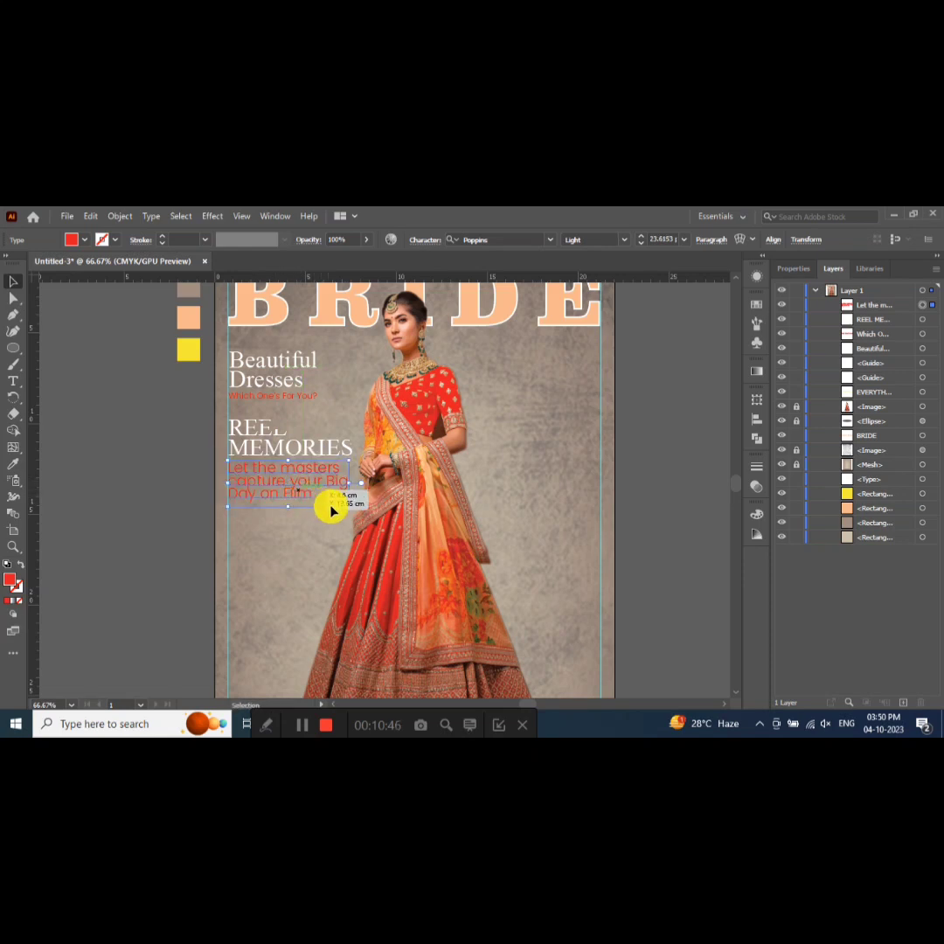
{"action": "left_click", "coordinate": [14, 464]}
{"action": "left_click", "coordinate": [236, 396]}
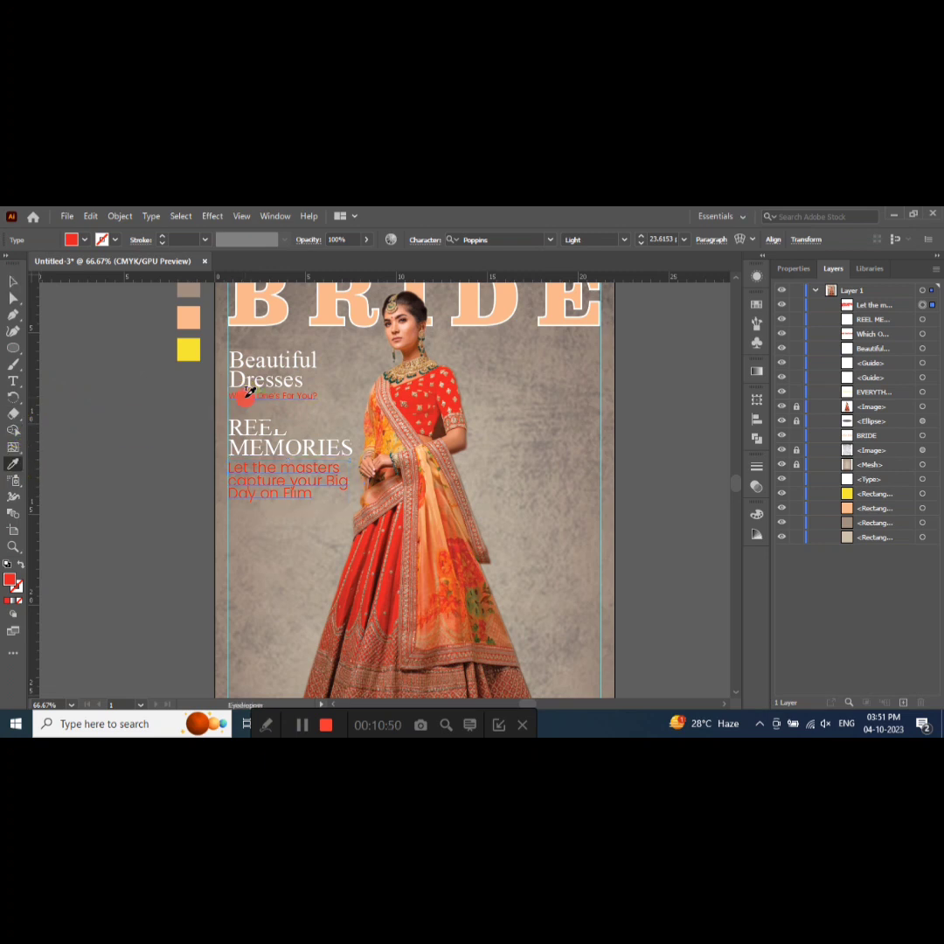
{"action": "left_click", "coordinate": [14, 290]}
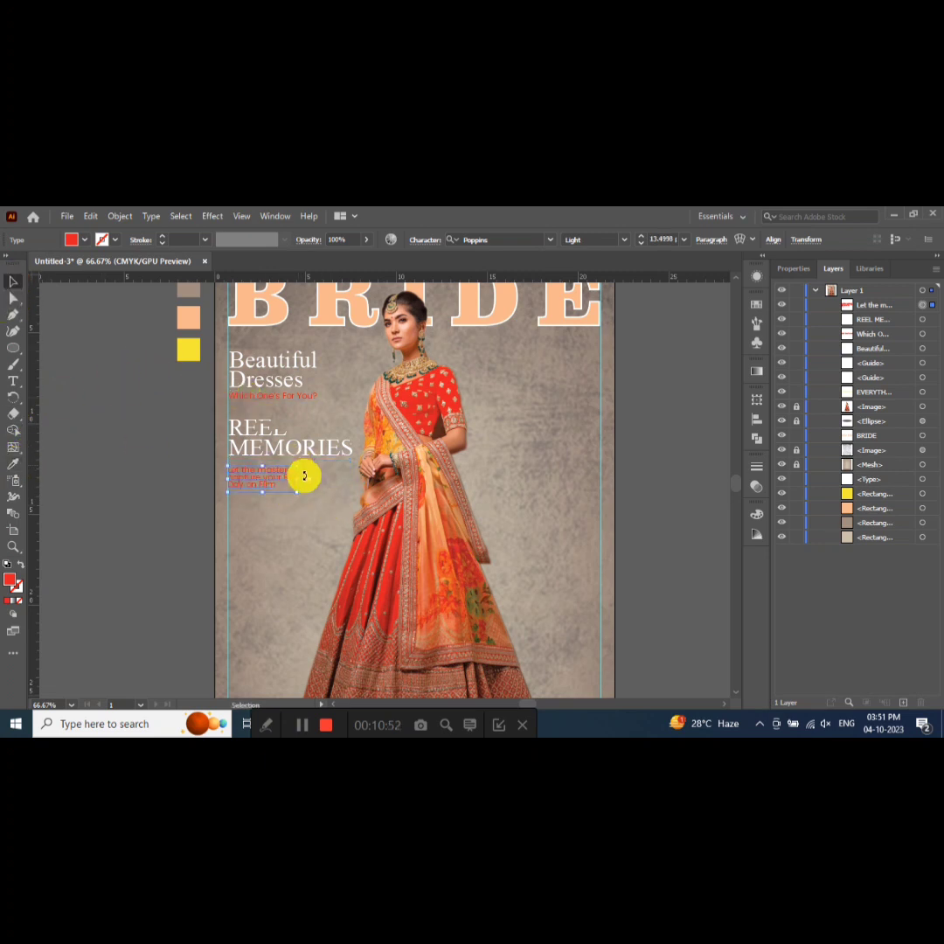
{"action": "mouse_move", "coordinate": [298, 491]}
{"action": "left_mouse_down"}
{"action": "mouse_move", "coordinate": [273, 479]}
{"action": "mouse_move", "coordinate": [289, 485]}
{"action": "left_mouse_up"}
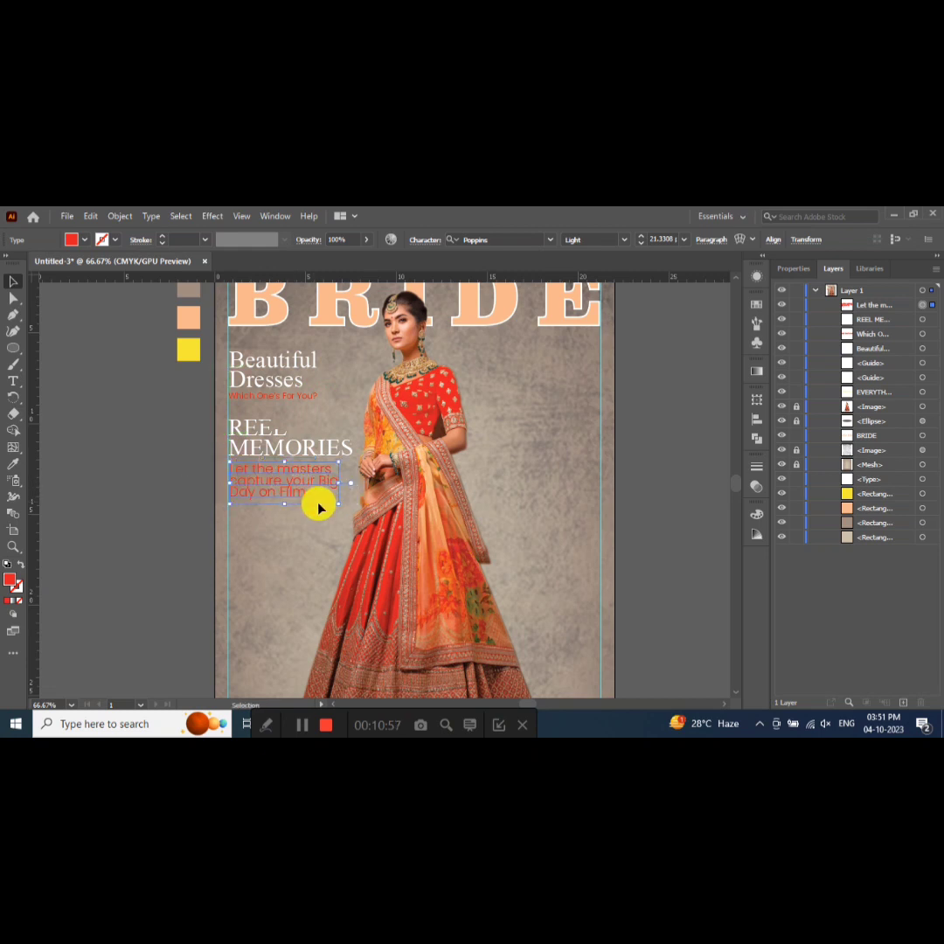
- Set the red Let the masters subline to 19 pt so it spans three lines
{"action": "type", "text": "10"}
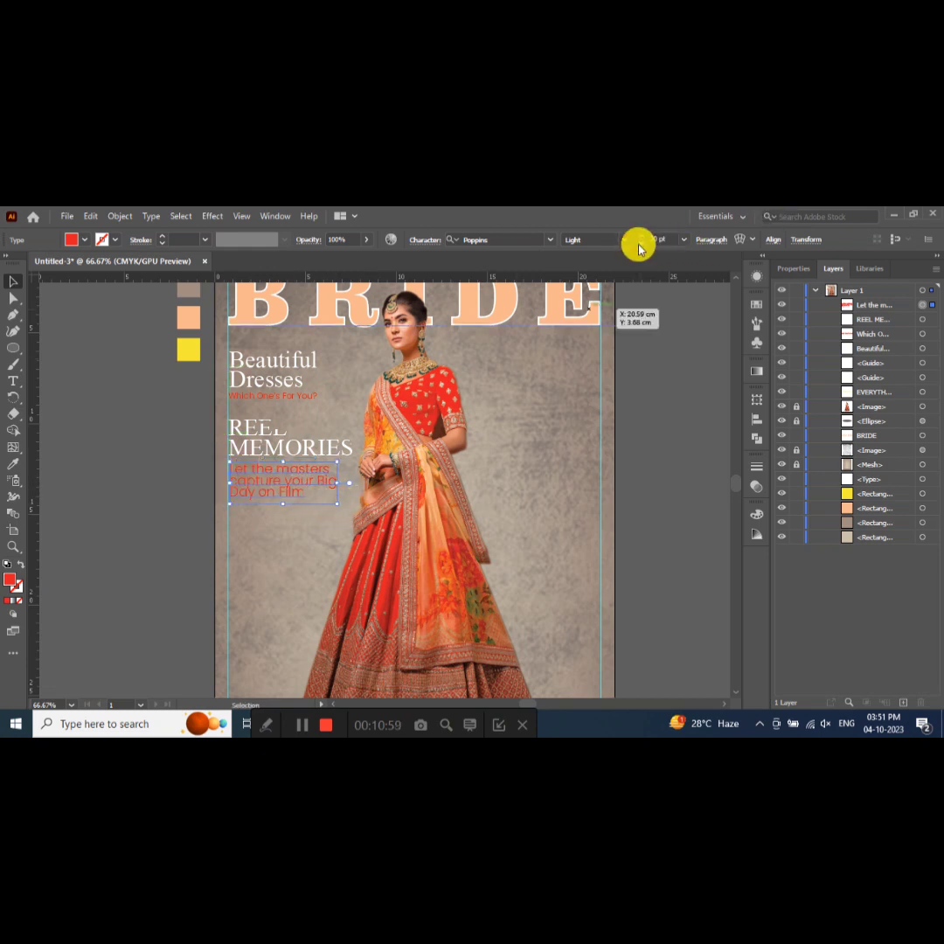
{"action": "type", "text": "19"}
{"action": "key", "text": "Return"}
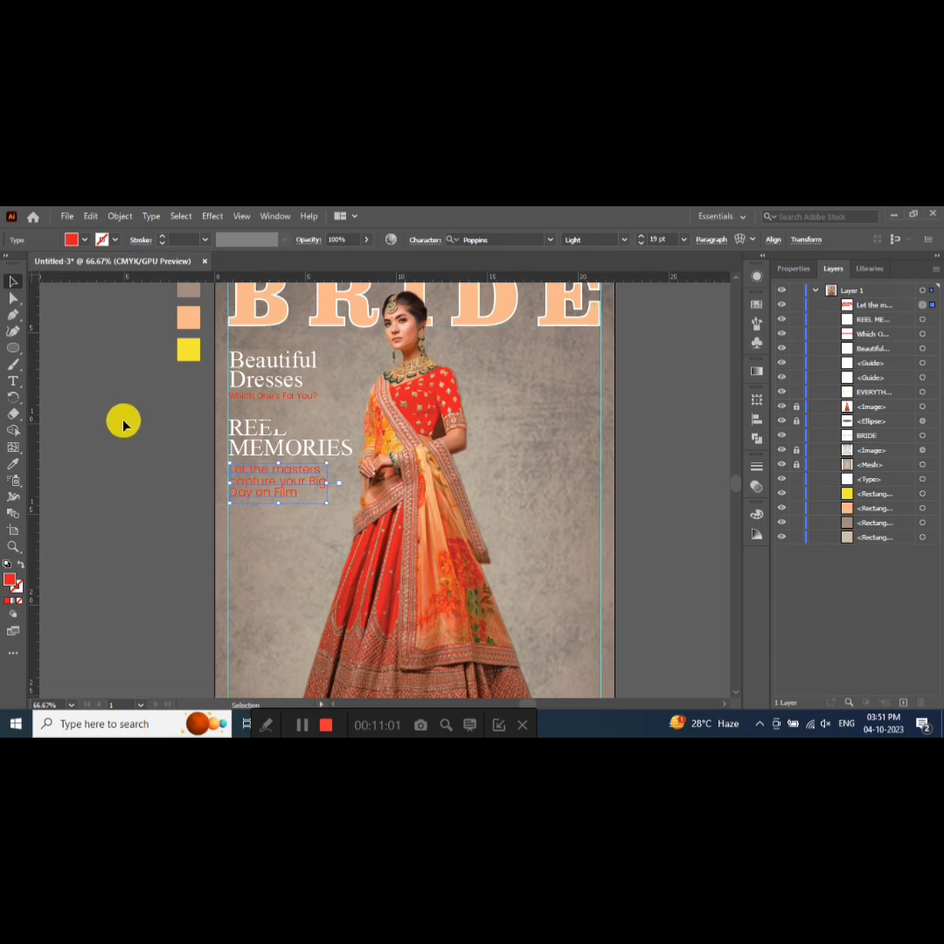
{"action": "left_click", "coordinate": [12, 284]}
{"action": "left_click", "coordinate": [255, 479]}
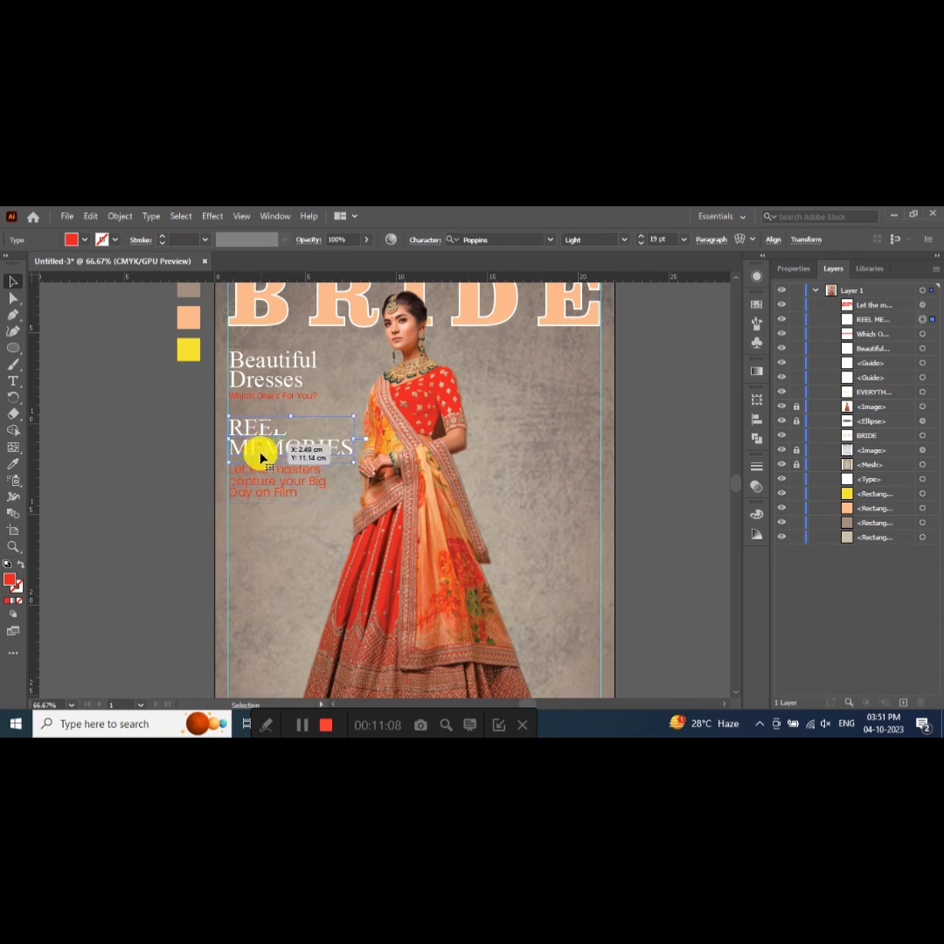
{"action": "left_click", "coordinate": [264, 456]}
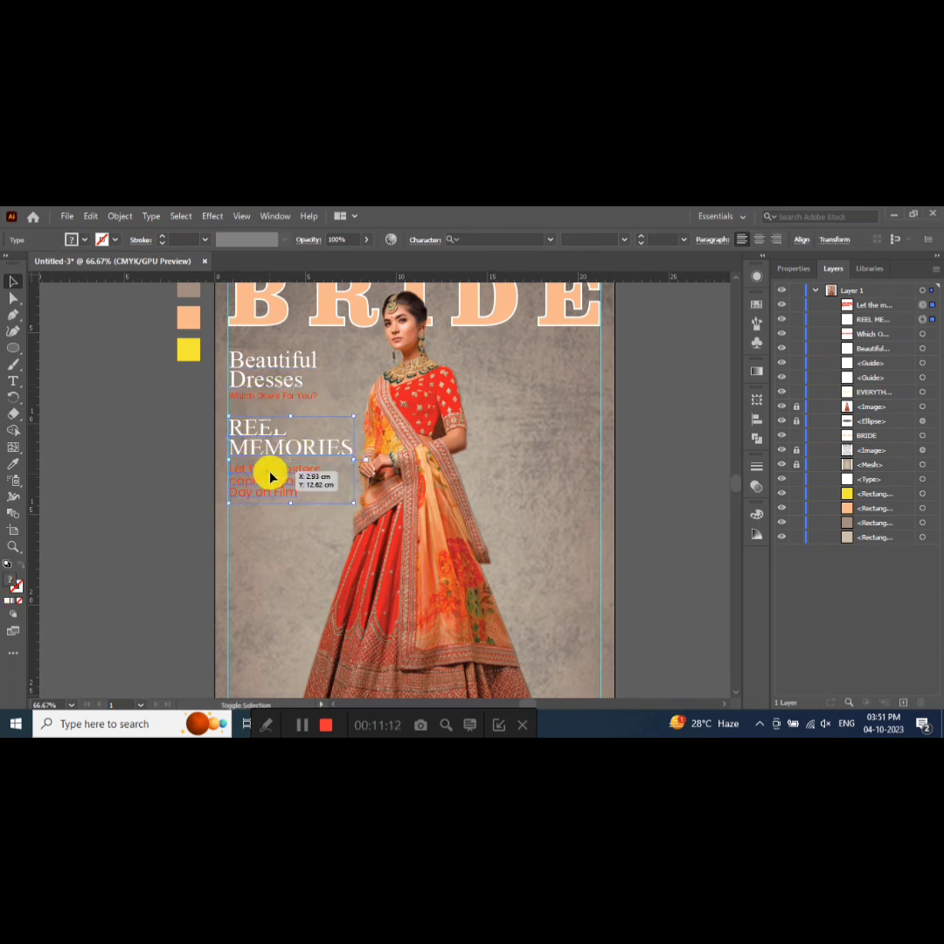
- Alt-drag a copy of REEL MEMORIES and its subline, retyping them as LOVE IS A BATTLEFIELD and TRUE LOVE CONQUERS ALL
{"action": "left_click", "coordinate": [278, 481], "text": "shift"}
{"action": "mouse_move", "coordinate": [233, 465]}
{"action": "left_mouse_down"}
{"action": "mouse_move", "coordinate": [83, 553]}
{"action": "mouse_move", "coordinate": [211, 530]}
{"action": "left_mouse_up"}
{"action": "key", "text": "t"}
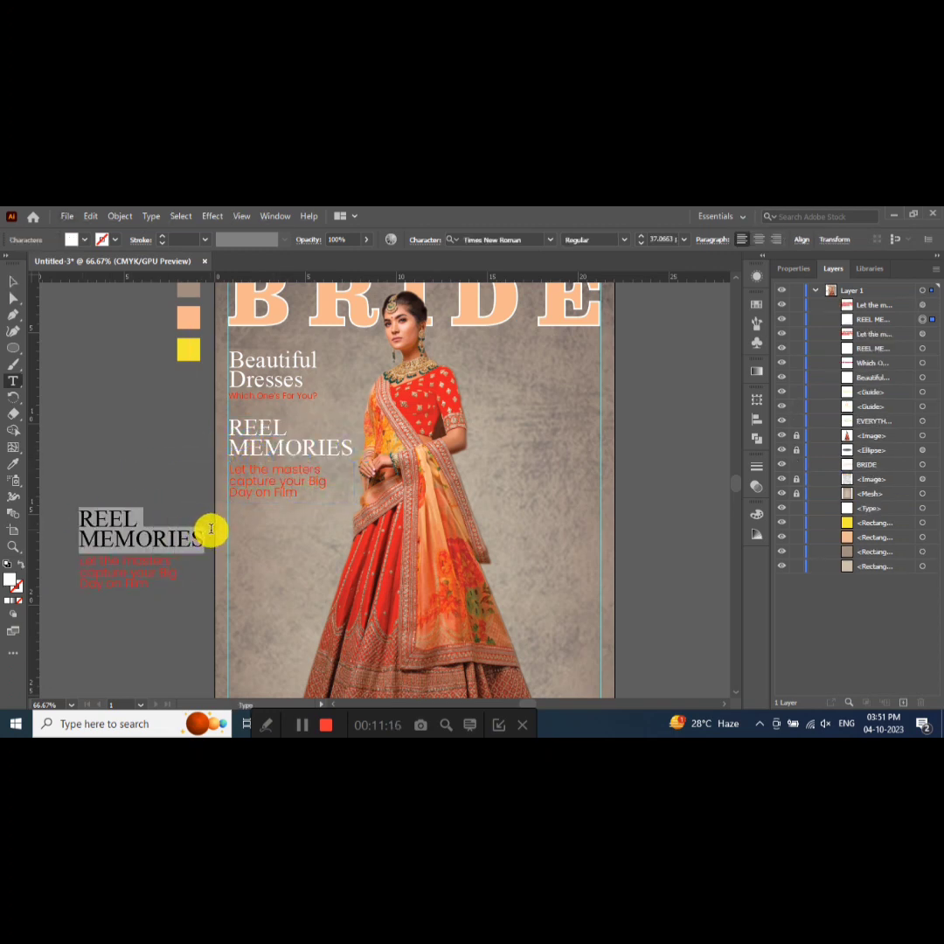
{"action": "type", "text": "LOVE IS A"}
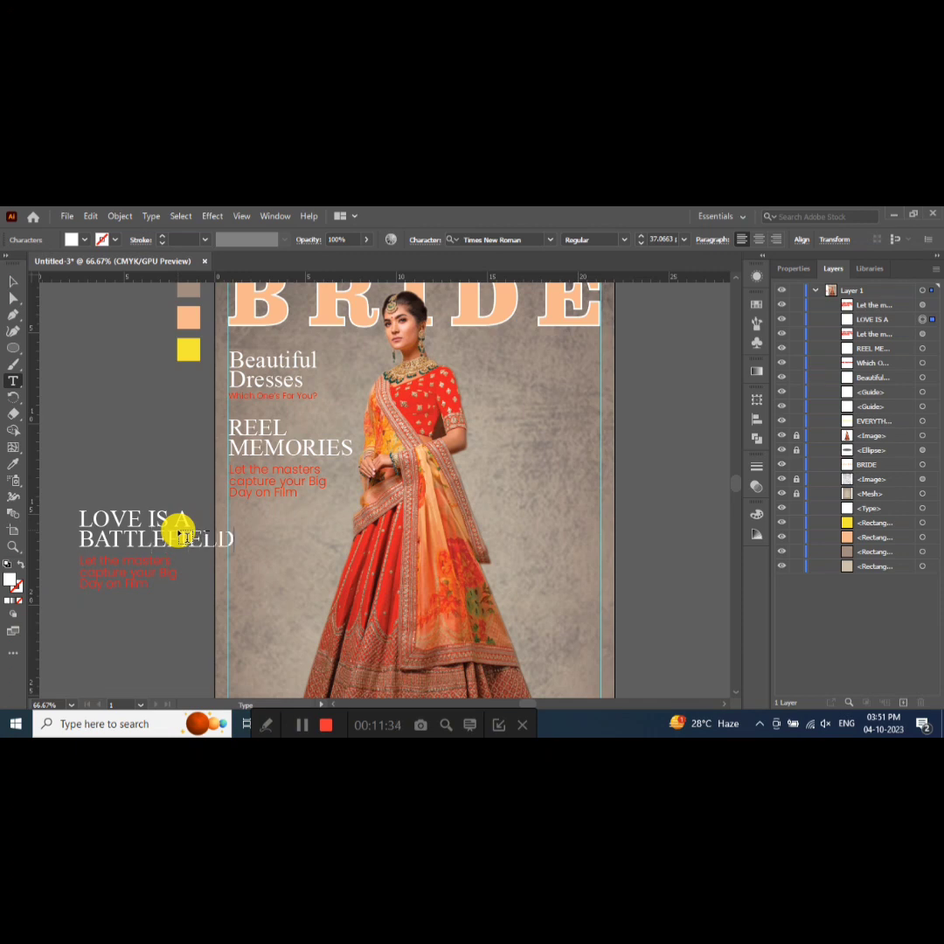
{"action": "left_click_drag", "start_coordinate": [80, 560], "coordinate": [158, 589]}
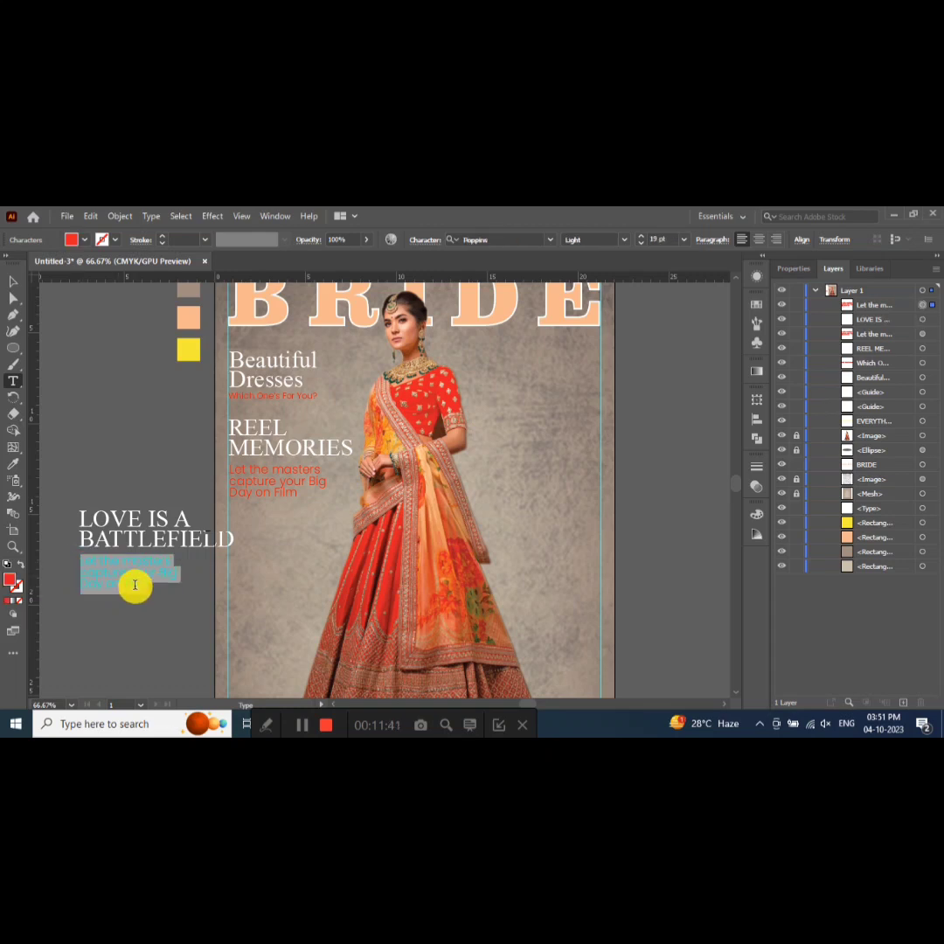
{"action": "type", "text": "TRUE LOVE CONQUERS ALL"}
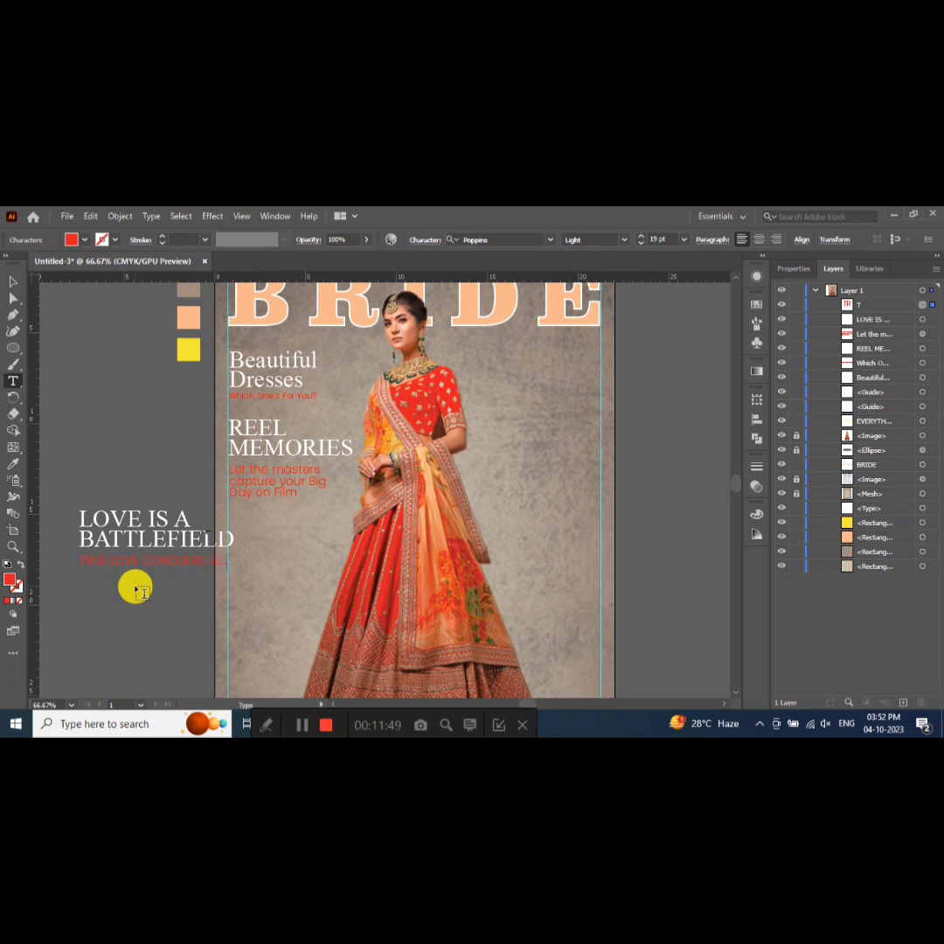
{"action": "left_click", "coordinate": [13, 282]}
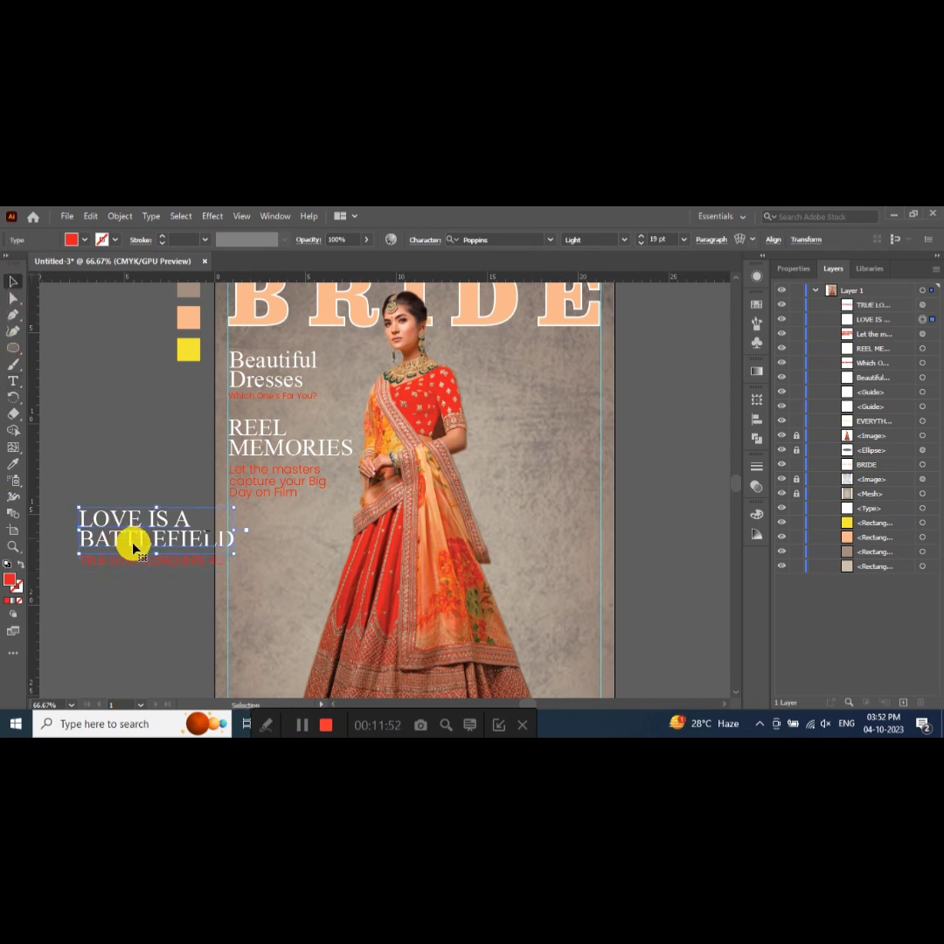
- Scale LOVE IS A BATTLEFIELD down and place it below the Let the masters subline
{"action": "left_click", "coordinate": [134, 547]}
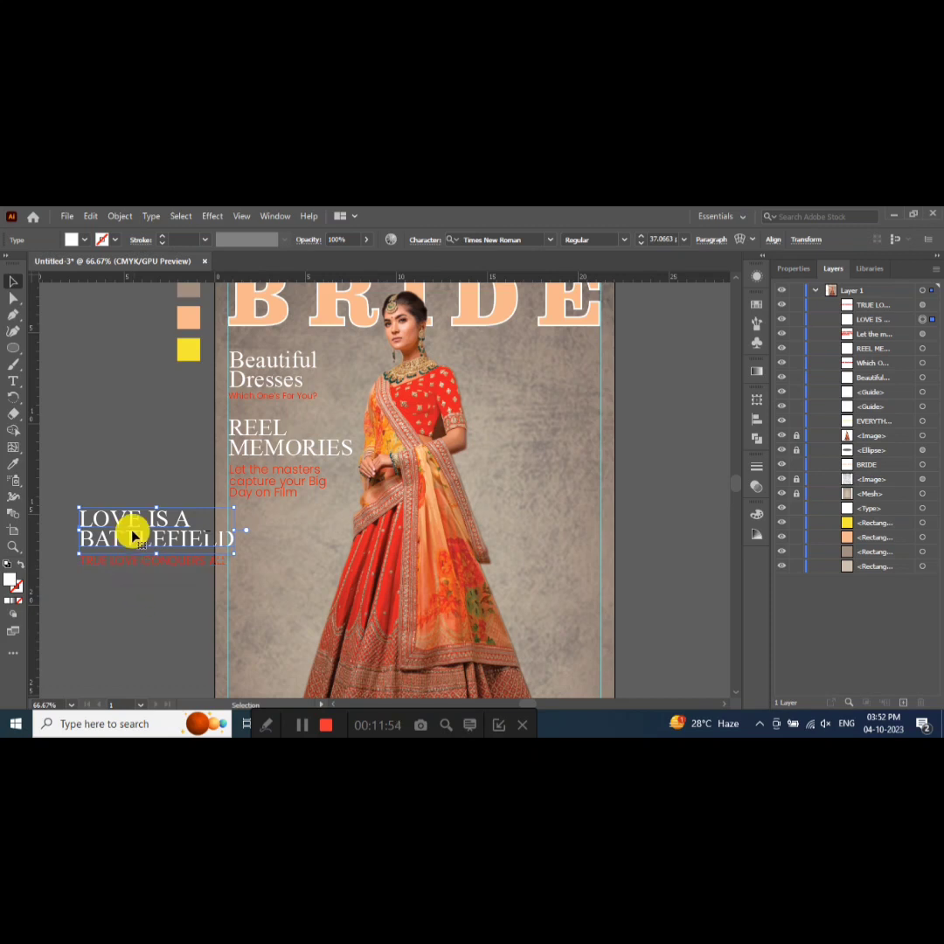
{"action": "left_click", "coordinate": [228, 553]}
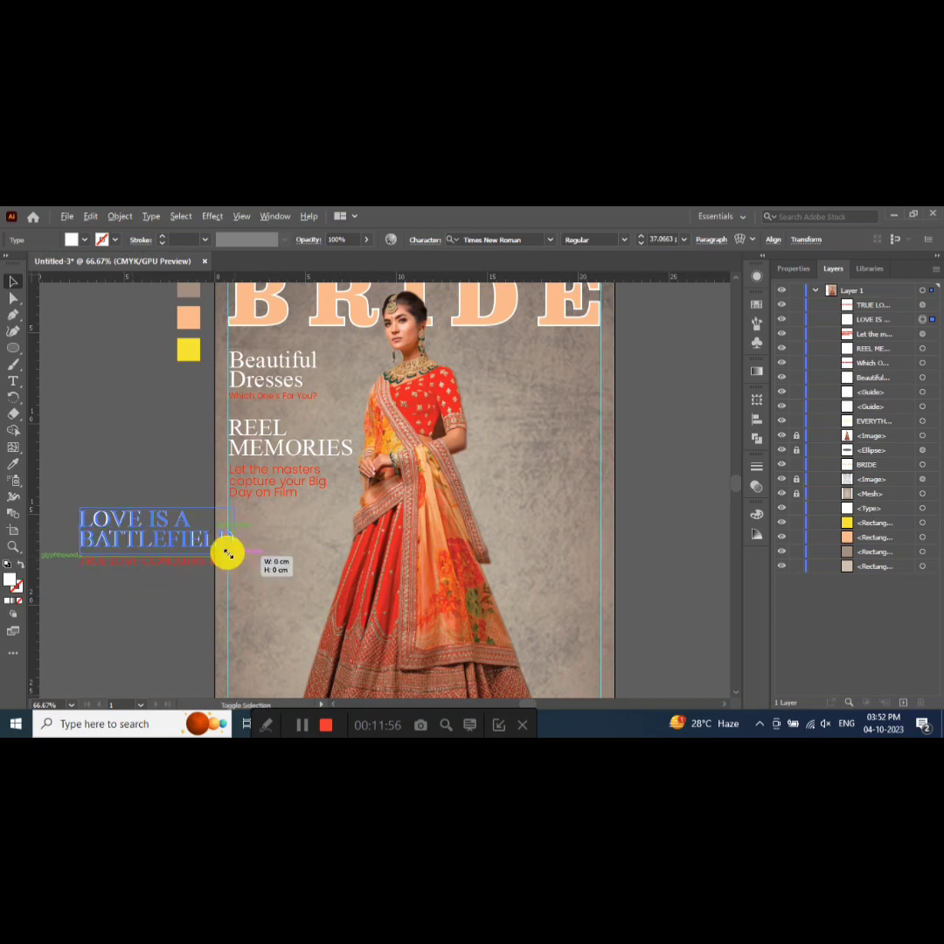
{"action": "left_click_drag", "start_coordinate": [227, 553], "coordinate": [221, 550]}
{"action": "mouse_move", "coordinate": [160, 543]}
{"action": "left_mouse_down"}
{"action": "mouse_move", "coordinate": [262, 567]}
{"action": "mouse_move", "coordinate": [297, 554]}
{"action": "left_mouse_up"}
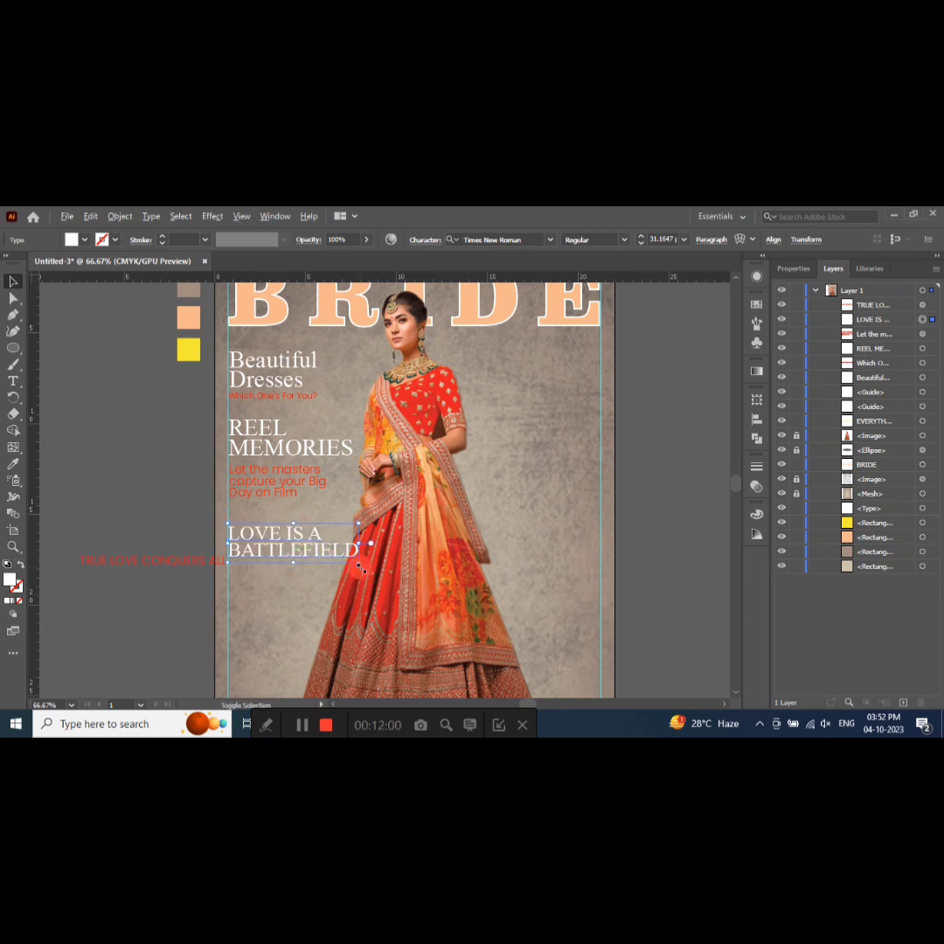
{"action": "left_click_drag", "start_coordinate": [361, 568], "coordinate": [289, 550]}
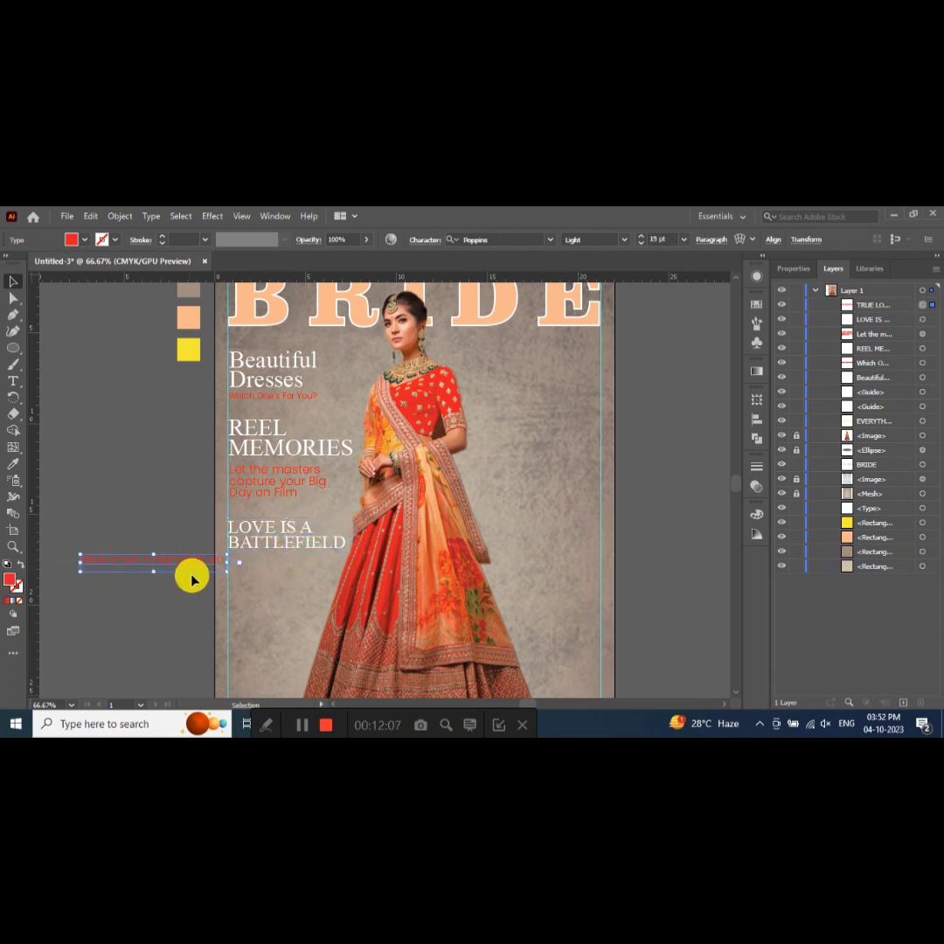
- Fit TRUE LOVE CONQUERS ALL under BATTLEFIELD, aligning the block in its final position
{"action": "left_click", "coordinate": [217, 570]}
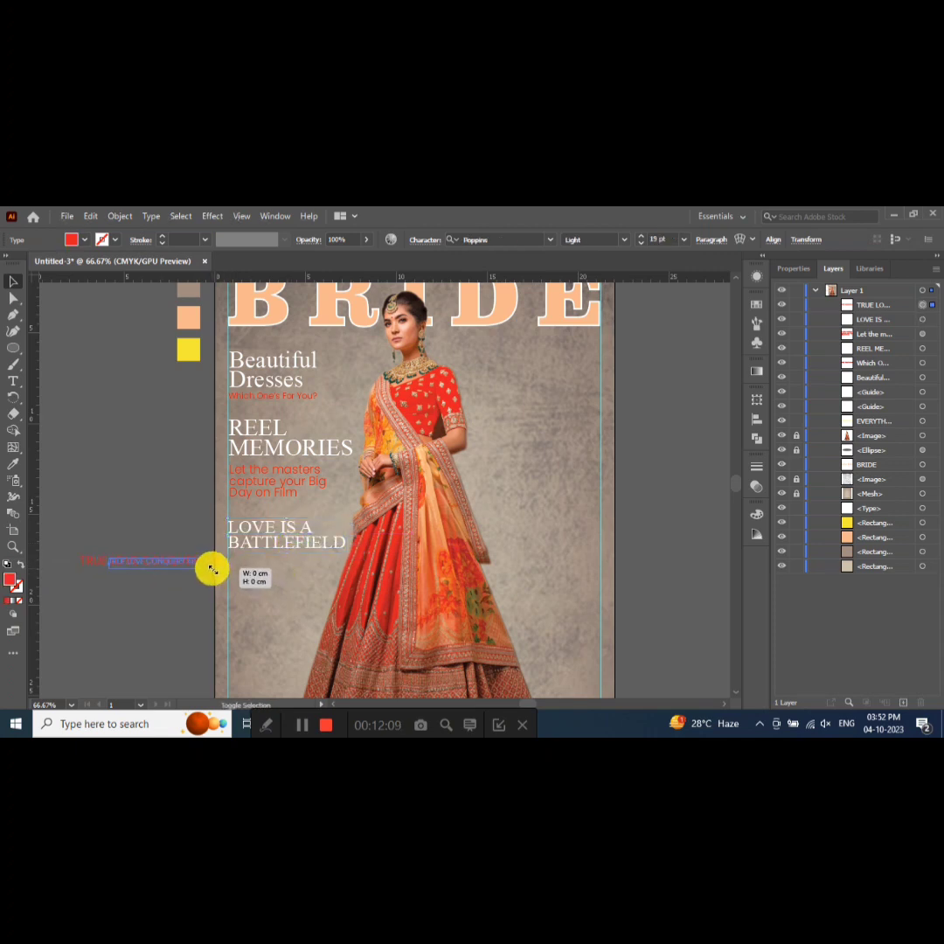
{"action": "mouse_move", "coordinate": [216, 570]}
{"action": "left_mouse_down"}
{"action": "mouse_move", "coordinate": [298, 564]}
{"action": "mouse_move", "coordinate": [266, 575]}
{"action": "left_mouse_up"}
{"action": "key", "text": "ctrl+equal"}
{"action": "key", "text": "ctrl+equal"}
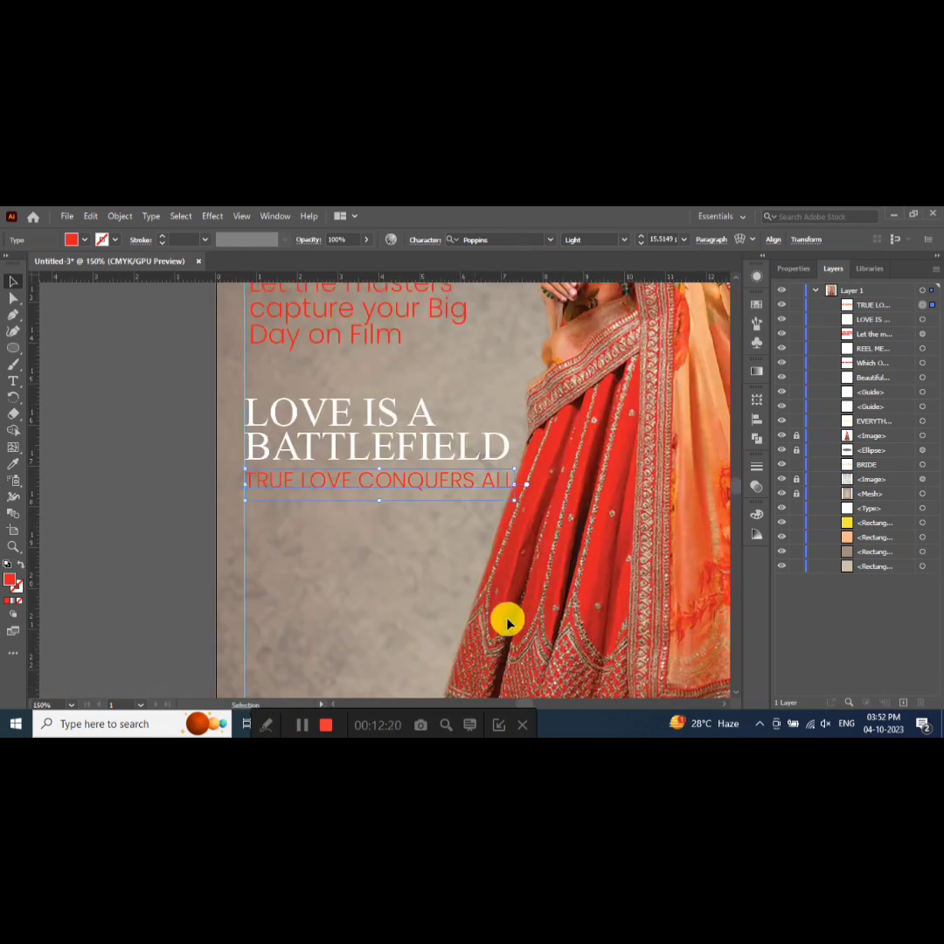
{"action": "left_click_drag", "start_coordinate": [514, 501], "coordinate": [511, 504]}
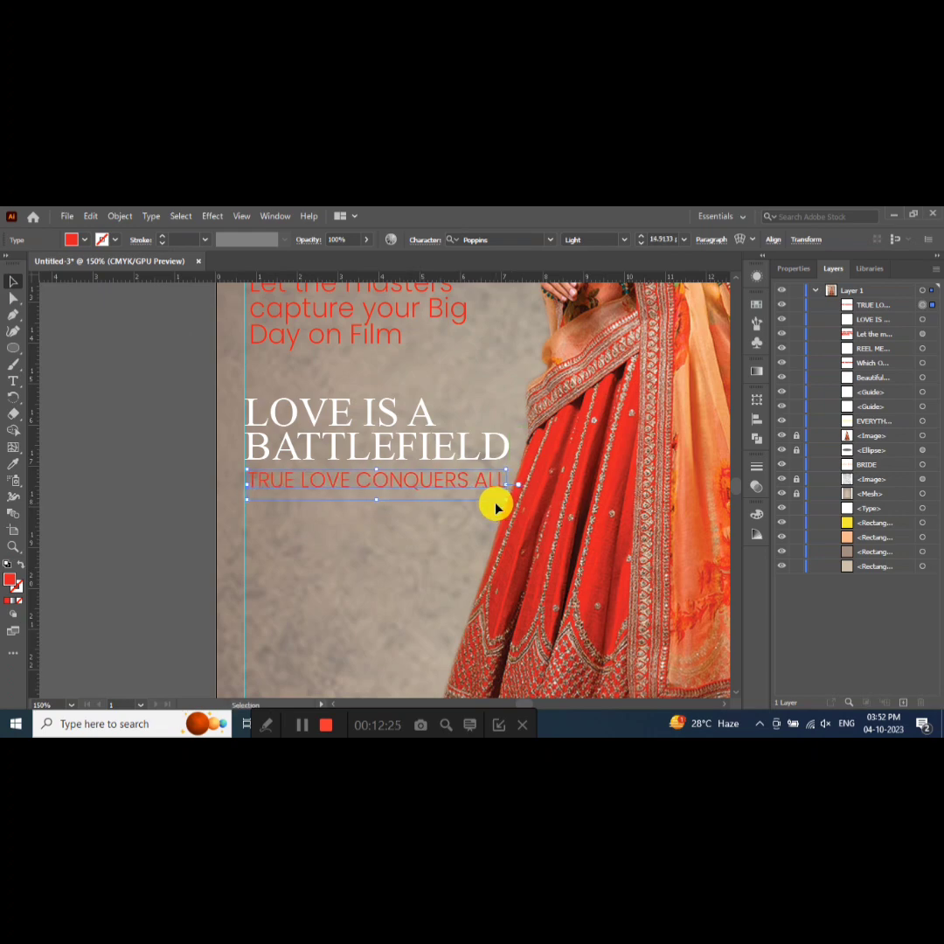
{"action": "key", "text": "Left"}
{"action": "key", "text": "Left"}
{"action": "key", "text": "Left"}
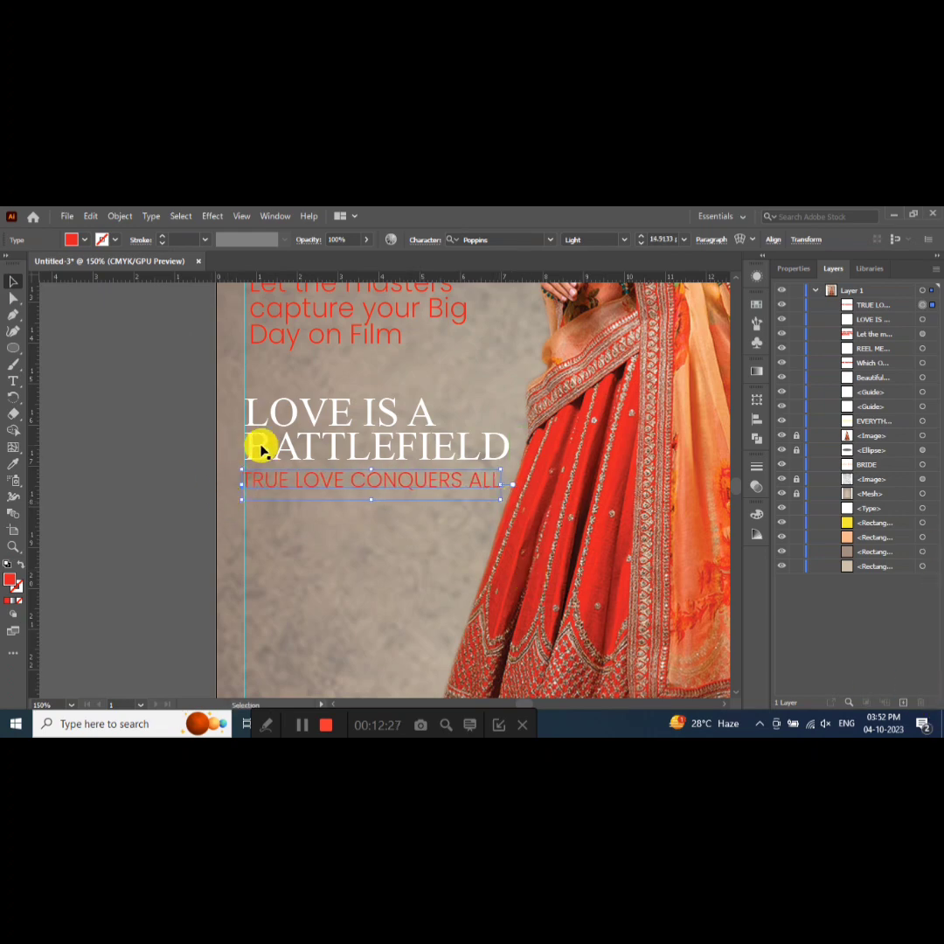
{"action": "left_click", "coordinate": [333, 451]}
{"action": "key", "text": "ctrl+minus"}
{"action": "key", "text": "ctrl+minus"}
{"action": "key", "text": "ctrl+minus"}
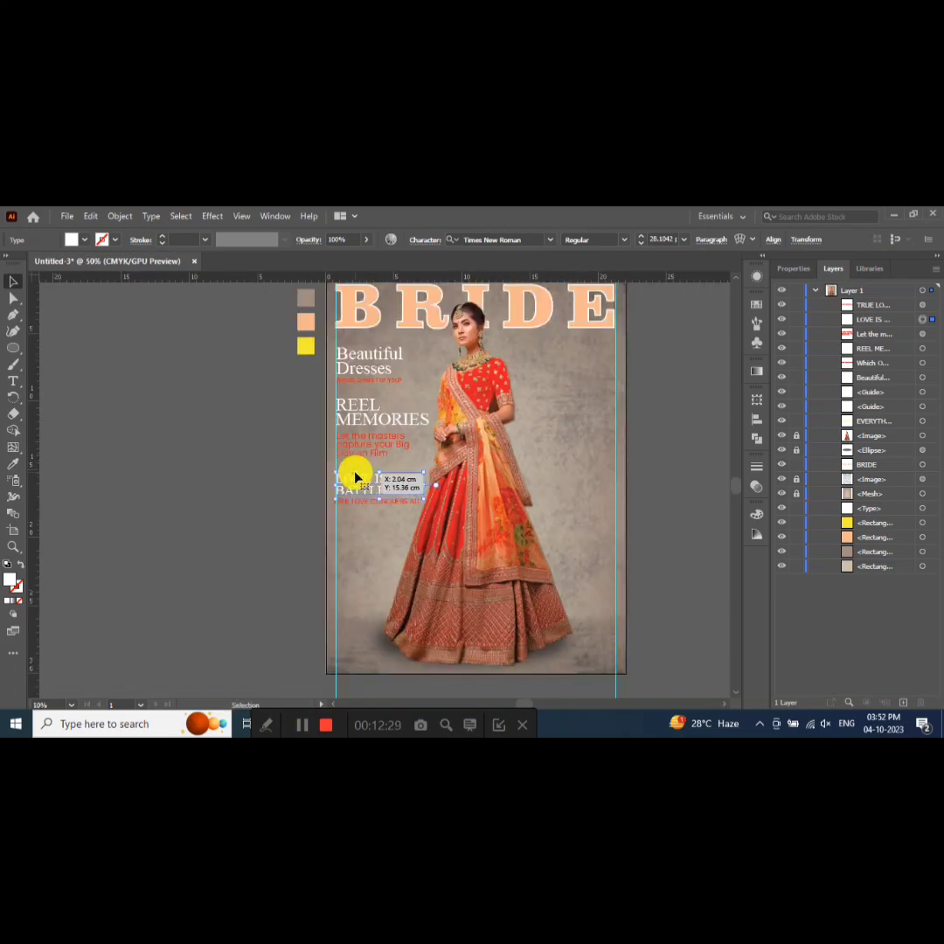
{"action": "mouse_move", "coordinate": [499, 482]}
{"action": "left_mouse_down"}
{"action": "mouse_move", "coordinate": [418, 488]}
{"action": "mouse_move", "coordinate": [352, 421]}
{"action": "left_mouse_up"}
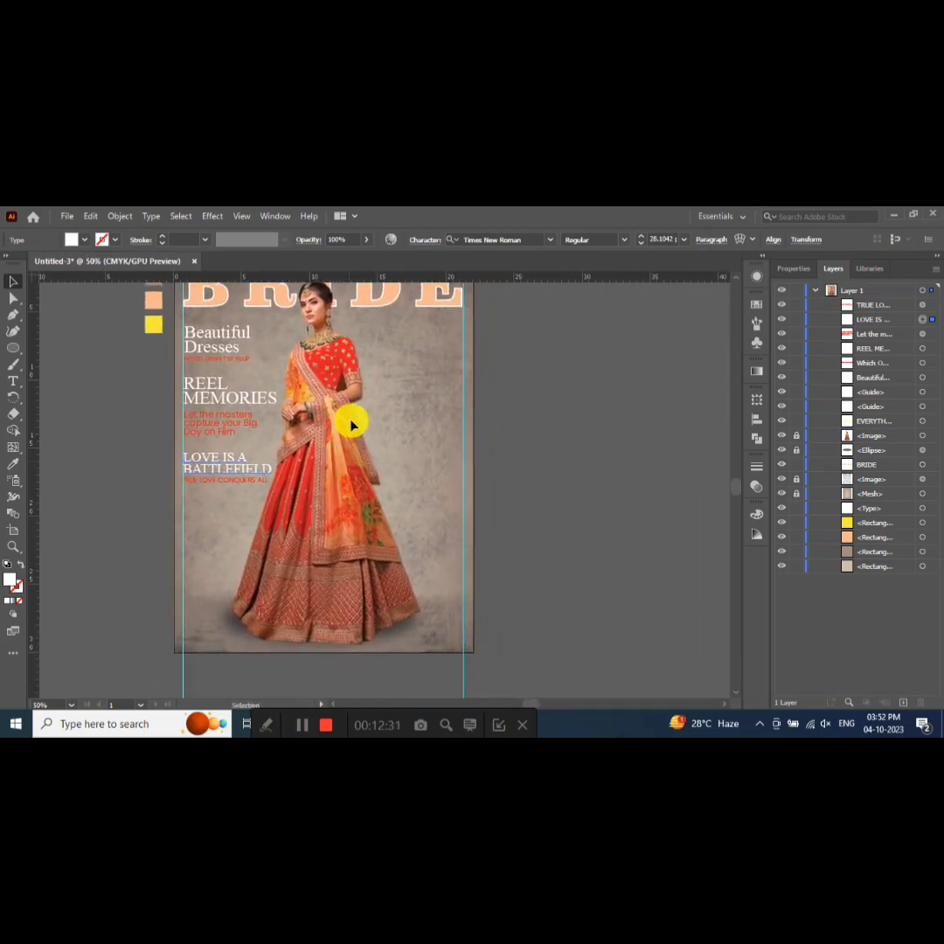
{"action": "mouse_move", "coordinate": [200, 461]}
{"action": "left_mouse_down"}
{"action": "mouse_move", "coordinate": [206, 483]}
{"action": "mouse_move", "coordinate": [213, 464]}
{"action": "mouse_move", "coordinate": [100, 539]}
{"action": "left_mouse_up"}
- Retype the off-cover LOVE IS A BATTLEFIELD copy as SURPRISING WAY TO SAVE ON YOUR RECEPTION
{"action": "left_click", "coordinate": [206, 483], "text": "shift"}
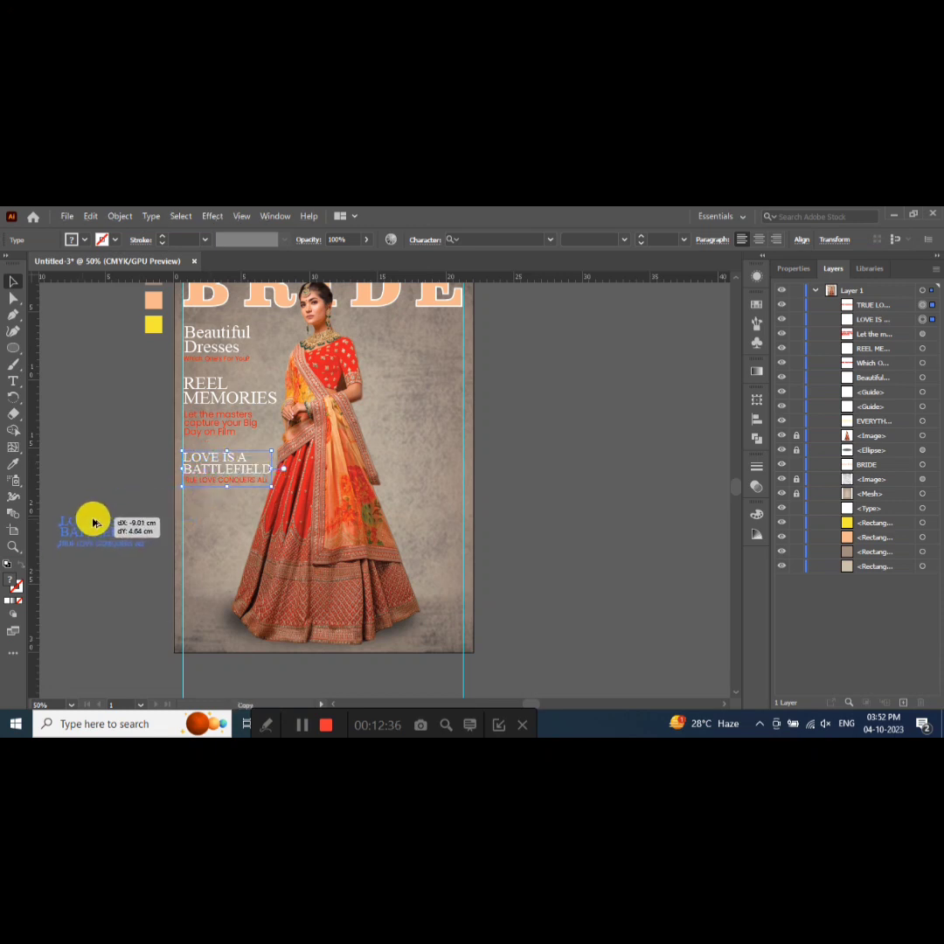
{"action": "left_click", "coordinate": [98, 534]}
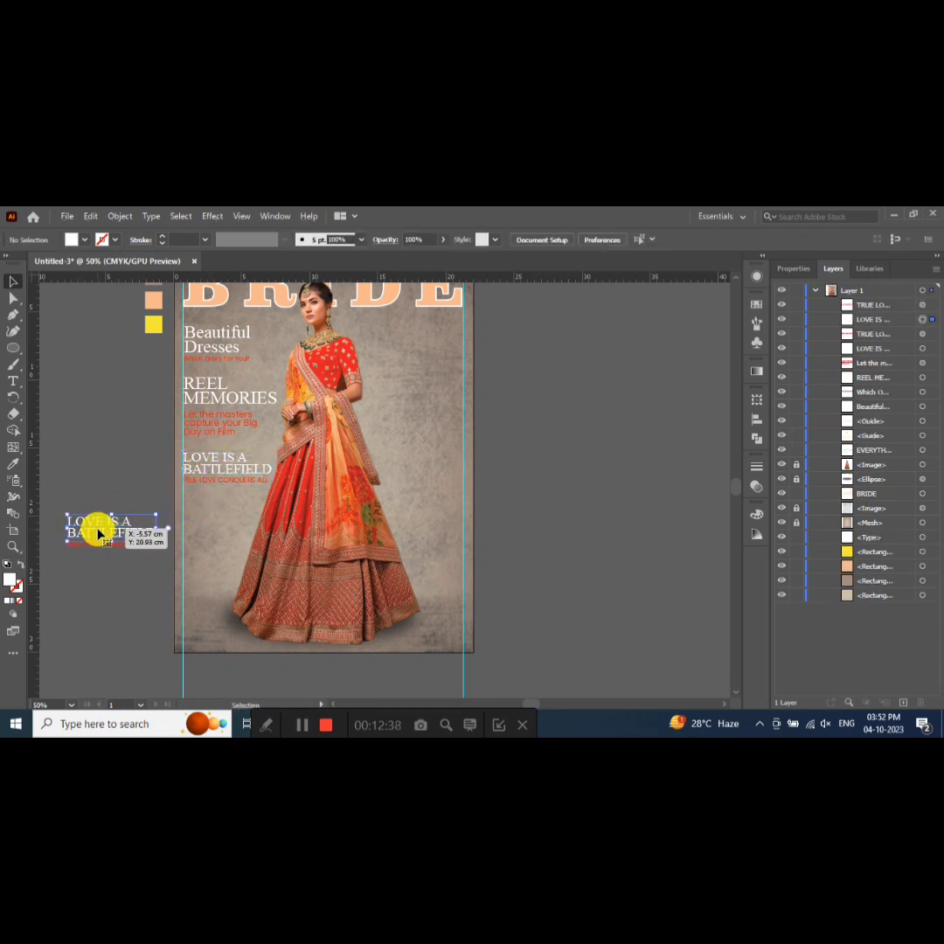
{"action": "key", "text": "t"}
{"action": "left_click", "coordinate": [148, 523]}
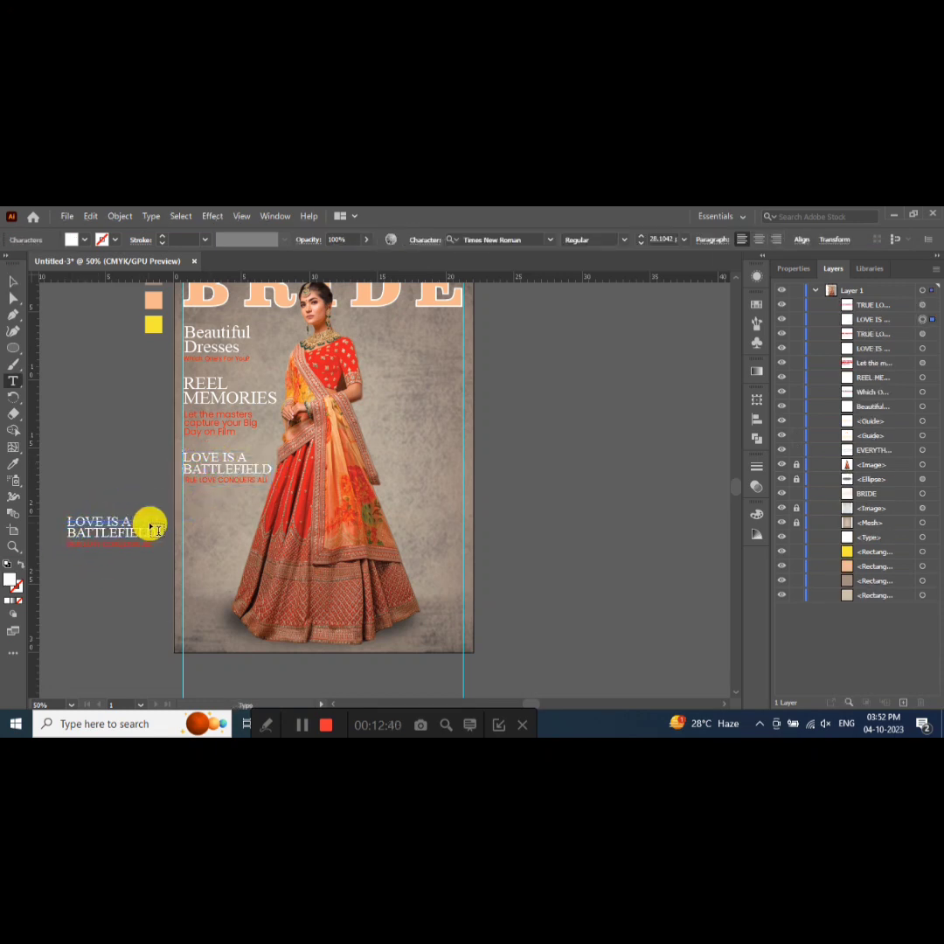
{"action": "left_click", "coordinate": [13, 280]}
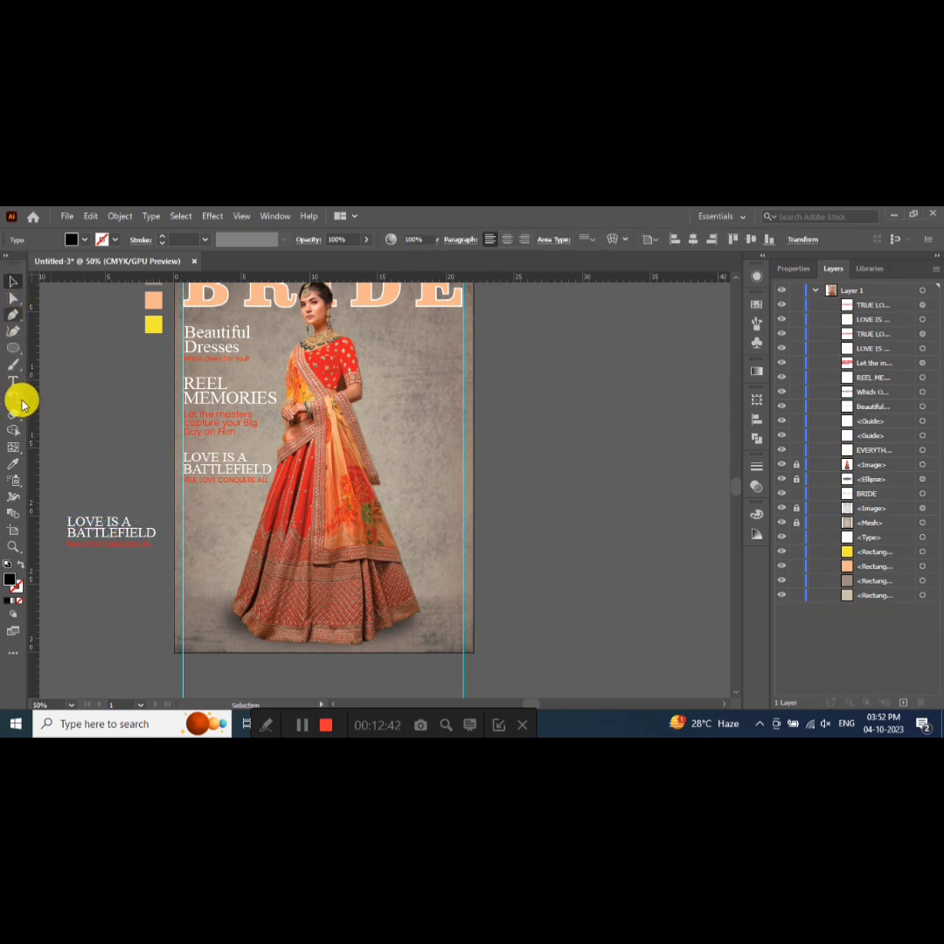
{"action": "left_click", "coordinate": [108, 525]}
{"action": "double_click", "coordinate": [68, 522]}
{"action": "left_click_drag", "start_coordinate": [67, 521], "coordinate": [165, 523]}
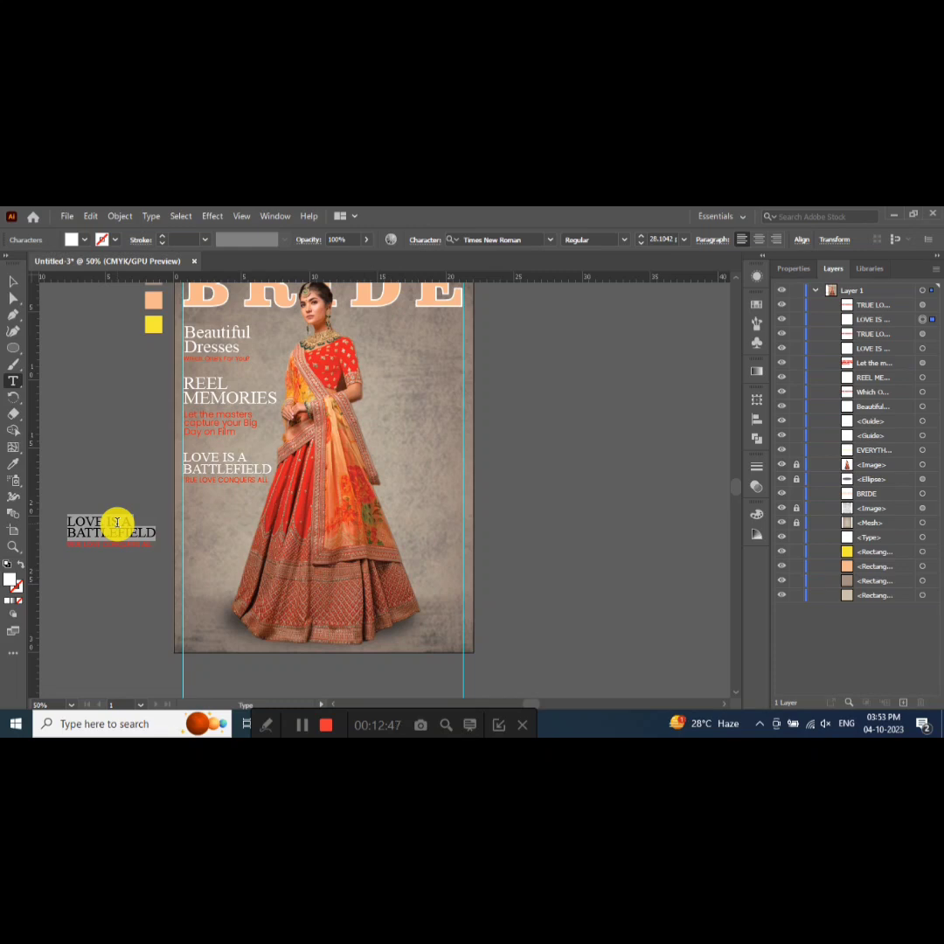
{"action": "type", "text": "su"}
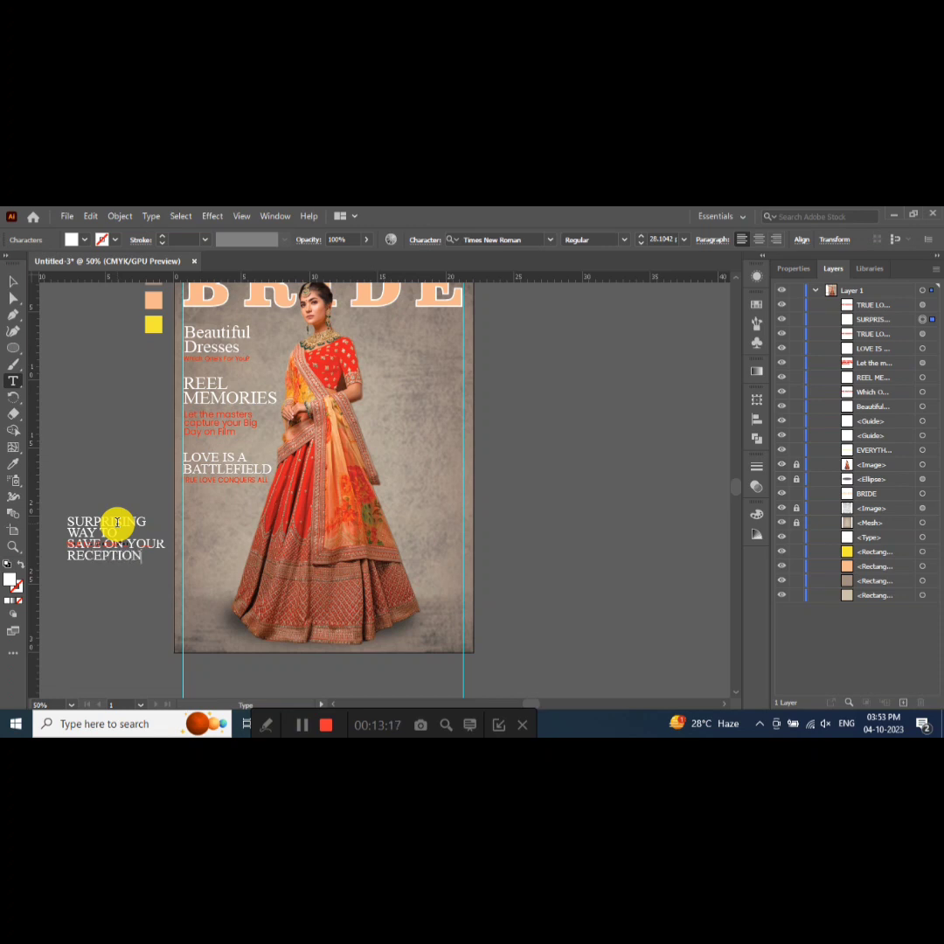
{"action": "left_click", "coordinate": [13, 280]}
{"action": "mouse_move", "coordinate": [115, 507]}
{"action": "left_mouse_down"}
{"action": "mouse_move", "coordinate": [107, 430]}
{"action": "mouse_move", "coordinate": [112, 528]}
{"action": "left_mouse_up"}
{"action": "left_click", "coordinate": [97, 548]}
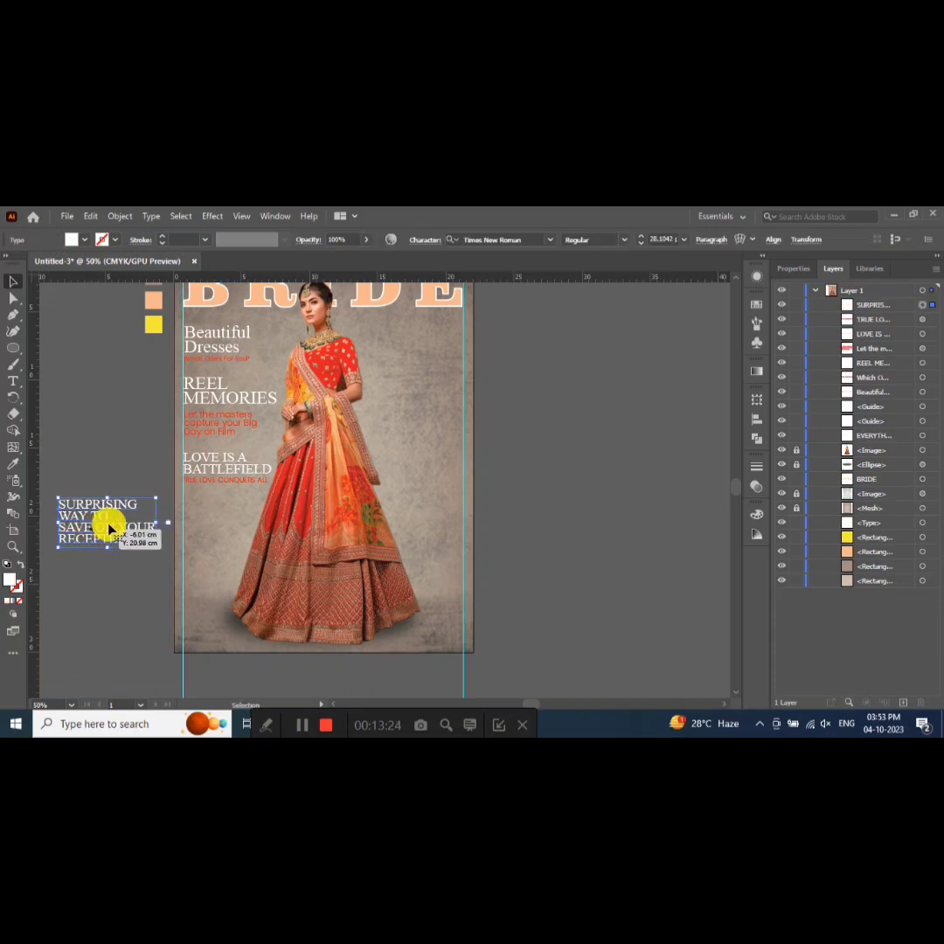
- Color the words TO SAVE ON YOUR RECEPTION red E21F26, matching TRUE LOVE CONQUERS ALL
{"action": "left_click", "coordinate": [220, 480]}
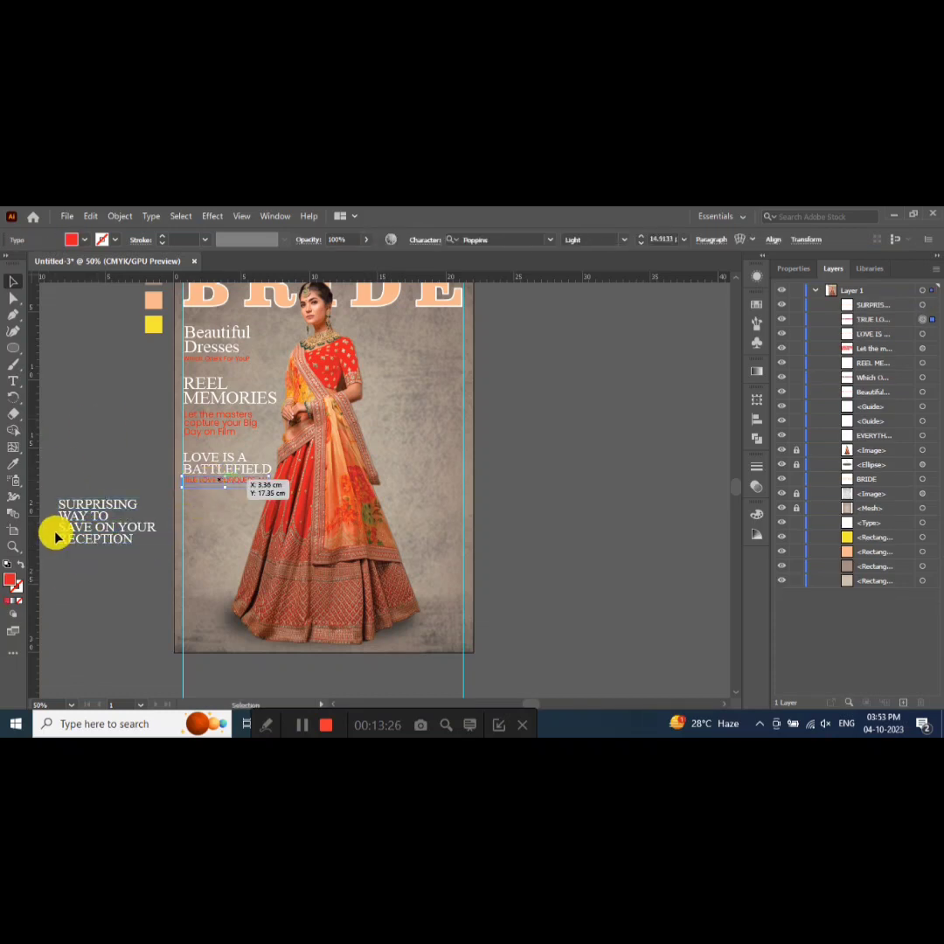
{"action": "left_click", "coordinate": [71, 239]}
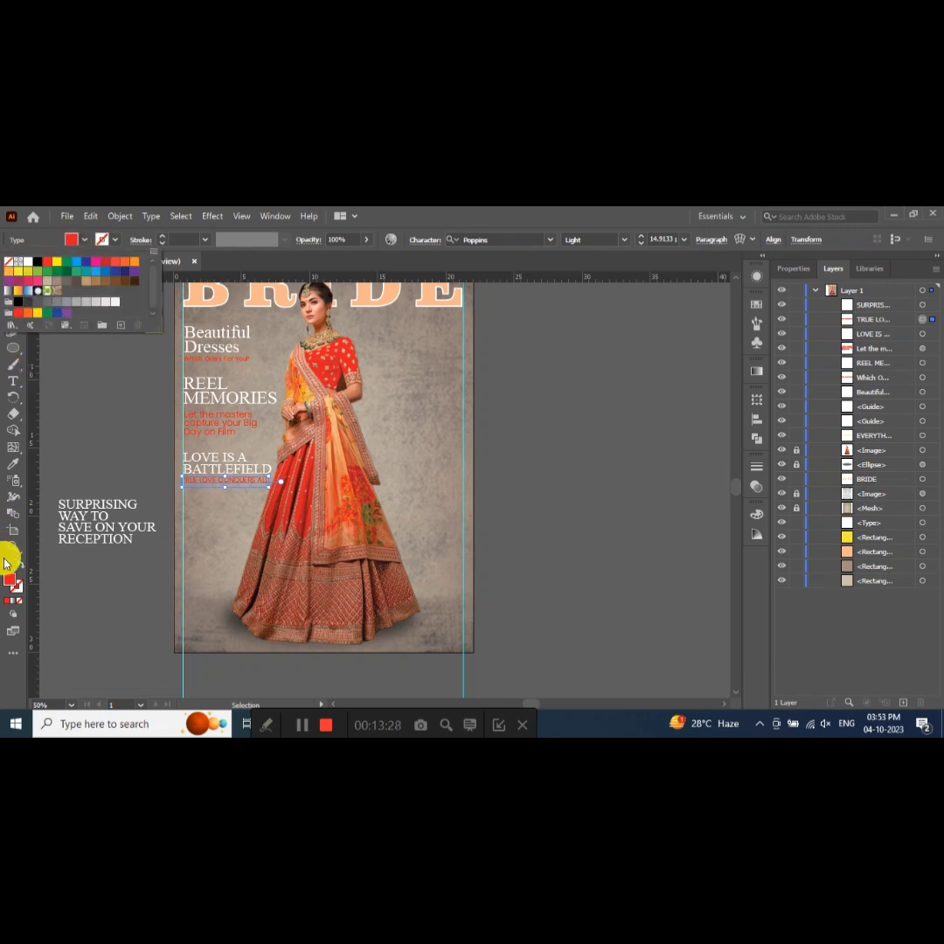
{"action": "left_click", "coordinate": [11, 577]}
{"action": "double_click", "coordinate": [10, 577]}
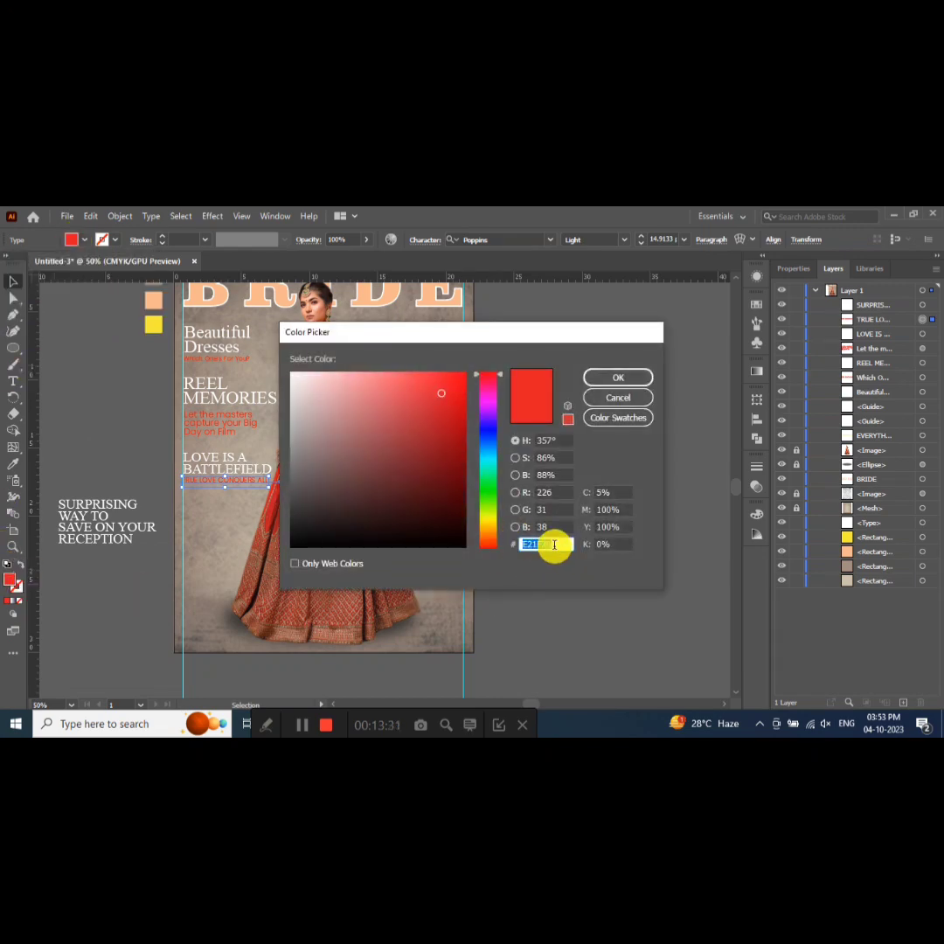
{"action": "key", "text": "Return"}
{"action": "left_click_drag", "start_coordinate": [89, 509], "coordinate": [141, 543]}
{"action": "double_click", "coordinate": [96, 516]}
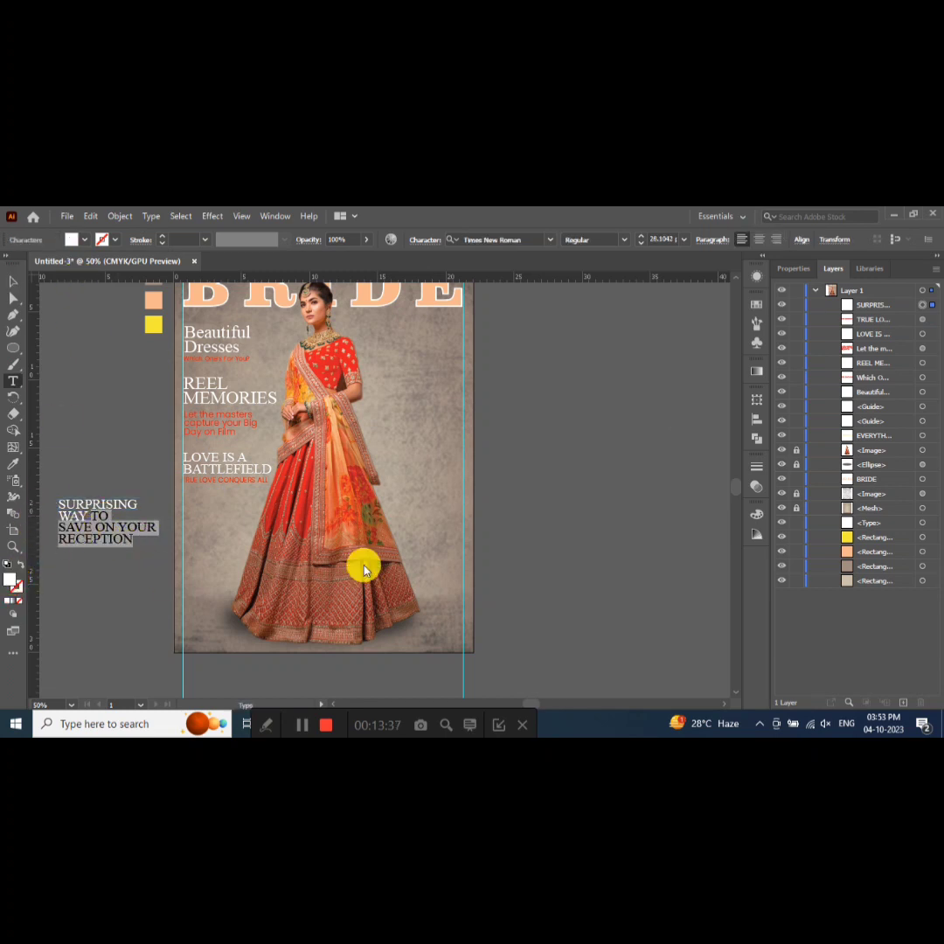
{"action": "type", "text": "E21F26"}
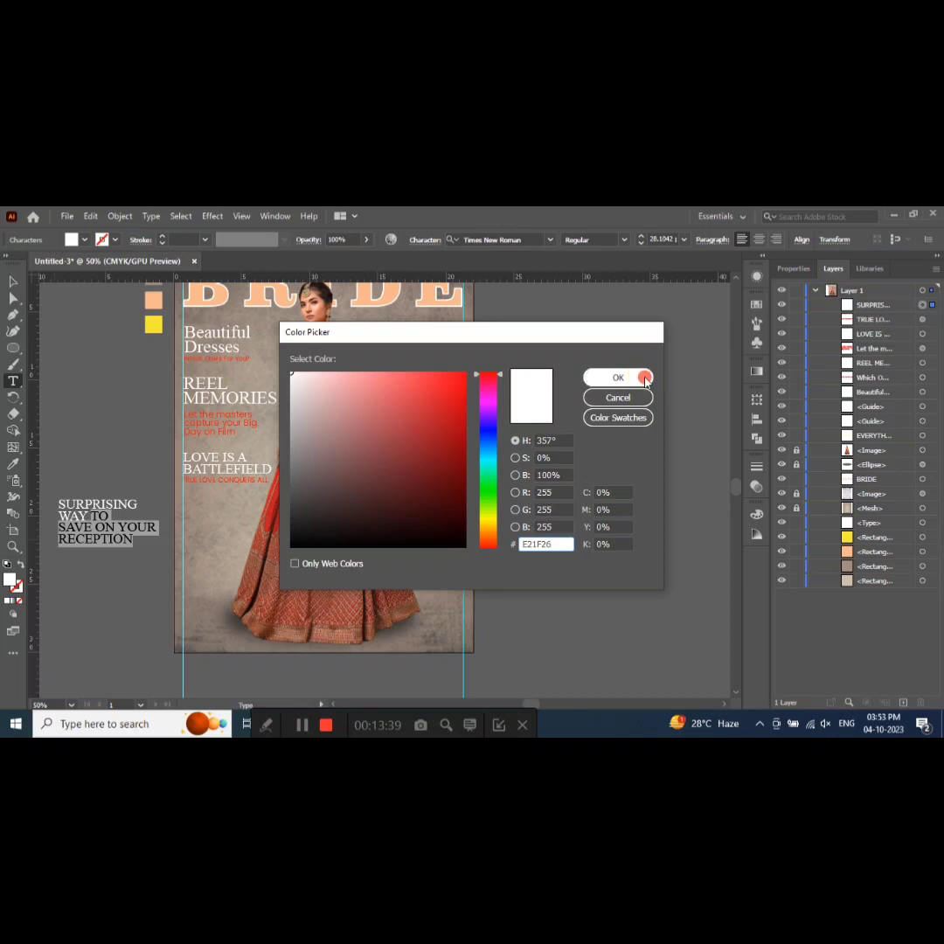
{"action": "left_click", "coordinate": [618, 377]}
- Move the SURPRISING WAY headline onto the cover below LOVE IS A BATTLEFIELD
{"action": "left_click", "coordinate": [13, 282]}
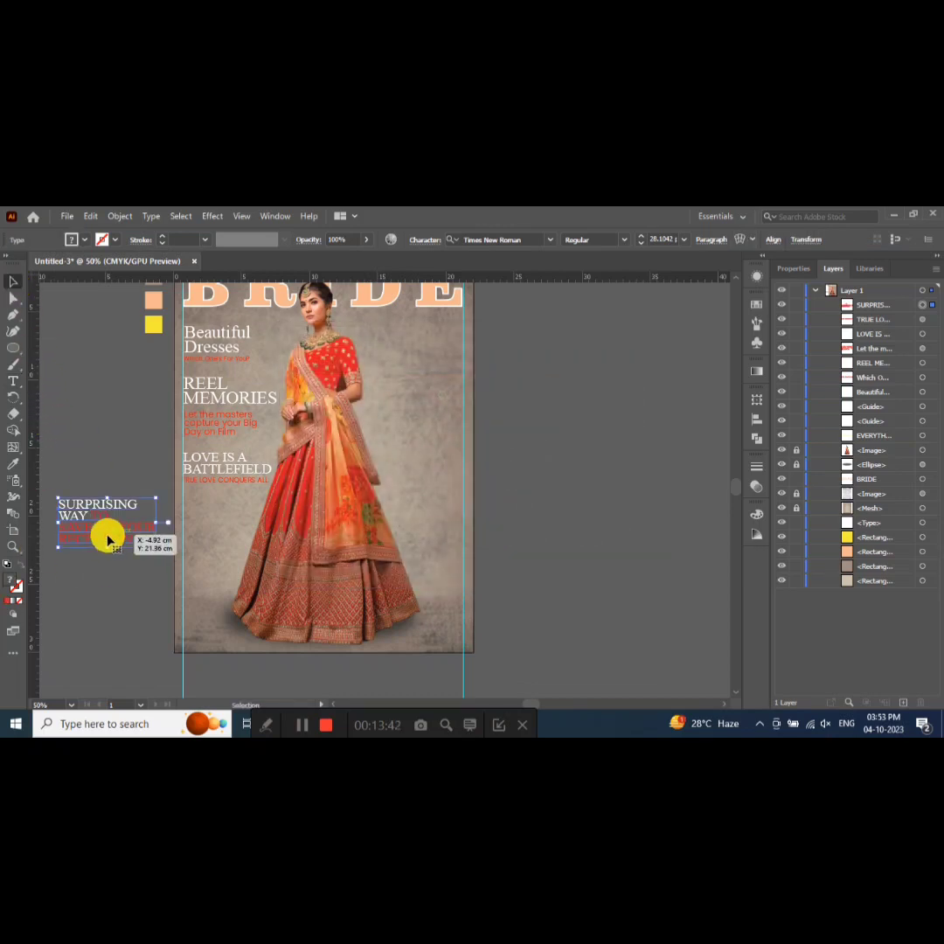
{"action": "left_click_drag", "start_coordinate": [109, 540], "coordinate": [242, 548]}
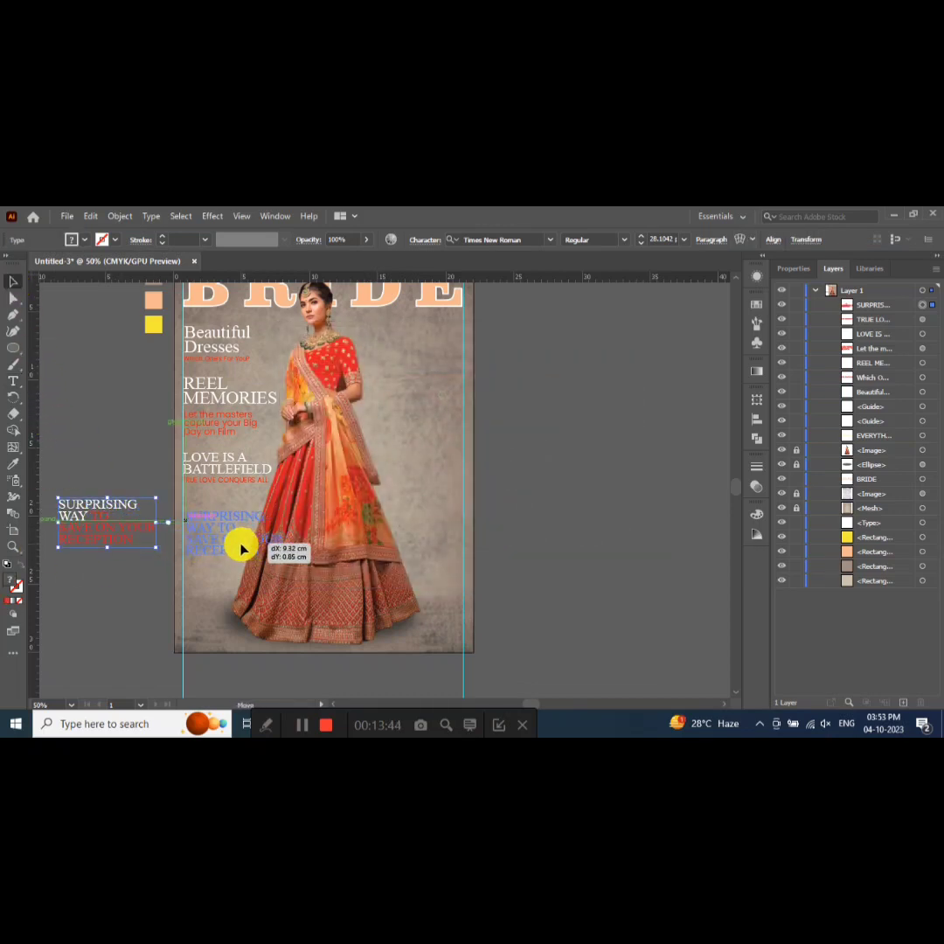
{"action": "mouse_move", "coordinate": [242, 552]}
{"action": "left_mouse_down"}
{"action": "mouse_move", "coordinate": [231, 531]}
{"action": "mouse_move", "coordinate": [208, 526]}
{"action": "left_mouse_up"}
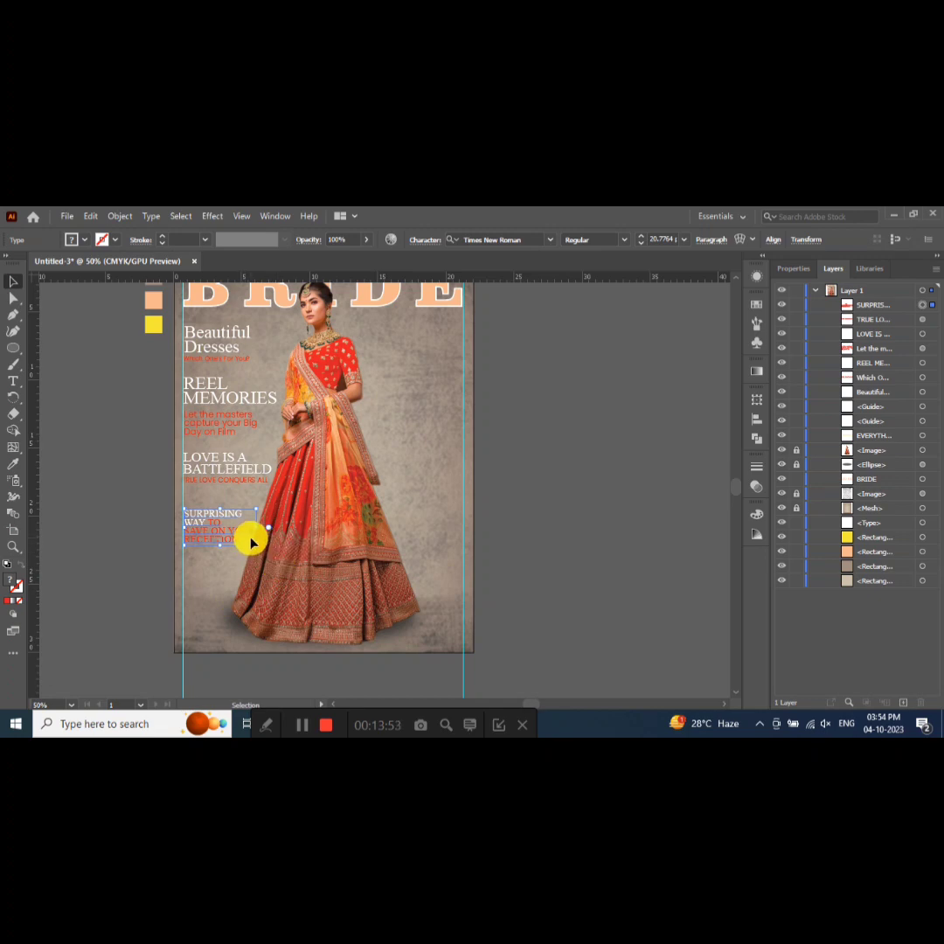
{"action": "left_click_drag", "start_coordinate": [238, 530], "coordinate": [225, 548]}
- Shrink the SURPRISING WAY headline slightly and shift it down-left
{"action": "key", "text": "ctrl+plus"}
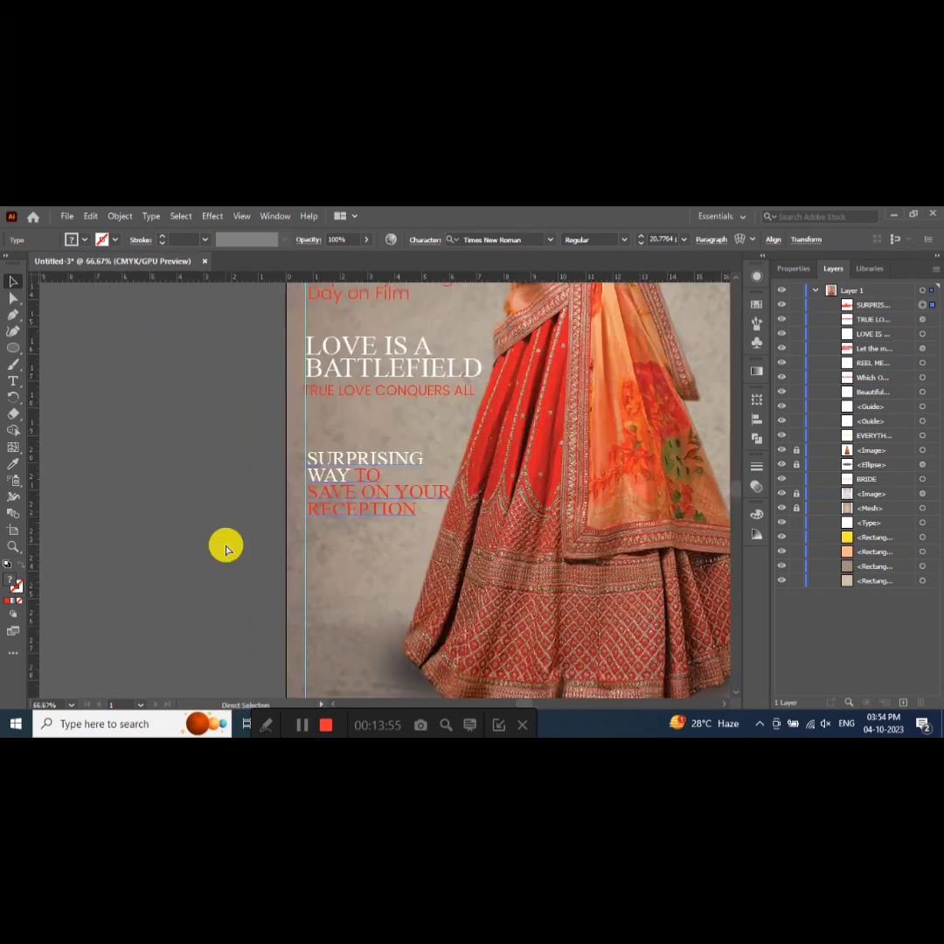
{"action": "left_click", "coordinate": [442, 511]}
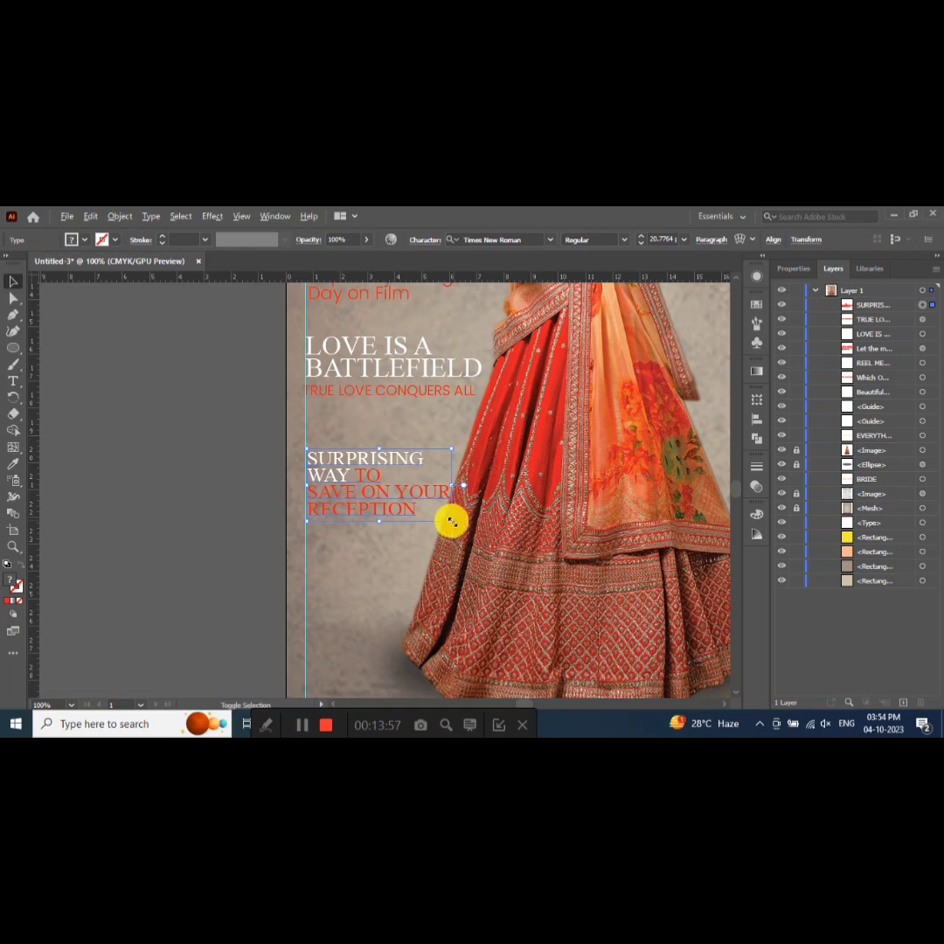
{"action": "left_click_drag", "start_coordinate": [450, 522], "coordinate": [445, 518]}
{"action": "mouse_move", "coordinate": [392, 489]}
{"action": "left_mouse_down"}
{"action": "mouse_move", "coordinate": [367, 511]}
{"action": "mouse_move", "coordinate": [263, 491]}
{"action": "left_mouse_up"}
{"action": "key", "text": "ctrl+minus"}
{"action": "key", "text": "ctrl+minus"}
{"action": "key", "text": "ctrl+minus"}
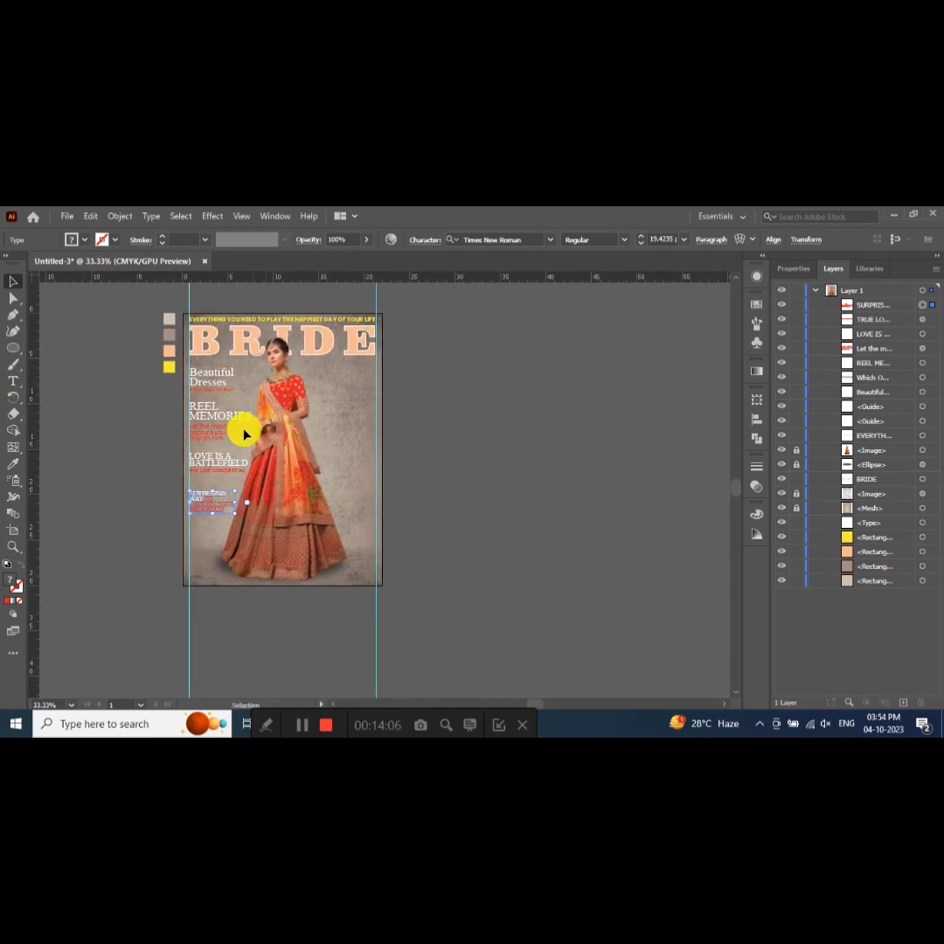
- Alt-drag a copy of Beautiful Dresses to the cover's right edge below BRIDE
{"action": "left_click", "coordinate": [209, 385]}
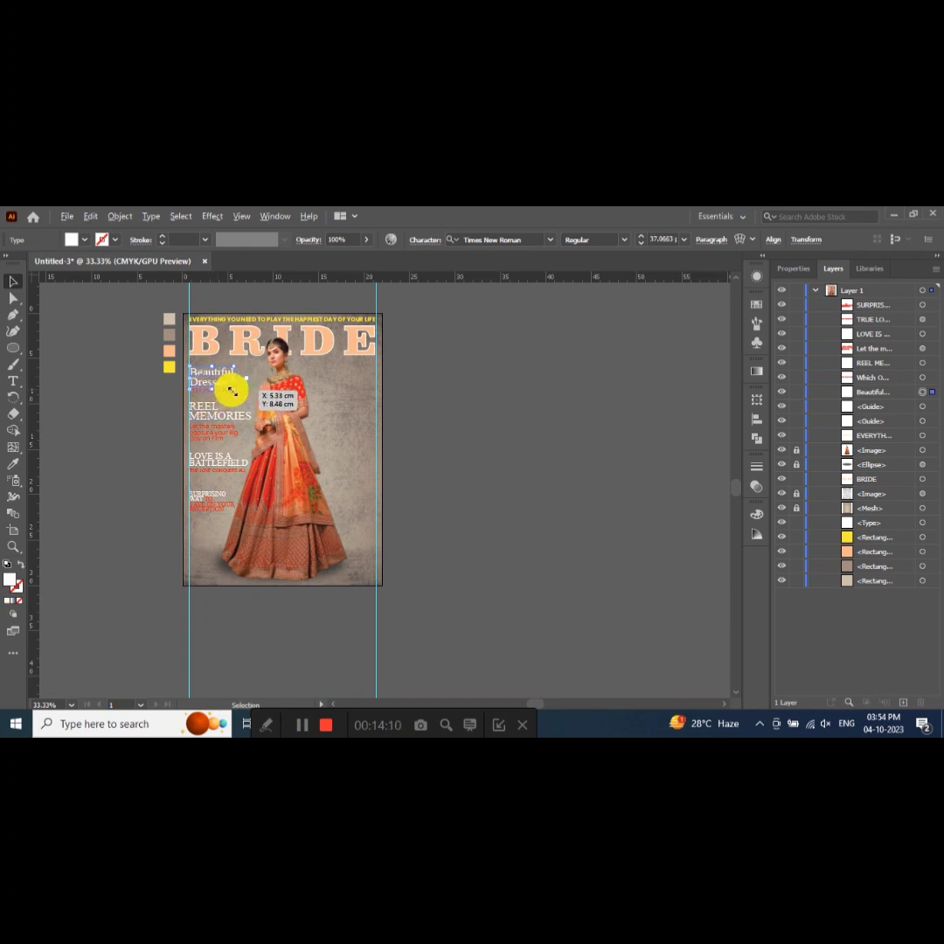
{"action": "key", "text": "ctrl+equal"}
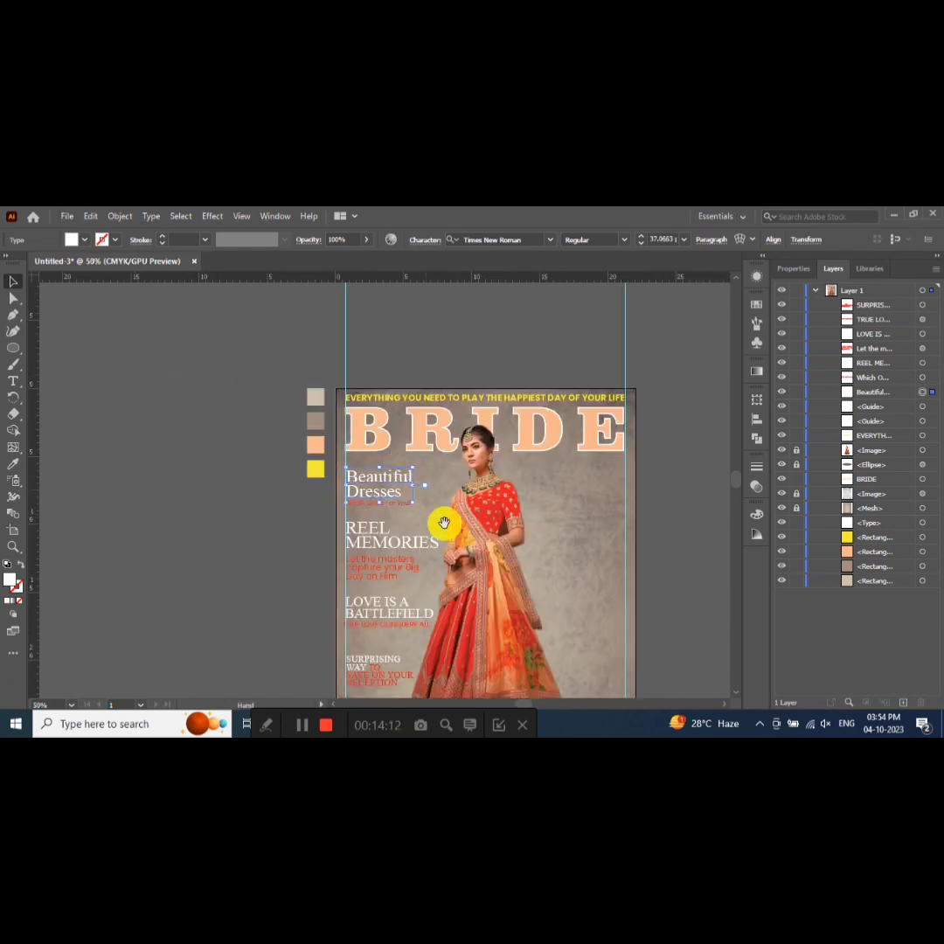
{"action": "left_click_drag", "start_coordinate": [444, 523], "coordinate": [130, 421]}
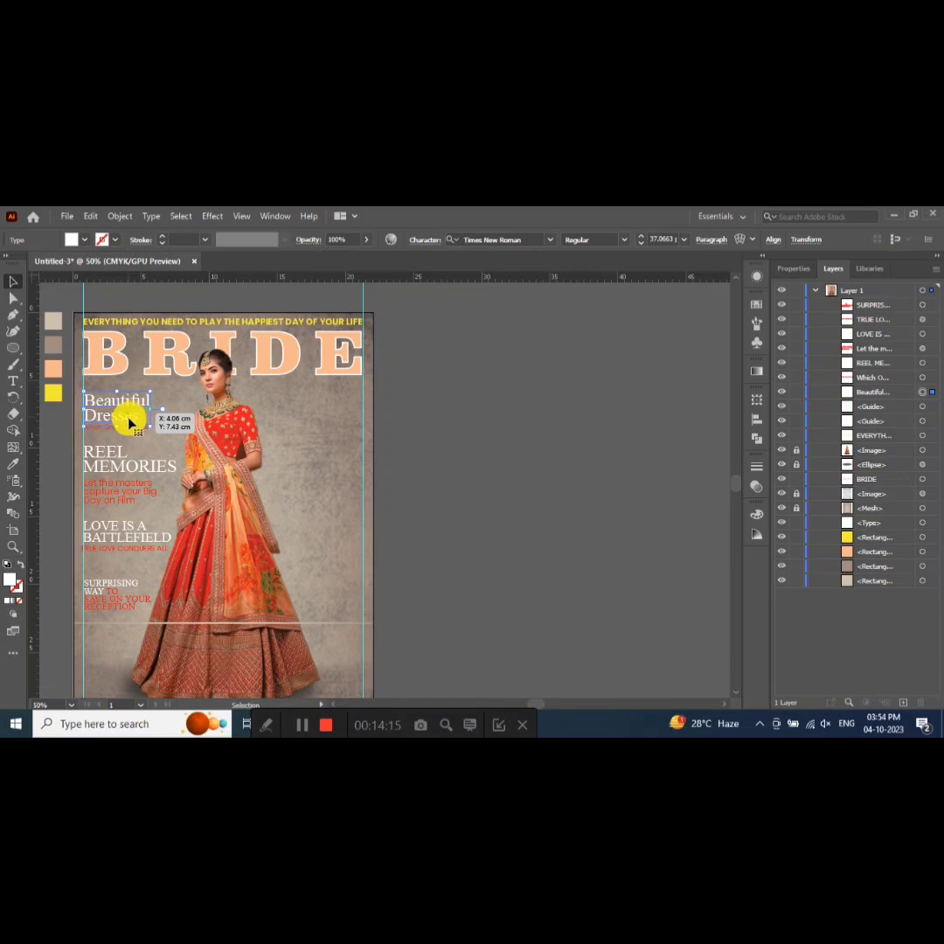
{"action": "left_click_drag", "start_coordinate": [131, 400], "coordinate": [343, 398]}
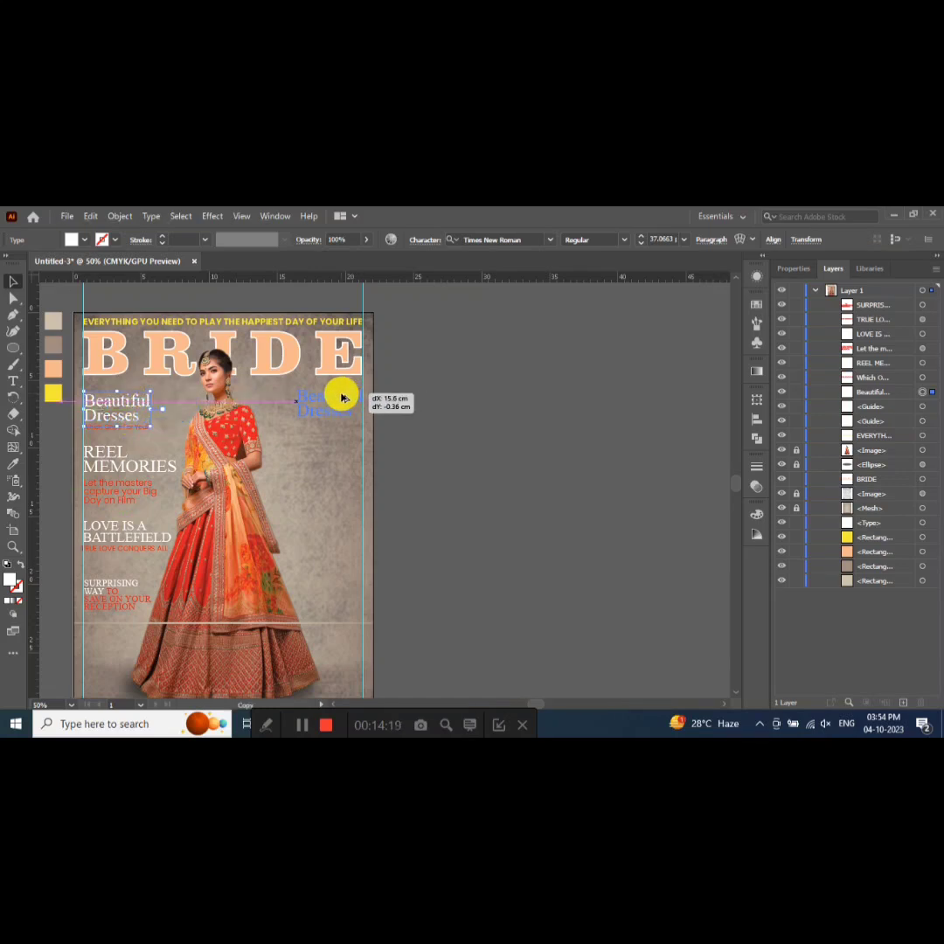
{"action": "left_click_drag", "start_coordinate": [343, 397], "coordinate": [339, 396]}
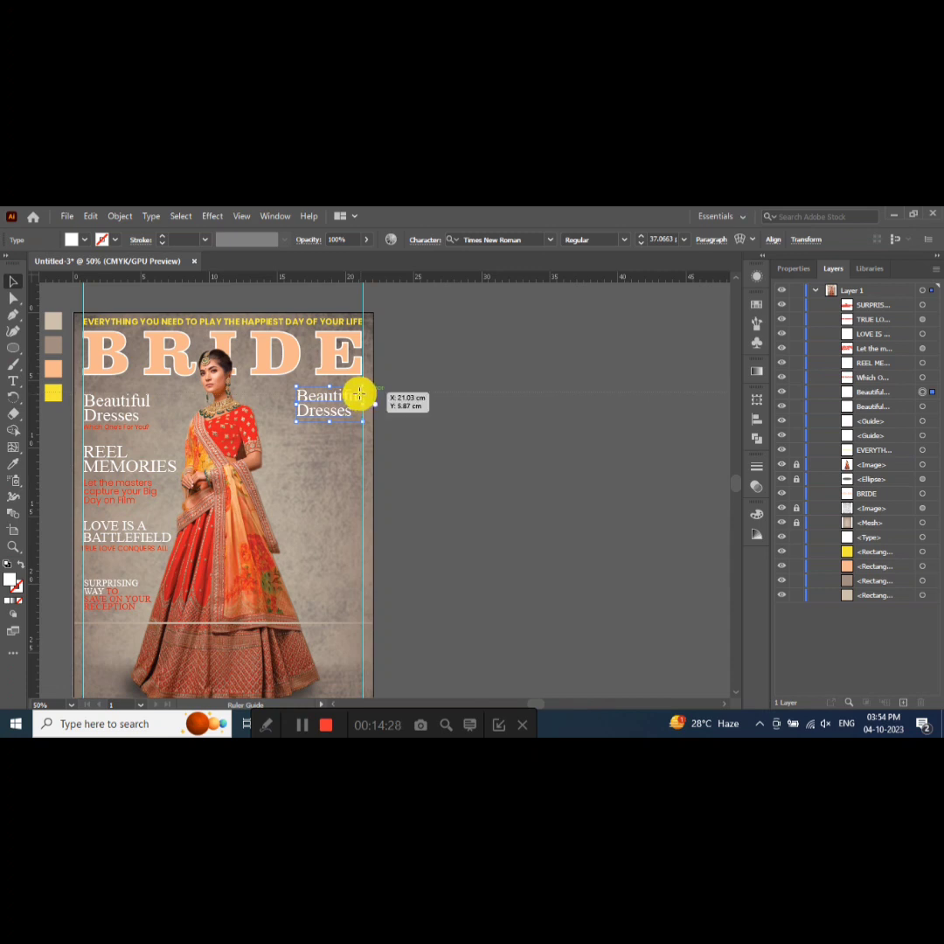
- Add a horizontal guide below BRIDE and nudge the Beautiful Dresses copy down and right
{"action": "left_click_drag", "start_coordinate": [359, 395], "coordinate": [334, 393]}
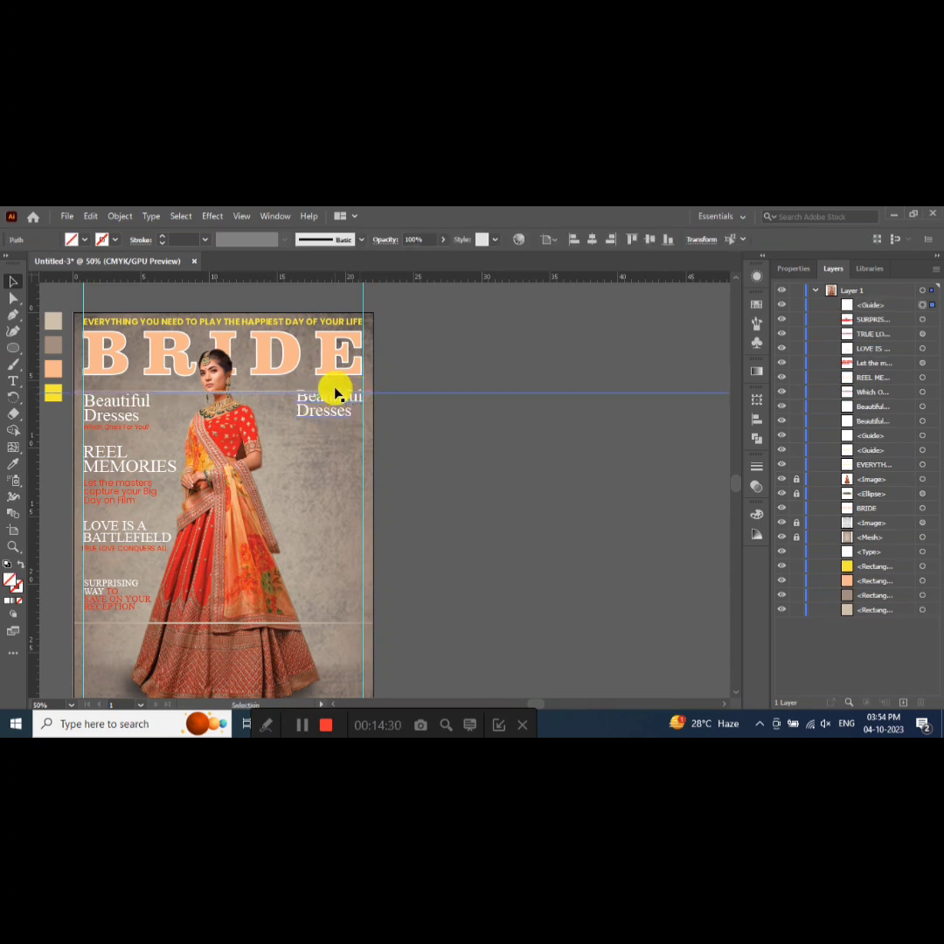
{"action": "key", "text": "ctrl+minus"}
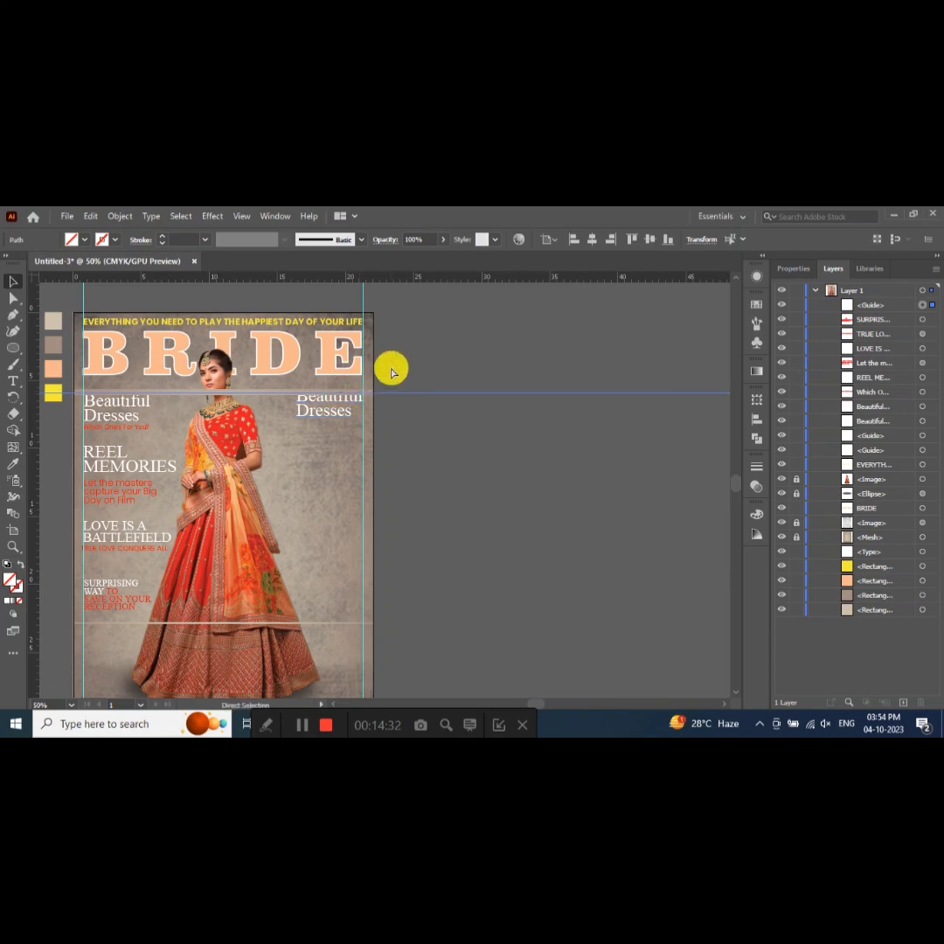
{"action": "key", "text": "ctrl+plus"}
{"action": "key", "text": "ctrl+plus"}
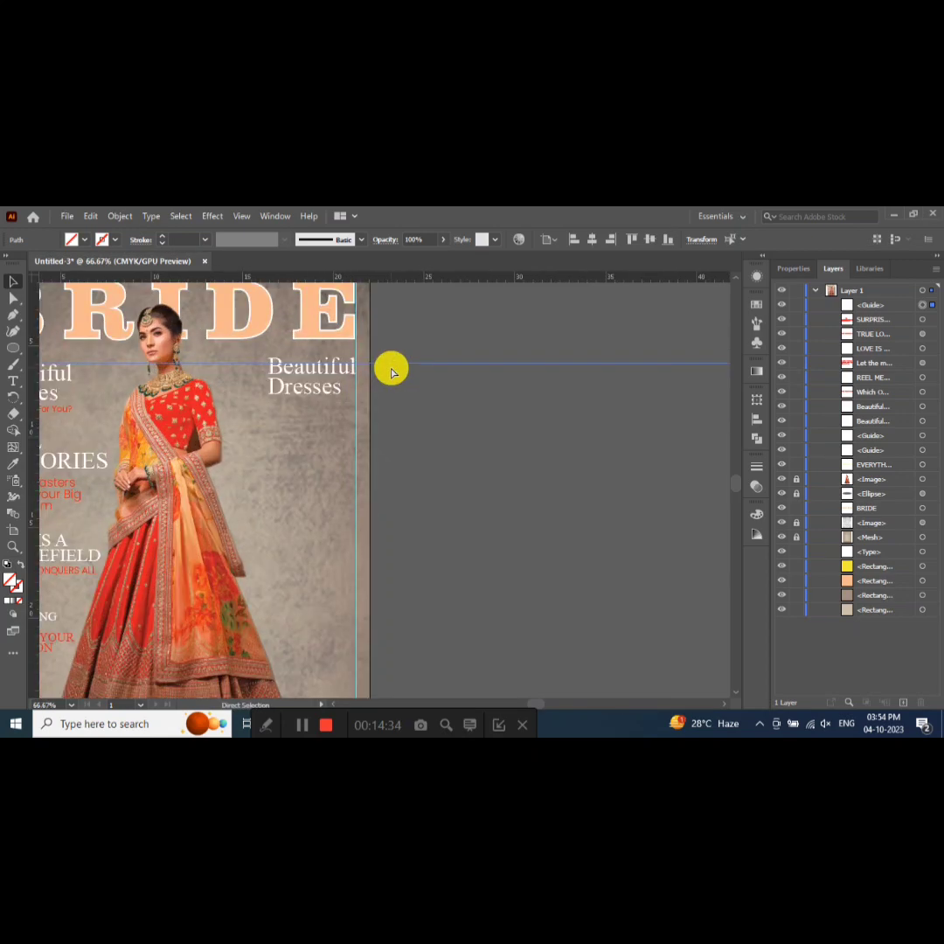
{"action": "left_click", "coordinate": [331, 377]}
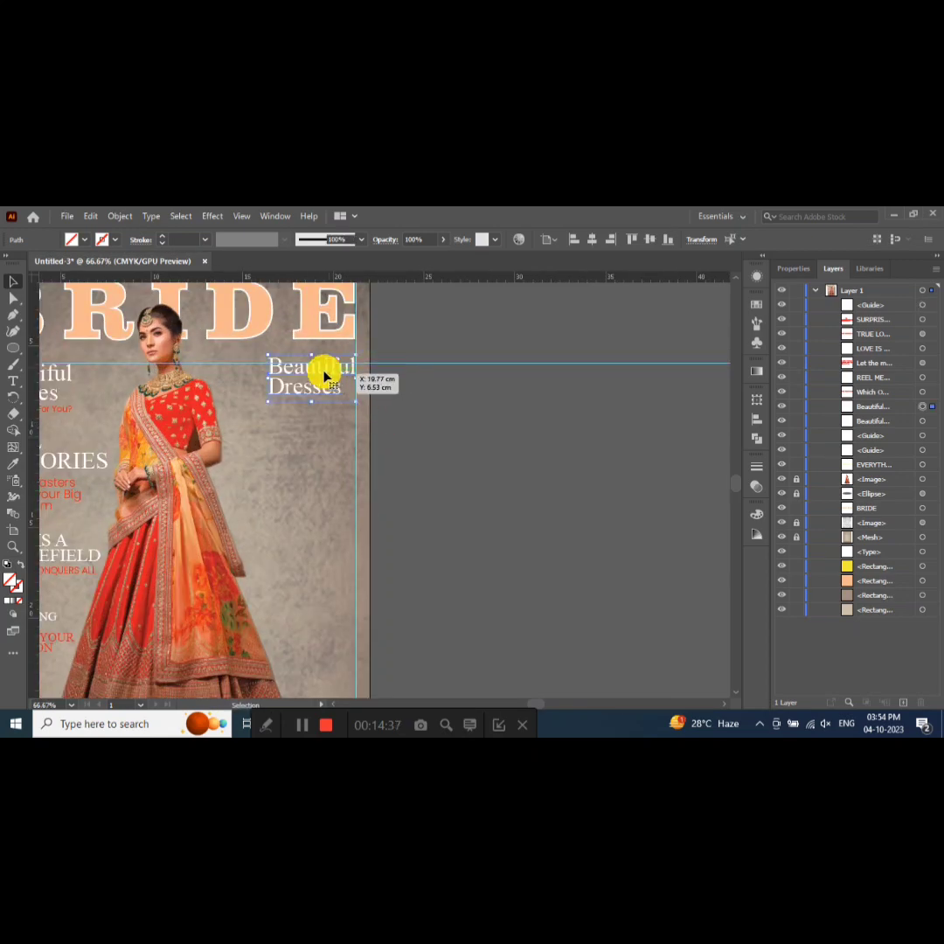
{"action": "key", "text": "shift+Down"}
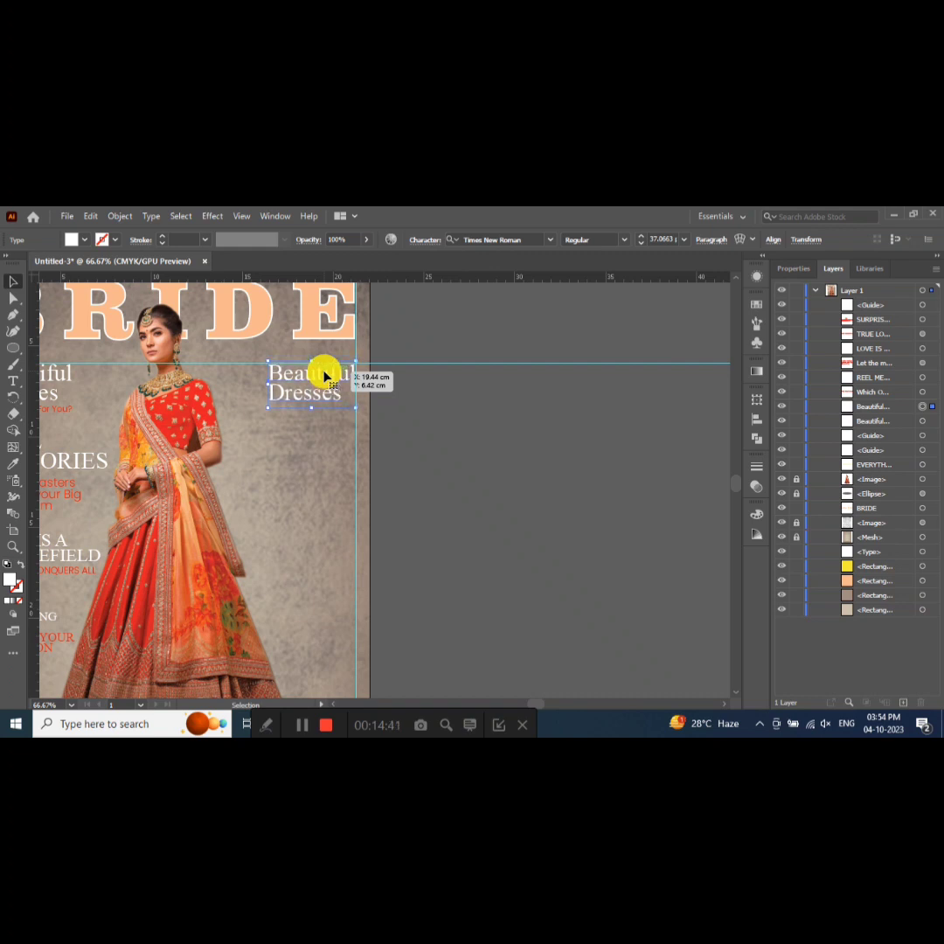
{"action": "key", "text": "Right"}
{"action": "key", "text": "Right"}
{"action": "key", "text": "Right"}
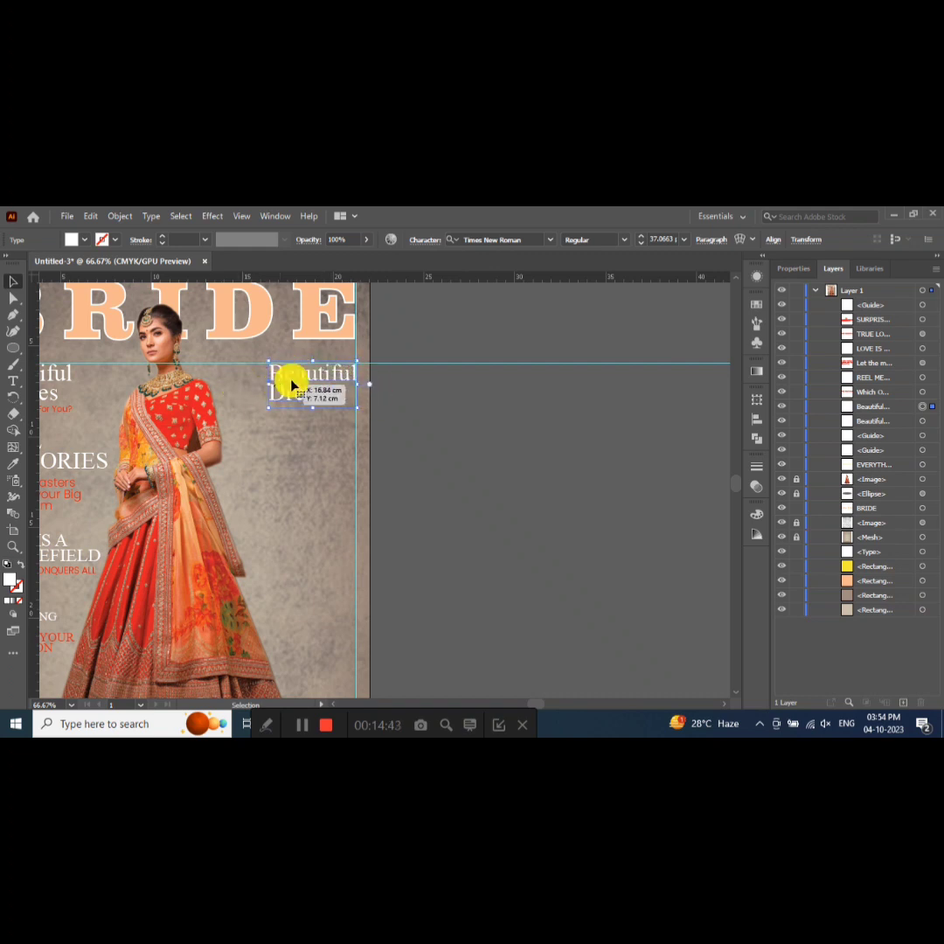
- Retype the copy as 483 and move it just right of the cover edge
{"action": "key", "text": "t"}
{"action": "left_click_drag", "start_coordinate": [270, 374], "coordinate": [339, 390]}
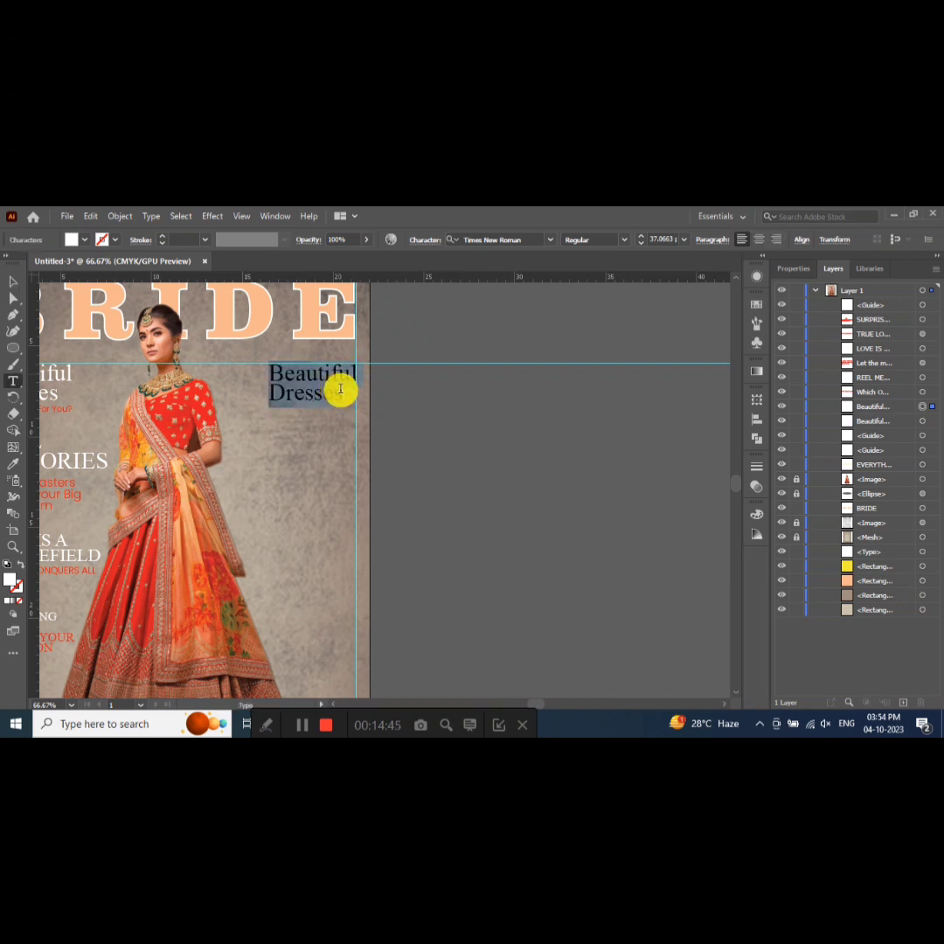
{"action": "type", "text": "483"}
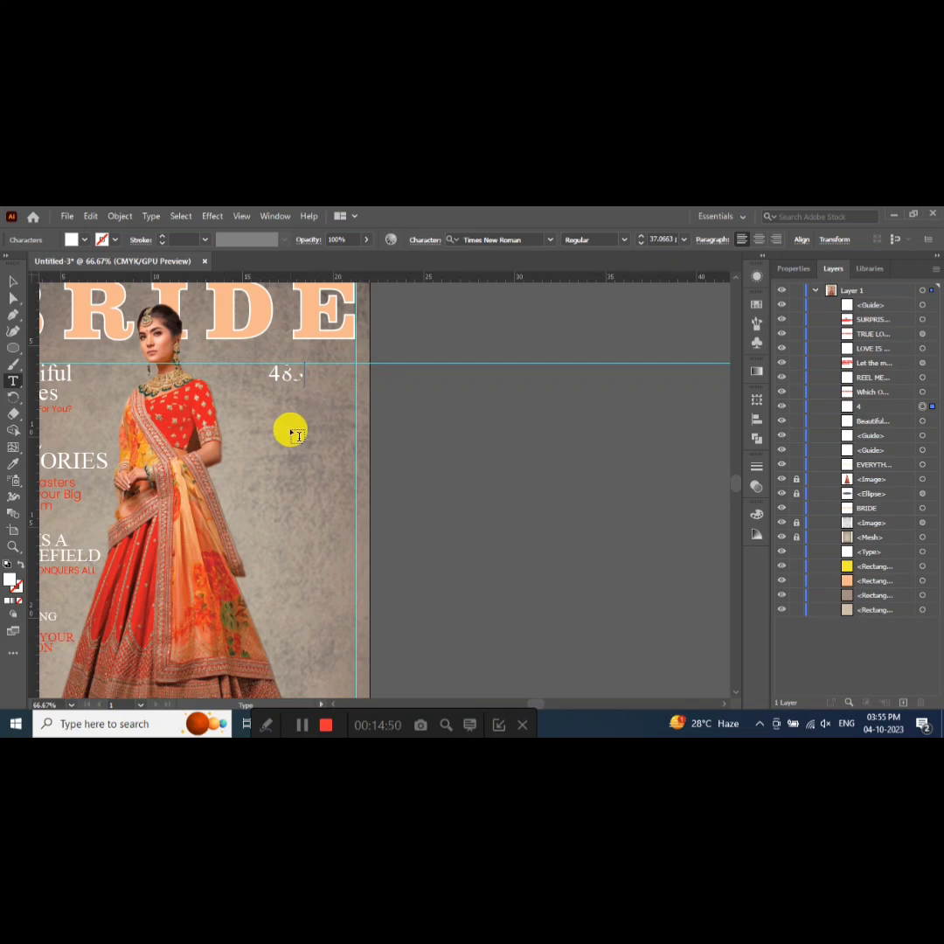
{"action": "left_click", "coordinate": [13, 281]}
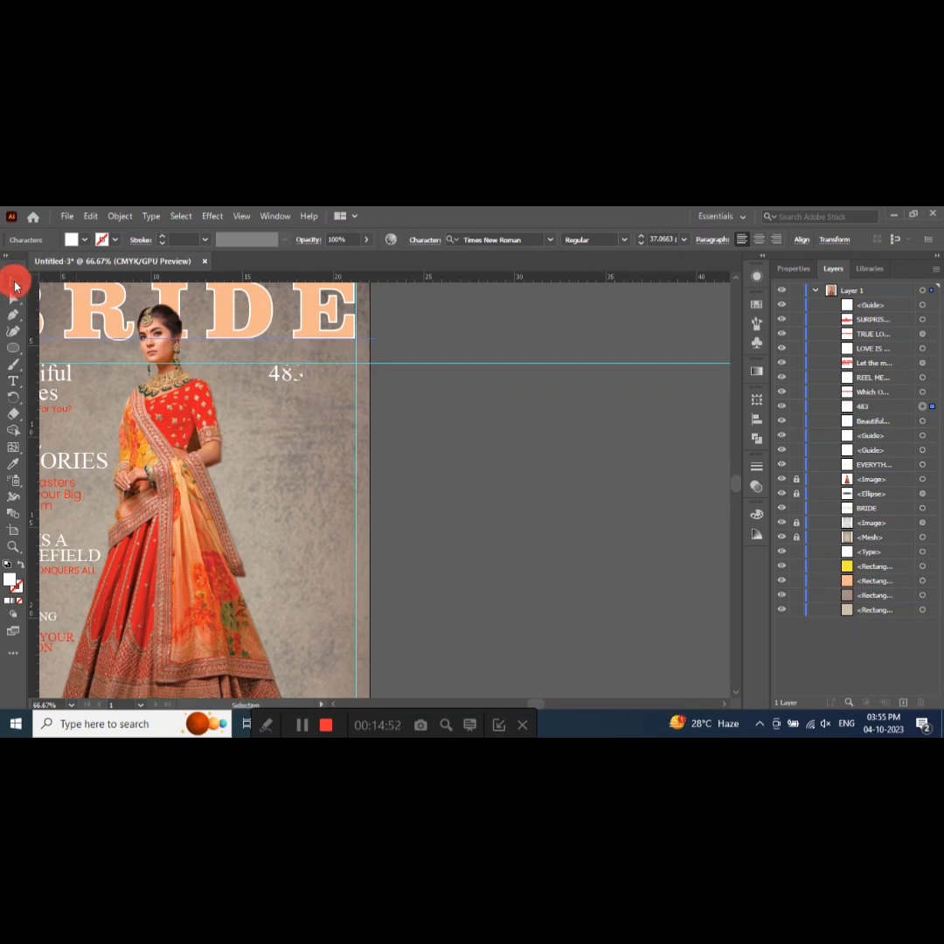
{"action": "left_click_drag", "start_coordinate": [294, 381], "coordinate": [406, 379]}
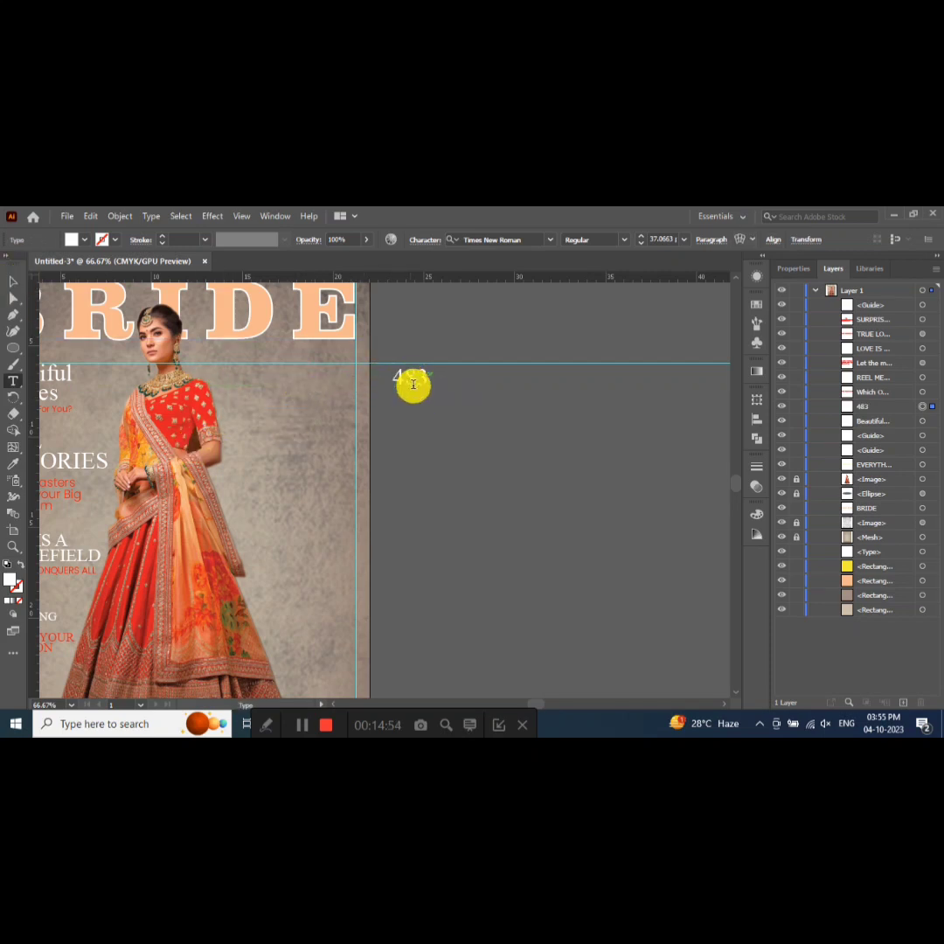
{"action": "double_click", "coordinate": [413, 382]}
{"action": "left_click", "coordinate": [299, 426], "text": "ctrl"}
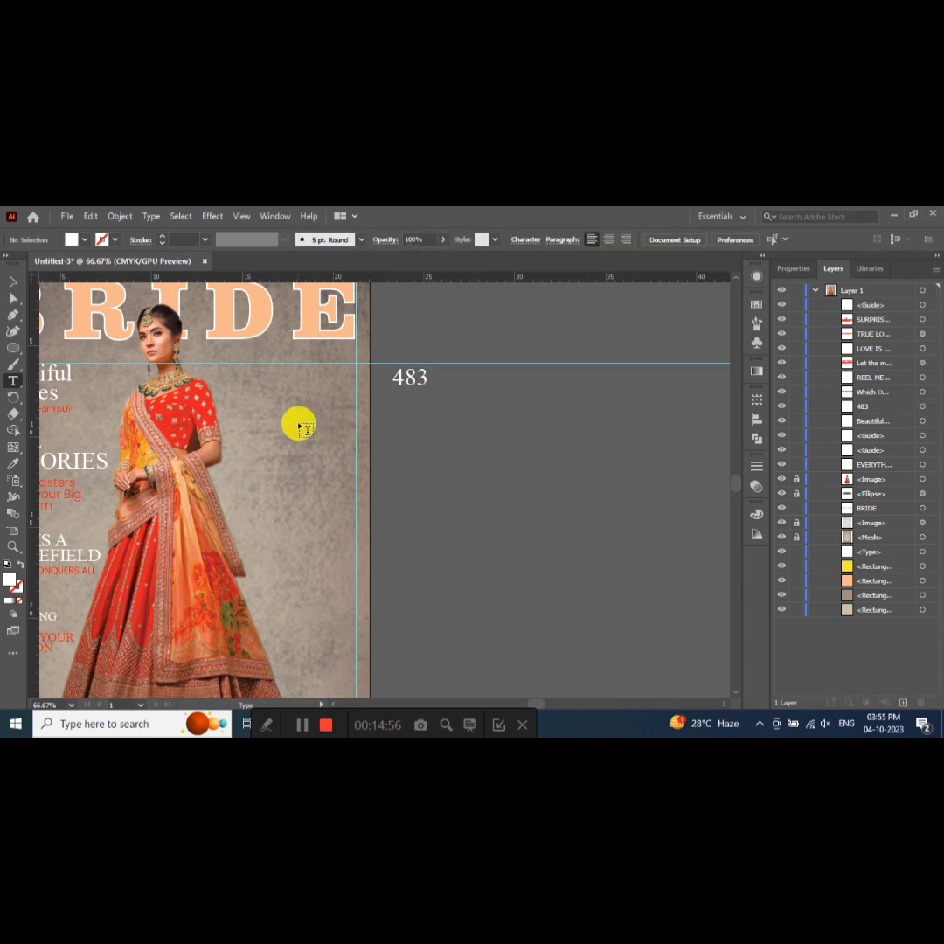
{"action": "left_click", "coordinate": [420, 381]}
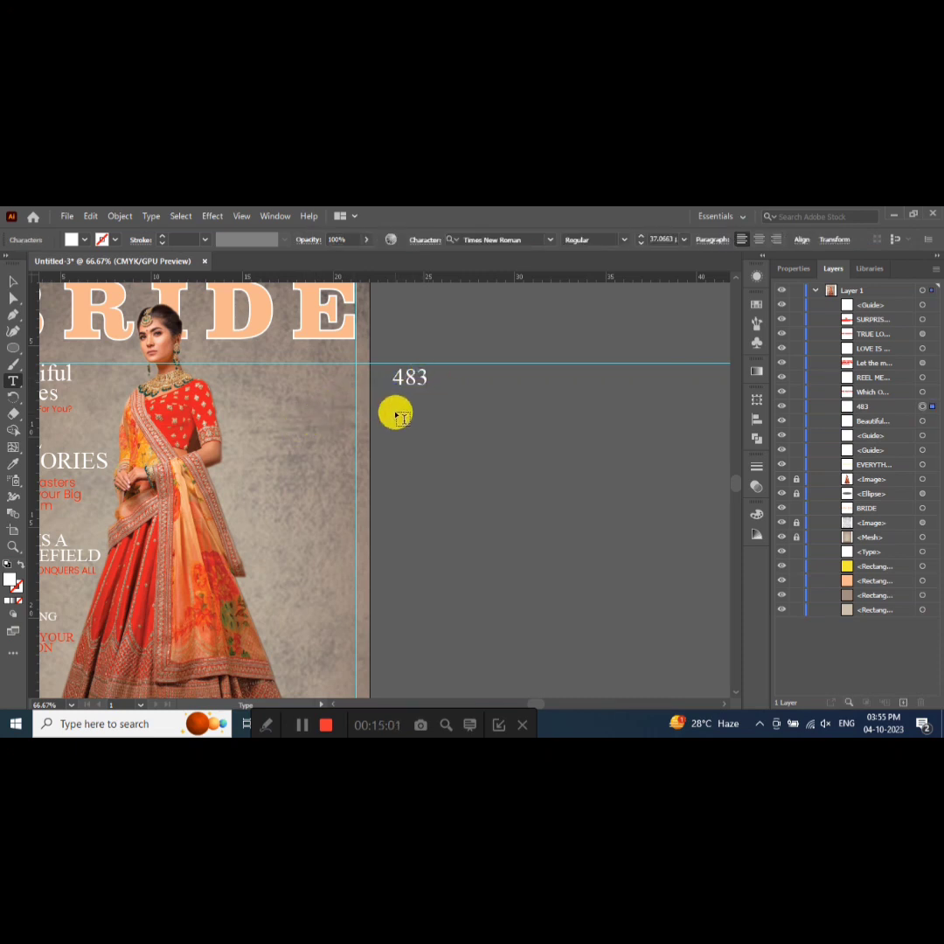
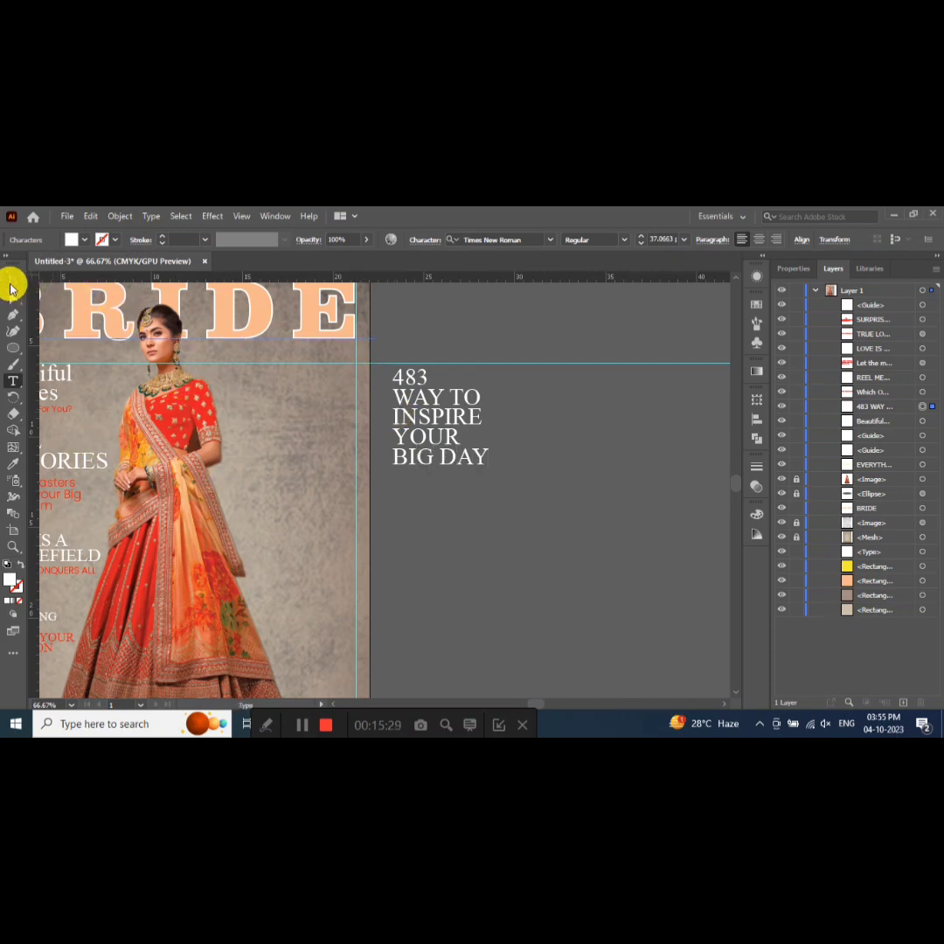
- Right-align the '483 WAY TO INSPIRE YOUR BIG DAY' text block and nudge it right of the cover
{"action": "left_click", "coordinate": [13, 281]}
{"action": "left_click", "coordinate": [713, 240]}
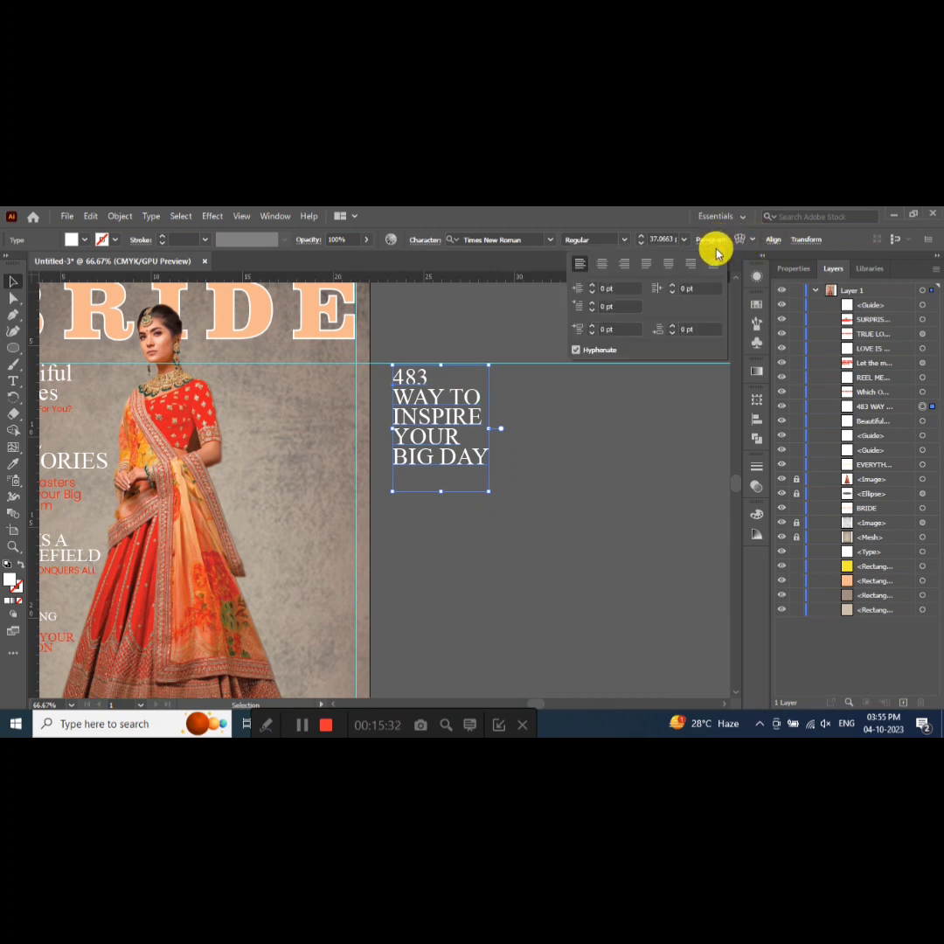
{"action": "left_click", "coordinate": [624, 263]}
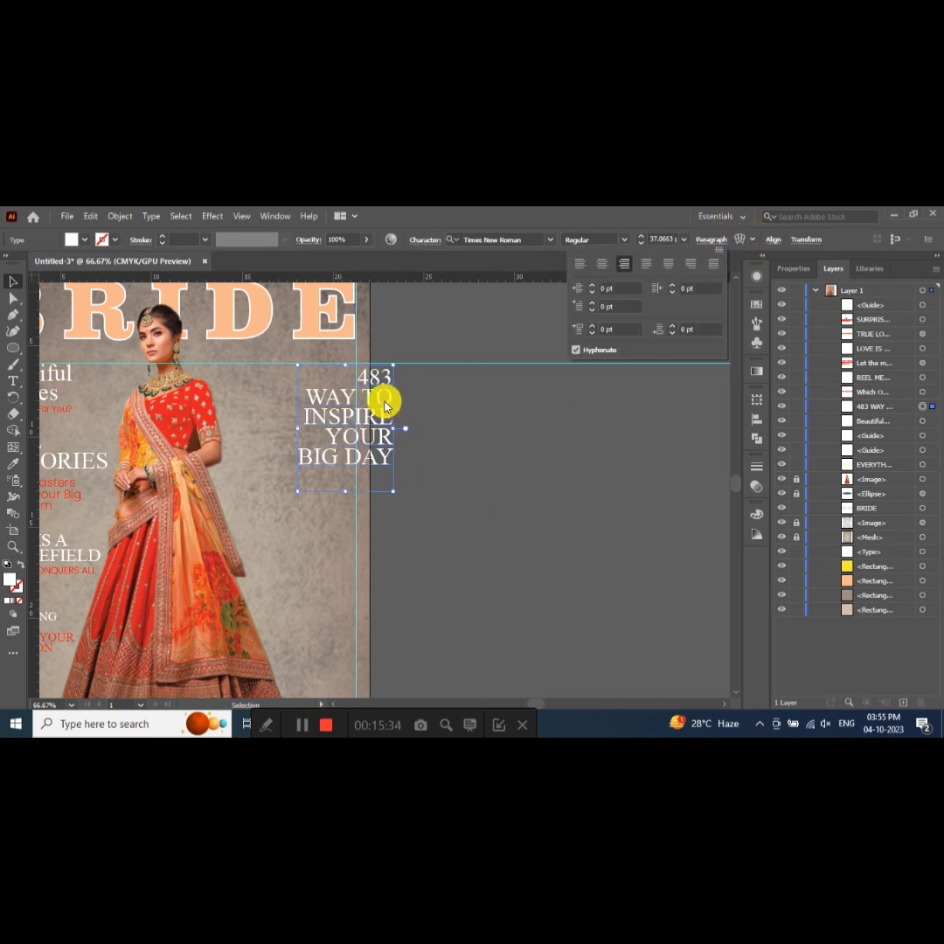
{"action": "left_click_drag", "start_coordinate": [383, 402], "coordinate": [463, 410]}
{"action": "key", "text": "t"}
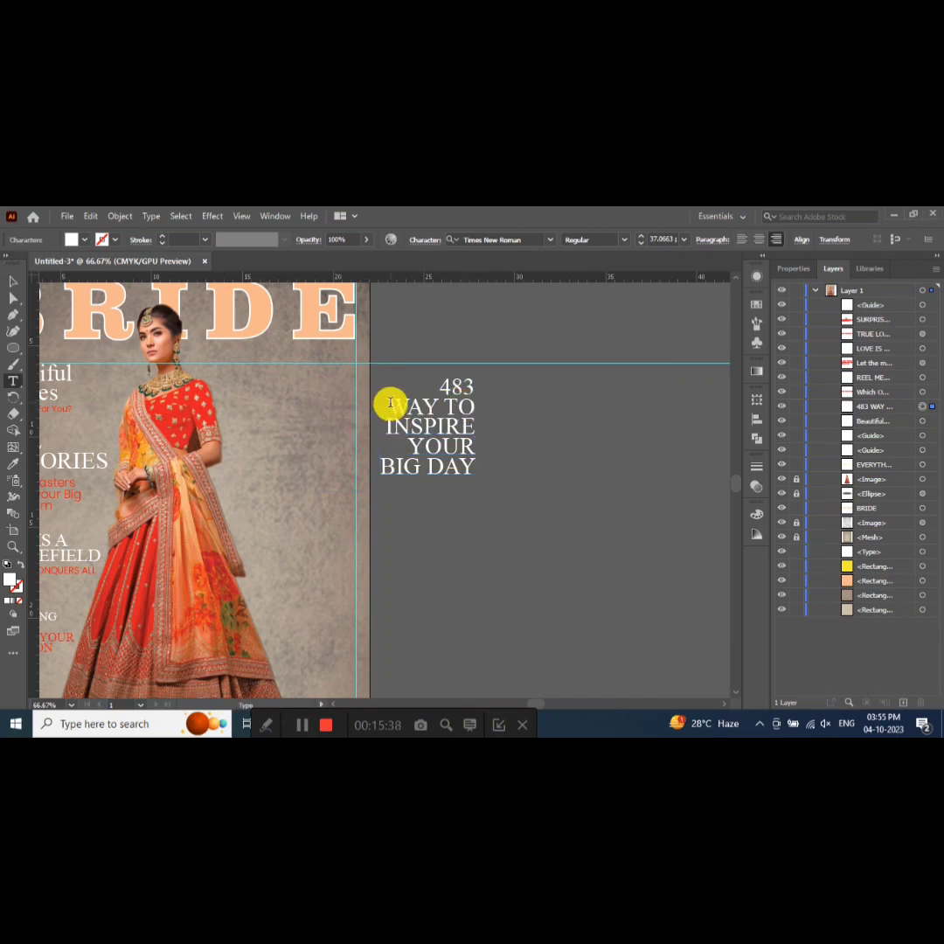
{"action": "left_click_drag", "start_coordinate": [388, 403], "coordinate": [472, 468]}
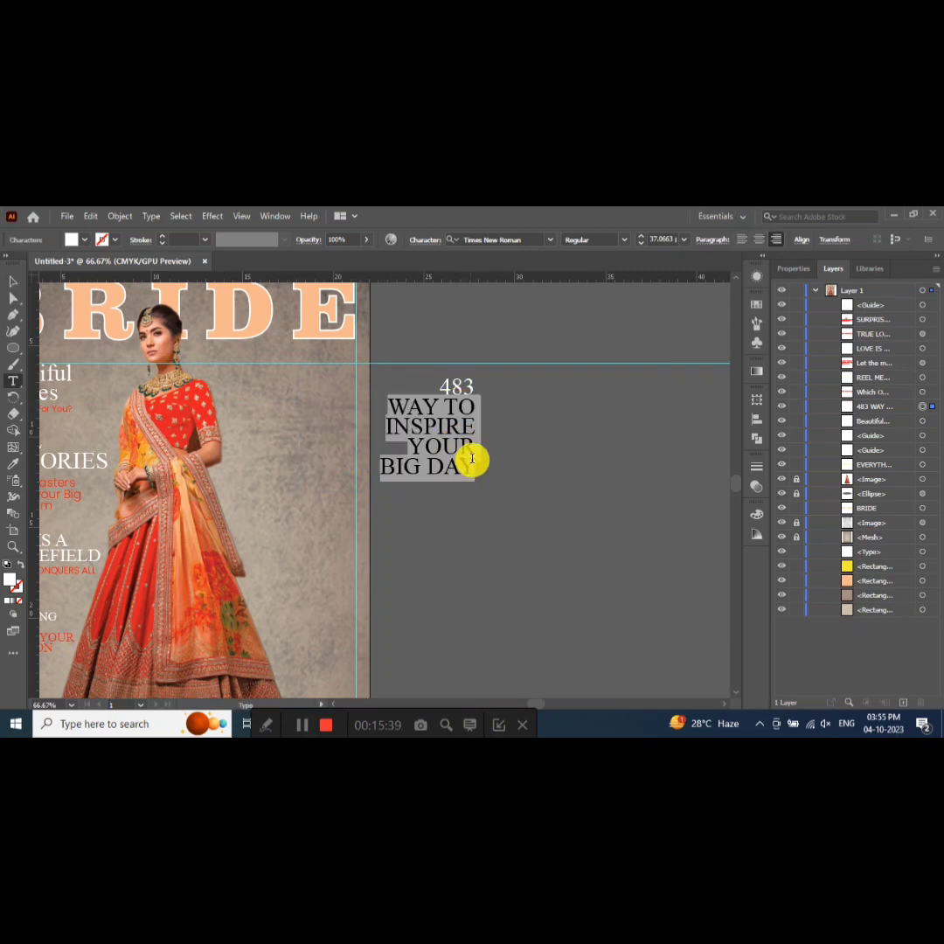
- Colour the selected WAY TO INSPIRE YOUR BIG DAY lines red with hex E21F25
{"action": "double_click", "coordinate": [10, 579]}
{"action": "double_click", "coordinate": [542, 544]}
{"action": "type", "text": "E21F2"}
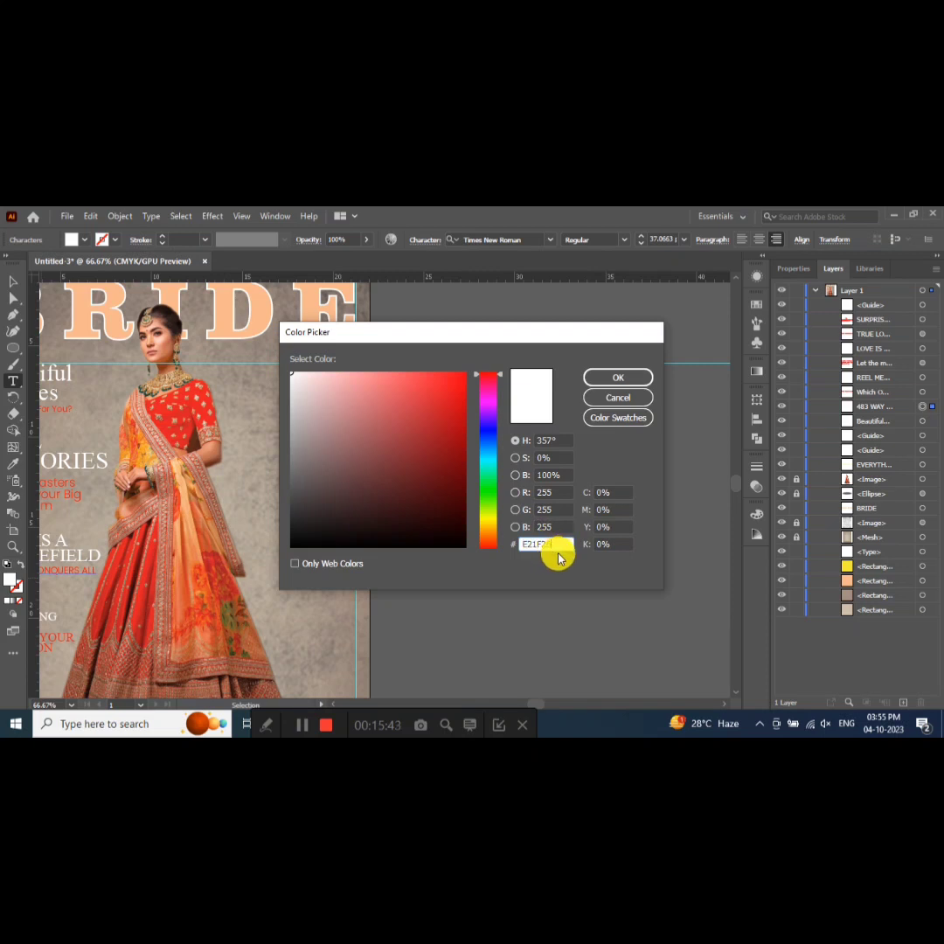
{"action": "type", "text": "5"}
{"action": "left_click", "coordinate": [616, 377]}
- Set the WAY TO INSPIRE YOUR BIG DAY lines in Poppins, leaving 483 in serif
{"action": "left_click", "coordinate": [14, 281]}
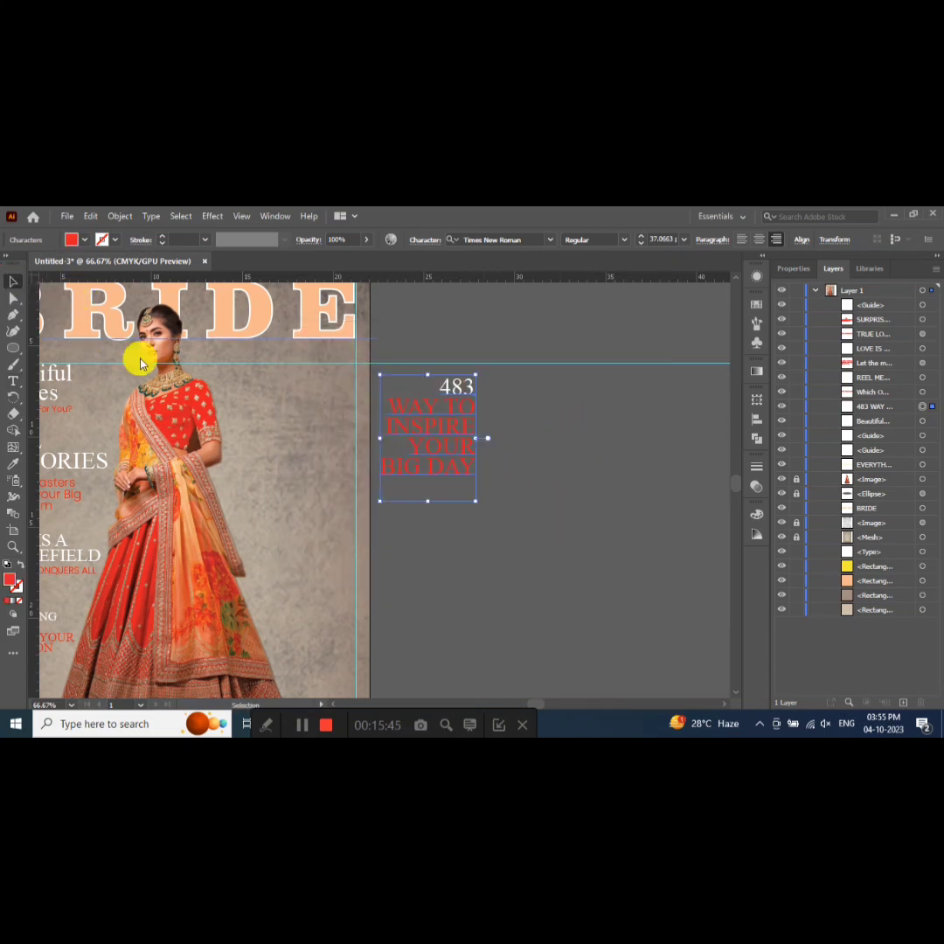
{"action": "double_click", "coordinate": [406, 413]}
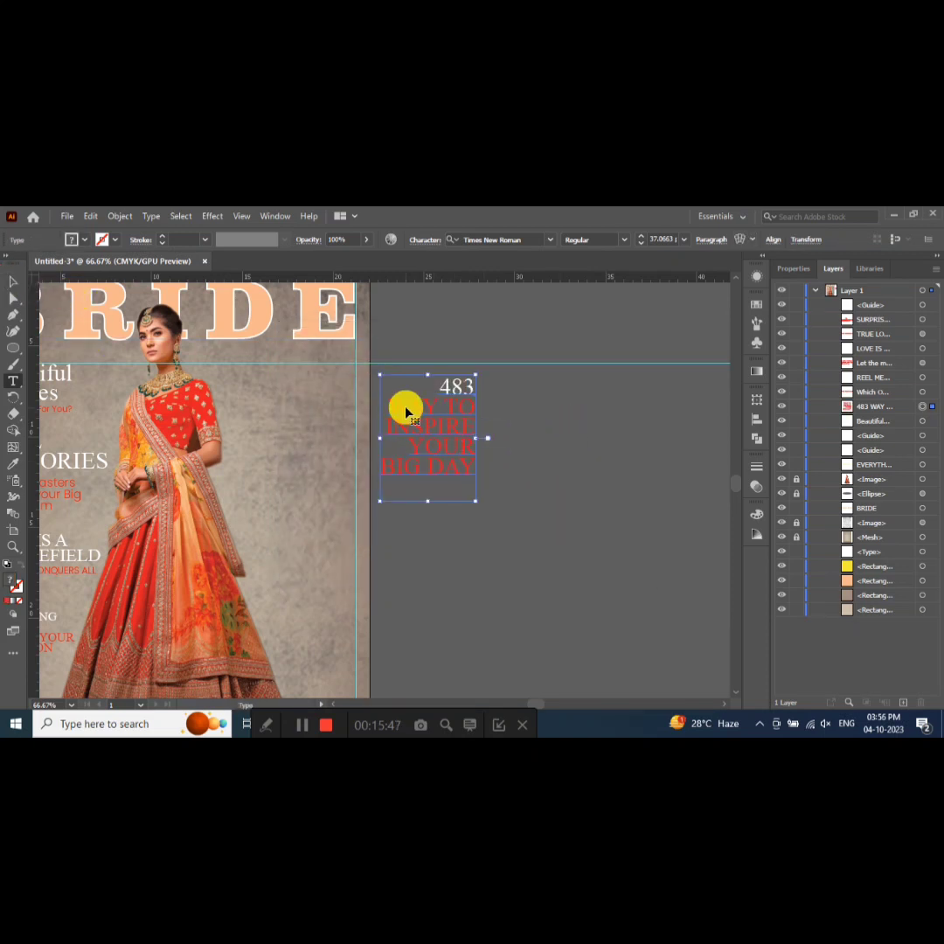
{"action": "left_click_drag", "start_coordinate": [389, 404], "coordinate": [454, 461]}
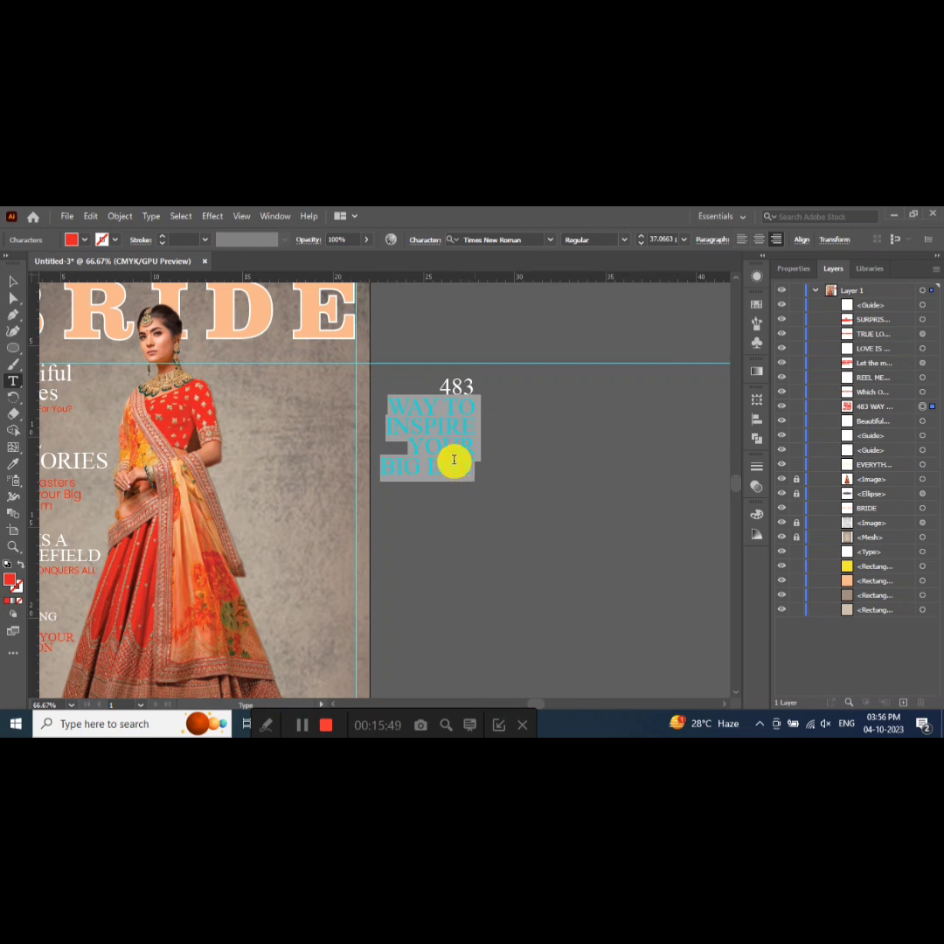
{"action": "left_click", "coordinate": [523, 239]}
{"action": "type", "text": "P"}
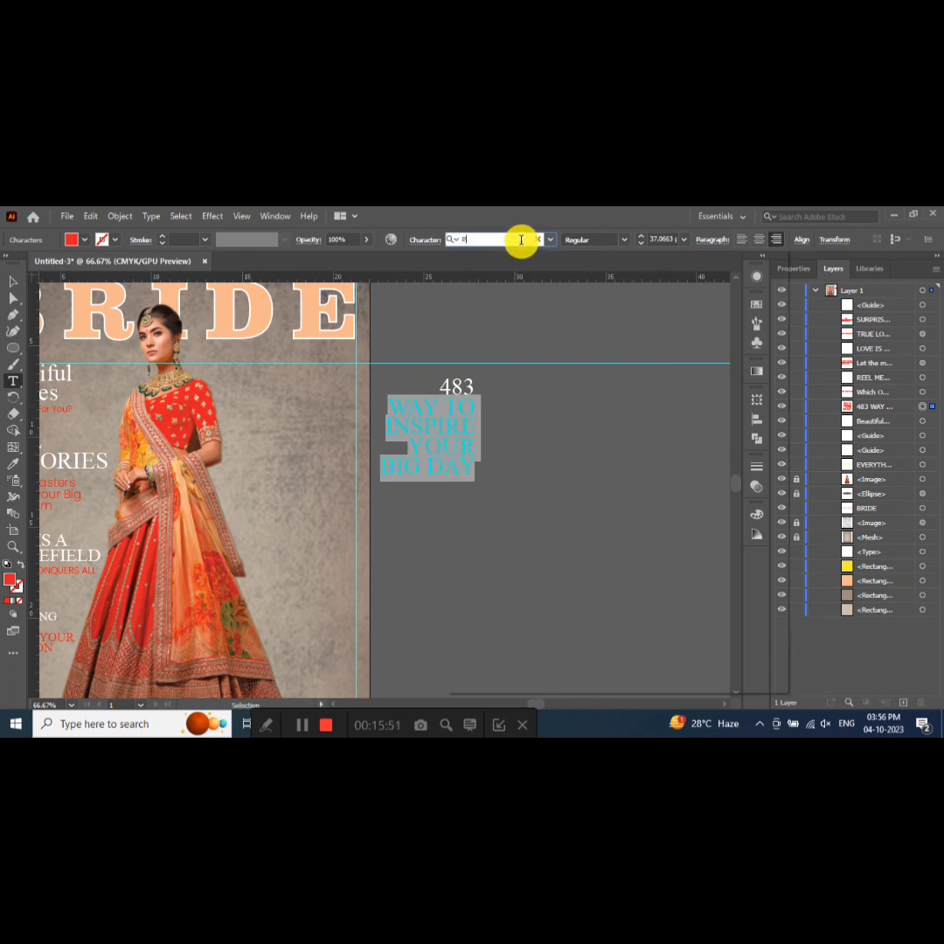
{"action": "type", "text": "OP"}
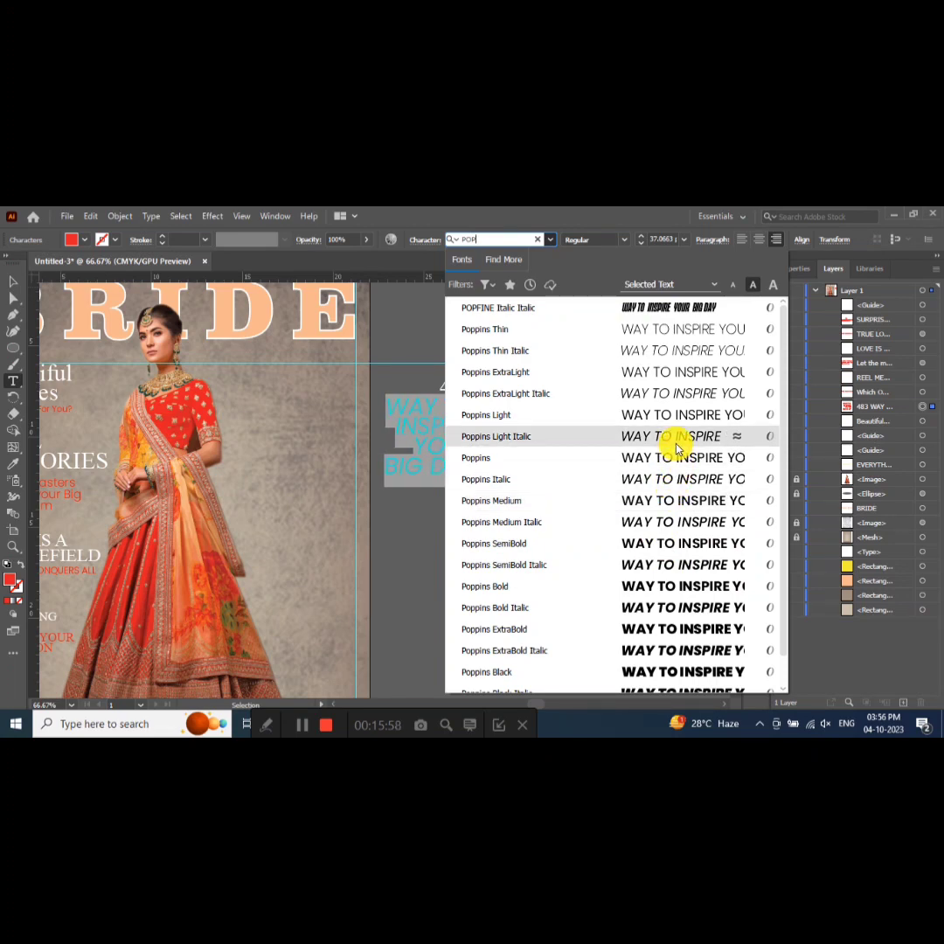
{"action": "left_click", "coordinate": [674, 457]}
{"action": "left_click", "coordinate": [13, 281]}
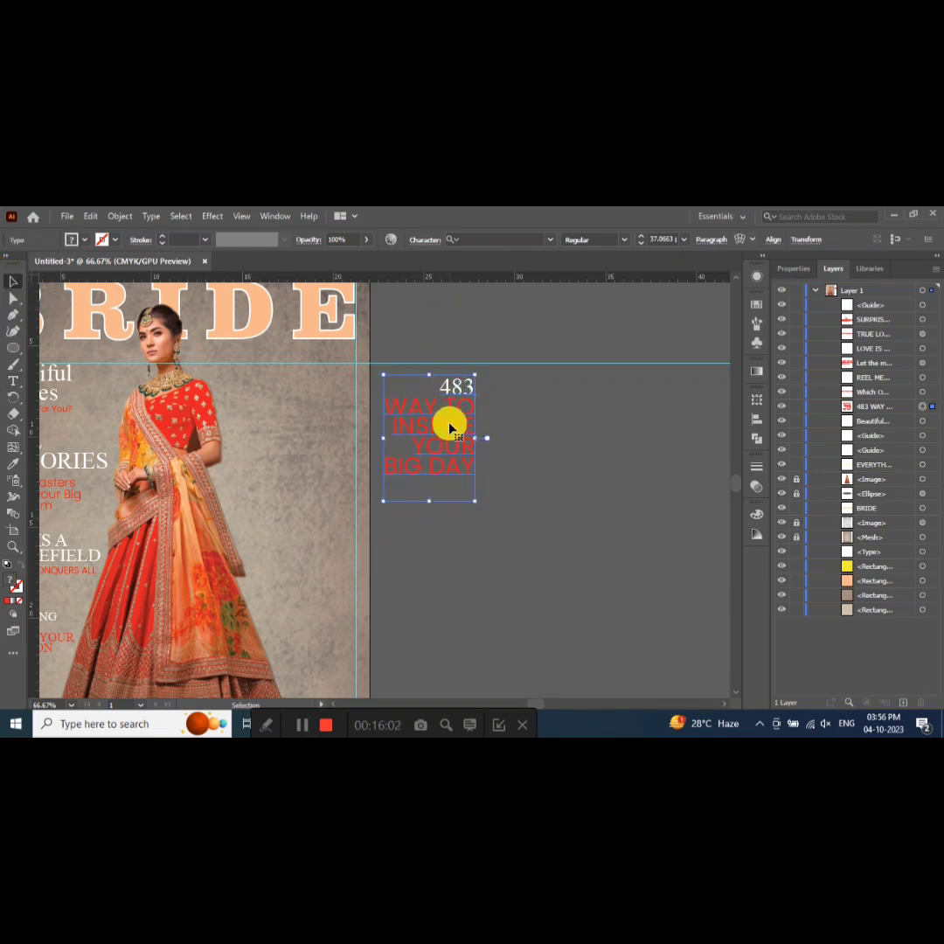
- Move the headline onto the cover's upper right, scale it down and narrow its frame
{"action": "left_click_drag", "start_coordinate": [450, 424], "coordinate": [328, 420]}
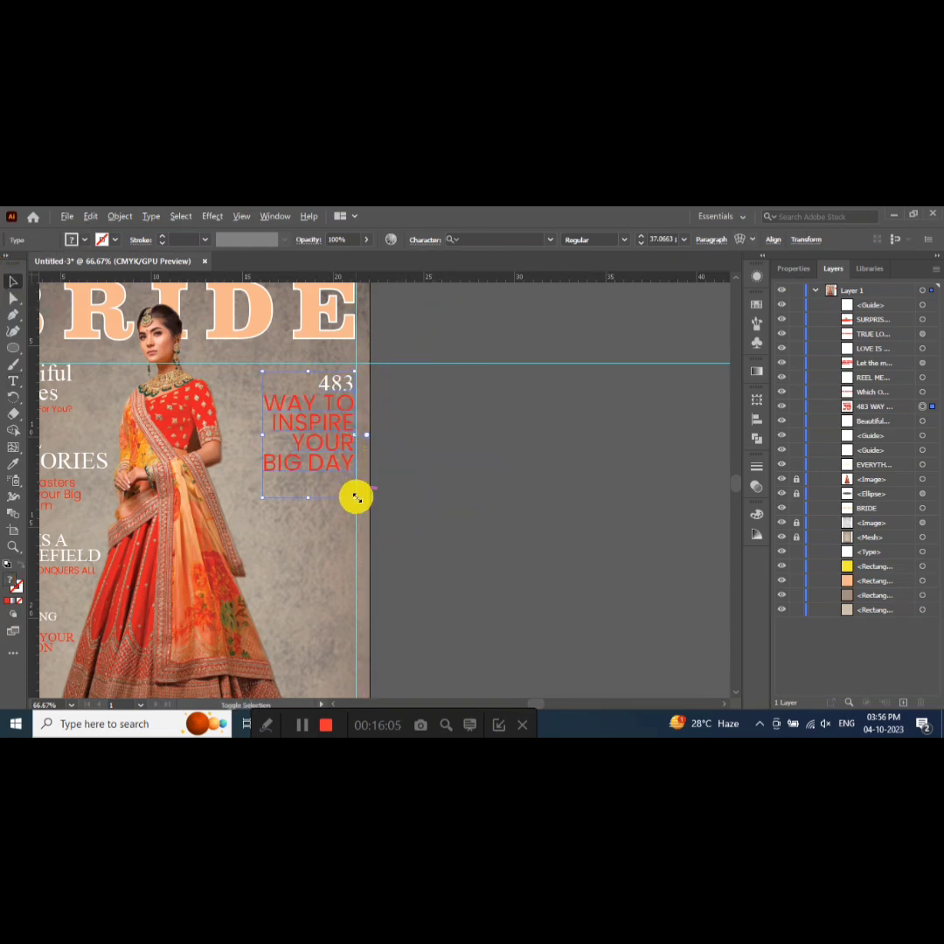
{"action": "mouse_move", "coordinate": [353, 498]}
{"action": "left_mouse_down"}
{"action": "mouse_move", "coordinate": [316, 442]}
{"action": "mouse_move", "coordinate": [344, 379]}
{"action": "mouse_move", "coordinate": [335, 373]}
{"action": "left_mouse_up"}
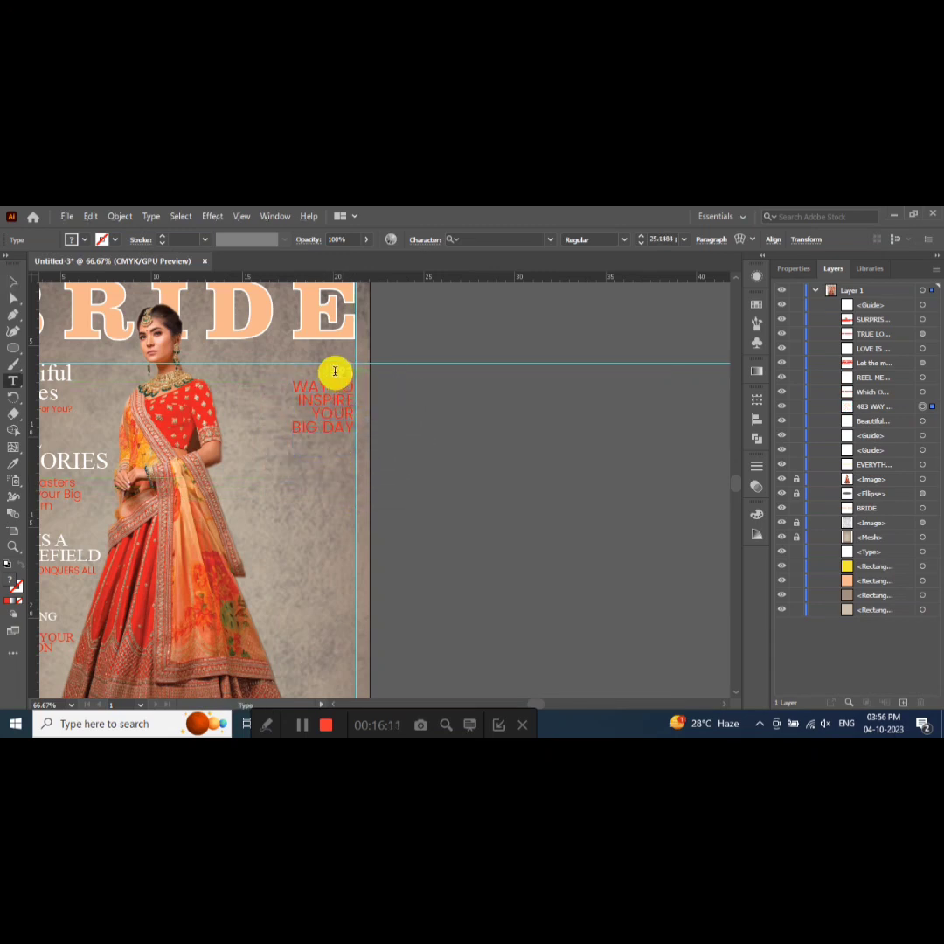
{"action": "key", "text": "t"}
{"action": "left_click", "coordinate": [757, 238]}
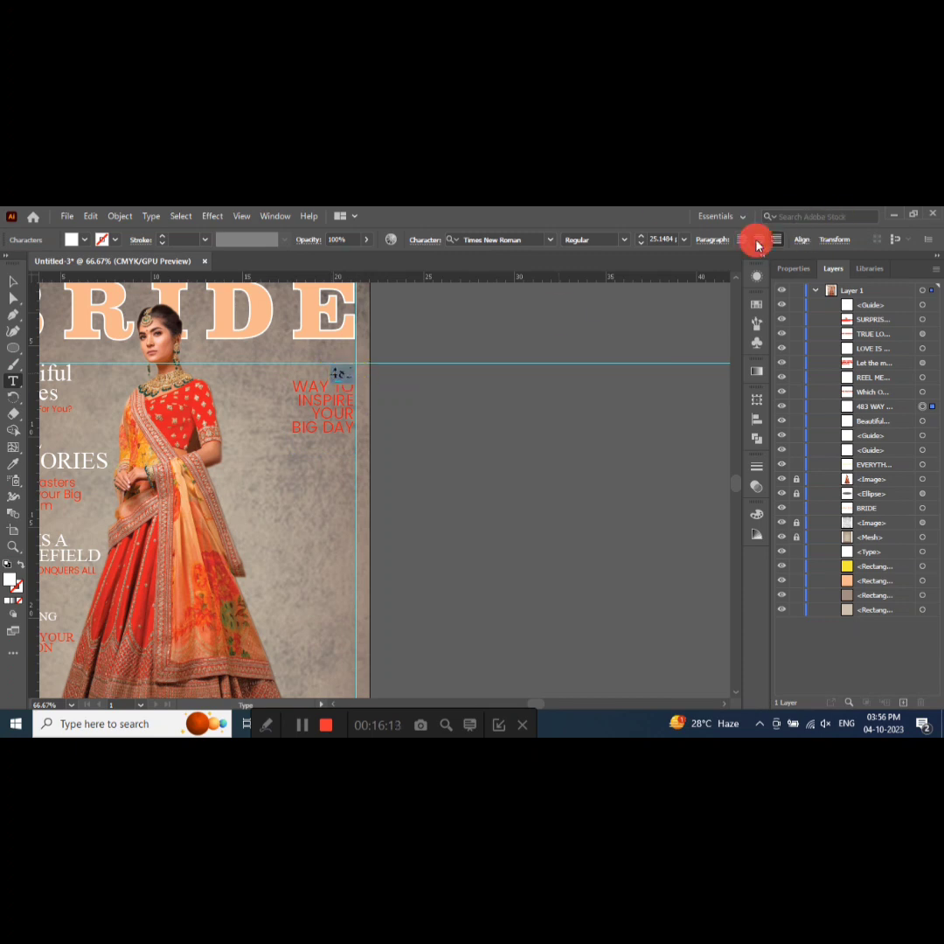
{"action": "left_click", "coordinate": [13, 281]}
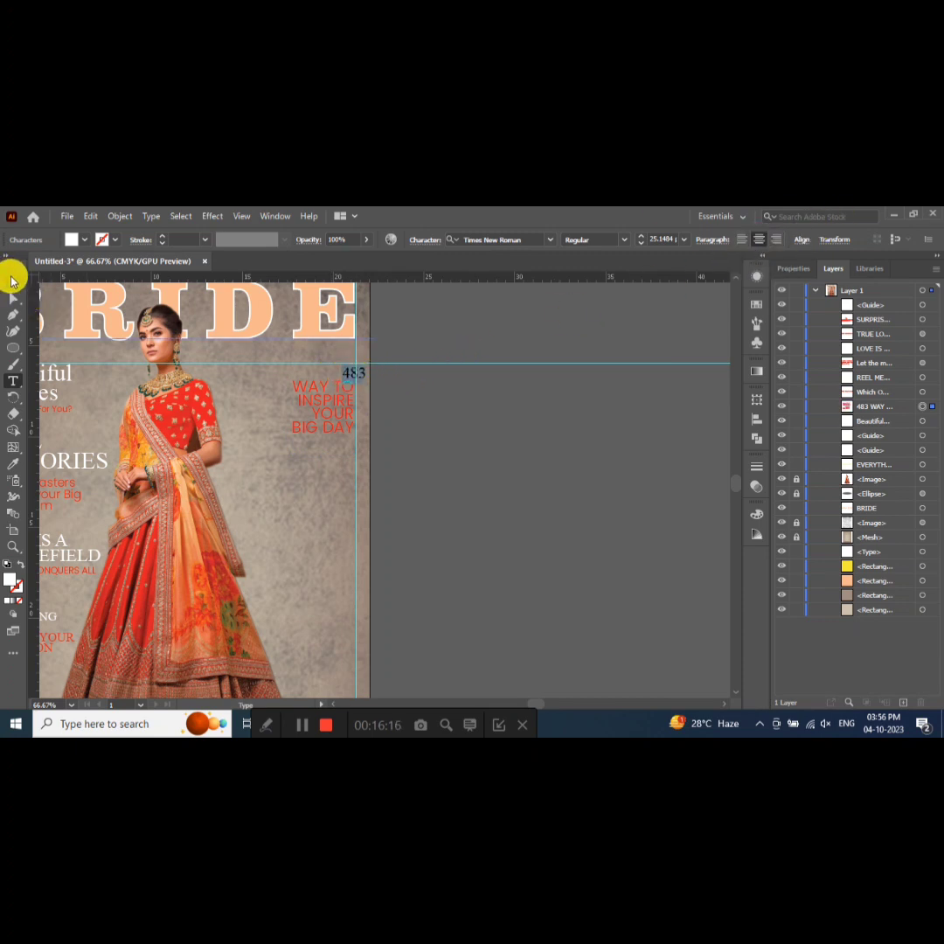
{"action": "left_click_drag", "start_coordinate": [363, 384], "coordinate": [347, 378]}
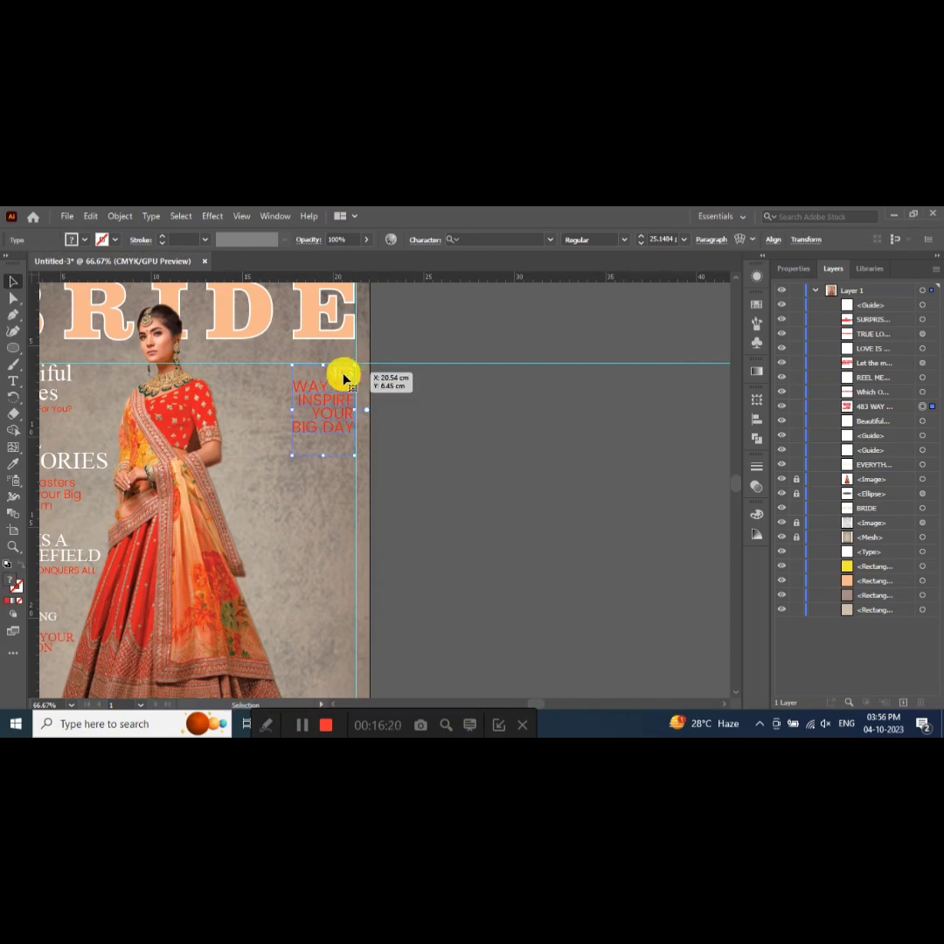
{"action": "left_click_drag", "start_coordinate": [347, 378], "coordinate": [346, 378]}
- Delete the 483 line from the headline and shift the red lines slightly down
{"action": "key", "text": "t"}
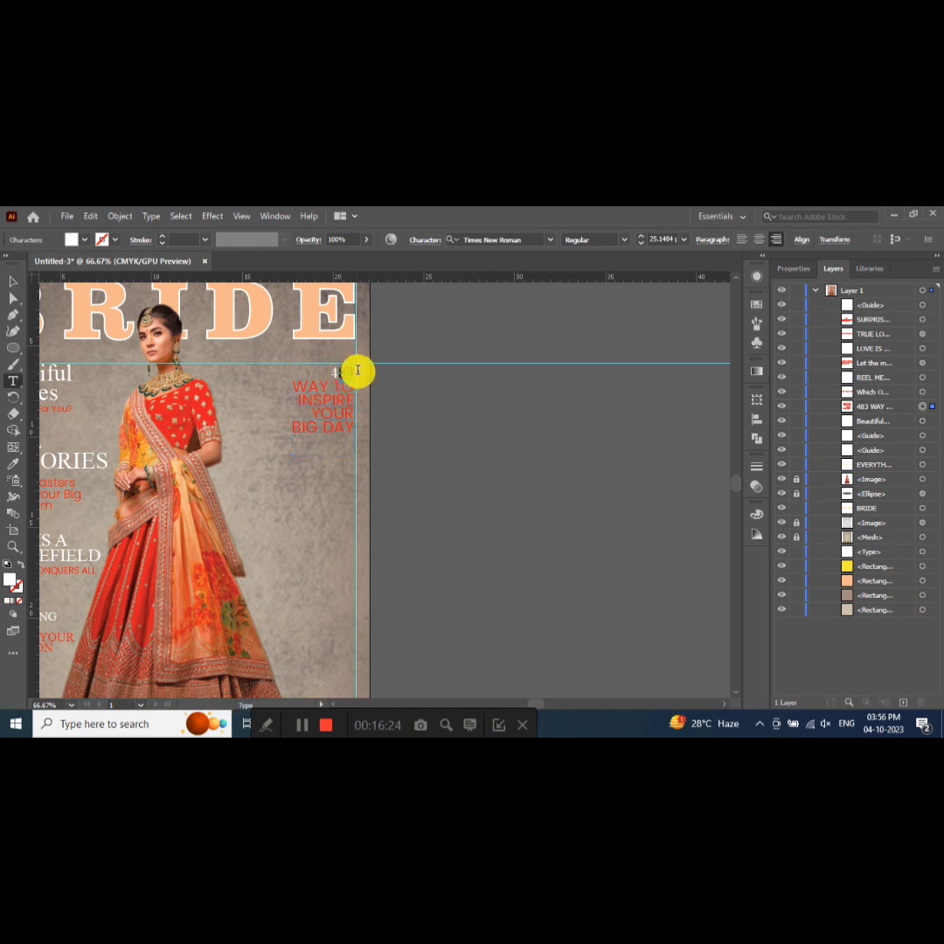
{"action": "left_click", "coordinate": [347, 373]}
{"action": "key", "text": "BackSpace"}
{"action": "key", "text": "BackSpace"}
{"action": "key", "text": "BackSpace"}
{"action": "left_click", "coordinate": [291, 388]}
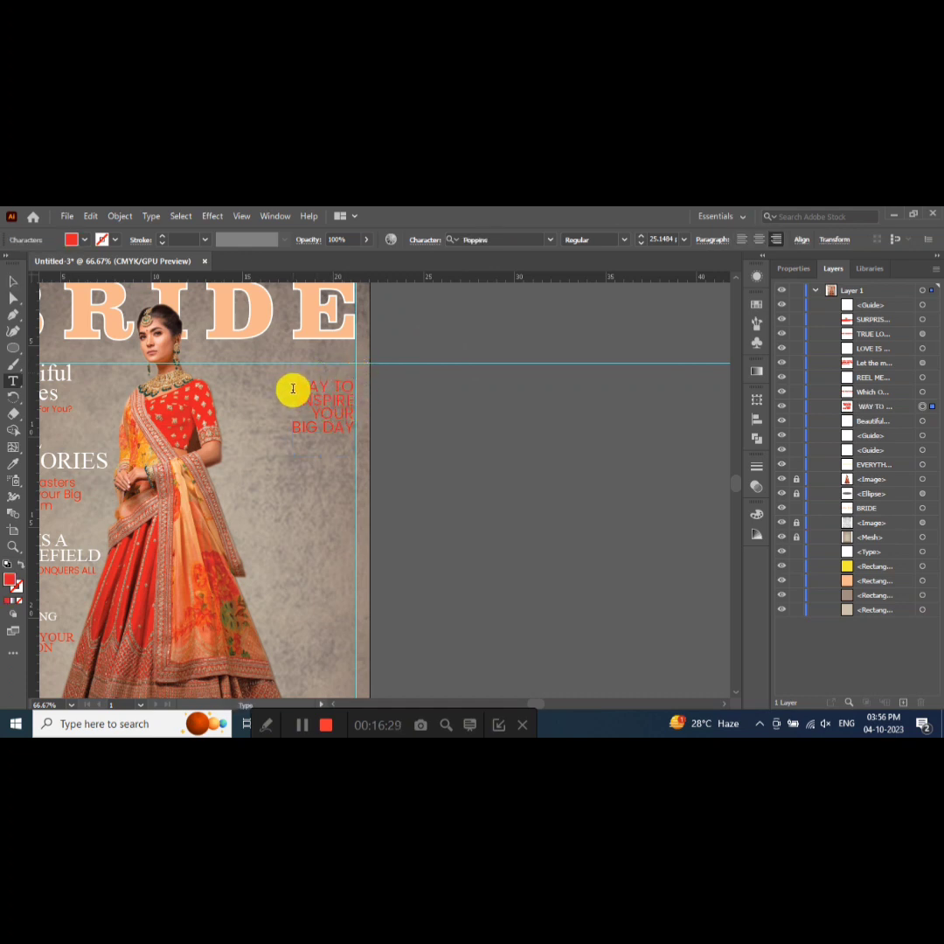
{"action": "left_click", "coordinate": [13, 281]}
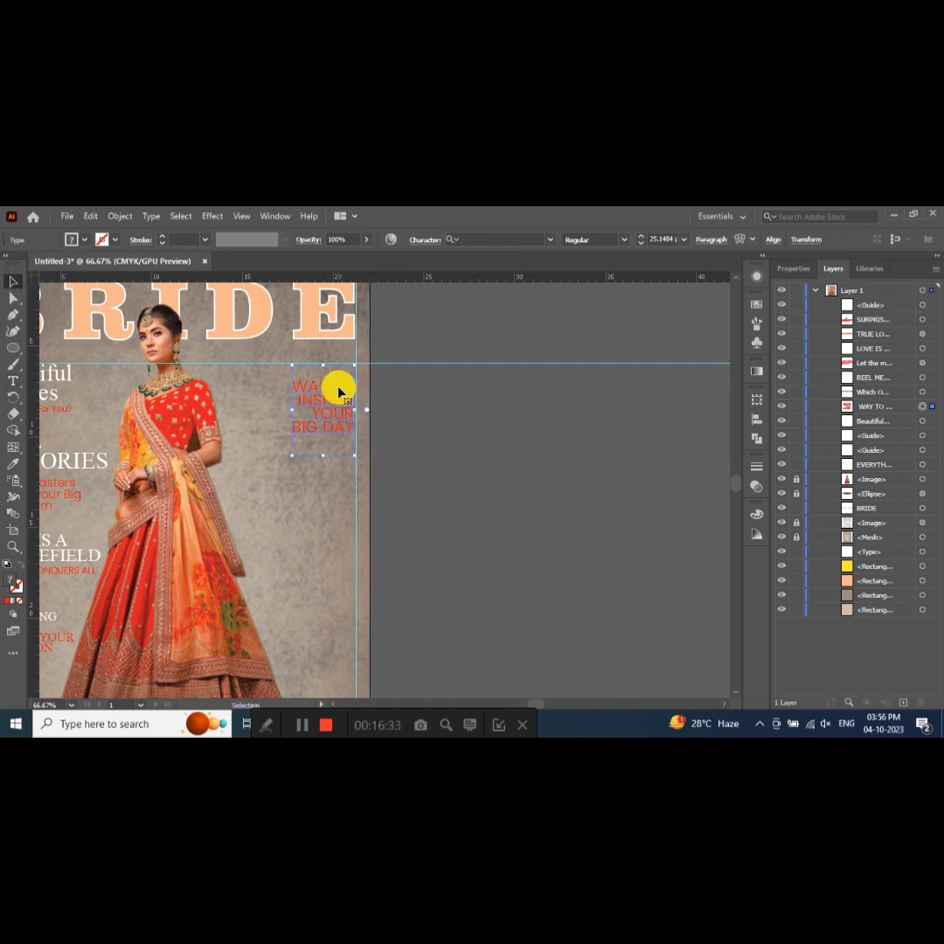
{"action": "double_click", "coordinate": [300, 391]}
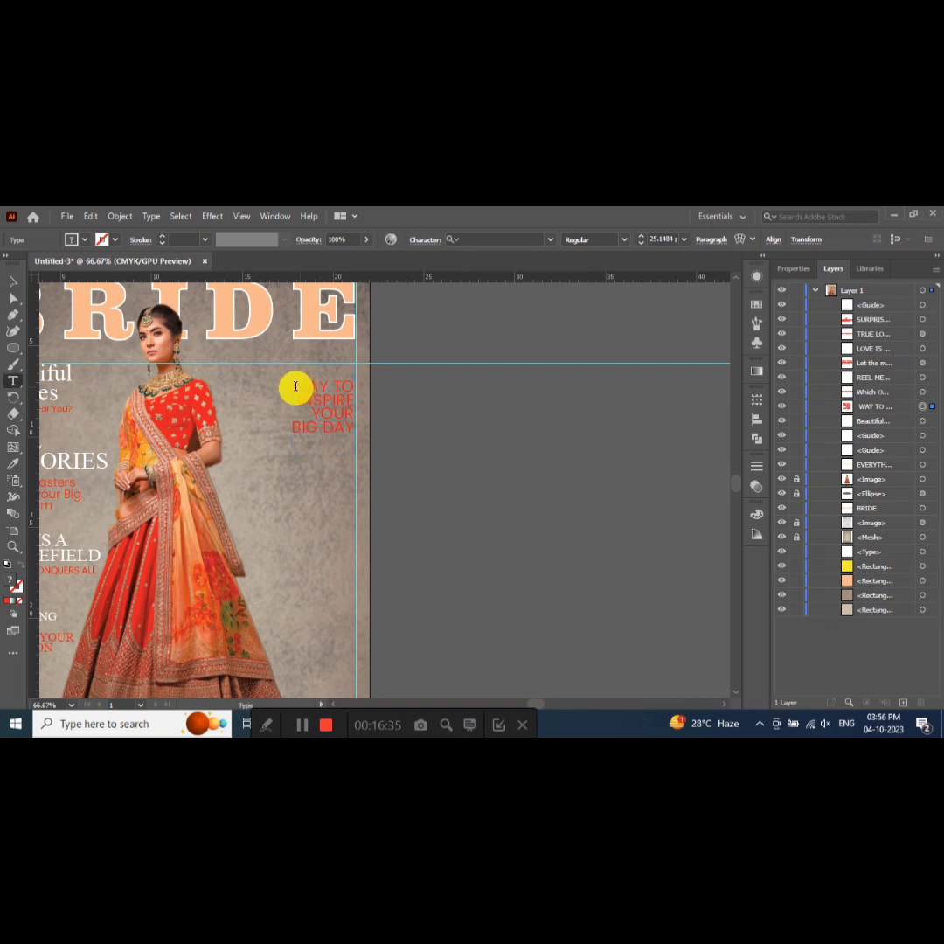
{"action": "left_click_drag", "start_coordinate": [294, 385], "coordinate": [294, 395]}
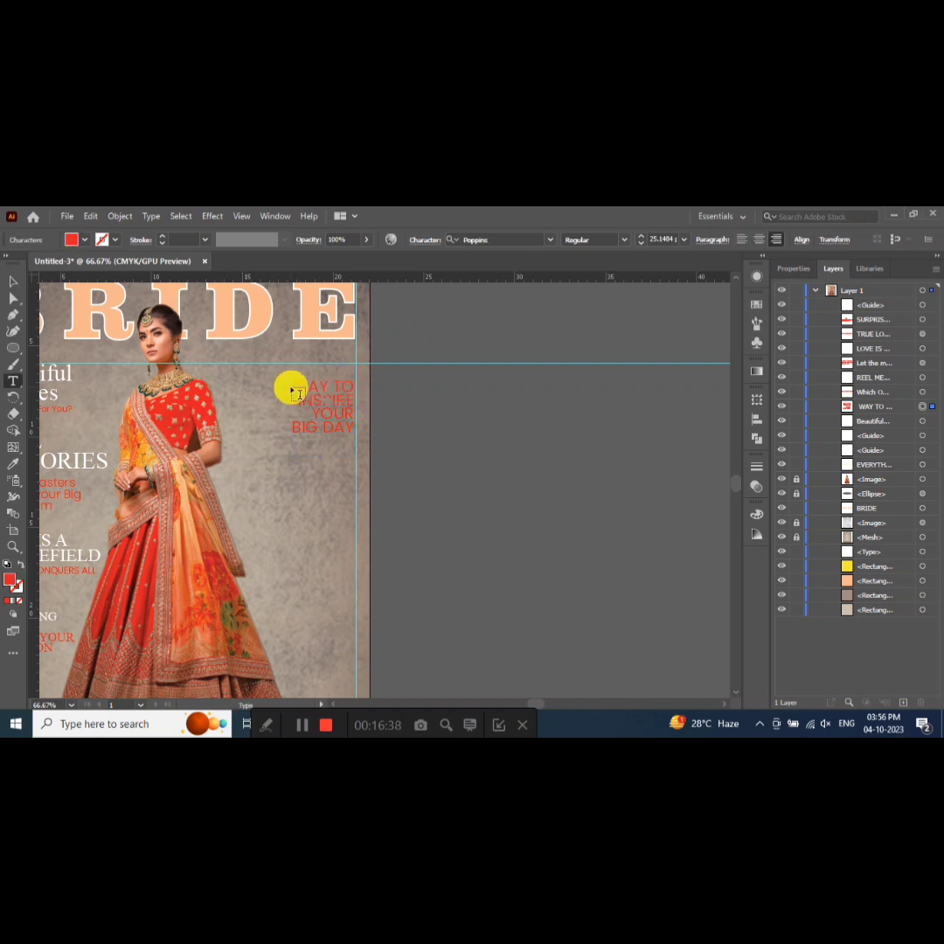
{"action": "key", "text": "Escape"}
{"action": "left_click", "coordinate": [13, 281]}
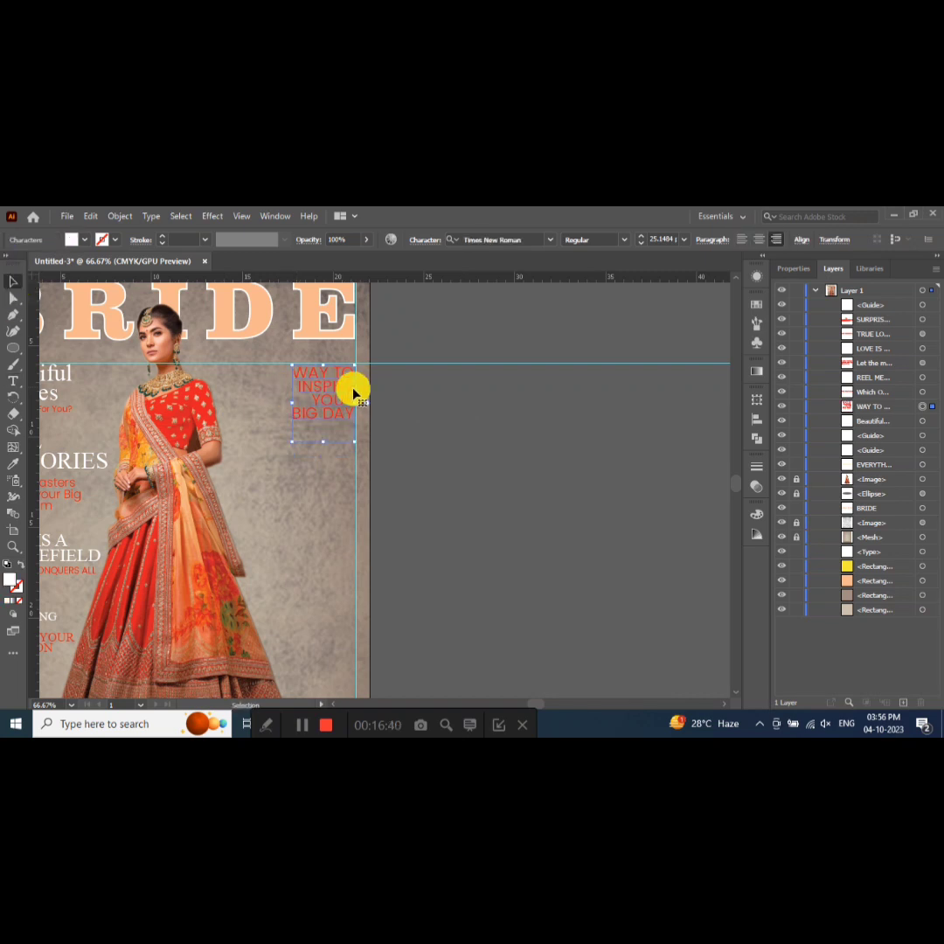
{"action": "left_click_drag", "start_coordinate": [330, 368], "coordinate": [329, 391]}
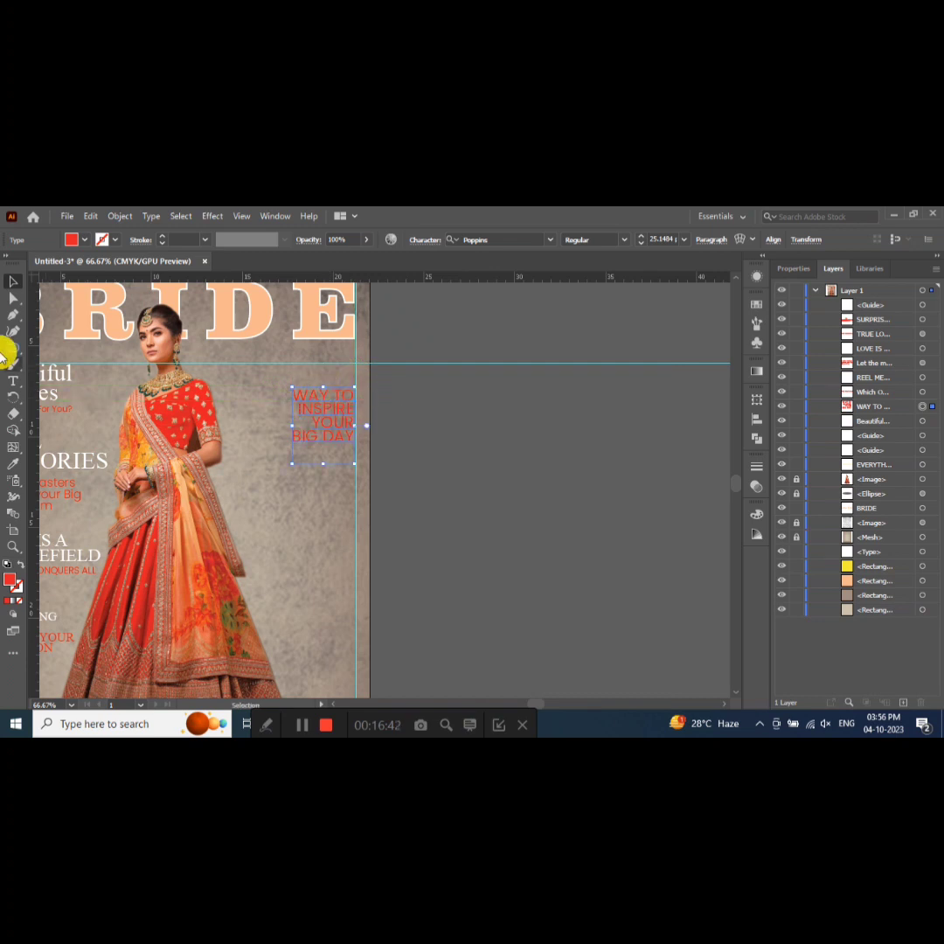
{"action": "left_click", "coordinate": [13, 381]}
- Create a new '483' text object beside the cover and enlarge it slightly
{"action": "left_click", "coordinate": [426, 405]}
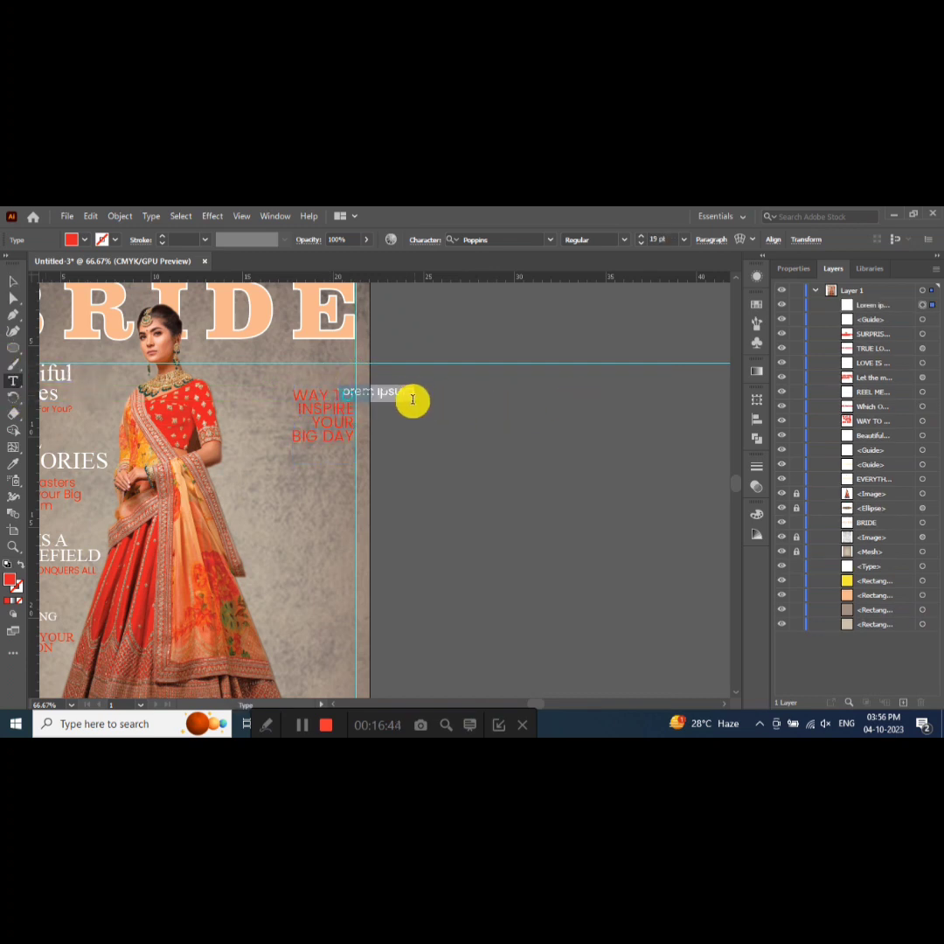
{"action": "type", "text": "483"}
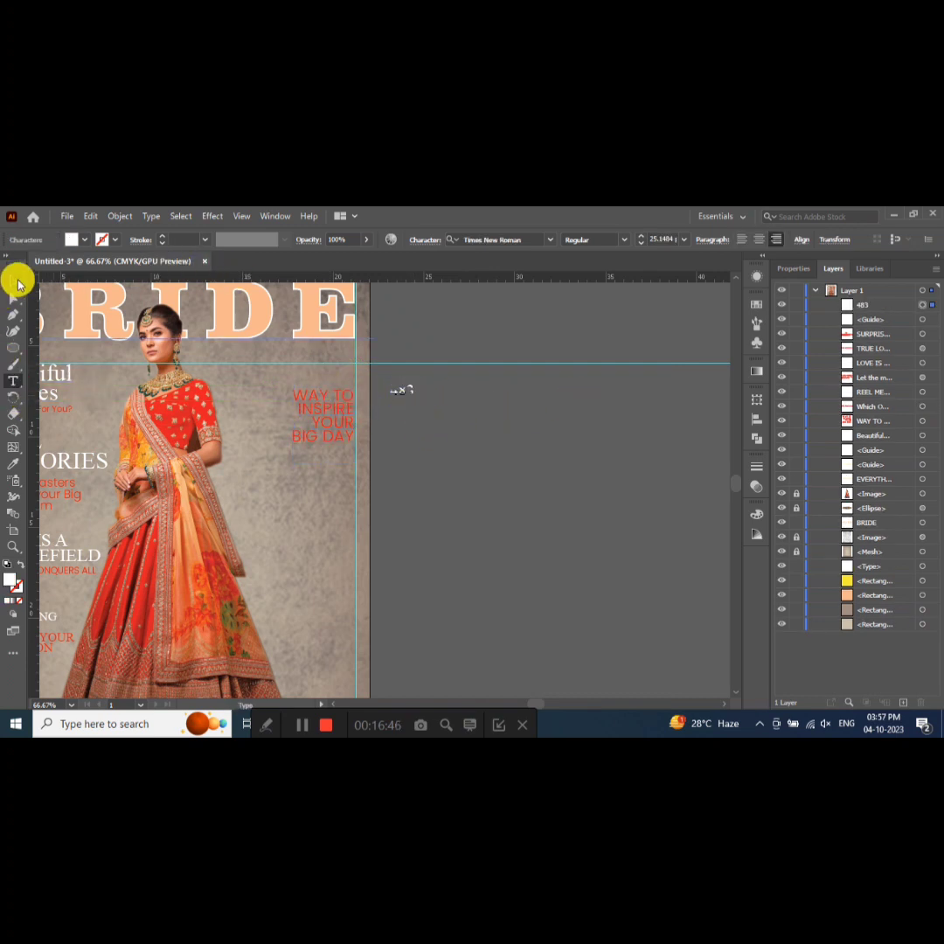
{"action": "left_click", "coordinate": [13, 282]}
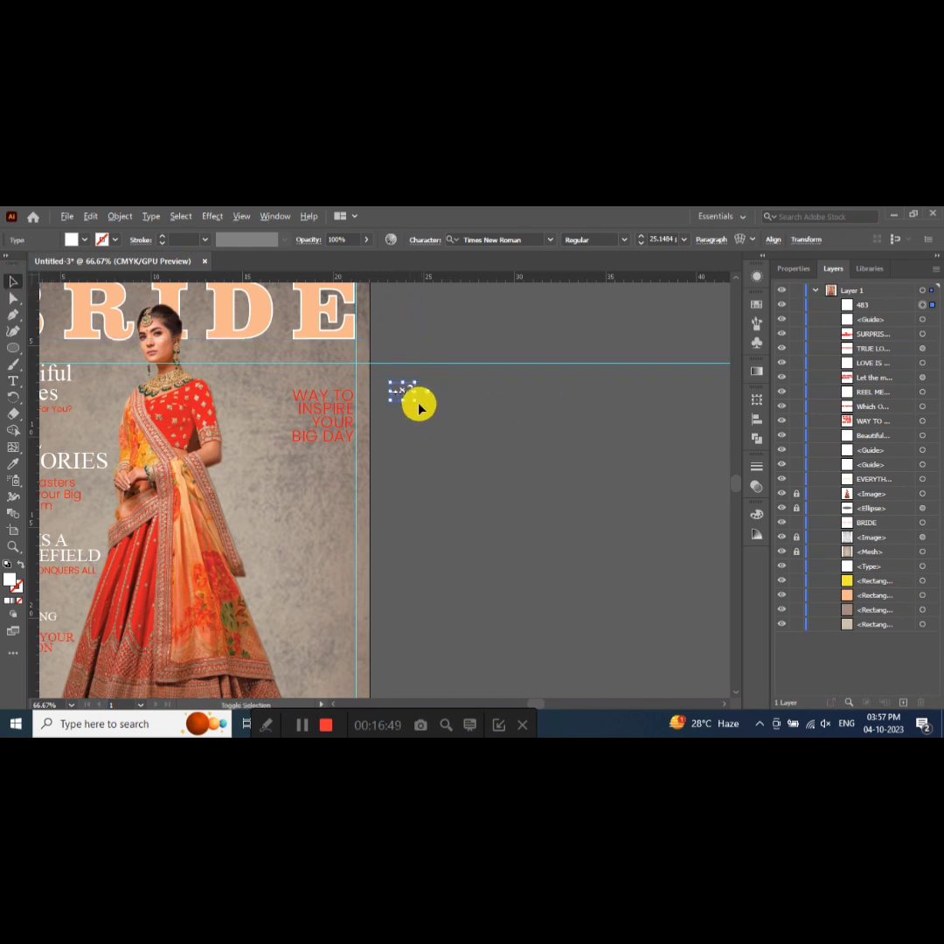
{"action": "mouse_move", "coordinate": [413, 396]}
{"action": "left_mouse_down"}
{"action": "mouse_move", "coordinate": [426, 406]}
{"action": "mouse_move", "coordinate": [323, 381]}
{"action": "left_mouse_up"}
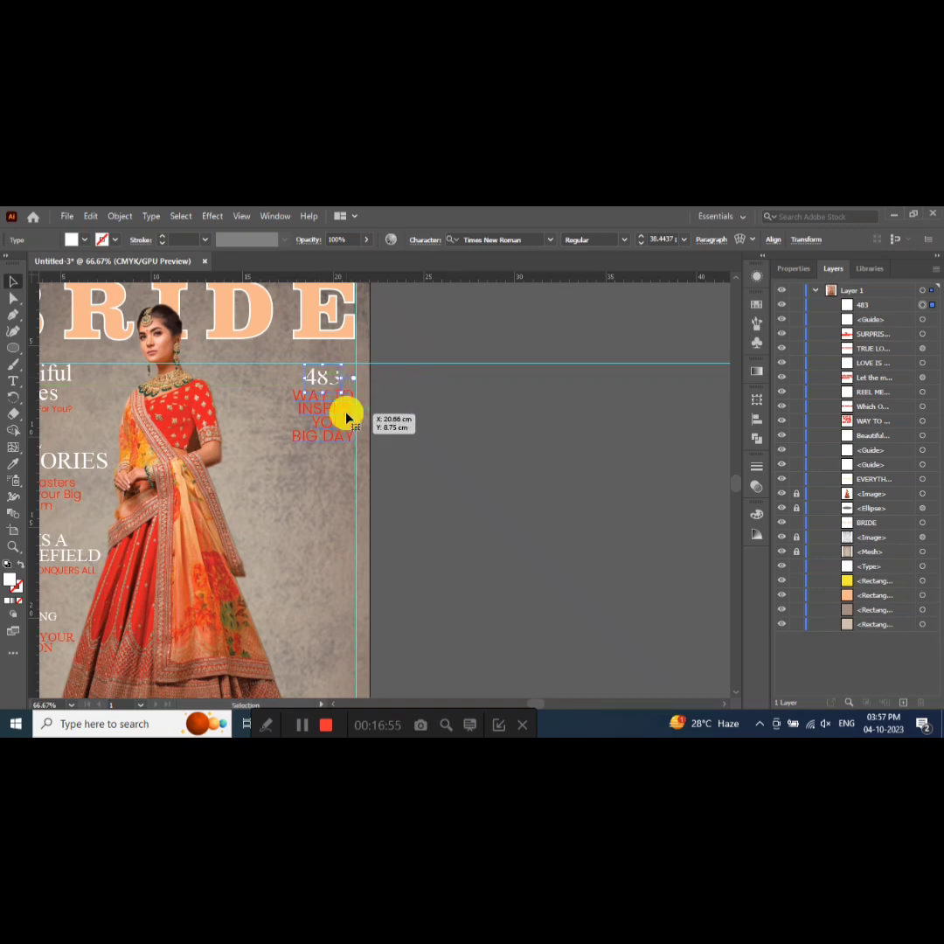
- Position 483 directly above the red WAY TO INSPIRE YOUR BIG DAY headline
{"action": "left_click", "coordinate": [346, 417]}
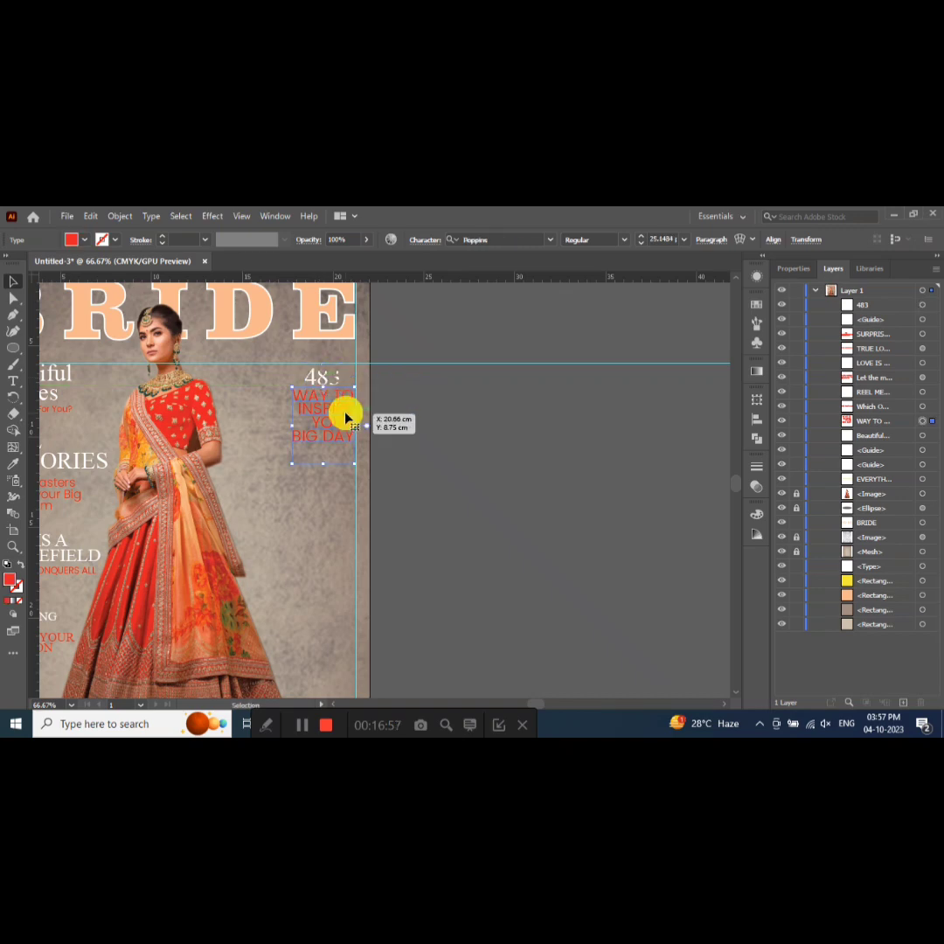
{"action": "key", "text": "ctrl+plus"}
{"action": "left_click_drag", "start_coordinate": [350, 414], "coordinate": [377, 411]}
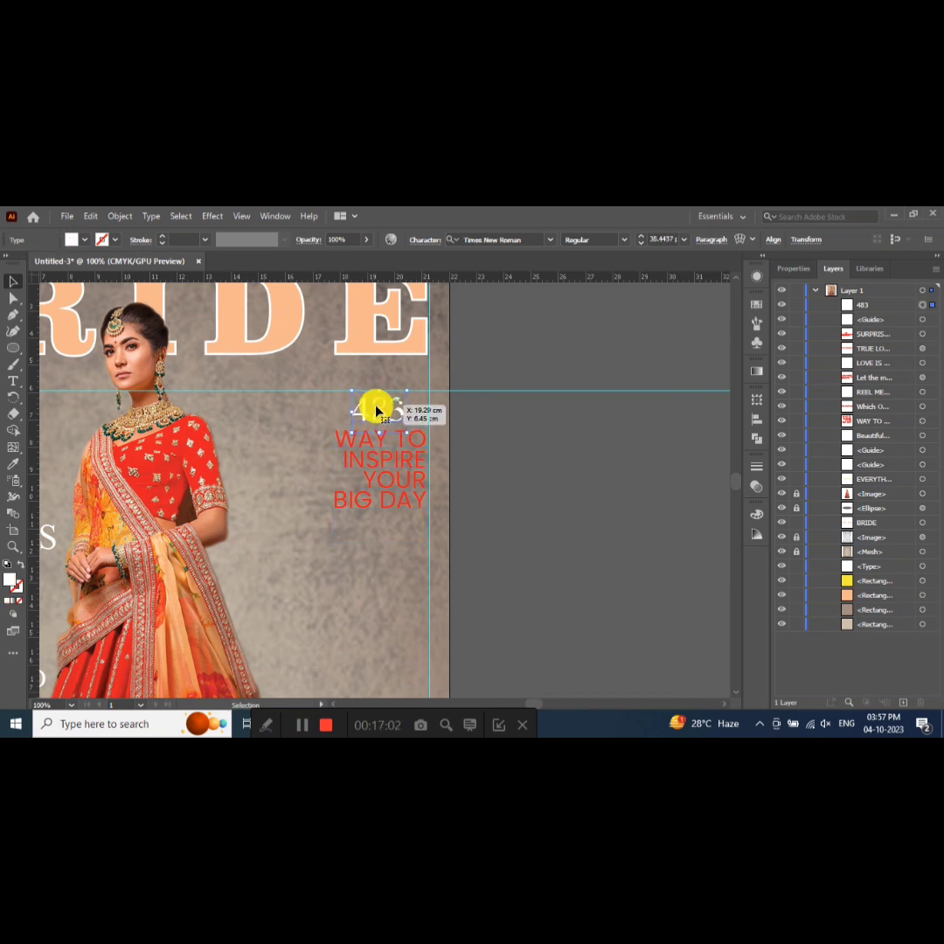
{"action": "left_click_drag", "start_coordinate": [376, 411], "coordinate": [406, 434]}
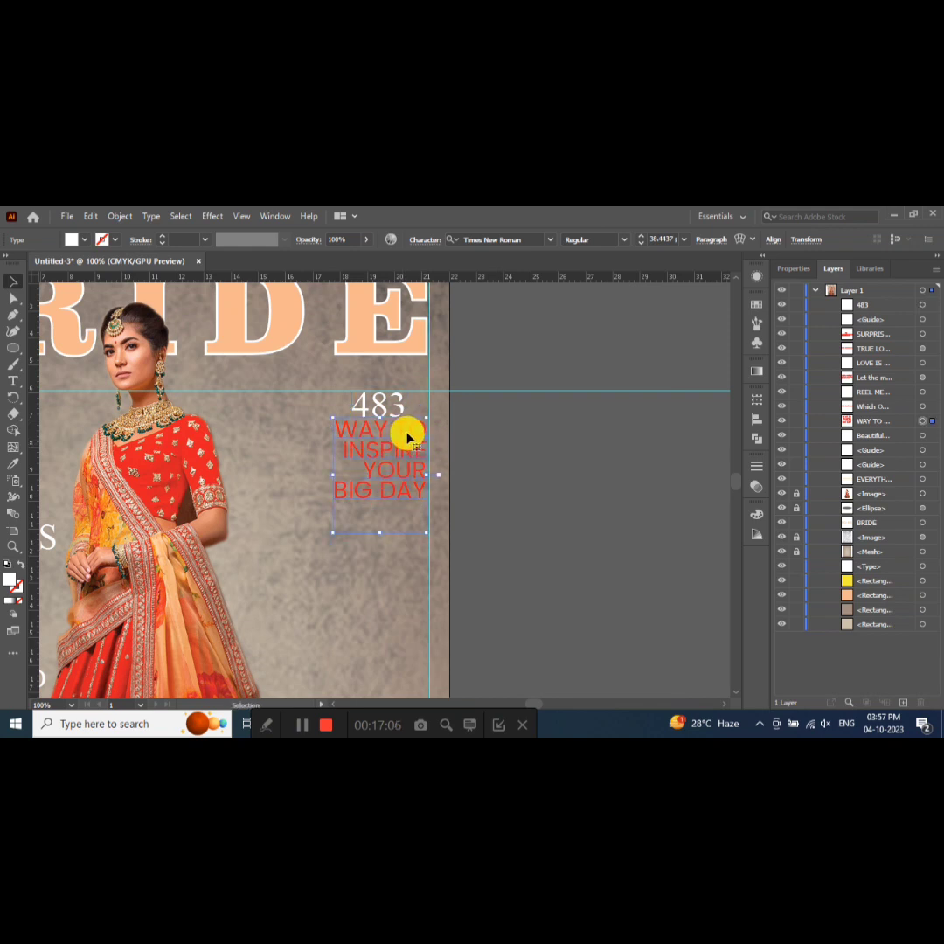
{"action": "left_click", "coordinate": [473, 439]}
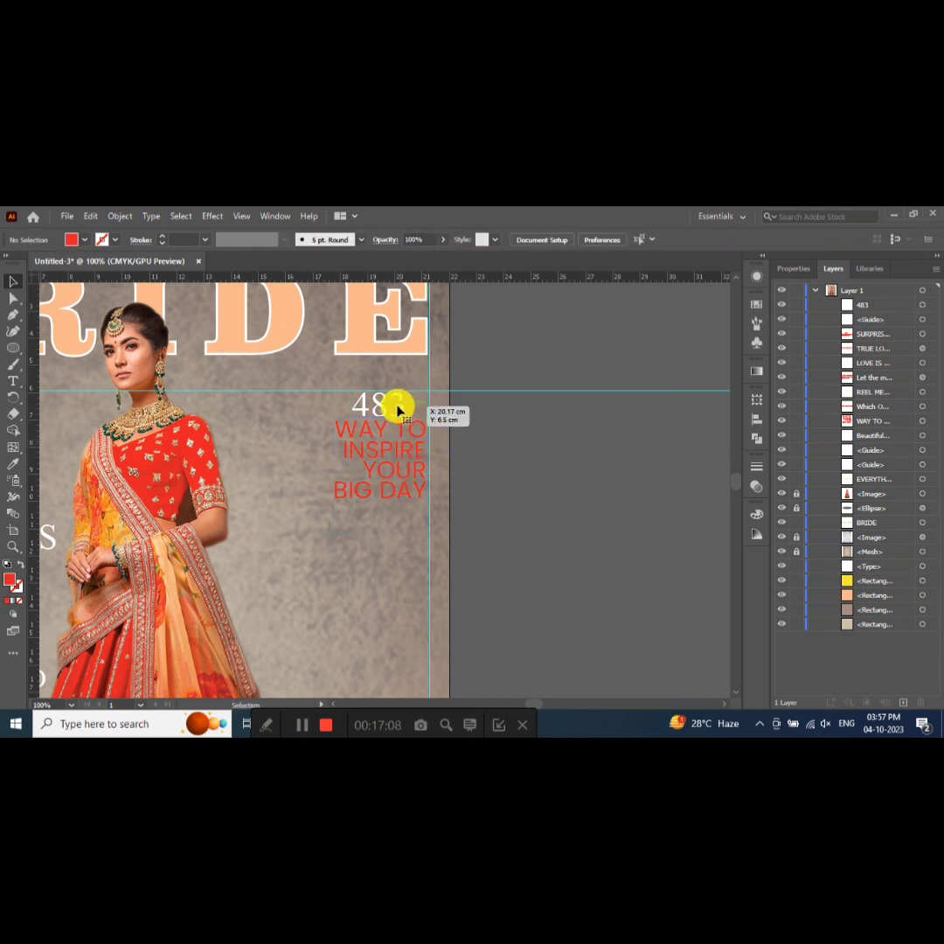
{"action": "left_click", "coordinate": [398, 409]}
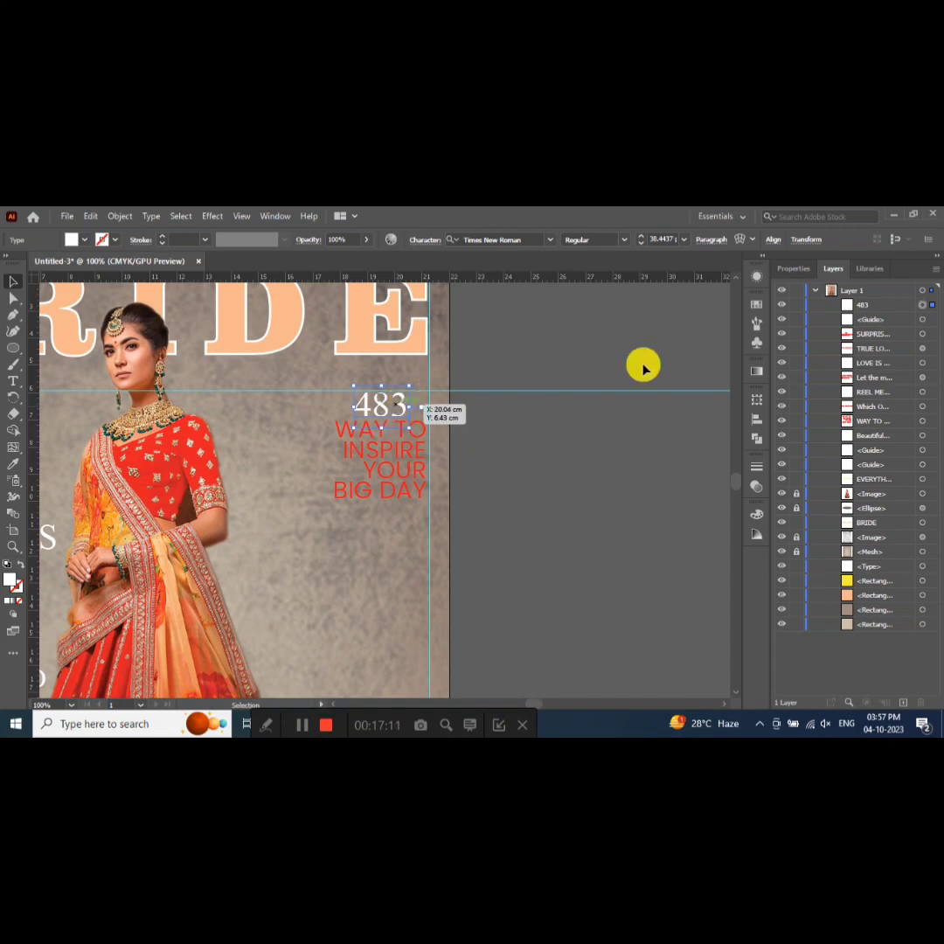
{"action": "key", "text": "ctrl+minus"}
- Duplicate 483 below the red headline and start retyping it as 'LOVE IS'
{"action": "scroll", "coordinate": [331, 530], "scroll_direction": "down", "scroll_amount": 3}
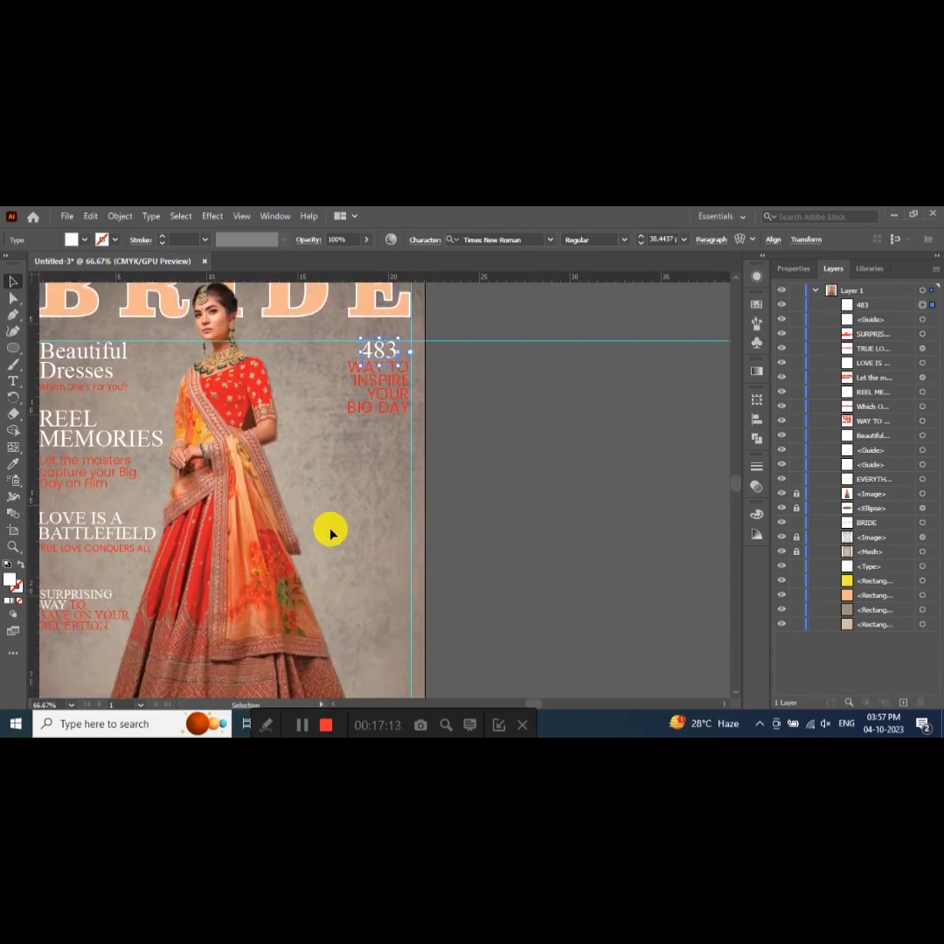
{"action": "scroll", "coordinate": [365, 411], "scroll_direction": "down", "scroll_amount": 1}
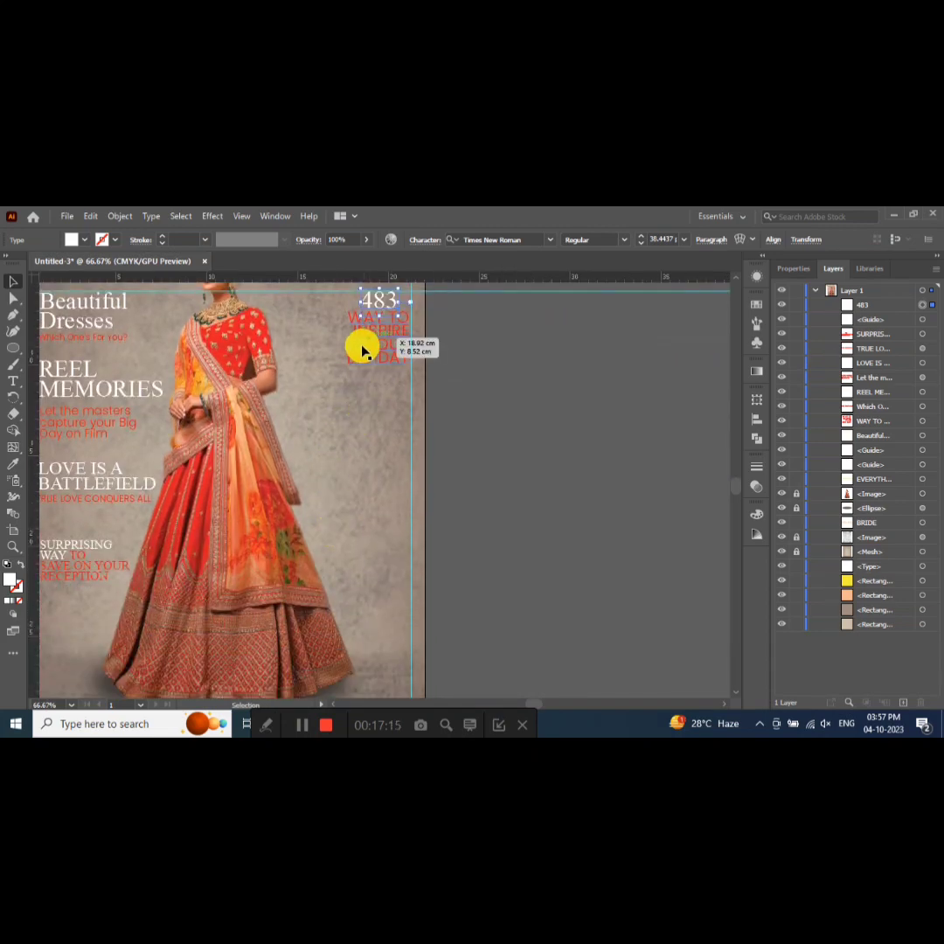
{"action": "scroll", "coordinate": [371, 353], "scroll_direction": "up", "scroll_amount": 1}
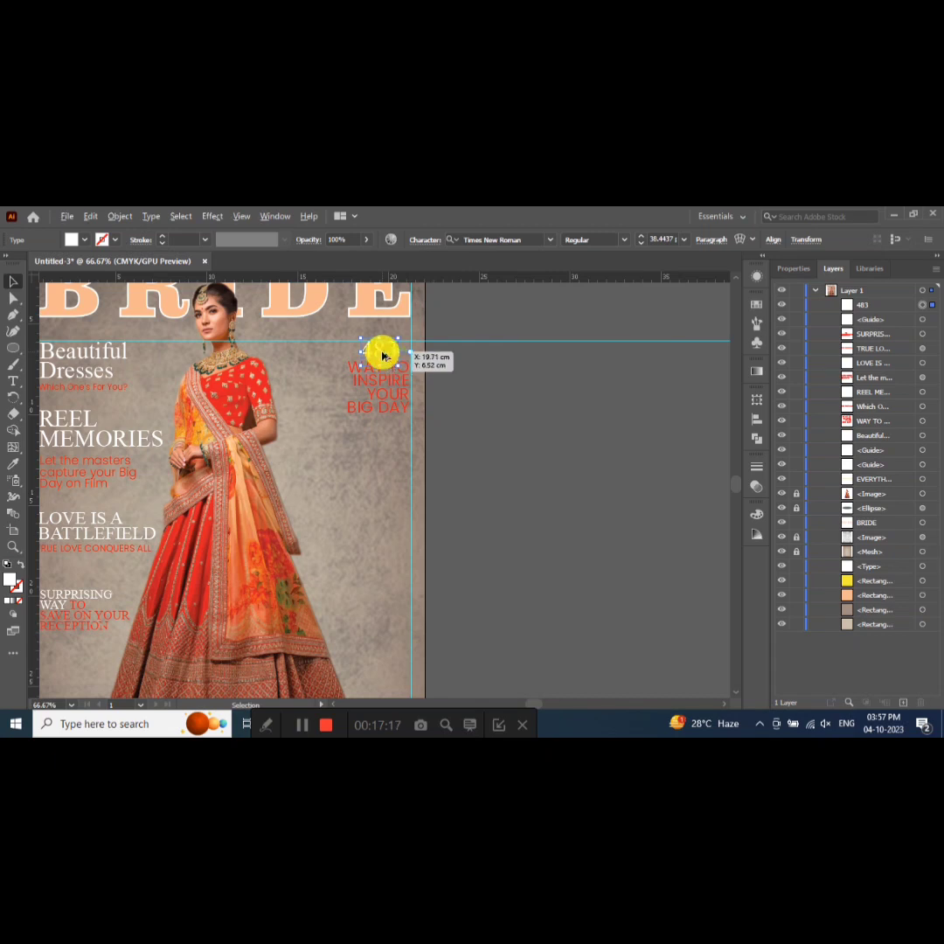
{"action": "left_click_drag", "start_coordinate": [382, 359], "coordinate": [392, 456]}
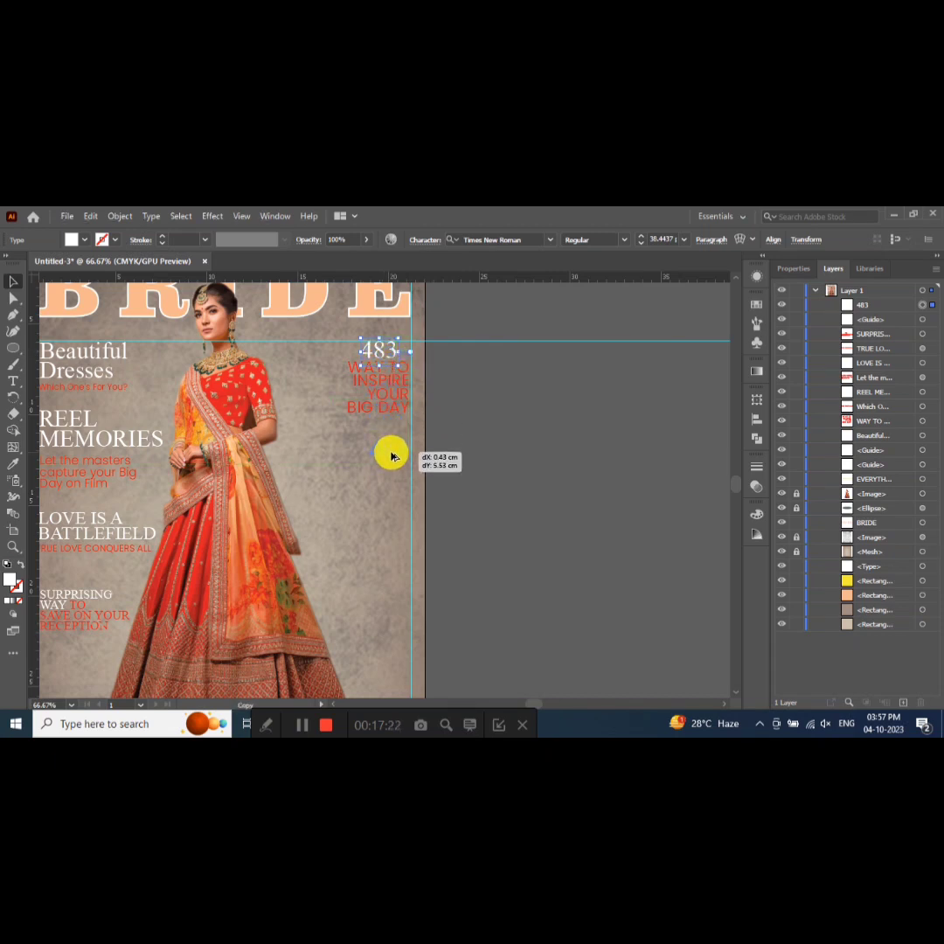
{"action": "mouse_move", "coordinate": [392, 456]}
{"action": "left_mouse_down"}
{"action": "mouse_move", "coordinate": [386, 447]}
{"action": "mouse_move", "coordinate": [406, 444]}
{"action": "left_mouse_up"}
{"action": "key", "text": "t"}
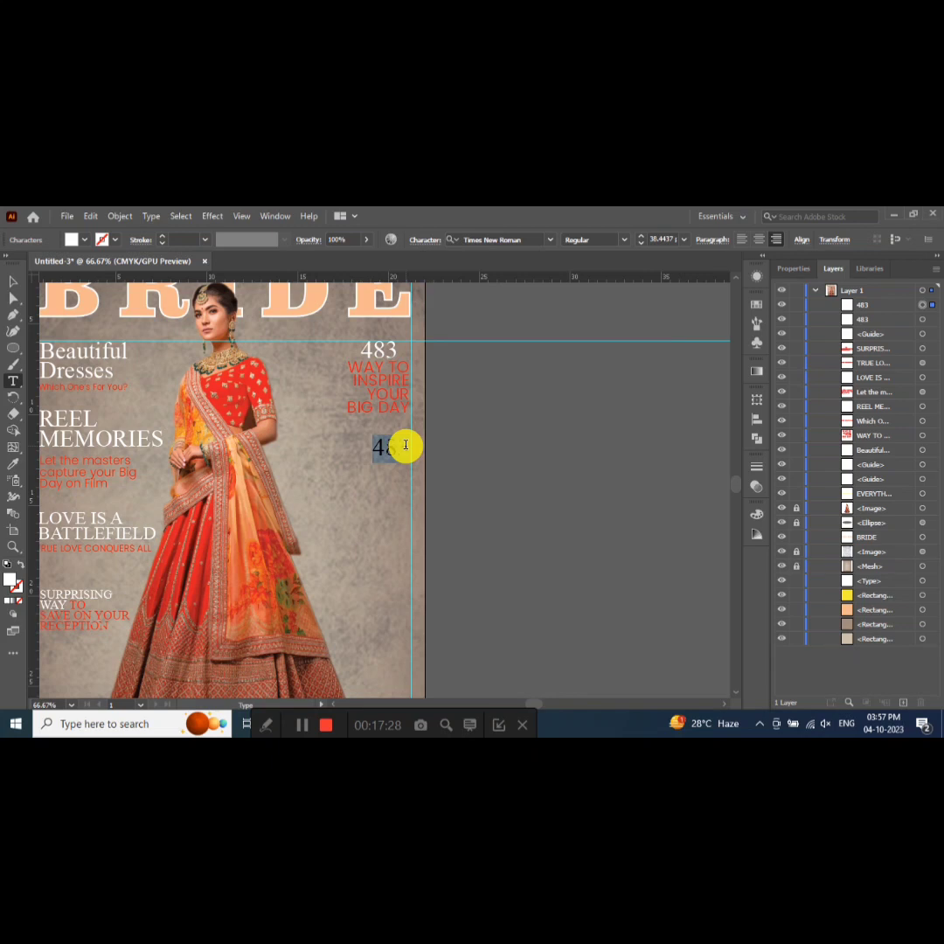
{"action": "type", "text": "LOVE"}
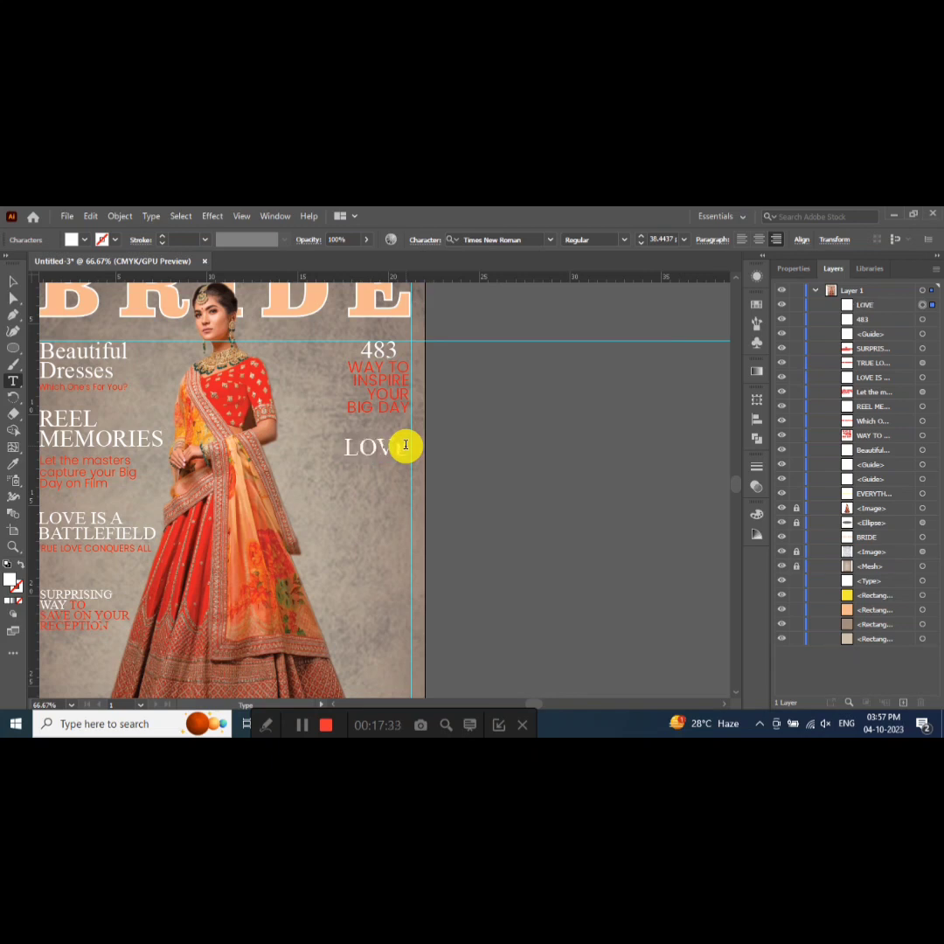
{"action": "key", "text": "BackSpace"}
- Move the text beside the cover and complete it as 'LOVE IS IN THE AIR'
{"action": "left_click", "coordinate": [14, 280]}
{"action": "left_click_drag", "start_coordinate": [356, 452], "coordinate": [476, 454]}
{"action": "key", "text": "t"}
{"action": "type", "text": "IS"}
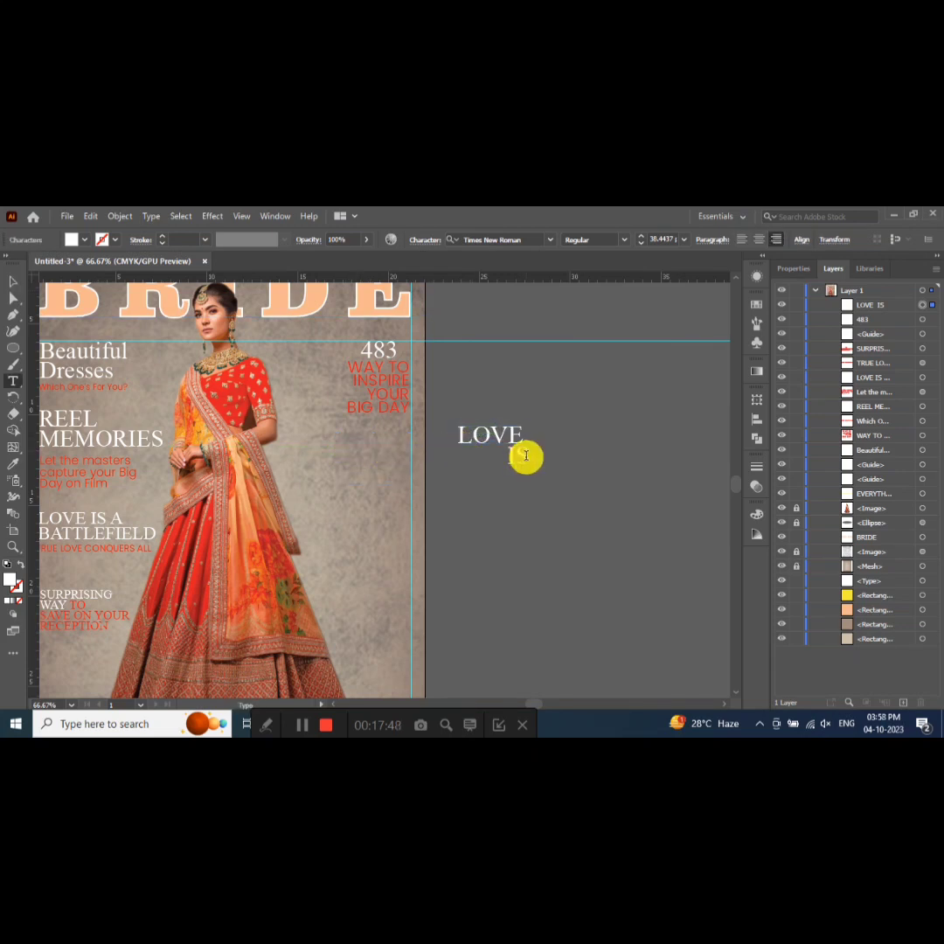
{"action": "left_click", "coordinate": [528, 454]}
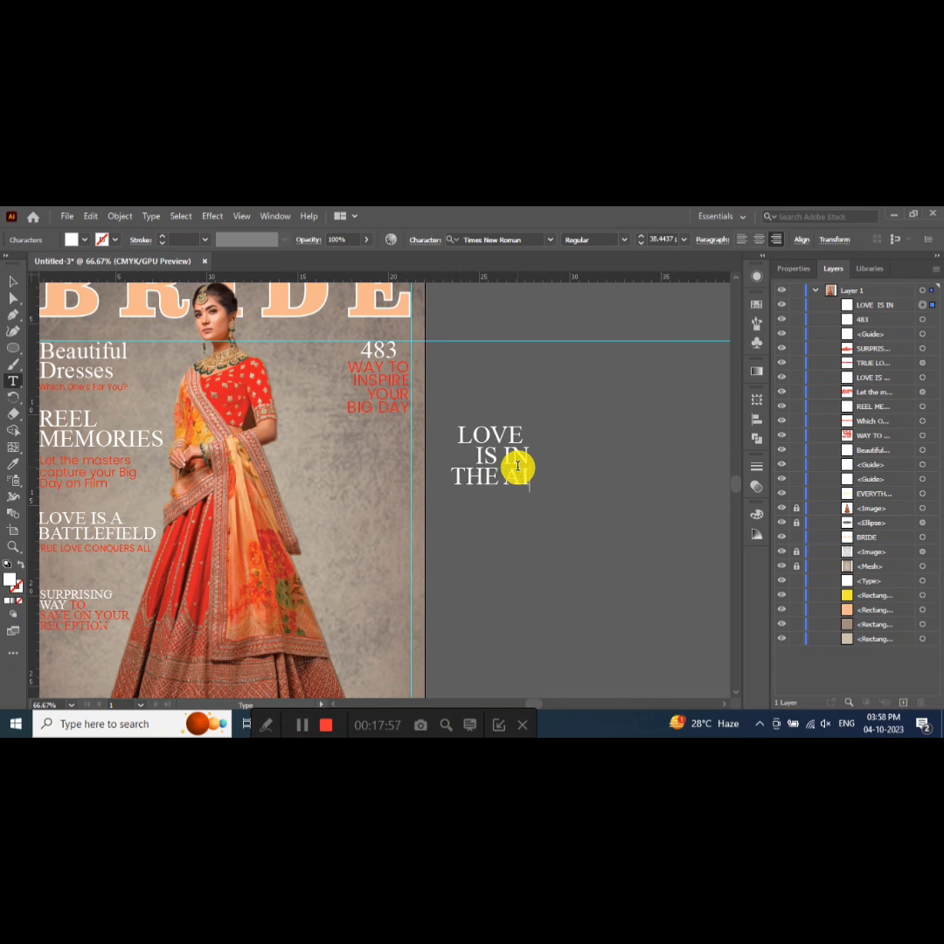
{"action": "type", "text": "AIR"}
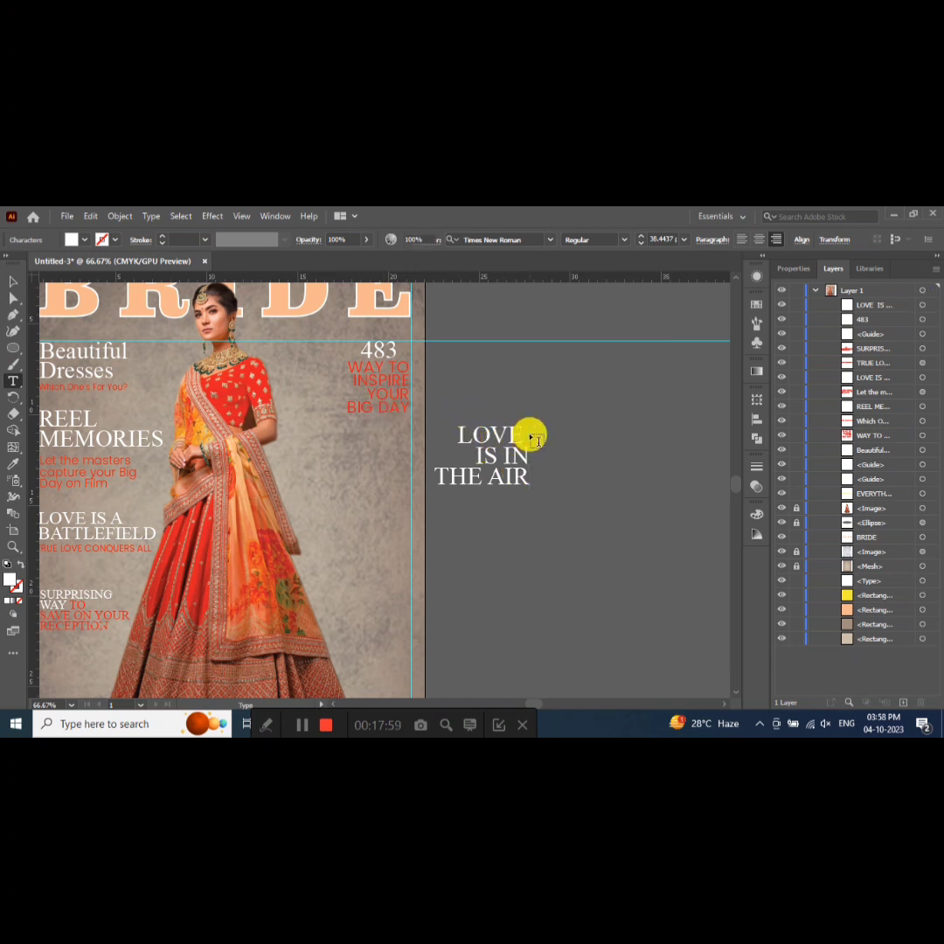
{"action": "key", "text": "Escape"}
- Shrink 'LOVE IS IN THE AIR' and place it under the red headline, deleting a stray copy
{"action": "left_click", "coordinate": [526, 433]}
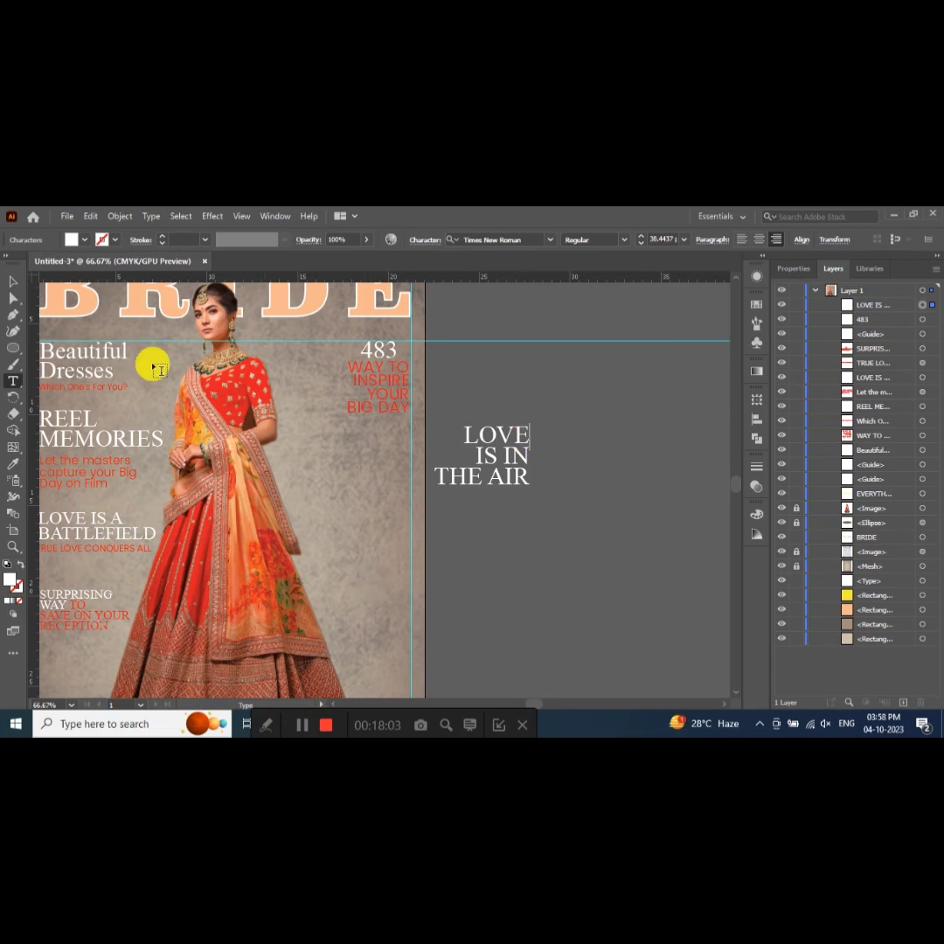
{"action": "left_click", "coordinate": [13, 282]}
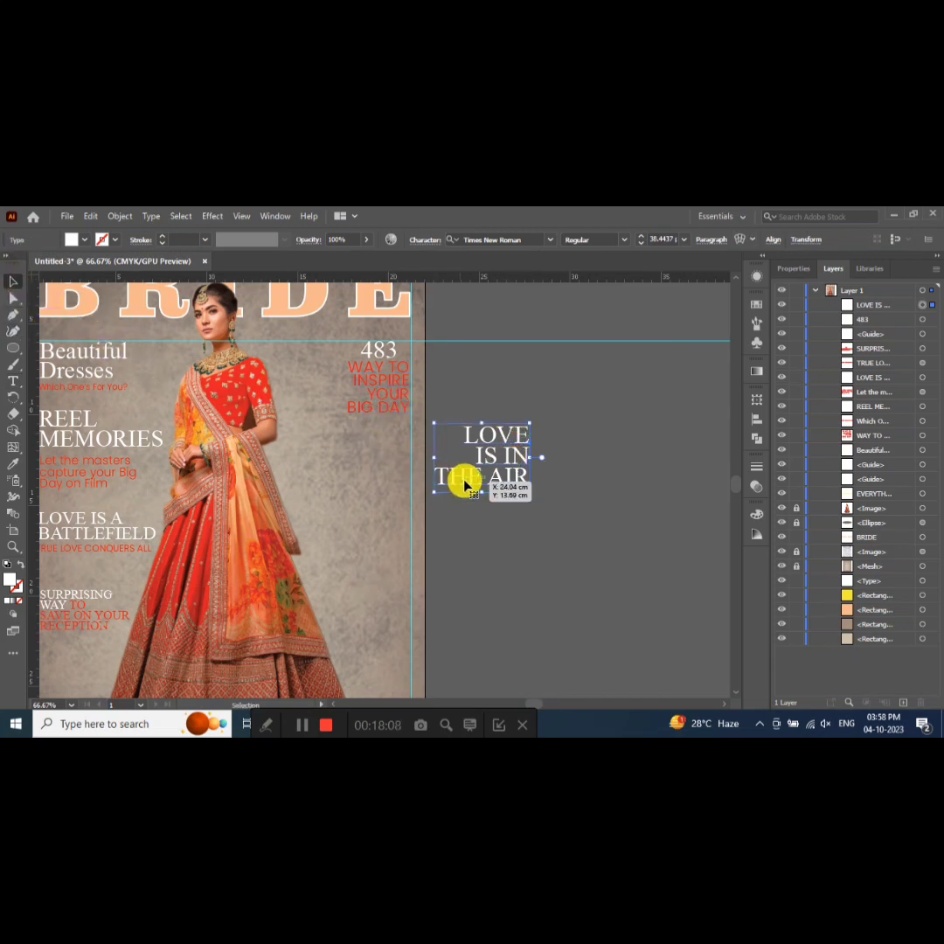
{"action": "left_click_drag", "start_coordinate": [529, 492], "coordinate": [494, 464]}
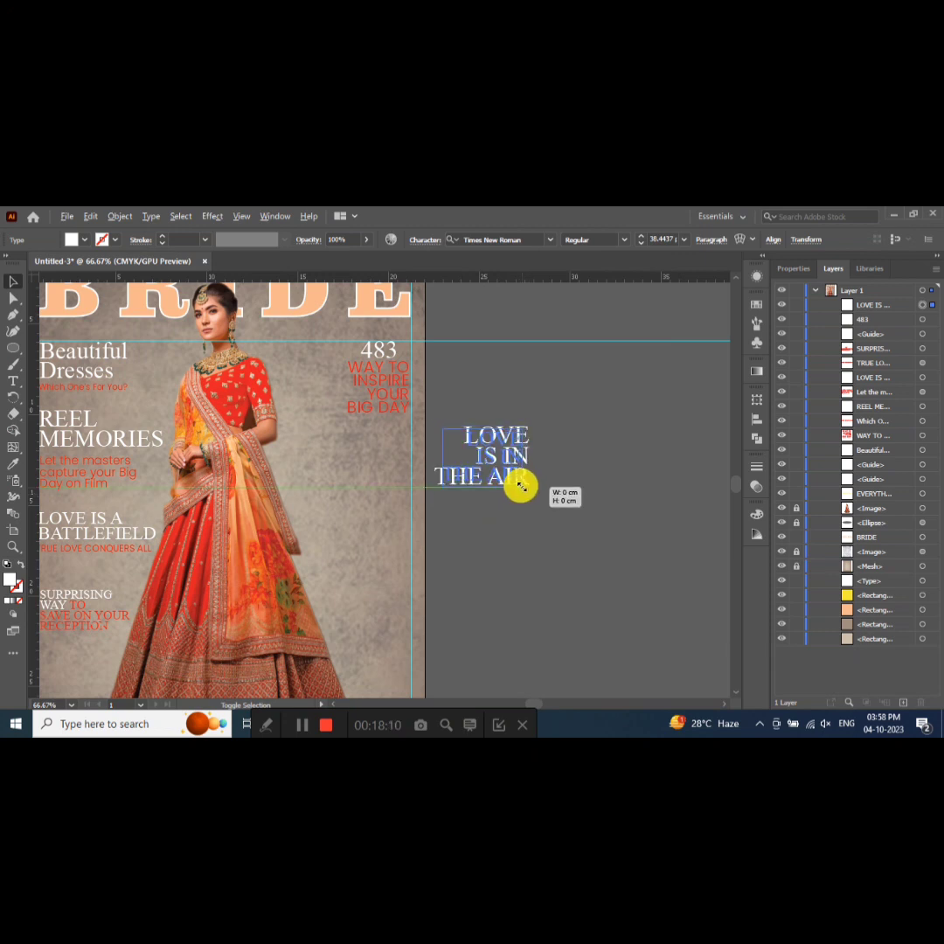
{"action": "left_click_drag", "start_coordinate": [373, 460], "coordinate": [390, 459]}
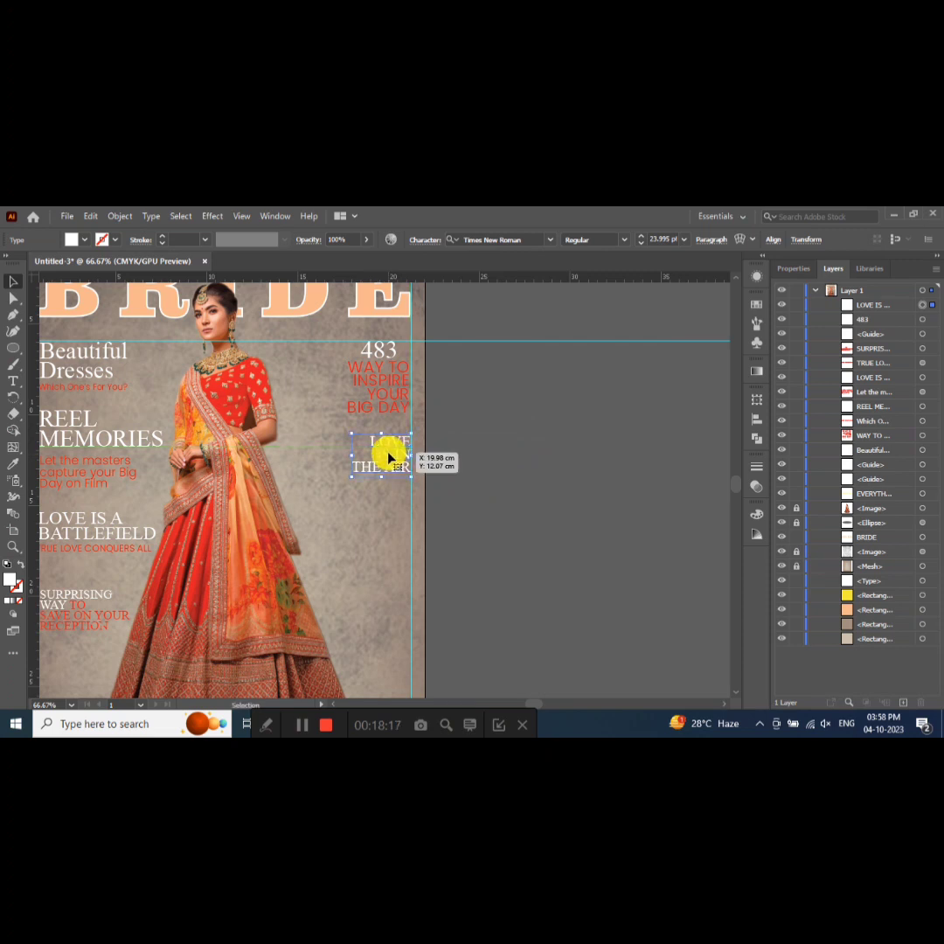
{"action": "left_click_drag", "start_coordinate": [391, 472], "coordinate": [495, 472]}
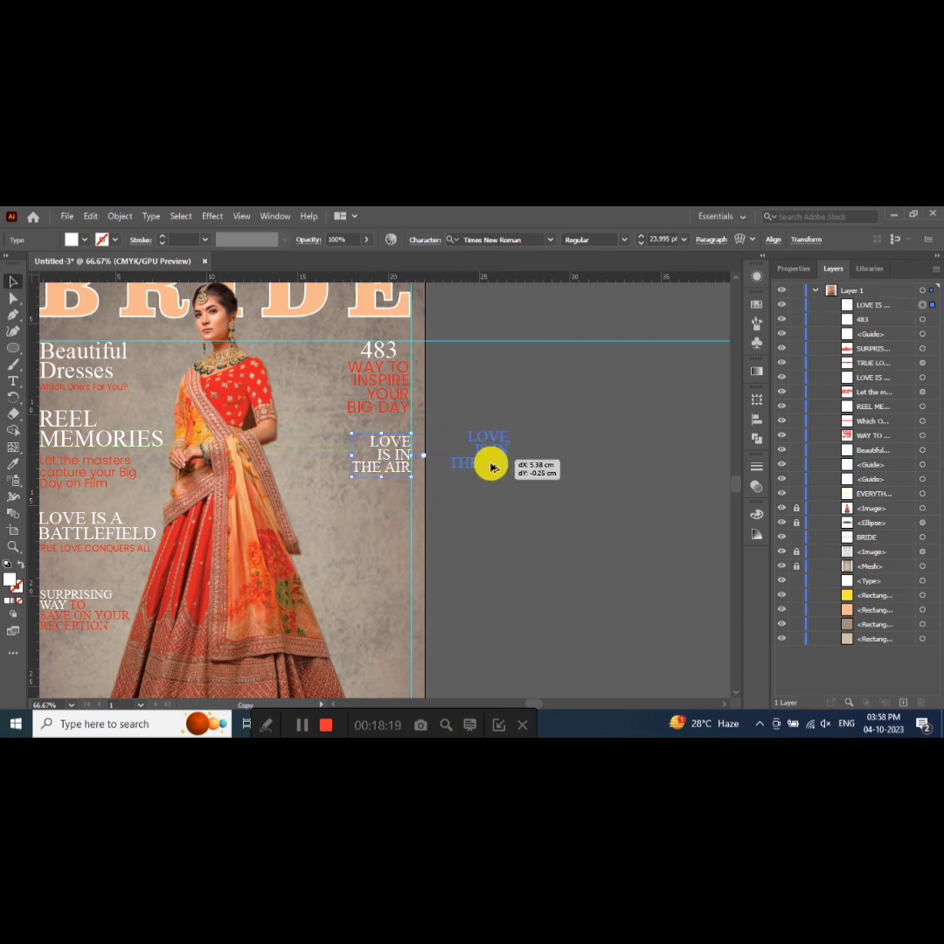
{"action": "key", "text": "Delete"}
- Duplicate the red headline and retype it as 'A GUIDE TO DESTINATION WEDDINGS'
{"action": "mouse_move", "coordinate": [386, 400]}
{"action": "left_mouse_down"}
{"action": "mouse_move", "coordinate": [486, 444]}
{"action": "mouse_move", "coordinate": [474, 434]}
{"action": "mouse_move", "coordinate": [546, 483]}
{"action": "left_mouse_up"}
{"action": "double_click", "coordinate": [467, 433]}
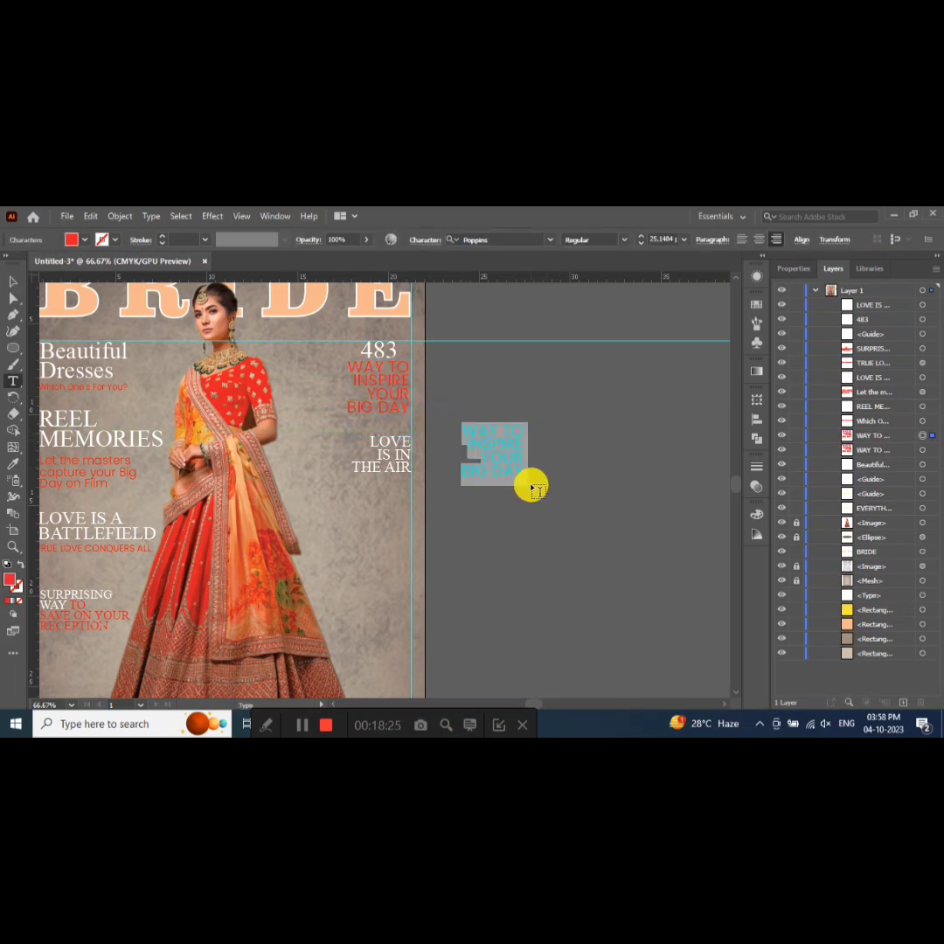
{"action": "type", "text": "A"}
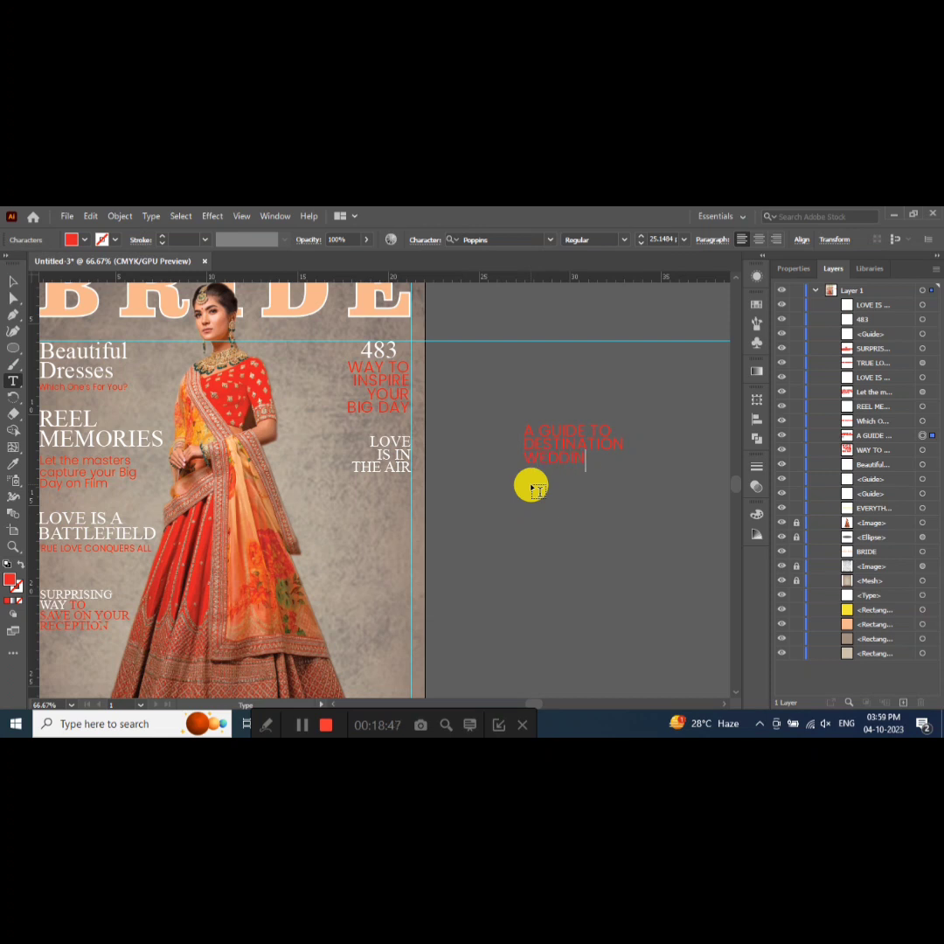
{"action": "left_click", "coordinate": [13, 282]}
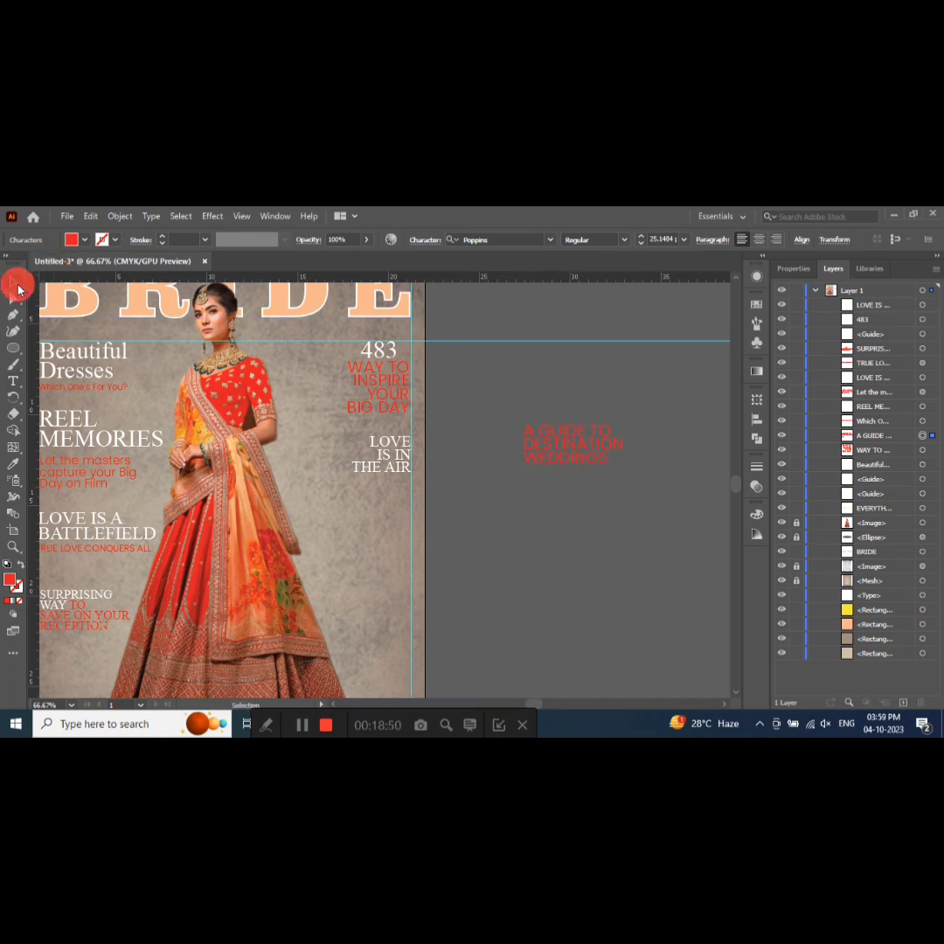
- Right-align the guide text and place it under LOVE IS IN THE AIR
{"action": "left_click", "coordinate": [710, 241]}
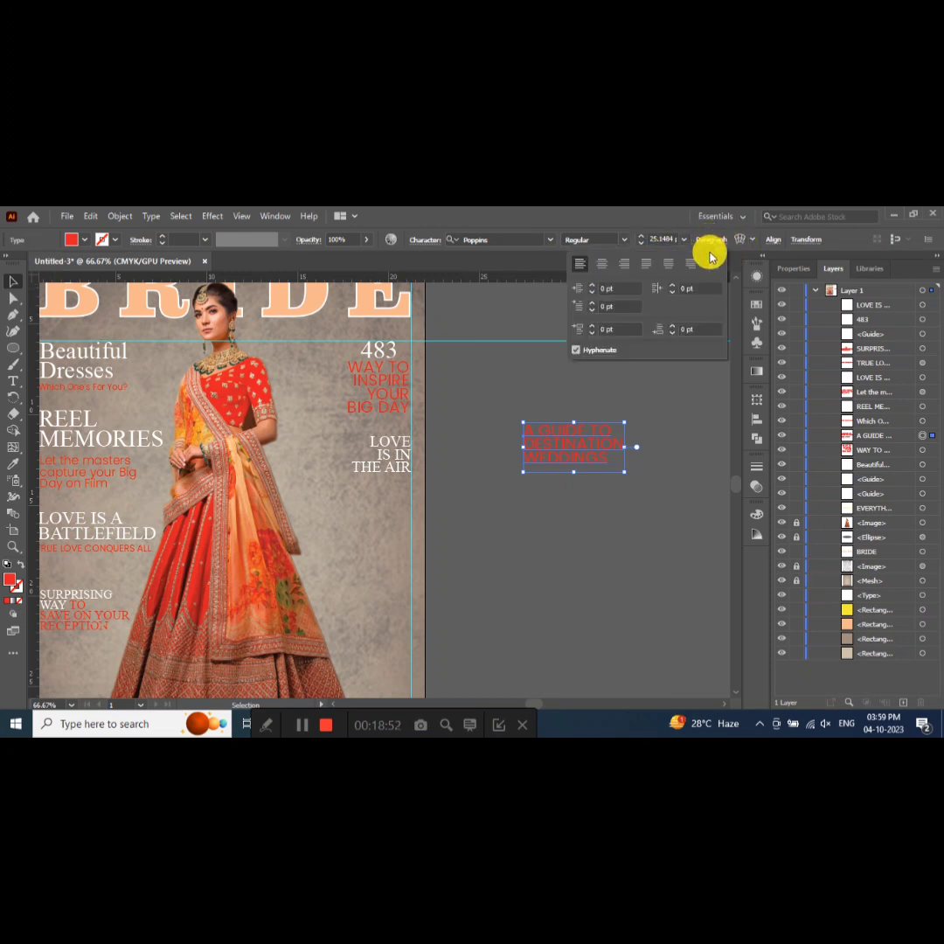
{"action": "left_click", "coordinate": [624, 263]}
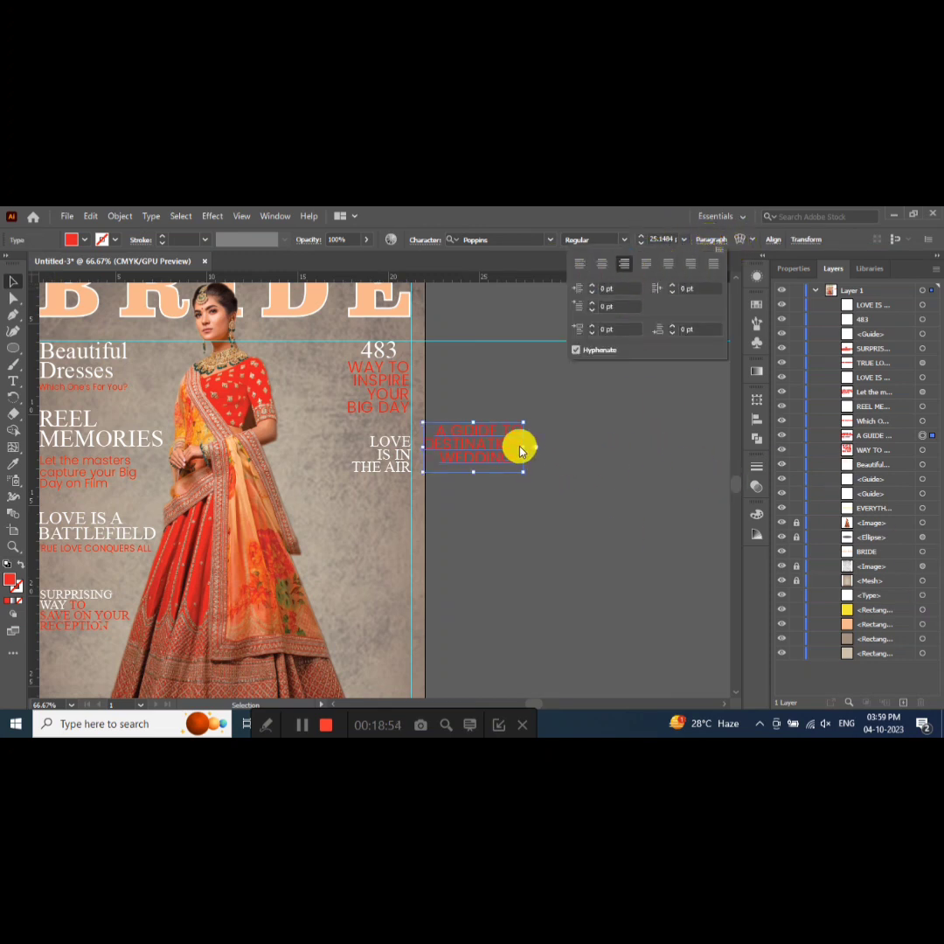
{"action": "left_click", "coordinate": [491, 447]}
{"action": "left_click_drag", "start_coordinate": [466, 442], "coordinate": [350, 505]}
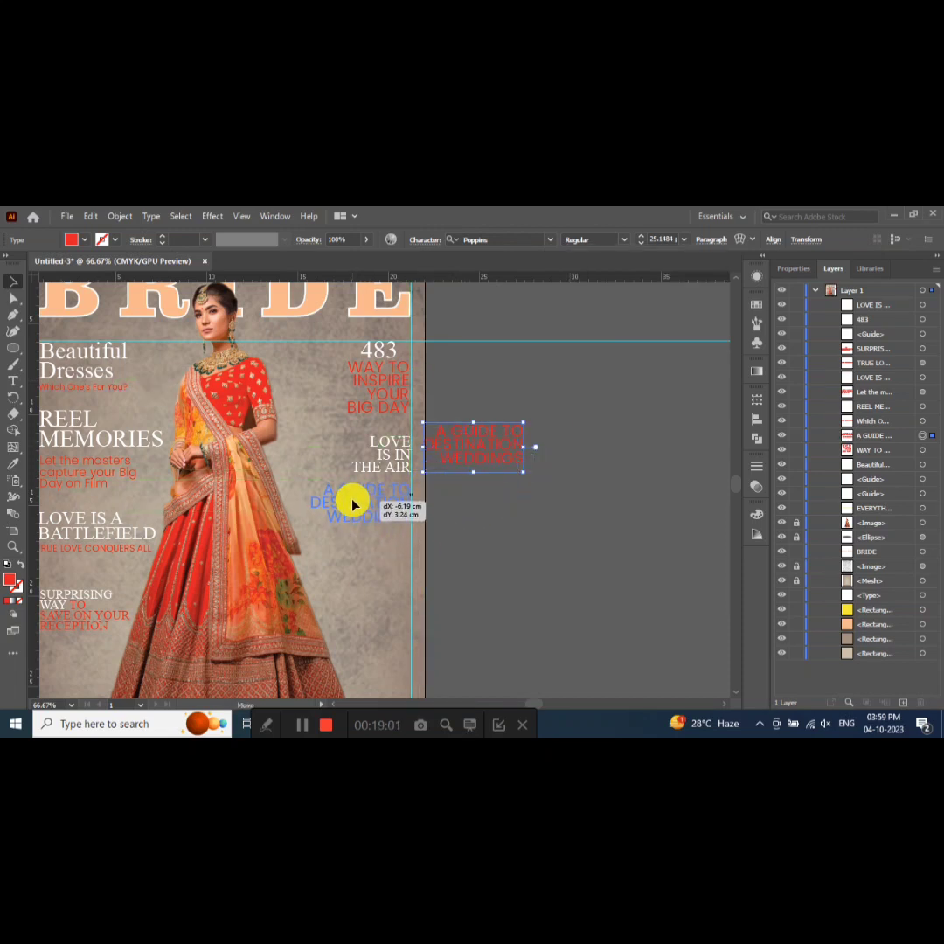
{"action": "left_click_drag", "start_coordinate": [350, 505], "coordinate": [353, 502]}
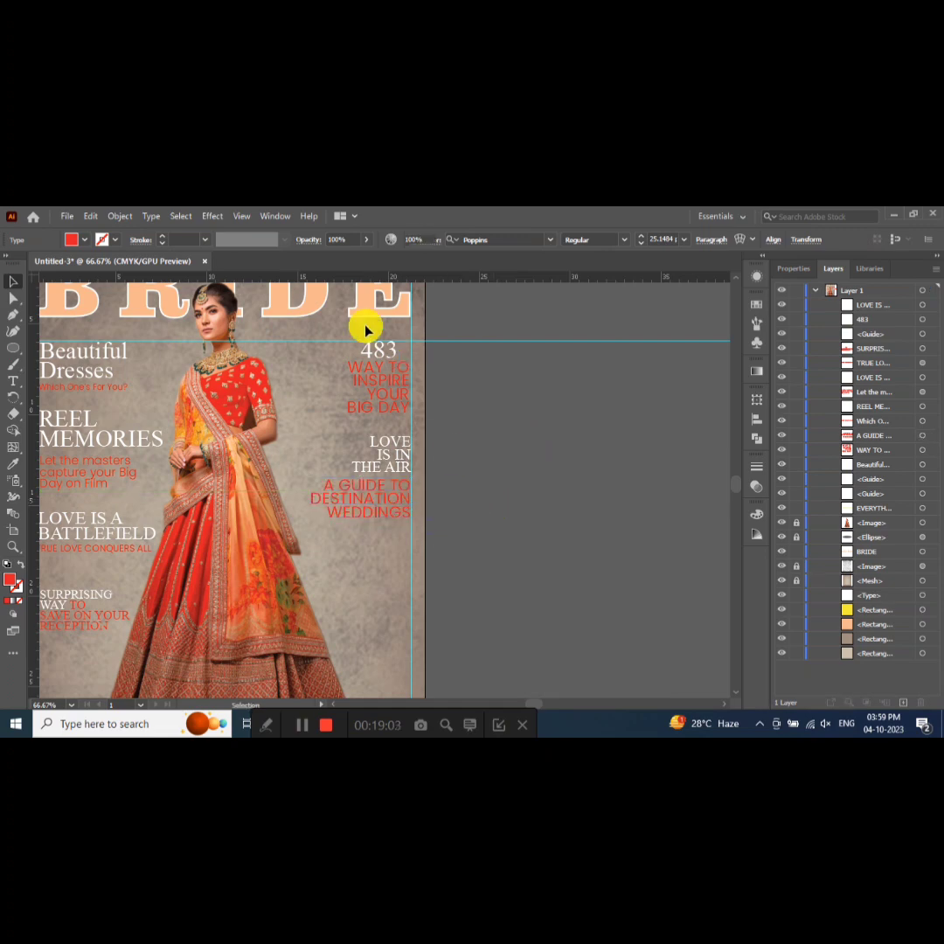
{"action": "left_click", "coordinate": [316, 343]}
- Turn a copy of 483 into a large '21' and place it below the guide text
{"action": "scroll", "coordinate": [388, 391], "scroll_direction": "up", "scroll_amount": 2}
{"action": "left_click_drag", "start_coordinate": [381, 400], "coordinate": [472, 566]}
{"action": "scroll", "coordinate": [479, 512], "scroll_direction": "down", "scroll_amount": 2}
{"action": "scroll", "coordinate": [486, 518], "scroll_direction": "down", "scroll_amount": 3}
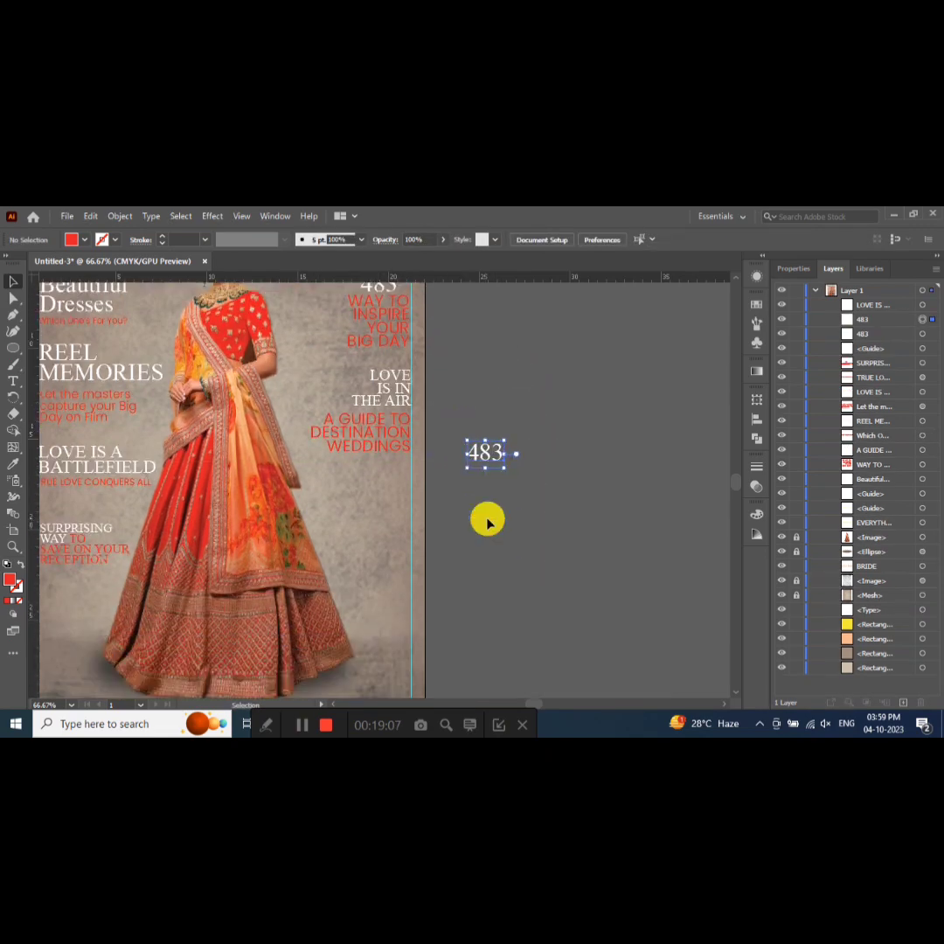
{"action": "left_click", "coordinate": [481, 472]}
{"action": "double_click", "coordinate": [473, 455]}
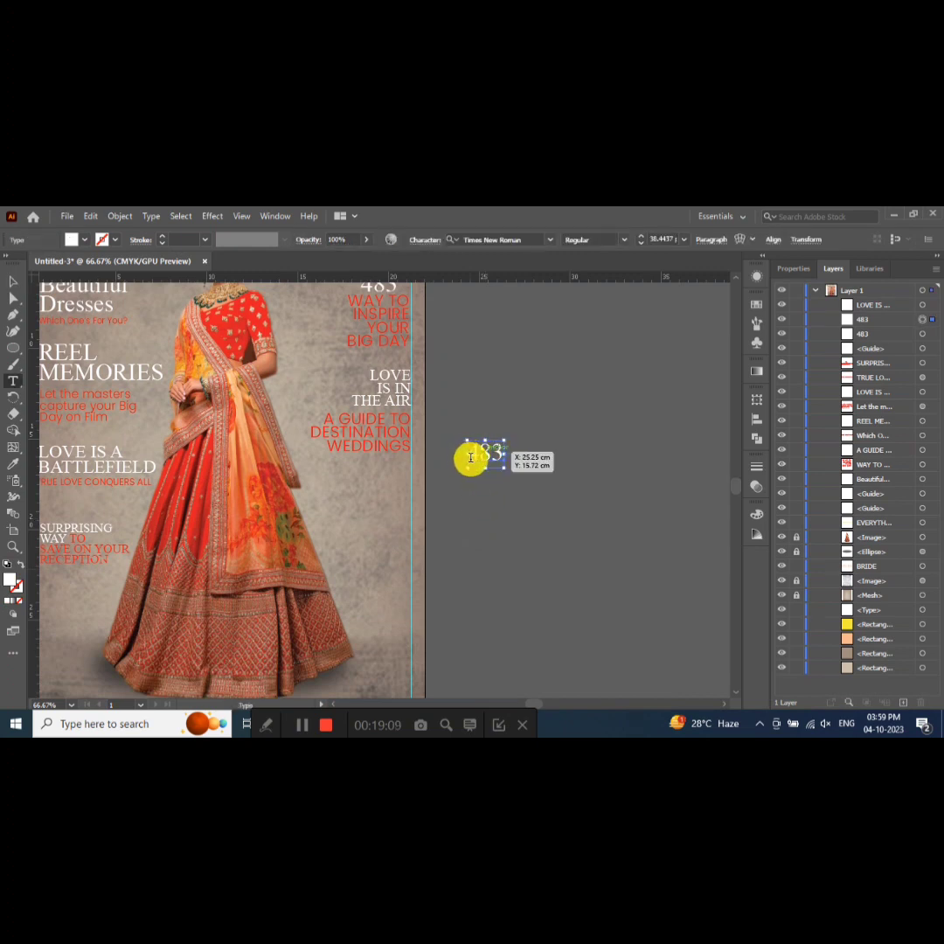
{"action": "double_click", "coordinate": [489, 455]}
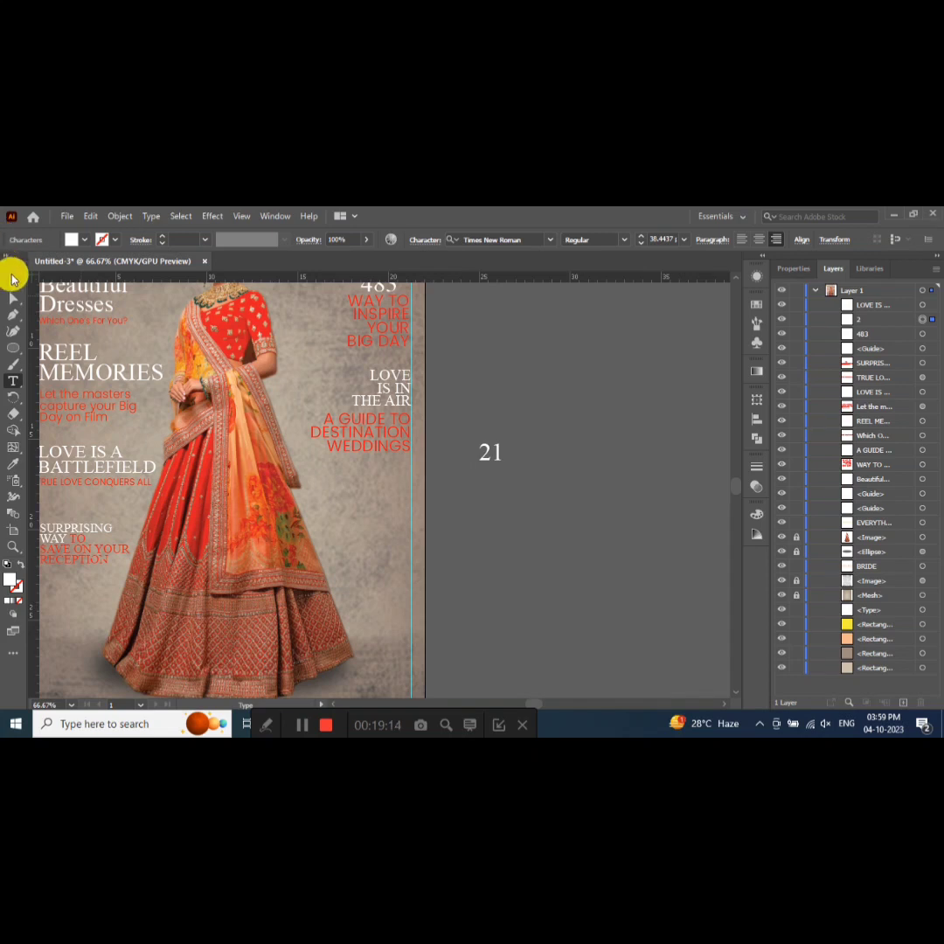
{"action": "left_click", "coordinate": [14, 279]}
{"action": "mouse_move", "coordinate": [514, 476]}
{"action": "left_mouse_down"}
{"action": "mouse_move", "coordinate": [387, 515]}
{"action": "mouse_move", "coordinate": [395, 497]}
{"action": "mouse_move", "coordinate": [407, 499]}
{"action": "mouse_move", "coordinate": [394, 500]}
{"action": "left_mouse_up"}
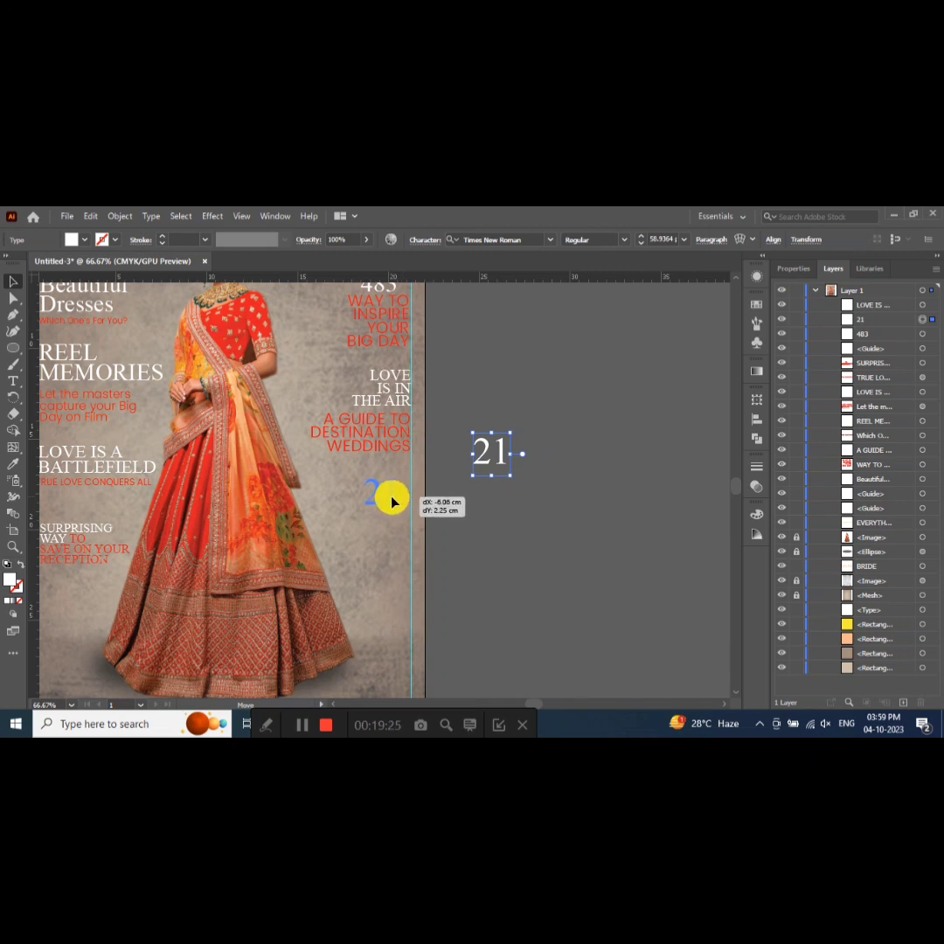
{"action": "left_click_drag", "start_coordinate": [394, 500], "coordinate": [392, 500]}
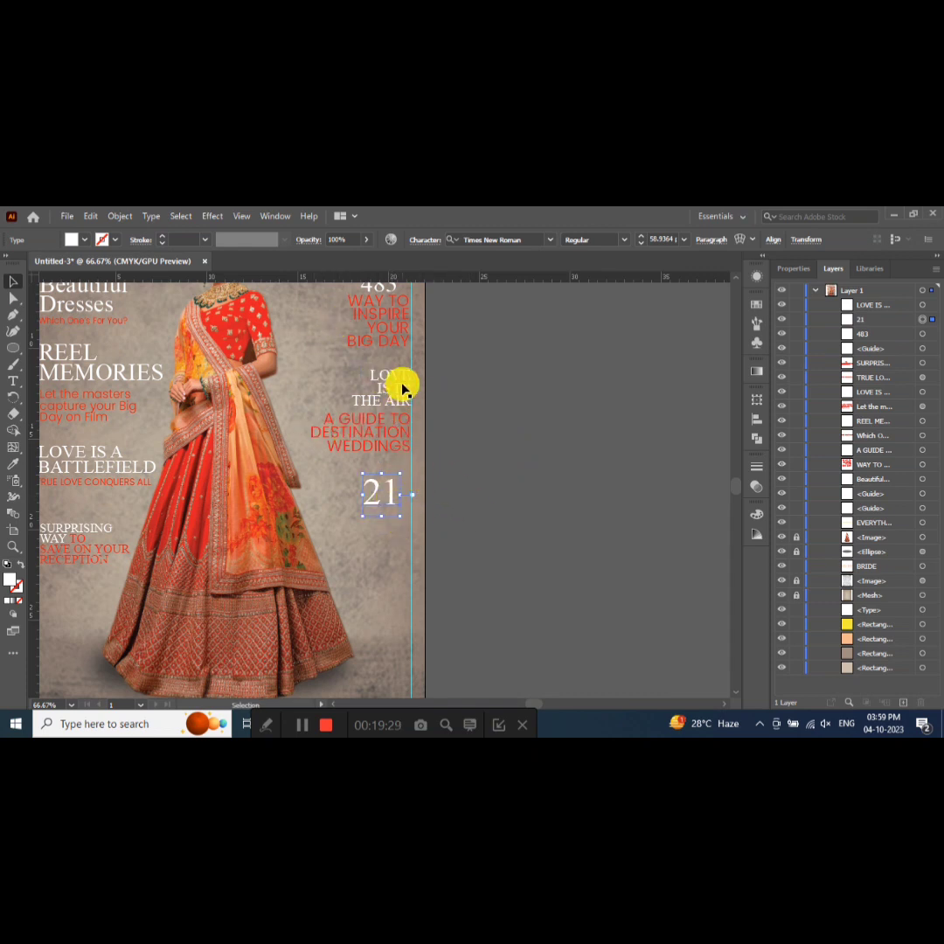
- Duplicate LOVE IS IN THE AIR and retype the copy as 'NAIL ART'
{"action": "left_click_drag", "start_coordinate": [399, 391], "coordinate": [511, 468]}
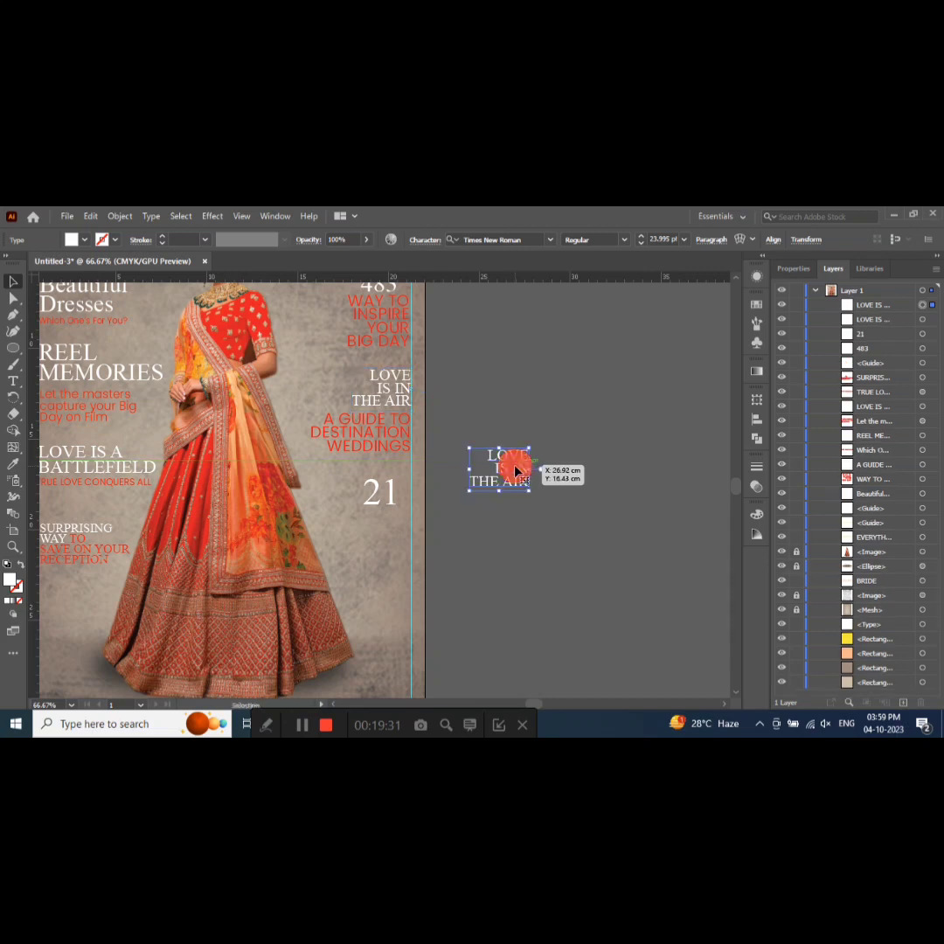
{"action": "double_click", "coordinate": [507, 472]}
{"action": "key", "text": "ctrl+a"}
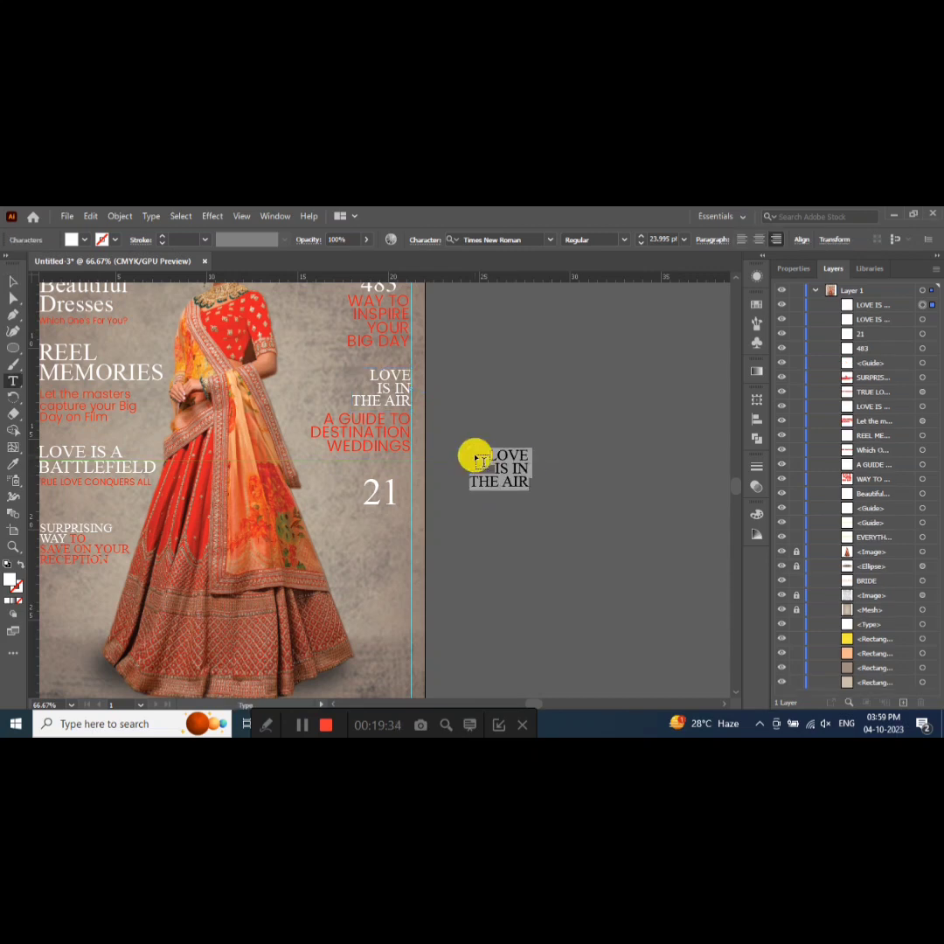
{"action": "type", "text": "NAIL ART"}
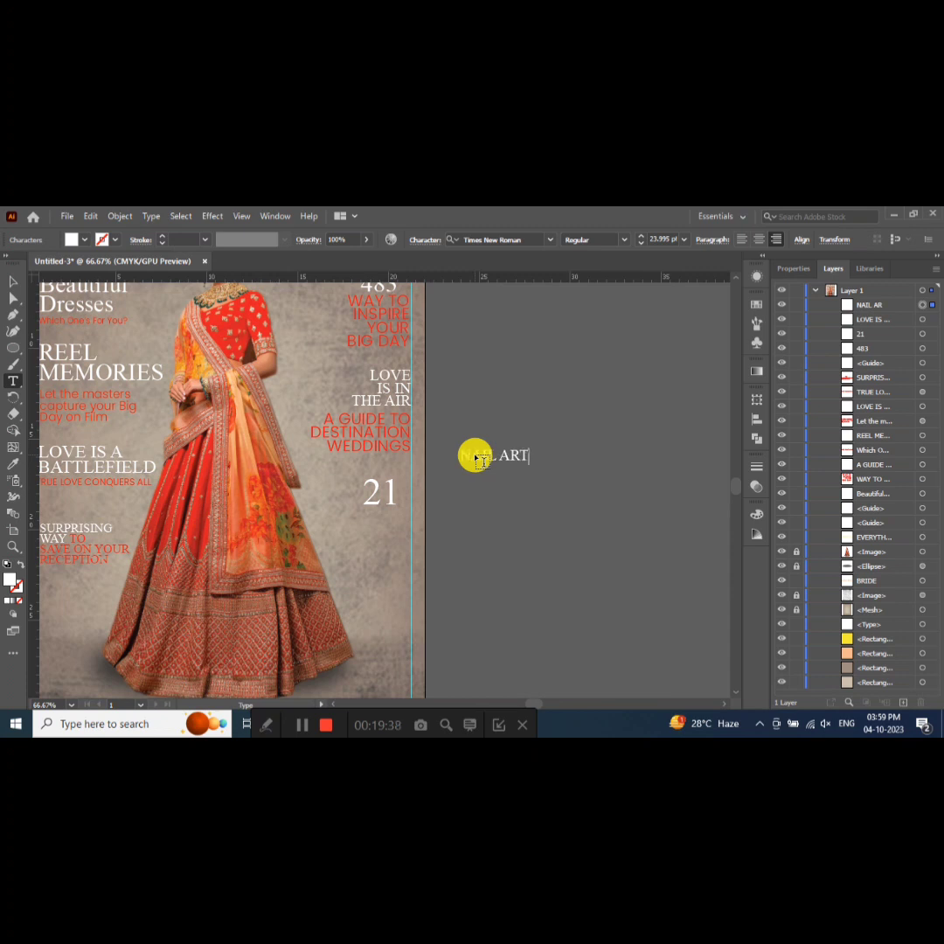
{"action": "key", "text": "Escape"}
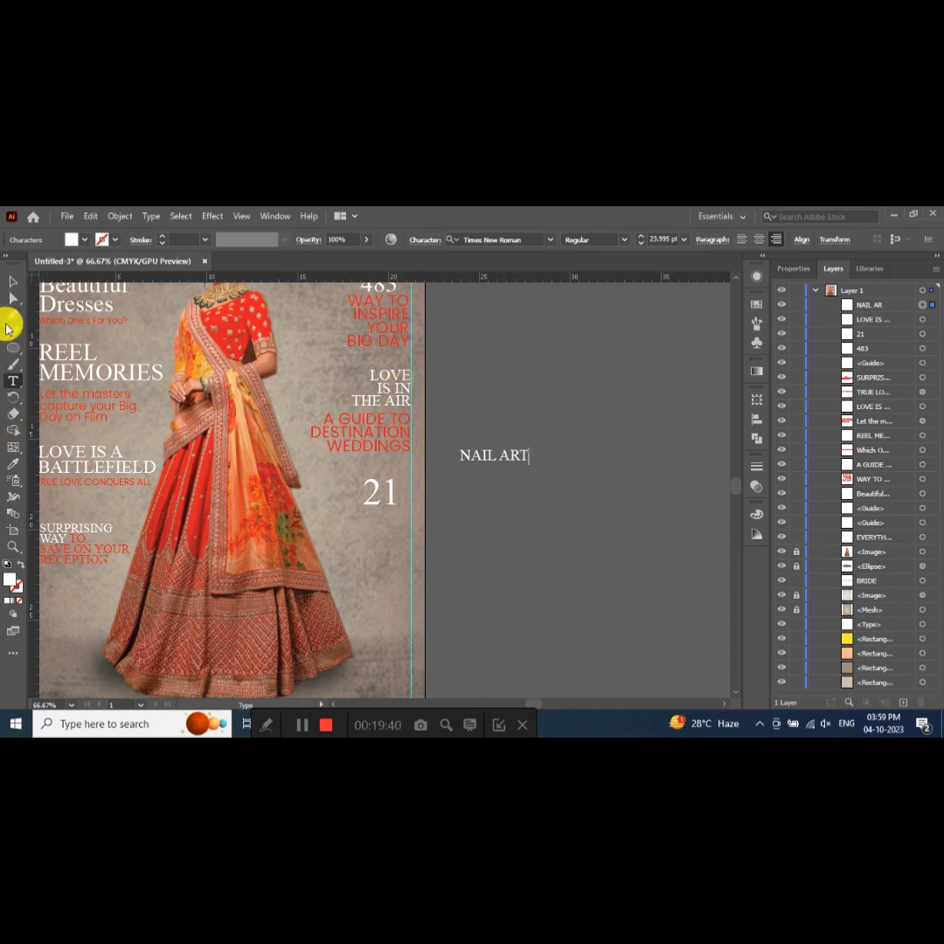
{"action": "left_click", "coordinate": [13, 282]}
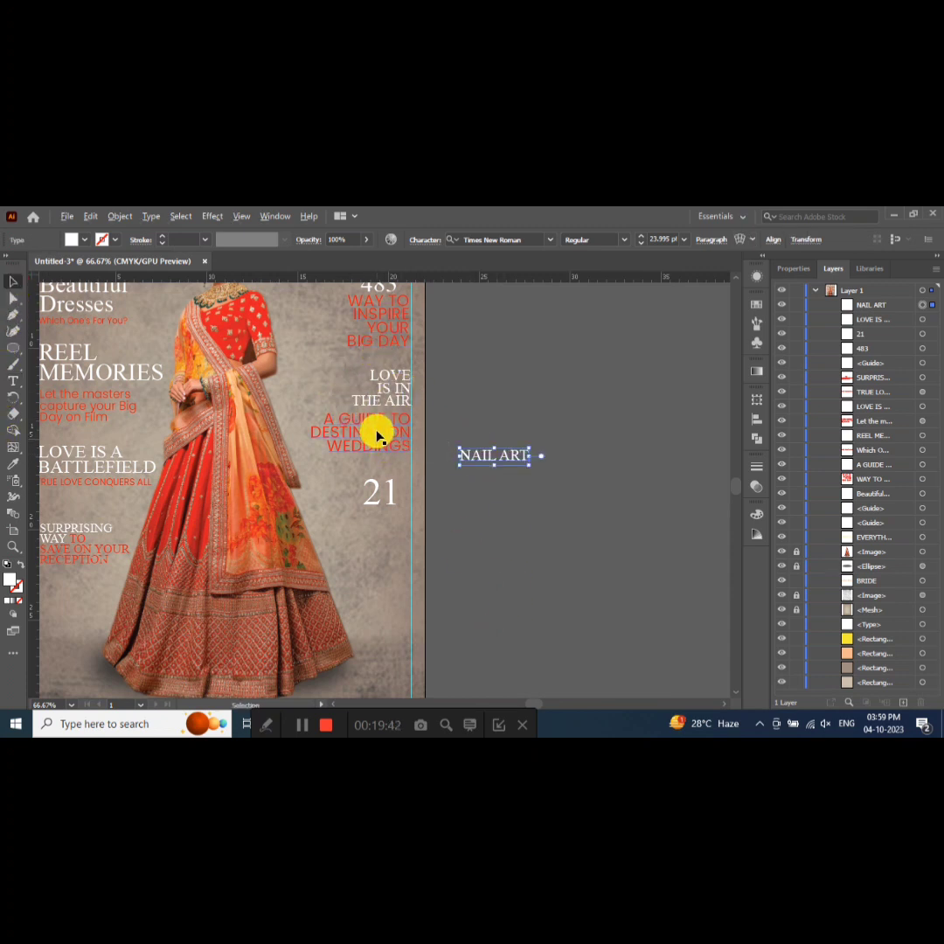
- Make red 'TRENDS FOR 2023' from a guide-text copy and place it with NAIL ART under 21
{"action": "left_click_drag", "start_coordinate": [374, 439], "coordinate": [495, 485]}
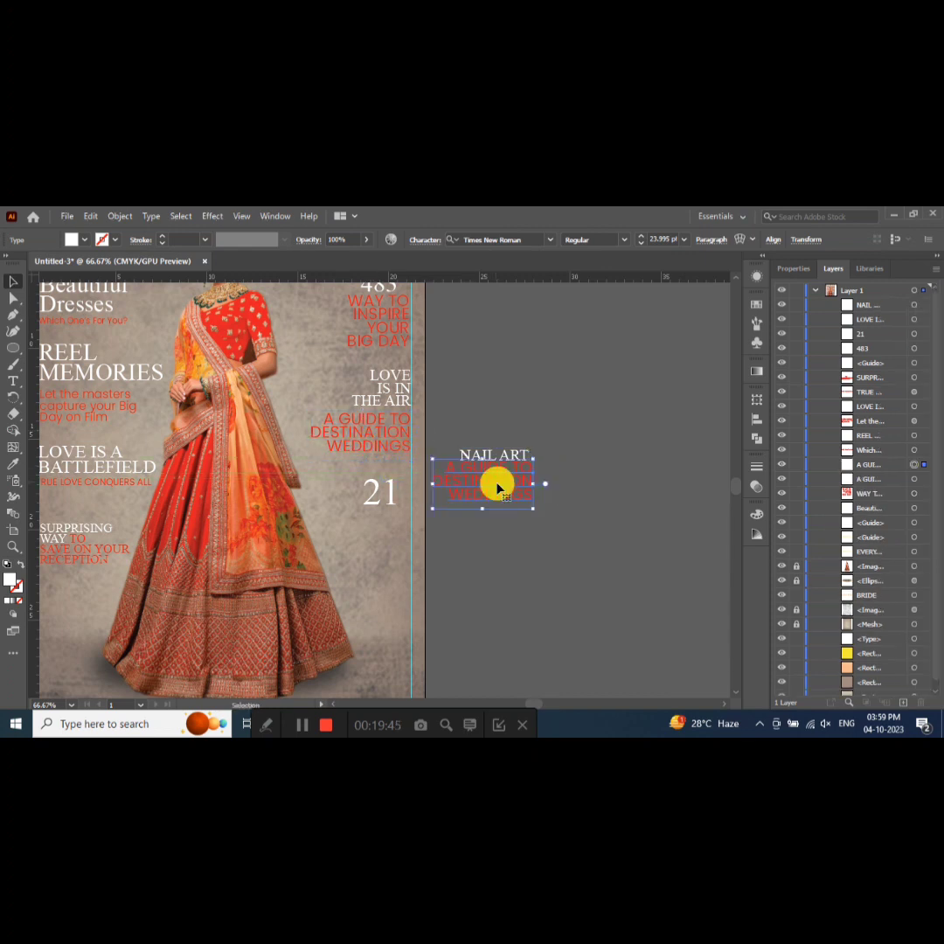
{"action": "double_click", "coordinate": [479, 485]}
{"action": "key", "text": "ctrl+a"}
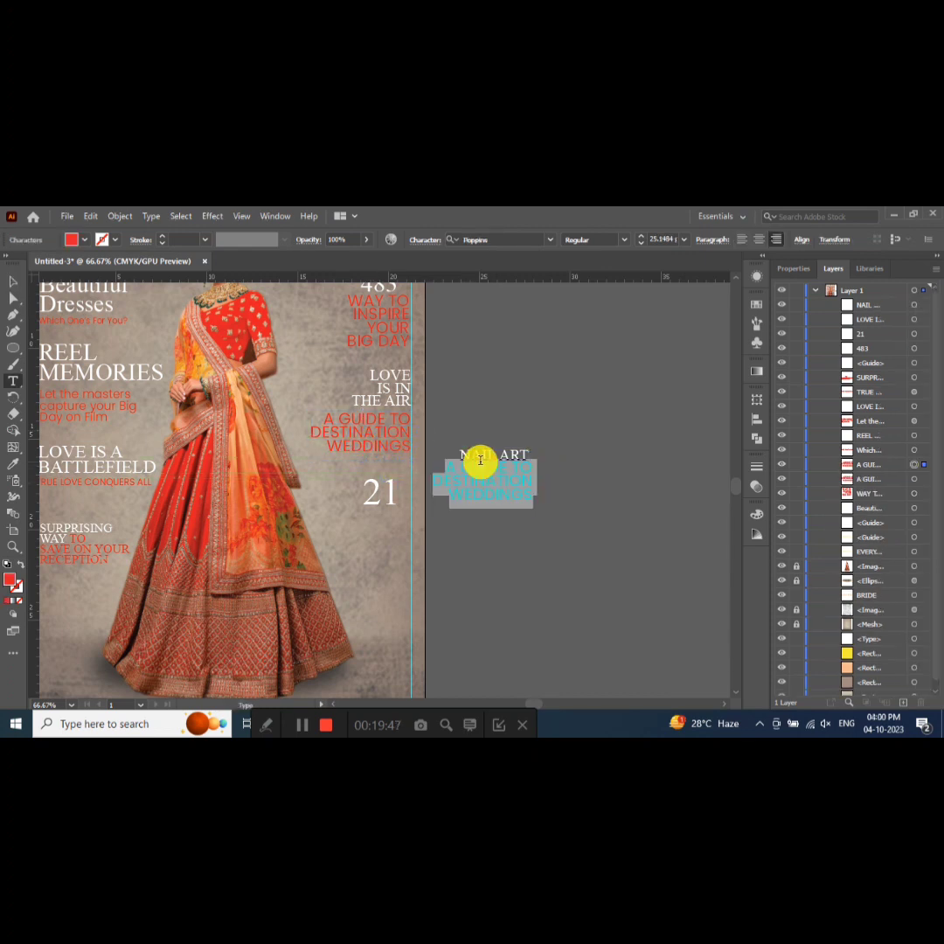
{"action": "type", "text": "THE"}
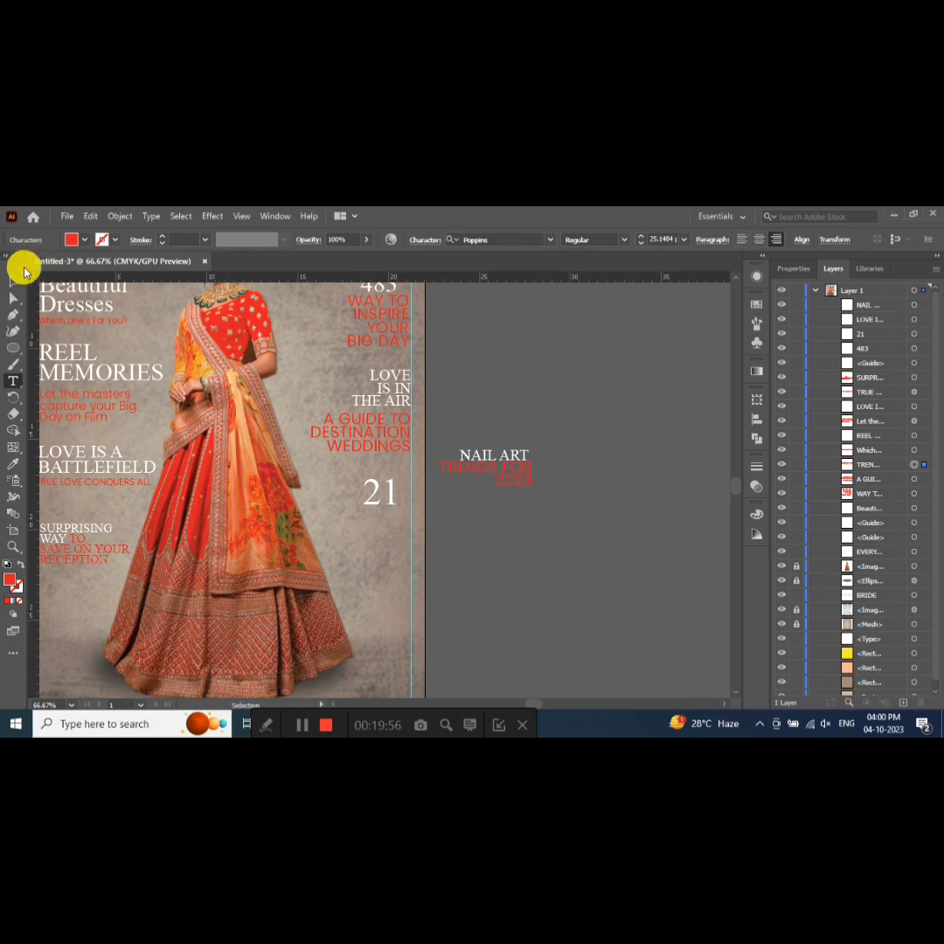
{"action": "left_click", "coordinate": [13, 281]}
{"action": "left_click_drag", "start_coordinate": [509, 463], "coordinate": [527, 524]}
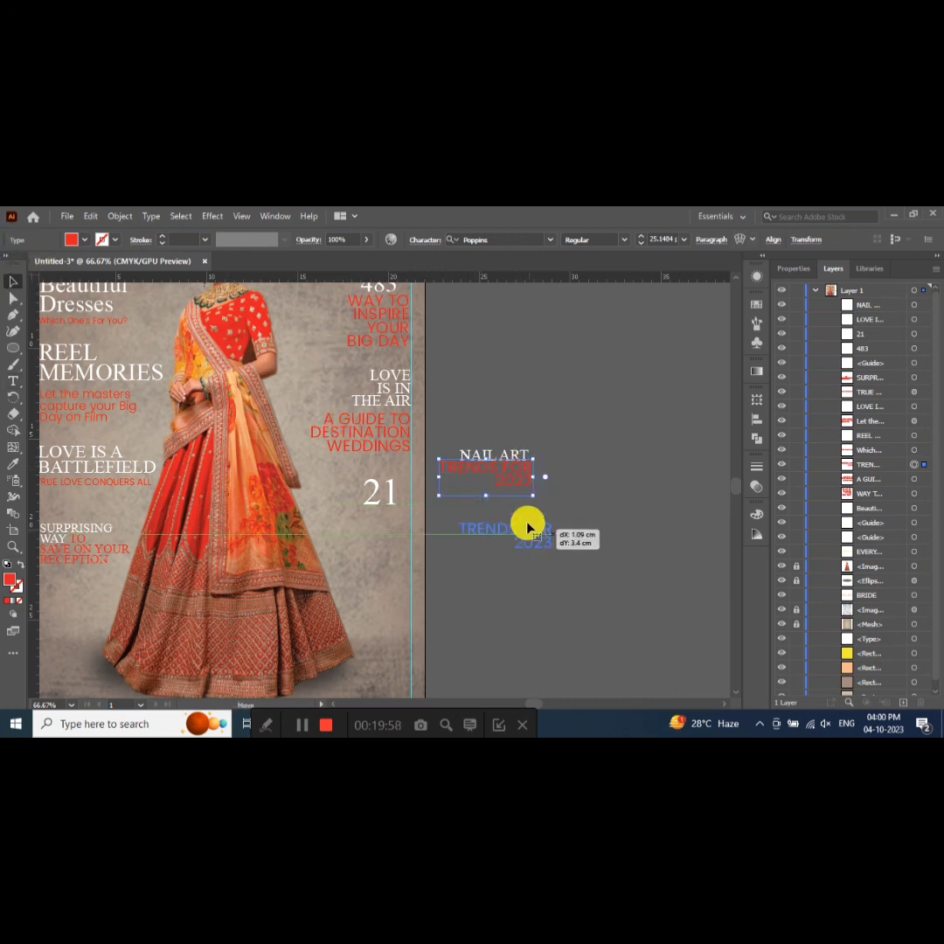
{"action": "left_click_drag", "start_coordinate": [512, 463], "coordinate": [393, 522]}
{"action": "left_click_drag", "start_coordinate": [533, 542], "coordinate": [398, 539]}
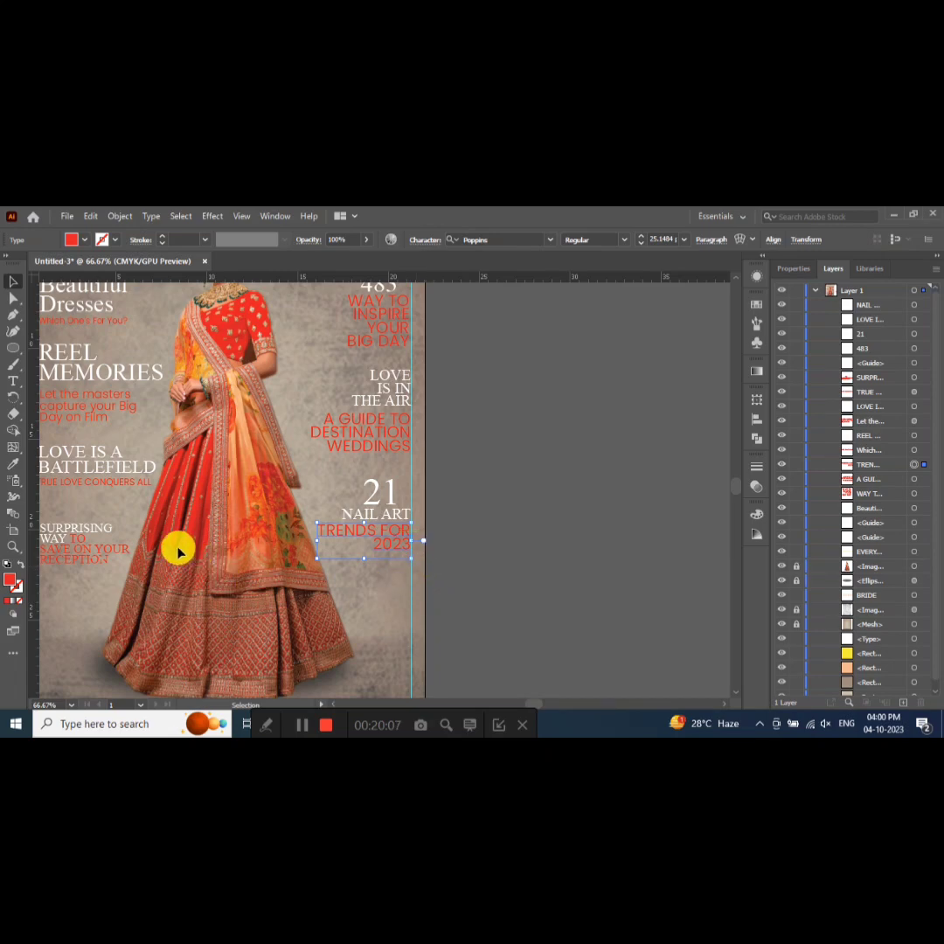
- Recapitalise the REEL MEMORIES subline to 'Let The Masters Capture Your Big Day on Film'
{"action": "left_click_drag", "start_coordinate": [281, 483], "coordinate": [330, 505]}
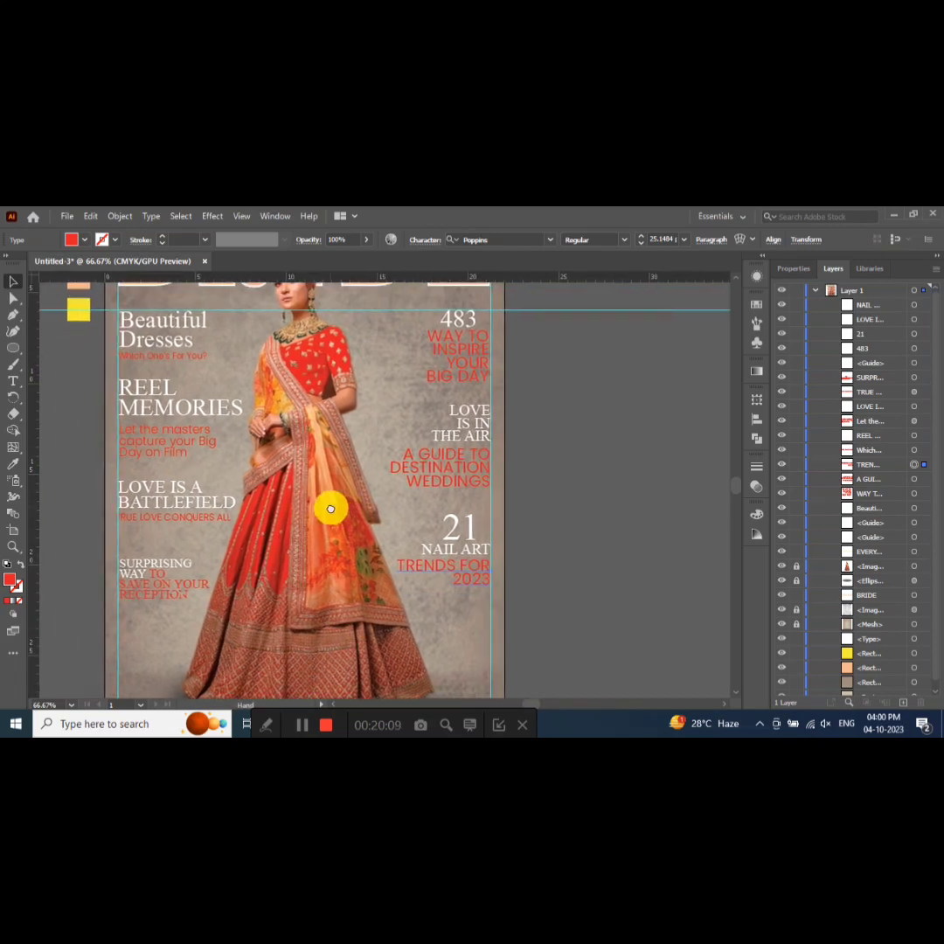
{"action": "double_click", "coordinate": [153, 429]}
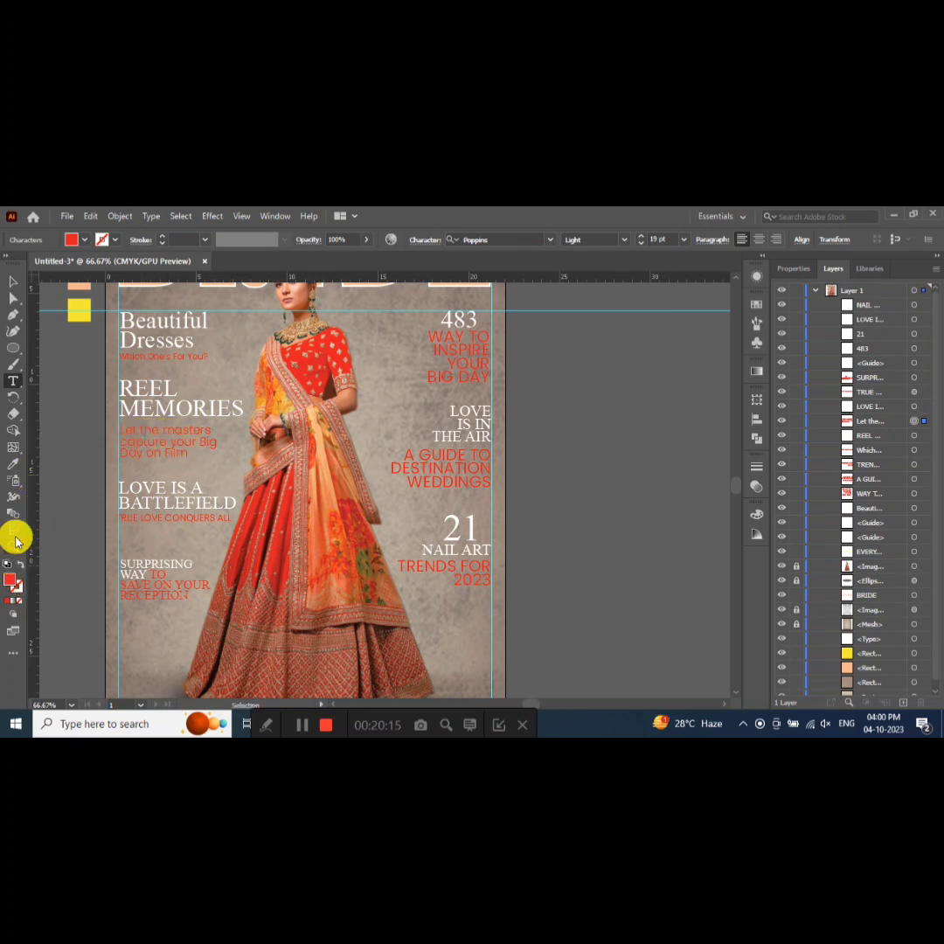
{"action": "key", "text": "Escape"}
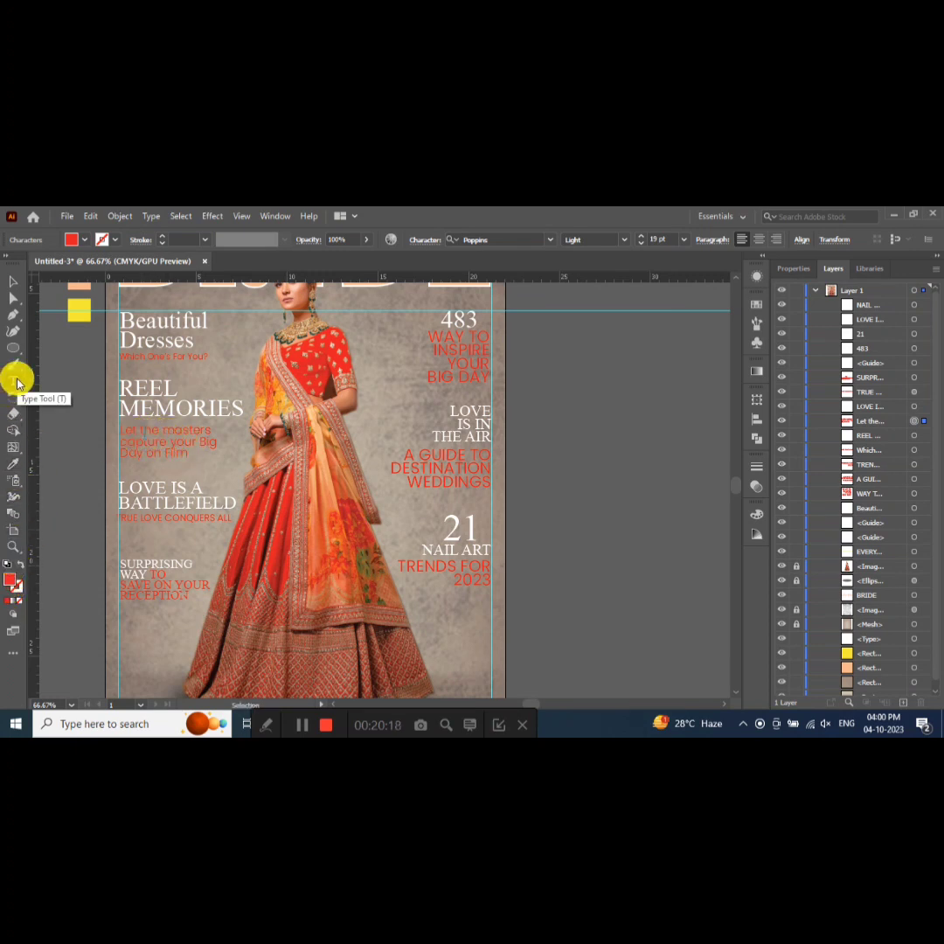
{"action": "left_click", "coordinate": [18, 382]}
{"action": "type", "text": "T"}
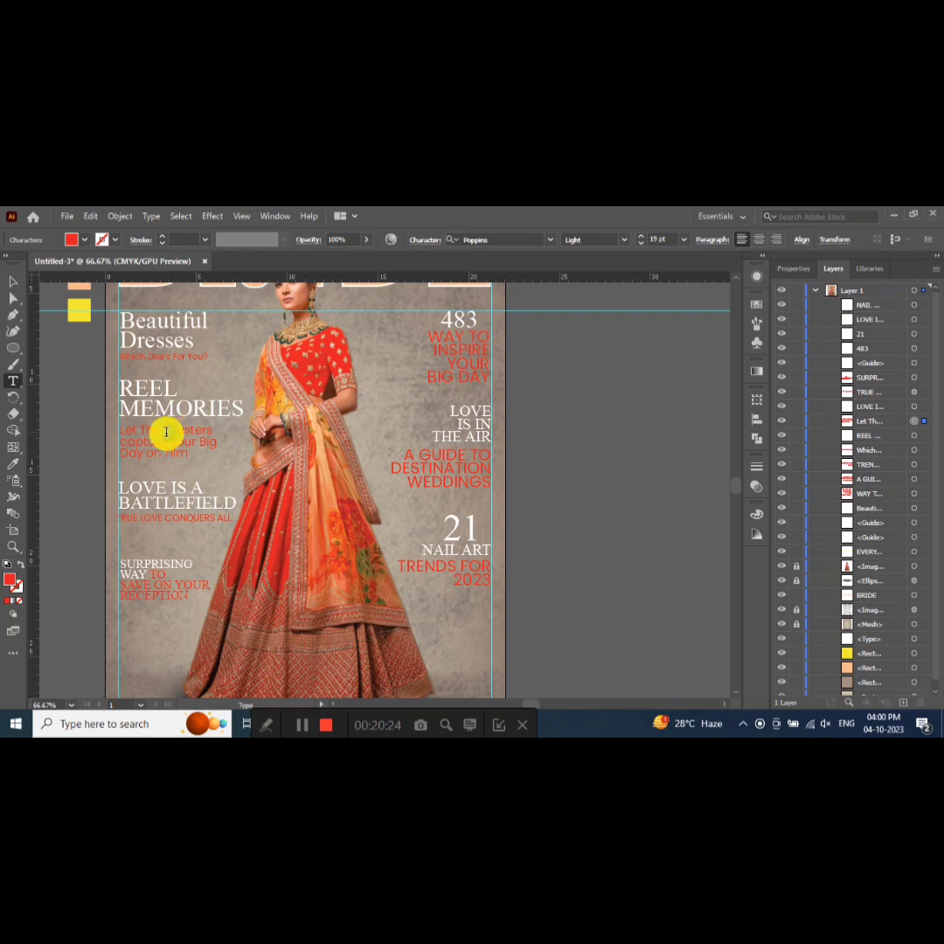
{"action": "left_click_drag", "start_coordinate": [166, 431], "coordinate": [151, 424]}
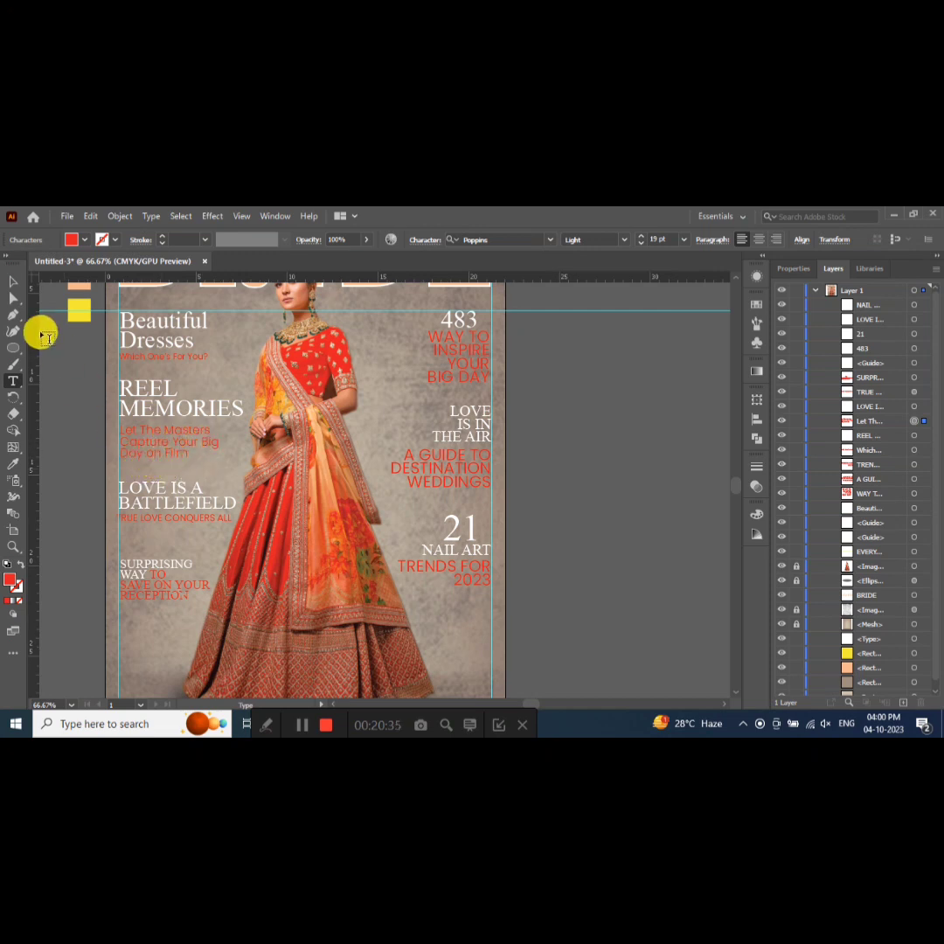
{"action": "key", "text": "ctrl+minus"}
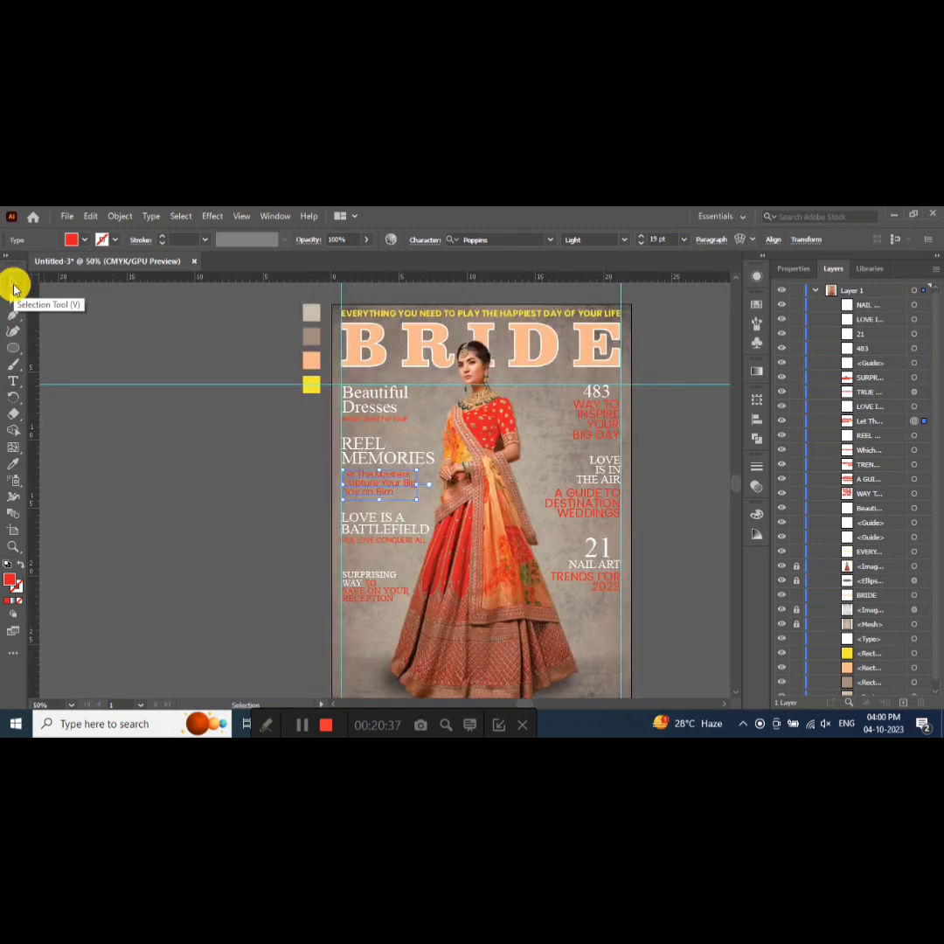
- Bring the lower cover into view and start File > Place to browse for an image
{"action": "left_click", "coordinate": [13, 281]}
{"action": "left_click", "coordinate": [483, 522]}
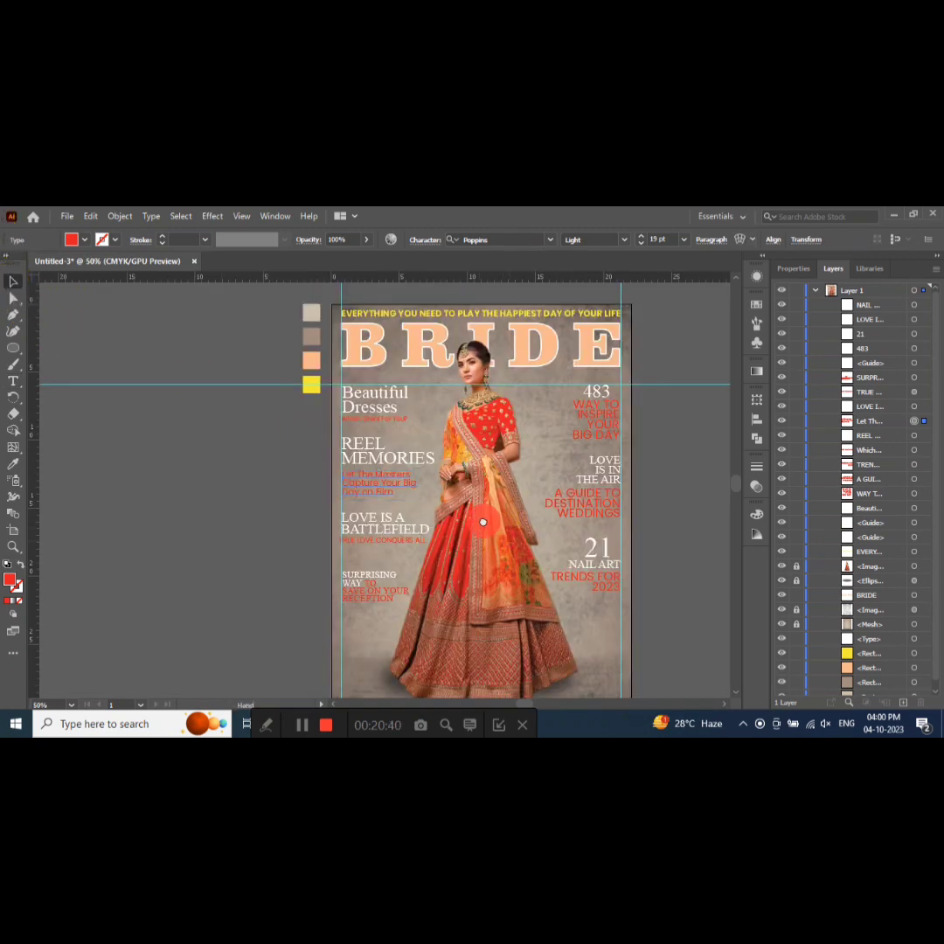
{"action": "left_click_drag", "start_coordinate": [483, 521], "coordinate": [337, 373]}
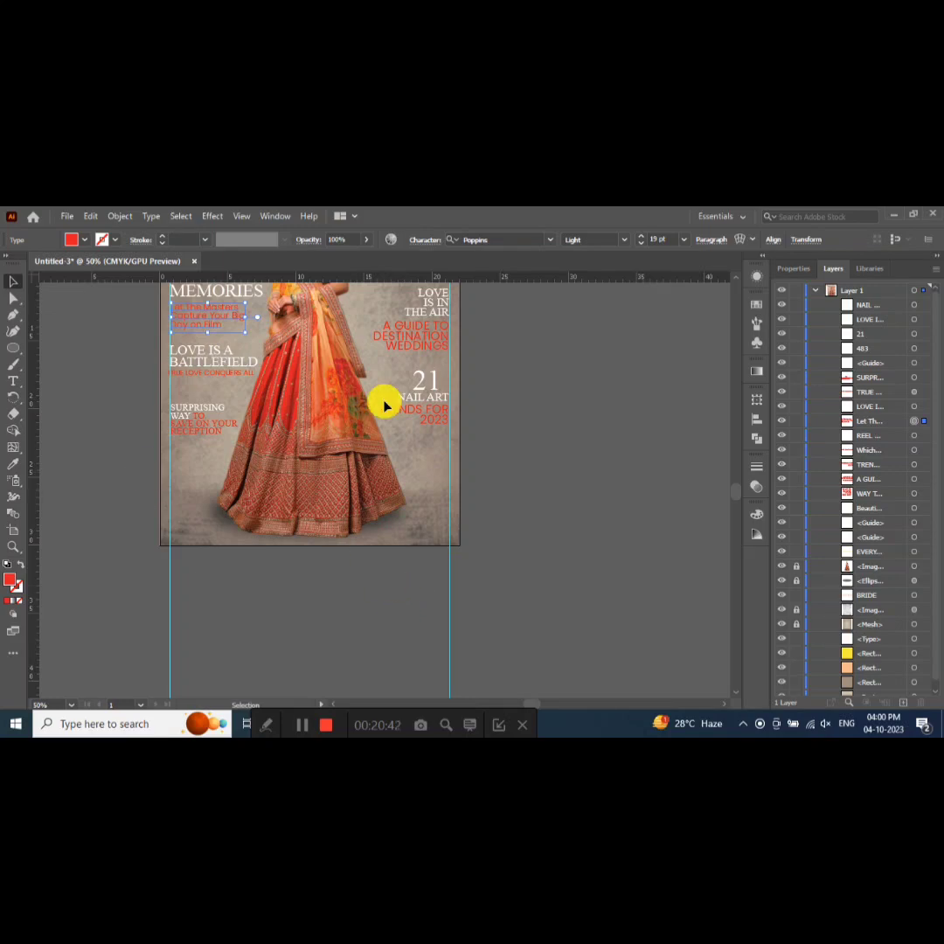
{"action": "left_click", "coordinate": [66, 216]}
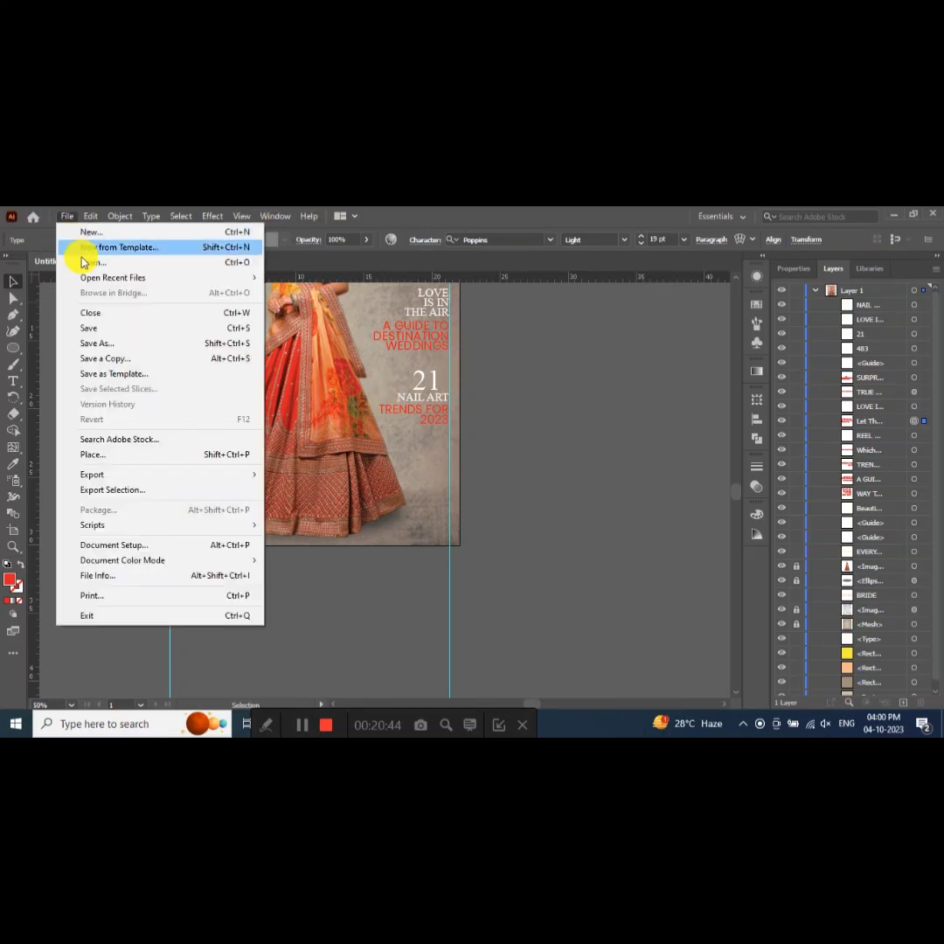
{"action": "left_click", "coordinate": [103, 454]}
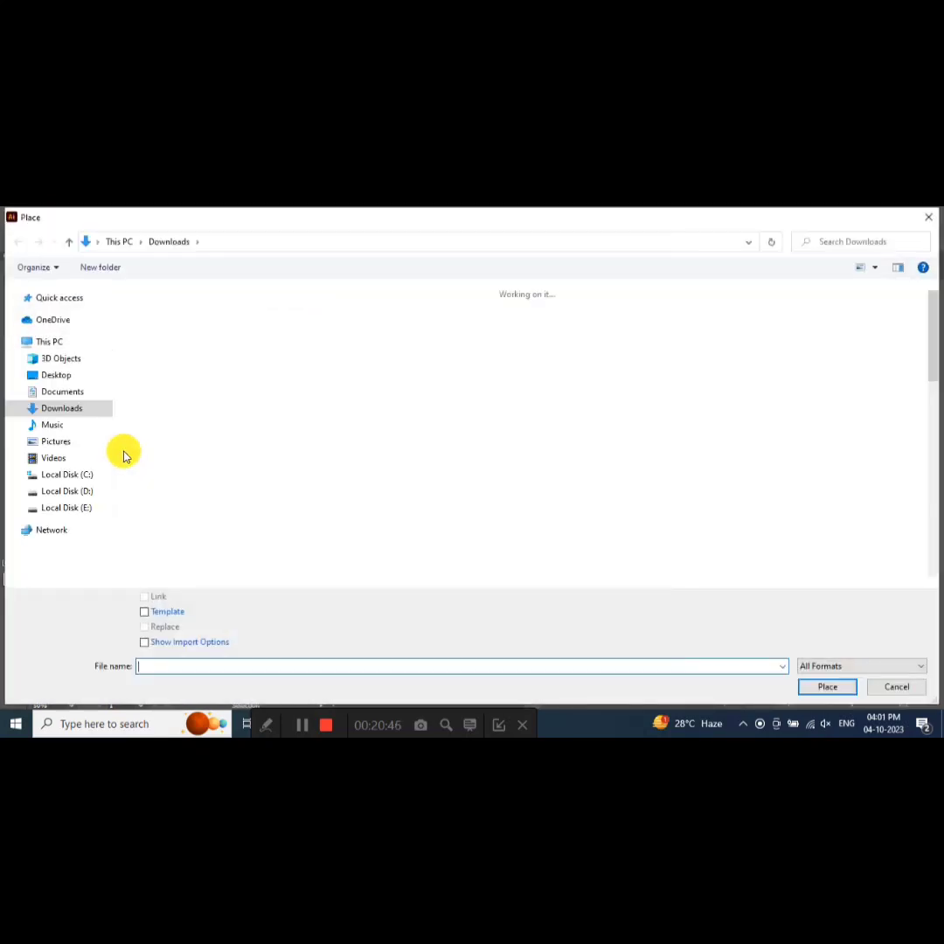
{"action": "scroll", "coordinate": [221, 533], "scroll_direction": "down", "scroll_amount": 2}
{"action": "scroll", "coordinate": [208, 514], "scroll_direction": "up", "scroll_amount": 1}
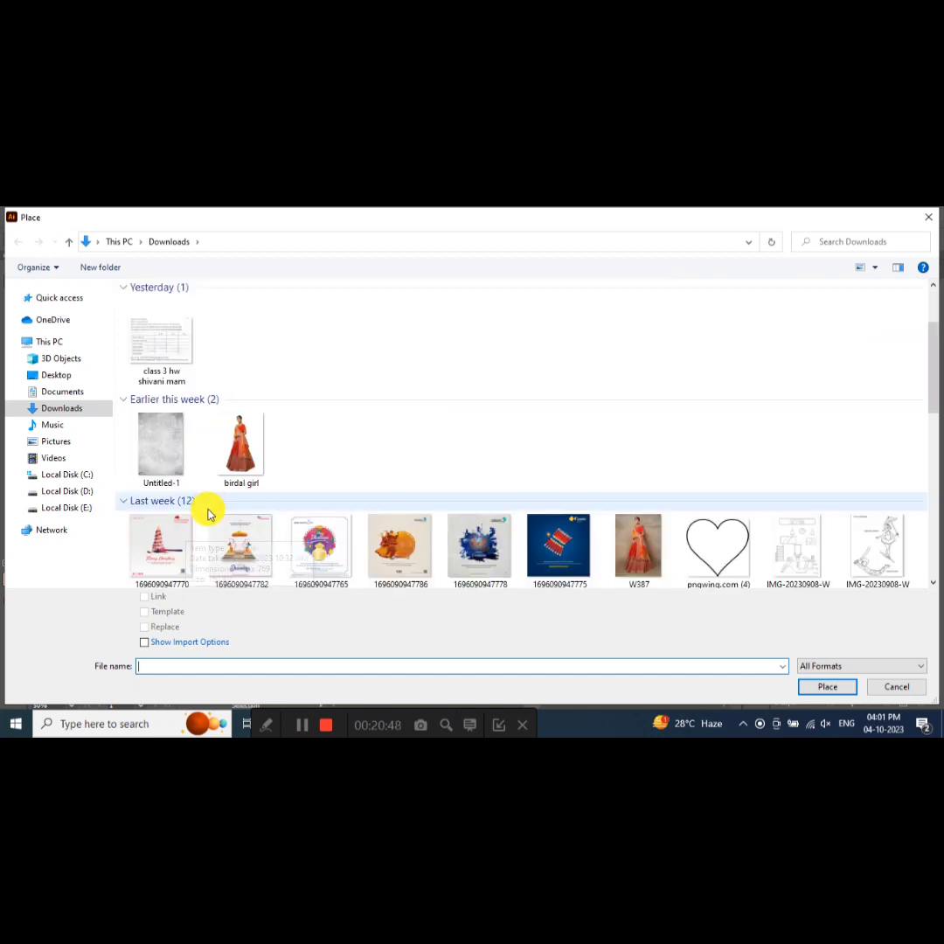
{"action": "scroll", "coordinate": [206, 500], "scroll_direction": "up", "scroll_amount": 1}
{"action": "scroll", "coordinate": [326, 459], "scroll_direction": "down", "scroll_amount": 1}
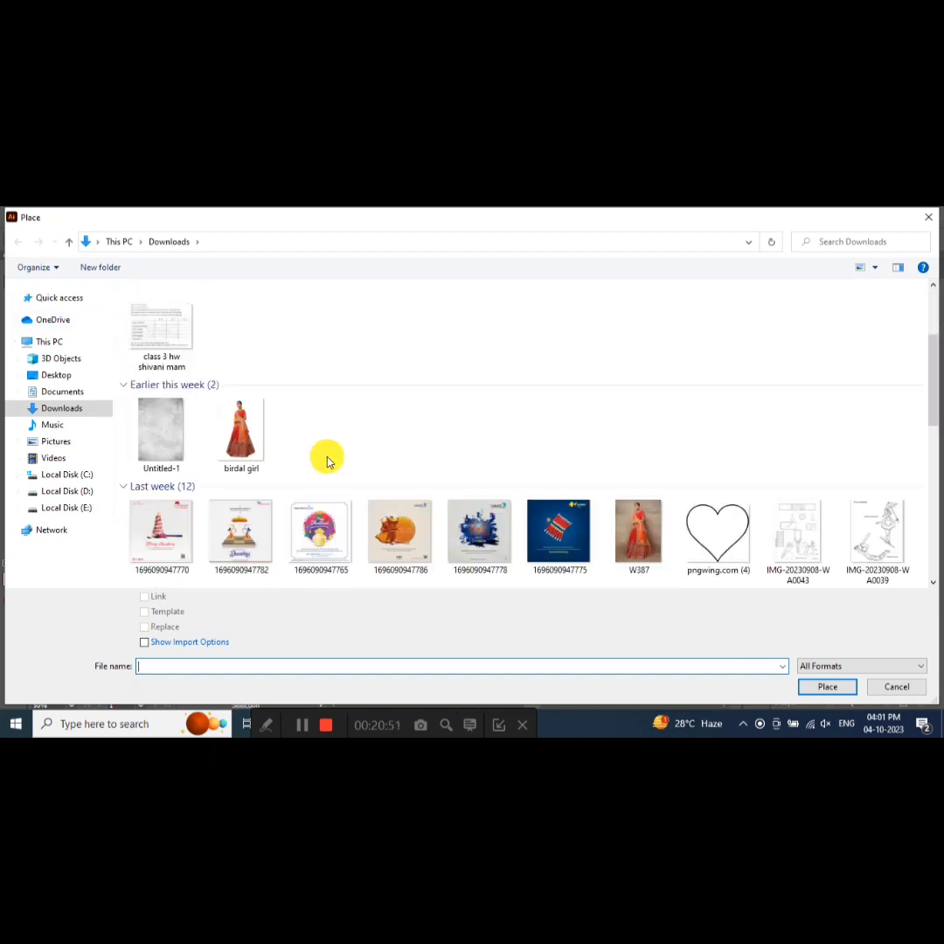
{"action": "scroll", "coordinate": [306, 479], "scroll_direction": "down", "scroll_amount": 1}
{"action": "scroll", "coordinate": [244, 516], "scroll_direction": "down", "scroll_amount": 2}
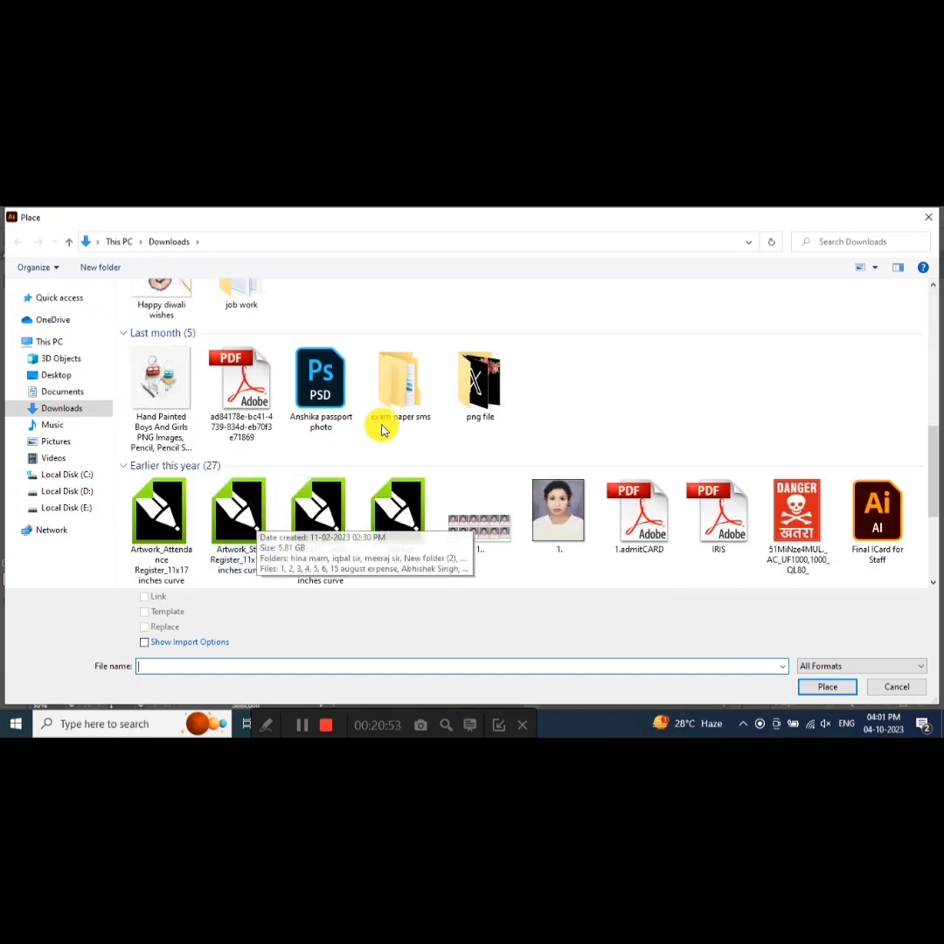
- Place barcode.png from the png folder, deleting the first drop and placing it again
{"action": "double_click", "coordinate": [483, 387]}
{"action": "left_click", "coordinate": [320, 537]}
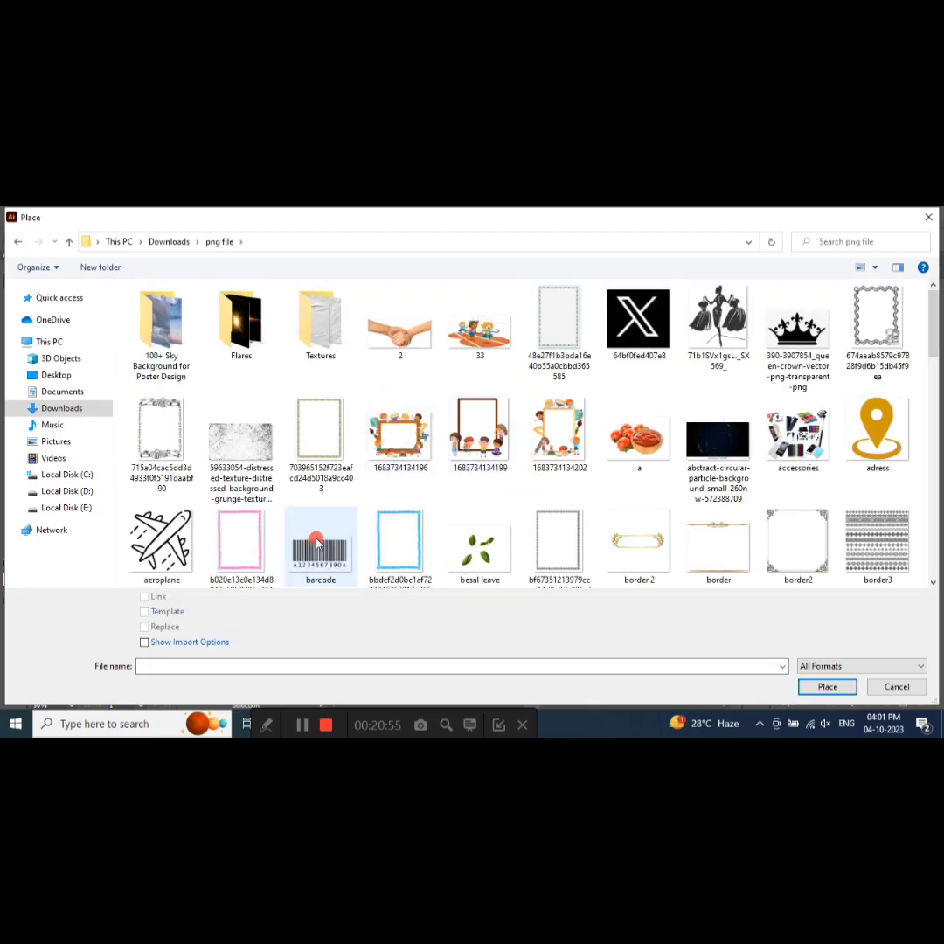
{"action": "left_click", "coordinate": [802, 687]}
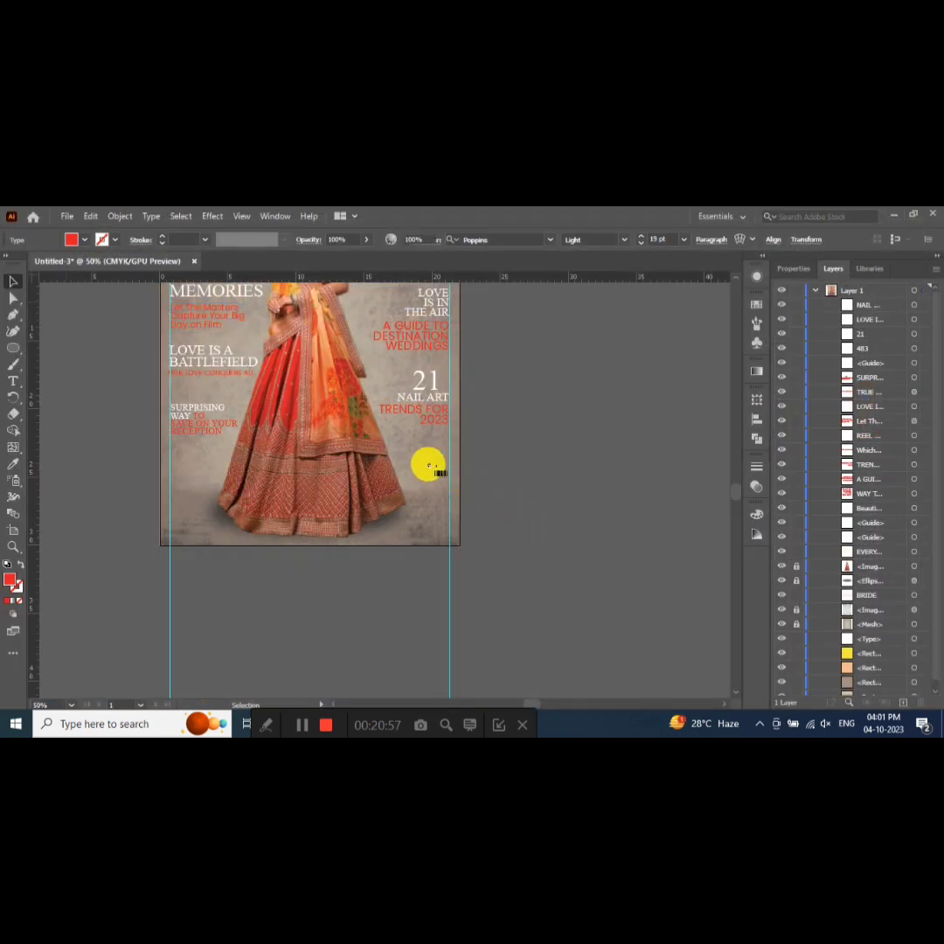
{"action": "left_click", "coordinate": [461, 430]}
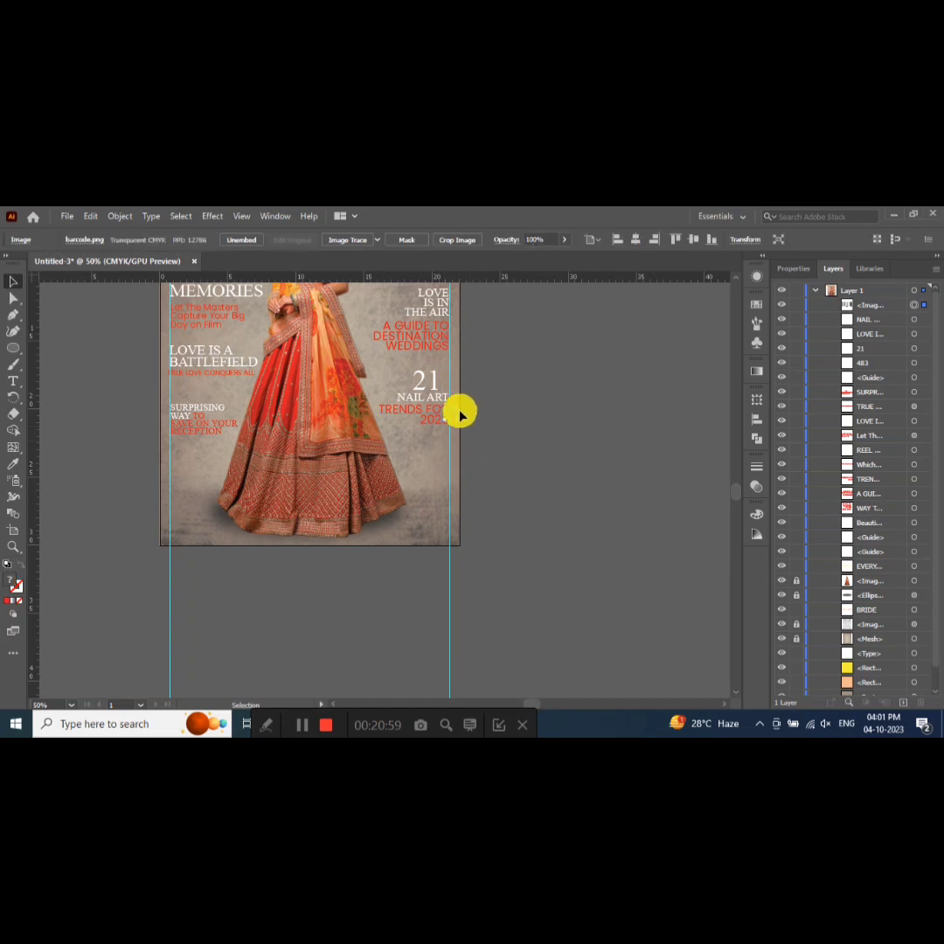
{"action": "key", "text": "Delete"}
{"action": "left_click", "coordinate": [66, 216]}
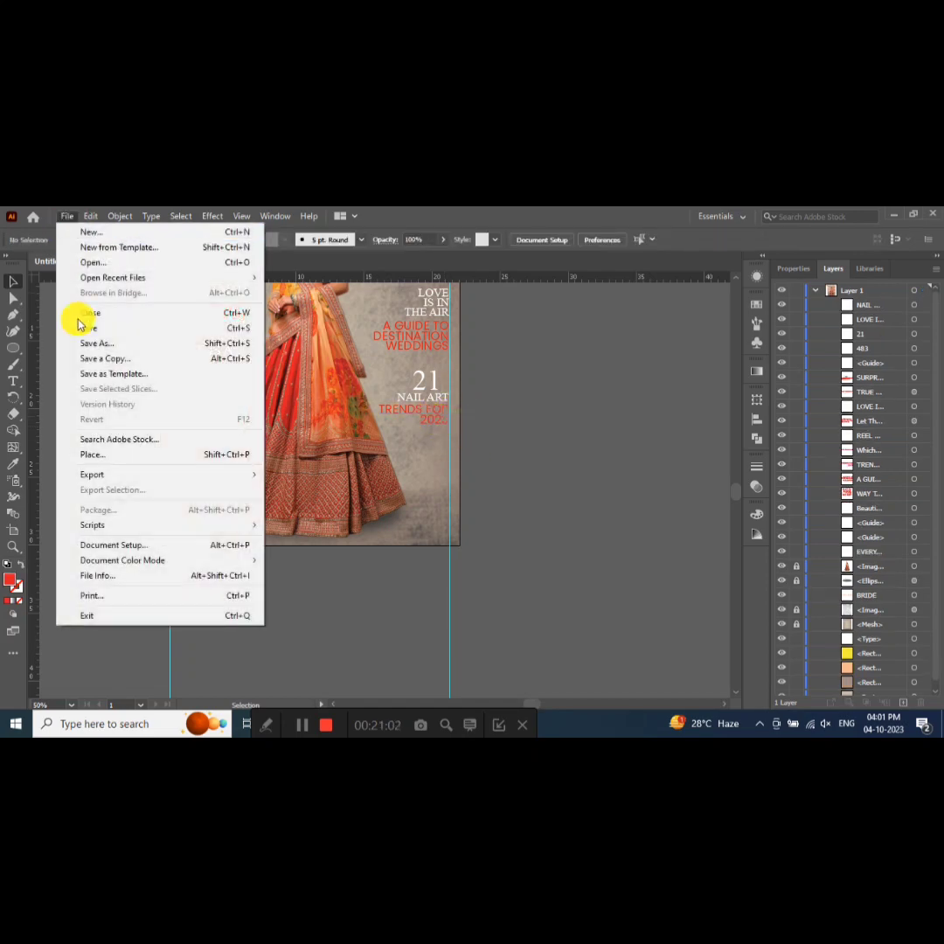
{"action": "left_click", "coordinate": [90, 454]}
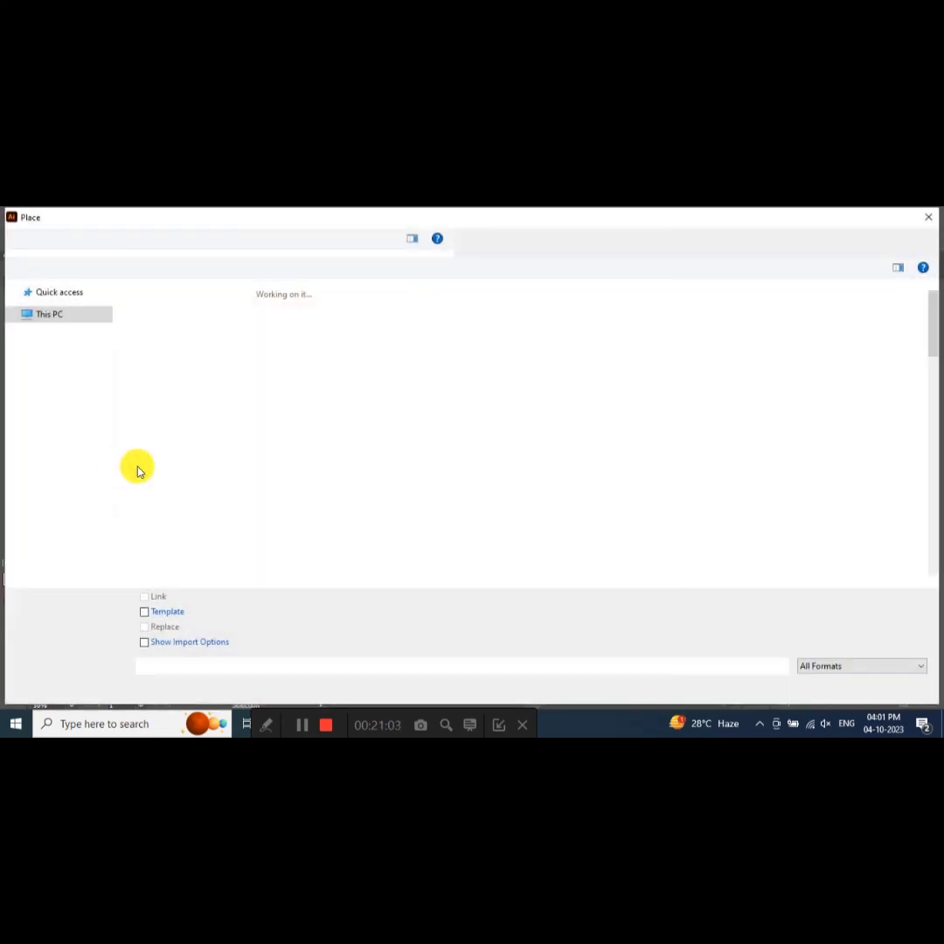
{"action": "left_click", "coordinate": [320, 542]}
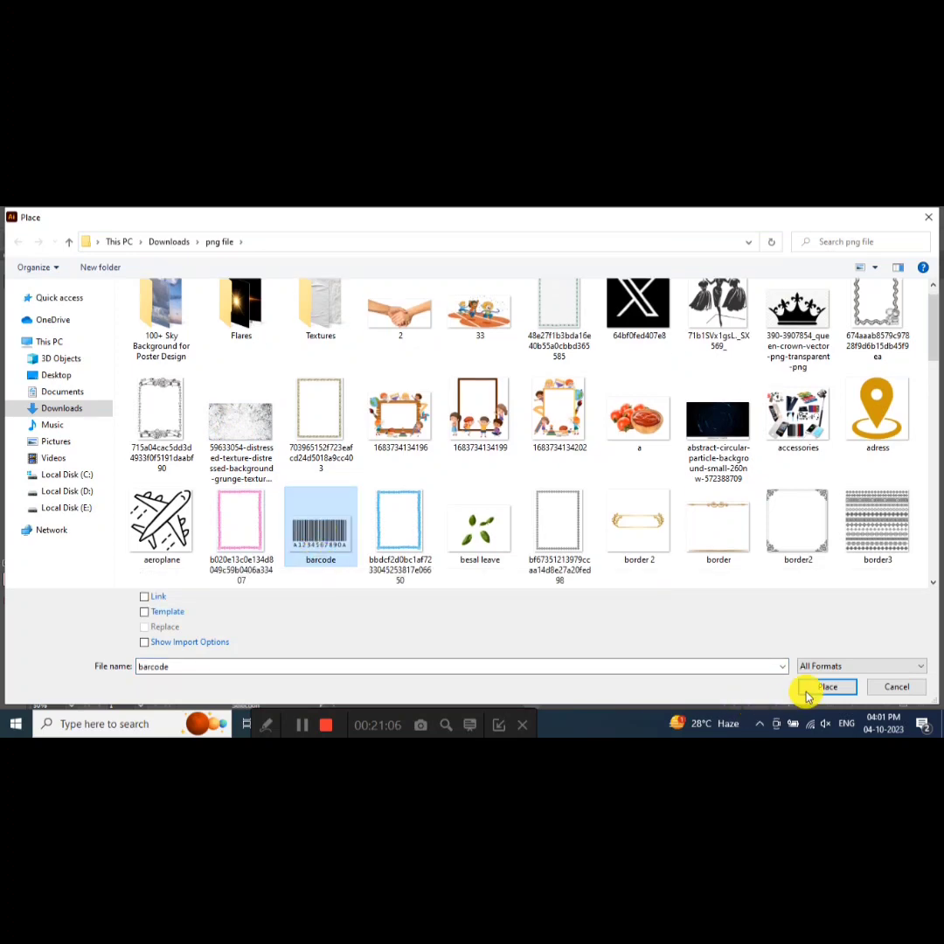
{"action": "left_click", "coordinate": [817, 687]}
- Drop the barcode over the cover and image-trace it
{"action": "left_click", "coordinate": [521, 486]}
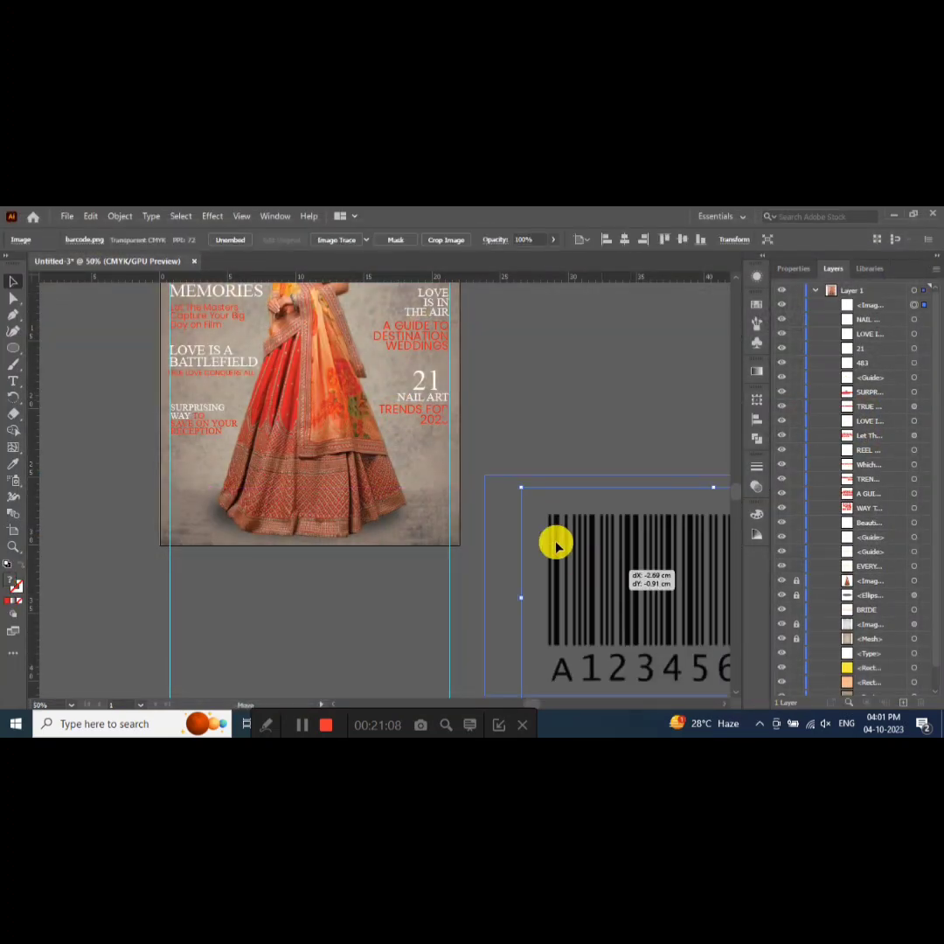
{"action": "left_click_drag", "start_coordinate": [621, 579], "coordinate": [375, 432]}
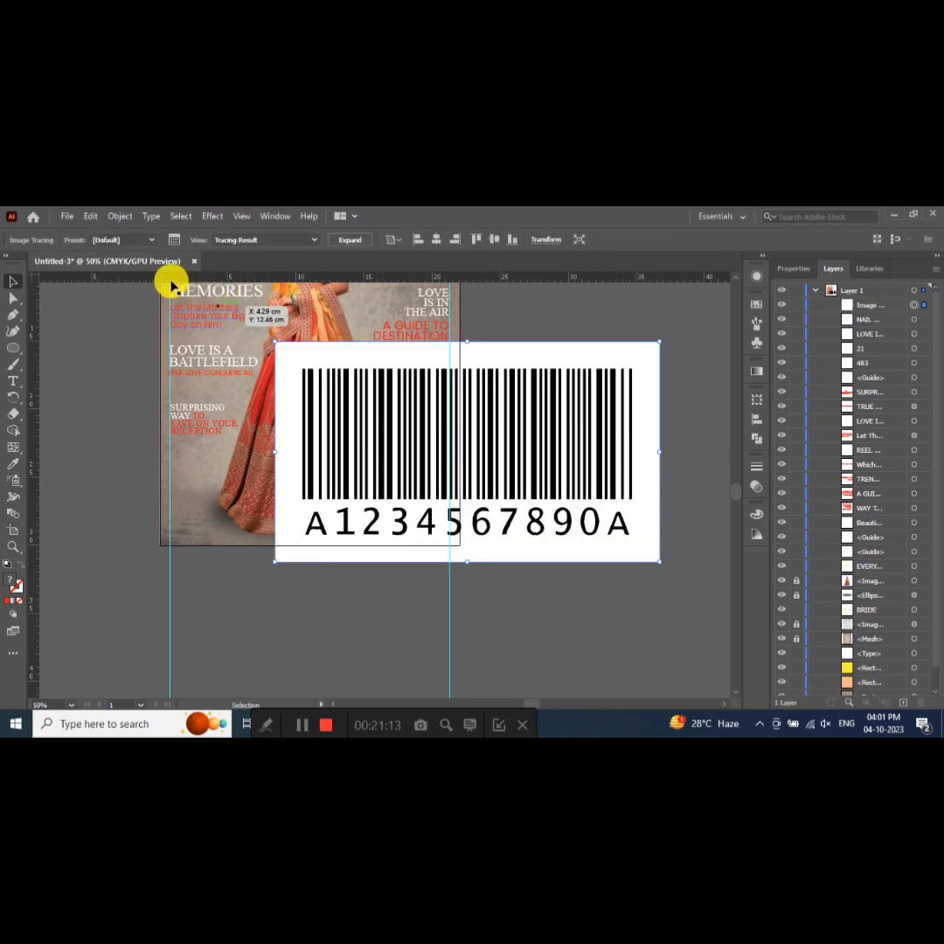
{"action": "left_click", "coordinate": [169, 241]}
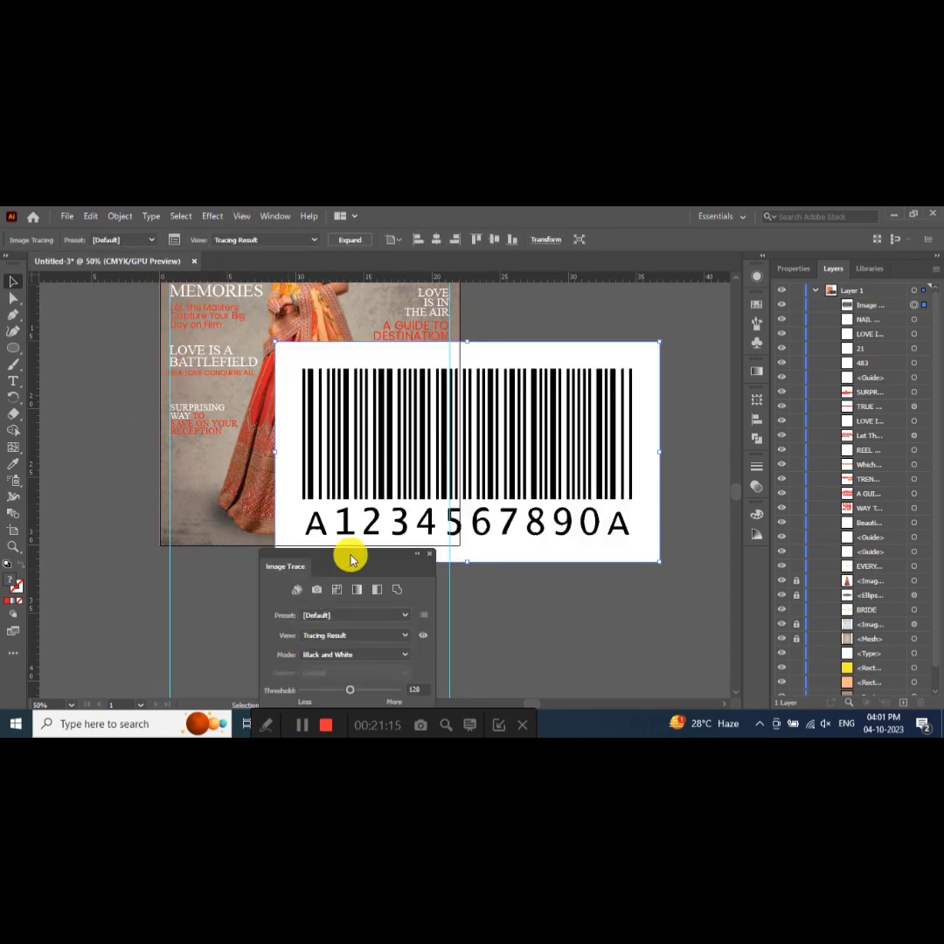
{"action": "mouse_move", "coordinate": [349, 554]}
{"action": "left_mouse_down"}
{"action": "mouse_move", "coordinate": [188, 340]}
{"action": "mouse_move", "coordinate": [189, 314]}
{"action": "left_mouse_up"}
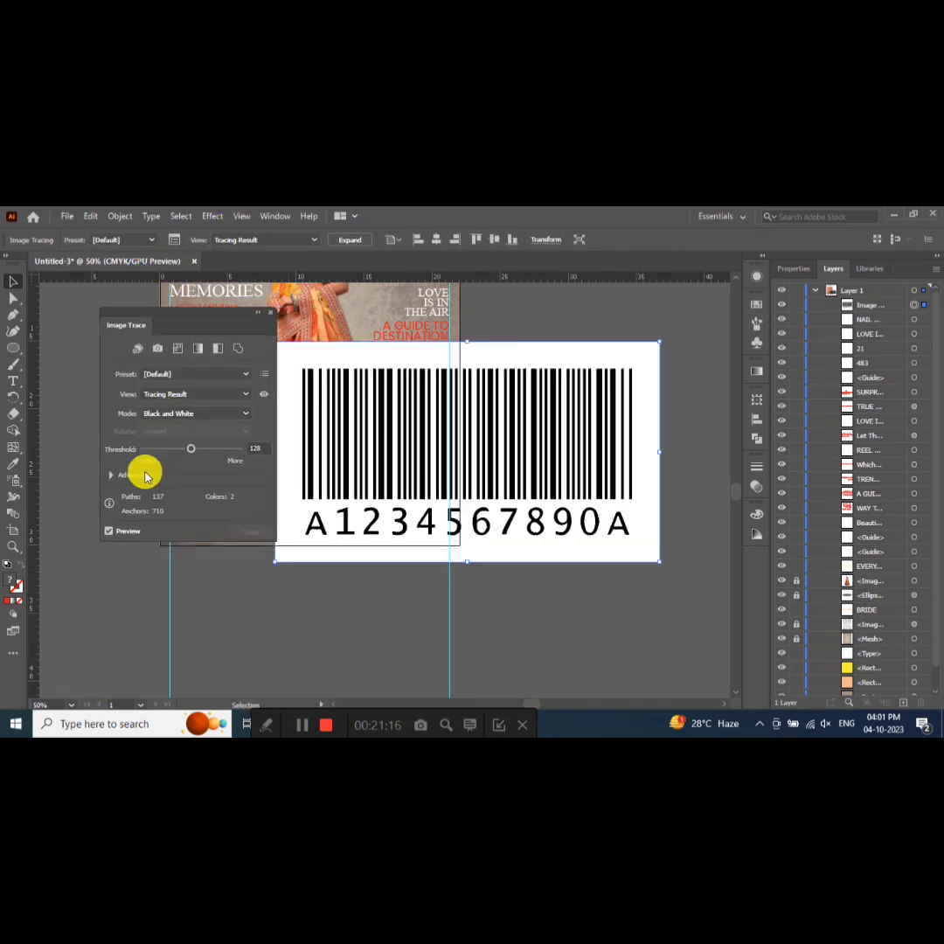
{"action": "left_click", "coordinate": [109, 530]}
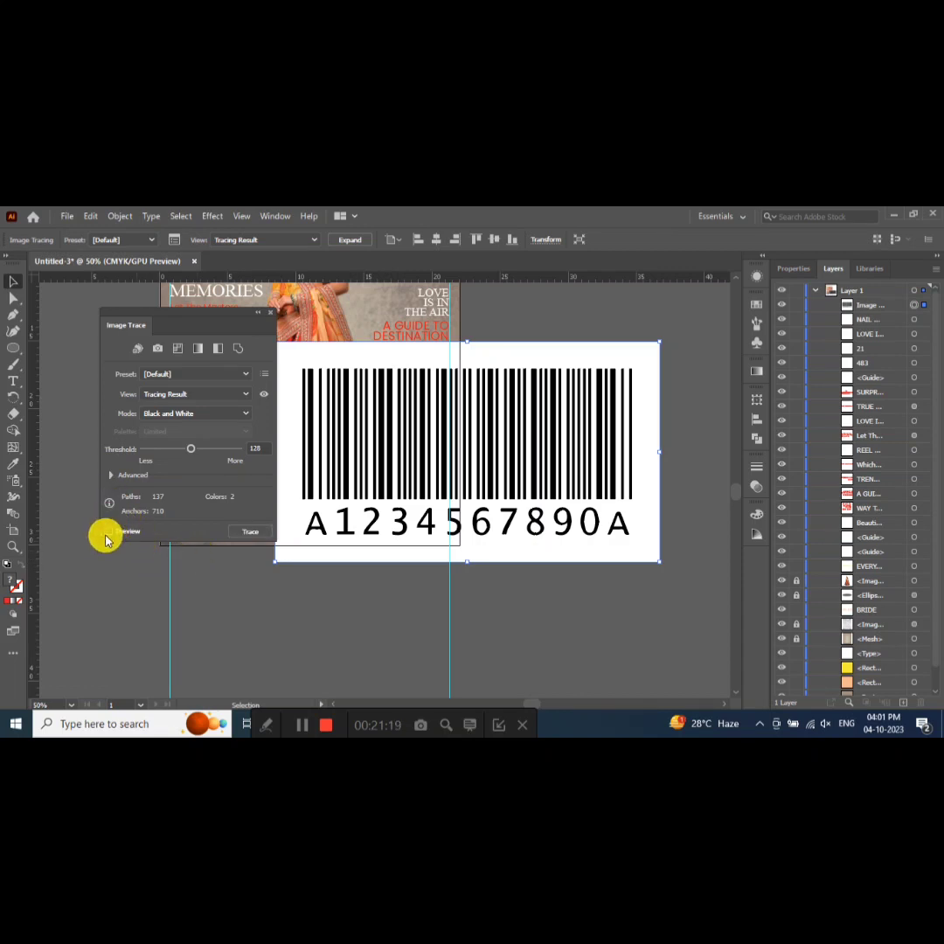
{"action": "left_click", "coordinate": [109, 529]}
- Enable Ignore White in the advanced trace settings and expand the trace into vectors
{"action": "left_click", "coordinate": [110, 475]}
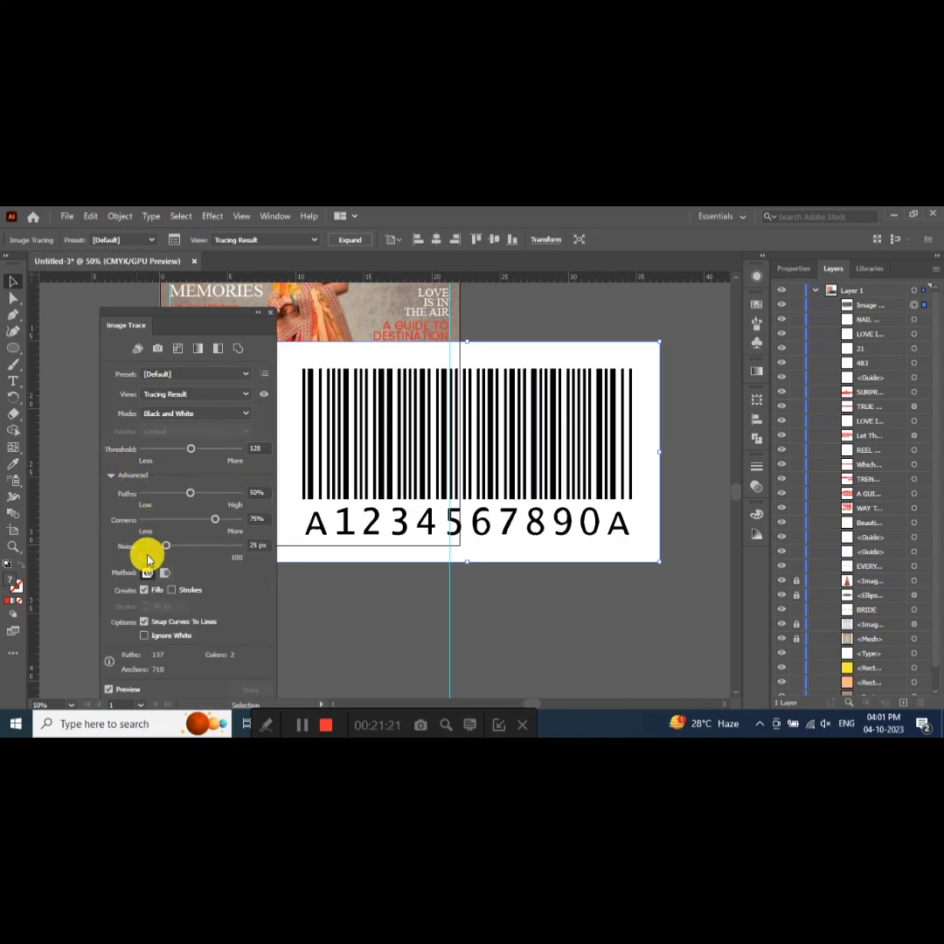
{"action": "left_click", "coordinate": [145, 635]}
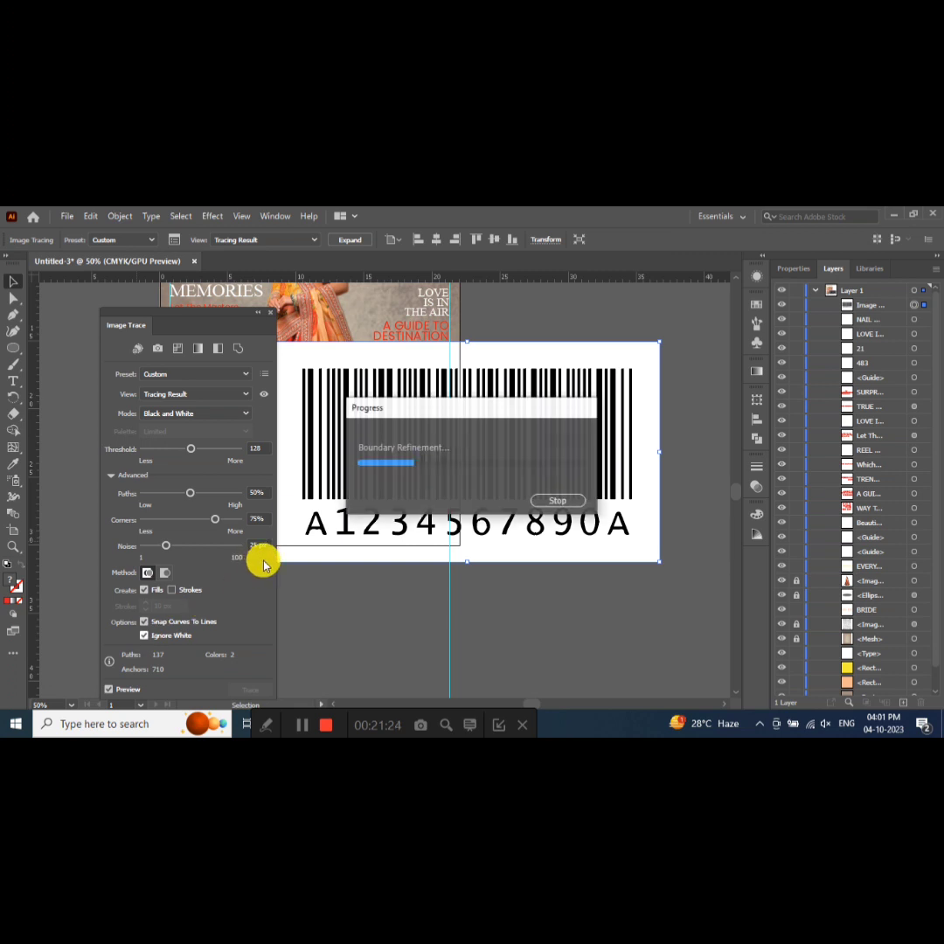
{"action": "left_click", "coordinate": [269, 312]}
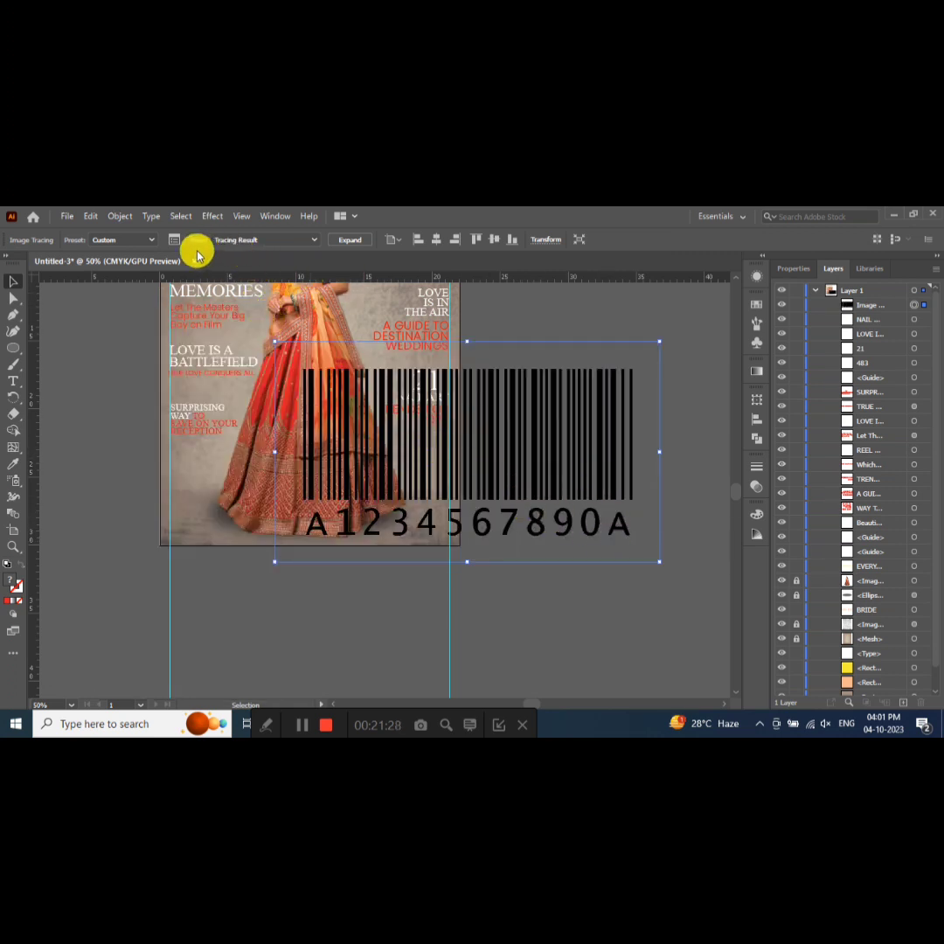
{"action": "left_click", "coordinate": [341, 241]}
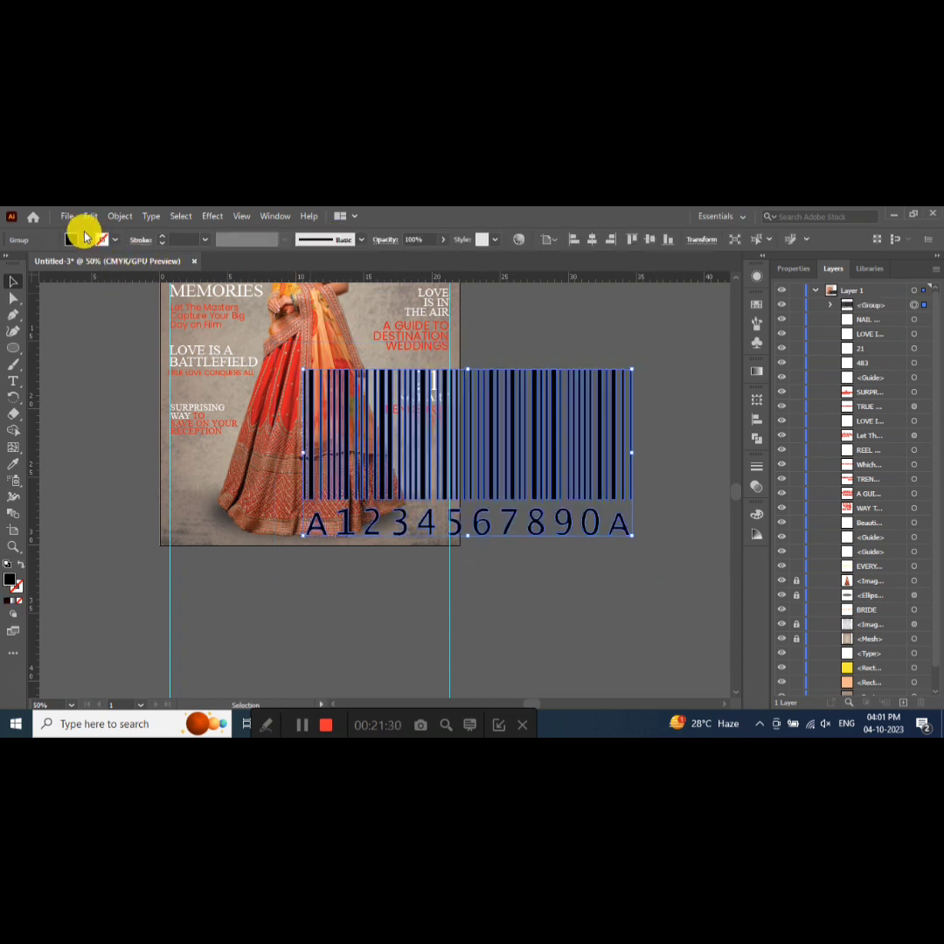
- Fill the barcode white from the swatches and shrink it from its corner
{"action": "left_click", "coordinate": [85, 239]}
{"action": "left_click", "coordinate": [27, 264]}
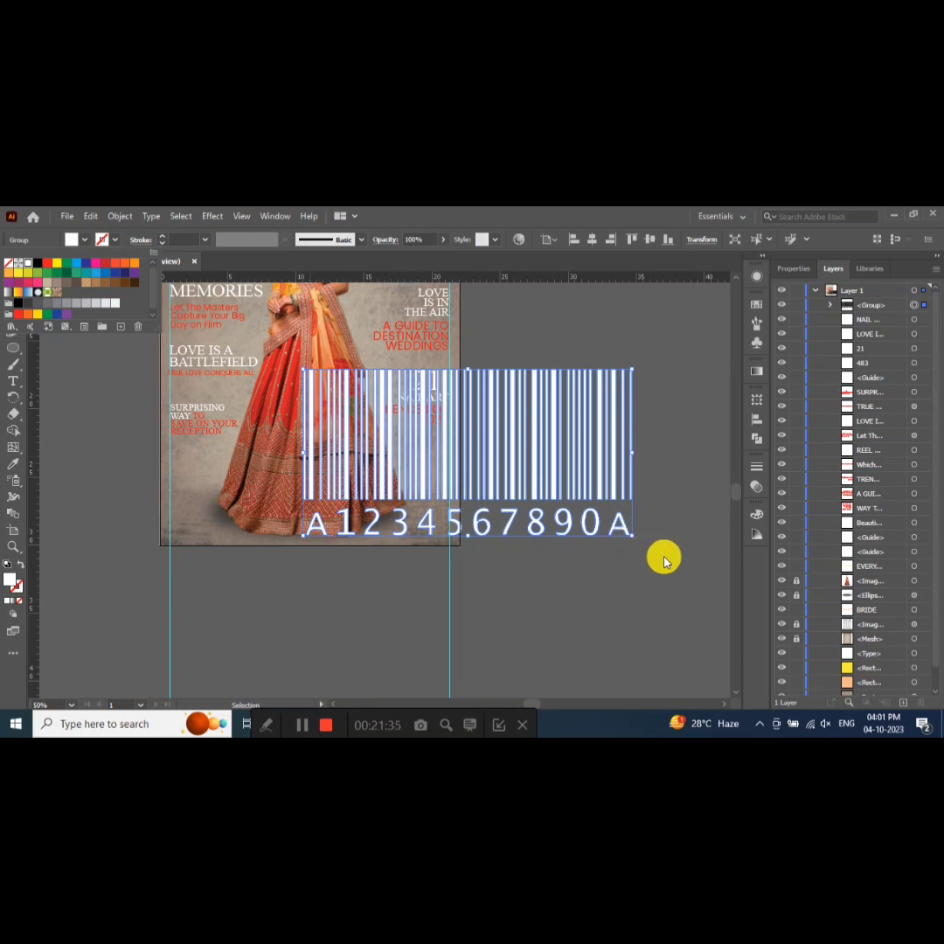
{"action": "left_click", "coordinate": [631, 537]}
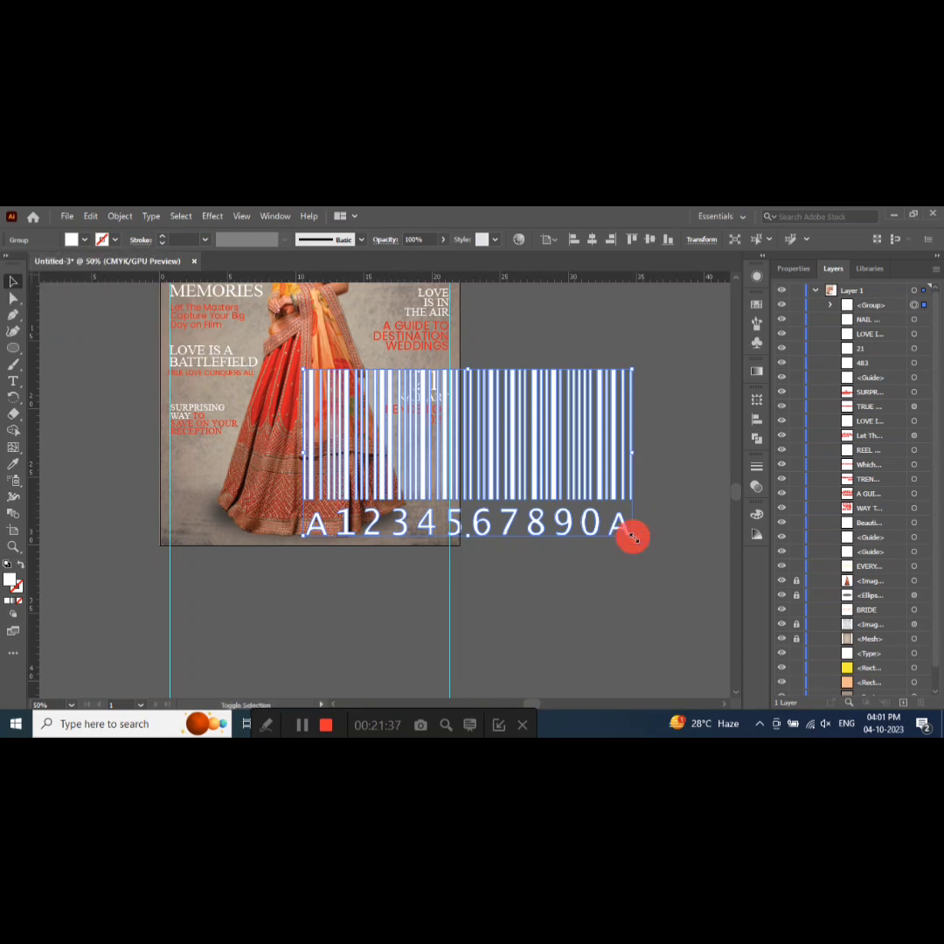
{"action": "mouse_move", "coordinate": [631, 537]}
{"action": "left_mouse_down"}
{"action": "mouse_move", "coordinate": [519, 490]}
{"action": "mouse_move", "coordinate": [635, 475]}
{"action": "left_mouse_up"}
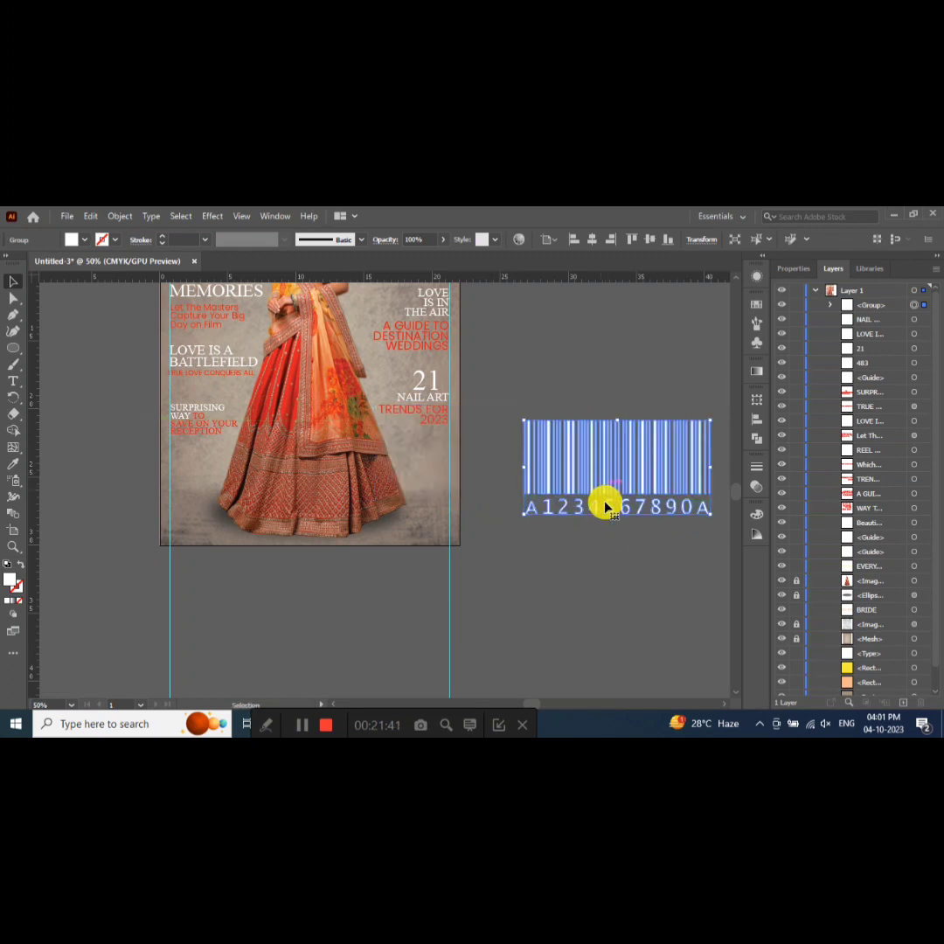
- Move the smaller barcode right of the cover and draw a rectangle near the lower left
{"action": "left_click_drag", "start_coordinate": [705, 512], "coordinate": [687, 503]}
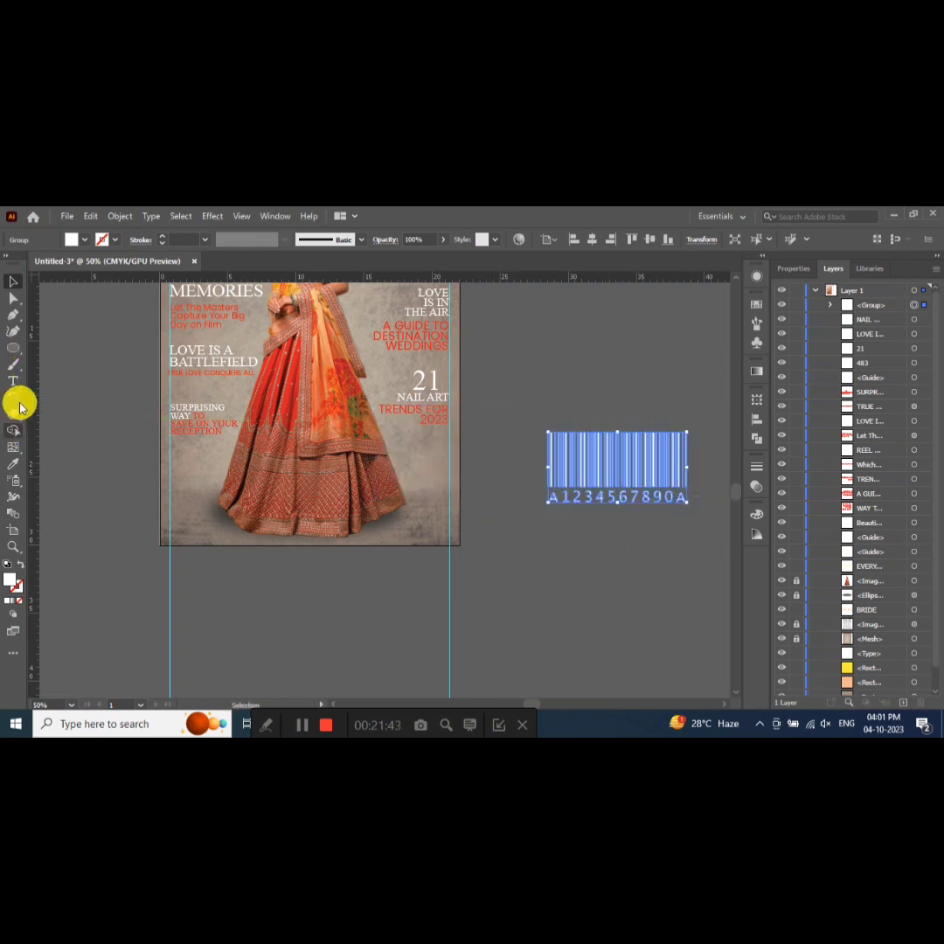
{"action": "left_click_drag", "start_coordinate": [13, 348], "coordinate": [54, 350]}
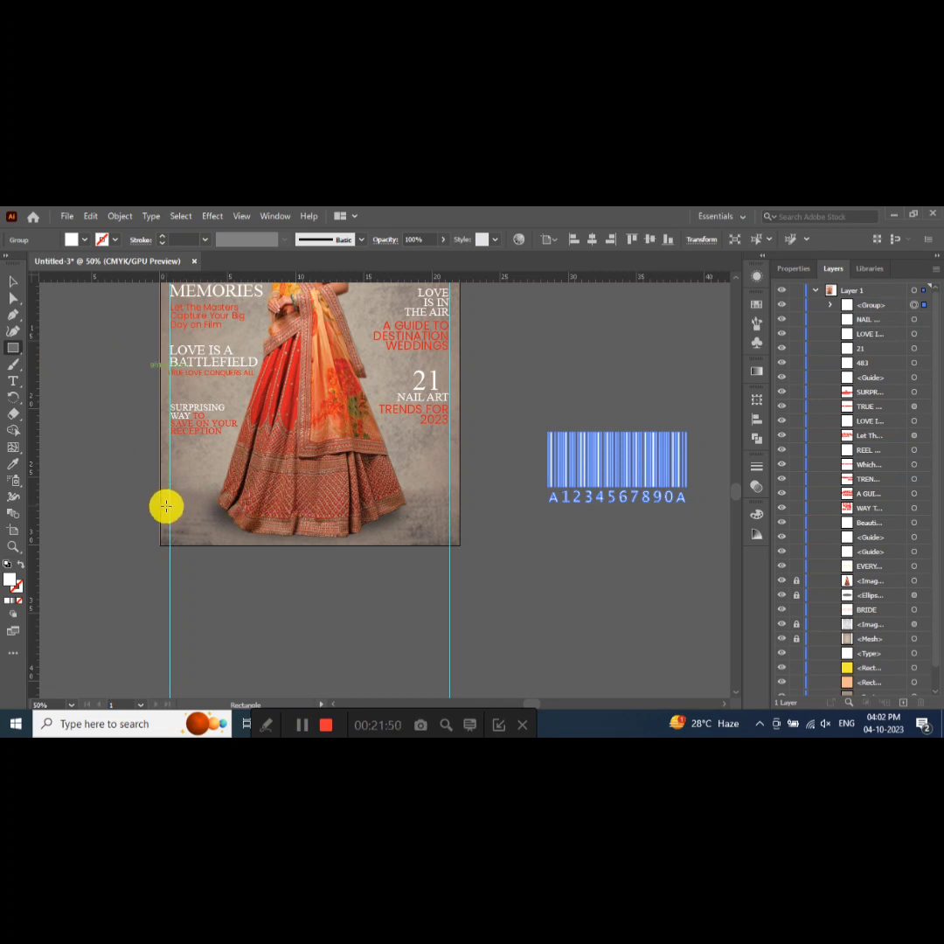
{"action": "mouse_move", "coordinate": [189, 511]}
{"action": "left_mouse_down"}
{"action": "mouse_move", "coordinate": [258, 539]}
{"action": "mouse_move", "coordinate": [273, 622]}
{"action": "left_mouse_up"}
- Shrink the barcode further and position it at the cover's bottom-left corner
{"action": "left_click", "coordinate": [11, 280]}
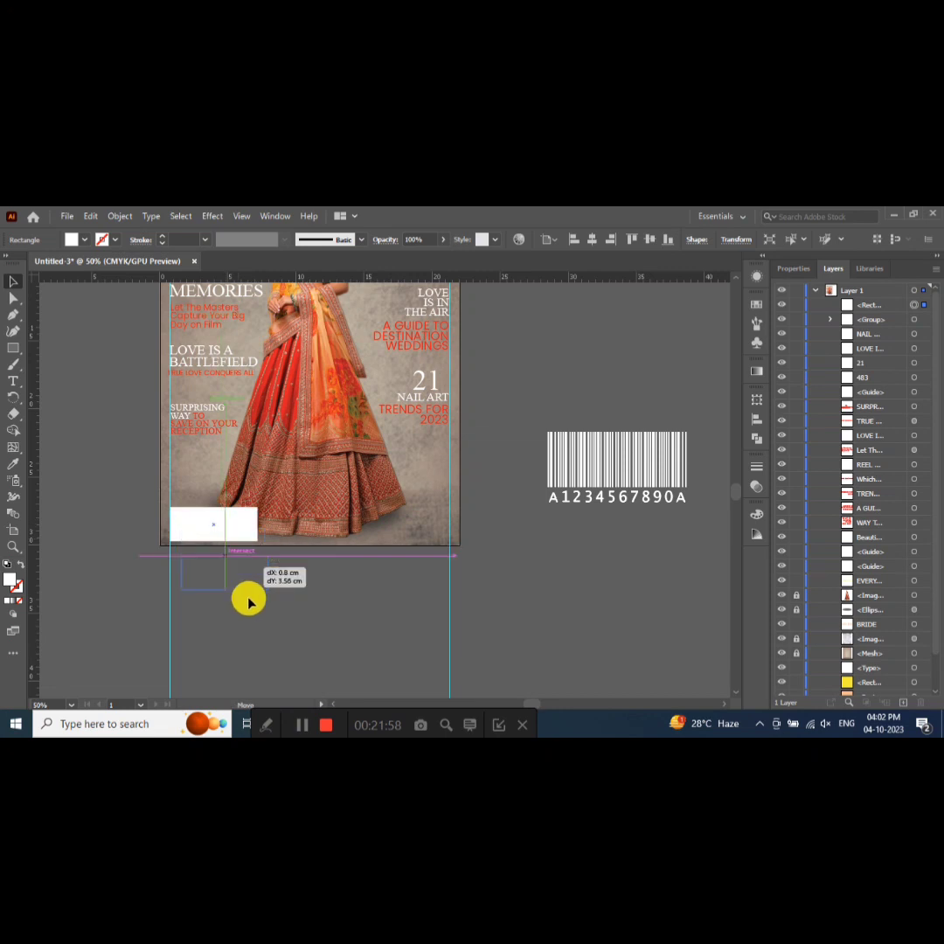
{"action": "left_click", "coordinate": [657, 486]}
{"action": "mouse_move", "coordinate": [684, 502]}
{"action": "left_mouse_down"}
{"action": "mouse_move", "coordinate": [644, 486]}
{"action": "mouse_move", "coordinate": [225, 522]}
{"action": "left_mouse_up"}
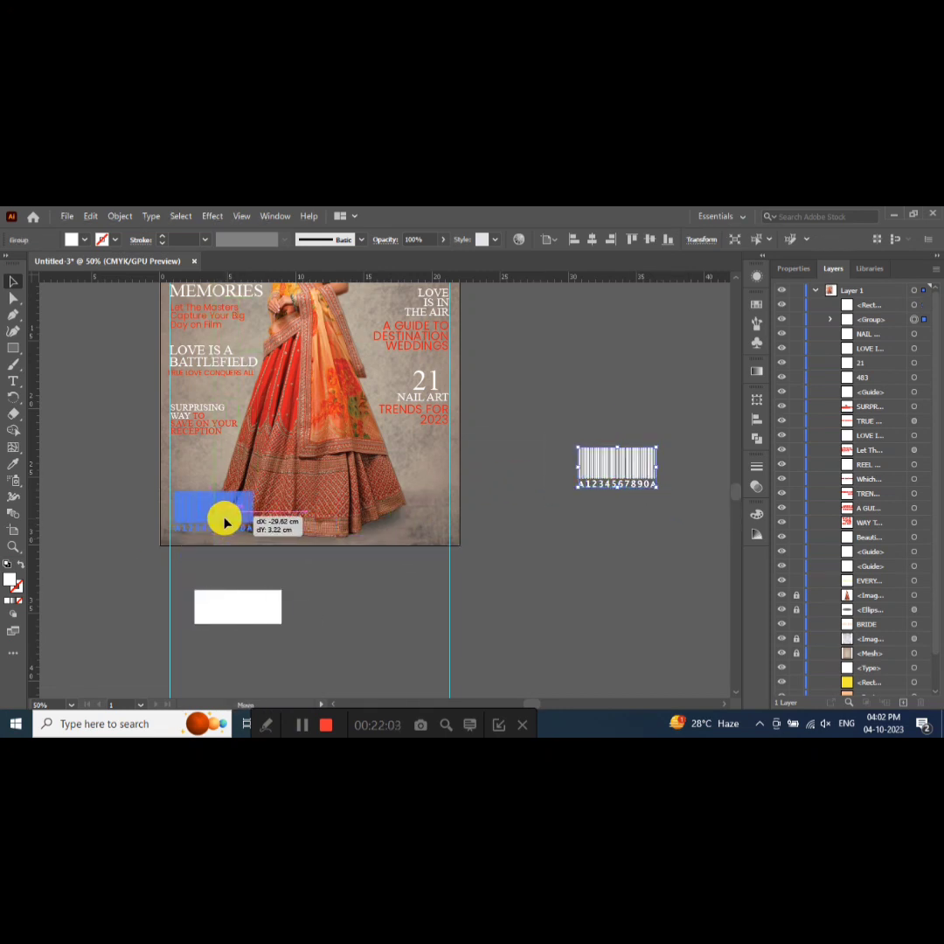
{"action": "left_click_drag", "start_coordinate": [225, 522], "coordinate": [214, 518]}
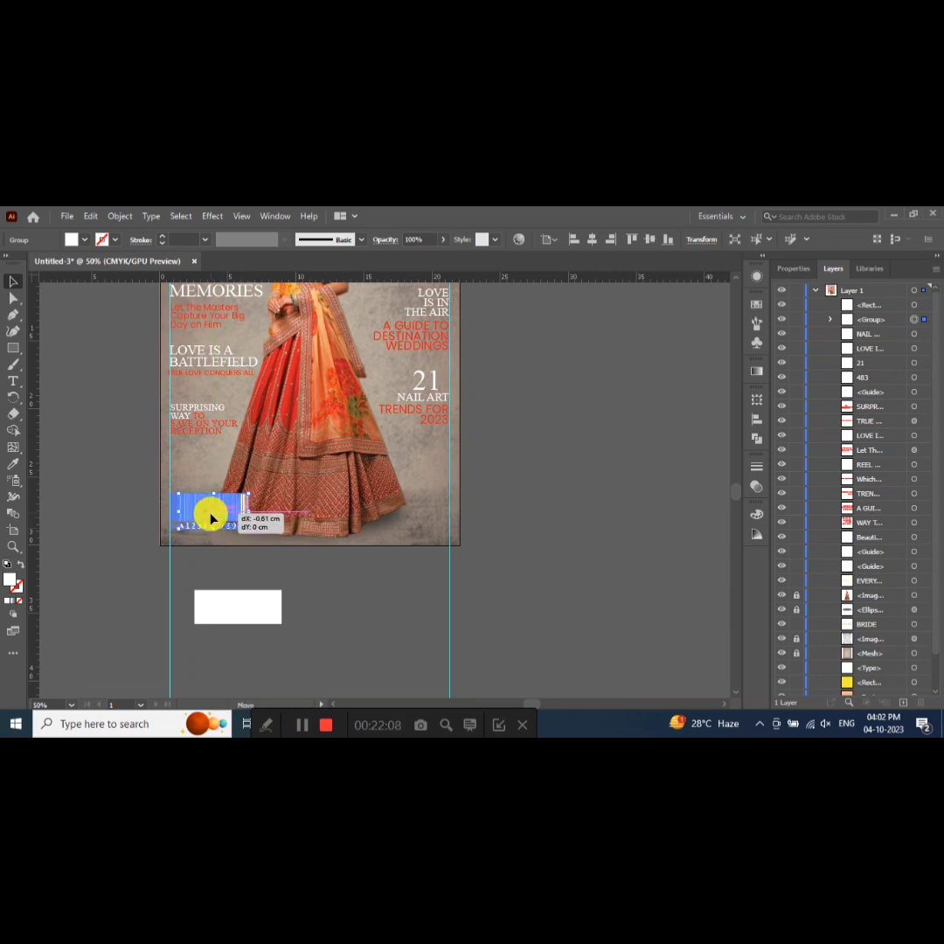
{"action": "left_click_drag", "start_coordinate": [212, 518], "coordinate": [226, 529]}
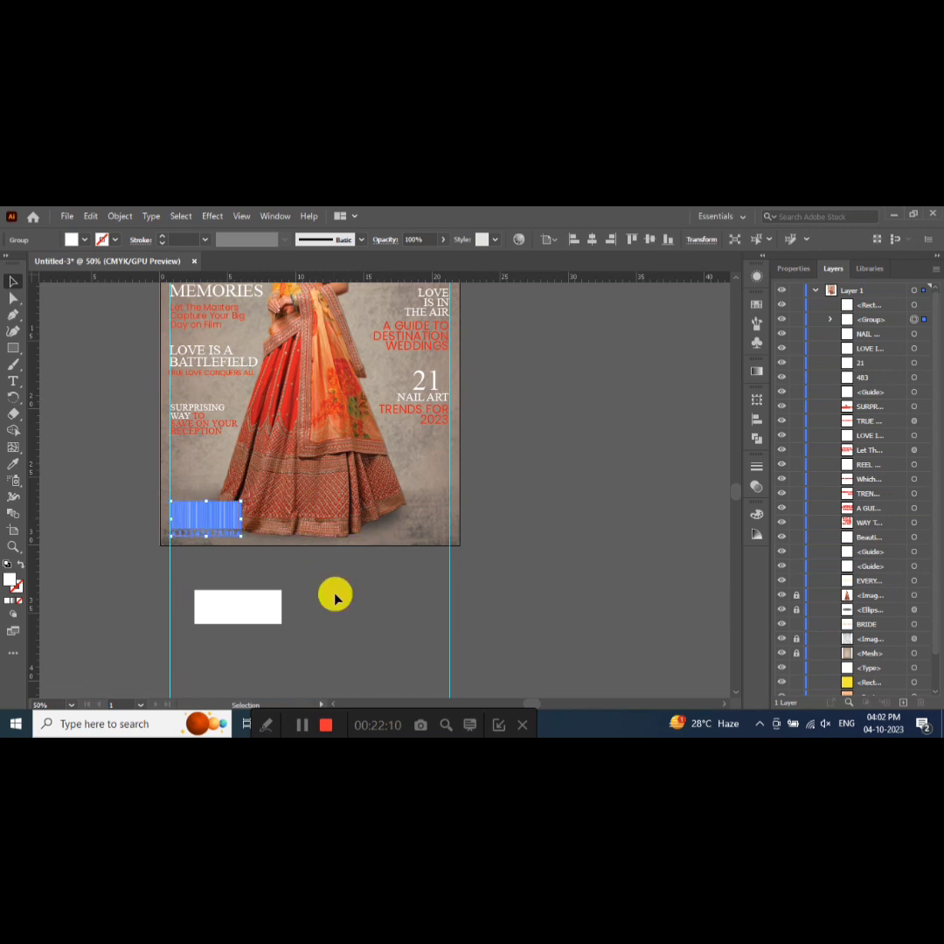
- Turn the barcode fill black and drag the white rectangle over it
{"action": "left_click", "coordinate": [312, 591]}
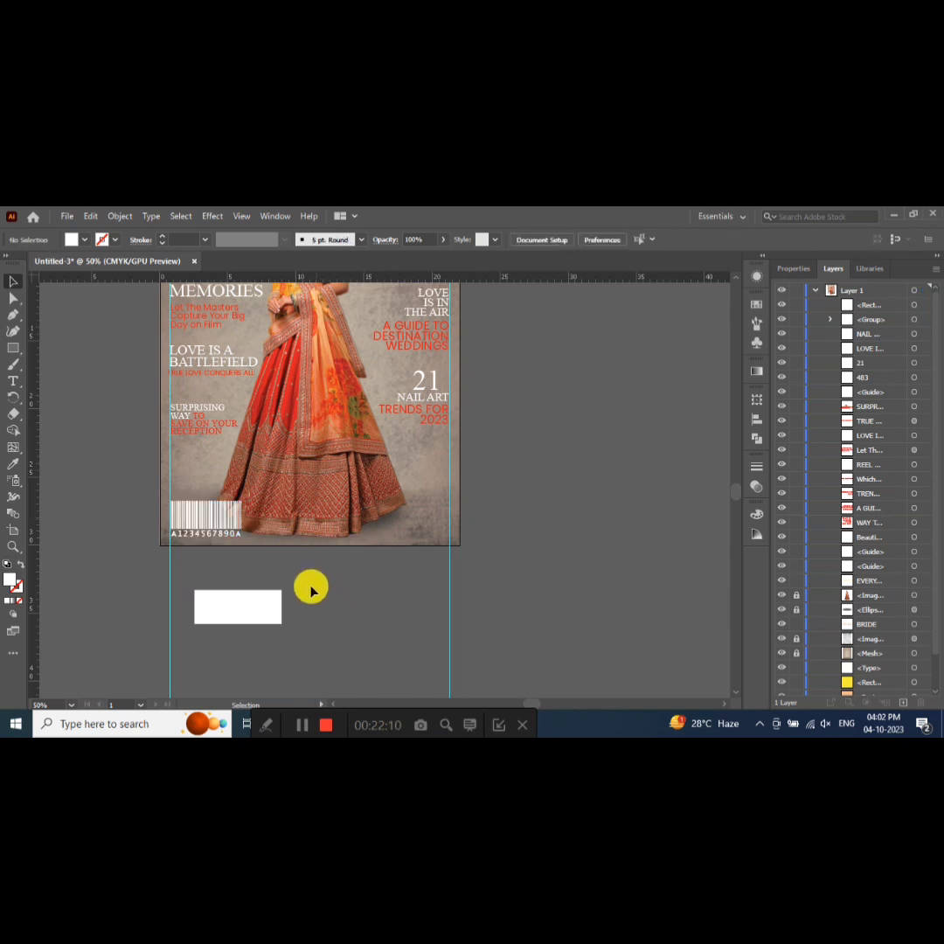
{"action": "left_click", "coordinate": [243, 610]}
{"action": "left_click", "coordinate": [219, 522]}
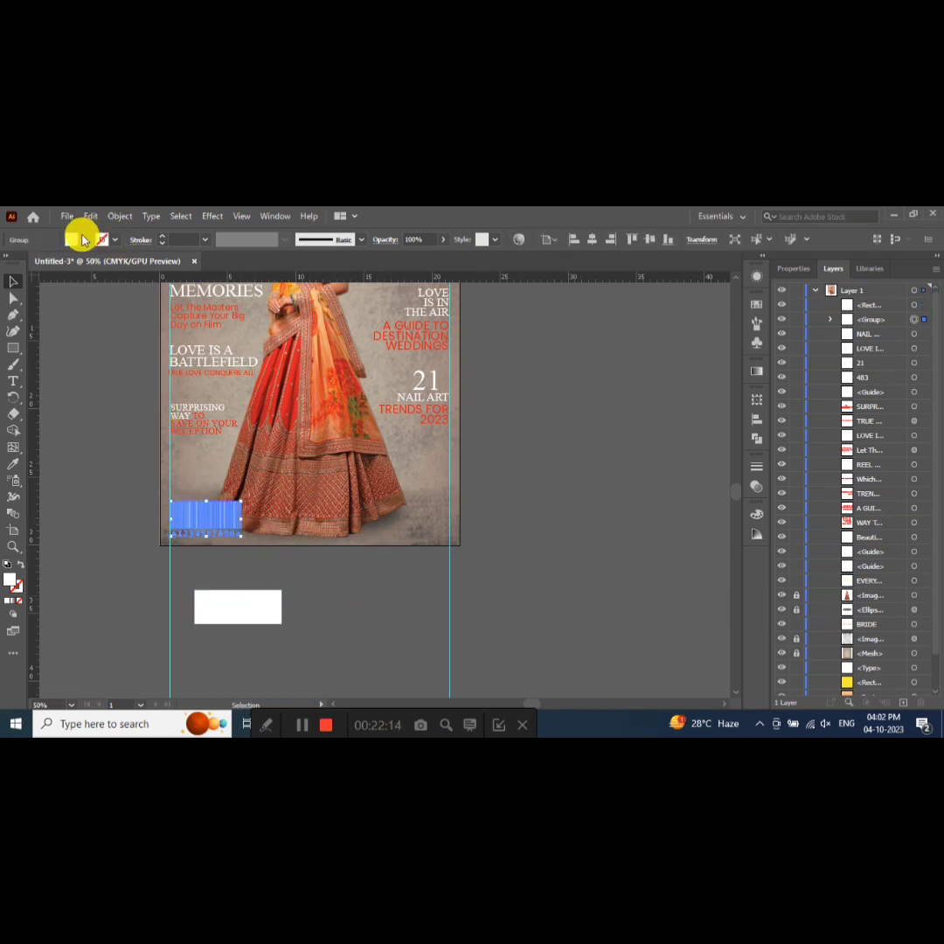
{"action": "left_click", "coordinate": [77, 239]}
{"action": "left_click", "coordinate": [31, 263]}
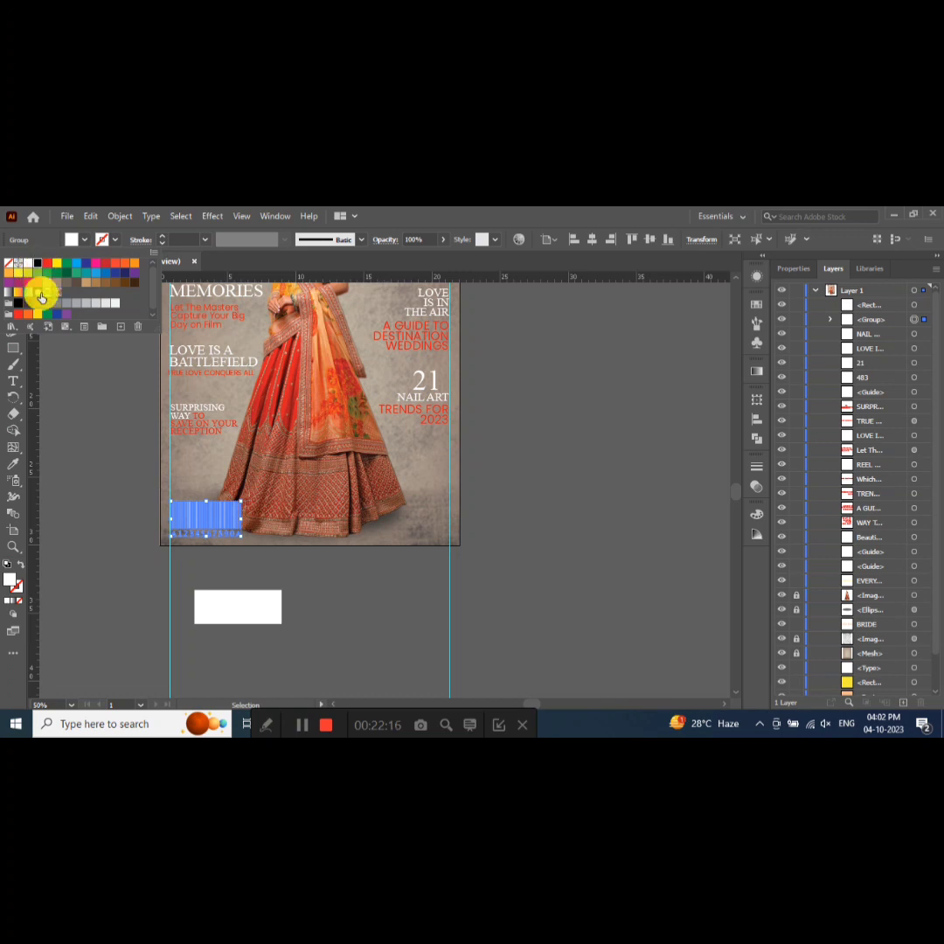
{"action": "left_click", "coordinate": [350, 600]}
{"action": "mouse_move", "coordinate": [232, 607]}
{"action": "left_mouse_down"}
{"action": "mouse_move", "coordinate": [200, 518]}
{"action": "mouse_move", "coordinate": [214, 540]}
{"action": "left_mouse_up"}
- Send the white rectangle behind the barcode and trim it to about 5.44 × 2.78 cm
{"action": "key", "text": "ctrl+equal"}
{"action": "key", "text": "ctrl+equal"}
{"action": "key", "text": "ctrl+equal"}
{"action": "key", "text": "ctrl+equal"}
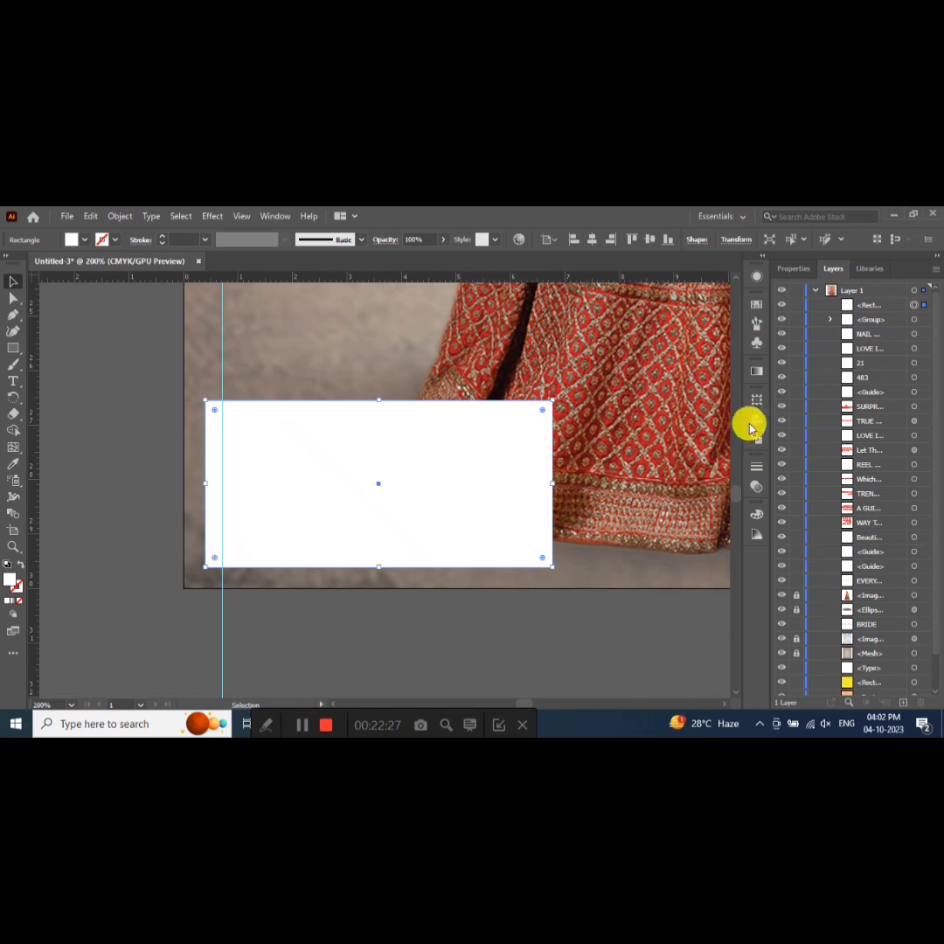
{"action": "left_click_drag", "start_coordinate": [422, 471], "coordinate": [429, 470]}
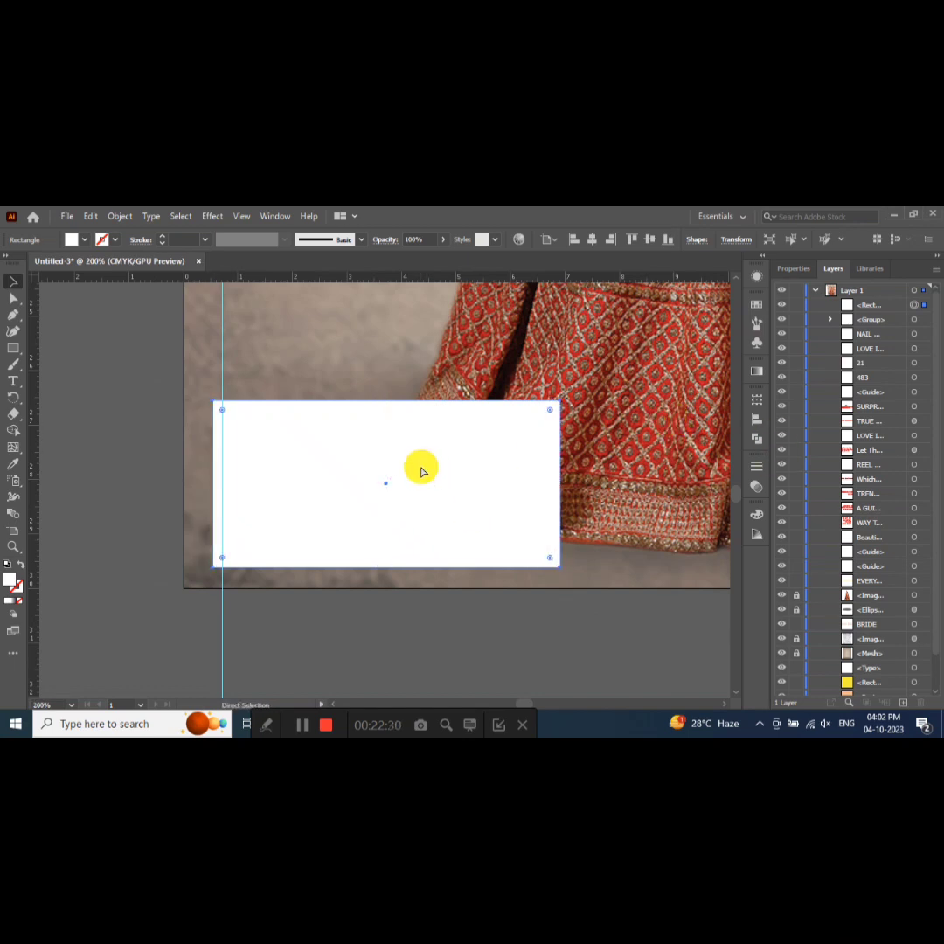
{"action": "key", "text": "ctrl+bracketleft"}
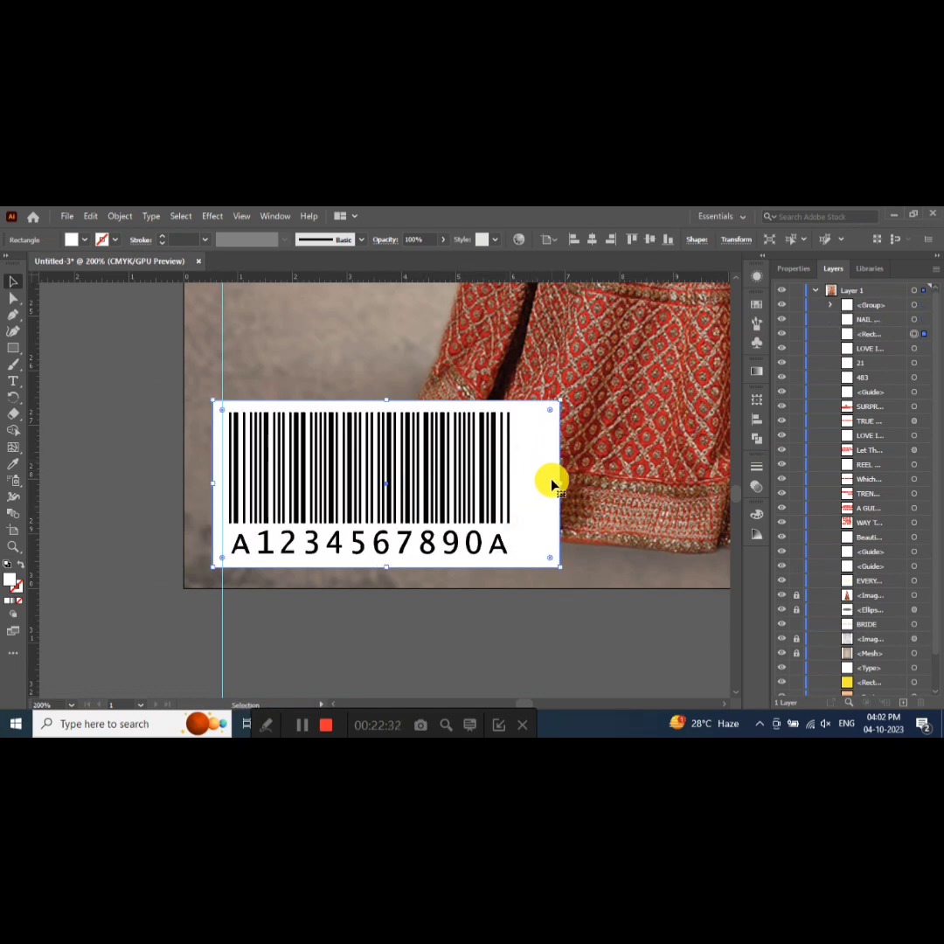
{"action": "left_click_drag", "start_coordinate": [560, 484], "coordinate": [520, 478]}
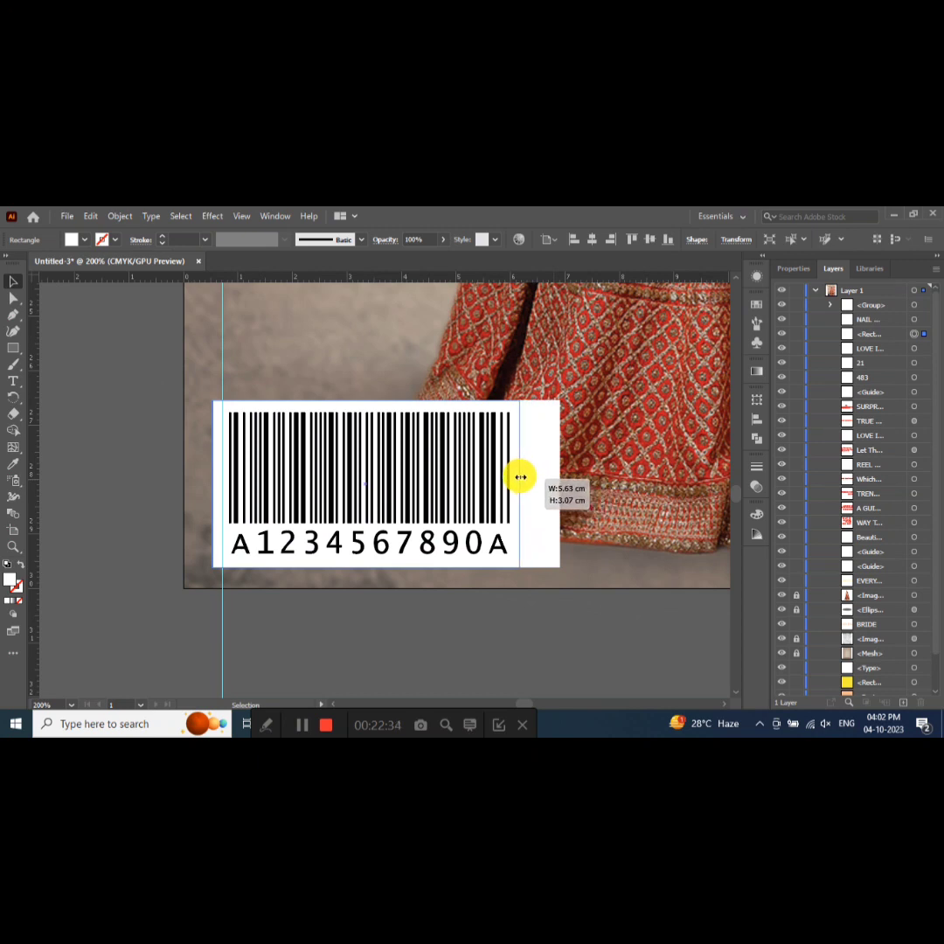
{"action": "left_click_drag", "start_coordinate": [212, 484], "coordinate": [223, 487]}
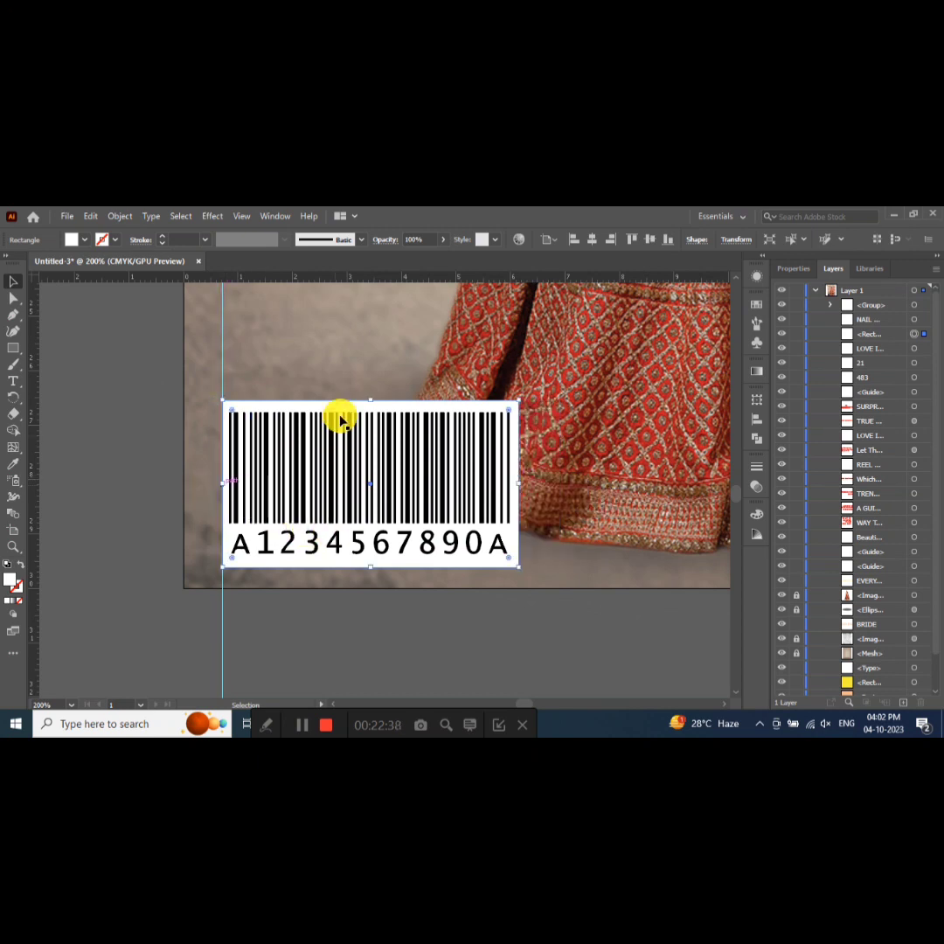
{"action": "left_click_drag", "start_coordinate": [365, 402], "coordinate": [371, 408]}
{"action": "left_click_drag", "start_coordinate": [371, 567], "coordinate": [371, 556]}
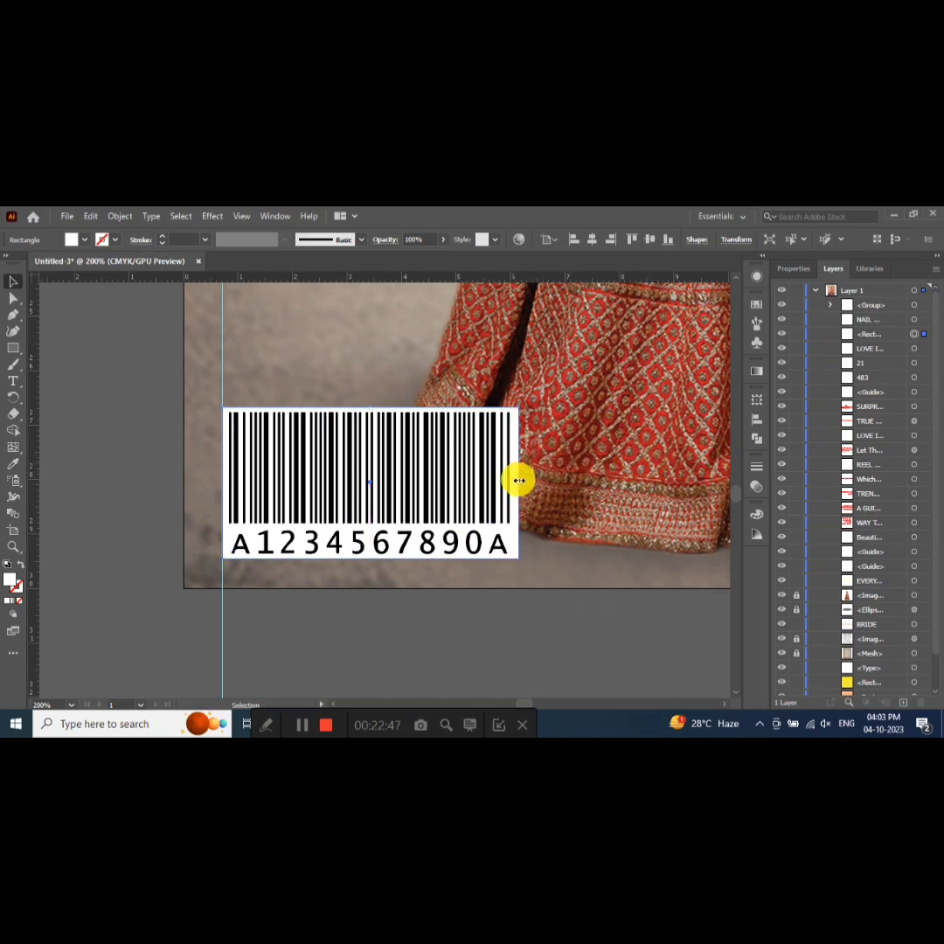
{"action": "left_click_drag", "start_coordinate": [520, 479], "coordinate": [400, 442]}
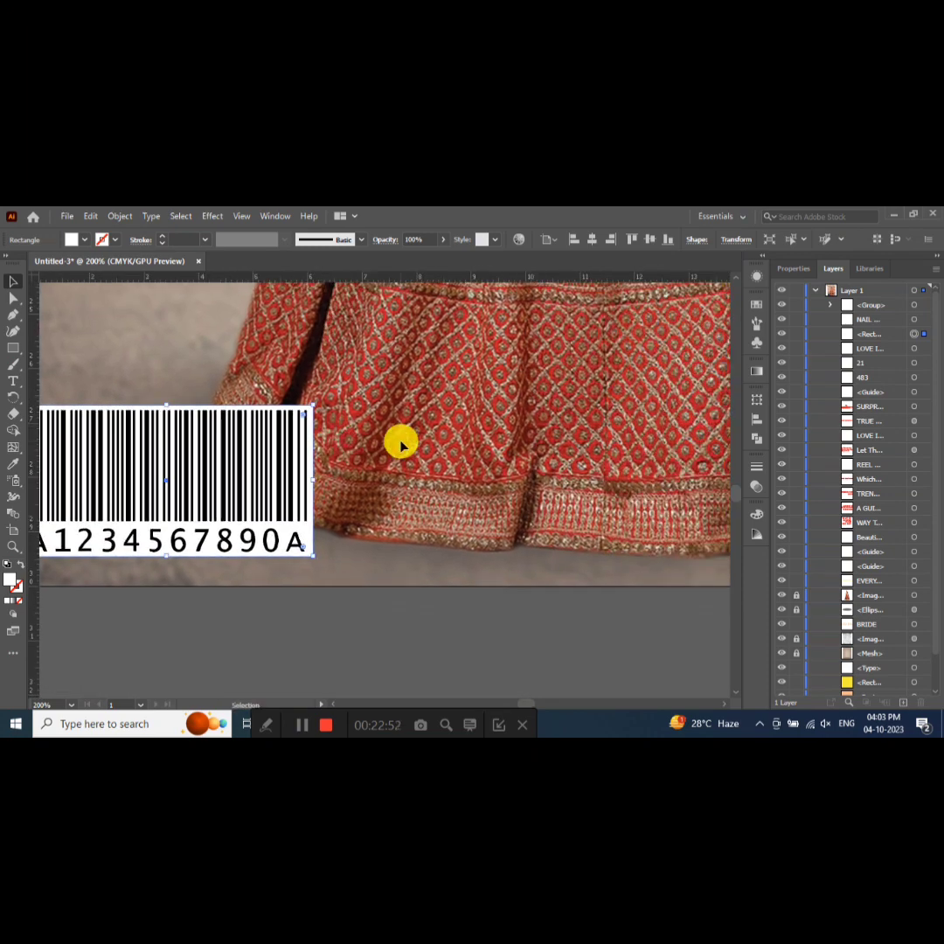
- Scroll and pan until the whole cover layout is in view
{"action": "scroll", "coordinate": [402, 446], "scroll_direction": "down", "scroll_amount": 1}
{"action": "scroll", "coordinate": [400, 446], "scroll_direction": "down", "scroll_amount": 3}
{"action": "left_click_drag", "start_coordinate": [513, 436], "coordinate": [320, 443]}
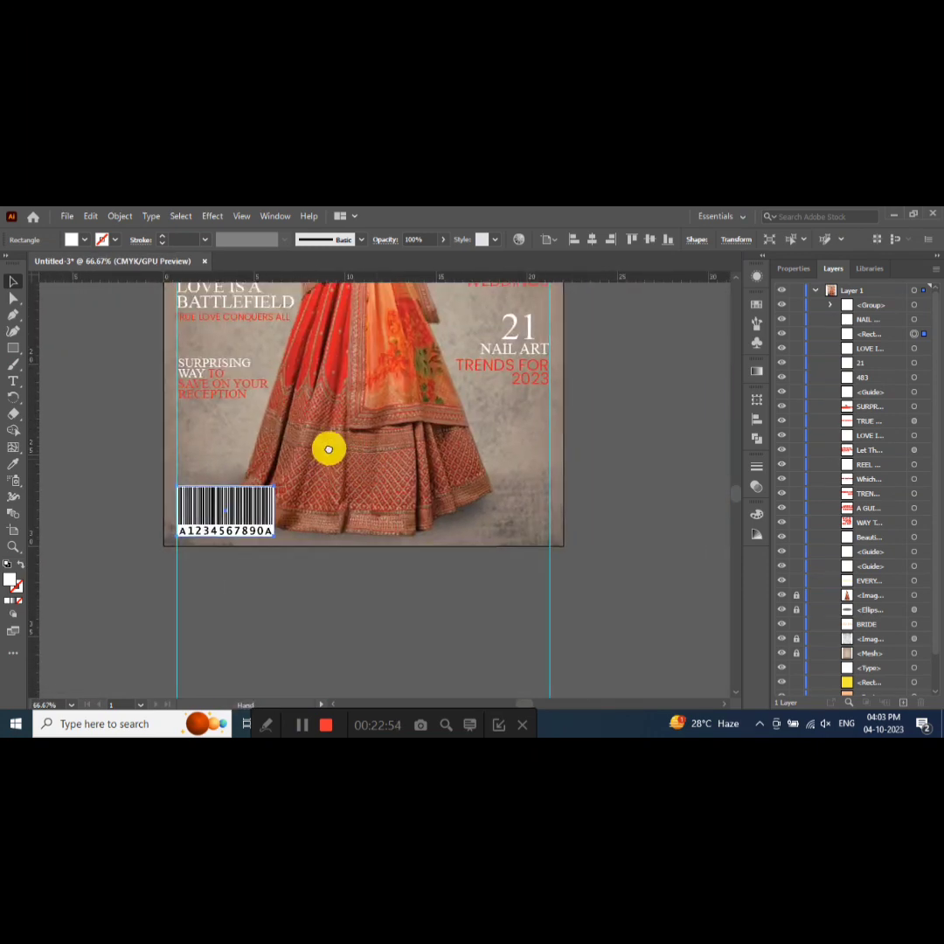
- Draw a white circle beside the cover with the Ellipse tool
{"action": "left_click", "coordinate": [15, 348]}
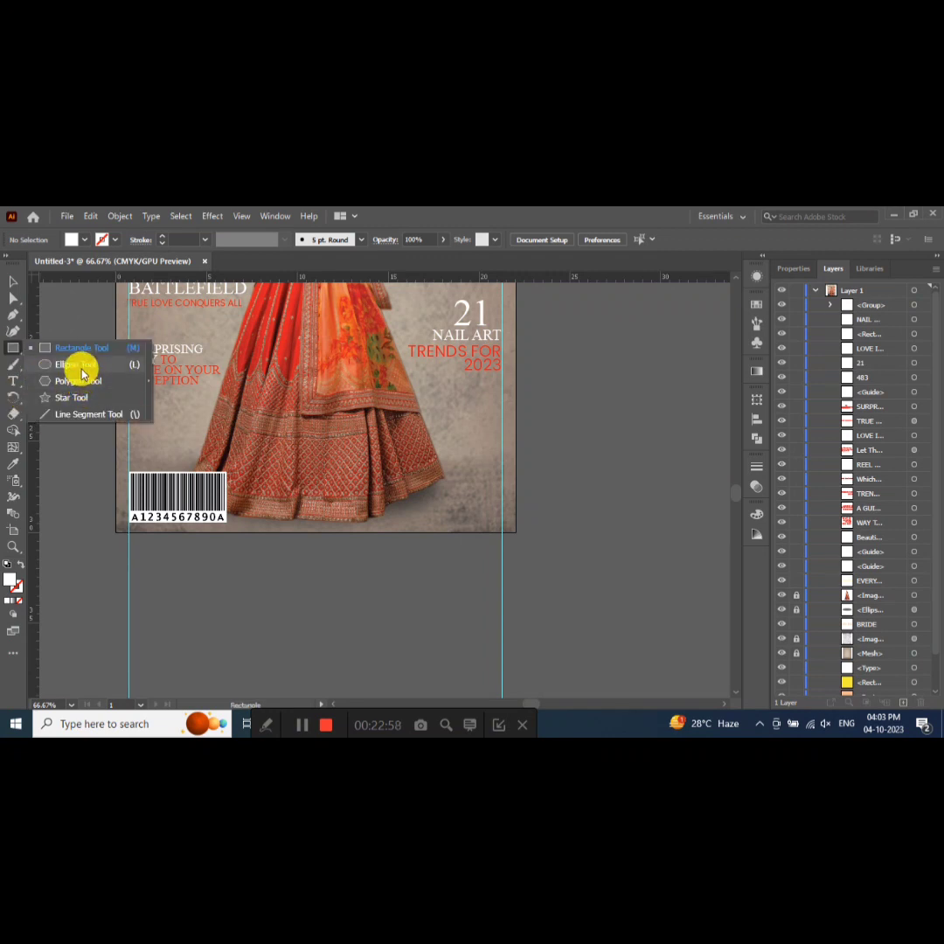
{"action": "left_click_drag", "start_coordinate": [14, 348], "coordinate": [77, 366]}
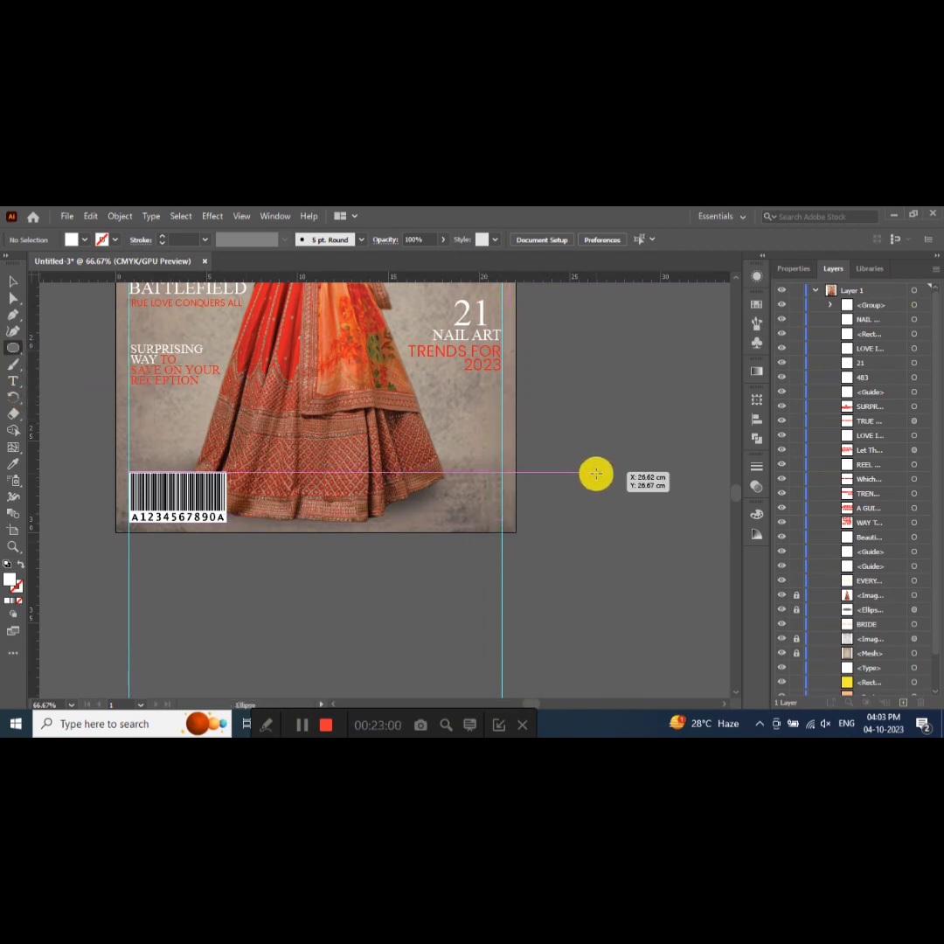
{"action": "left_click_drag", "start_coordinate": [590, 470], "coordinate": [683, 561]}
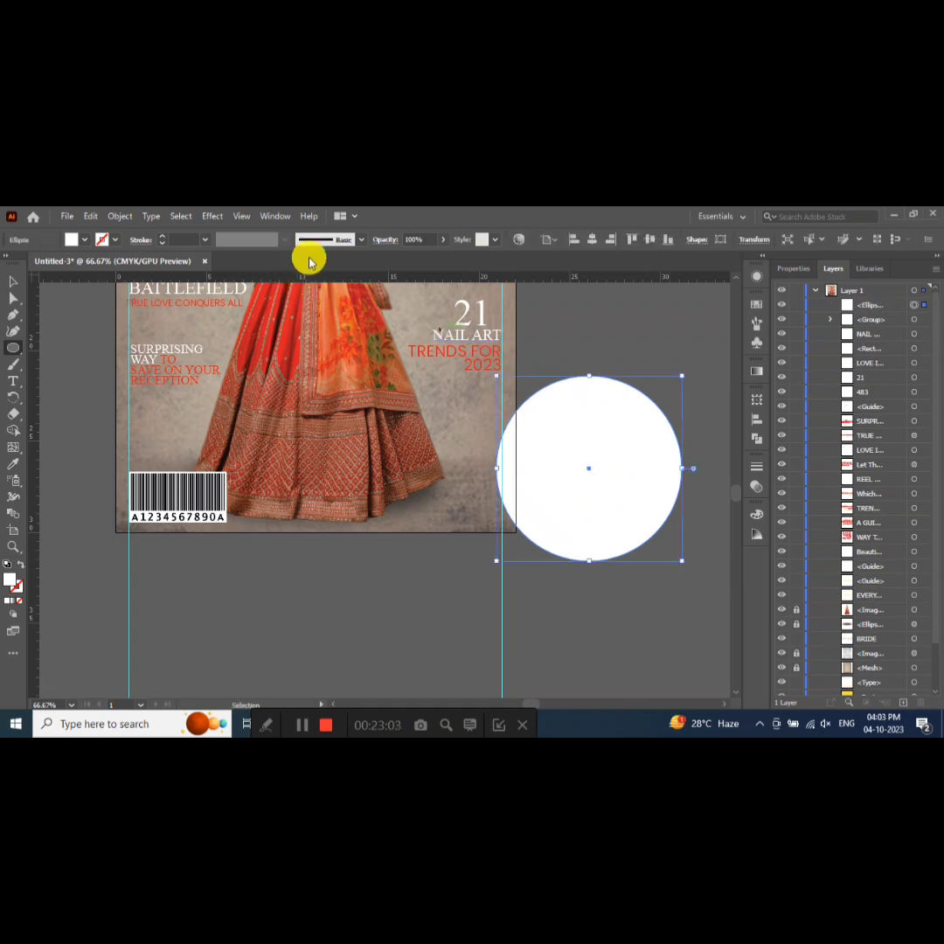
- Apply Zig Zag (0.67 cm, 10 ridges, Corner) to make a starburst, then nudge it
{"action": "left_click", "coordinate": [212, 217]}
{"action": "mouse_move", "coordinate": [253, 328]}
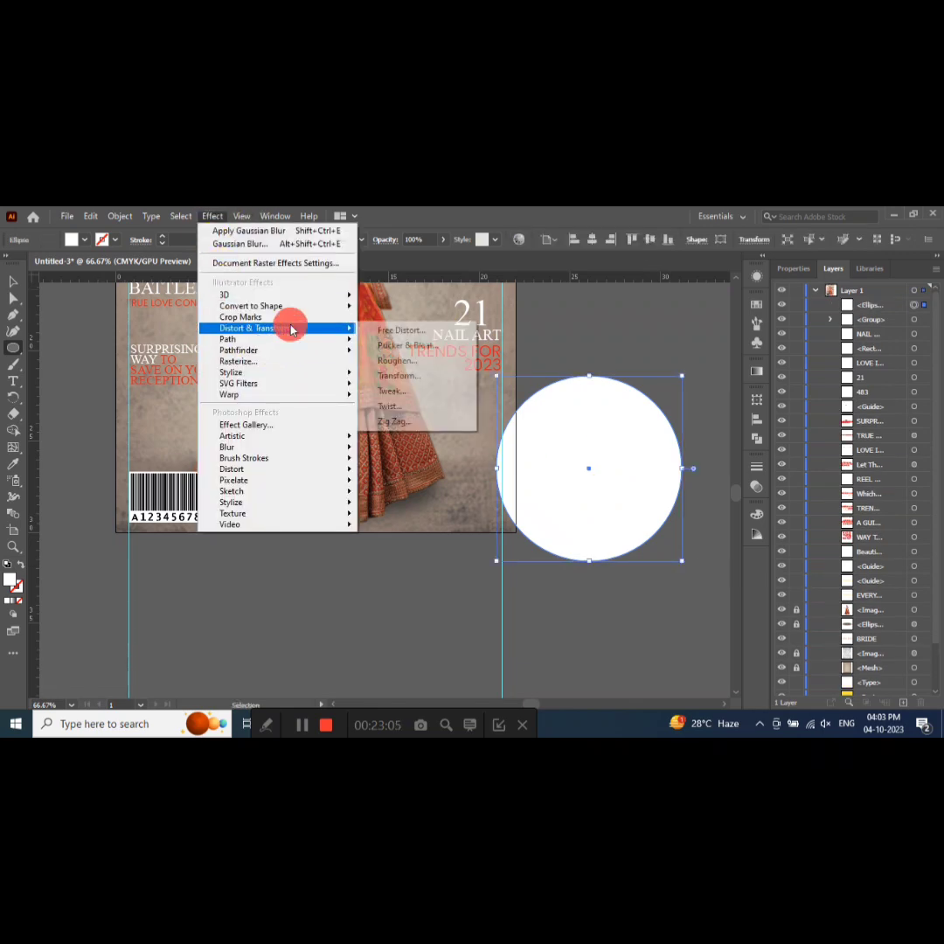
{"action": "left_click", "coordinate": [421, 422]}
{"action": "mouse_move", "coordinate": [586, 360]}
{"action": "left_mouse_down"}
{"action": "mouse_move", "coordinate": [363, 417]}
{"action": "mouse_move", "coordinate": [238, 405]}
{"action": "left_mouse_up"}
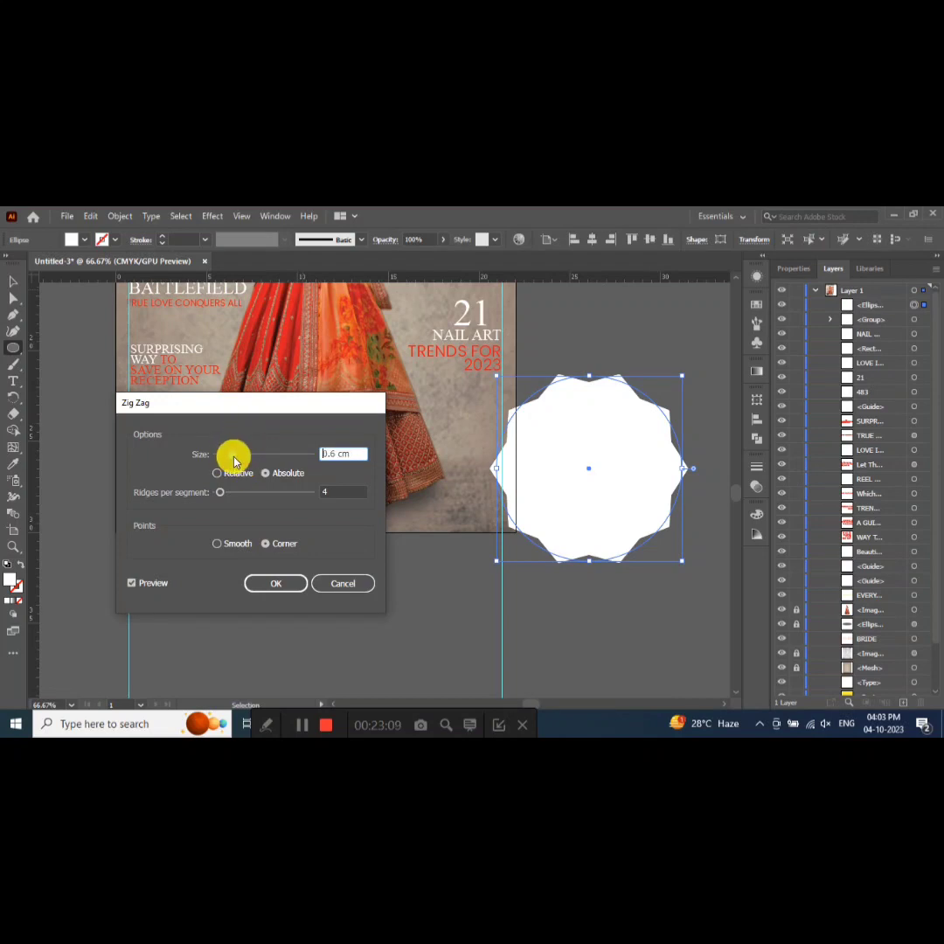
{"action": "left_click_drag", "start_coordinate": [221, 493], "coordinate": [232, 500]}
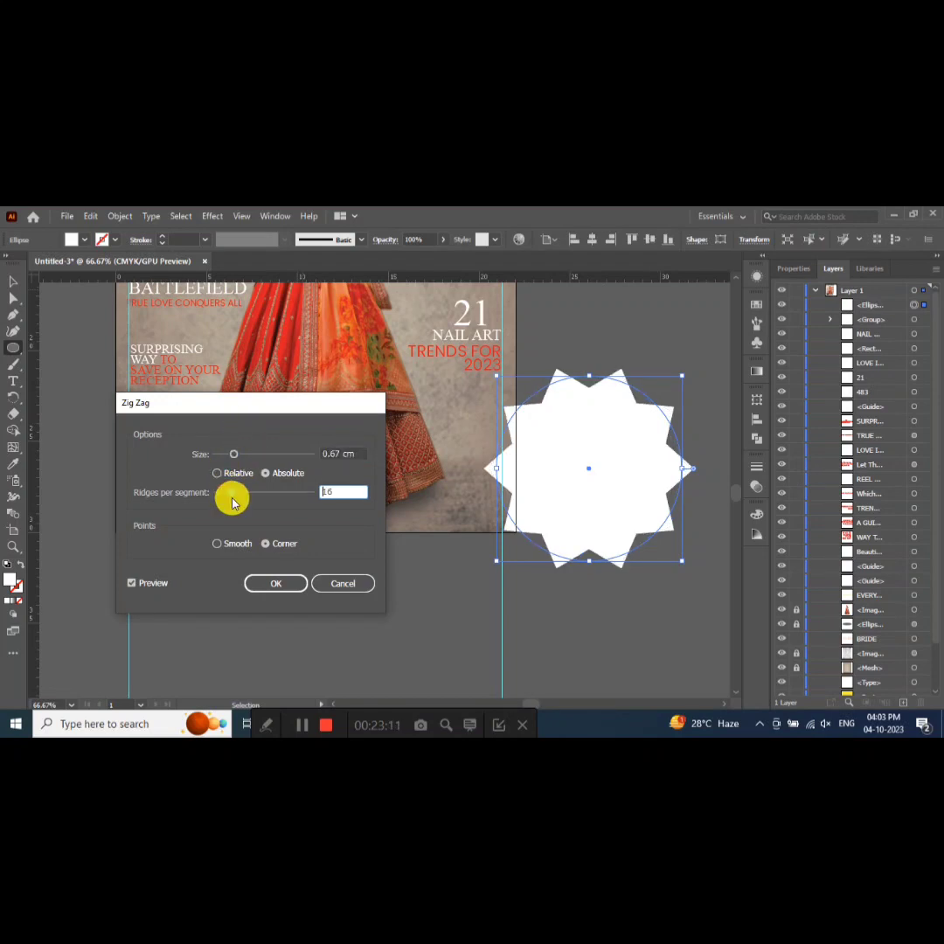
{"action": "type", "text": "9"}
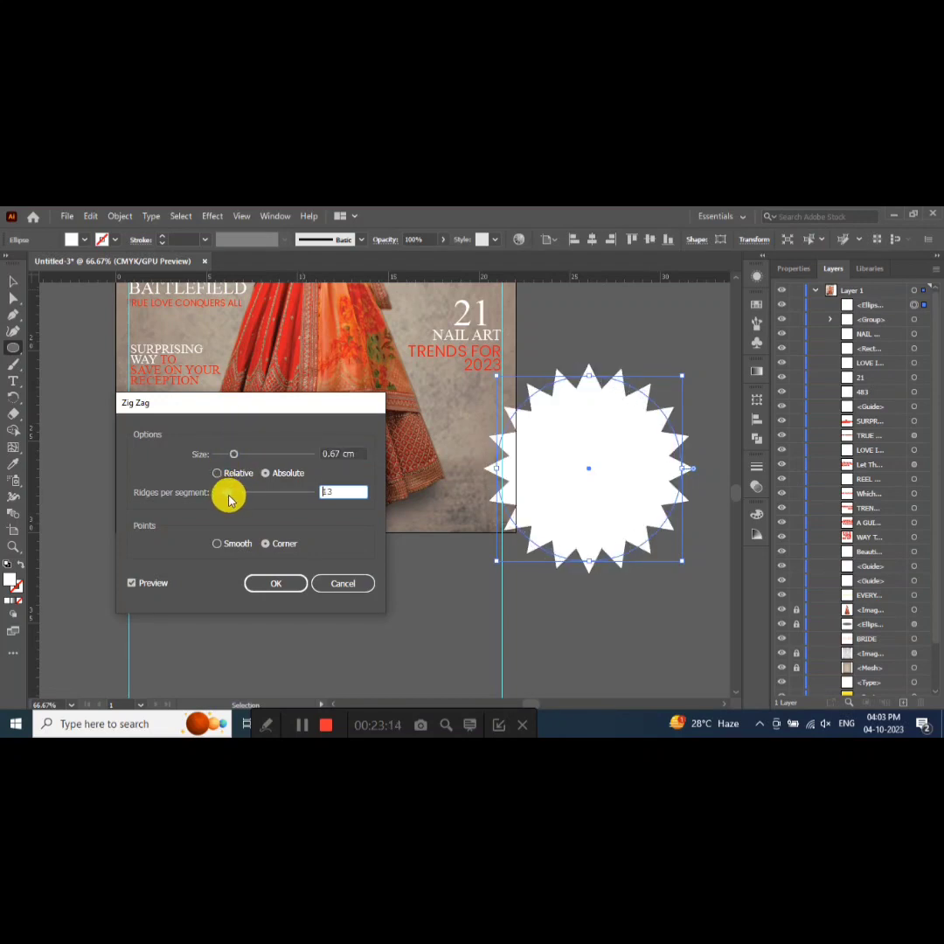
{"action": "key", "text": "Tab"}
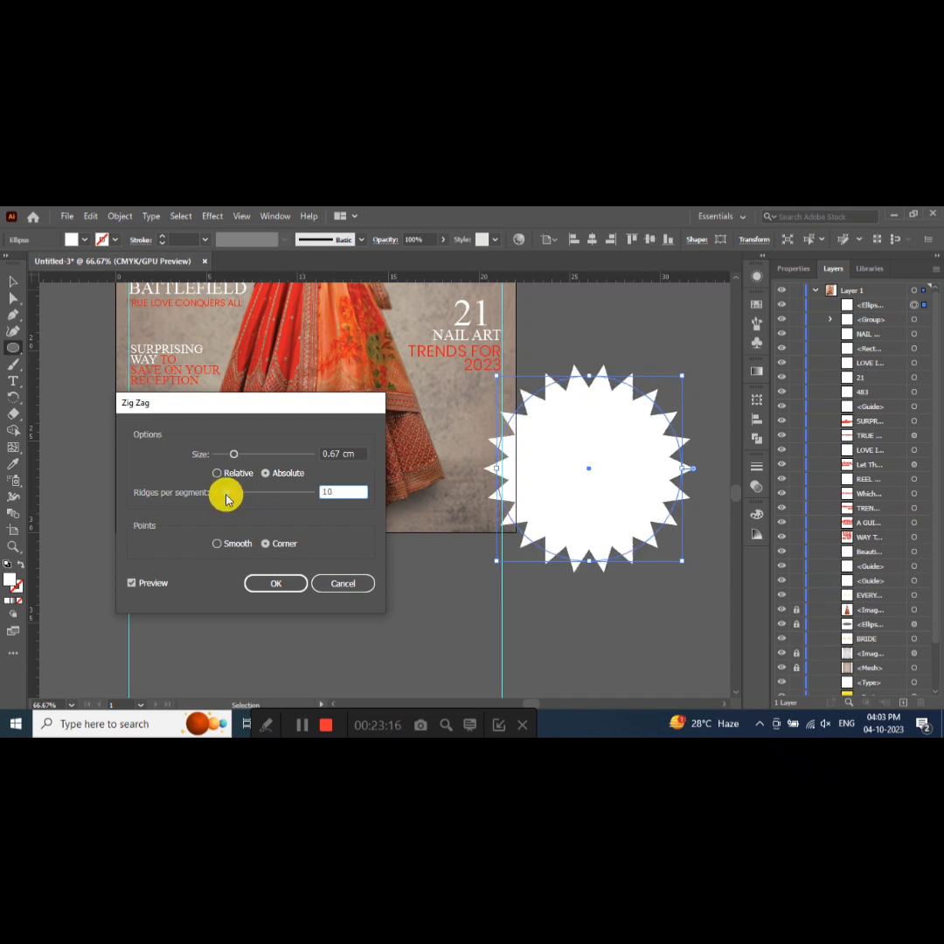
{"action": "left_click", "coordinate": [276, 584]}
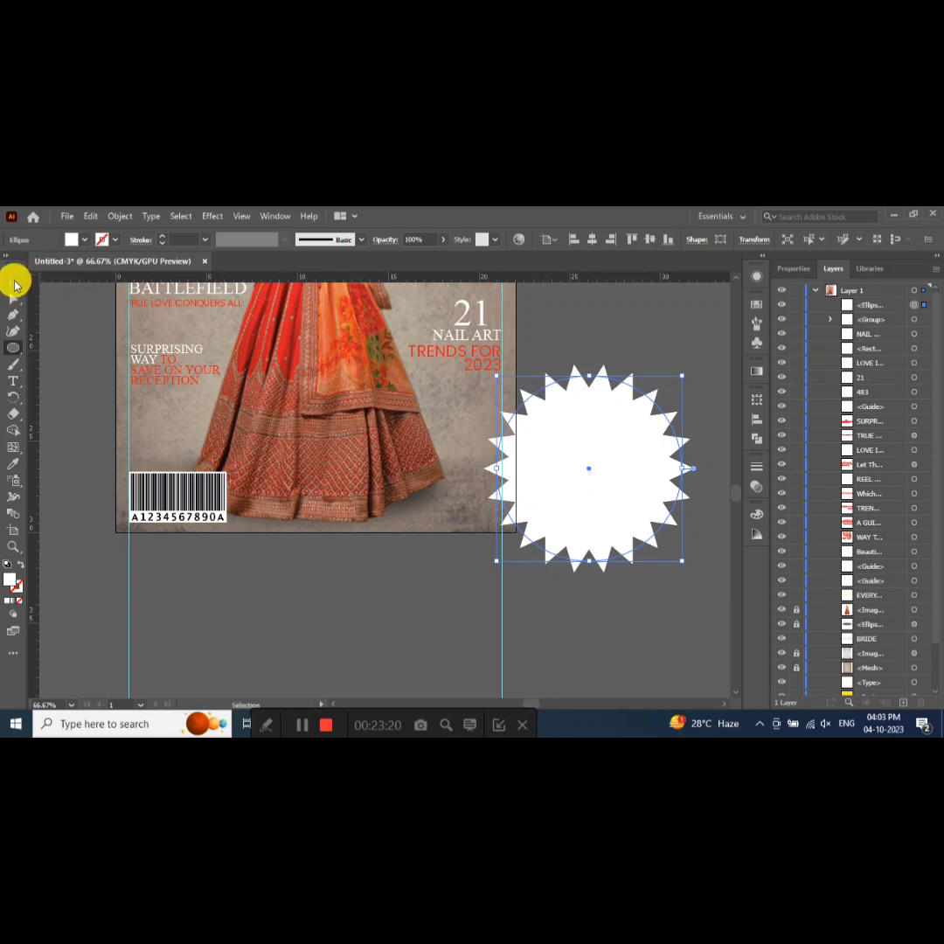
{"action": "left_click", "coordinate": [13, 280]}
{"action": "left_click_drag", "start_coordinate": [522, 470], "coordinate": [512, 494]}
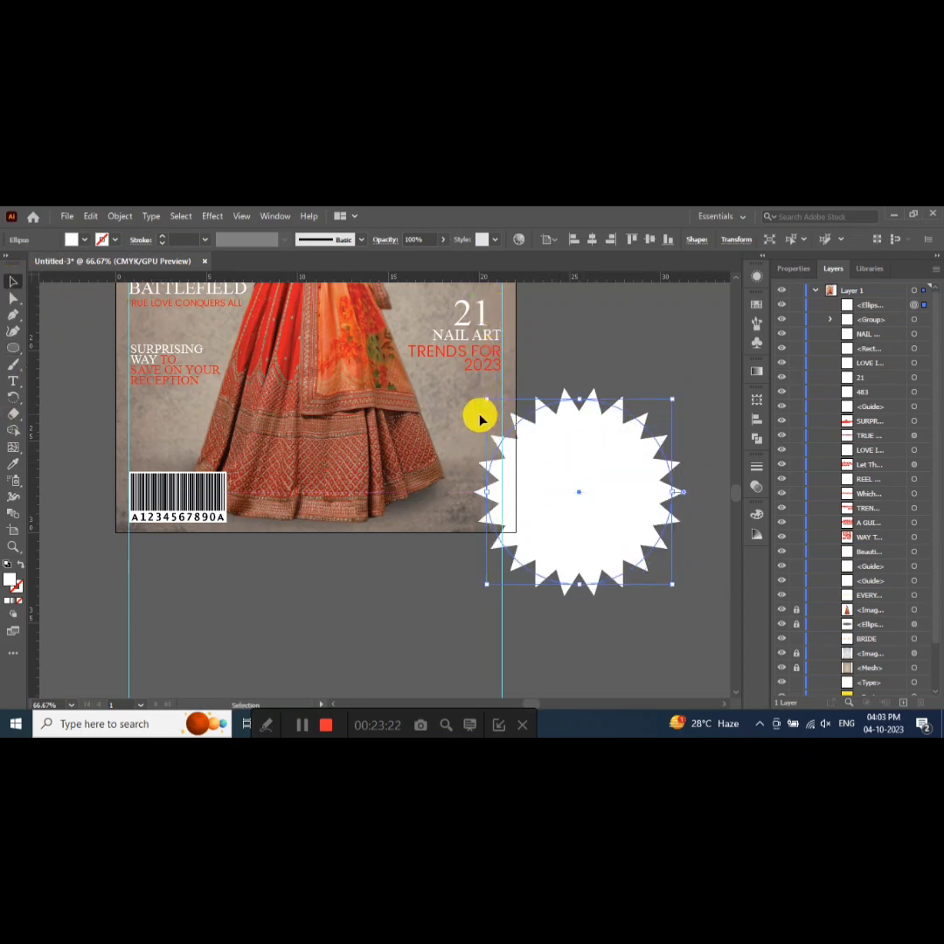
- Sample a light peach fill for the starburst from the dress photo with the Eyedropper
{"action": "left_click", "coordinate": [14, 465]}
{"action": "left_click", "coordinate": [328, 323]}
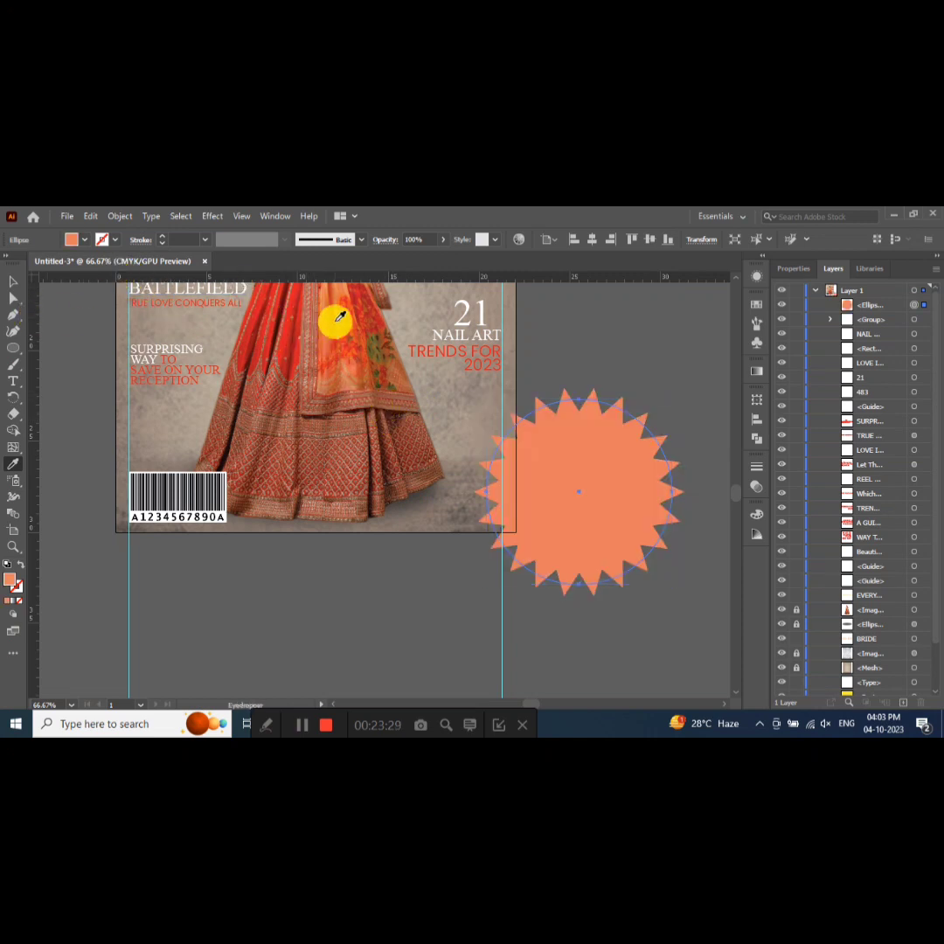
{"action": "left_click", "coordinate": [330, 304]}
{"action": "scroll", "coordinate": [342, 311], "scroll_direction": "up", "scroll_amount": 2}
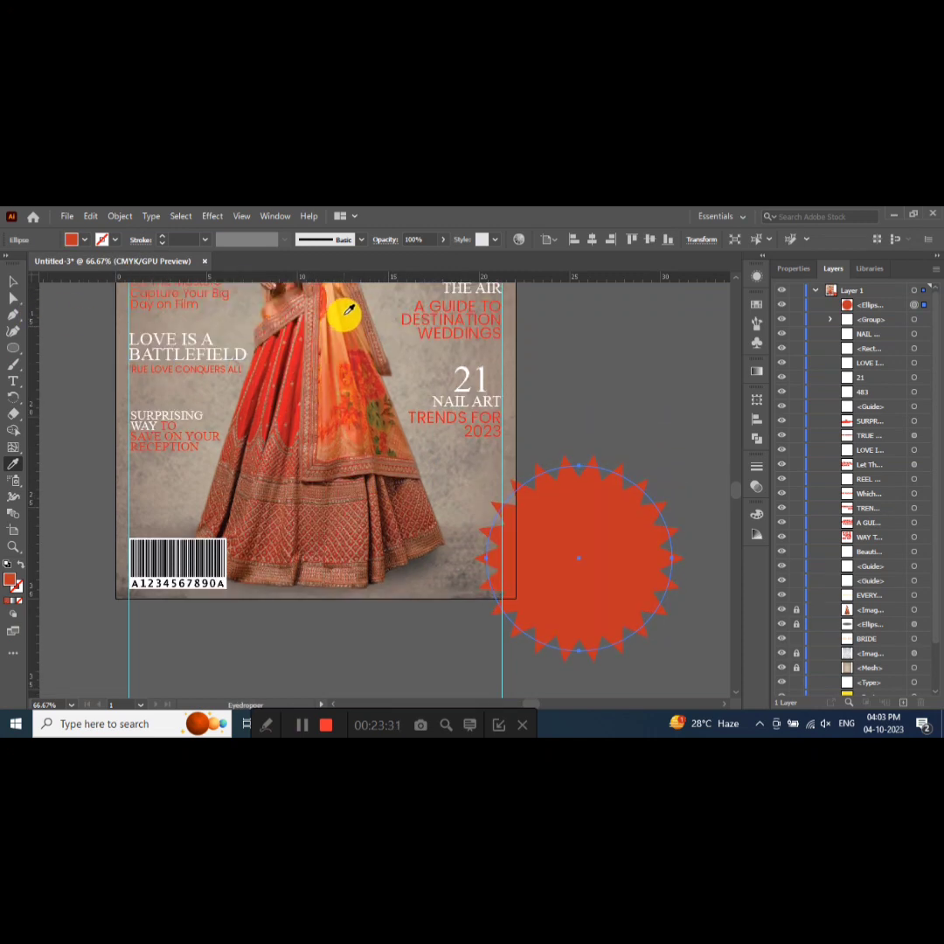
{"action": "left_click", "coordinate": [337, 309]}
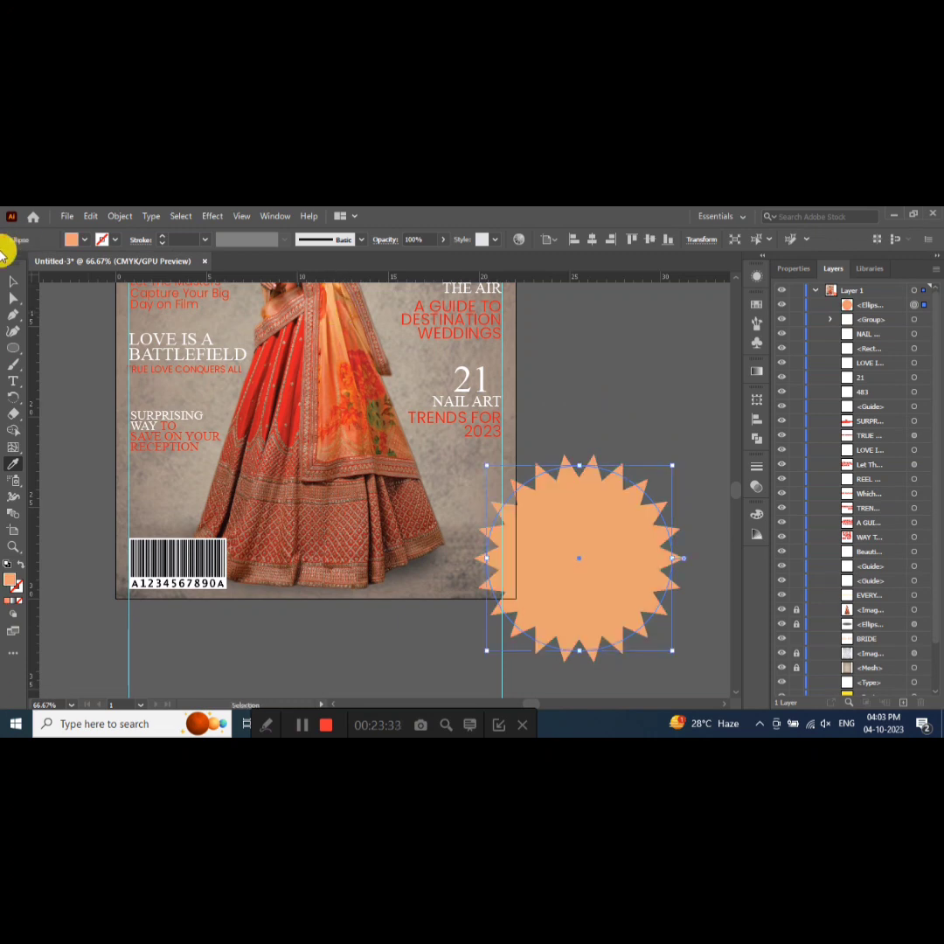
- Move the starburst onto the cover's lower right and shrink it
{"action": "left_click", "coordinate": [14, 280]}
{"action": "left_click_drag", "start_coordinate": [571, 531], "coordinate": [491, 494]}
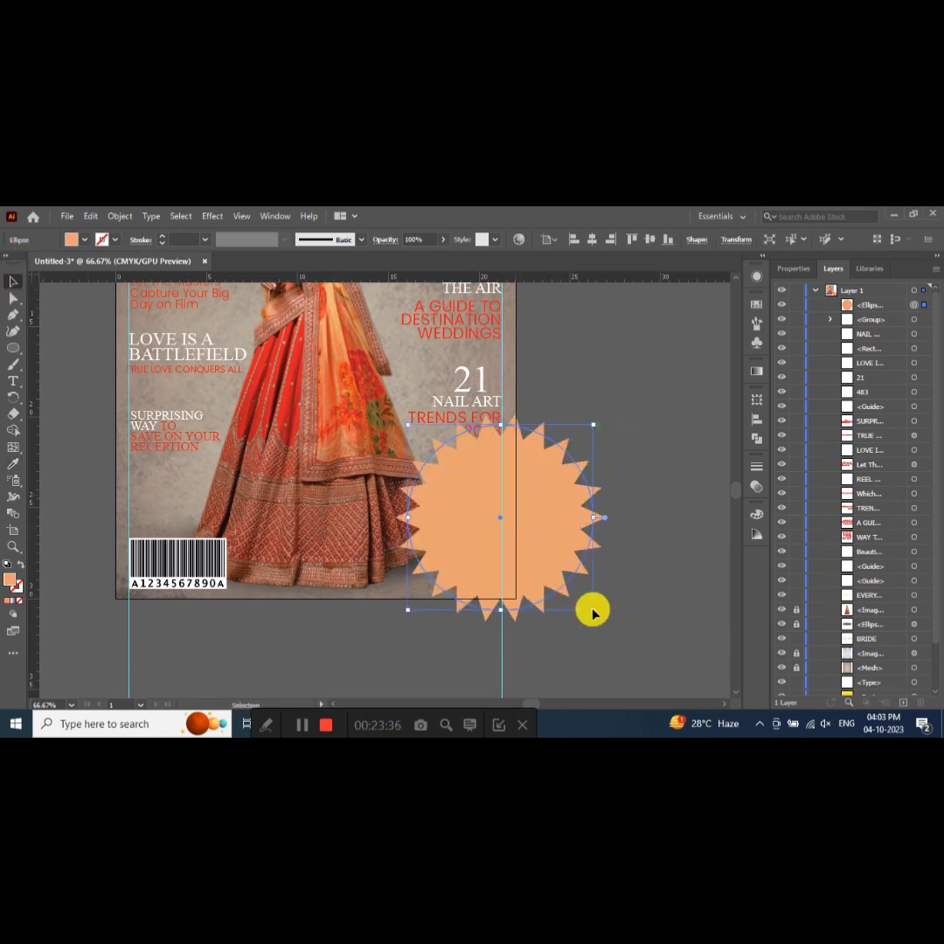
{"action": "left_click_drag", "start_coordinate": [595, 610], "coordinate": [569, 585]}
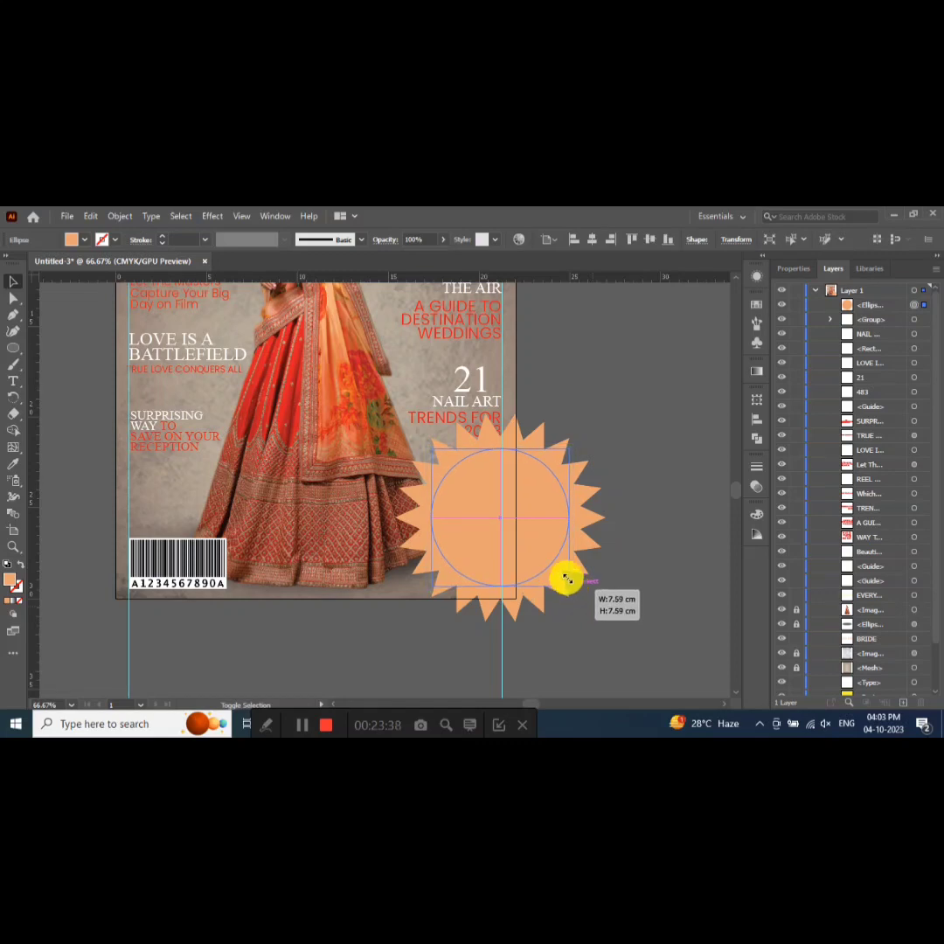
{"action": "left_click", "coordinate": [103, 239]}
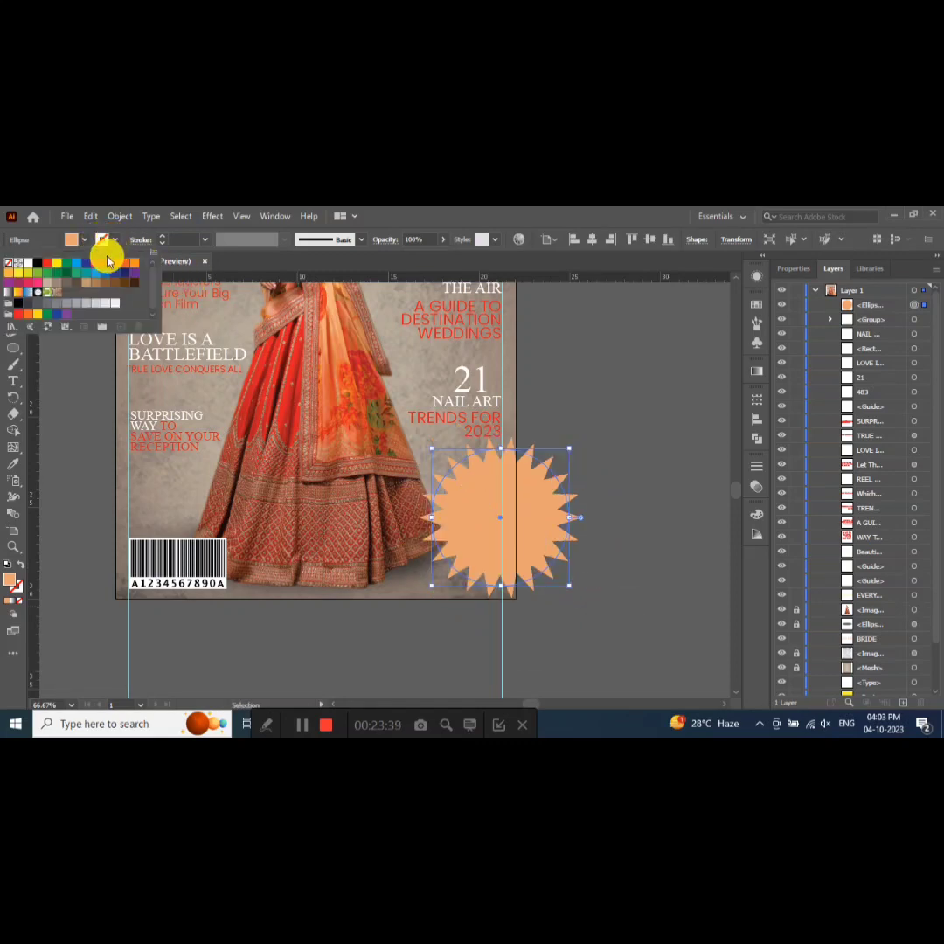
- Give the starburst a thick white 2 pt outline and resize it about its centre
{"action": "left_click", "coordinate": [23, 272]}
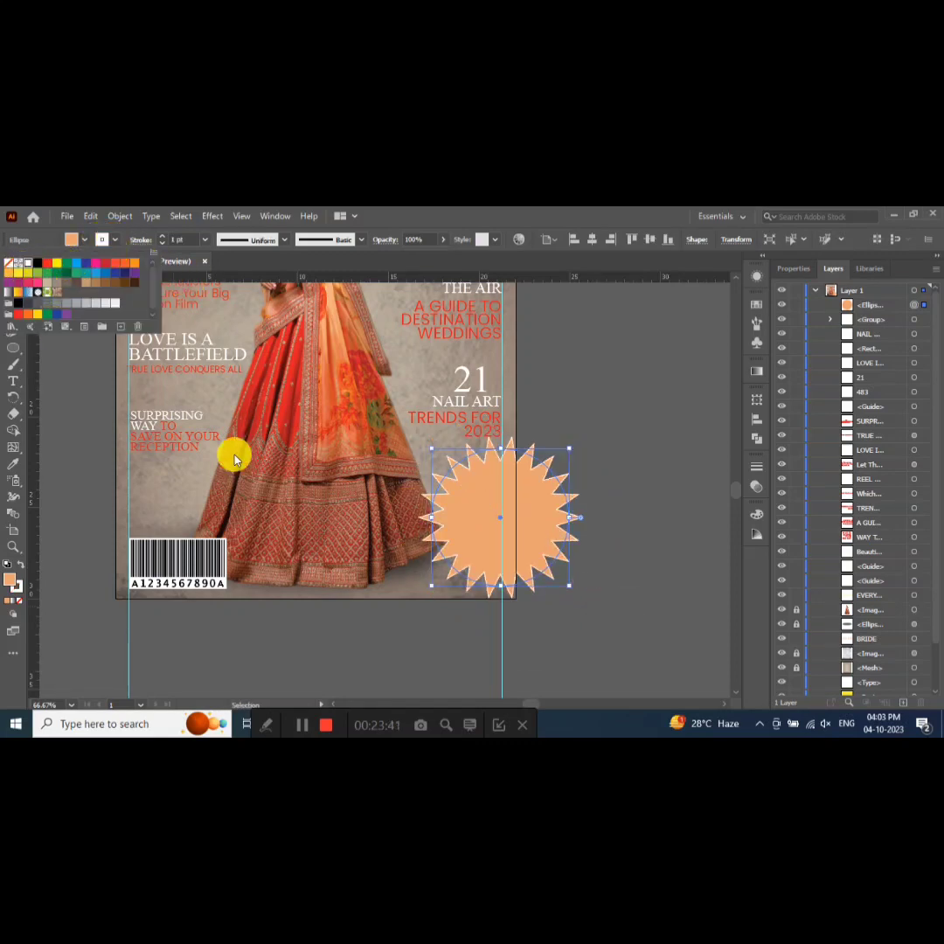
{"action": "left_click", "coordinate": [161, 239]}
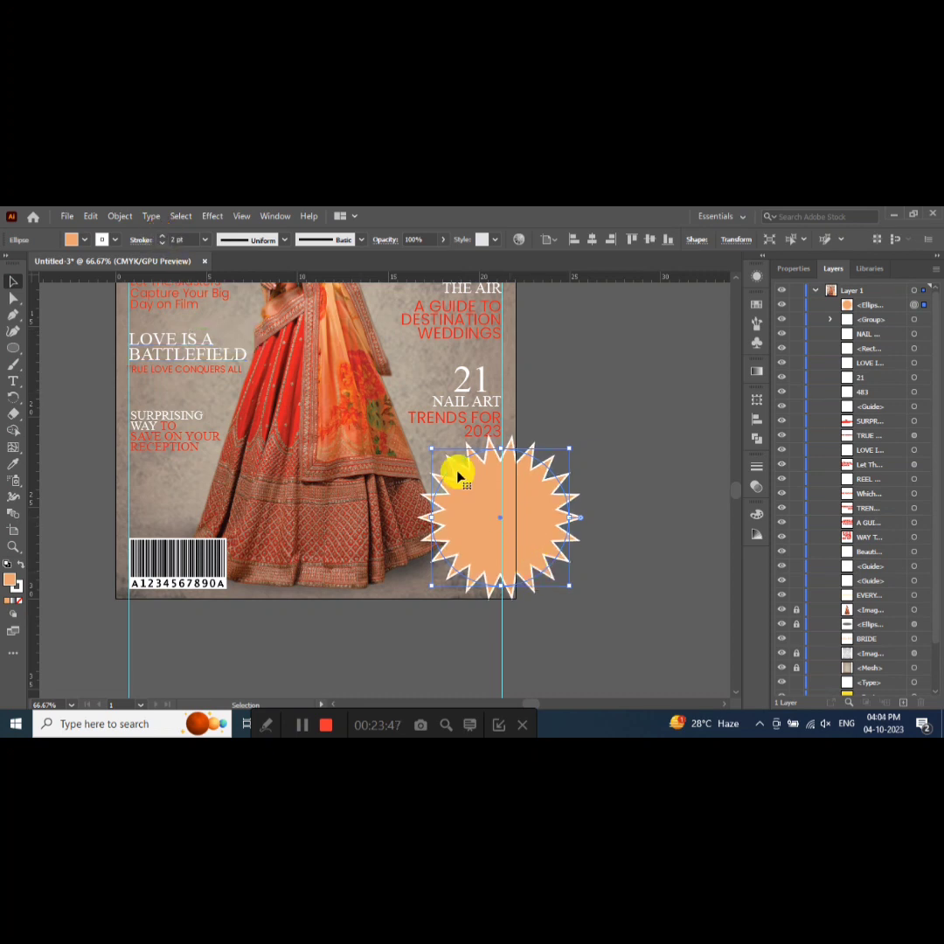
{"action": "left_click_drag", "start_coordinate": [500, 517], "coordinate": [548, 569]}
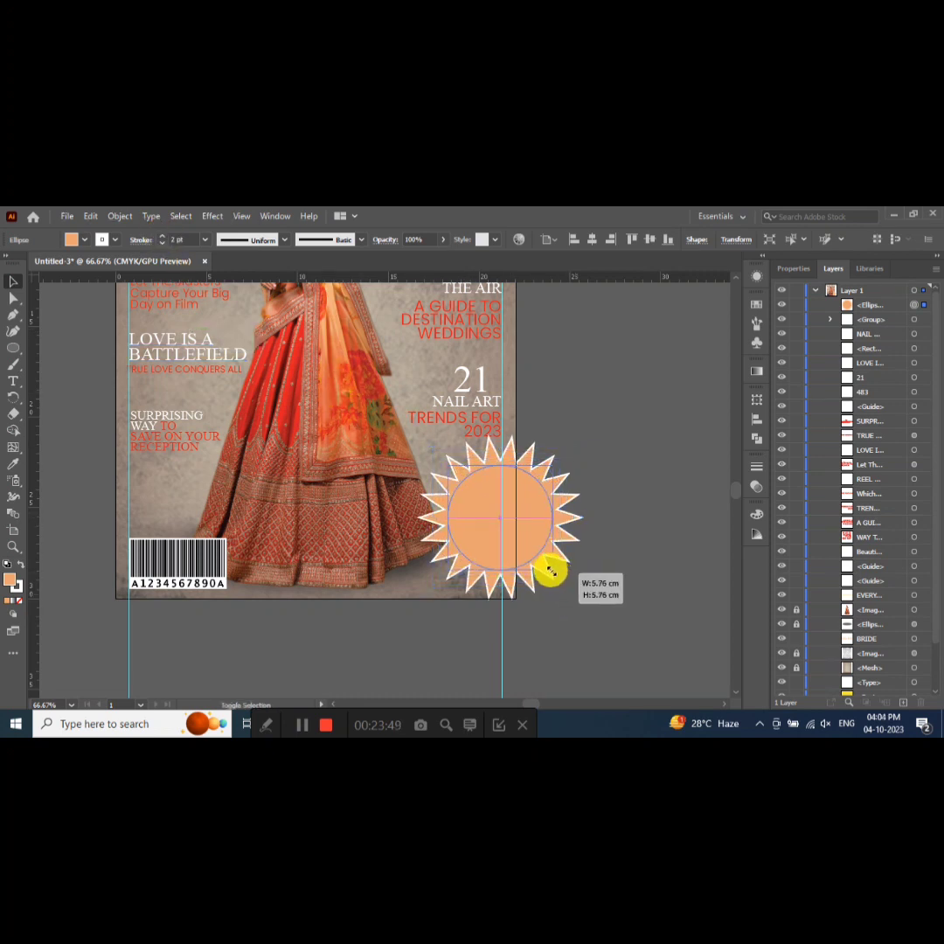
{"action": "mouse_move", "coordinate": [502, 518]}
{"action": "left_mouse_down"}
{"action": "mouse_move", "coordinate": [457, 550]}
{"action": "mouse_move", "coordinate": [476, 572]}
{"action": "mouse_move", "coordinate": [430, 518]}
{"action": "left_mouse_up"}
{"action": "key", "text": "ctrl+z"}
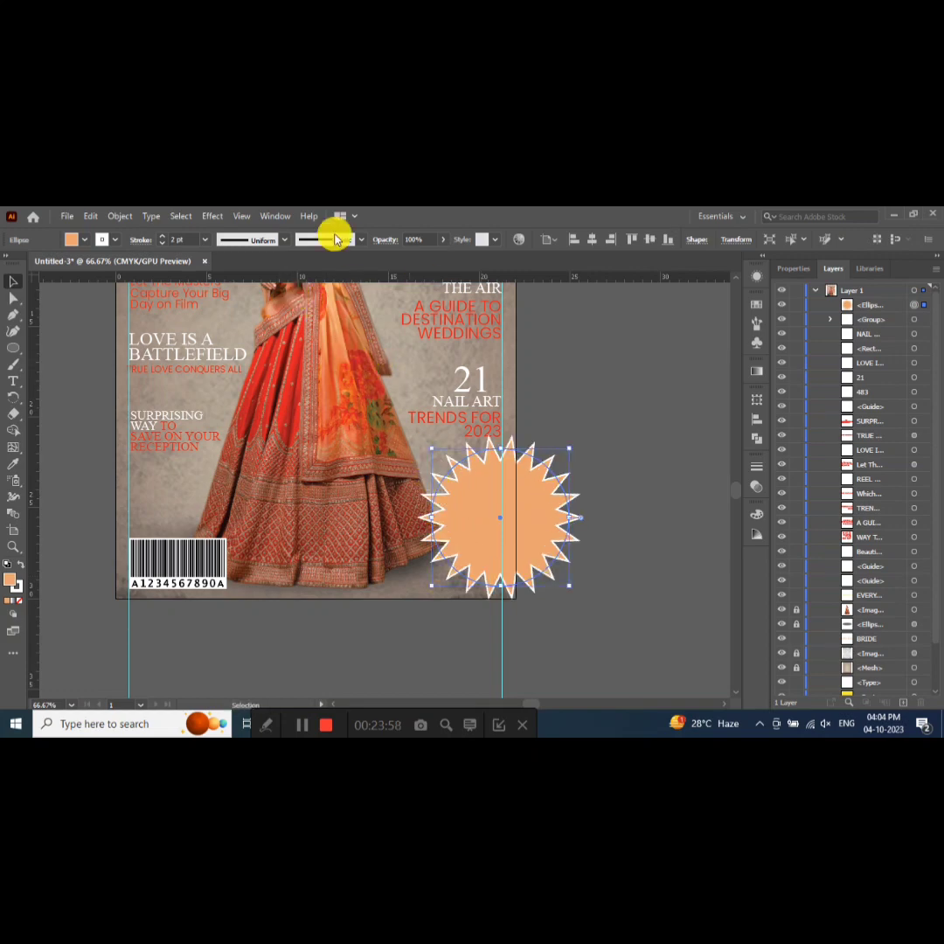
- Run Object > Expand Appearance and Object > Expand to turn the starburst into plain shapes
{"action": "left_click", "coordinate": [123, 216]}
{"action": "left_click", "coordinate": [199, 389]}
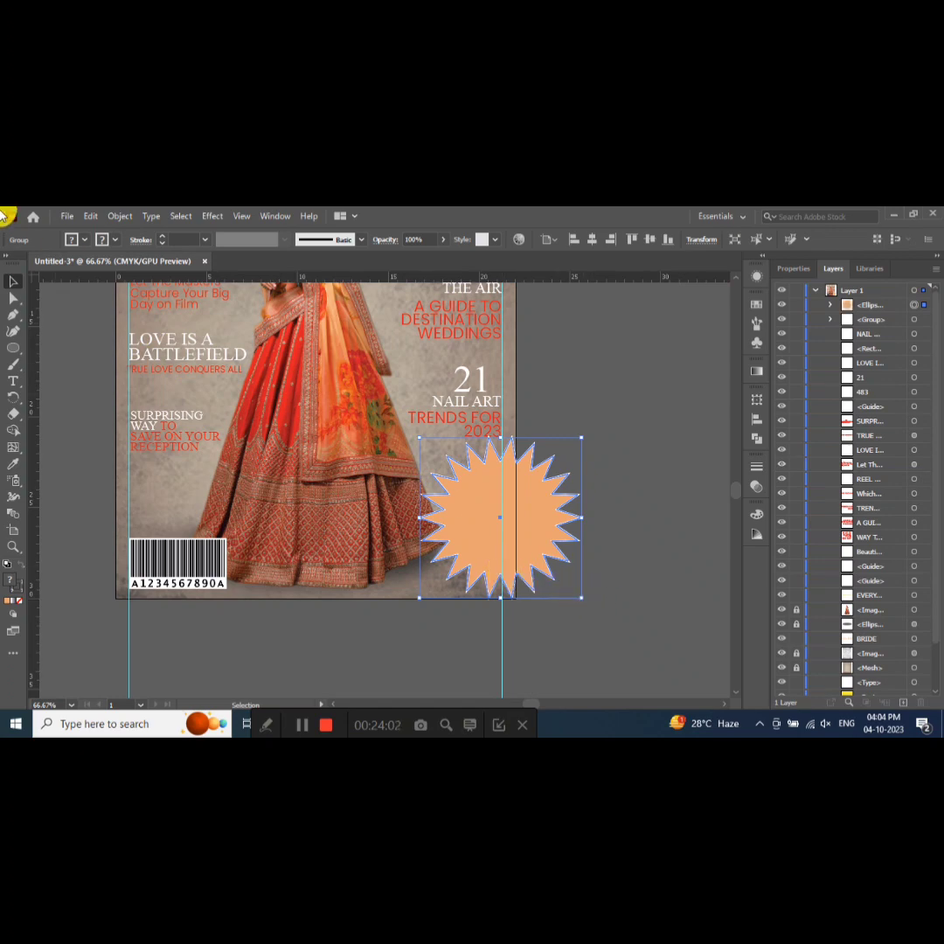
{"action": "left_click", "coordinate": [119, 216]}
{"action": "left_click", "coordinate": [190, 378]}
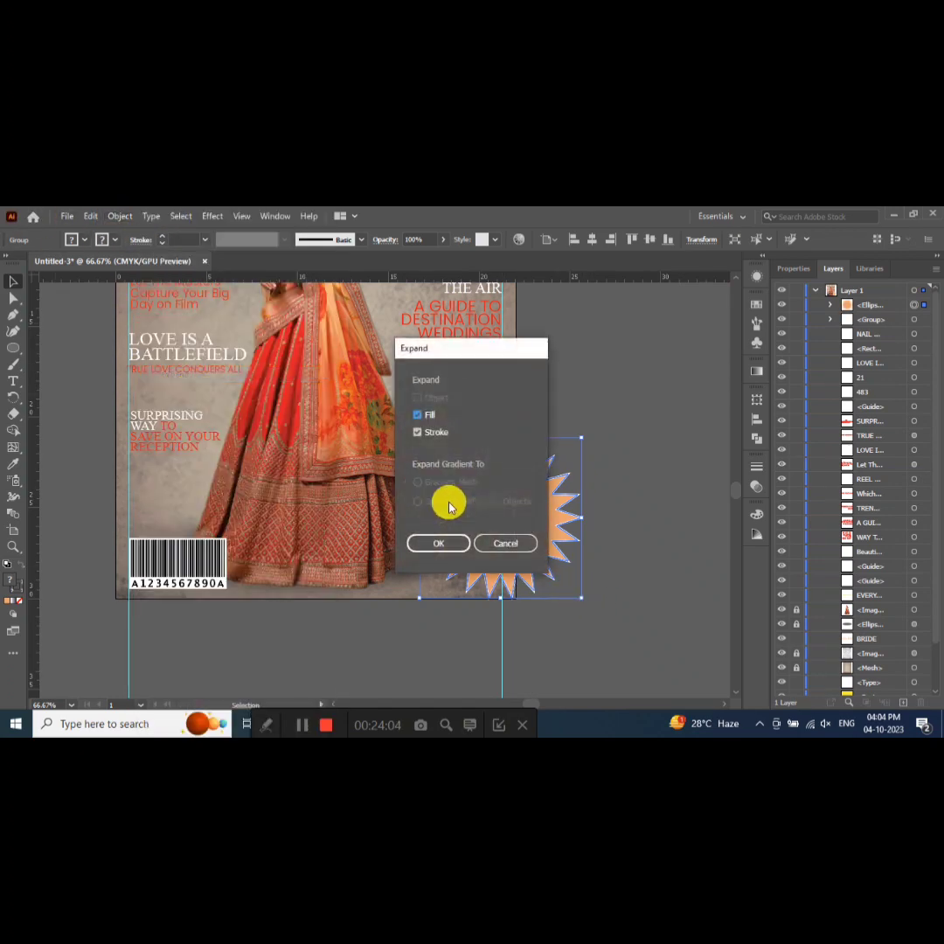
{"action": "left_click", "coordinate": [439, 541]}
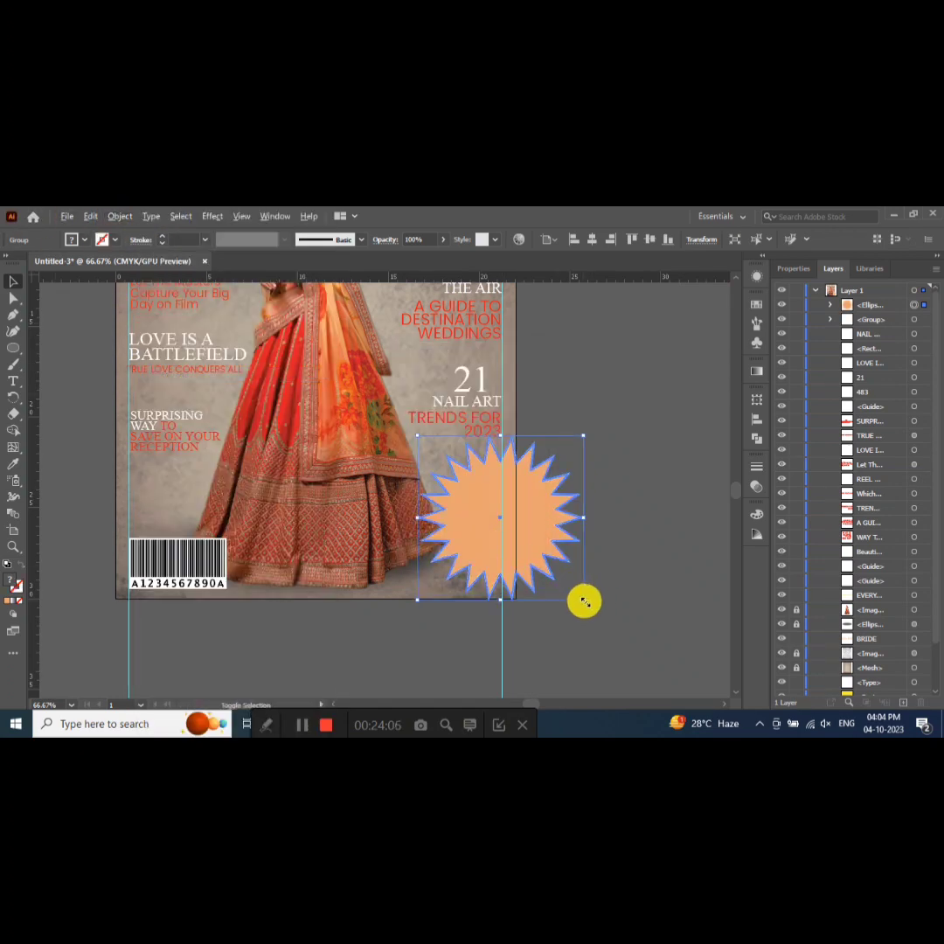
- Scale the starburst down and position it over the dress hem at lower right
{"action": "left_click_drag", "start_coordinate": [584, 599], "coordinate": [566, 582]}
{"action": "left_click_drag", "start_coordinate": [518, 535], "coordinate": [459, 545]}
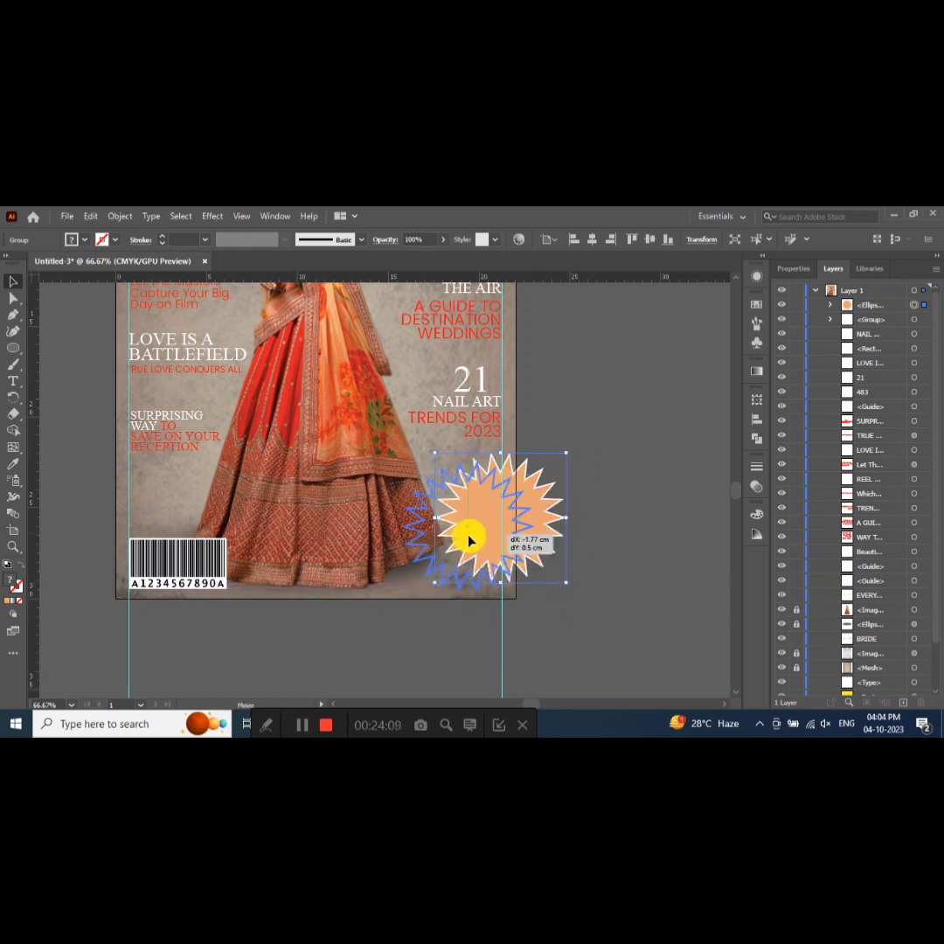
{"action": "left_click_drag", "start_coordinate": [508, 594], "coordinate": [494, 582]}
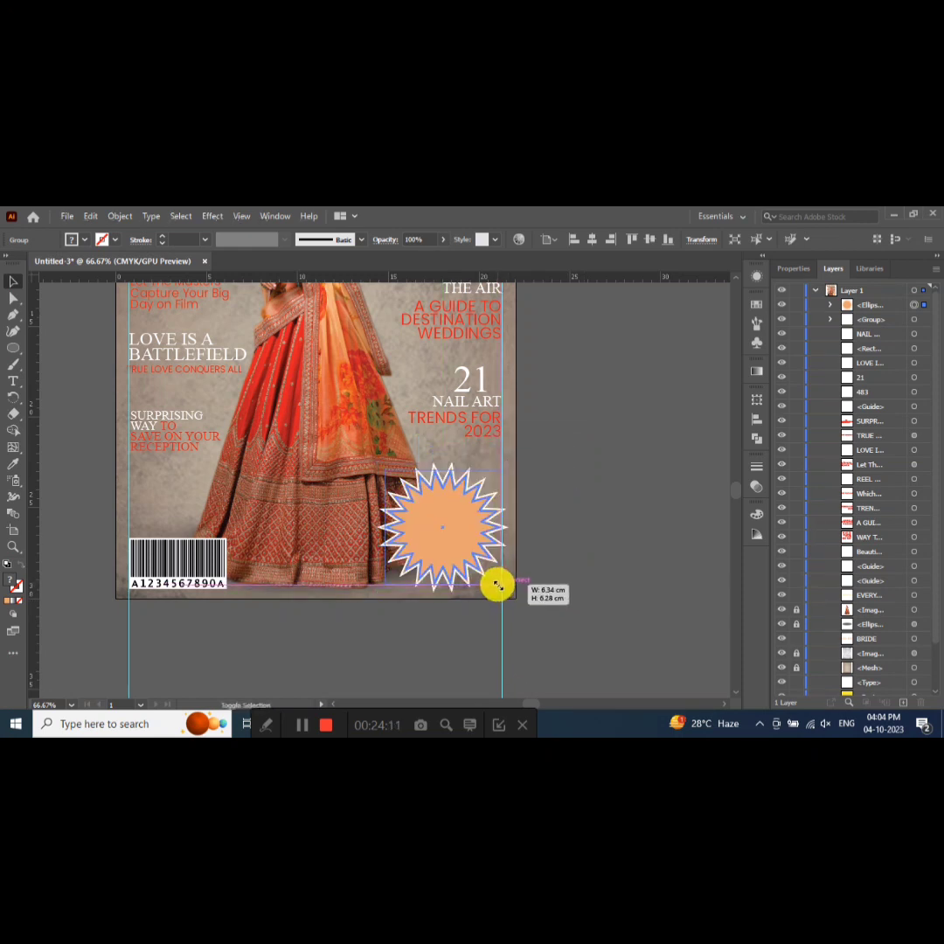
{"action": "left_click_drag", "start_coordinate": [455, 533], "coordinate": [456, 543]}
{"action": "left_click", "coordinate": [584, 508]}
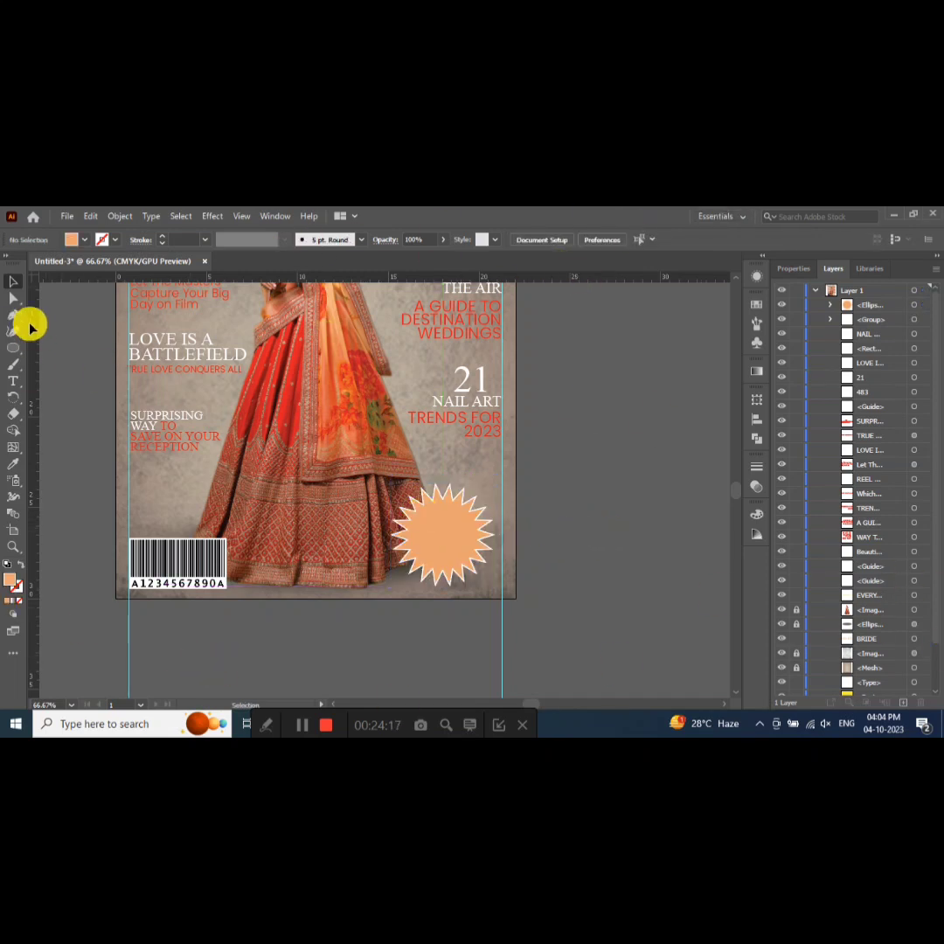
- Add a placeholder text line and move it beside the cover
{"action": "left_click", "coordinate": [13, 381]}
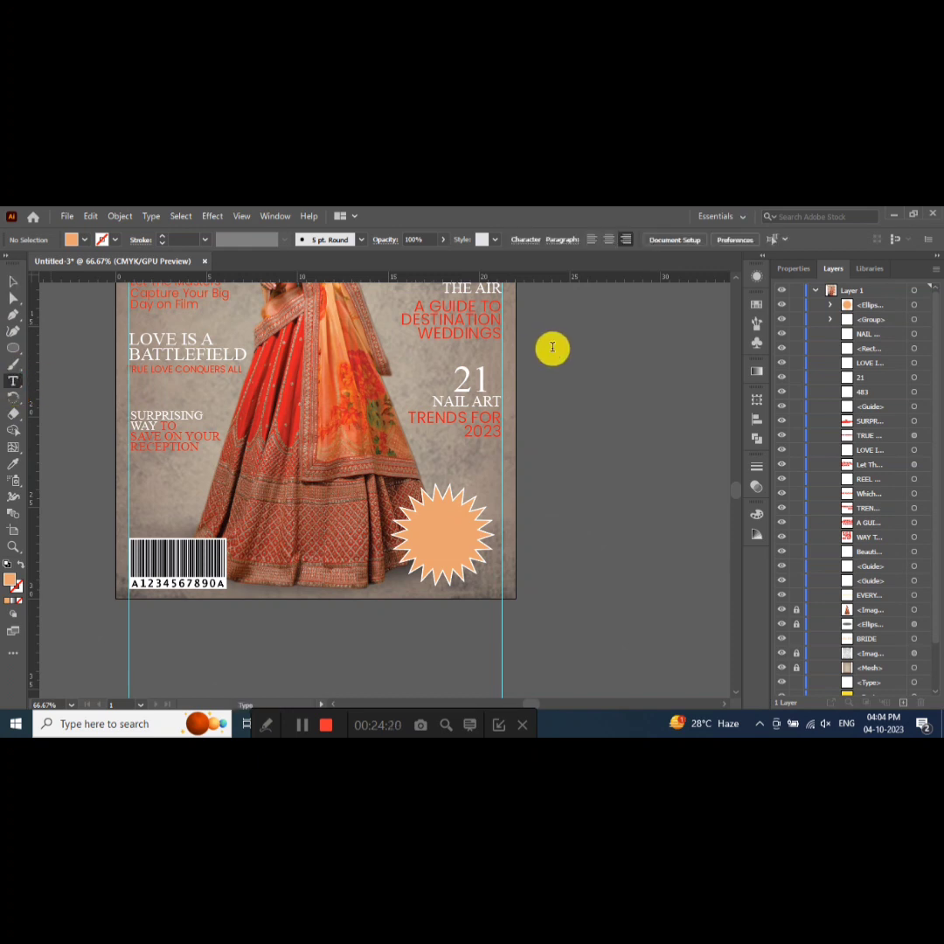
{"action": "left_click", "coordinate": [553, 347]}
{"action": "left_click", "coordinate": [13, 282]}
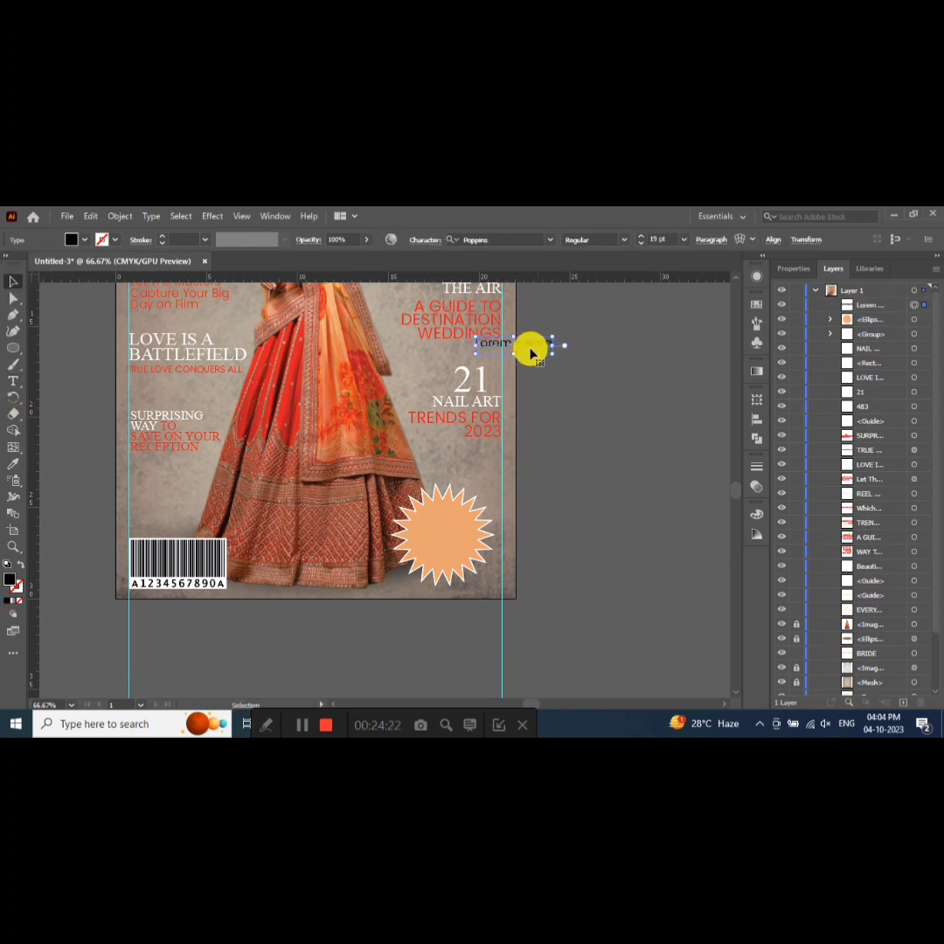
{"action": "left_click_drag", "start_coordinate": [530, 351], "coordinate": [612, 345]}
- Replace the placeholder with 'THE NEW' and 'BEGINNING' on two lines
{"action": "double_click", "coordinate": [585, 343]}
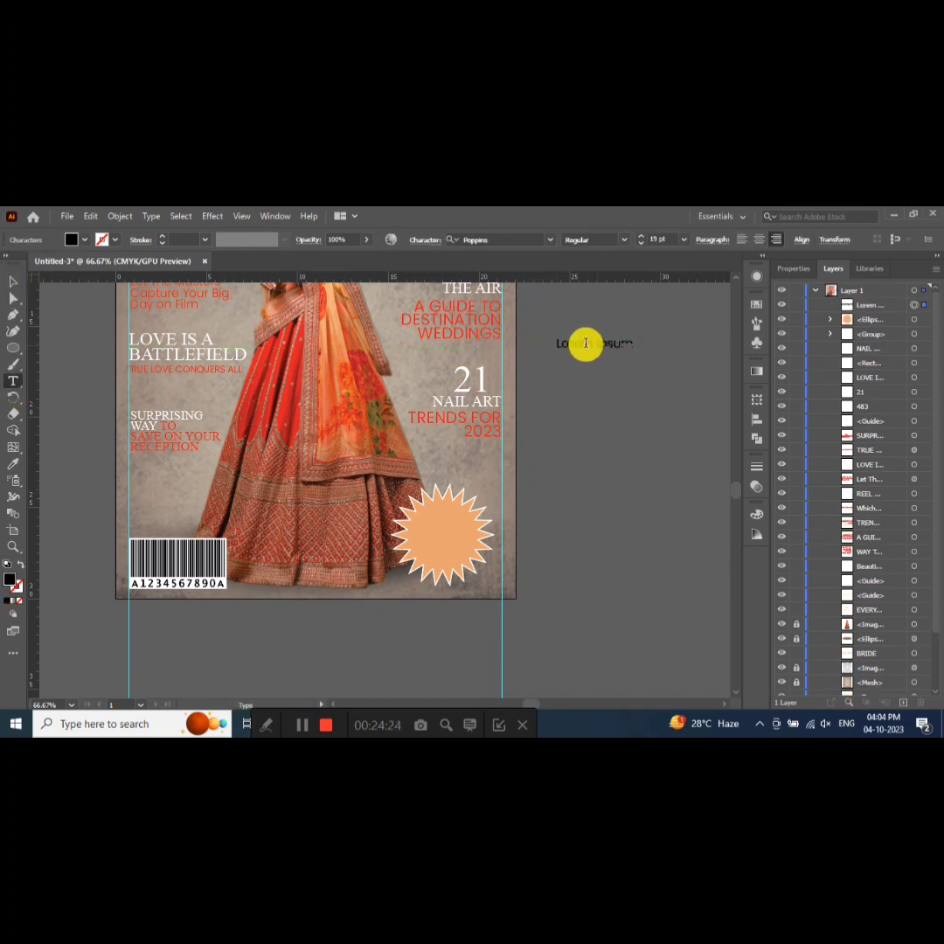
{"action": "left_click_drag", "start_coordinate": [559, 344], "coordinate": [614, 346]}
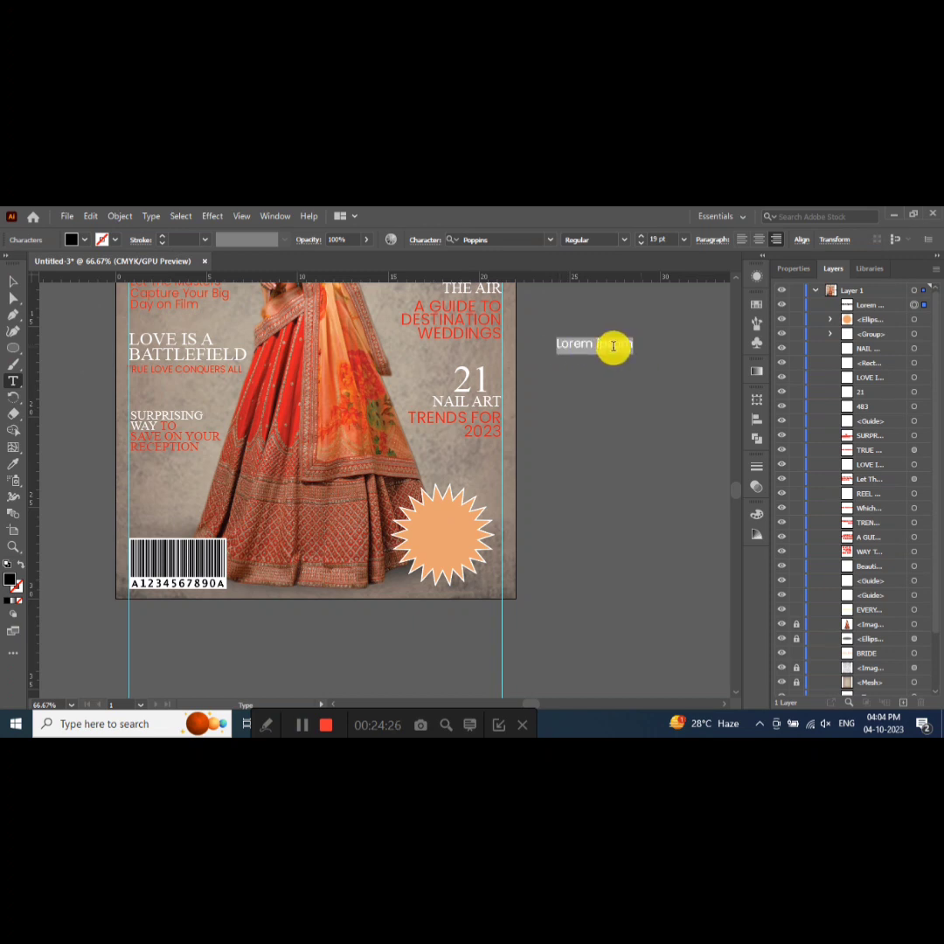
{"action": "key", "text": "BackSpace"}
{"action": "type", "text": "THE NEW"}
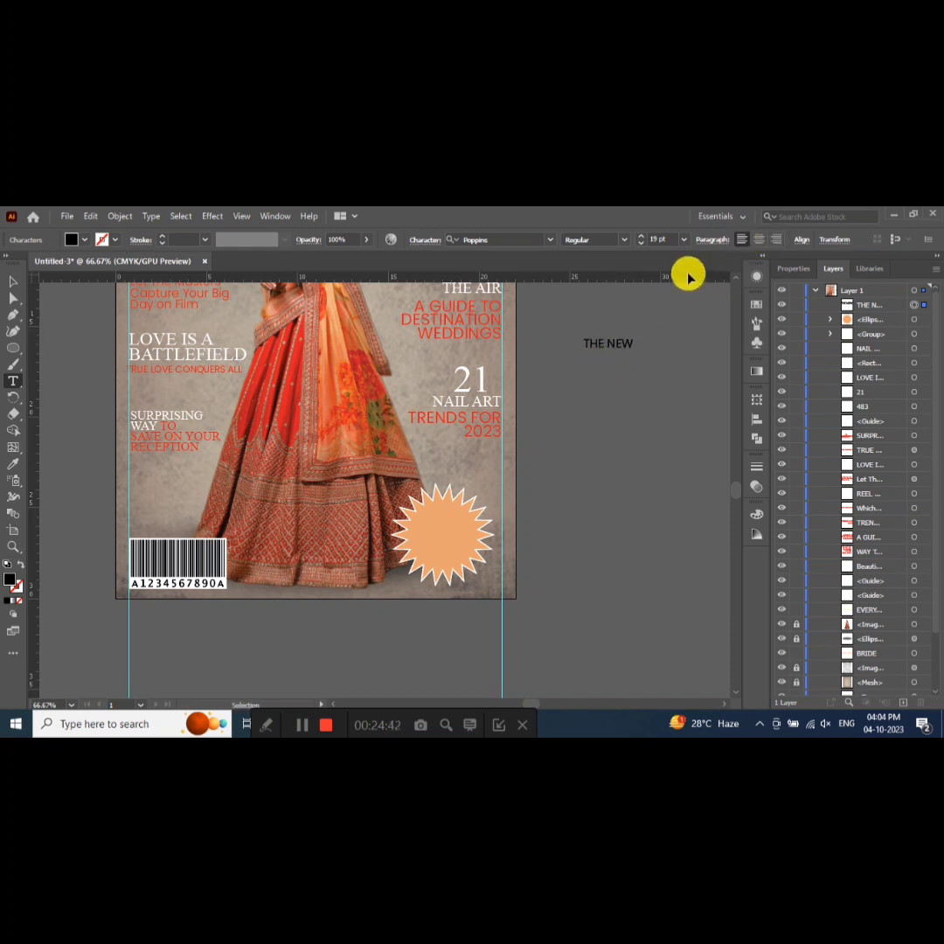
{"action": "left_click", "coordinate": [10, 281]}
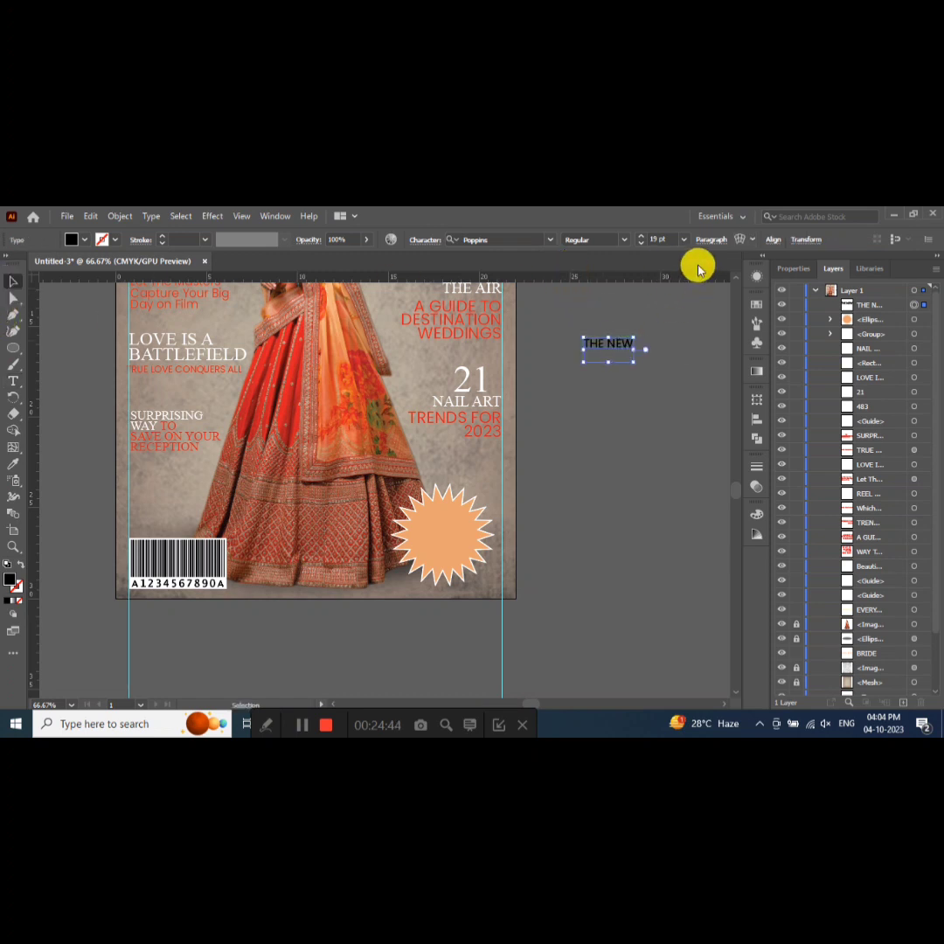
{"action": "left_click", "coordinate": [713, 238]}
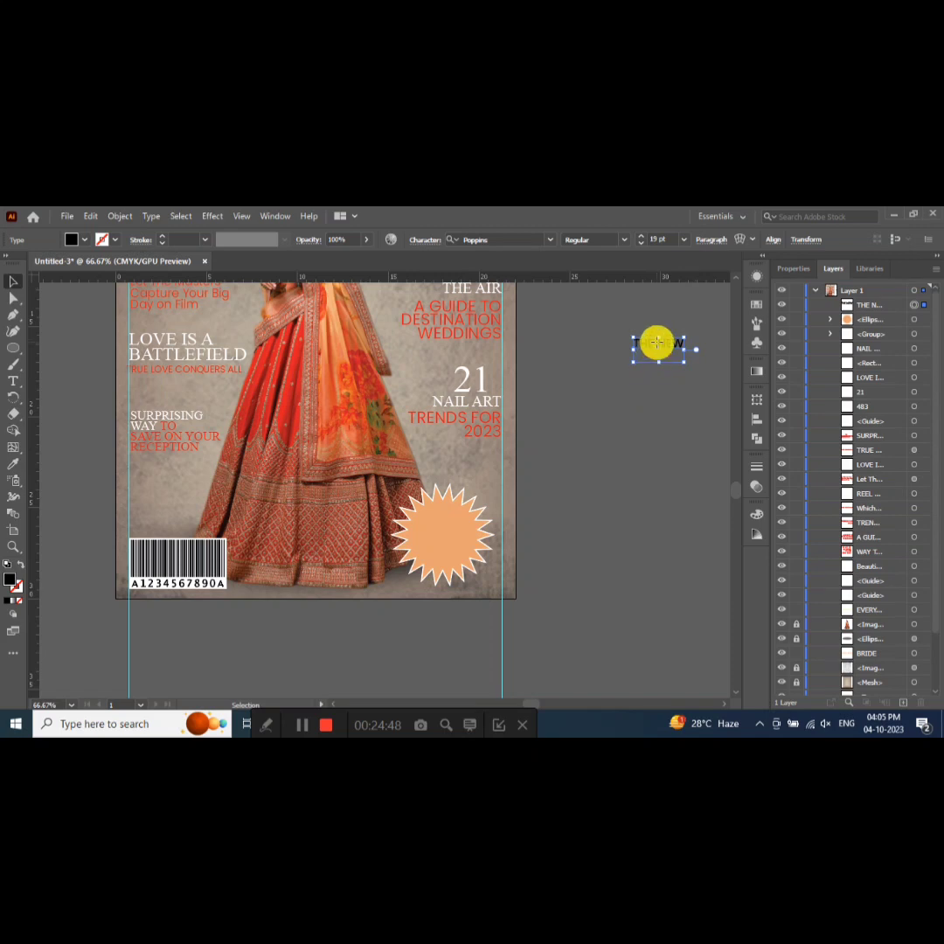
{"action": "double_click", "coordinate": [660, 343]}
{"action": "type", "text": "BEGINNING"}
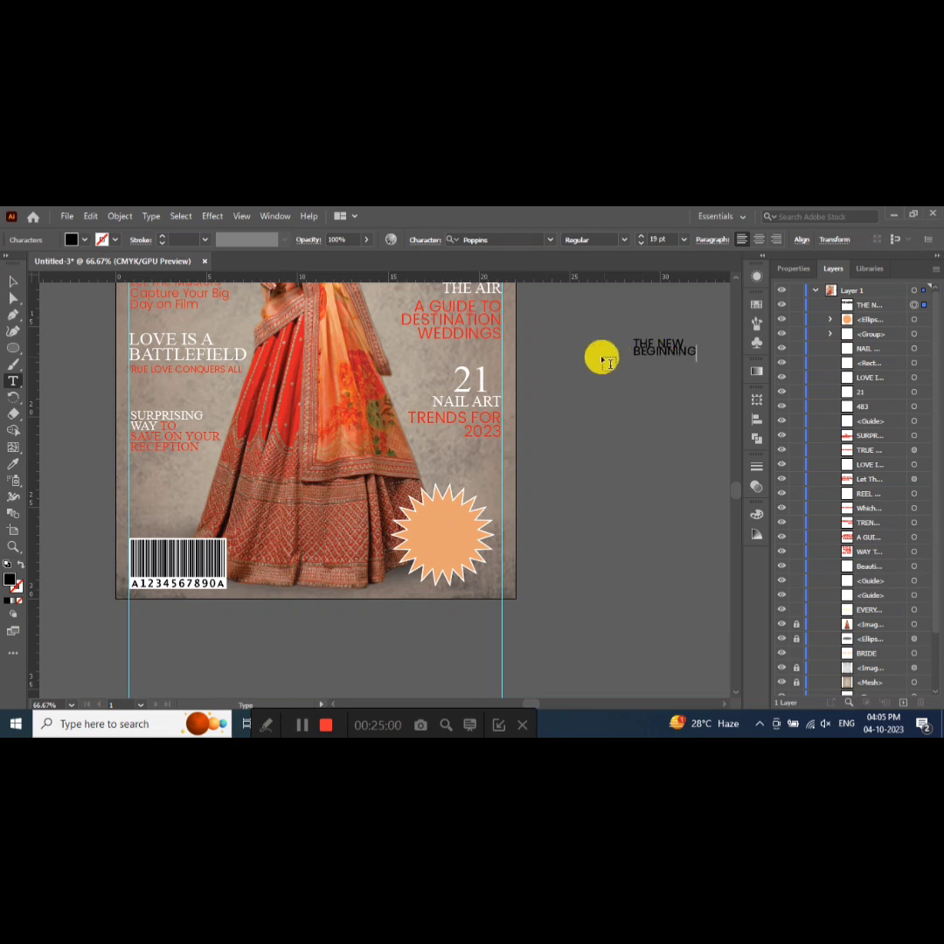
{"action": "key", "text": "Escape"}
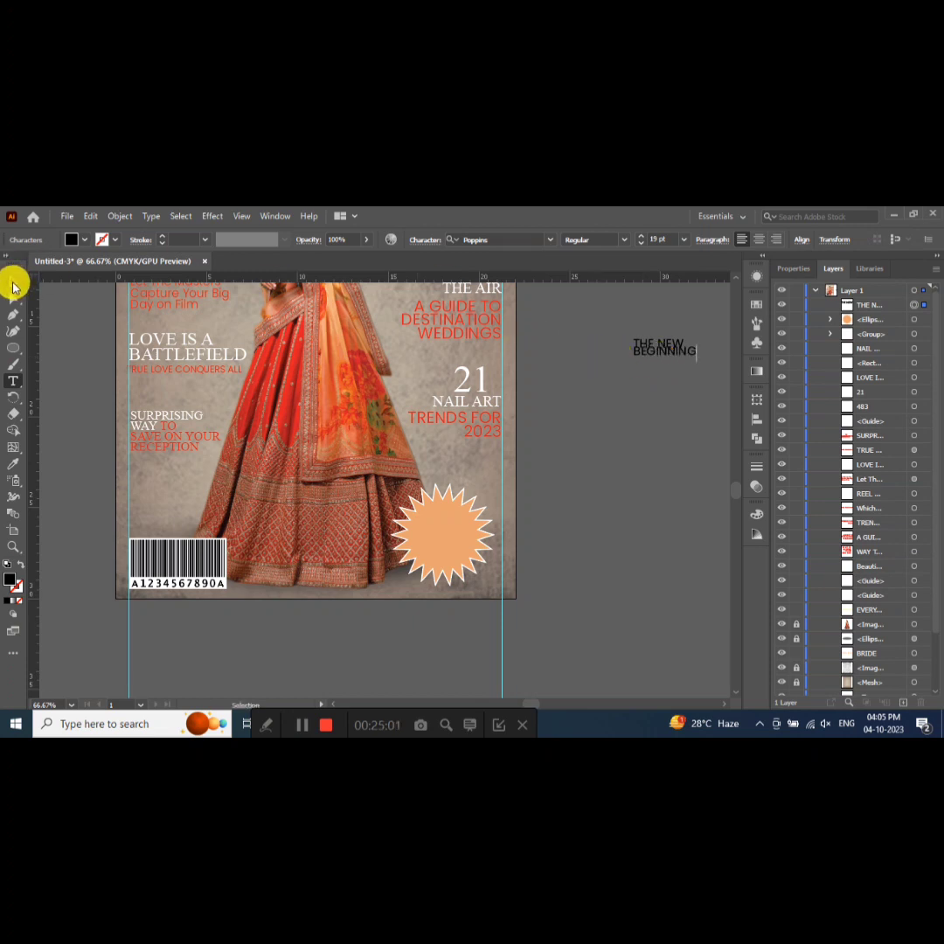
{"action": "key", "text": "t"}
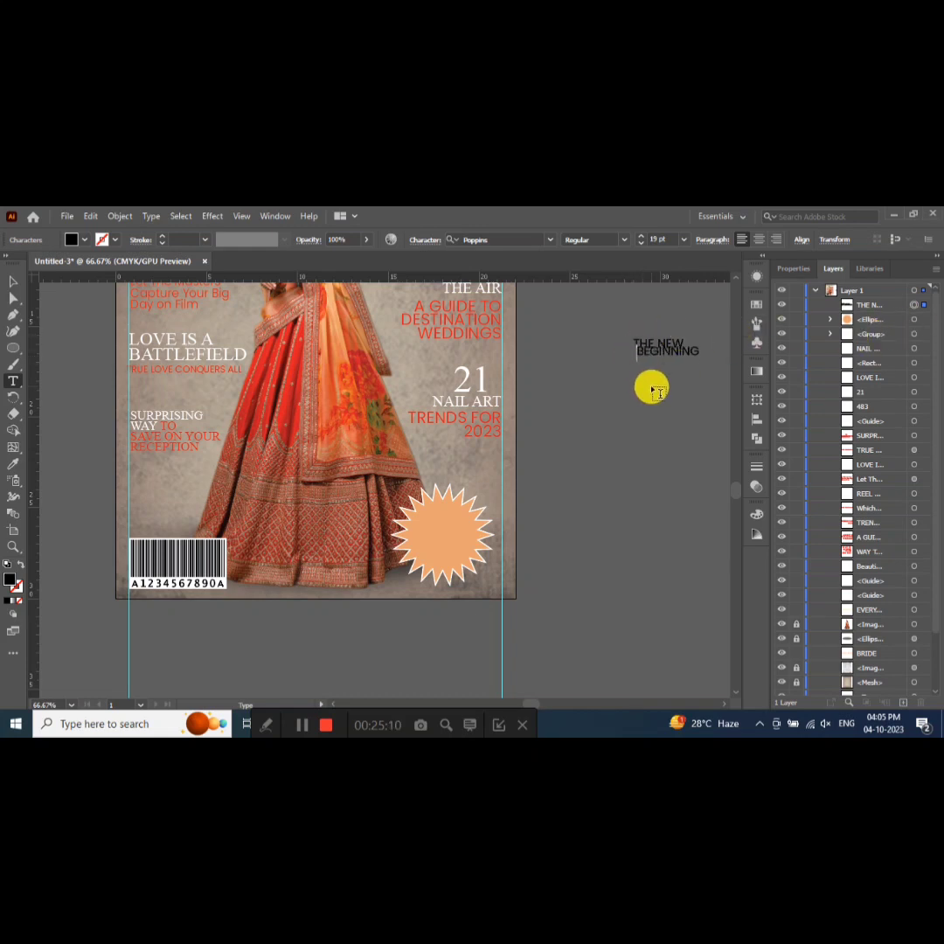
- Select the THE NEW BEGINNING text block after browsing the Character settings
{"action": "left_click", "coordinate": [425, 240]}
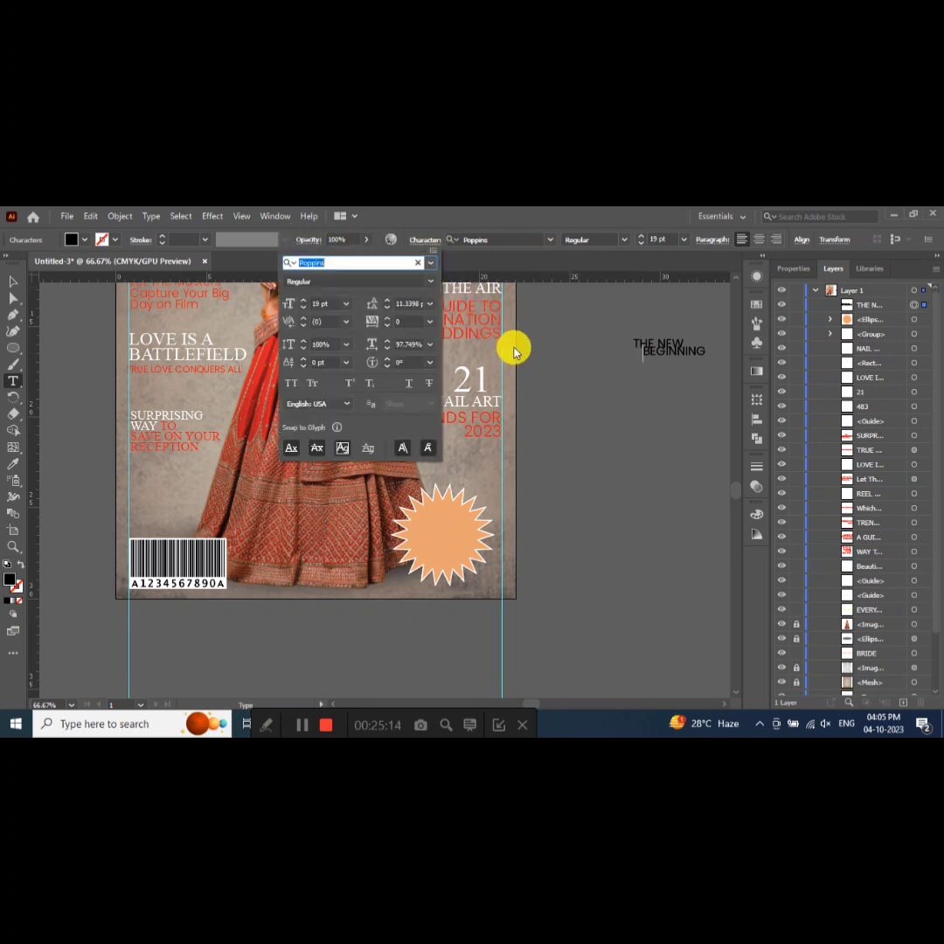
{"action": "left_click", "coordinate": [431, 305]}
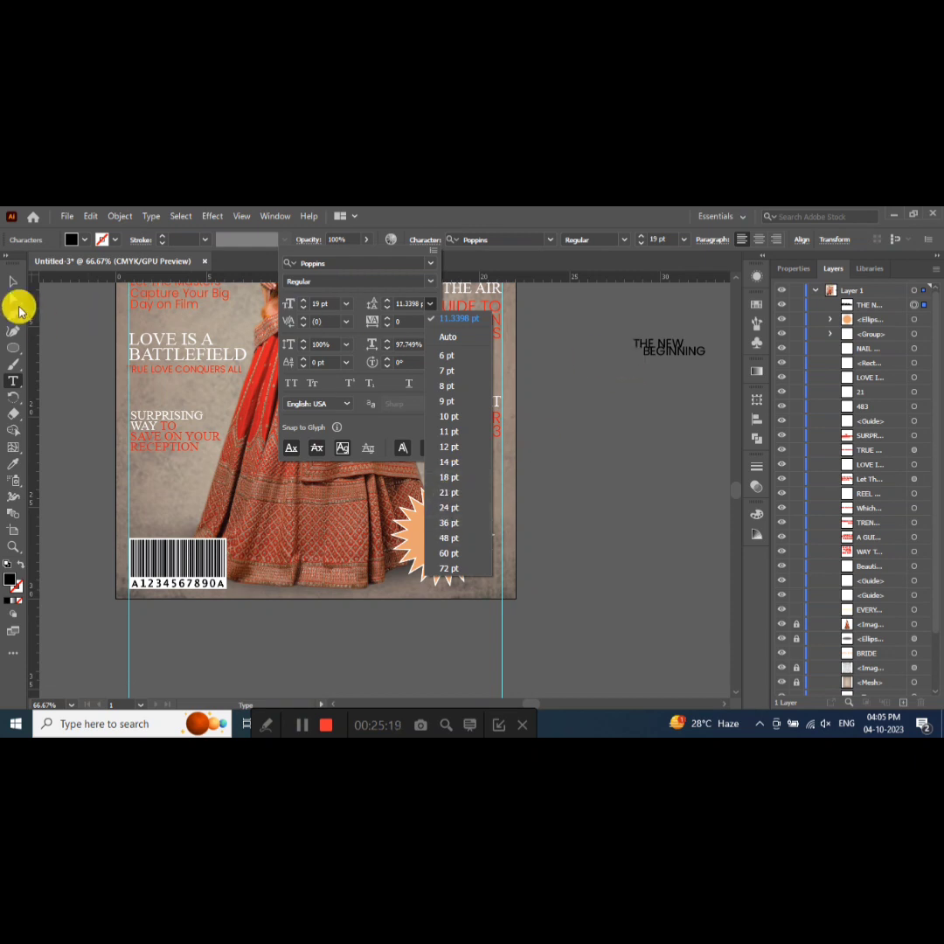
{"action": "left_click", "coordinate": [13, 281]}
{"action": "left_click", "coordinate": [671, 356]}
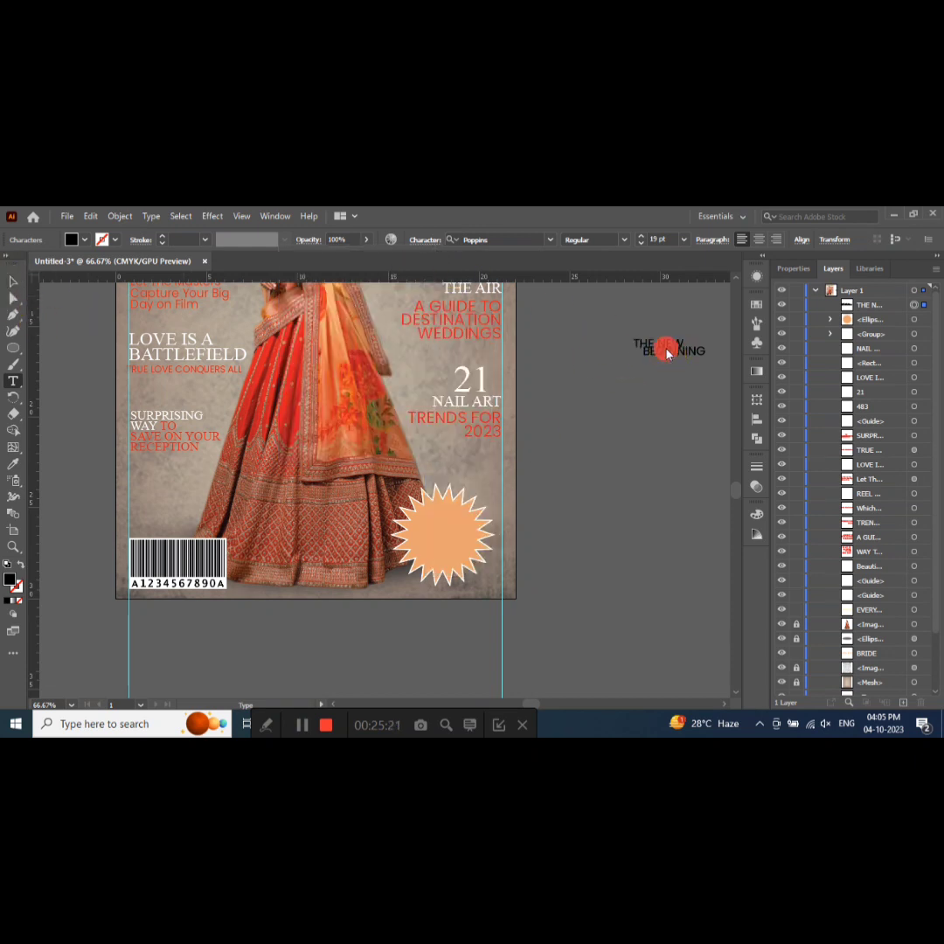
{"action": "left_click", "coordinate": [4, 285]}
{"action": "left_click", "coordinate": [15, 284]}
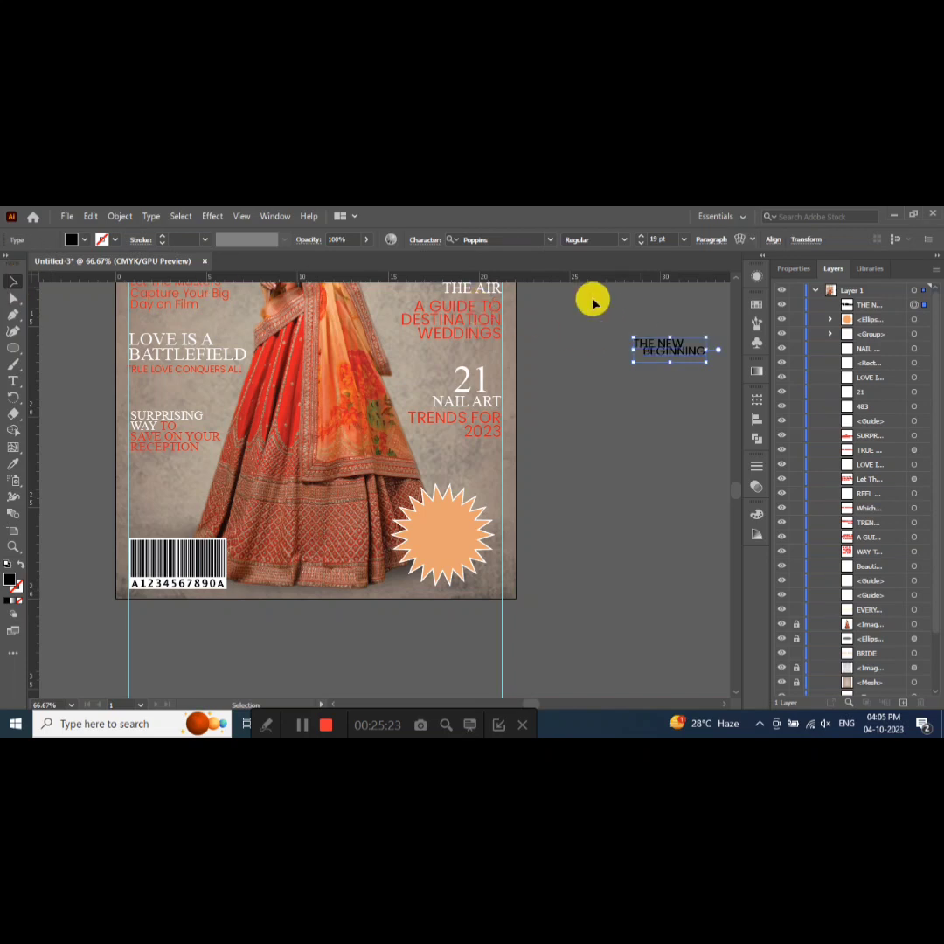
- Set the headline's leading to 18 pt
{"action": "left_click", "coordinate": [427, 243]}
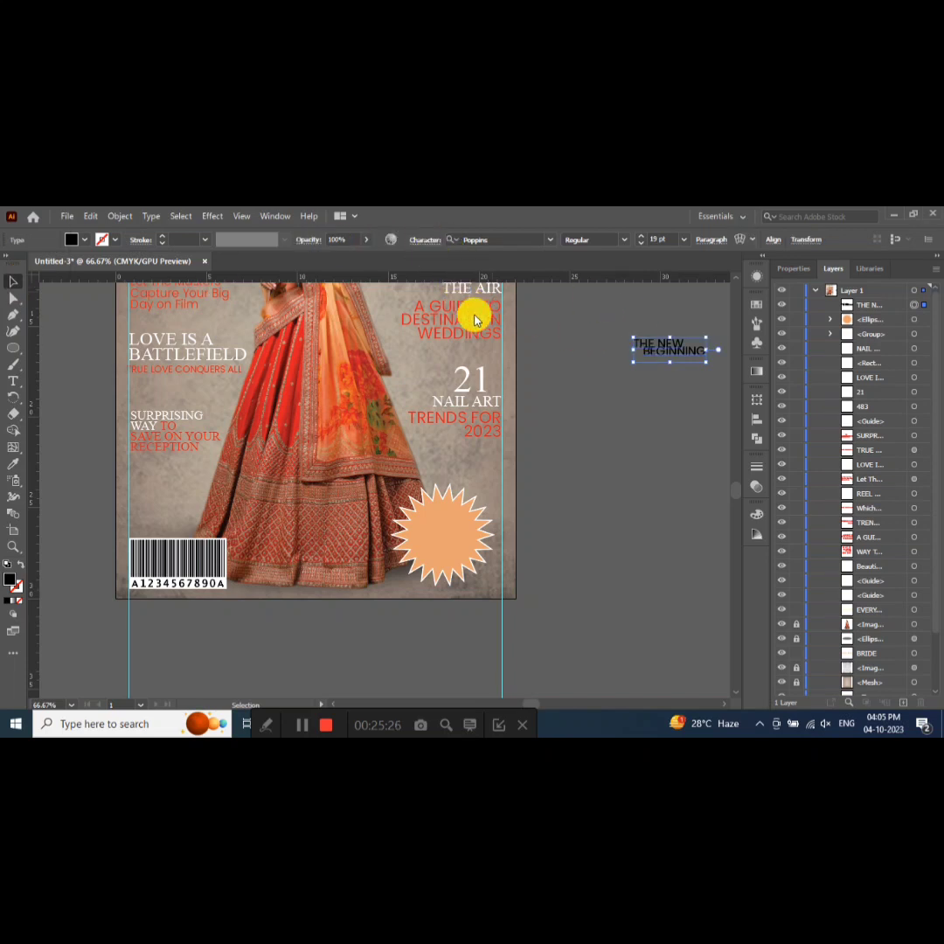
{"action": "left_click", "coordinate": [430, 303]}
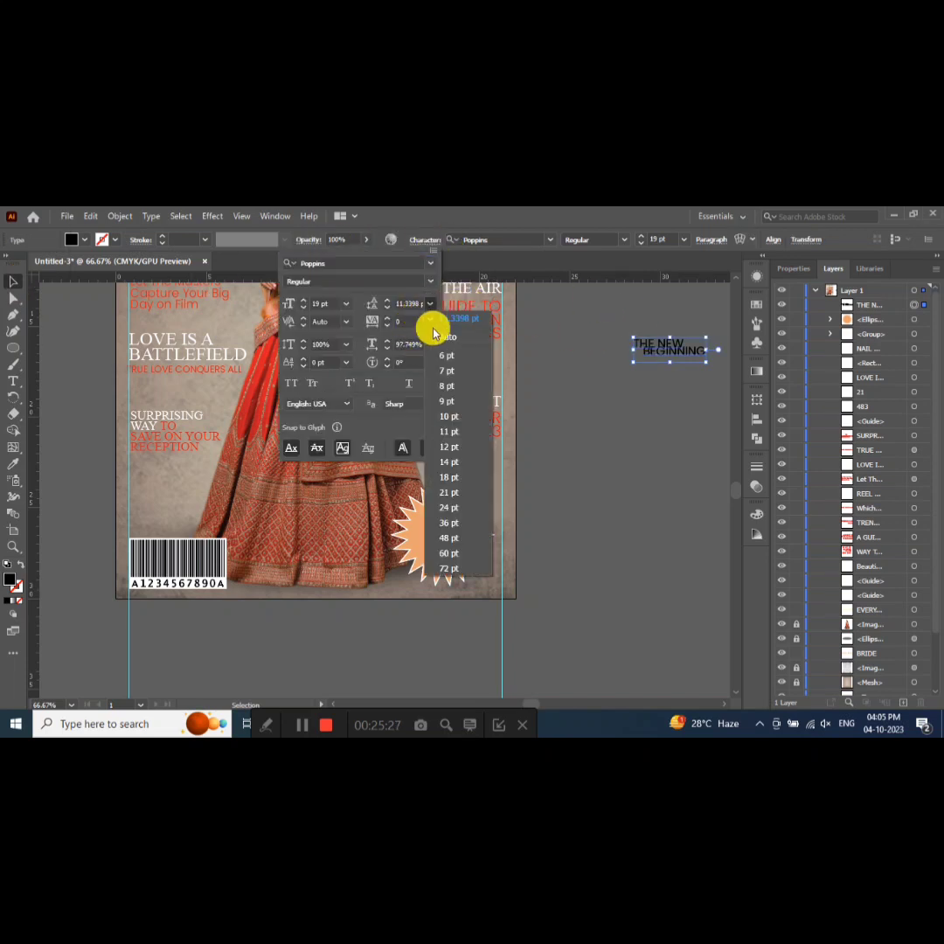
{"action": "left_click", "coordinate": [449, 477]}
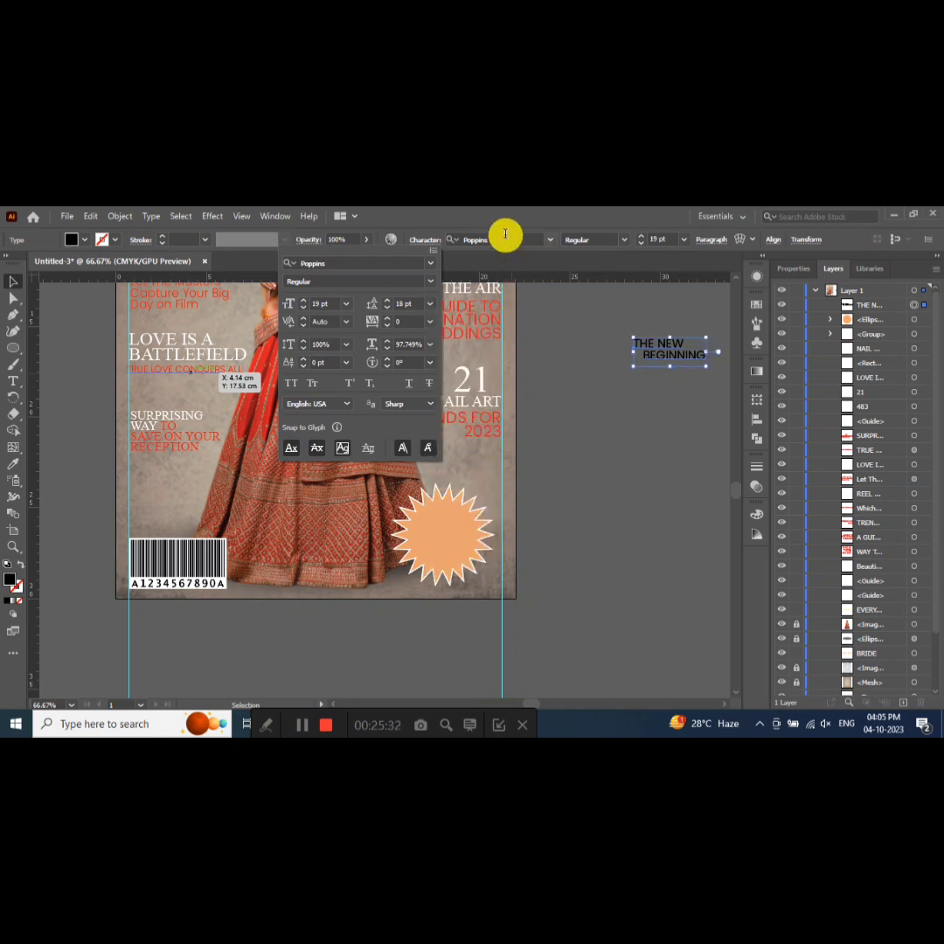
{"action": "left_click", "coordinate": [503, 241]}
- Apply the Storybook Regular font and move the headline closer to the cover
{"action": "left_click", "coordinate": [502, 241]}
{"action": "type", "text": "s"}
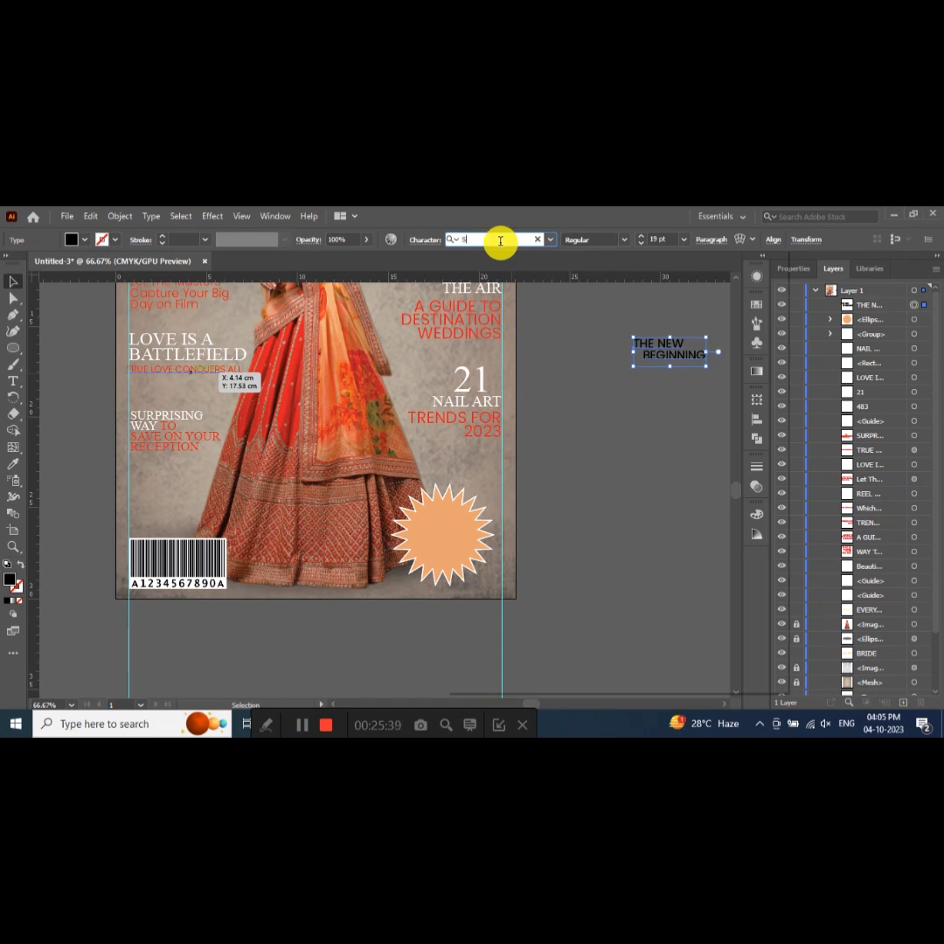
{"action": "type", "text": "STORY"}
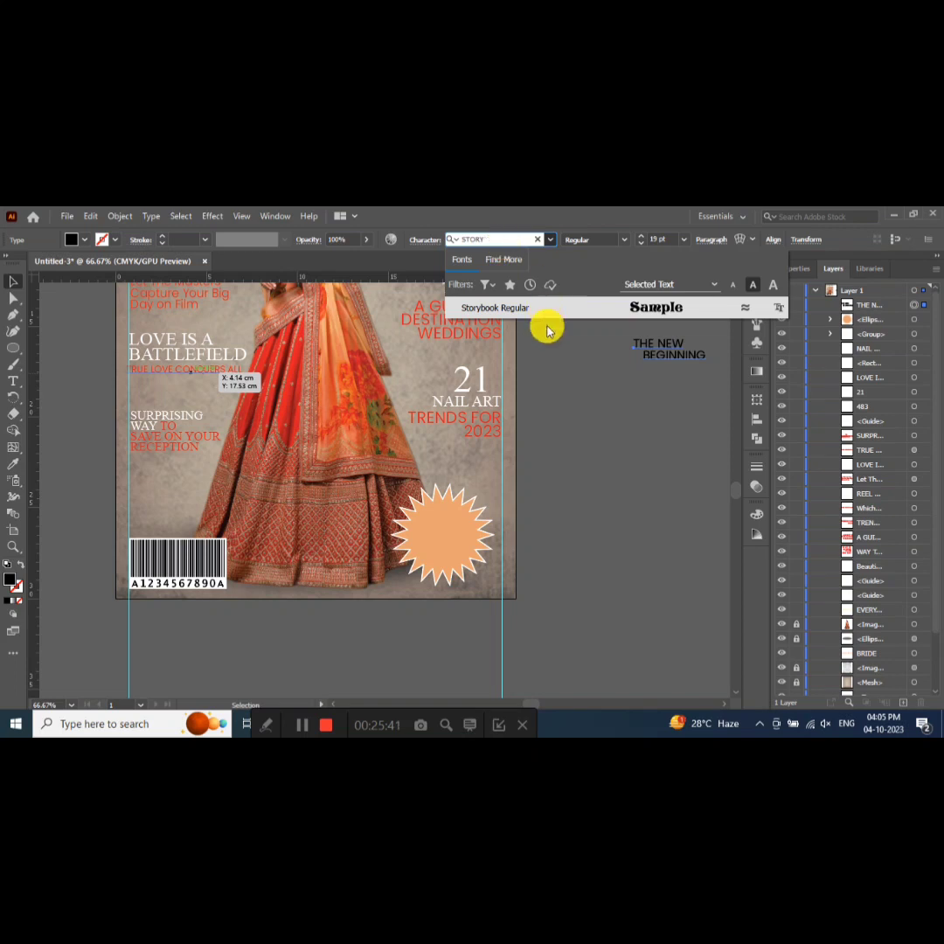
{"action": "left_click", "coordinate": [588, 308]}
{"action": "left_click", "coordinate": [695, 355]}
{"action": "left_click_drag", "start_coordinate": [695, 356], "coordinate": [606, 403]}
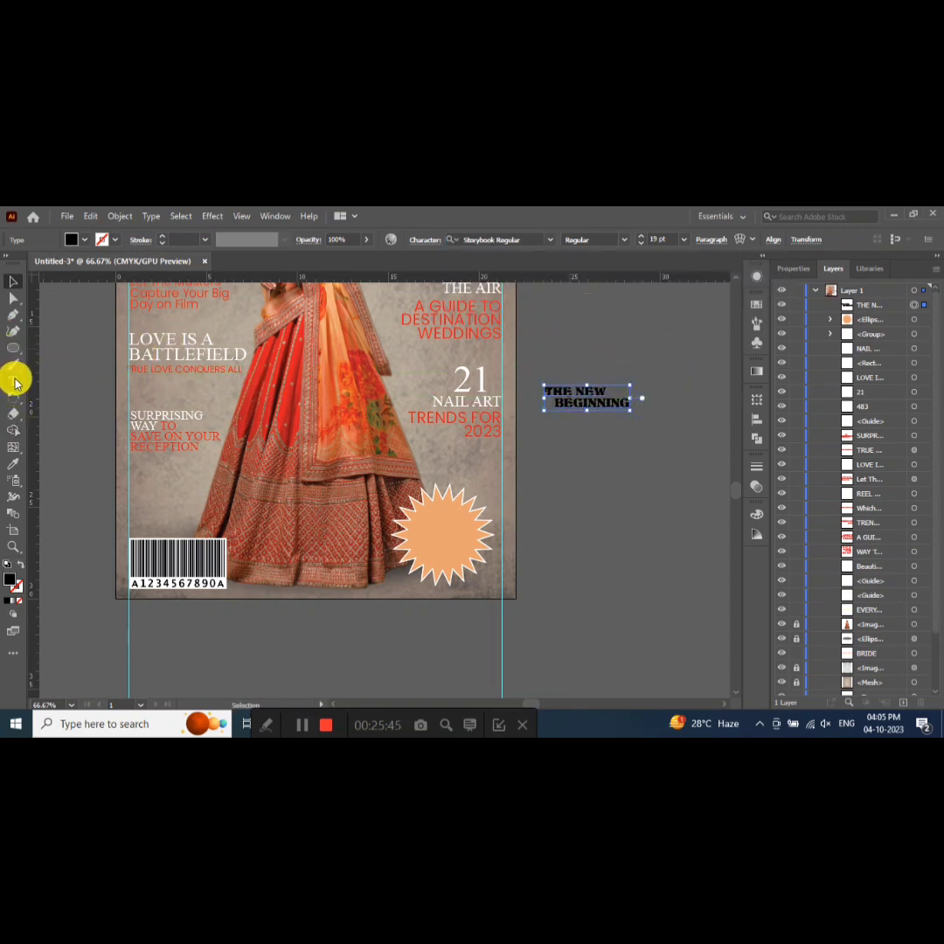
- Colour the headline yellow with the Eyedropper
{"action": "scroll", "coordinate": [166, 436], "scroll_direction": "up", "scroll_amount": 3}
{"action": "scroll", "coordinate": [175, 424], "scroll_direction": "up", "scroll_amount": 1}
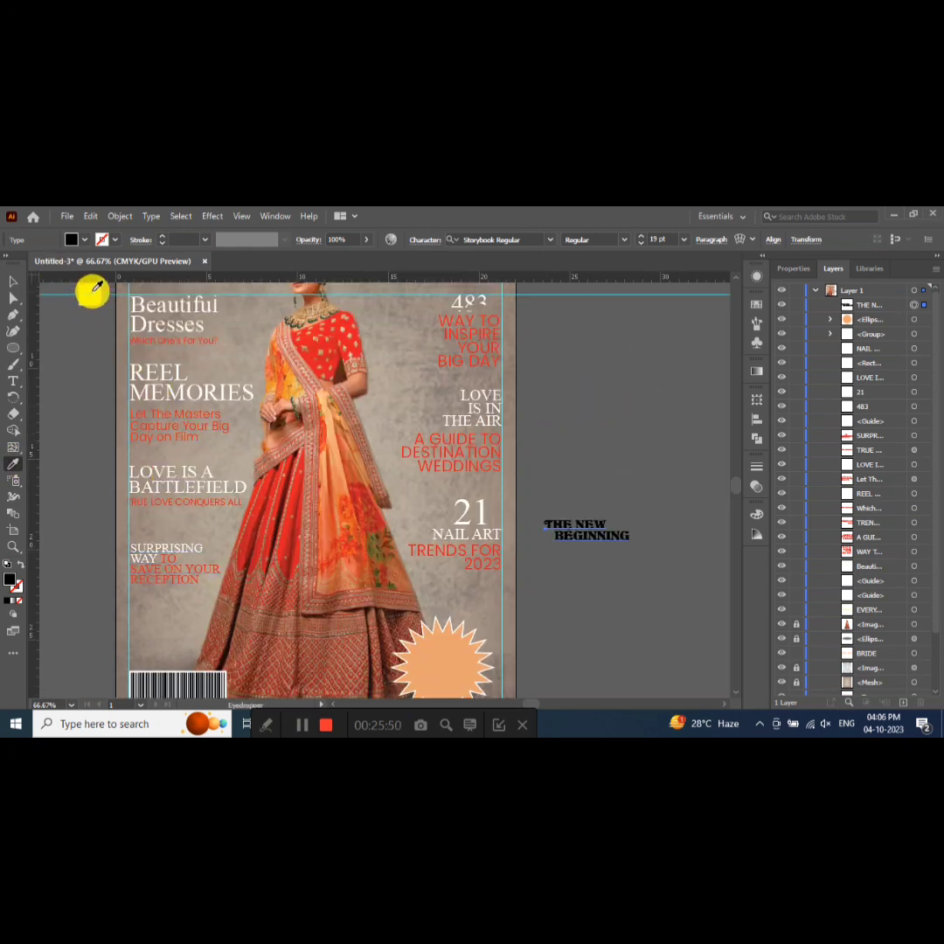
{"action": "left_click", "coordinate": [92, 293]}
{"action": "left_click", "coordinate": [13, 281]}
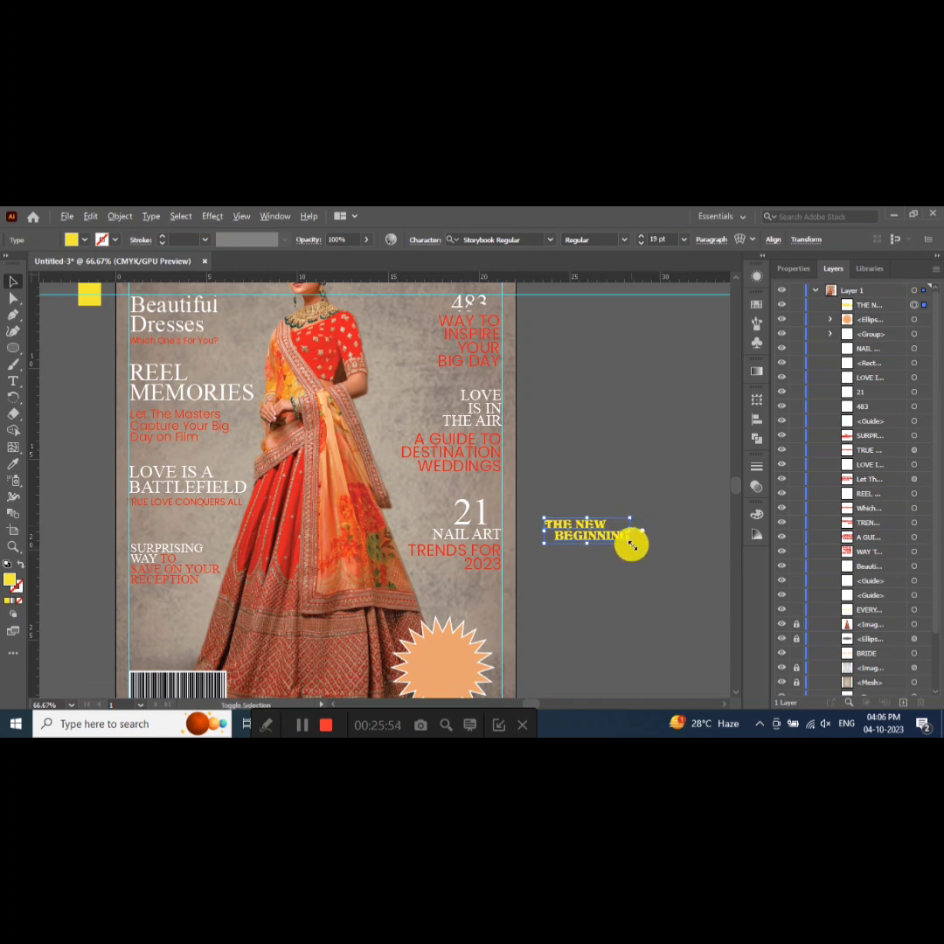
- Enlarge the headline, place it at the cover's lower left, and Alt-drag a copy right
{"action": "left_click_drag", "start_coordinate": [630, 543], "coordinate": [674, 555]}
{"action": "mouse_move", "coordinate": [586, 555]}
{"action": "left_mouse_down"}
{"action": "mouse_move", "coordinate": [297, 660]}
{"action": "mouse_move", "coordinate": [364, 674]}
{"action": "left_mouse_up"}
{"action": "scroll", "coordinate": [374, 559], "scroll_direction": "down", "scroll_amount": 1}
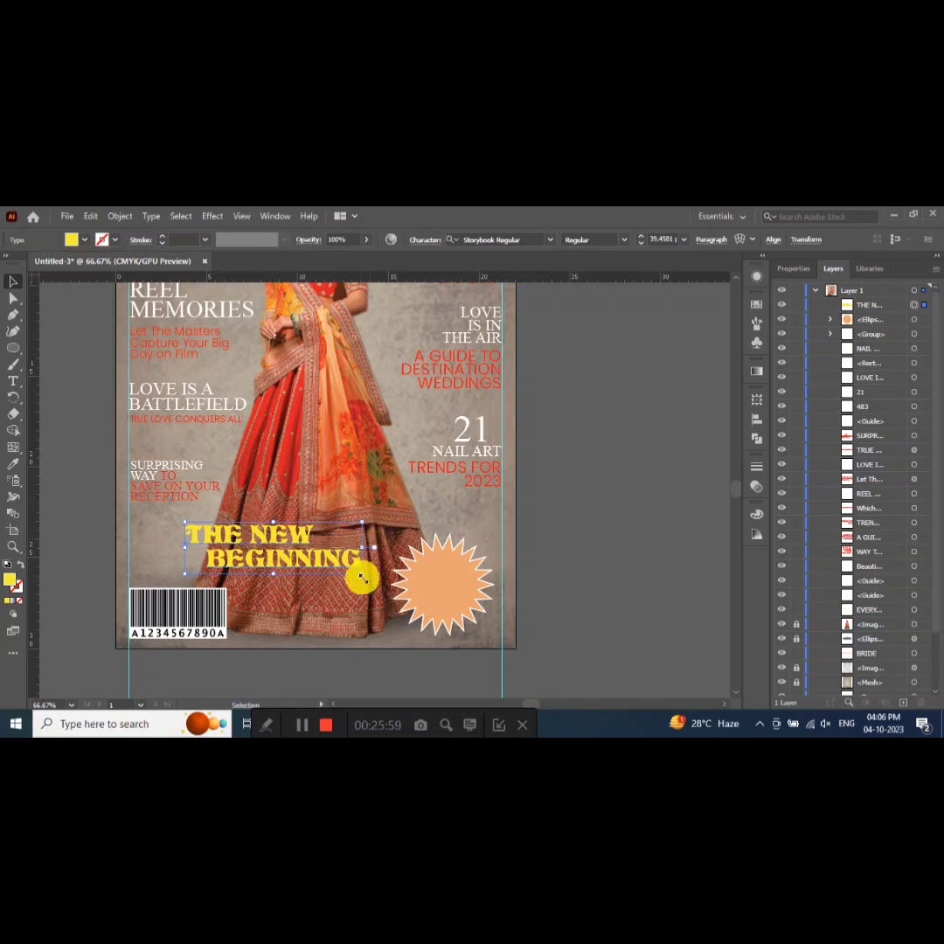
{"action": "left_click_drag", "start_coordinate": [362, 576], "coordinate": [379, 584]}
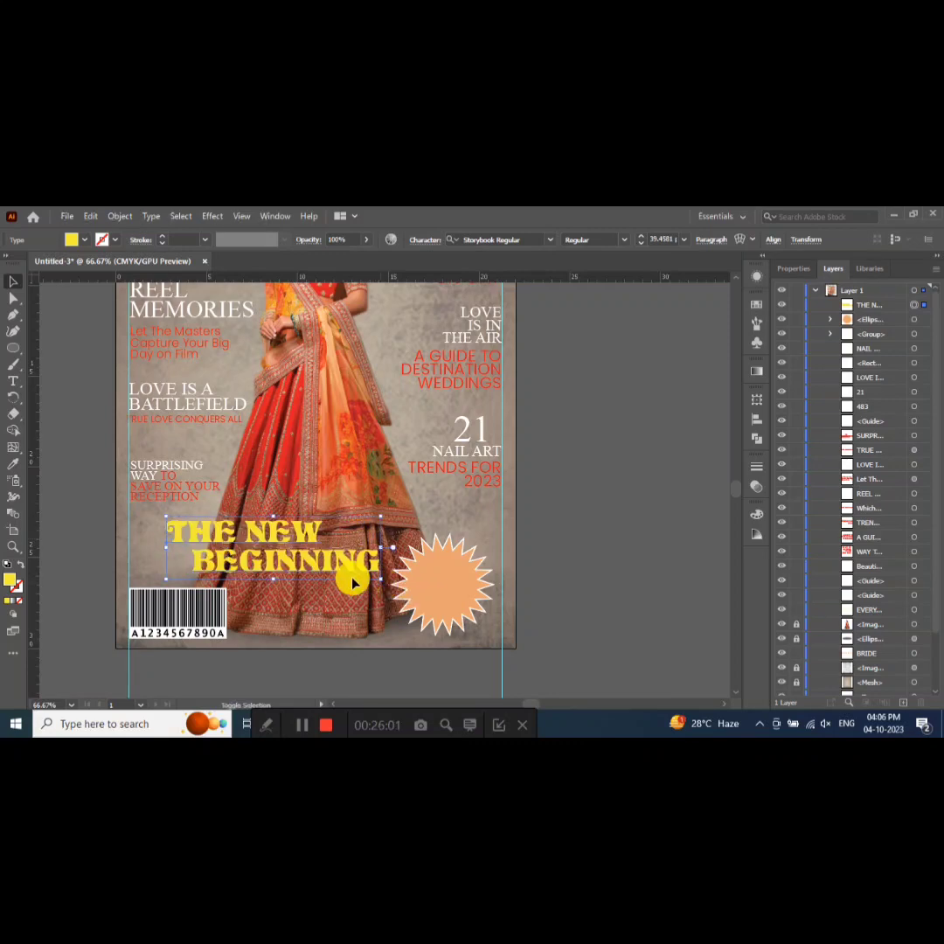
{"action": "mouse_move", "coordinate": [343, 578]}
{"action": "left_mouse_down"}
{"action": "mouse_move", "coordinate": [562, 504]}
{"action": "mouse_move", "coordinate": [656, 450]}
{"action": "left_mouse_up"}
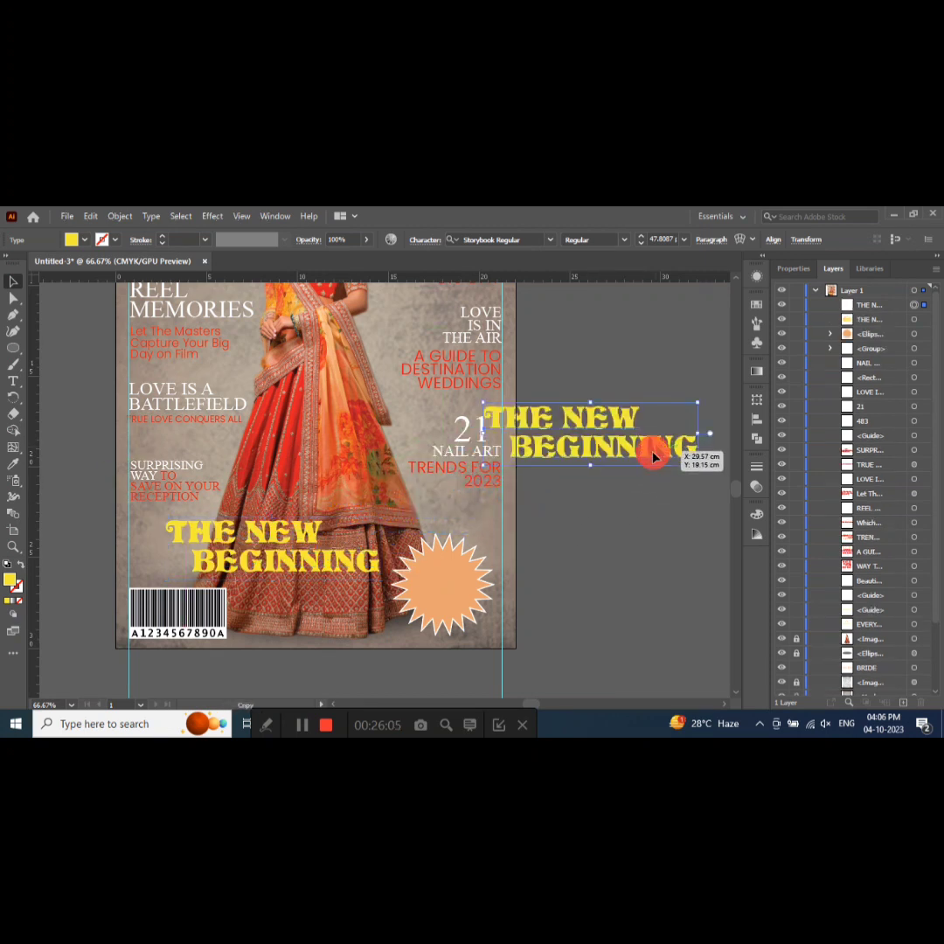
- Change the copied headline's text to WIN
{"action": "key", "text": "t"}
{"action": "left_click", "coordinate": [608, 463]}
{"action": "key", "text": "ctrl+a"}
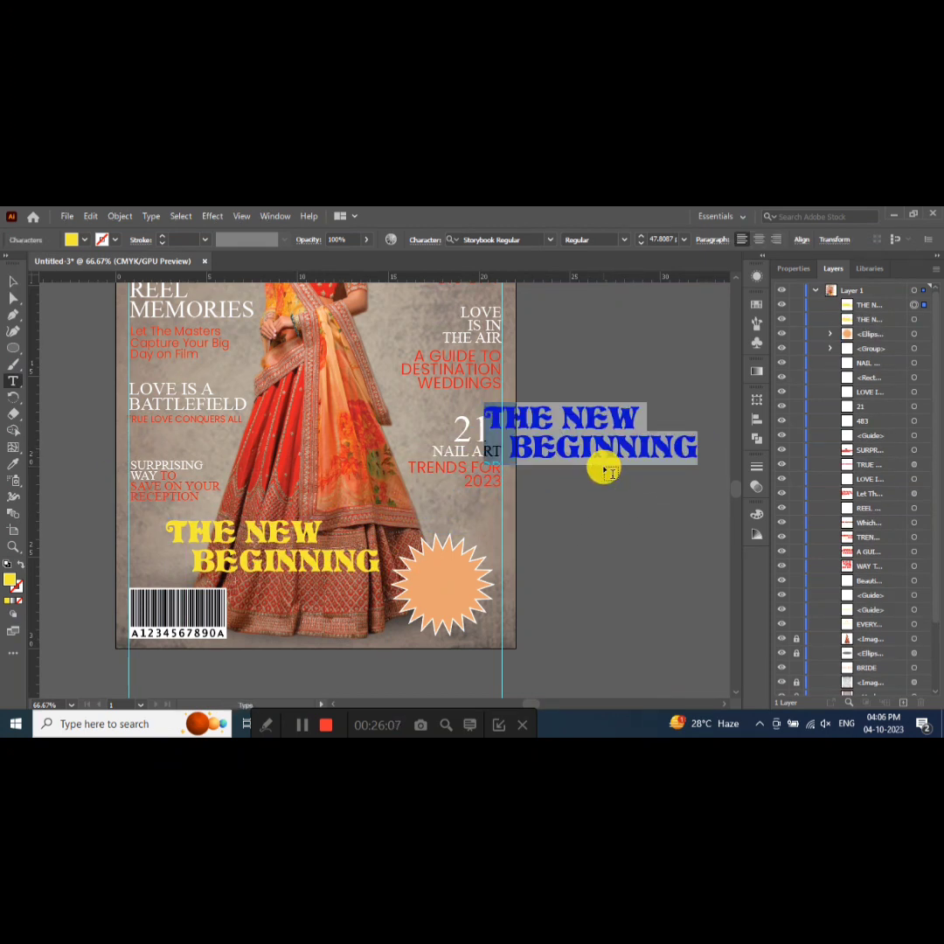
{"action": "type", "text": "wi"}
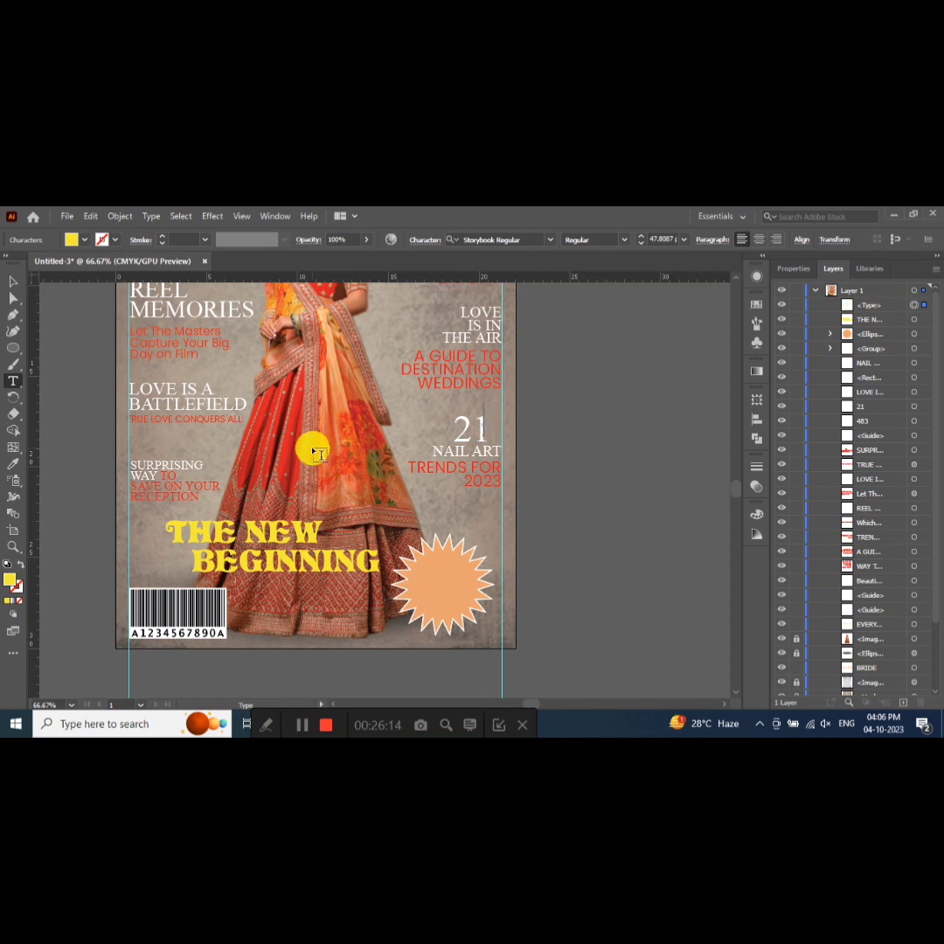
{"action": "left_click", "coordinate": [19, 280]}
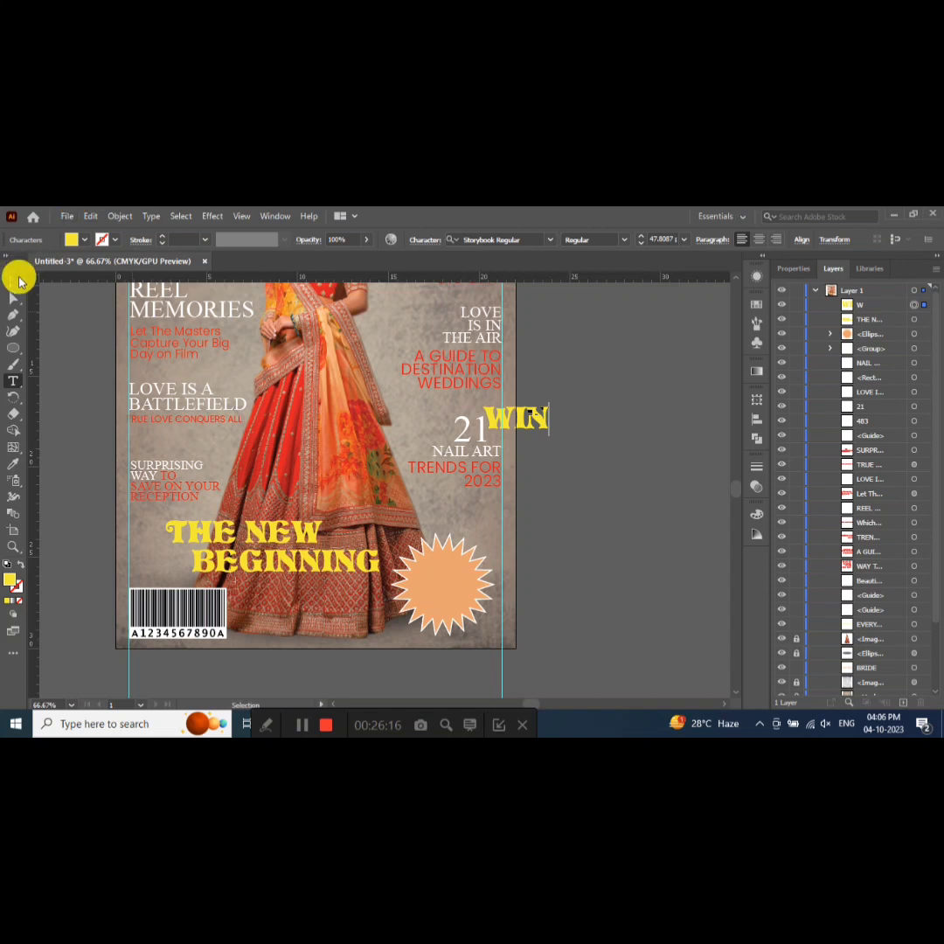
- Make WIN black and centre it on the peach starburst
{"action": "left_click", "coordinate": [83, 239]}
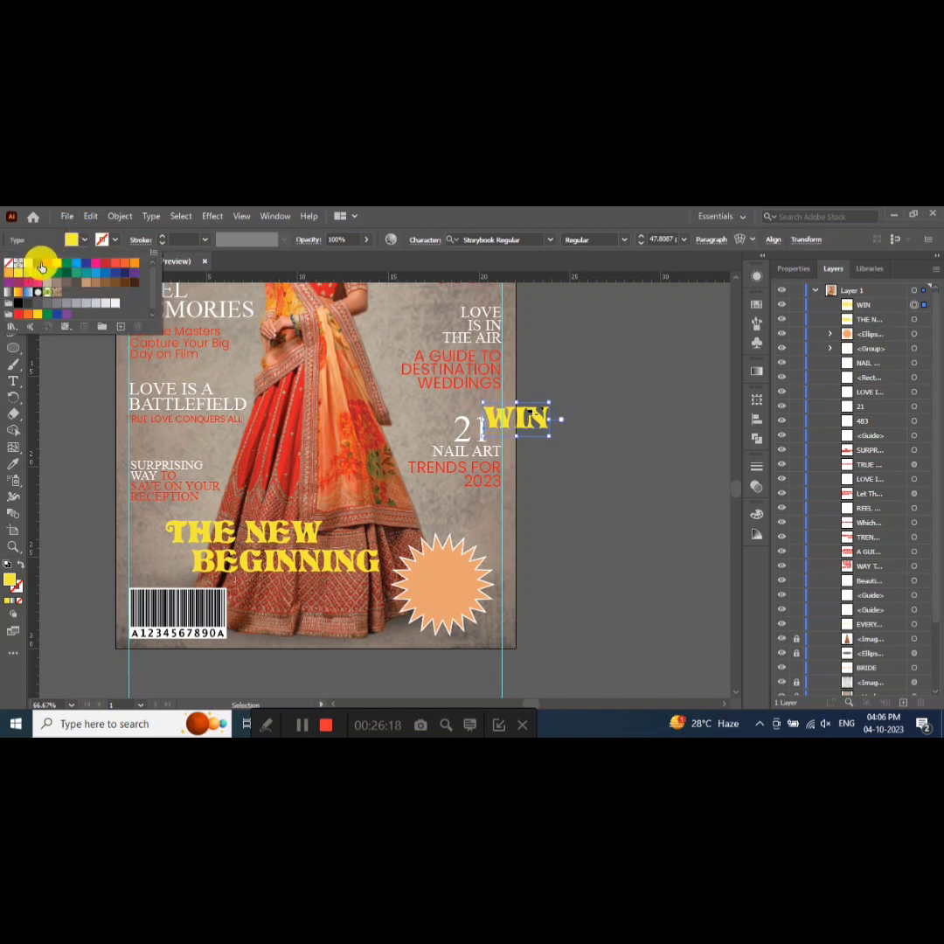
{"action": "left_click", "coordinate": [38, 266]}
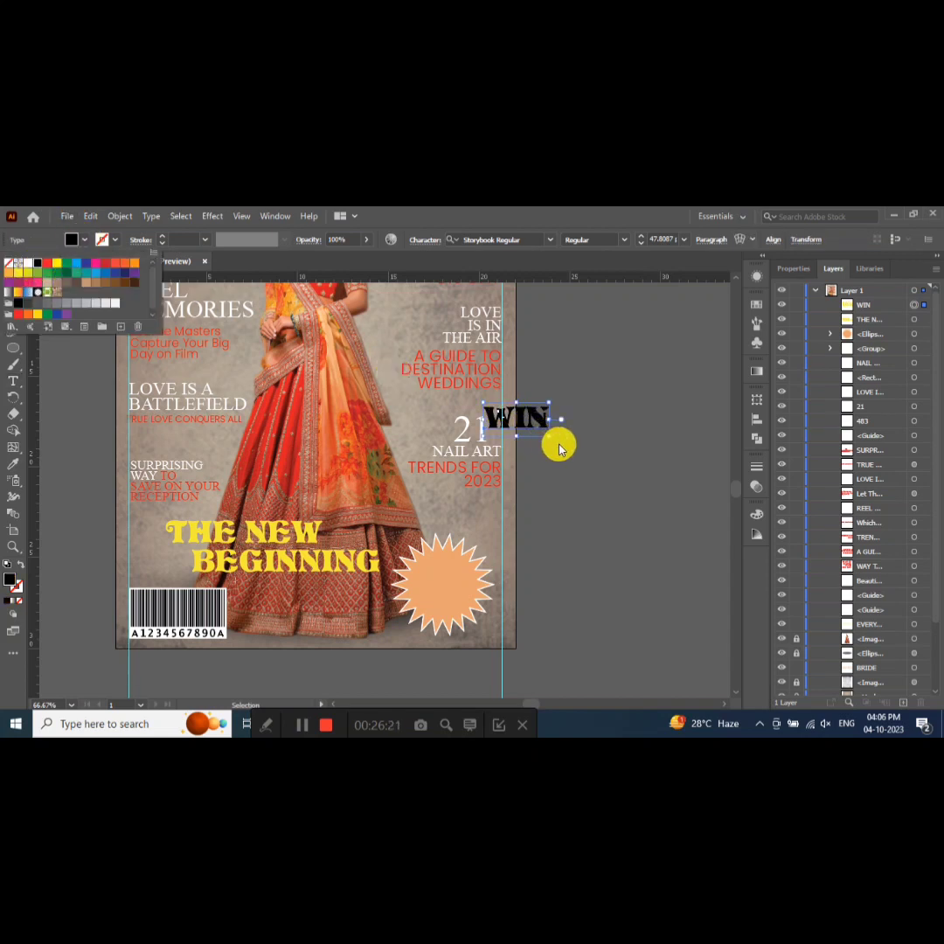
{"action": "mouse_move", "coordinate": [549, 440]}
{"action": "left_mouse_down"}
{"action": "mouse_move", "coordinate": [521, 421]}
{"action": "mouse_move", "coordinate": [444, 569]}
{"action": "left_mouse_up"}
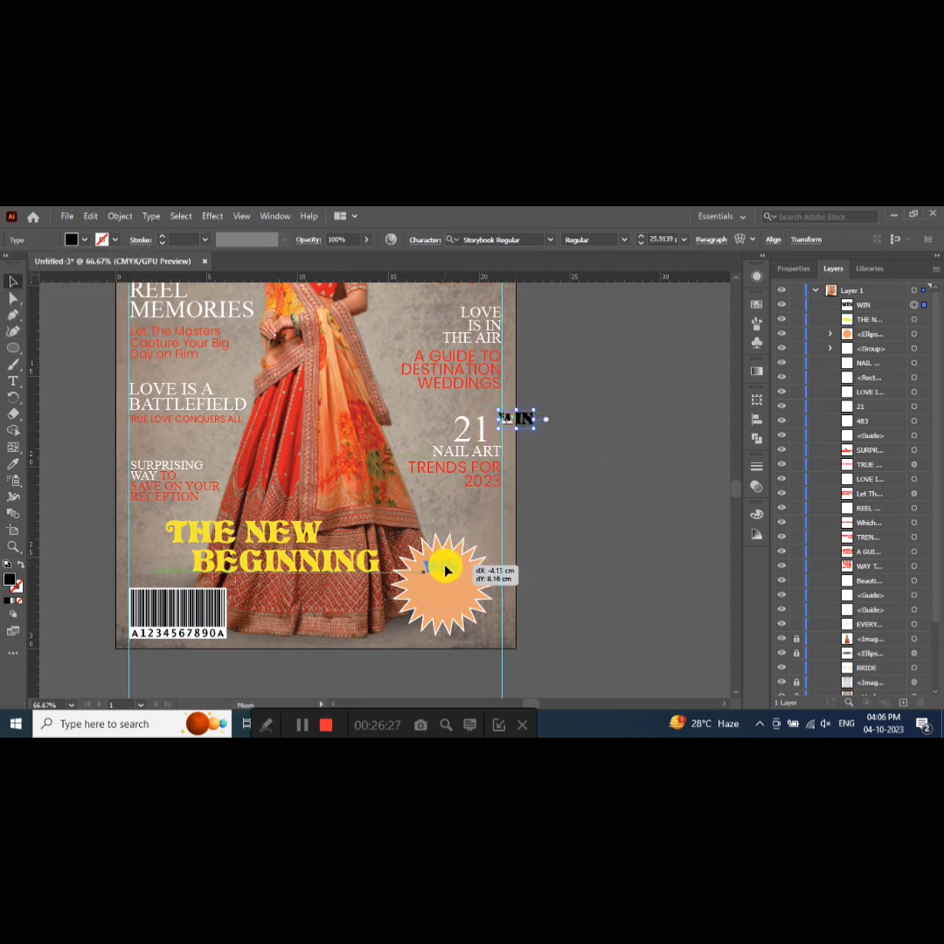
{"action": "left_click_drag", "start_coordinate": [444, 569], "coordinate": [442, 568]}
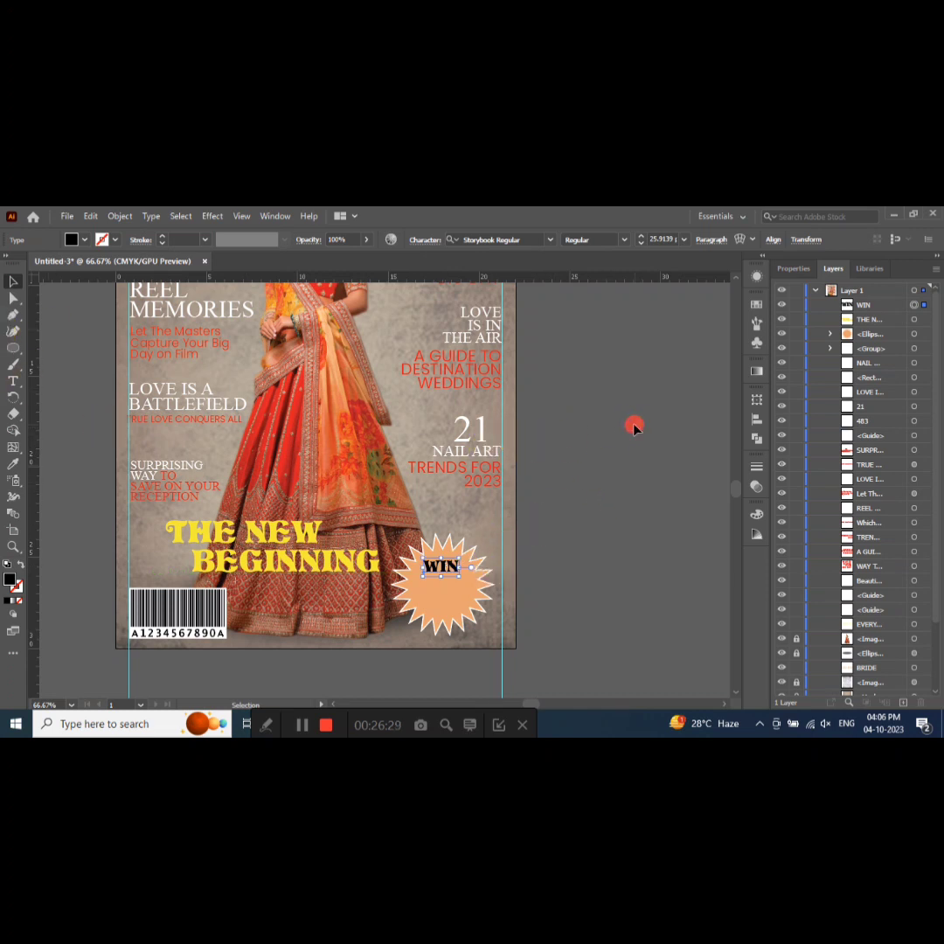
- Alt-drag a copy of TRENDS FOR 2023 off the page and select its text
{"action": "mouse_move", "coordinate": [481, 472]}
{"action": "left_mouse_down"}
{"action": "mouse_move", "coordinate": [639, 450]}
{"action": "mouse_move", "coordinate": [612, 448]}
{"action": "left_mouse_up"}
{"action": "double_click", "coordinate": [552, 444]}
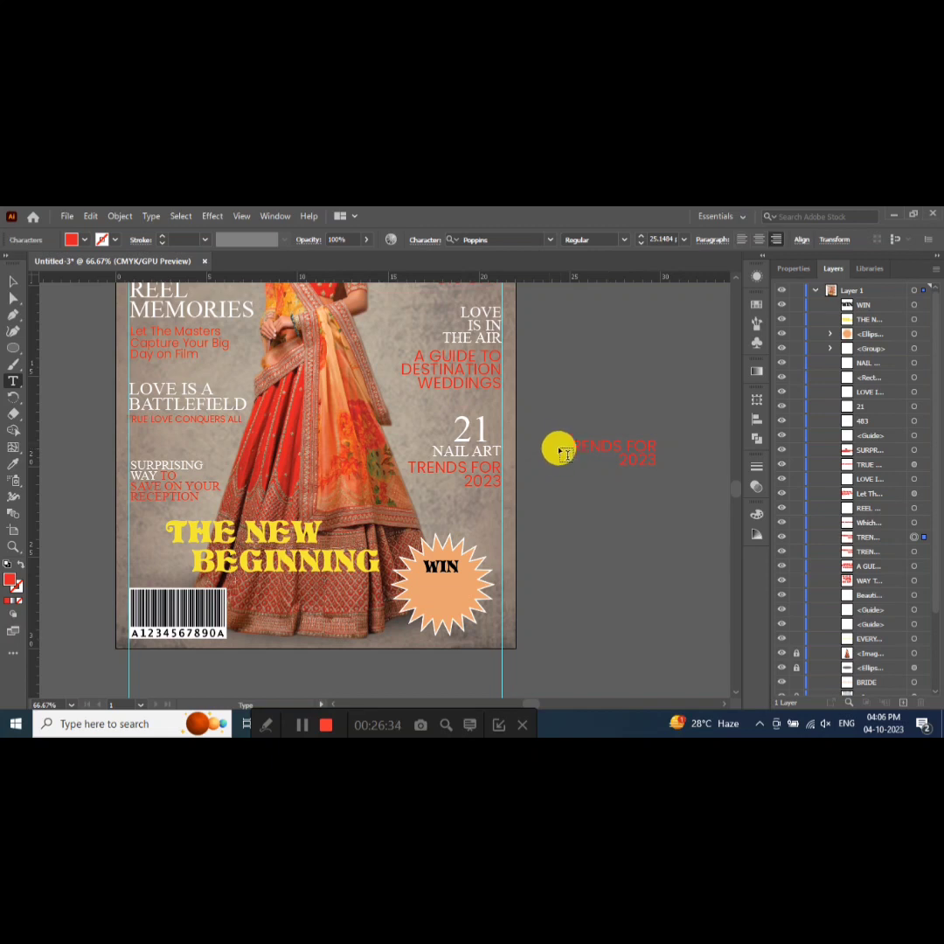
{"action": "triple_click", "coordinate": [571, 447]}
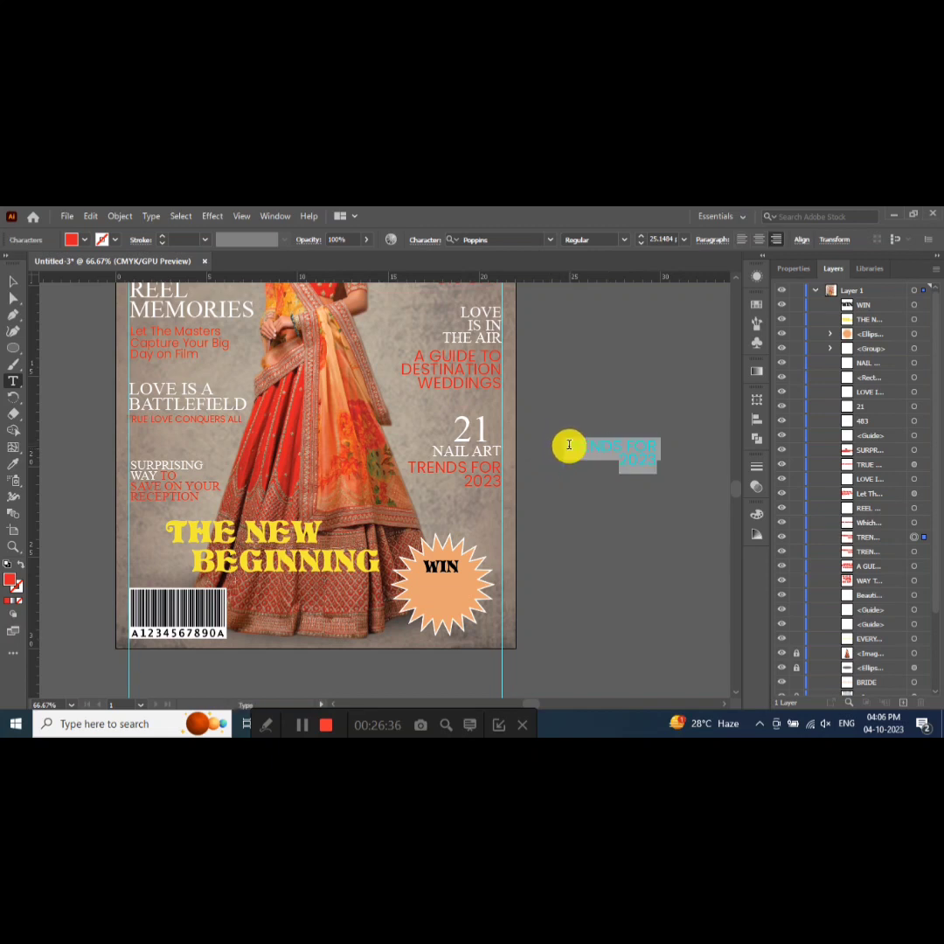
- Finish the 'A Designer' line and retype a copy of it as 'worth over'
{"action": "type", "text": "a"}
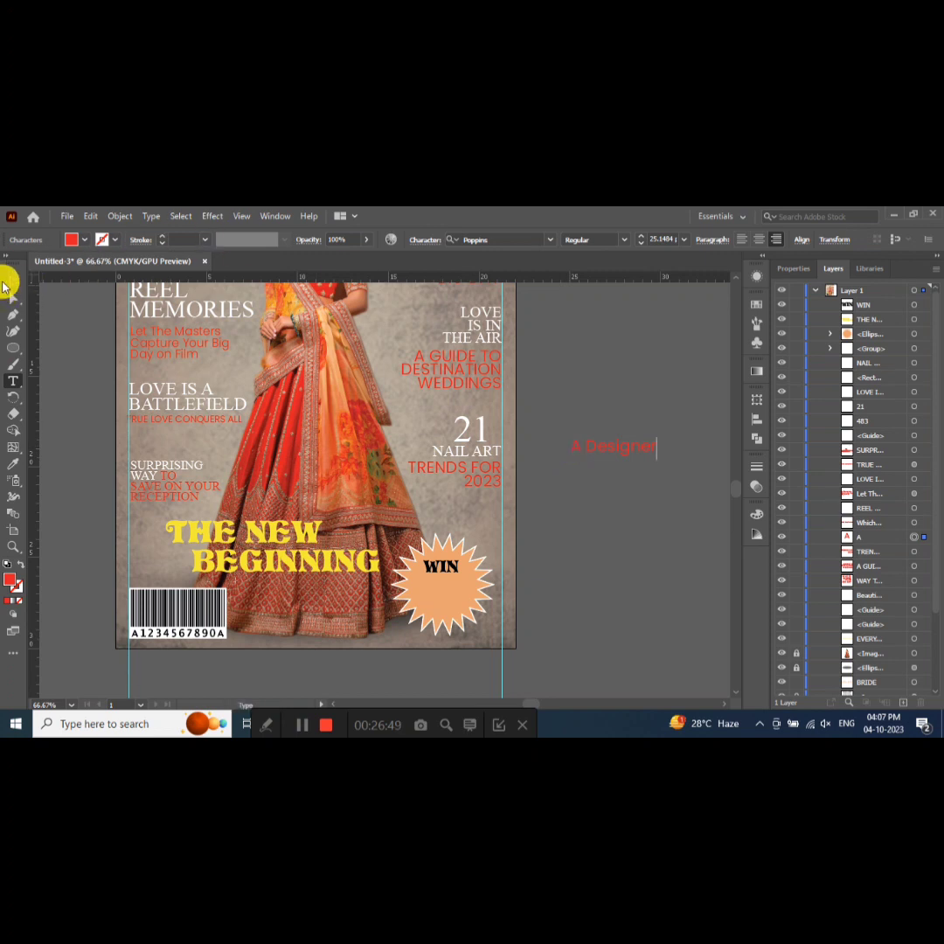
{"action": "left_click", "coordinate": [13, 282]}
{"action": "mouse_move", "coordinate": [616, 447]}
{"action": "left_mouse_down"}
{"action": "mouse_move", "coordinate": [622, 507]}
{"action": "mouse_move", "coordinate": [617, 500]}
{"action": "left_mouse_up"}
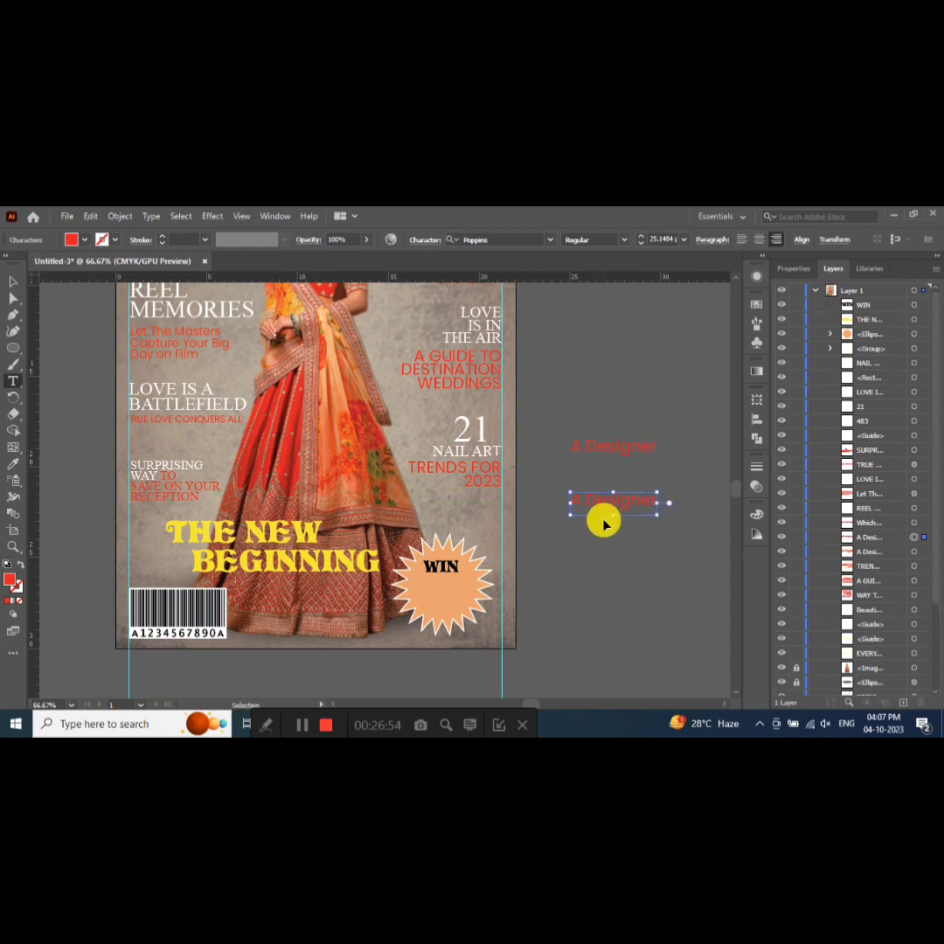
{"action": "triple_click", "coordinate": [606, 508]}
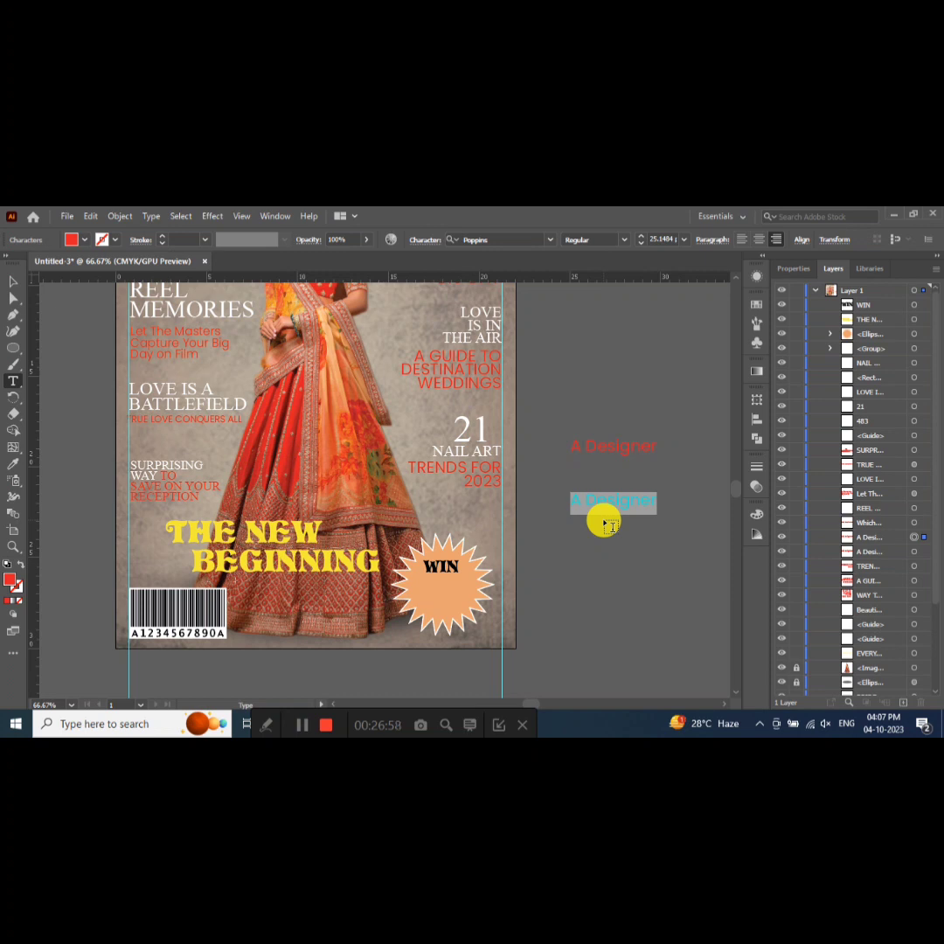
{"action": "type", "text": "win"}
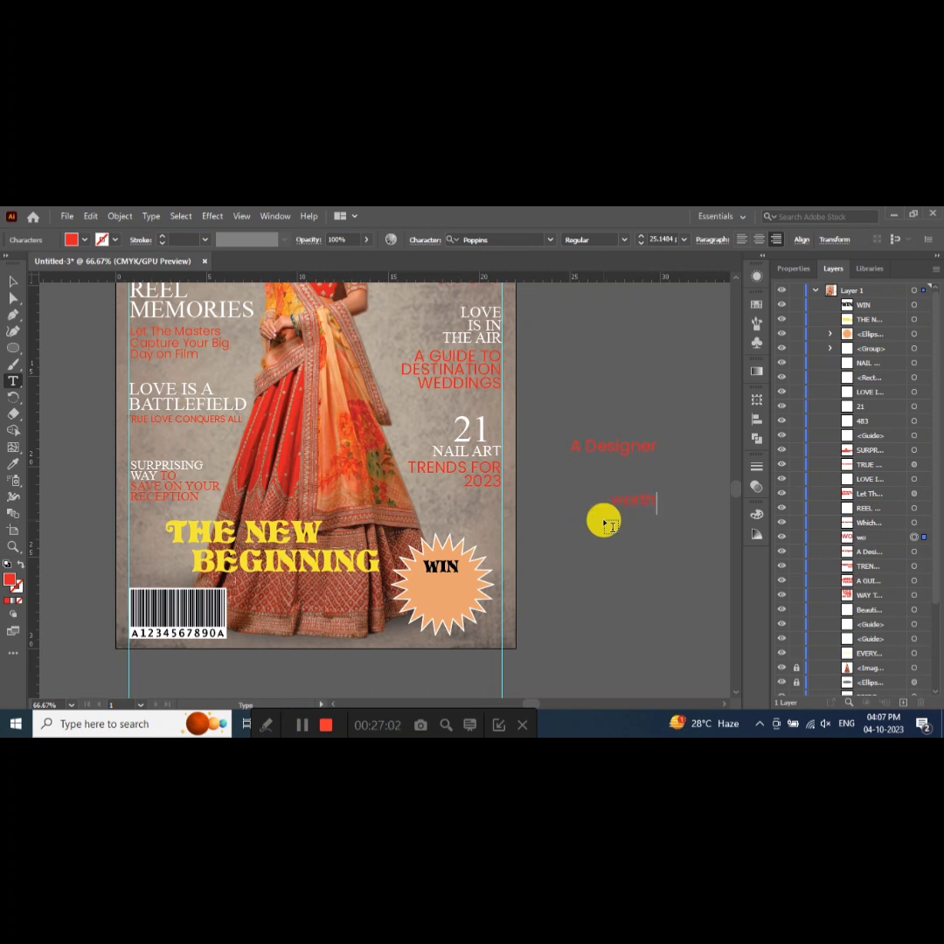
{"action": "left_click", "coordinate": [13, 281]}
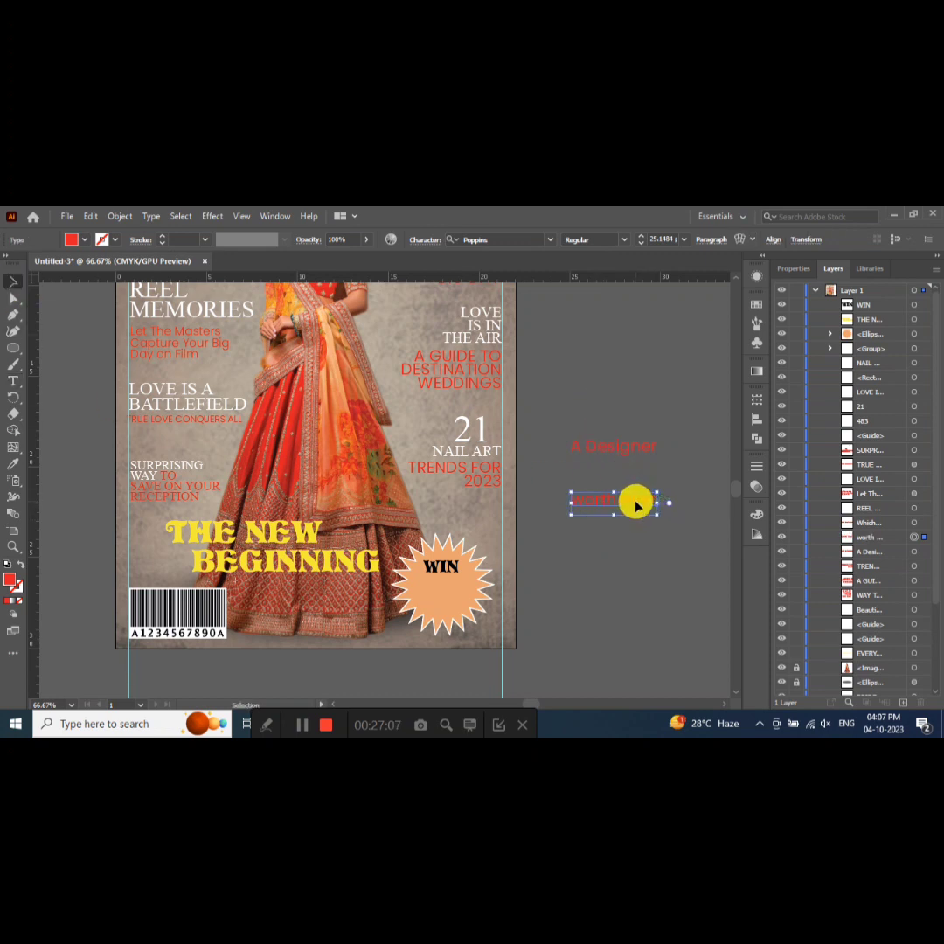
- Duplicate 'worth over' just below and retype the copy as '2,000'
{"action": "left_click_drag", "start_coordinate": [635, 505], "coordinate": [635, 523]}
{"action": "key", "text": "t"}
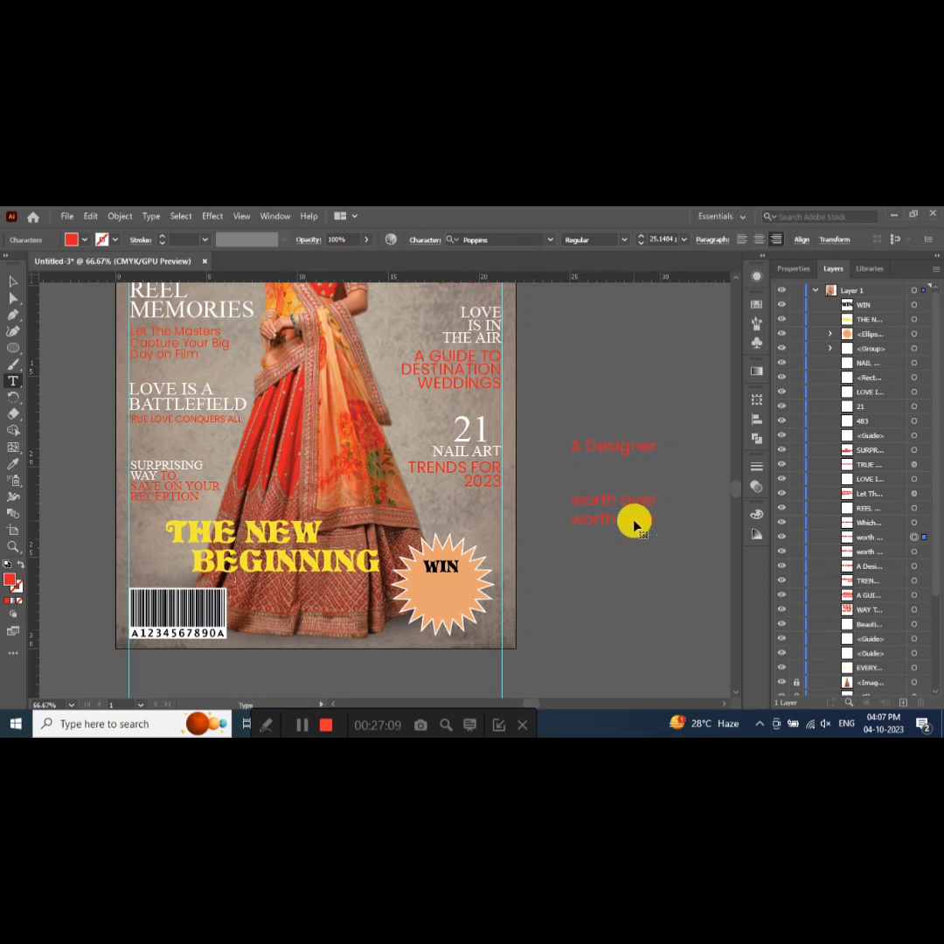
{"action": "triple_click", "coordinate": [633, 523]}
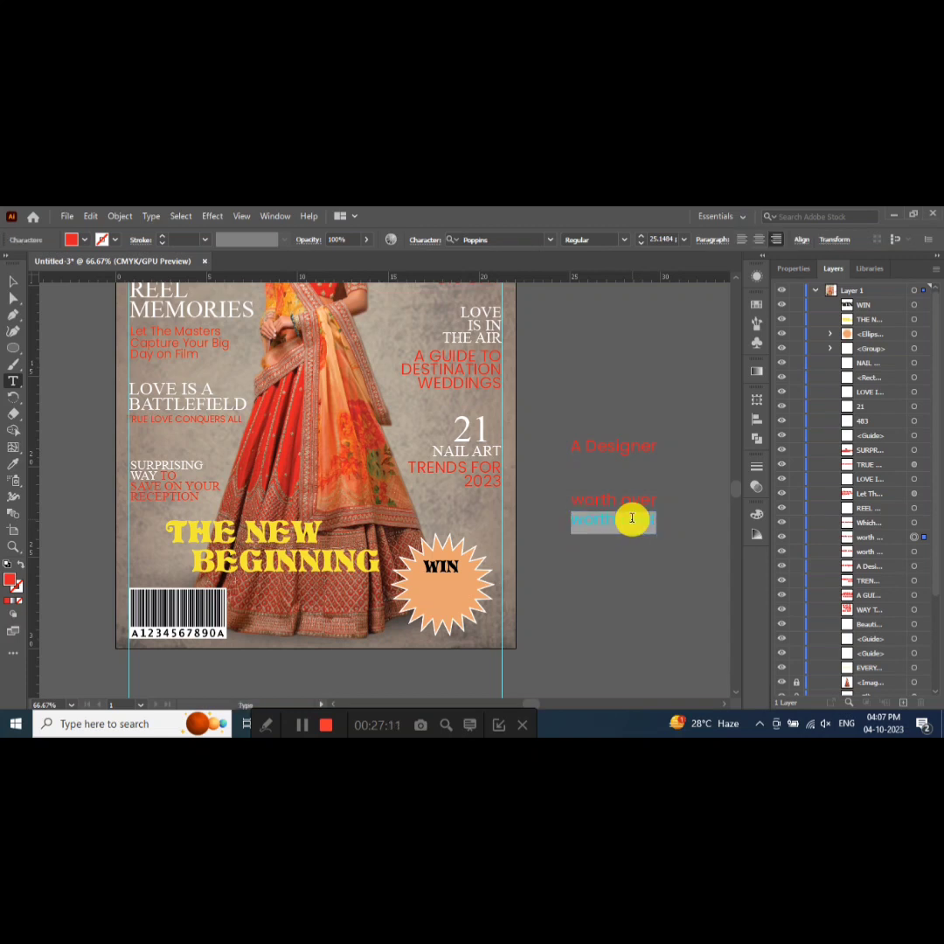
{"action": "type", "text": "2"}
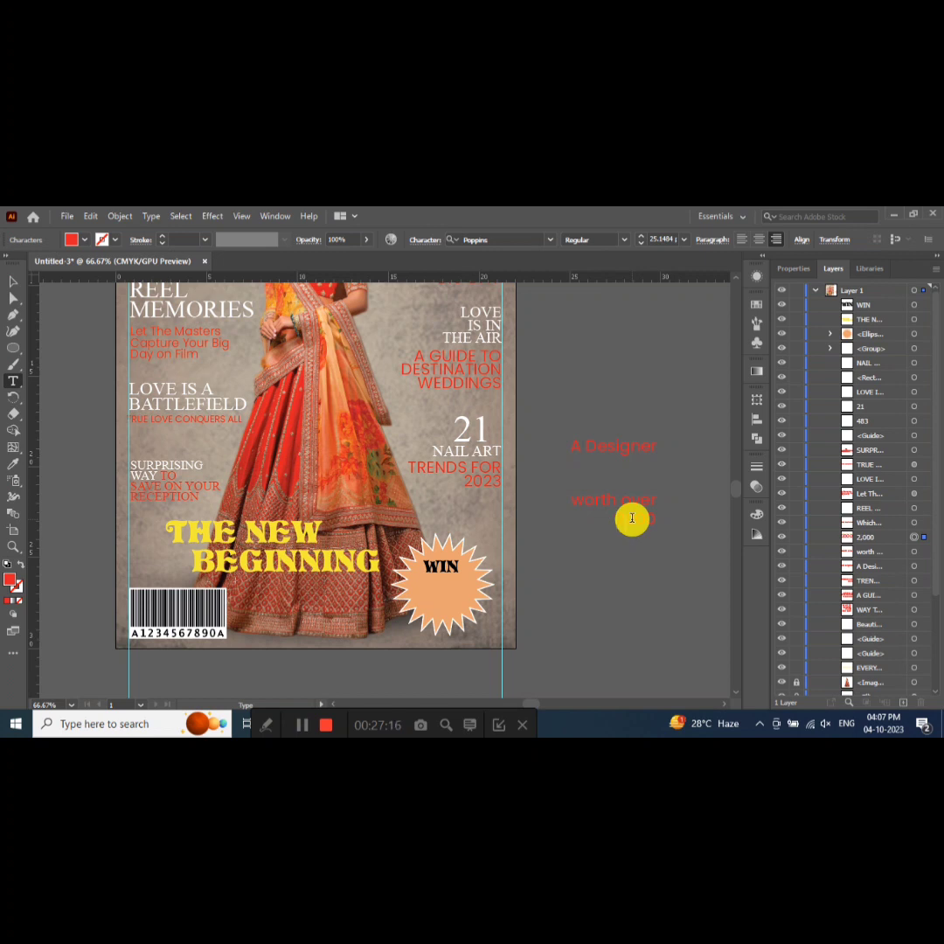
{"action": "left_click", "coordinate": [13, 281]}
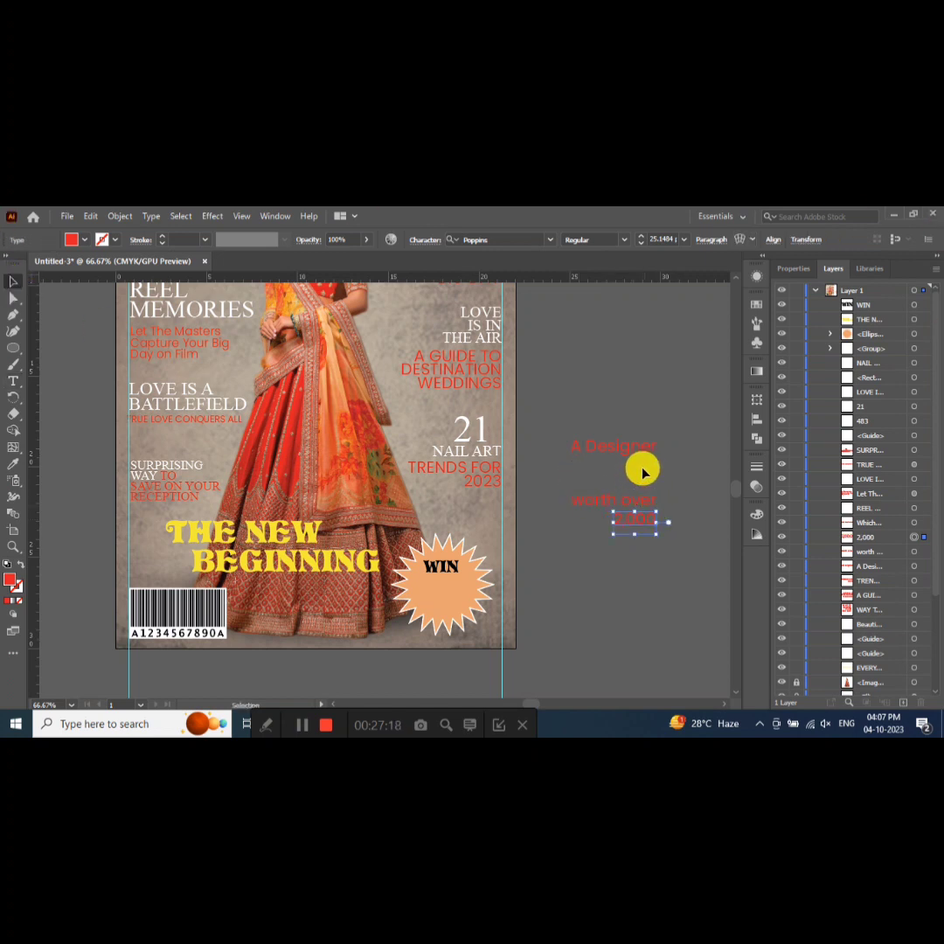
- Duplicate 'A Designer' below it and retype the copy as 'Dress'
{"action": "left_click_drag", "start_coordinate": [629, 454], "coordinate": [625, 478]}
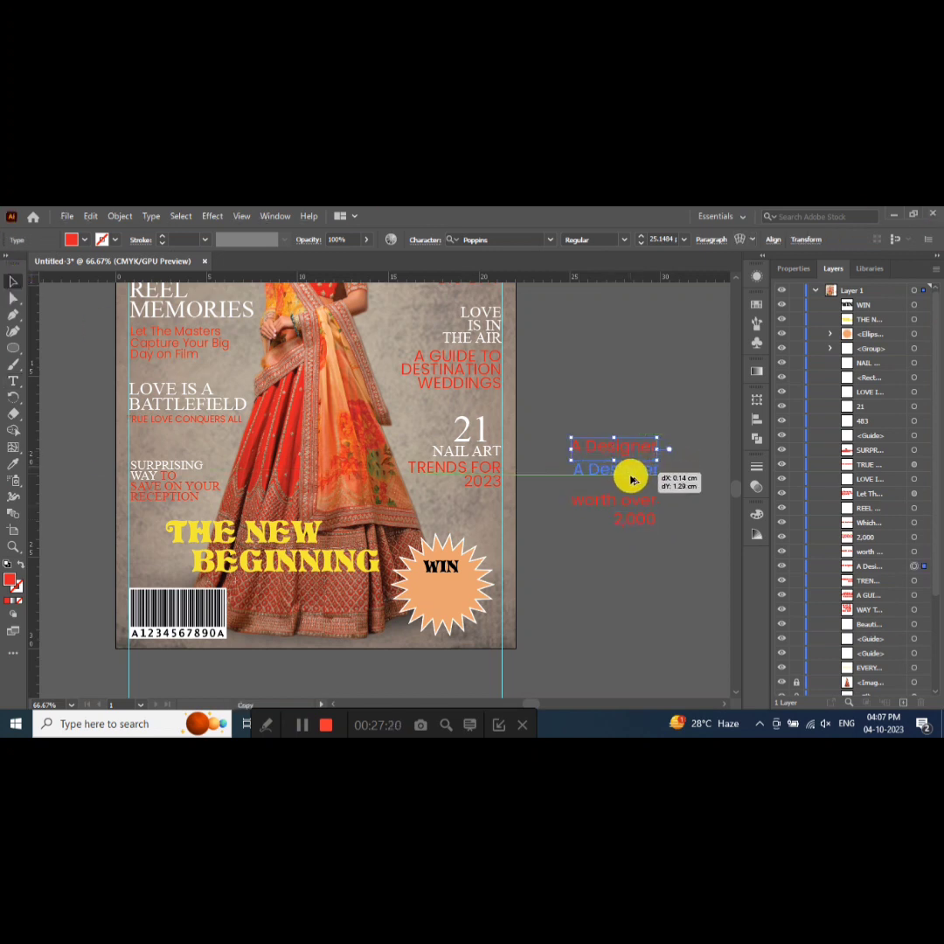
{"action": "double_click", "coordinate": [625, 479]}
{"action": "key", "text": "ctrl+a"}
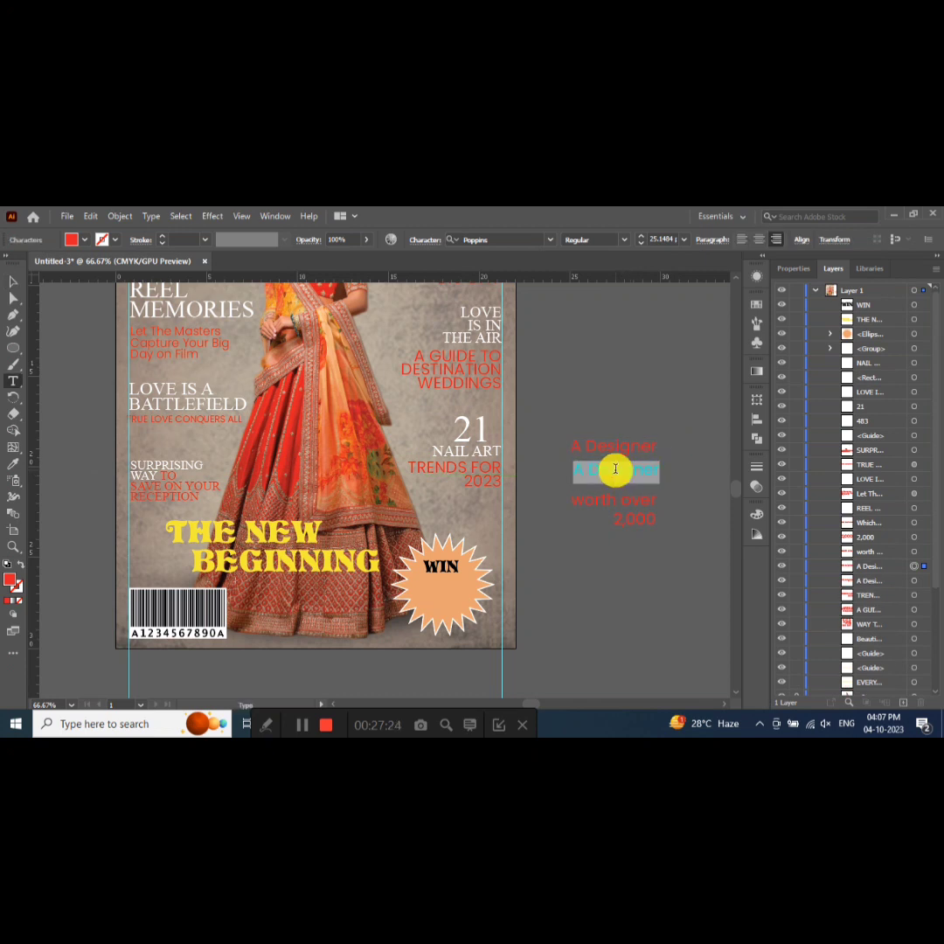
{"action": "type", "text": "Dress"}
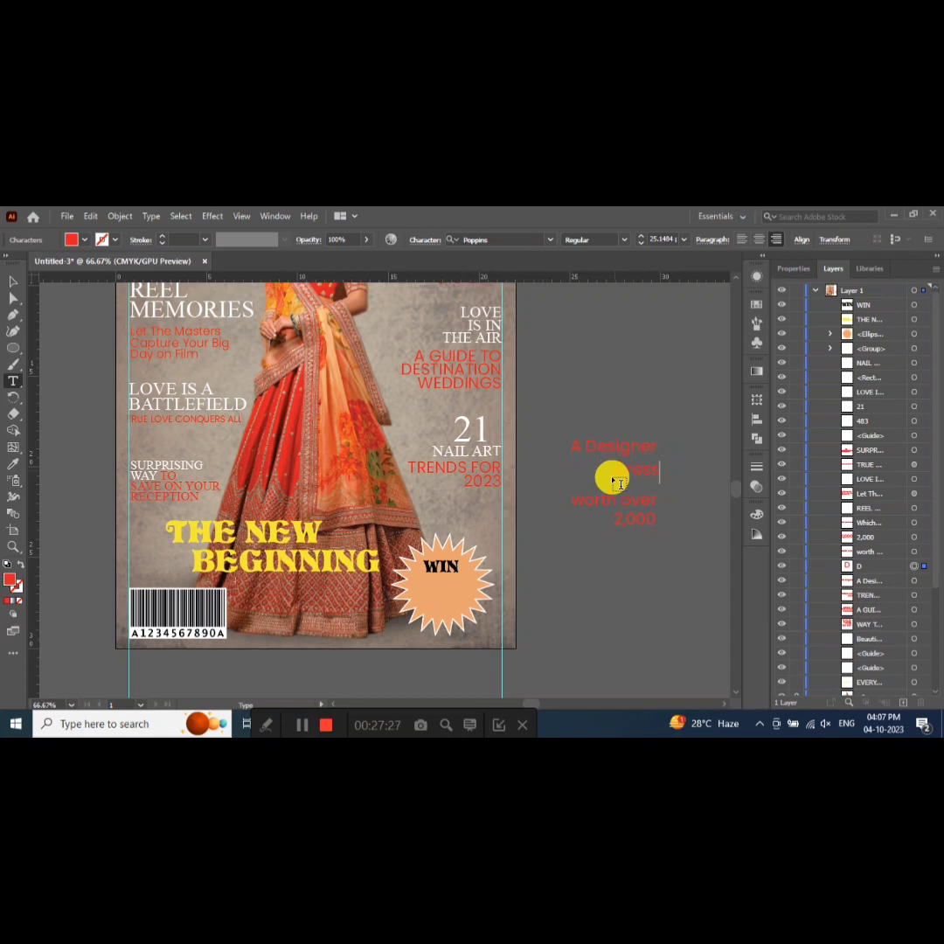
{"action": "left_click", "coordinate": [13, 280]}
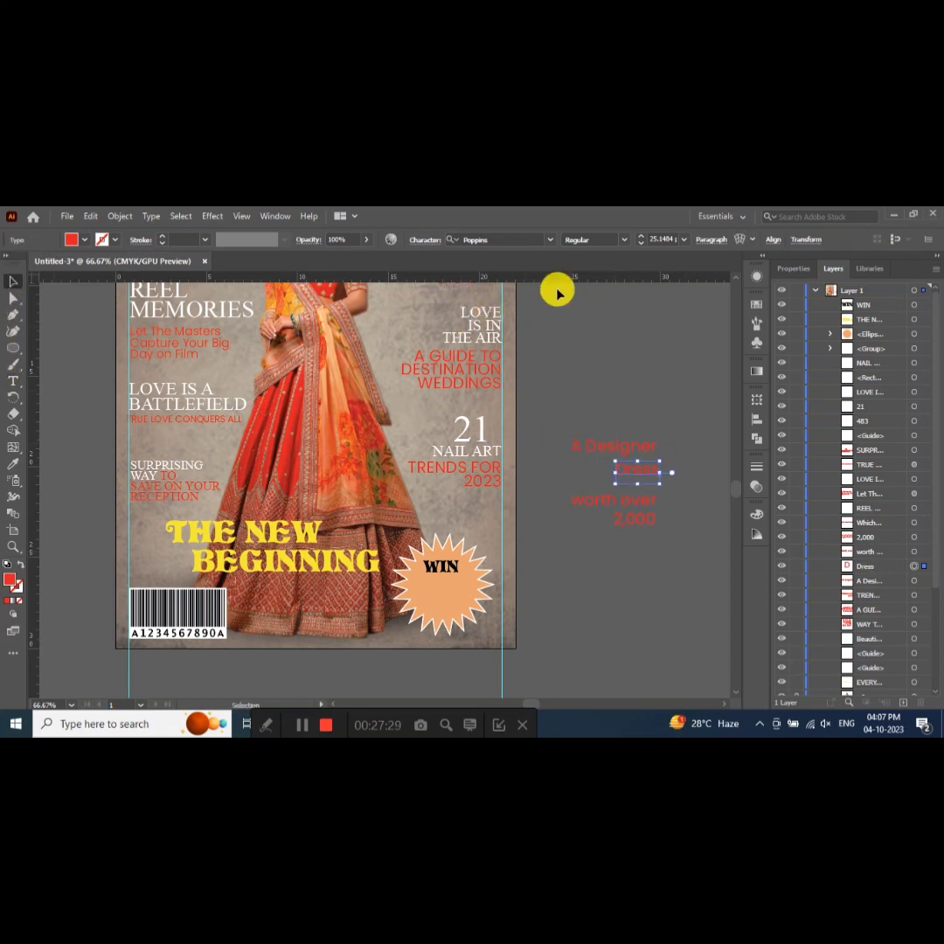
{"action": "left_click", "coordinate": [513, 241]}
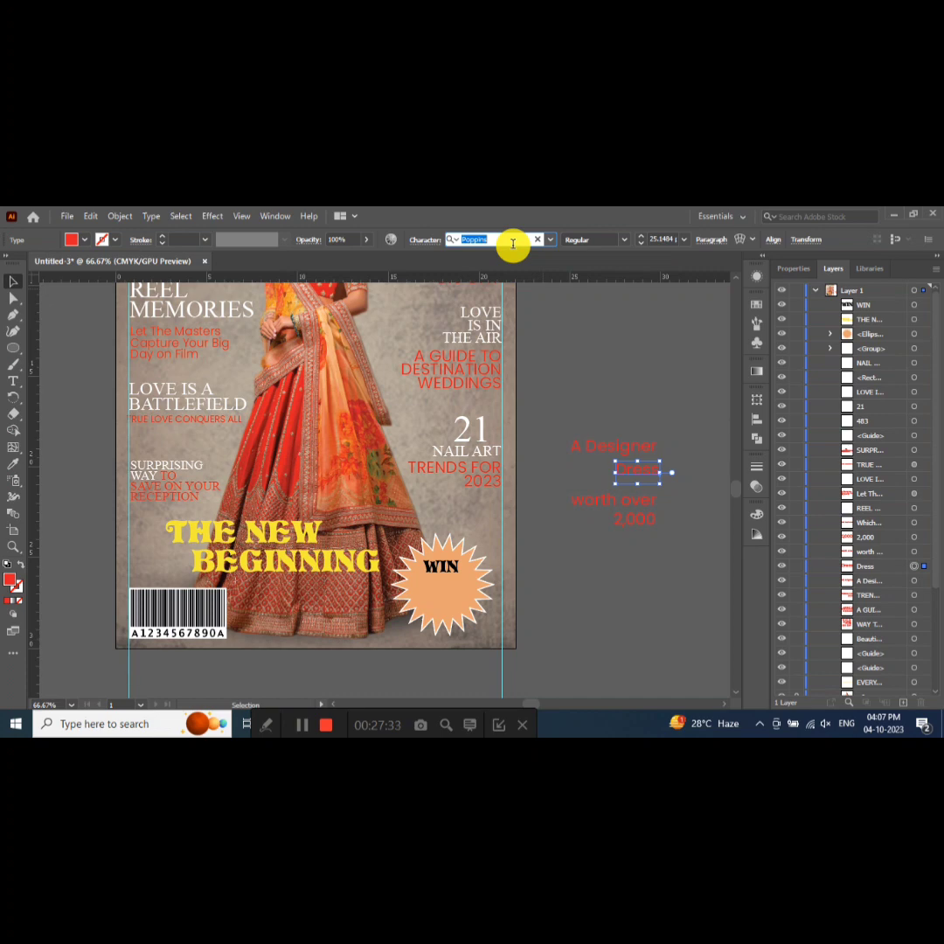
- Set 'Dress' to Back to Black Bold Demo and make 'A Designer' black at about 15 pt
{"action": "type", "text": "back"}
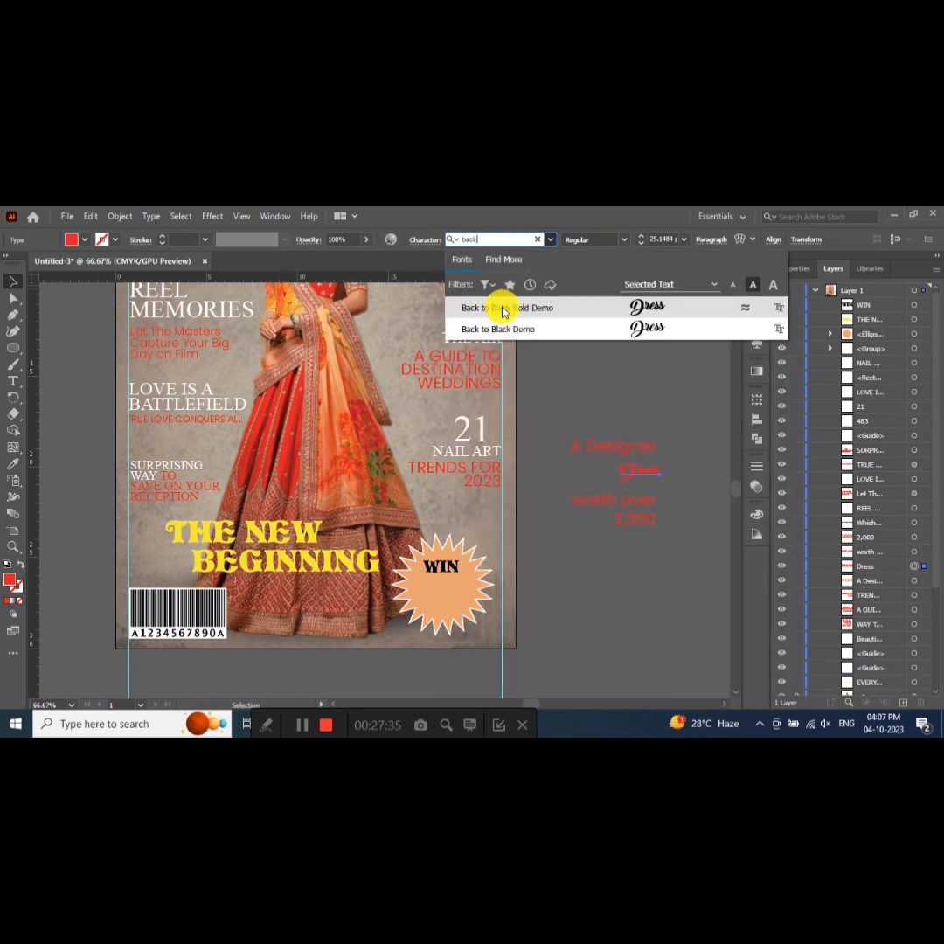
{"action": "left_click", "coordinate": [510, 308]}
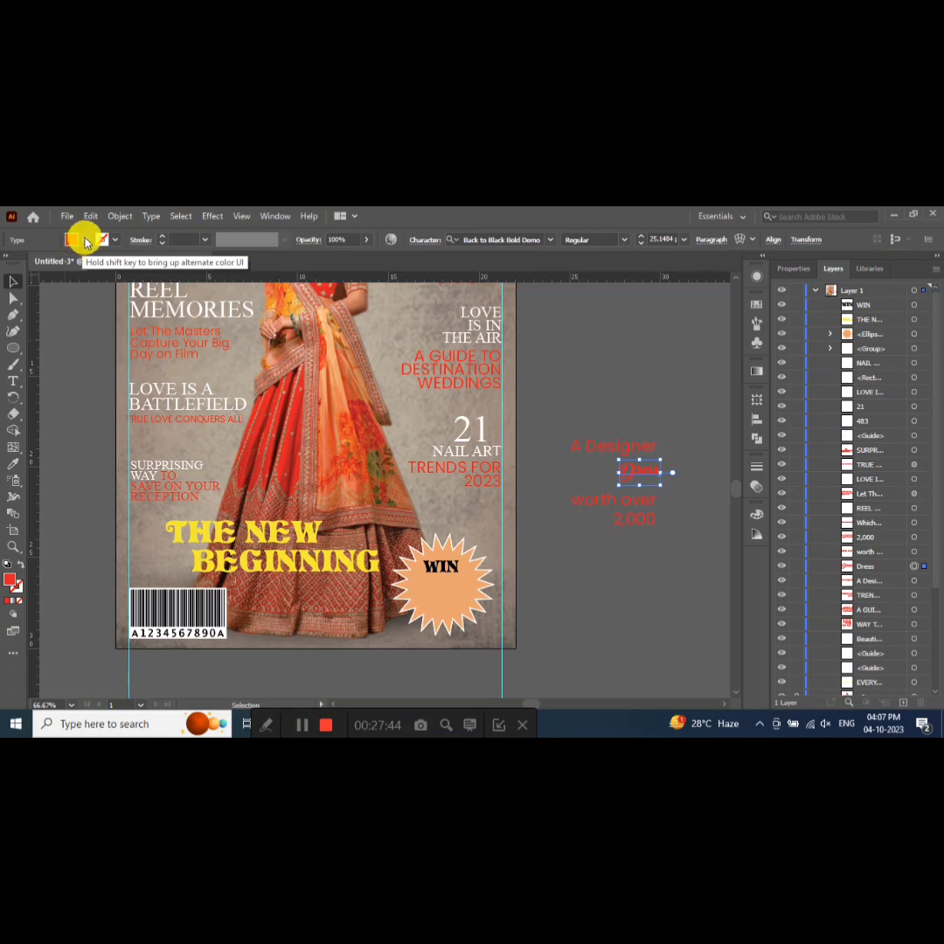
{"action": "left_click", "coordinate": [615, 446]}
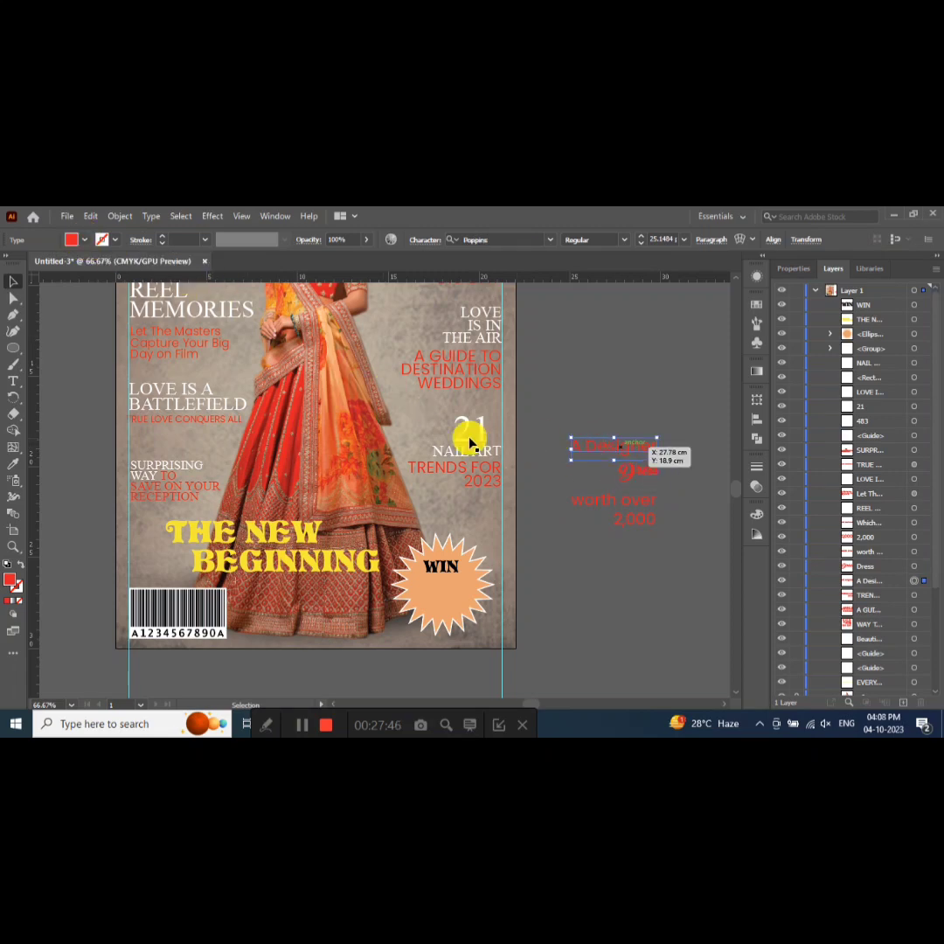
{"action": "left_click", "coordinate": [85, 241]}
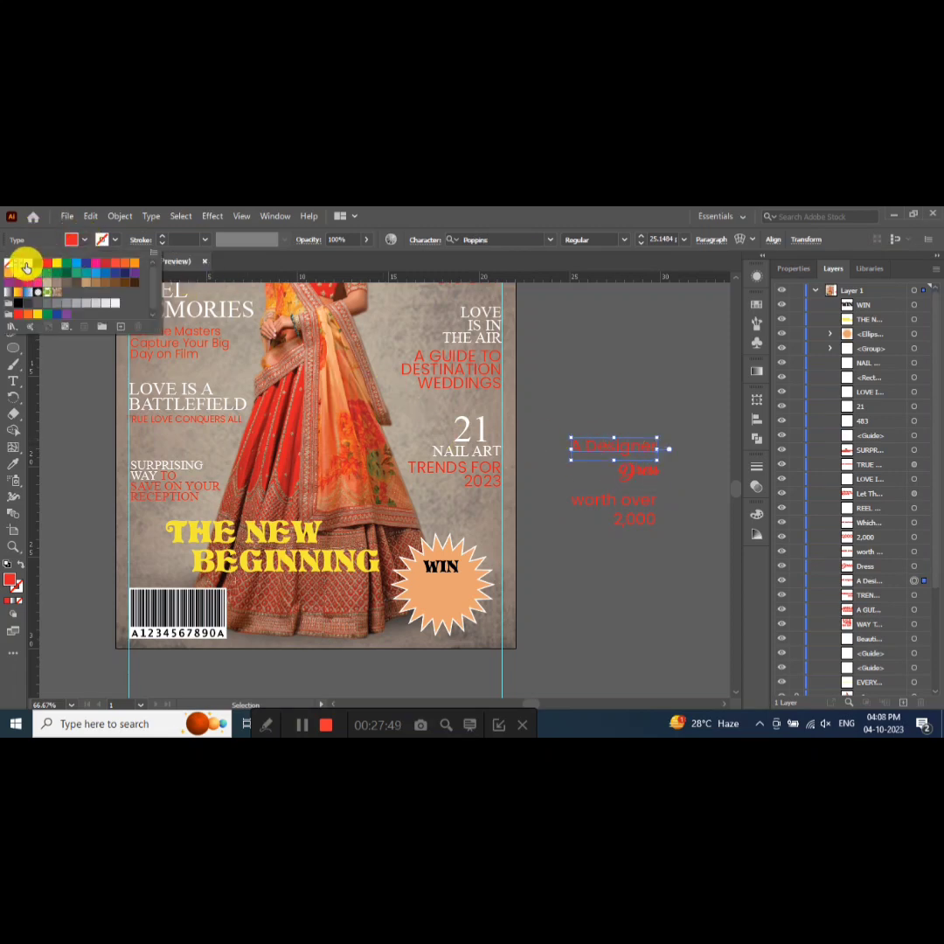
{"action": "left_click", "coordinate": [19, 302]}
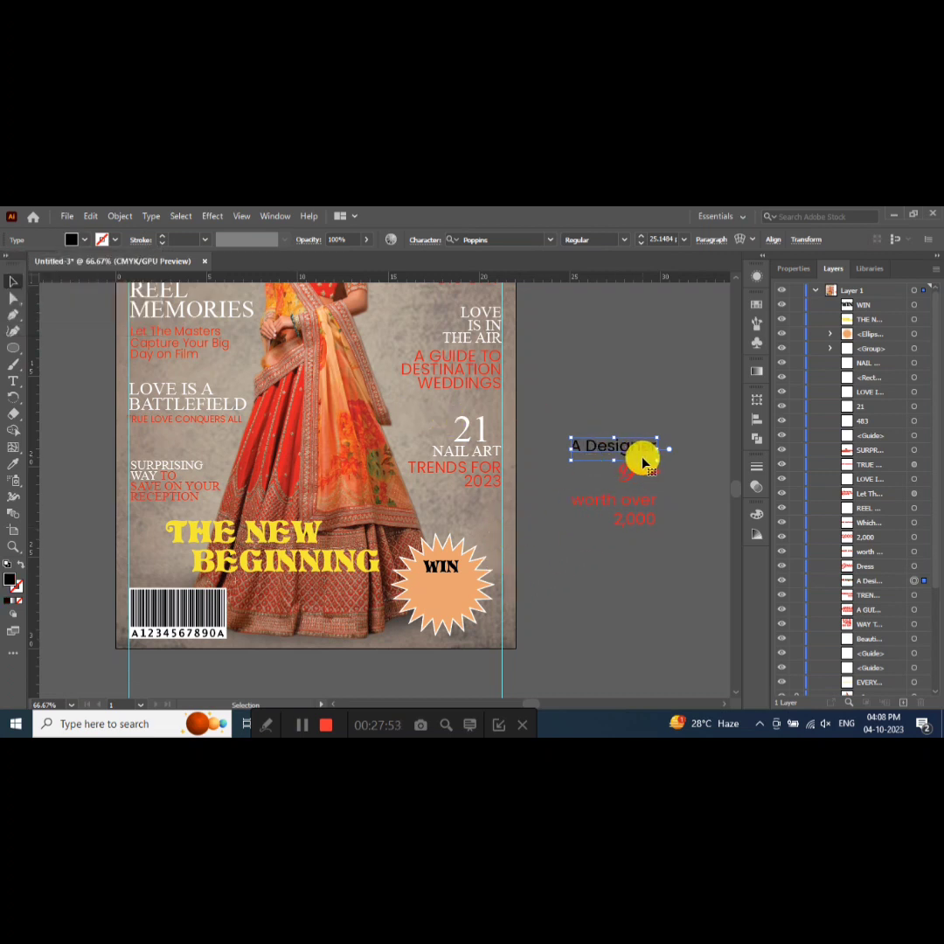
{"action": "mouse_move", "coordinate": [659, 461]}
{"action": "left_mouse_down"}
{"action": "mouse_move", "coordinate": [590, 489]}
{"action": "mouse_move", "coordinate": [452, 587]}
{"action": "left_mouse_up"}
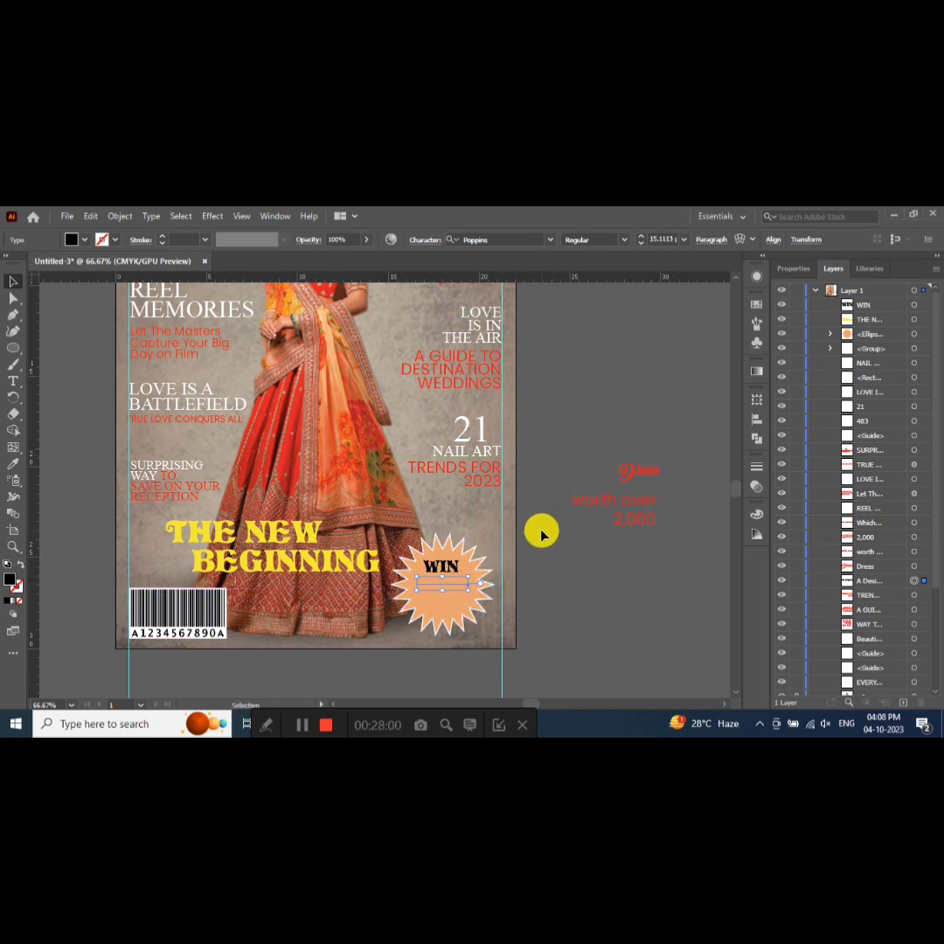
- Bring 'A Designer' in front of the starburst and move 'Dress' onto the badge, also in front
{"action": "key", "text": "ctrl+shift+bracketright"}
{"action": "mouse_move", "coordinate": [642, 470]}
{"action": "left_mouse_down"}
{"action": "mouse_move", "coordinate": [575, 533]}
{"action": "mouse_move", "coordinate": [574, 592]}
{"action": "mouse_move", "coordinate": [443, 597]}
{"action": "left_mouse_up"}
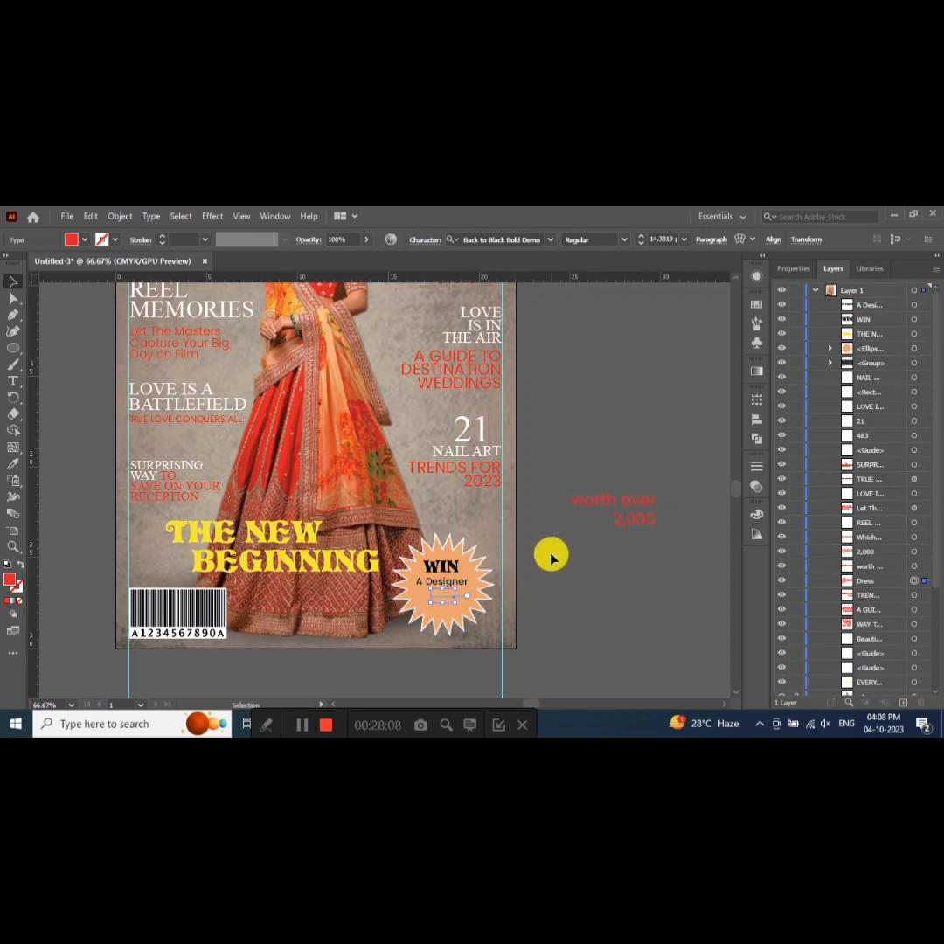
{"action": "key", "text": "ctrl+shift+bracketright"}
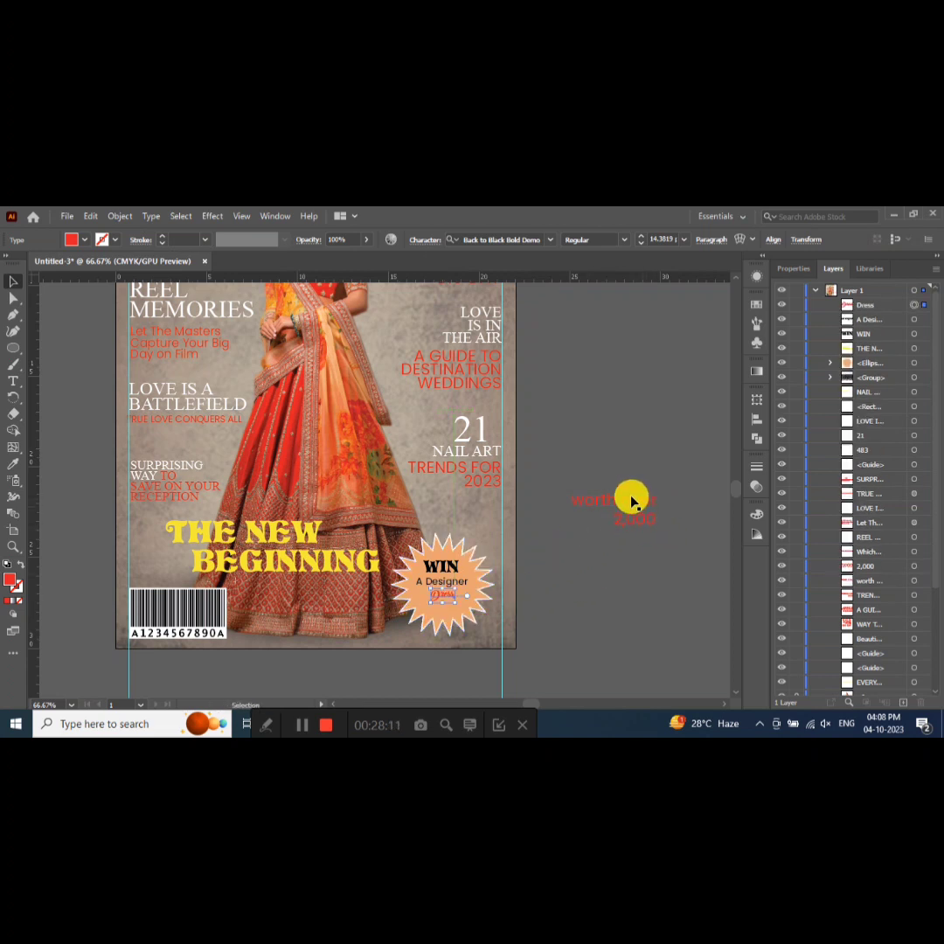
- Eyedrop the 'A Designer' style onto 'worth over' and place it in front on the starburst
{"action": "left_click_drag", "start_coordinate": [630, 505], "coordinate": [635, 521]}
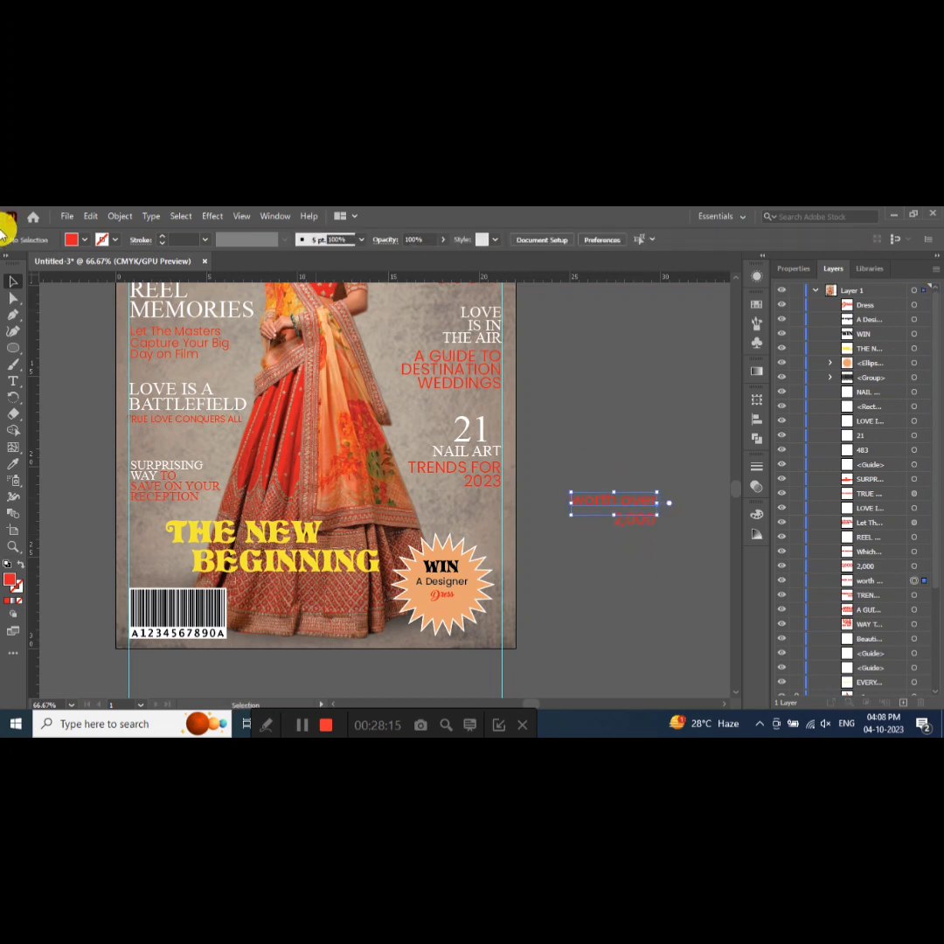
{"action": "left_click", "coordinate": [79, 239]}
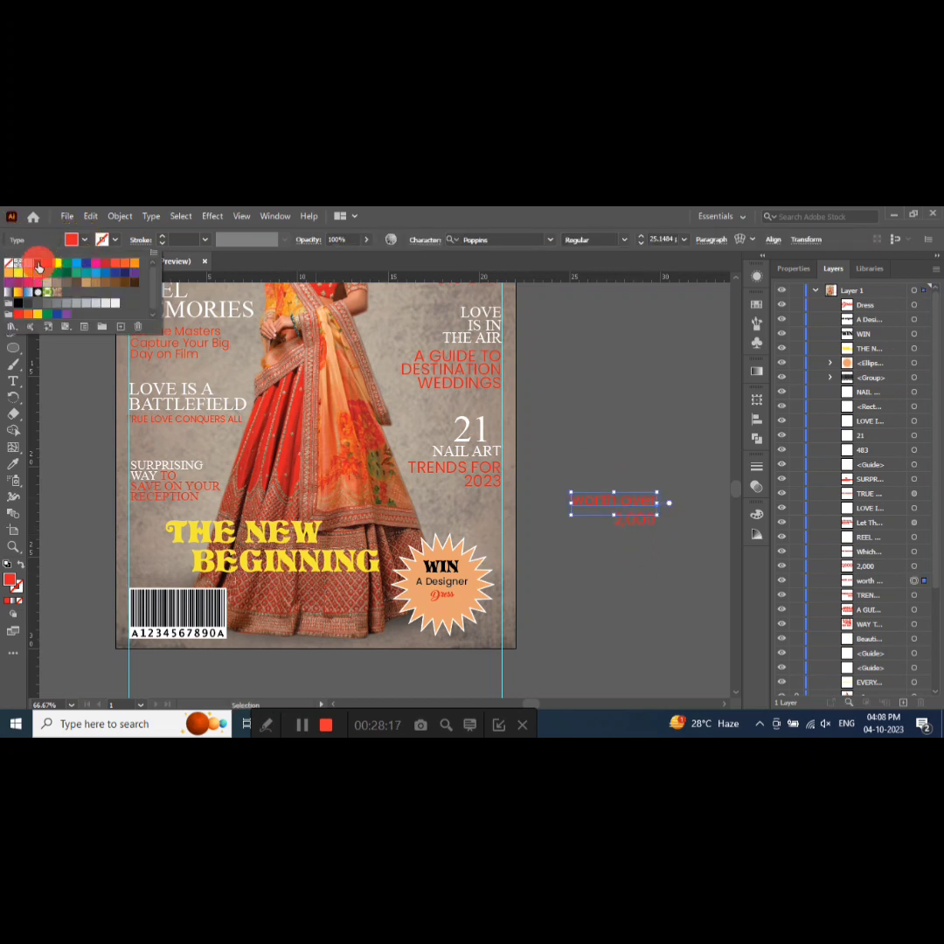
{"action": "left_click", "coordinate": [39, 265]}
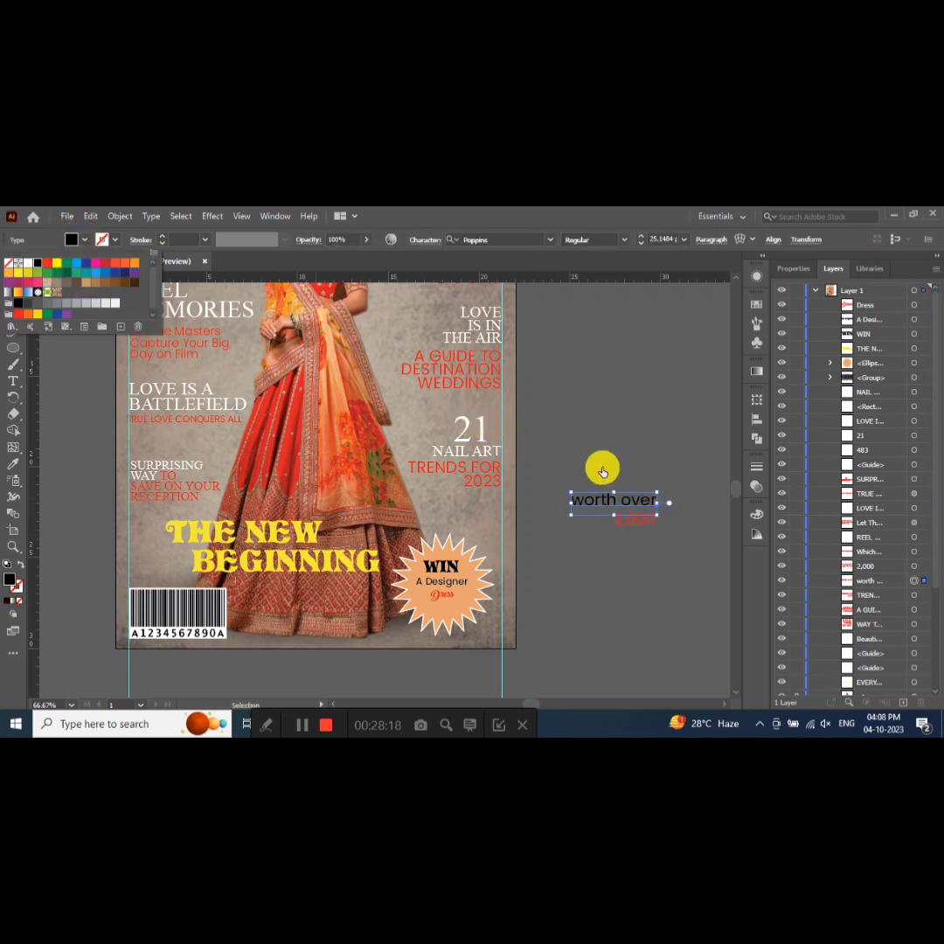
{"action": "left_click", "coordinate": [14, 466]}
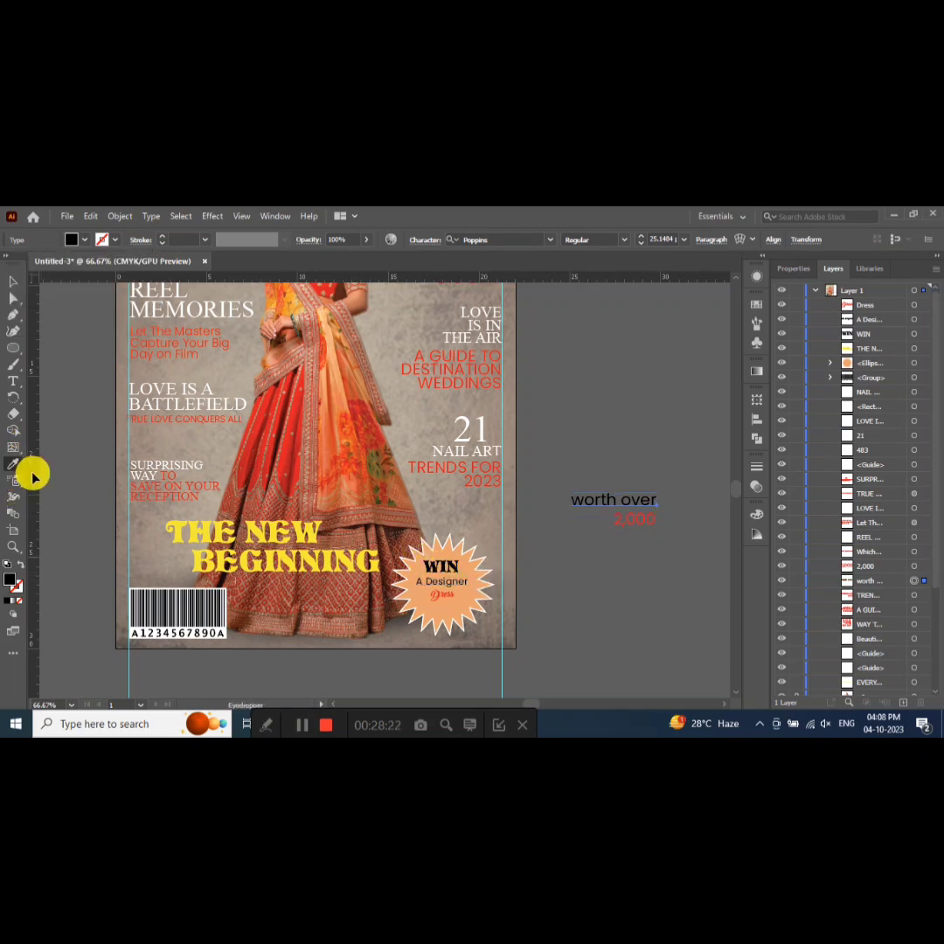
{"action": "left_click", "coordinate": [450, 582]}
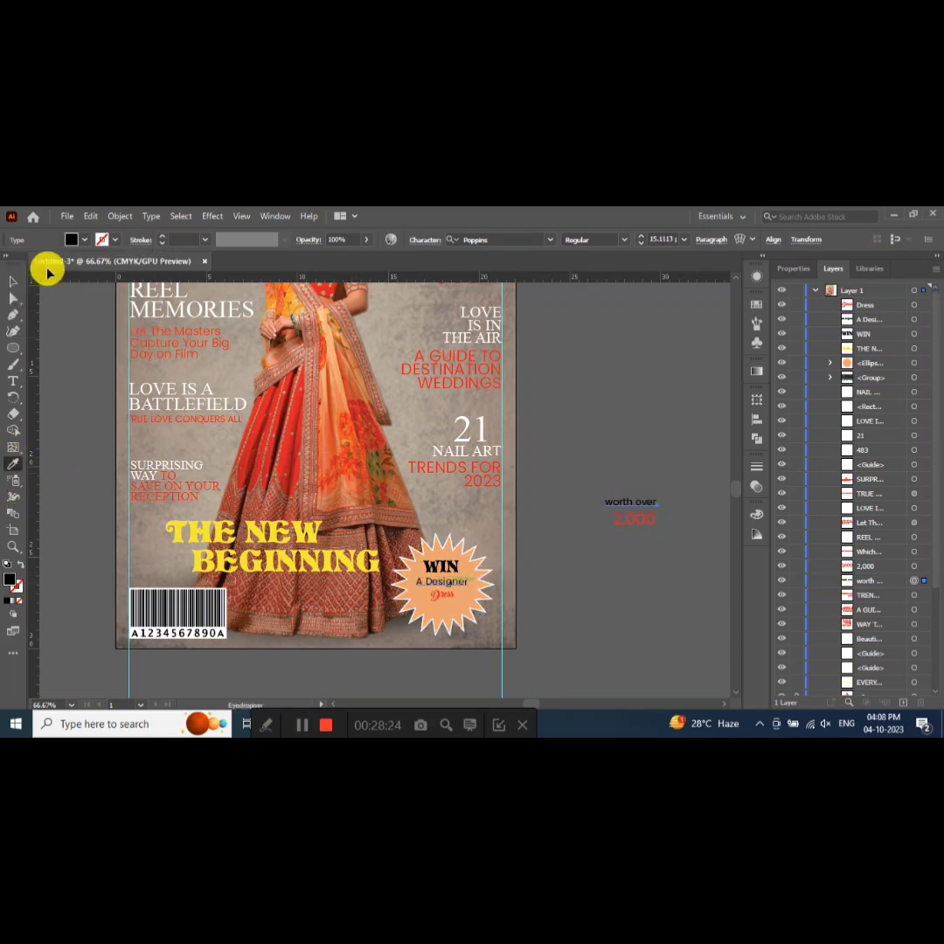
{"action": "left_click_drag", "start_coordinate": [633, 507], "coordinate": [443, 611]}
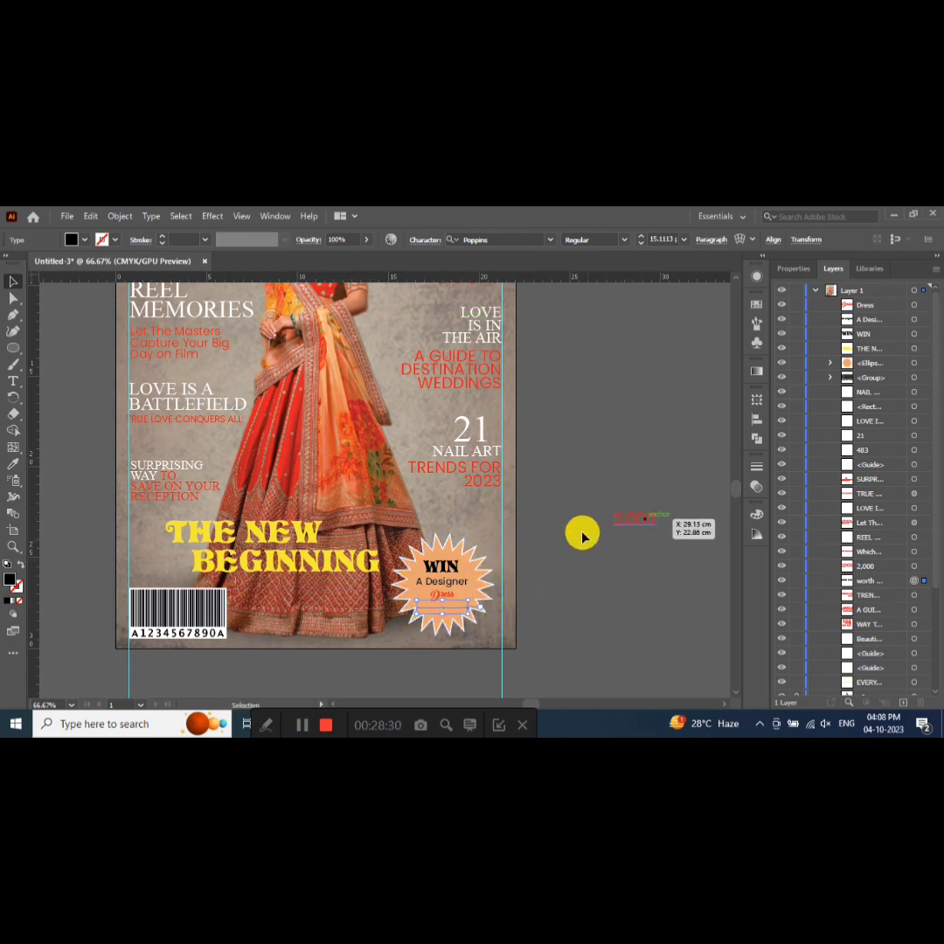
{"action": "key", "text": "ctrl+shift+bracketright"}
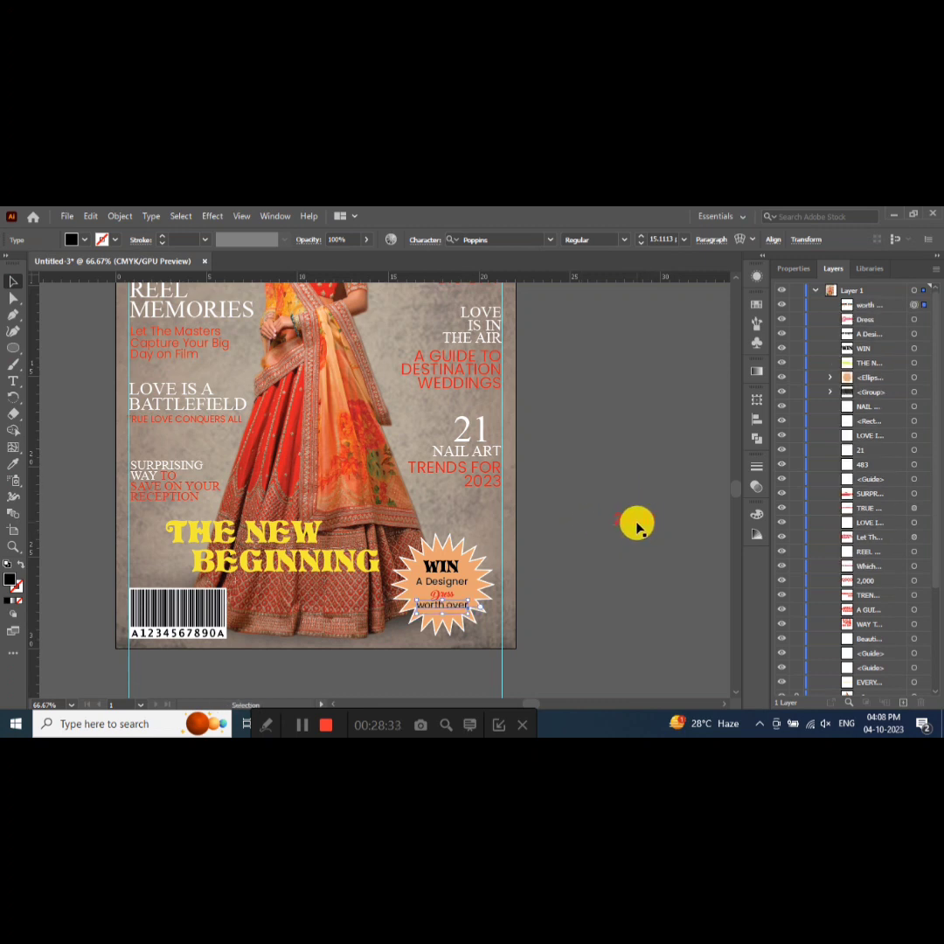
{"action": "left_click", "coordinate": [635, 523]}
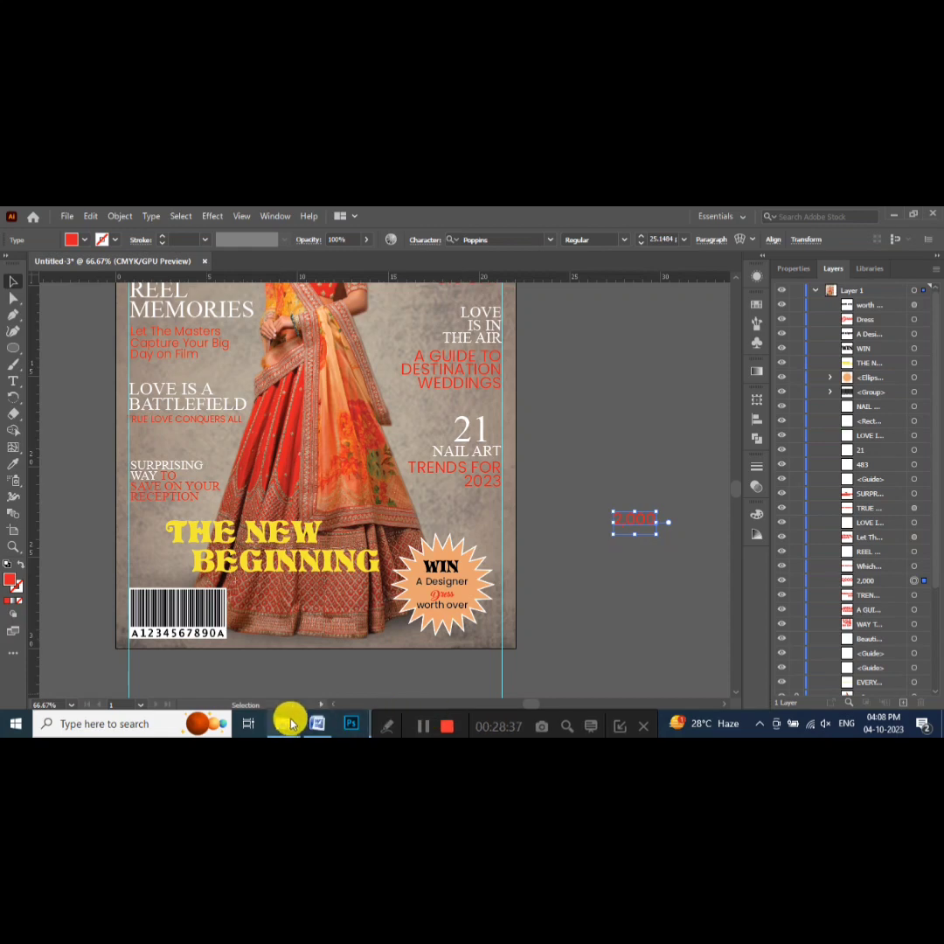
{"action": "left_click", "coordinate": [283, 724]}
- Place pngwing.com (5) from Downloads into the cover and move it down the page
{"action": "left_click", "coordinate": [283, 724]}
{"action": "left_click", "coordinate": [63, 217]}
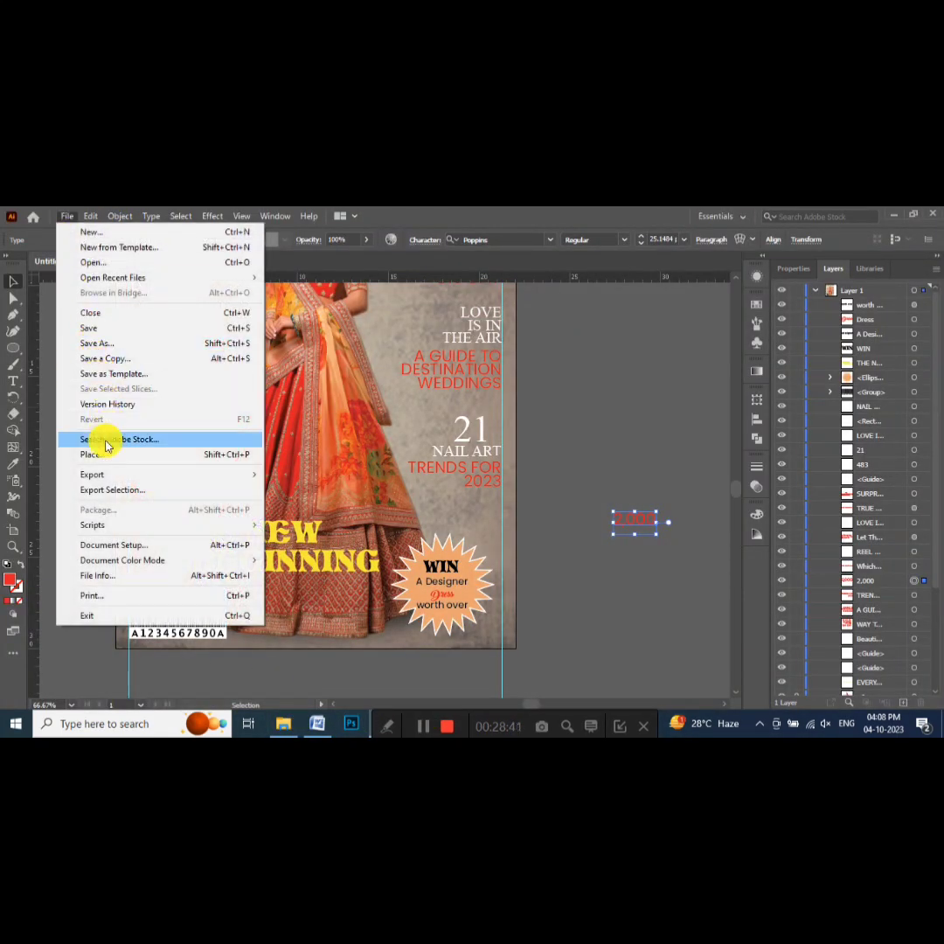
{"action": "left_click", "coordinate": [92, 454]}
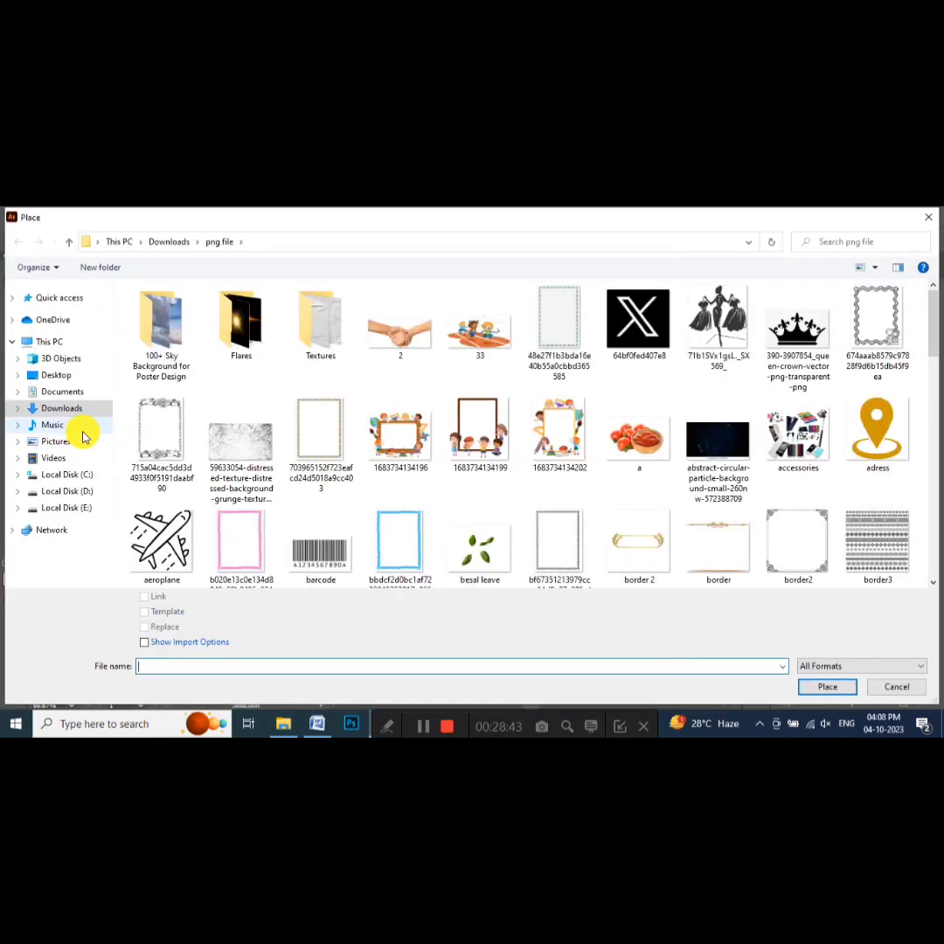
{"action": "left_click", "coordinate": [51, 408]}
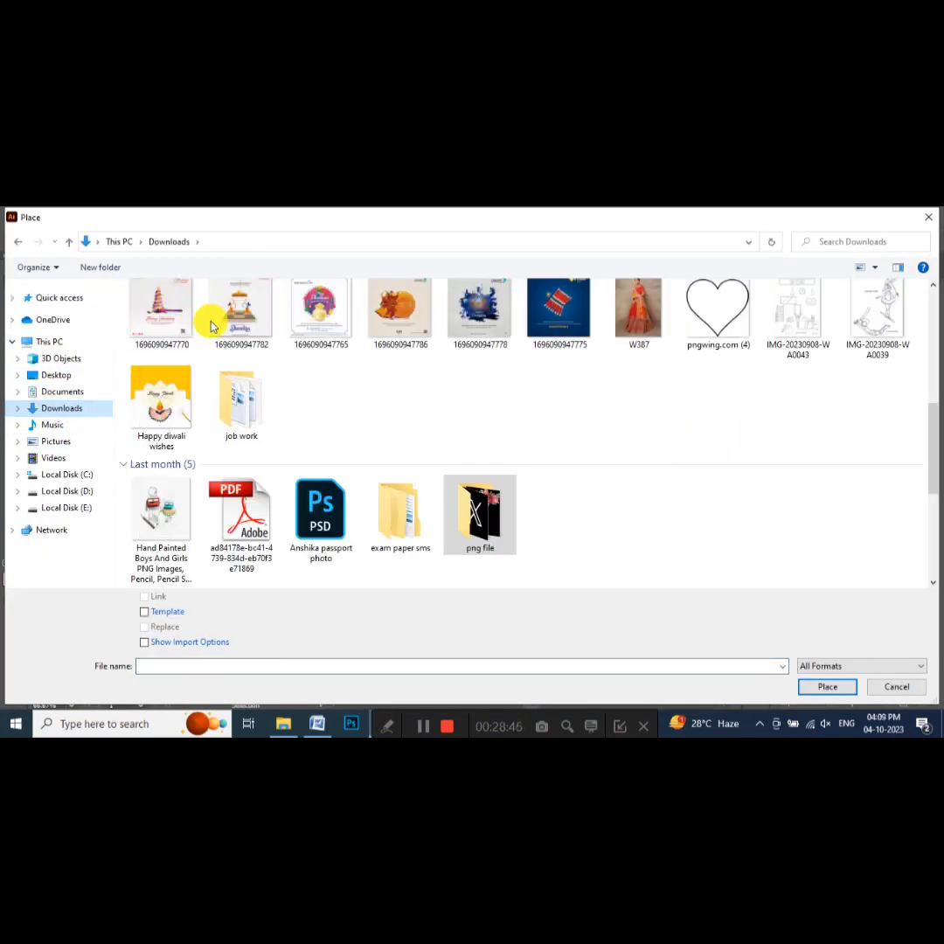
{"action": "left_click", "coordinate": [160, 337]}
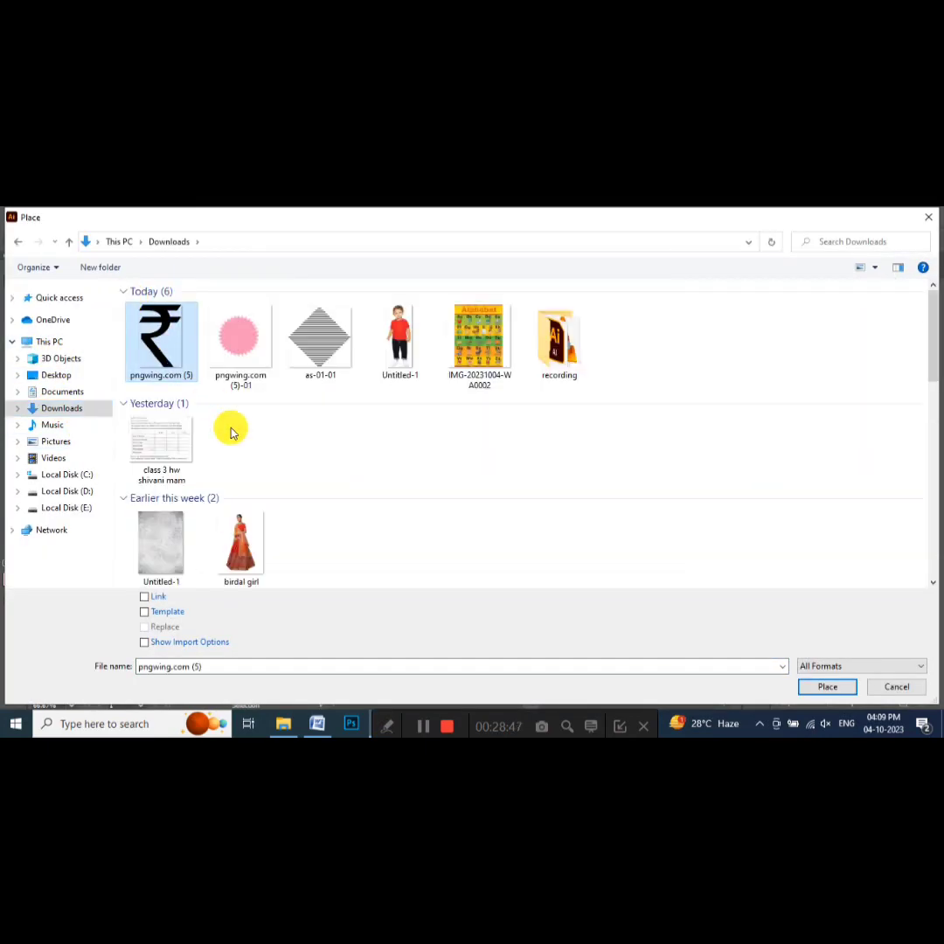
{"action": "left_click", "coordinate": [820, 687]}
{"action": "left_click", "coordinate": [543, 379]}
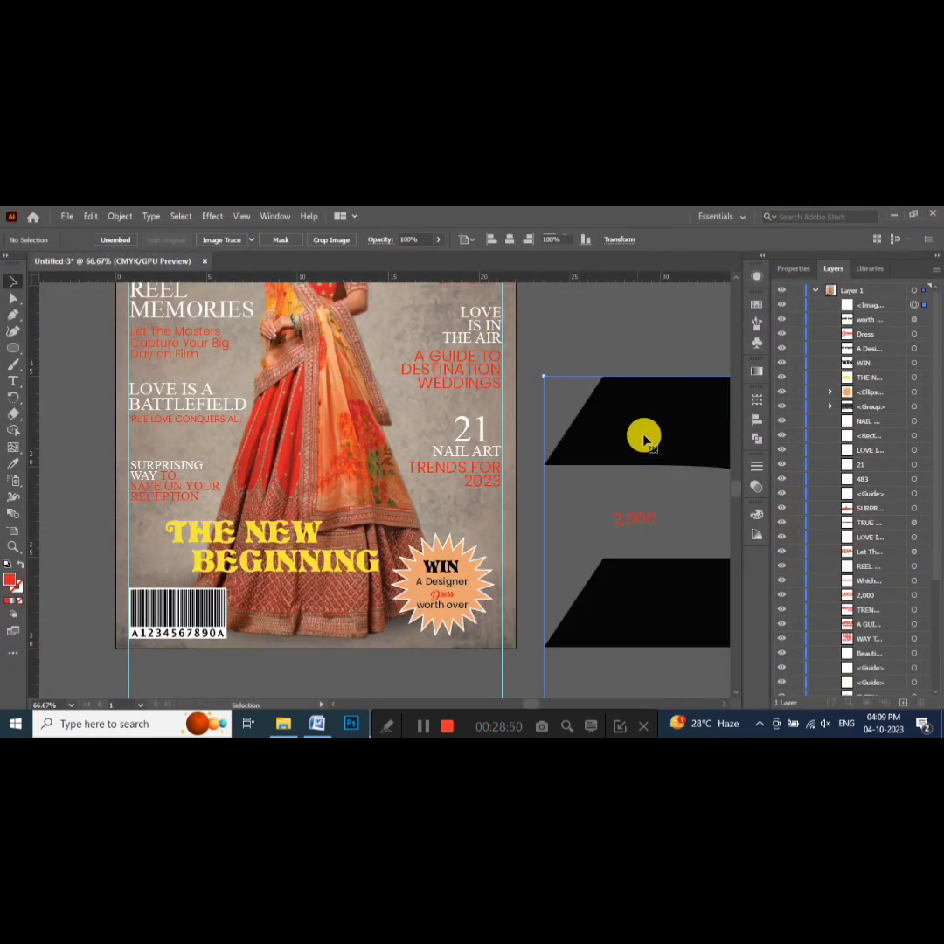
{"action": "left_click_drag", "start_coordinate": [646, 438], "coordinate": [390, 398]}
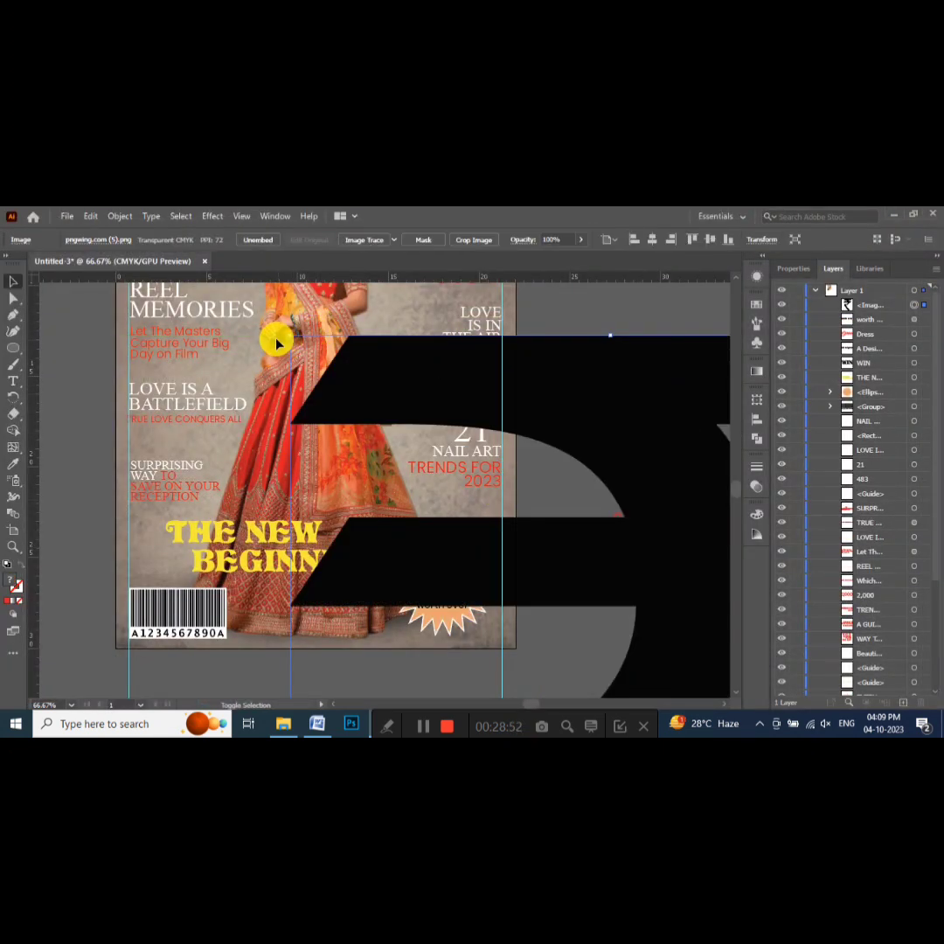
{"action": "left_click_drag", "start_coordinate": [294, 341], "coordinate": [551, 697]}
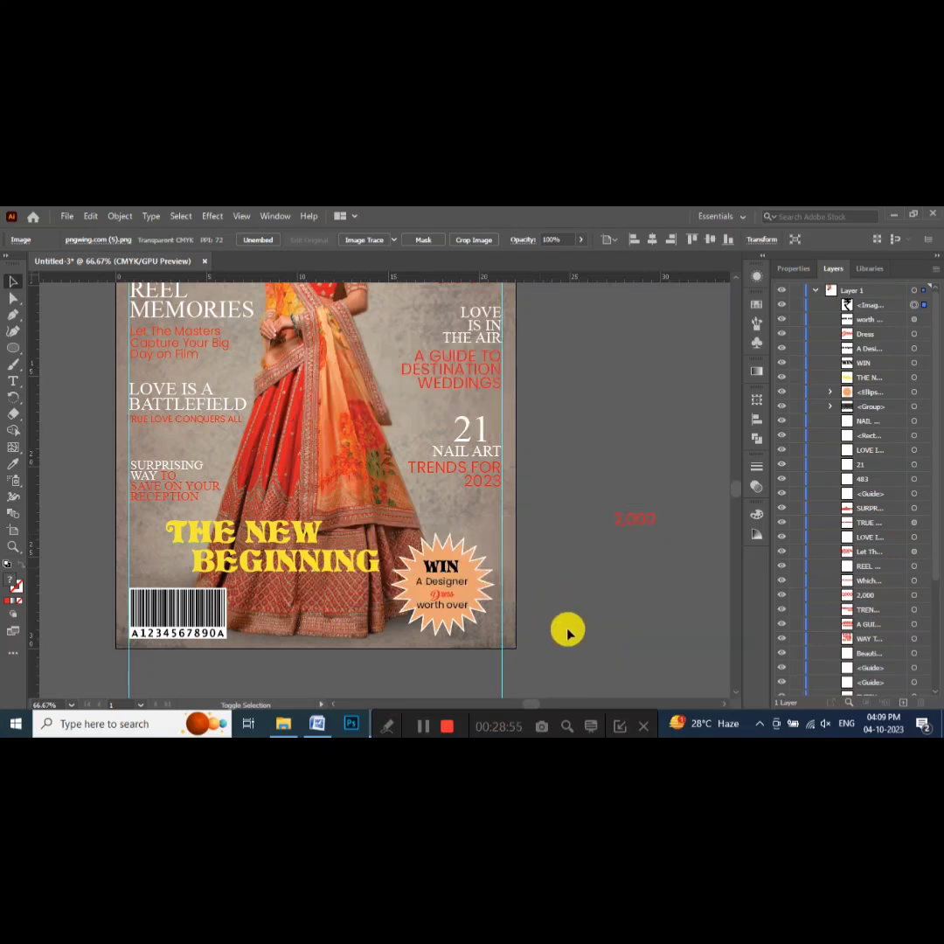
{"action": "scroll", "coordinate": [533, 555], "scroll_direction": "down", "scroll_amount": 3}
- Shrink the rupee image and move it and '2,000' onto the badge, with 2,000 in front
{"action": "mouse_move", "coordinate": [605, 575]}
{"action": "left_mouse_down"}
{"action": "mouse_move", "coordinate": [390, 487]}
{"action": "mouse_move", "coordinate": [332, 412]}
{"action": "mouse_move", "coordinate": [336, 402]}
{"action": "left_mouse_up"}
{"action": "key", "text": "ctrl+plus"}
{"action": "key", "text": "ctrl+plus"}
{"action": "key", "text": "ctrl+plus"}
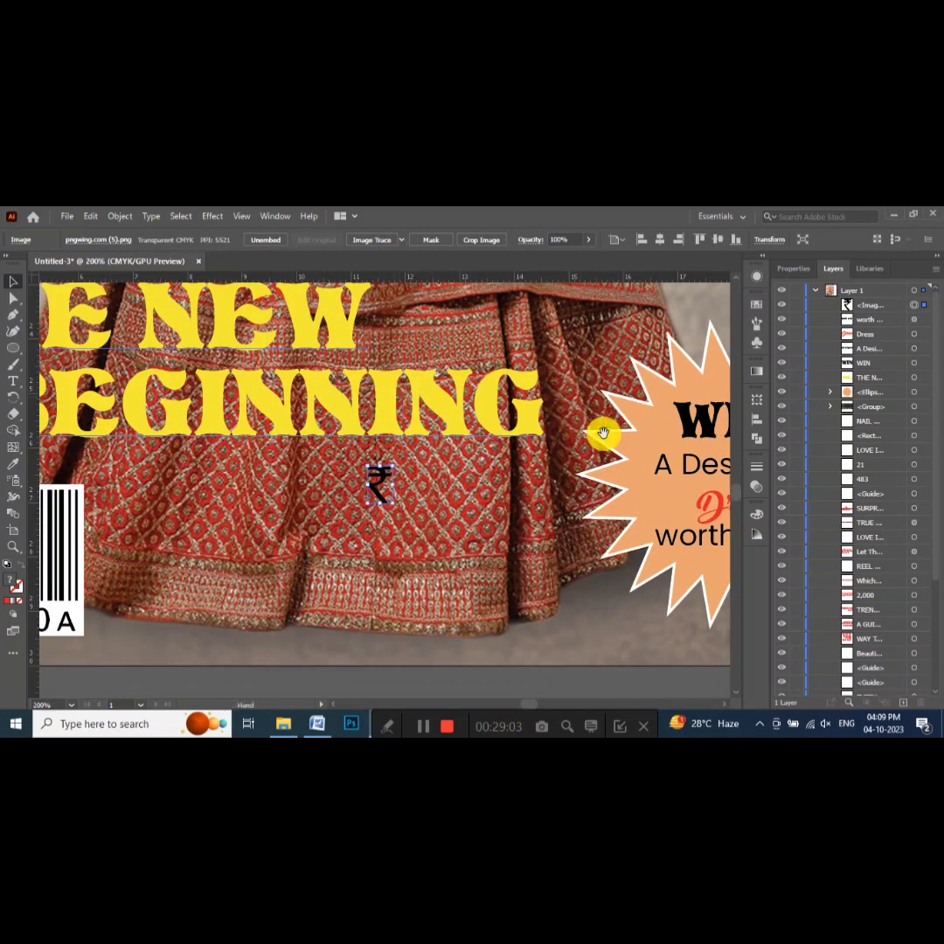
{"action": "left_click_drag", "start_coordinate": [600, 432], "coordinate": [289, 462]}
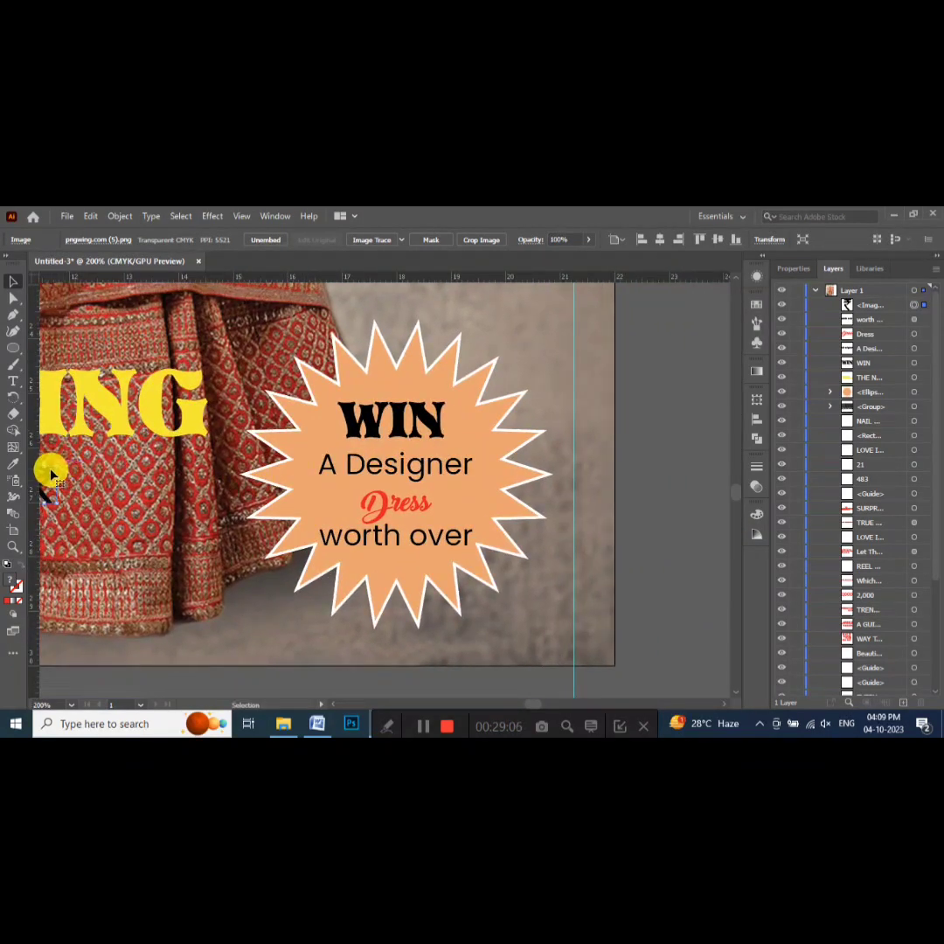
{"action": "left_click_drag", "start_coordinate": [50, 481], "coordinate": [354, 632]}
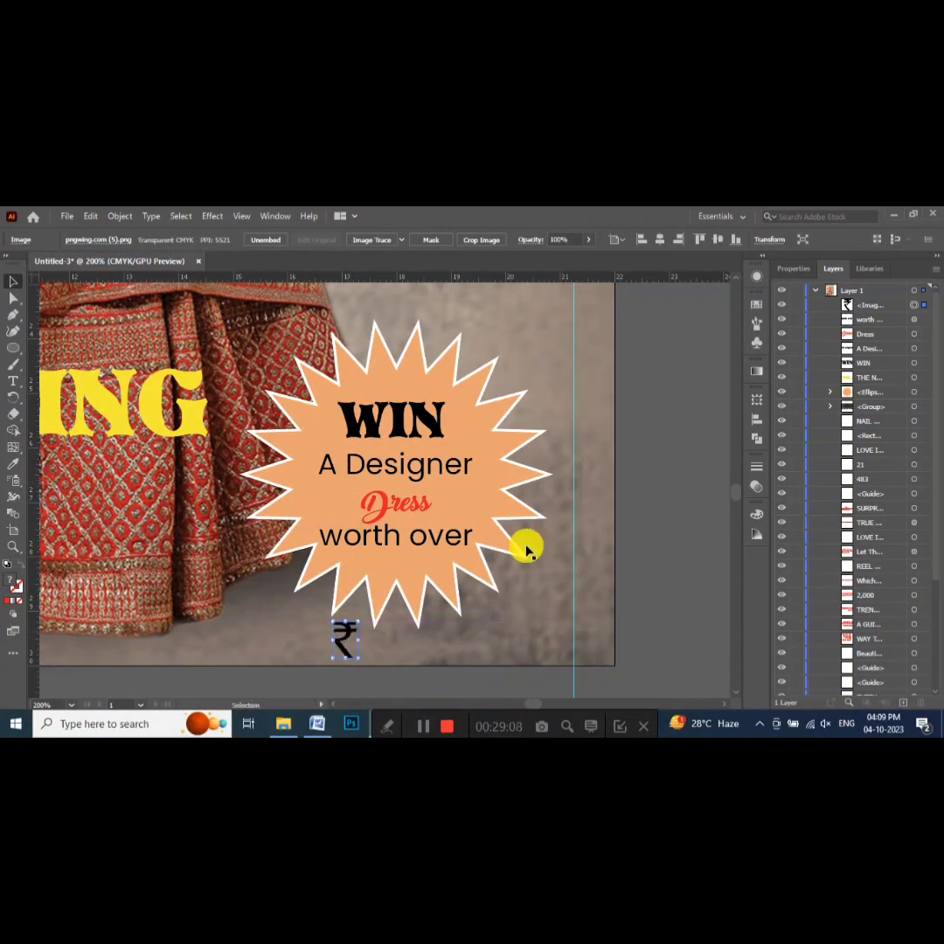
{"action": "left_click_drag", "start_coordinate": [495, 506], "coordinate": [362, 576]}
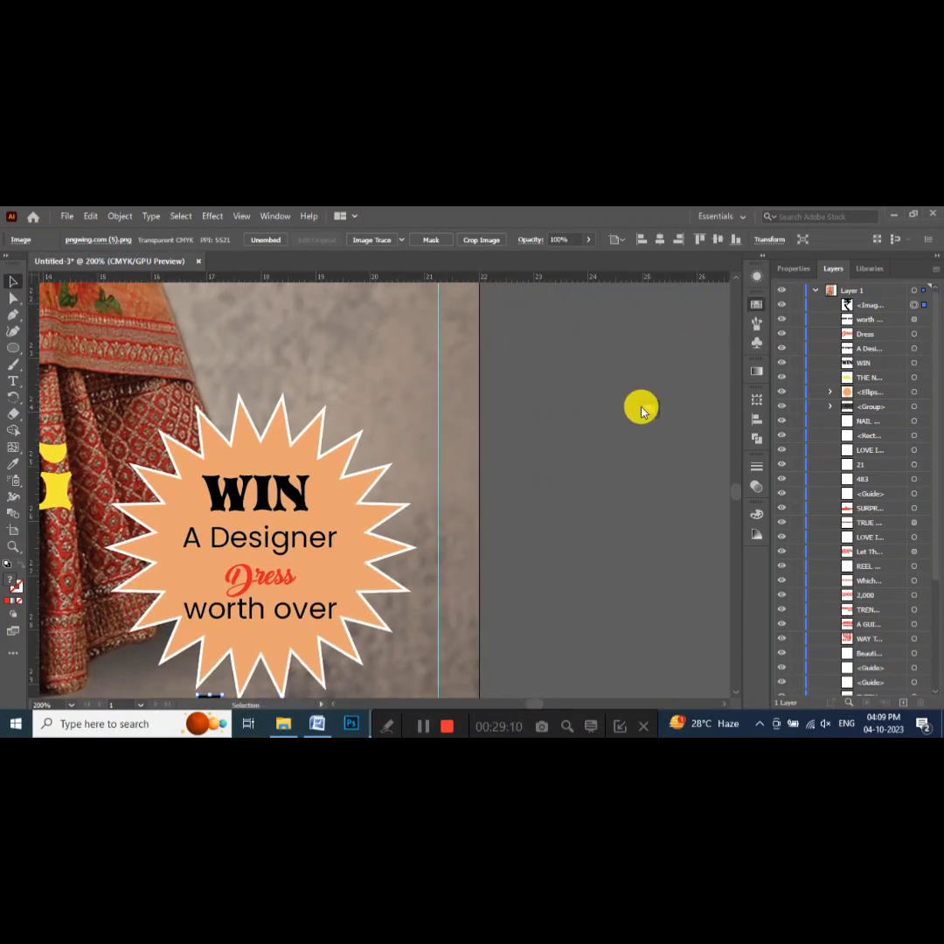
{"action": "left_click_drag", "start_coordinate": [651, 405], "coordinate": [716, 340]}
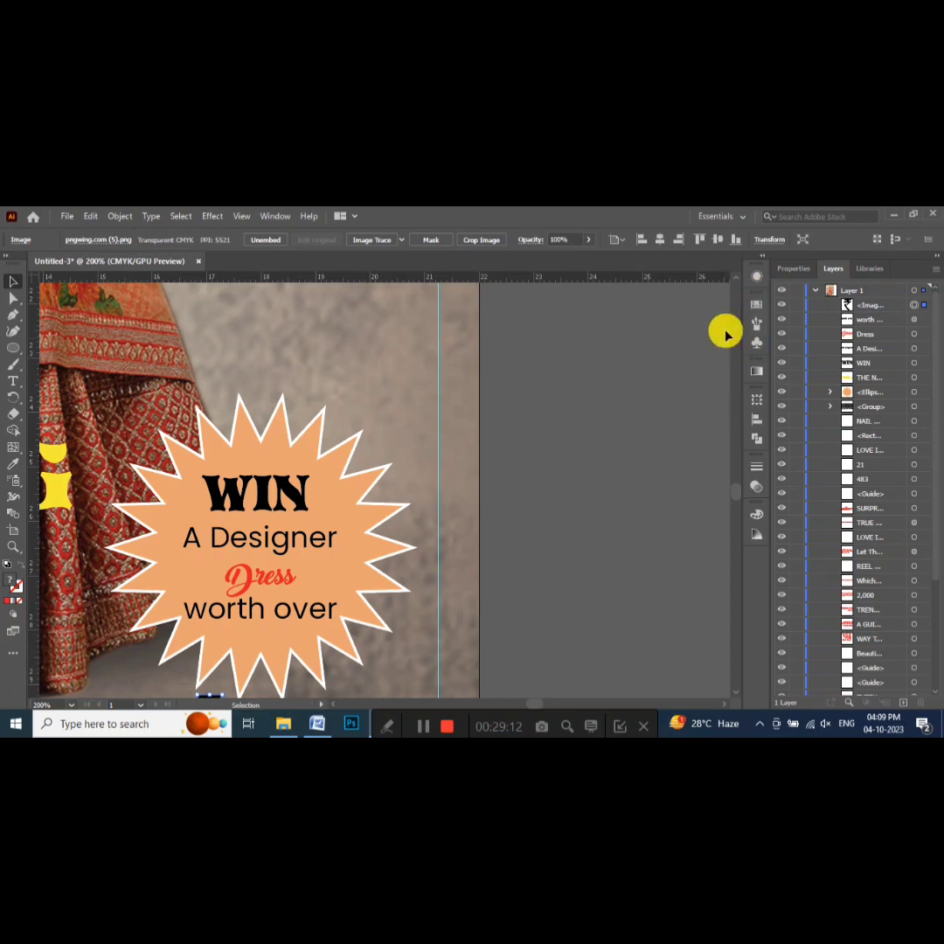
{"action": "left_click_drag", "start_coordinate": [699, 332], "coordinate": [611, 425]}
{"action": "left_click_drag", "start_coordinate": [688, 463], "coordinate": [211, 656]}
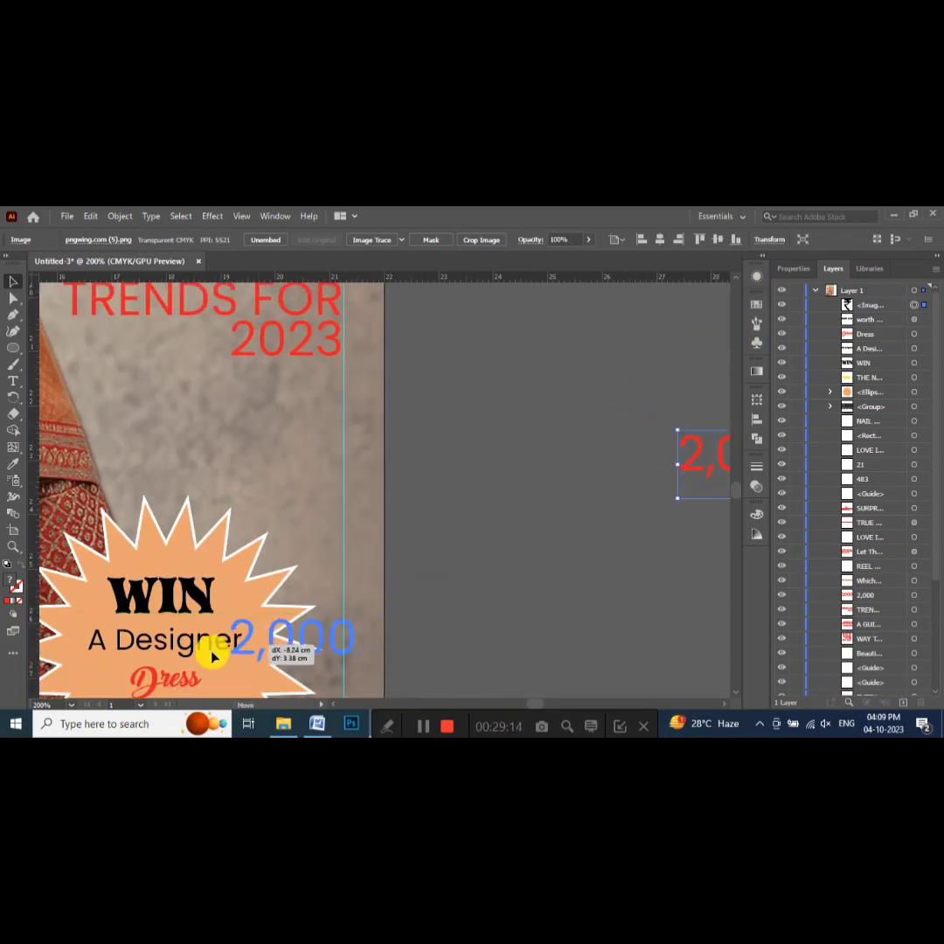
{"action": "left_click_drag", "start_coordinate": [426, 571], "coordinate": [618, 337]}
{"action": "key", "text": "ctrl+shift+bracketright"}
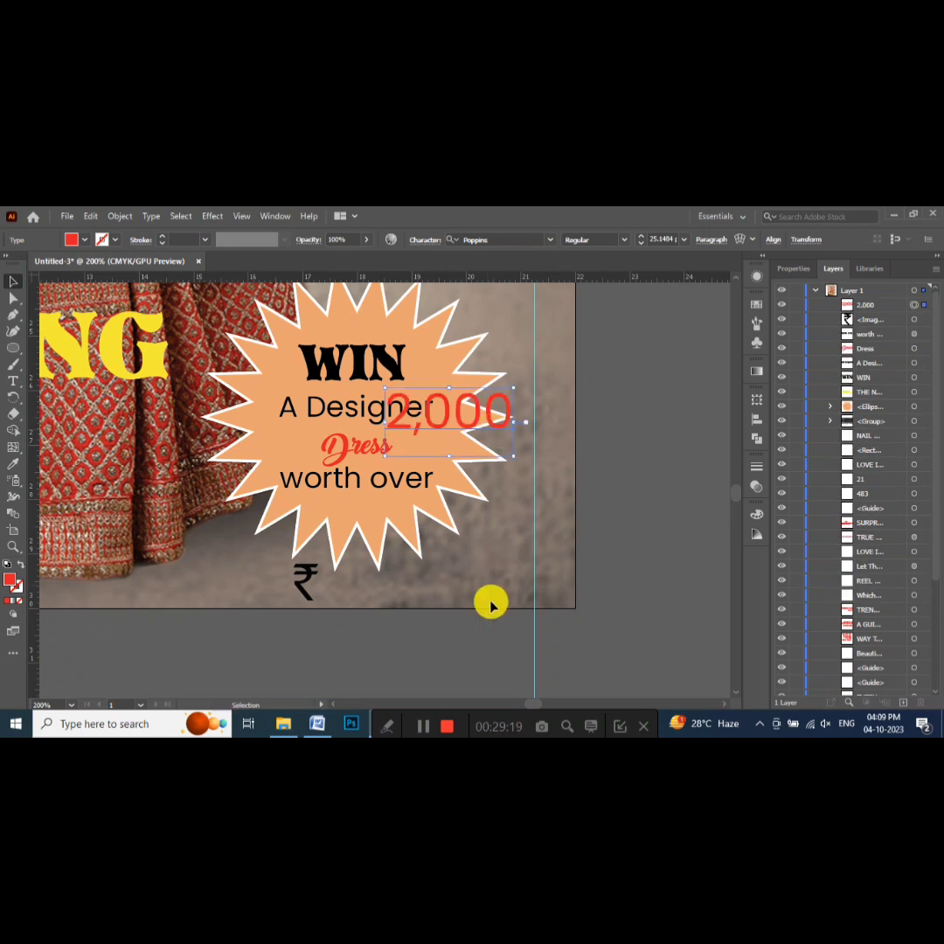
- Restack WIN, A Designer, Dress and worth over, with 2,000 beside a resized ₹
{"action": "left_click_drag", "start_coordinate": [359, 362], "coordinate": [369, 357]}
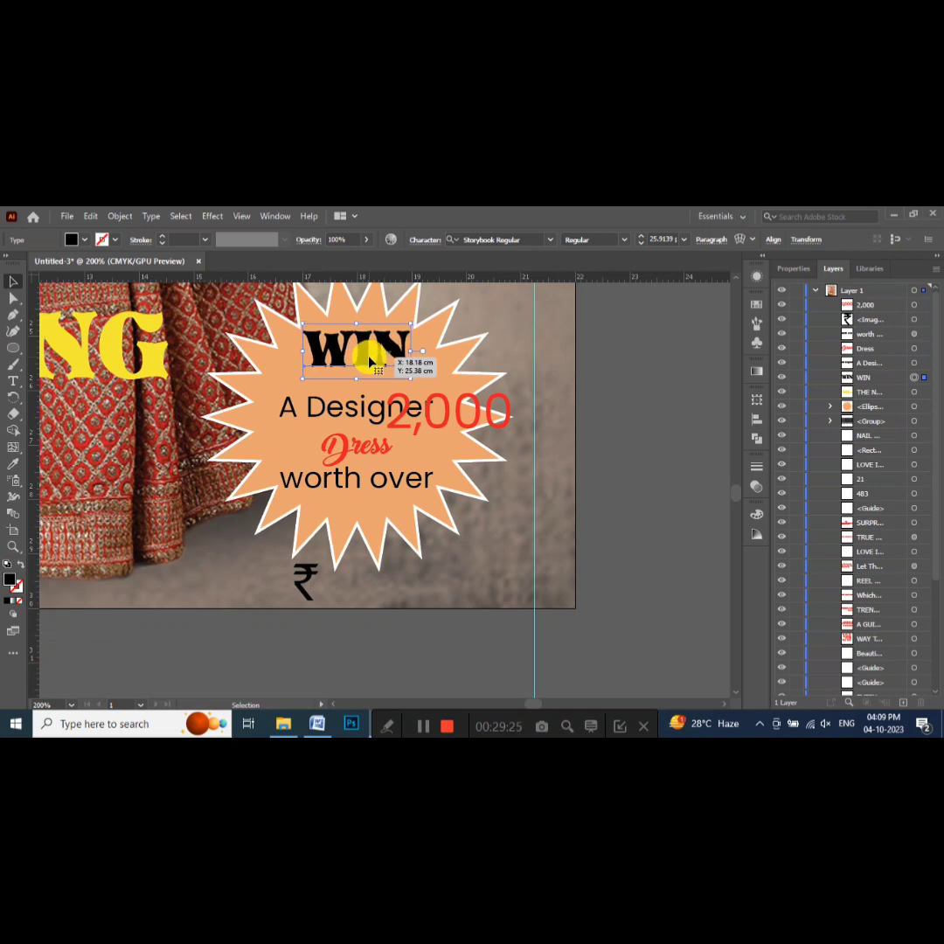
{"action": "mouse_move", "coordinate": [374, 405]}
{"action": "left_mouse_down"}
{"action": "mouse_move", "coordinate": [361, 401]}
{"action": "mouse_move", "coordinate": [361, 414]}
{"action": "left_mouse_up"}
{"action": "left_click_drag", "start_coordinate": [363, 473], "coordinate": [366, 447]}
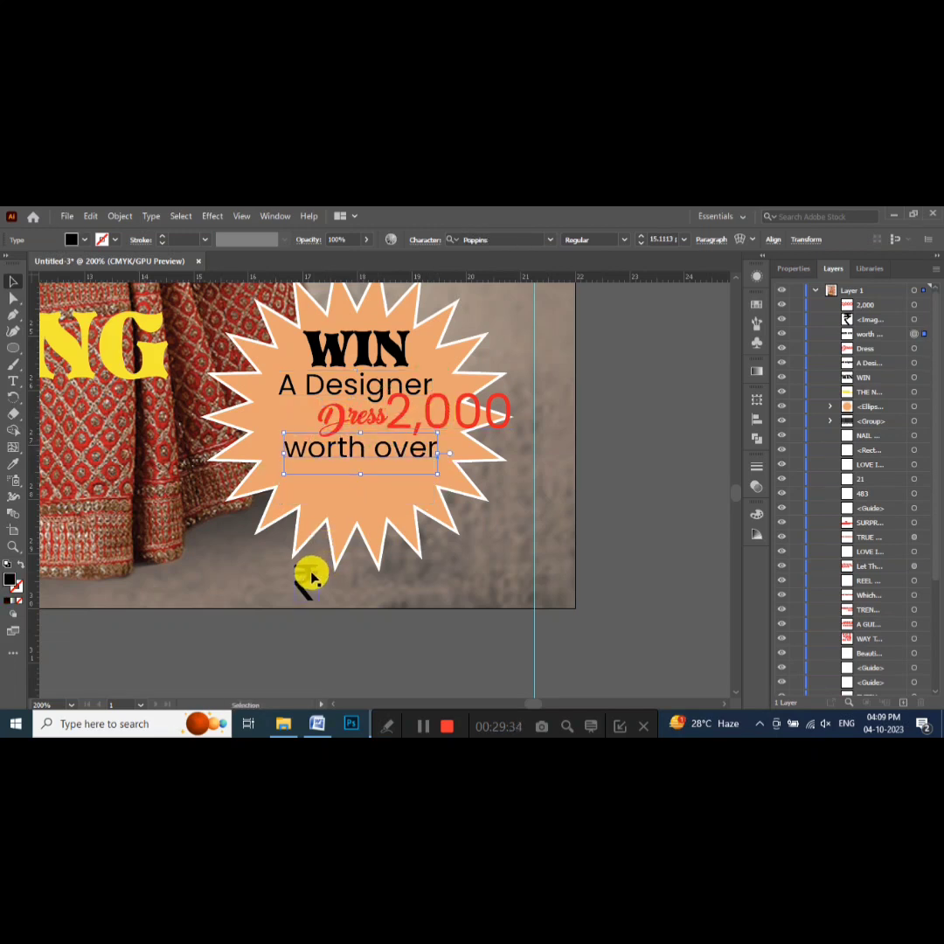
{"action": "left_click_drag", "start_coordinate": [310, 568], "coordinate": [308, 483]}
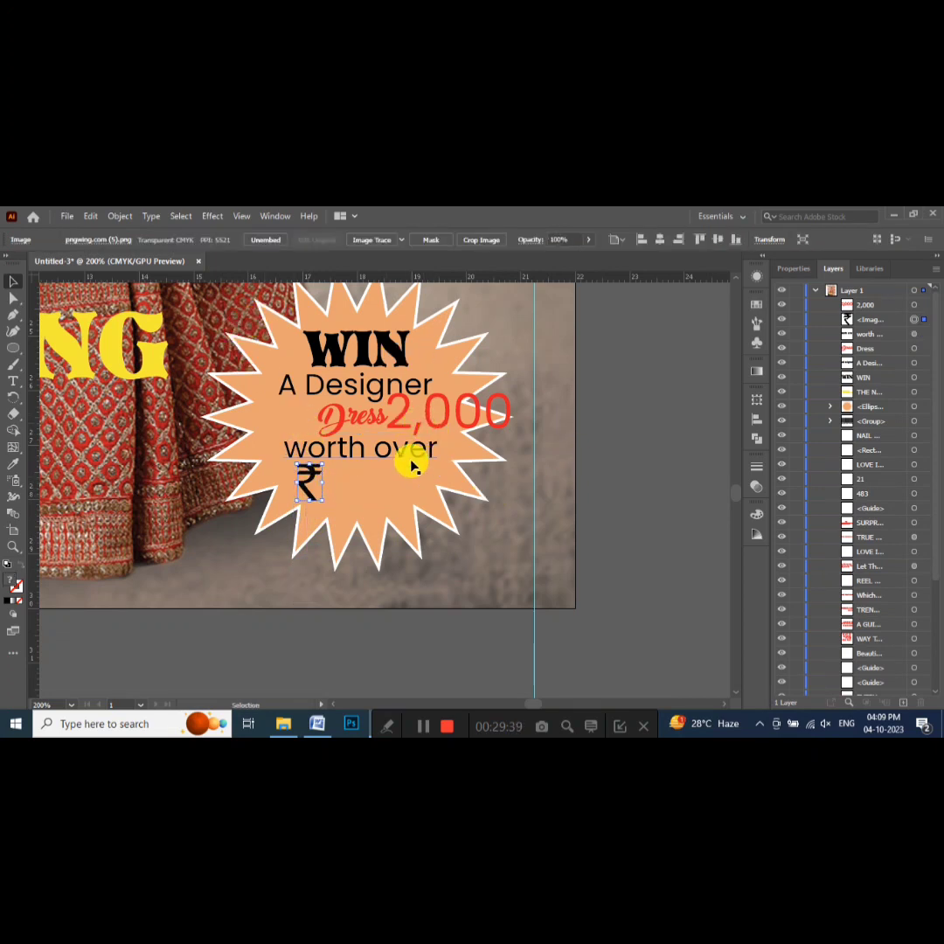
{"action": "mouse_move", "coordinate": [444, 428]}
{"action": "left_mouse_down"}
{"action": "mouse_move", "coordinate": [392, 503]}
{"action": "mouse_move", "coordinate": [405, 505]}
{"action": "mouse_move", "coordinate": [391, 492]}
{"action": "left_mouse_up"}
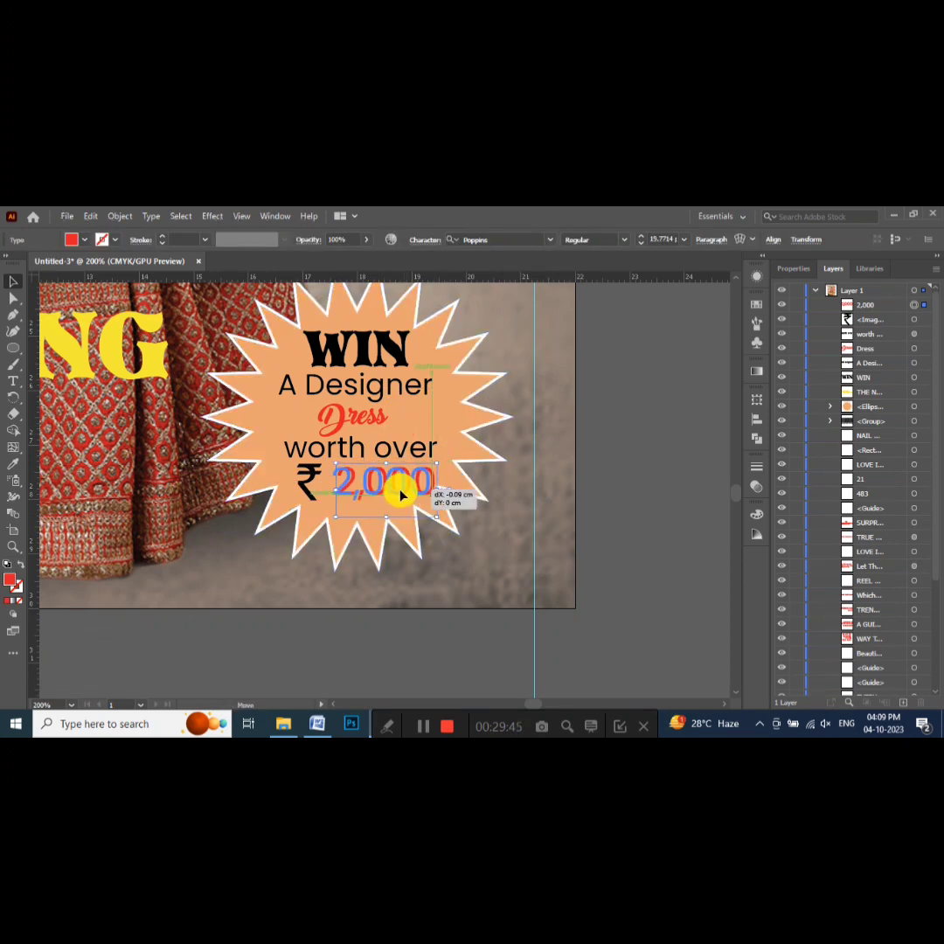
{"action": "left_click", "coordinate": [315, 493]}
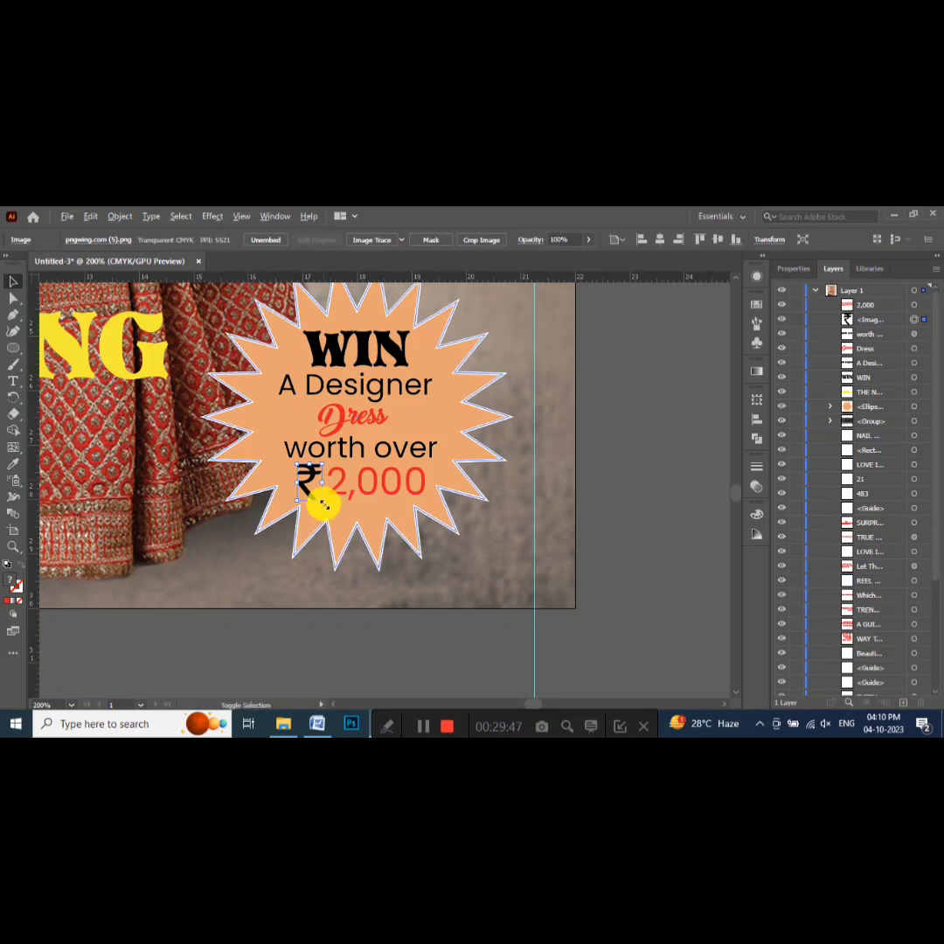
{"action": "left_click_drag", "start_coordinate": [318, 501], "coordinate": [319, 498]}
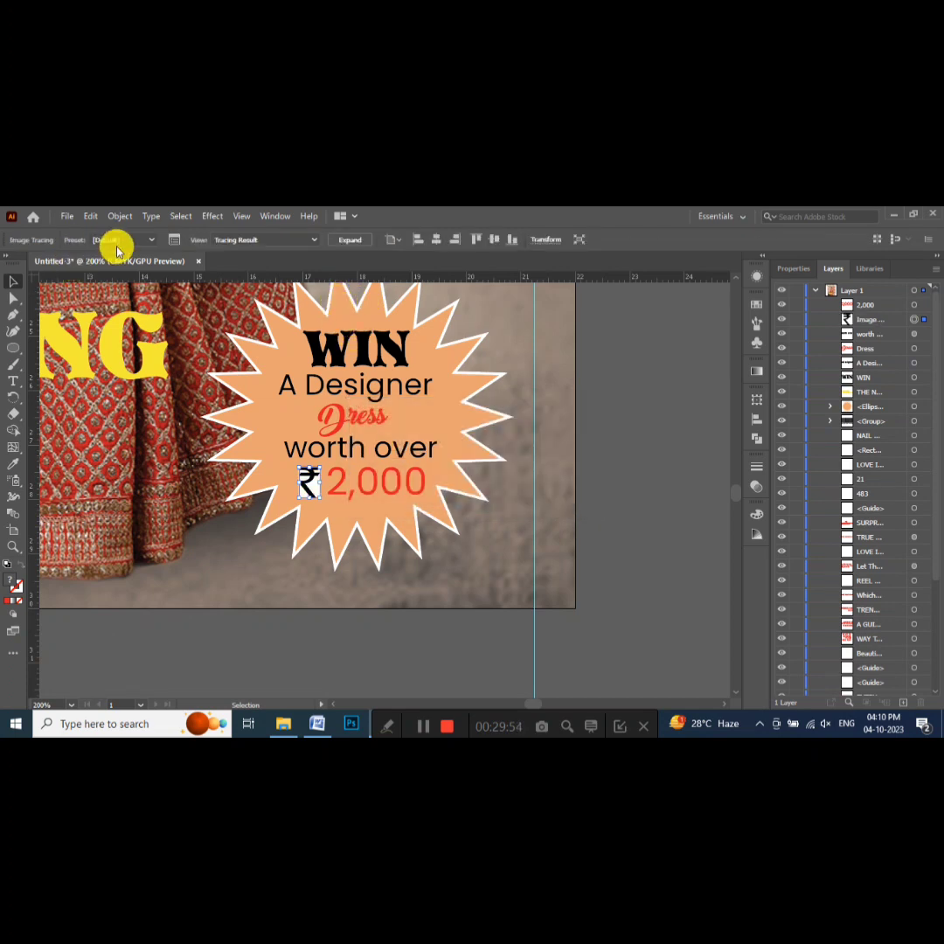
- Image Trace the ₹ with Ignore White, expand it, and colour it red from 'Dress'
{"action": "left_click", "coordinate": [172, 240]}
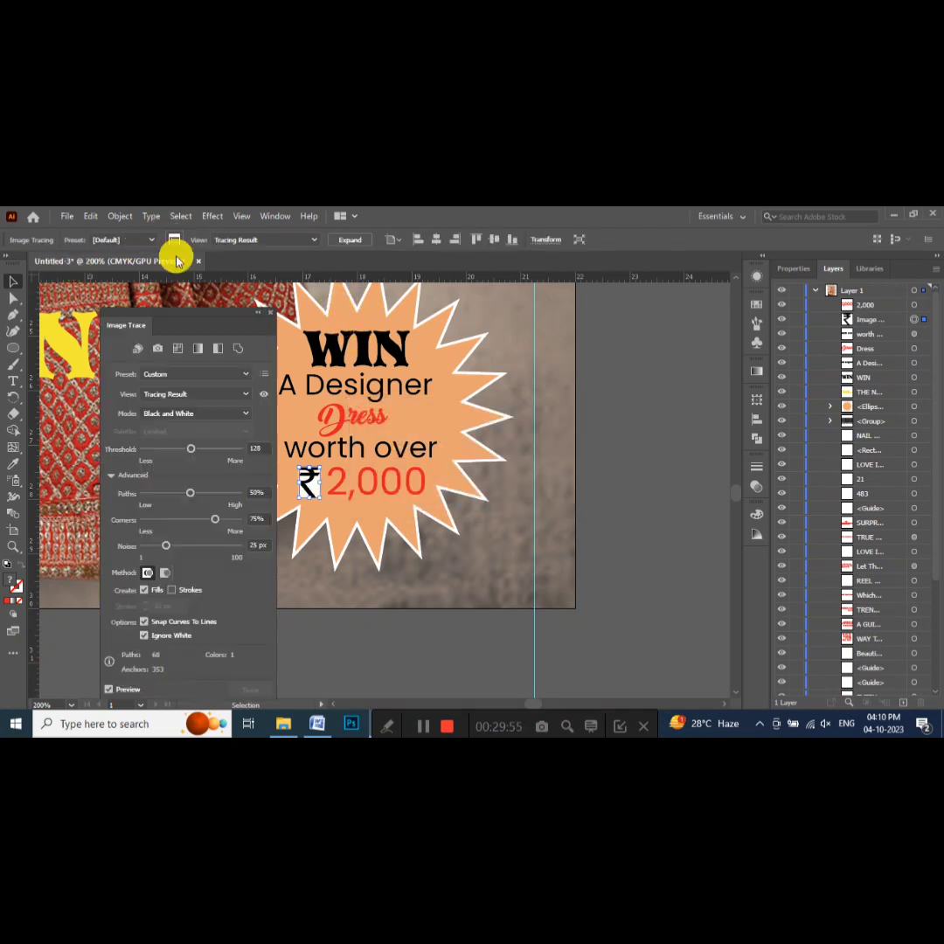
{"action": "left_click", "coordinate": [144, 635]}
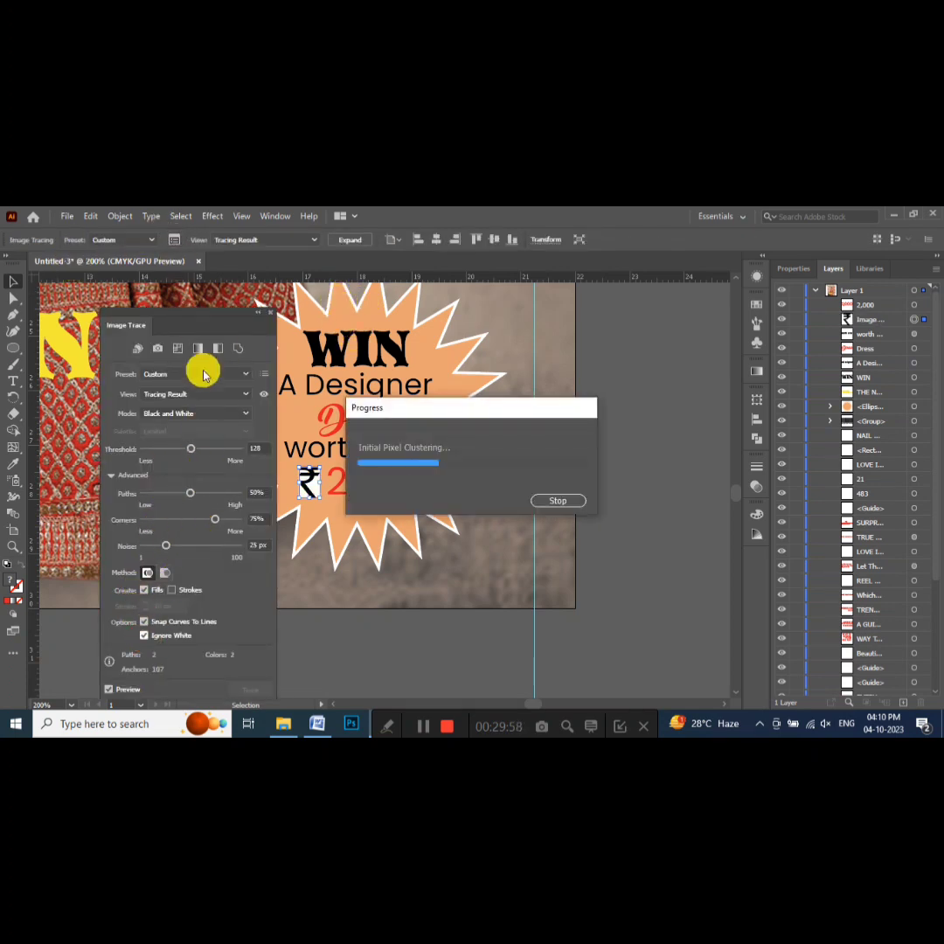
{"action": "left_click", "coordinate": [270, 312]}
{"action": "left_click", "coordinate": [340, 243]}
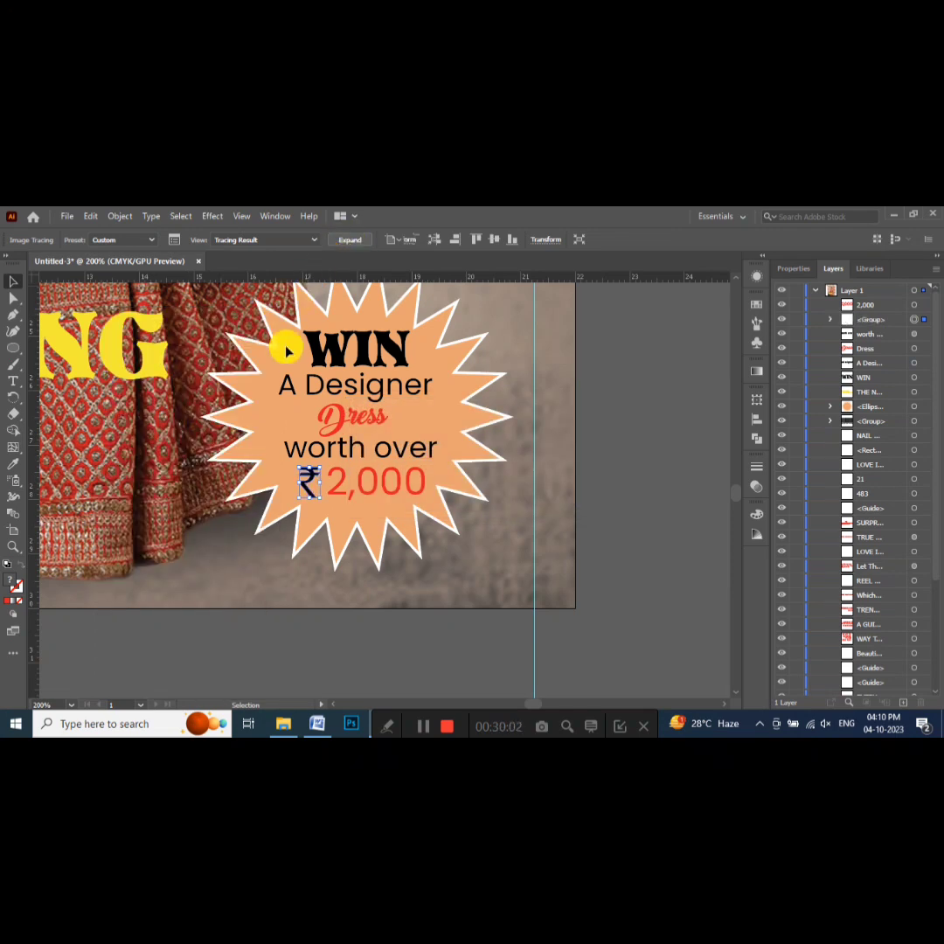
{"action": "left_click", "coordinate": [15, 465]}
{"action": "left_click", "coordinate": [335, 419]}
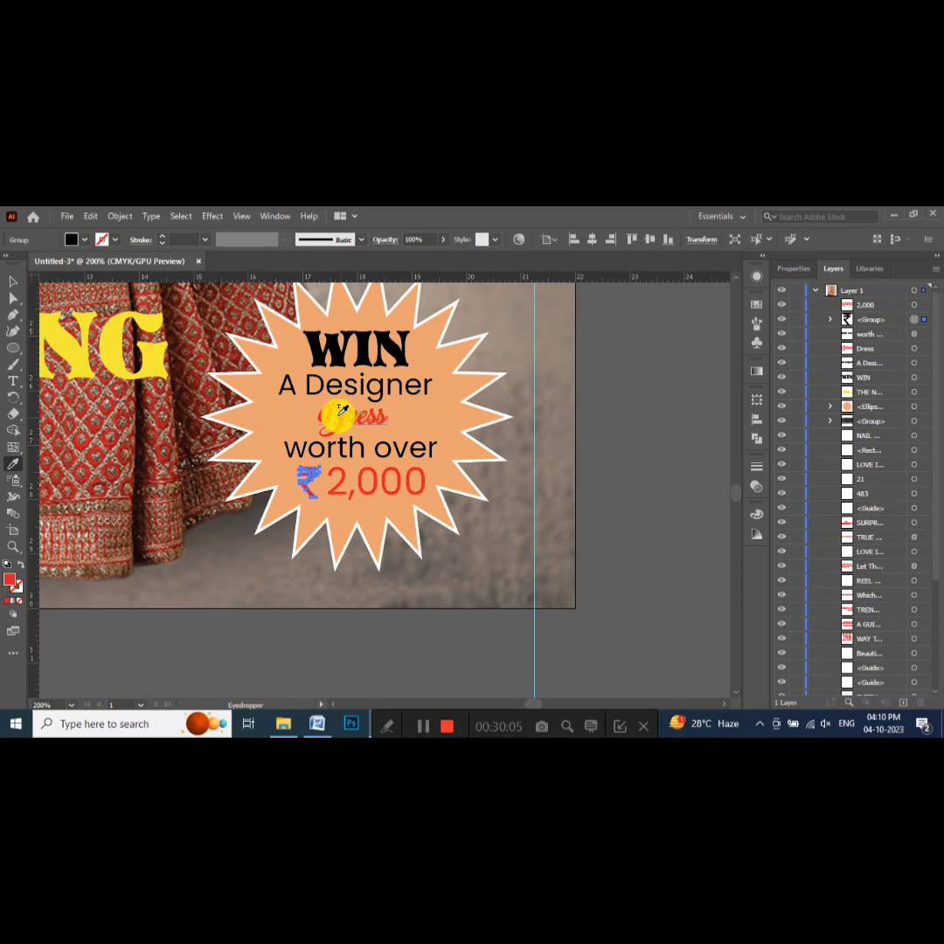
{"action": "left_click", "coordinate": [14, 281]}
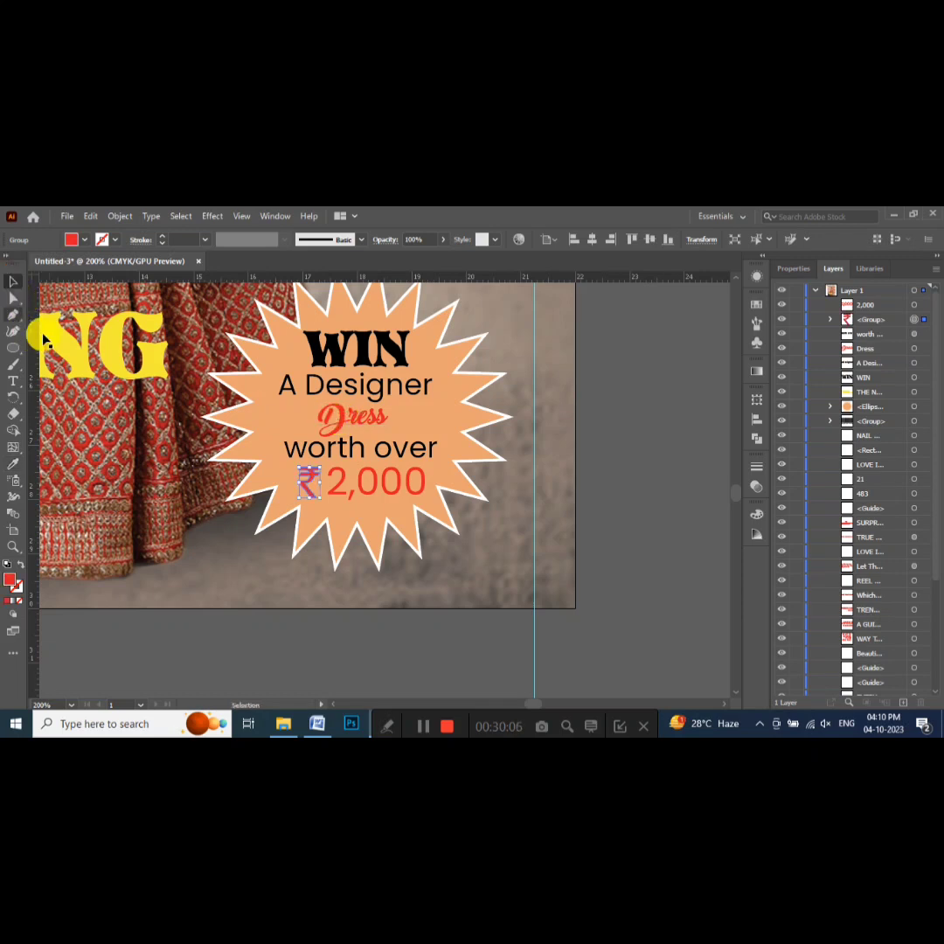
{"action": "left_click", "coordinate": [557, 539]}
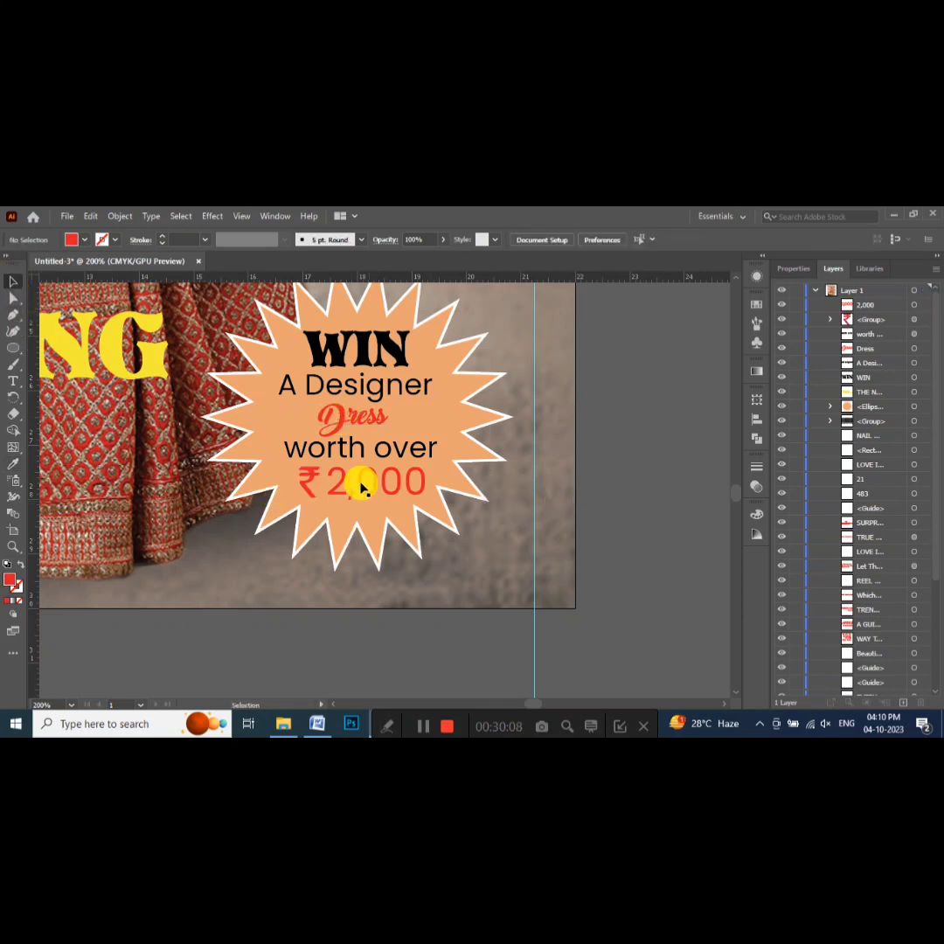
- Select the badge text lines and ₹, try horizontal centring, then undo it
{"action": "left_click", "coordinate": [426, 521]}
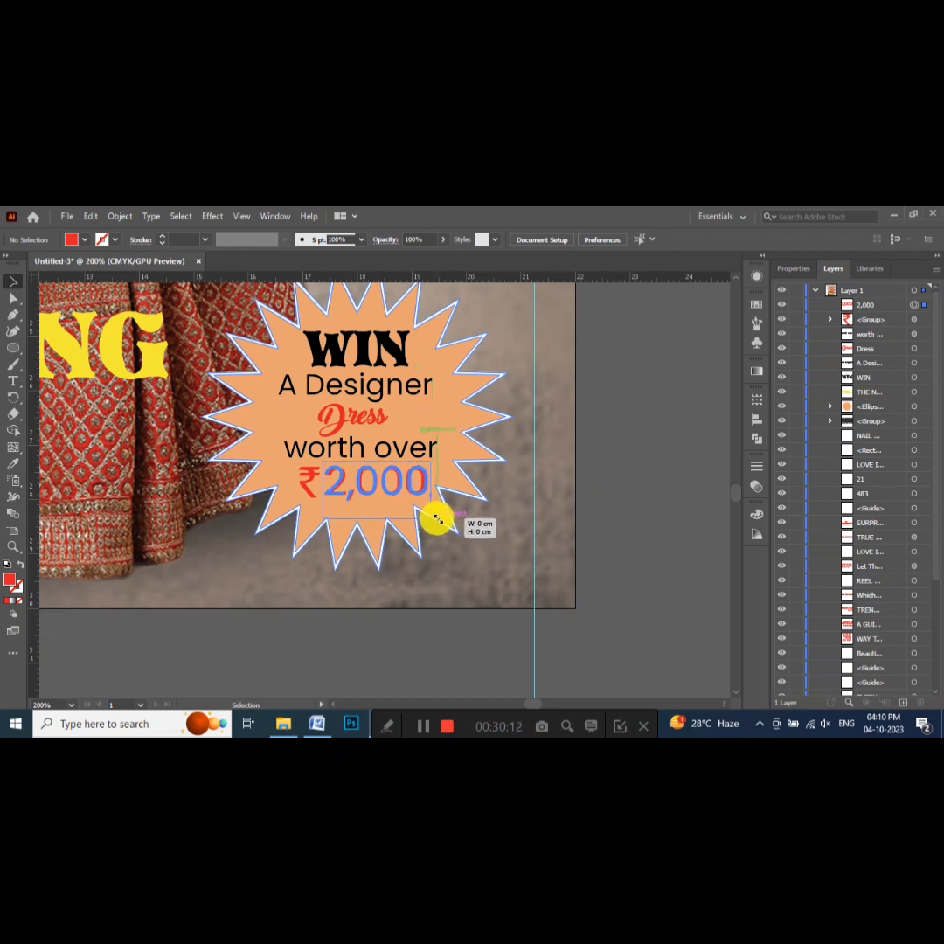
{"action": "left_click", "coordinate": [435, 519]}
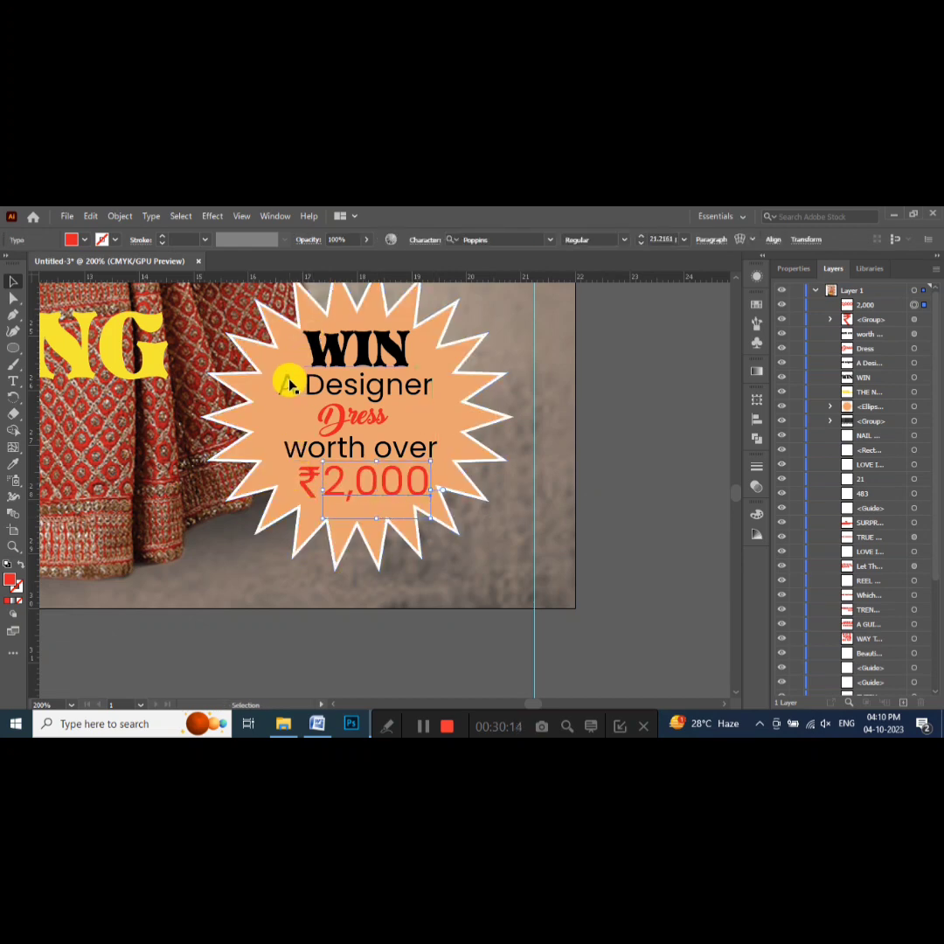
{"action": "left_click", "coordinate": [456, 396]}
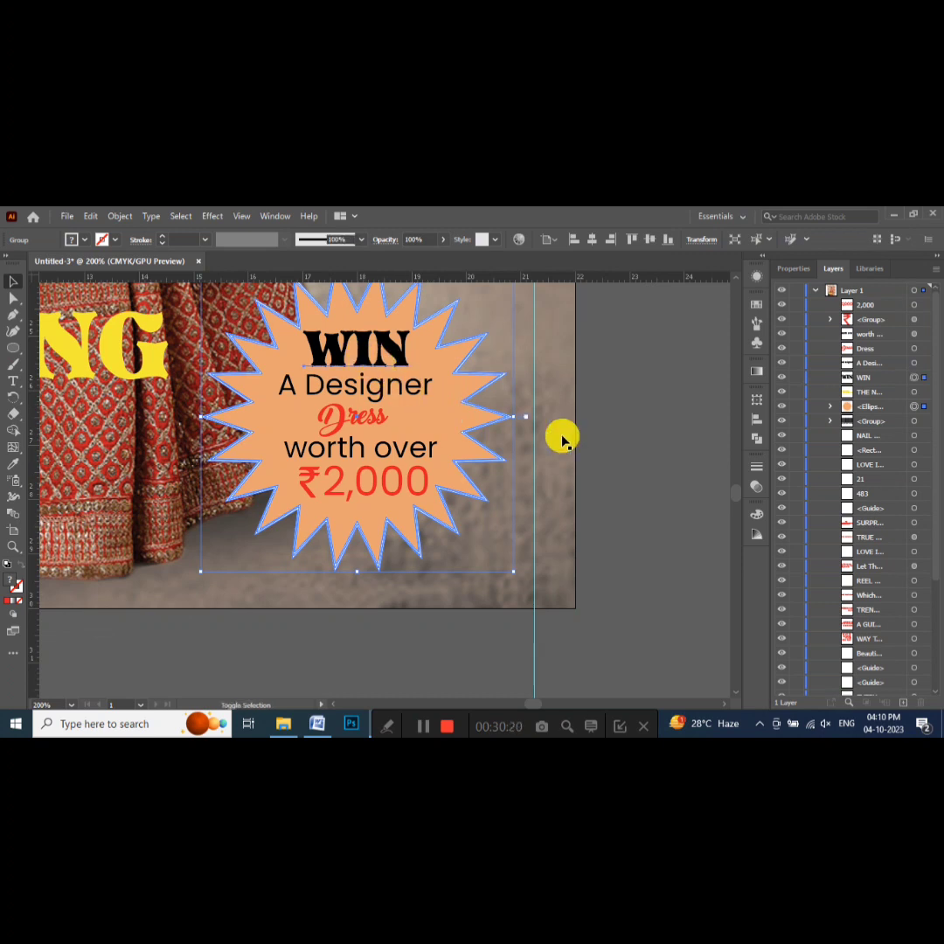
{"action": "left_click", "coordinate": [310, 348], "text": "shift"}
{"action": "key", "text": "ctrl+shift+a"}
{"action": "left_click", "coordinate": [337, 354], "text": "shift"}
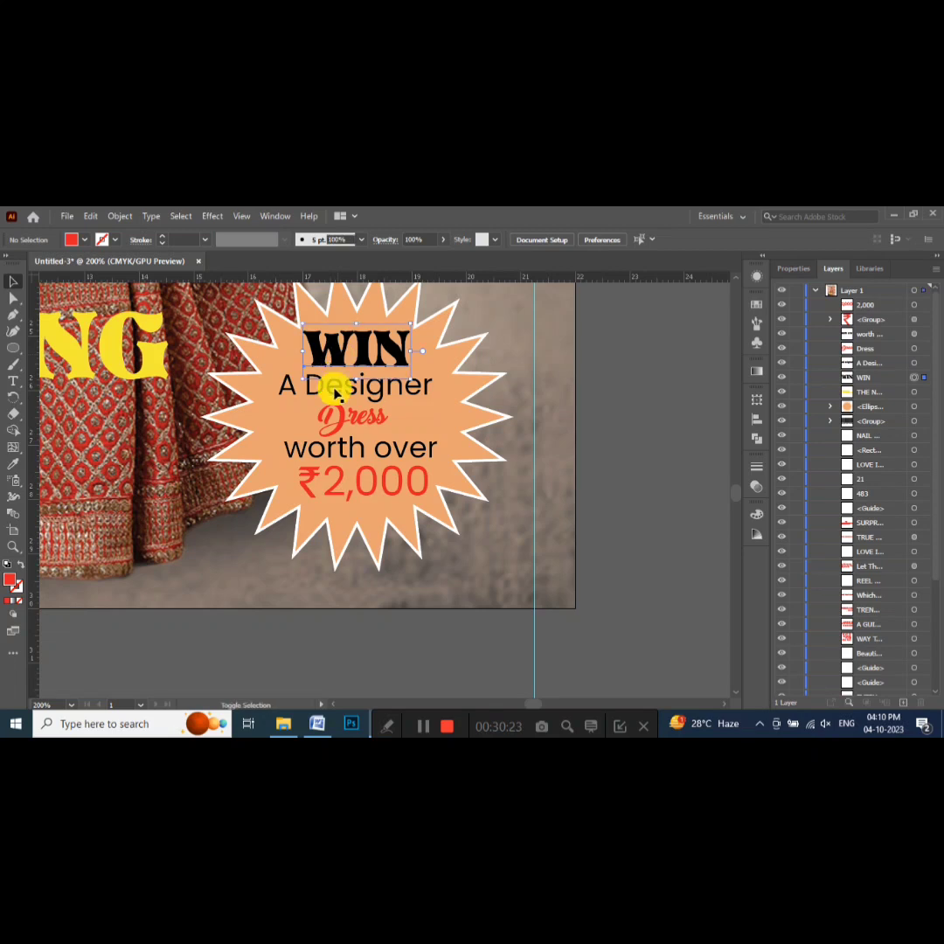
{"action": "left_click", "coordinate": [337, 395], "text": "shift"}
{"action": "left_click", "coordinate": [337, 455], "text": "shift"}
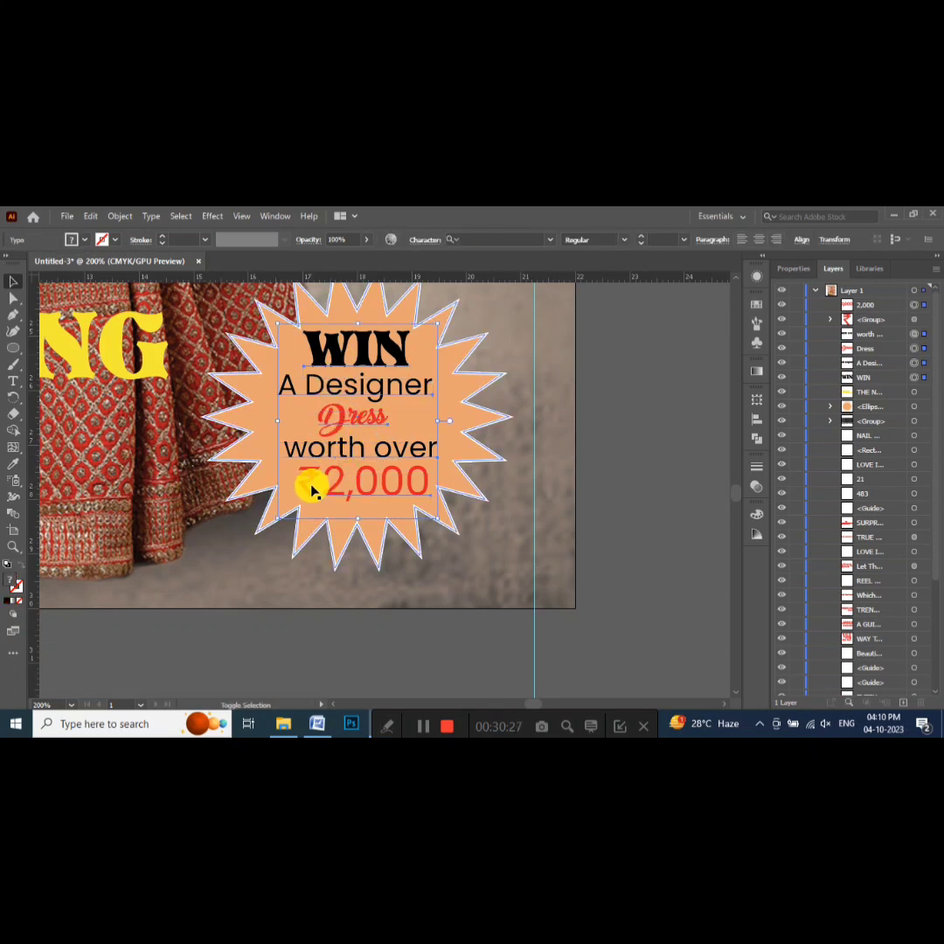
{"action": "left_click", "coordinate": [306, 483], "text": "shift"}
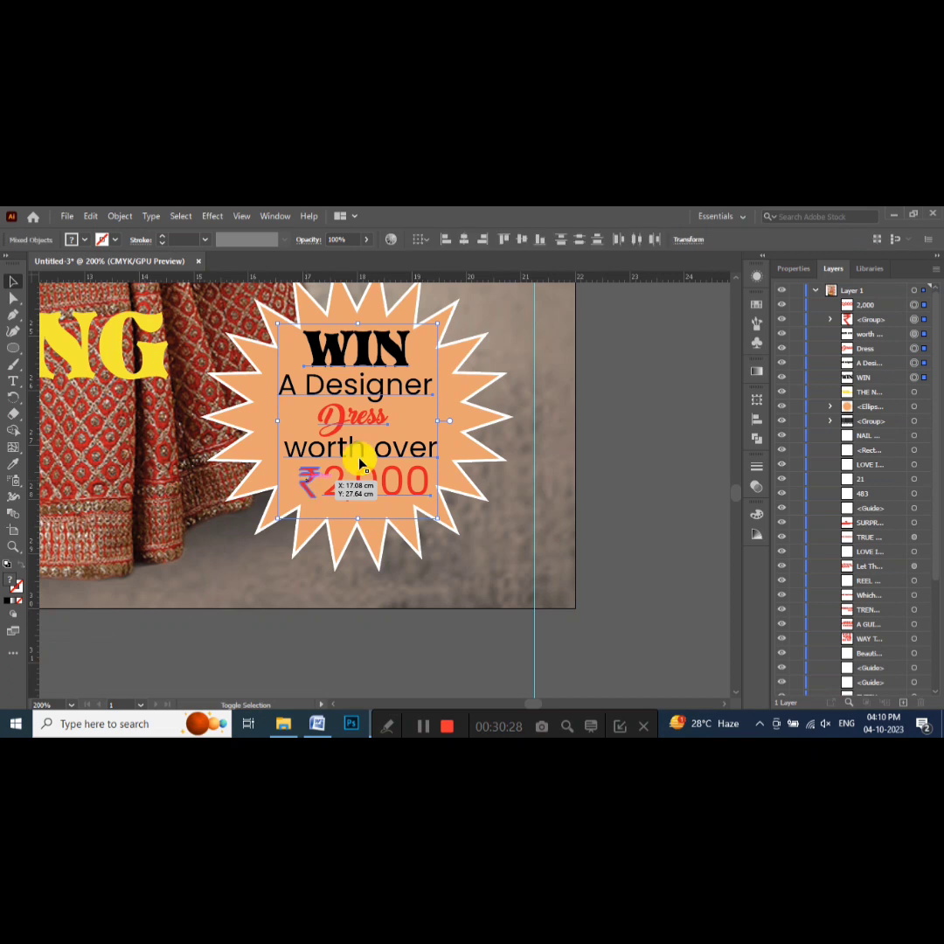
{"action": "left_click", "coordinate": [464, 241]}
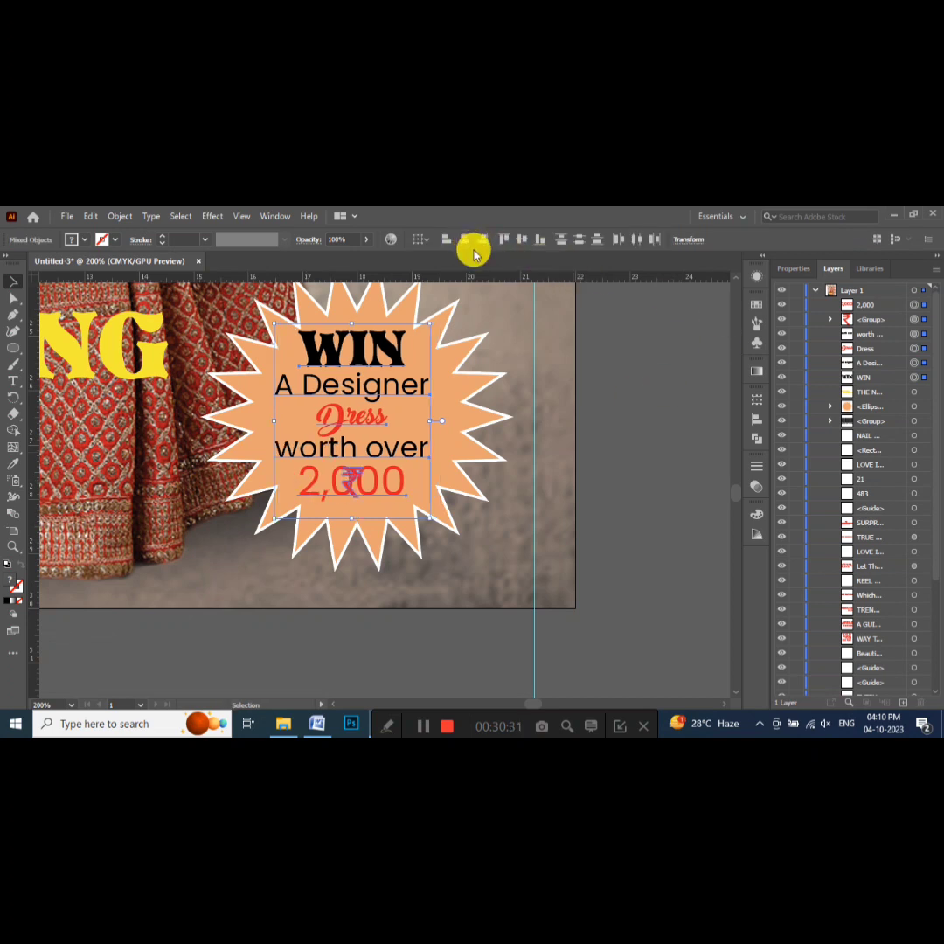
{"action": "key", "text": "ctrl+z"}
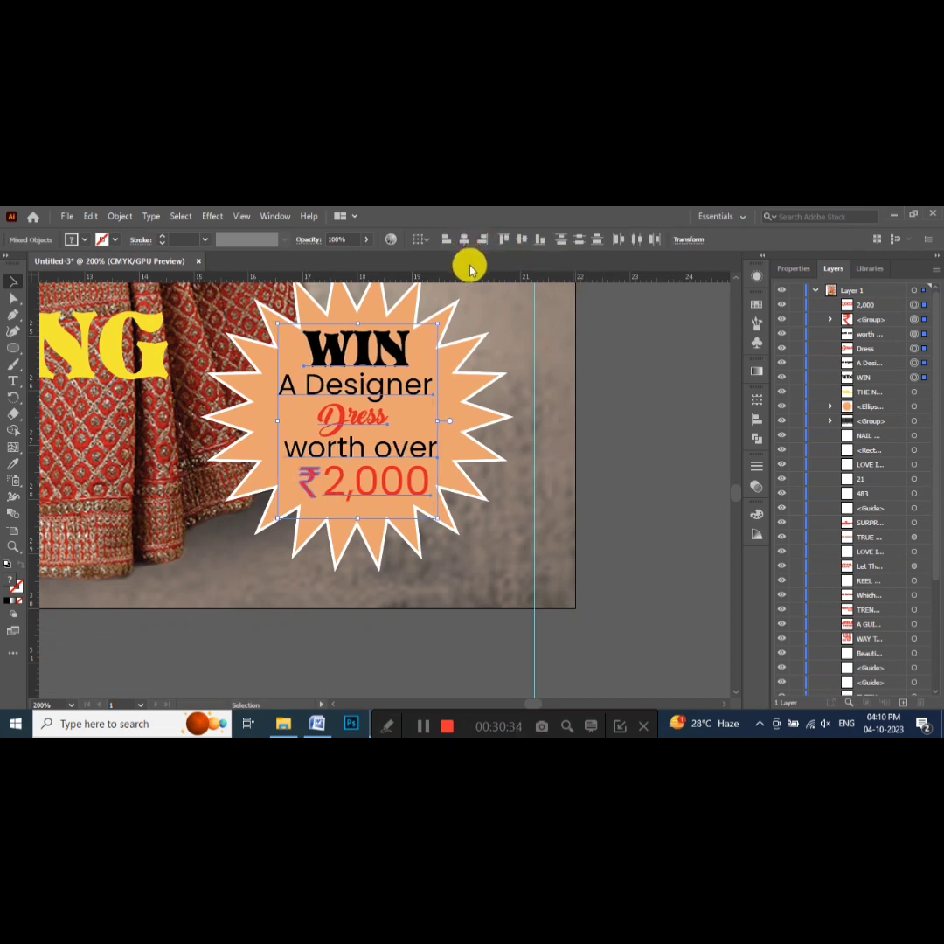
- Group the badge text and centre it inside the starburst, fine-tuning with arrow-key nudges
{"action": "key", "text": "ctrl+g"}
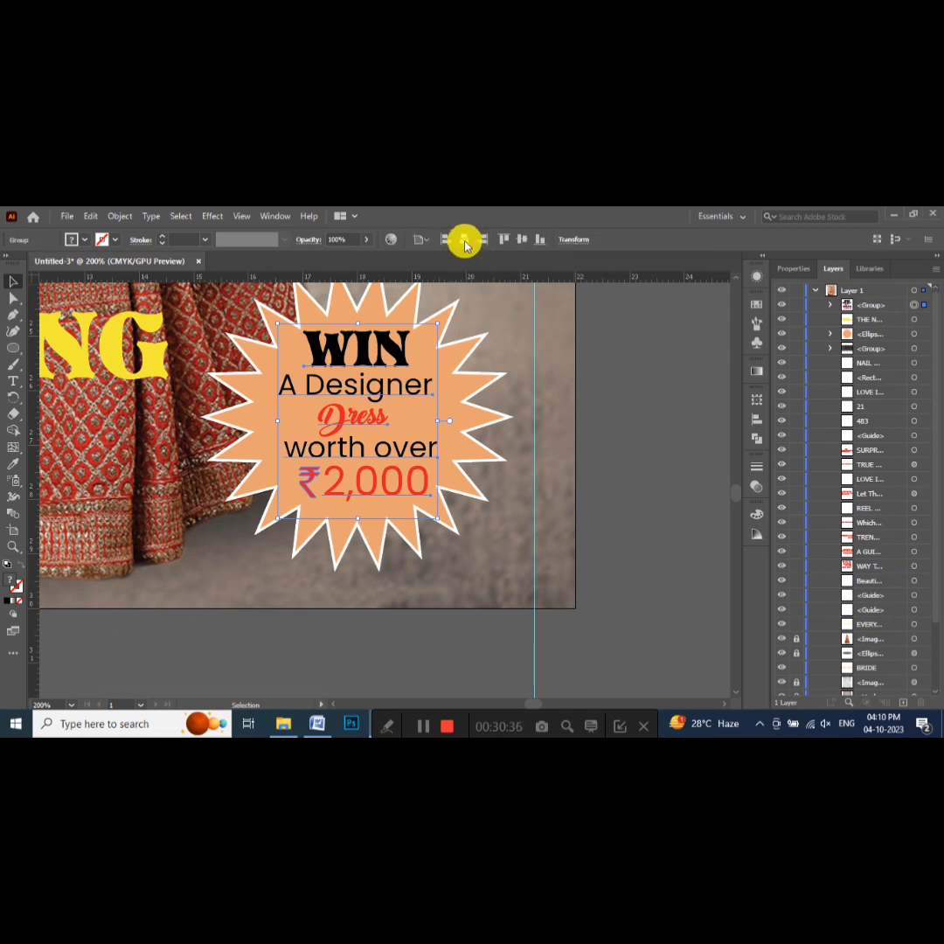
{"action": "left_click", "coordinate": [465, 243]}
{"action": "left_click", "coordinate": [465, 252]}
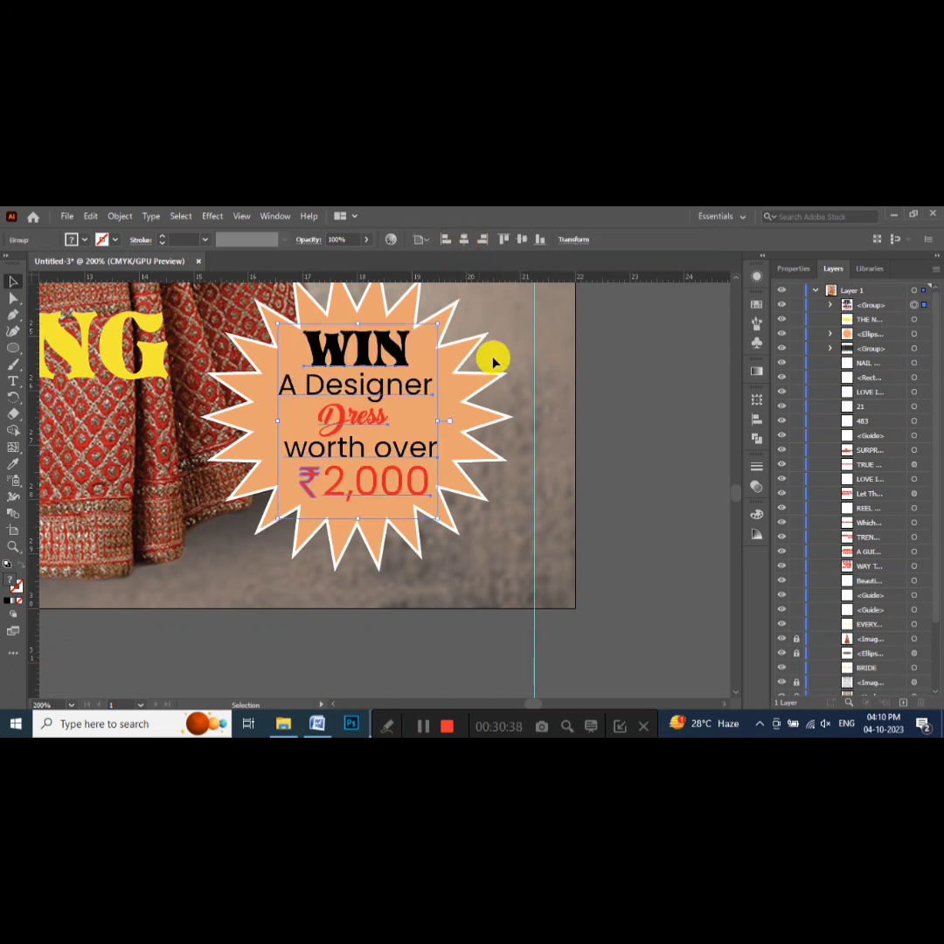
{"action": "key", "text": "Left"}
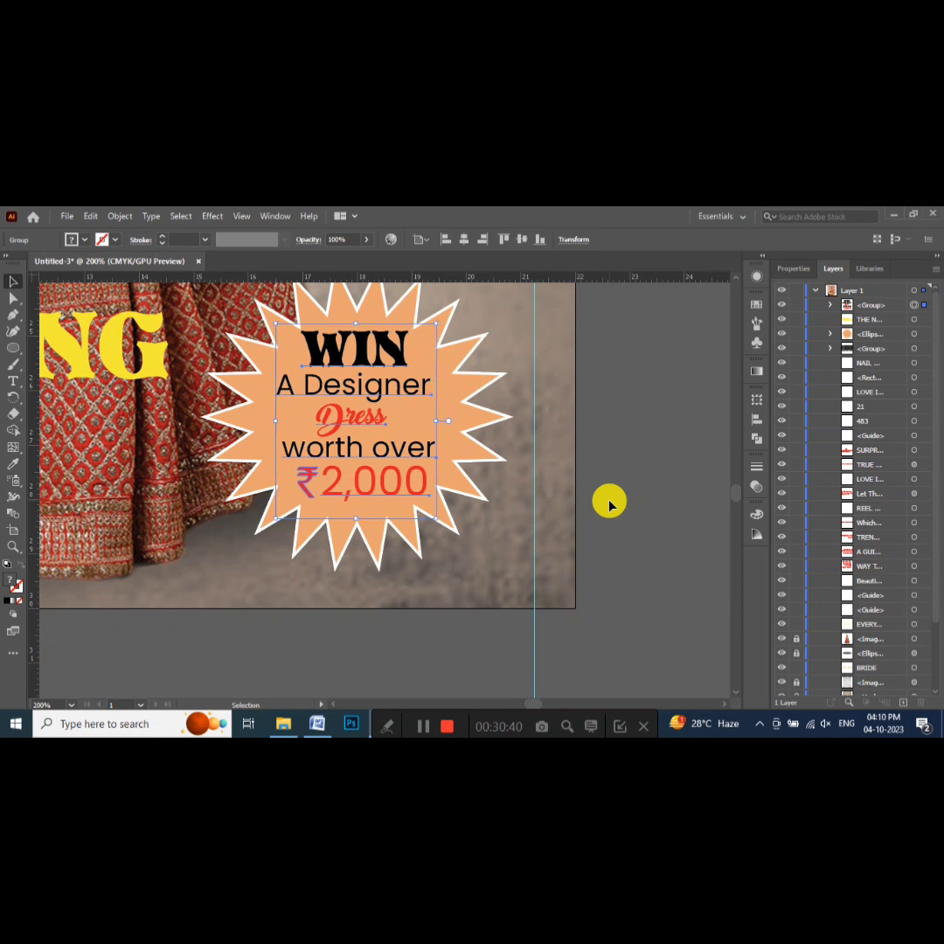
{"action": "key", "text": "Left"}
{"action": "key", "text": "Up"}
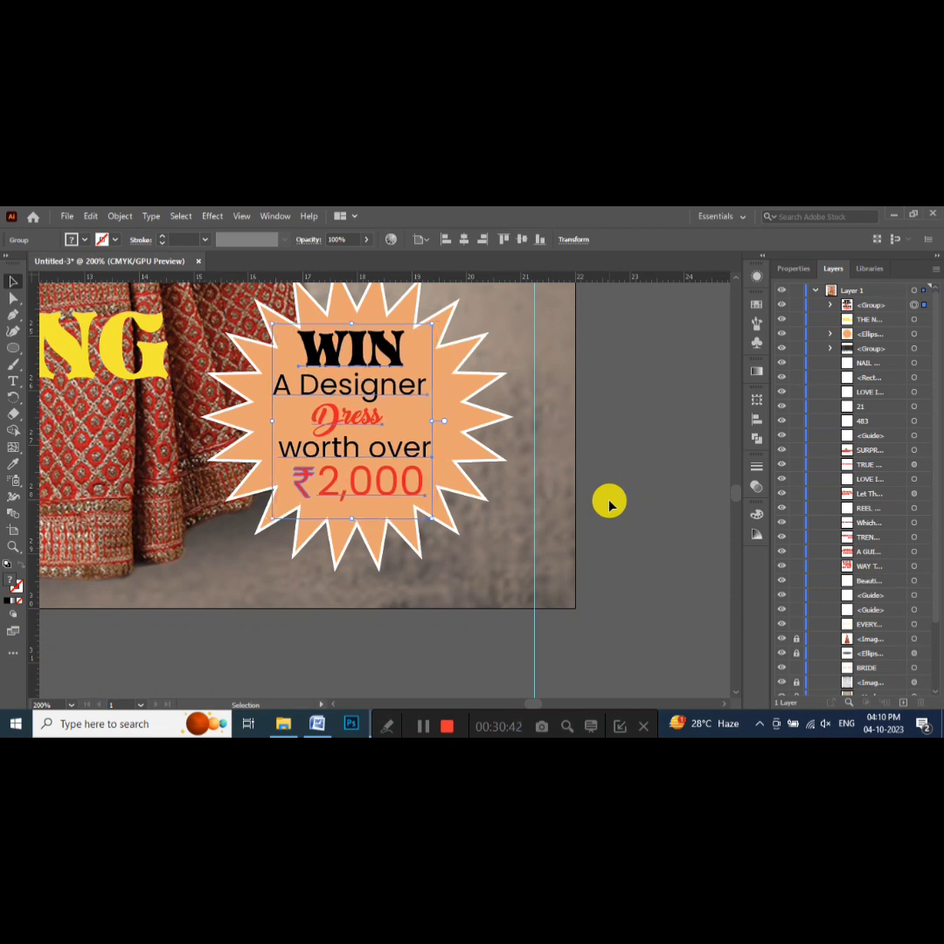
{"action": "key", "text": "Down"}
{"action": "key", "text": "Right"}
{"action": "key", "text": "Right"}
{"action": "key", "text": "Right"}
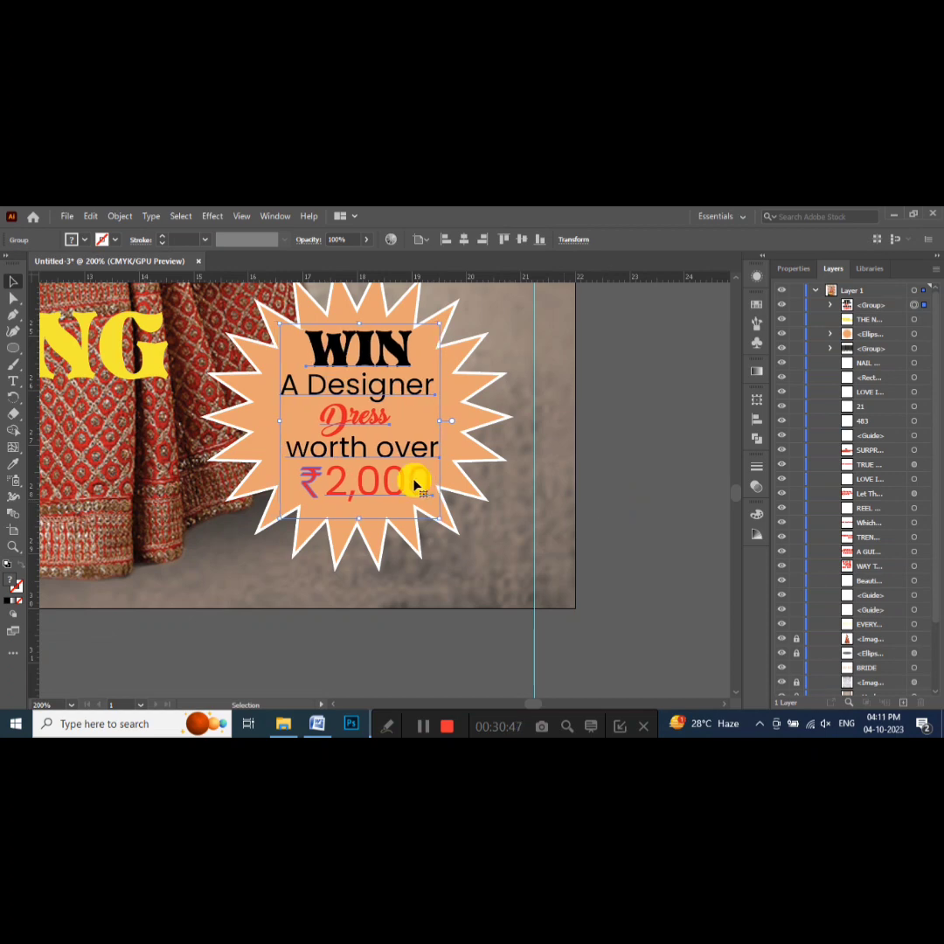
- Ungroup the text, place ₹ just before 2,000, and nudge ₹2,000 slightly left
{"action": "right_click", "coordinate": [374, 395]}
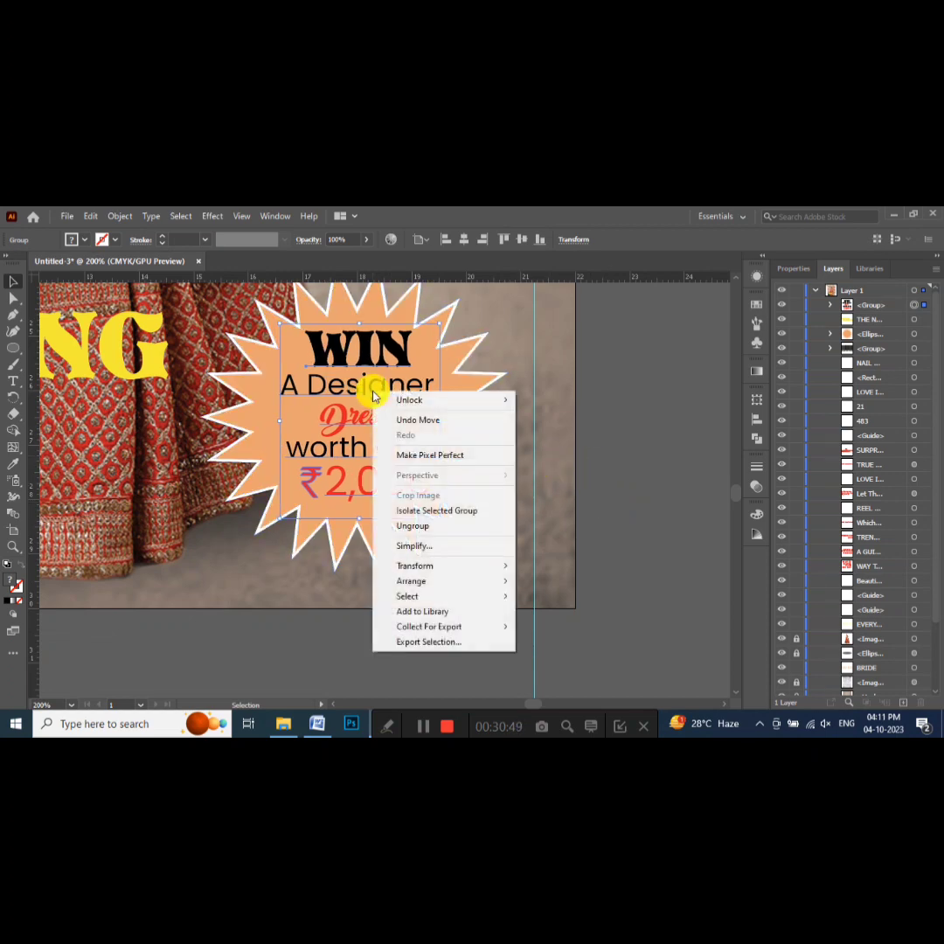
{"action": "left_click", "coordinate": [429, 526]}
{"action": "left_click", "coordinate": [538, 438]}
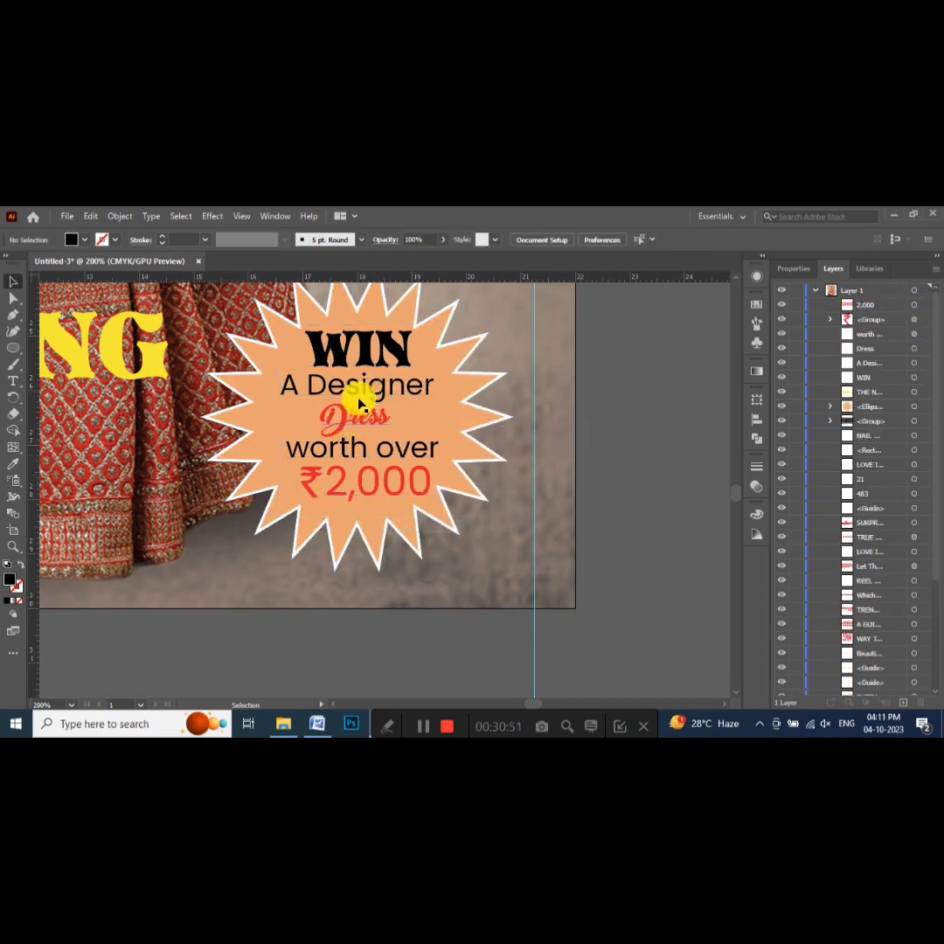
{"action": "mouse_move", "coordinate": [358, 404]}
{"action": "left_mouse_down"}
{"action": "mouse_move", "coordinate": [352, 425]}
{"action": "mouse_move", "coordinate": [316, 453]}
{"action": "mouse_move", "coordinate": [337, 499]}
{"action": "left_mouse_up"}
{"action": "left_click", "coordinate": [337, 512], "text": "shift"}
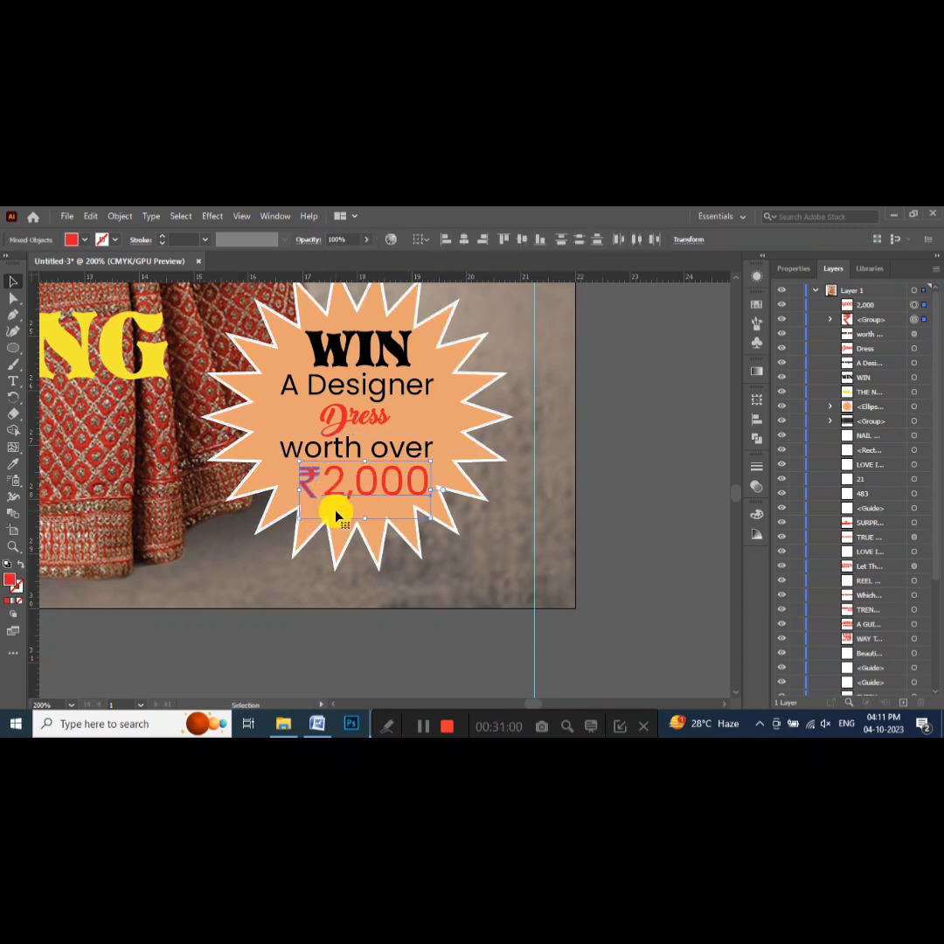
{"action": "key", "text": "Left"}
{"action": "key", "text": "Left"}
{"action": "key", "text": "Left"}
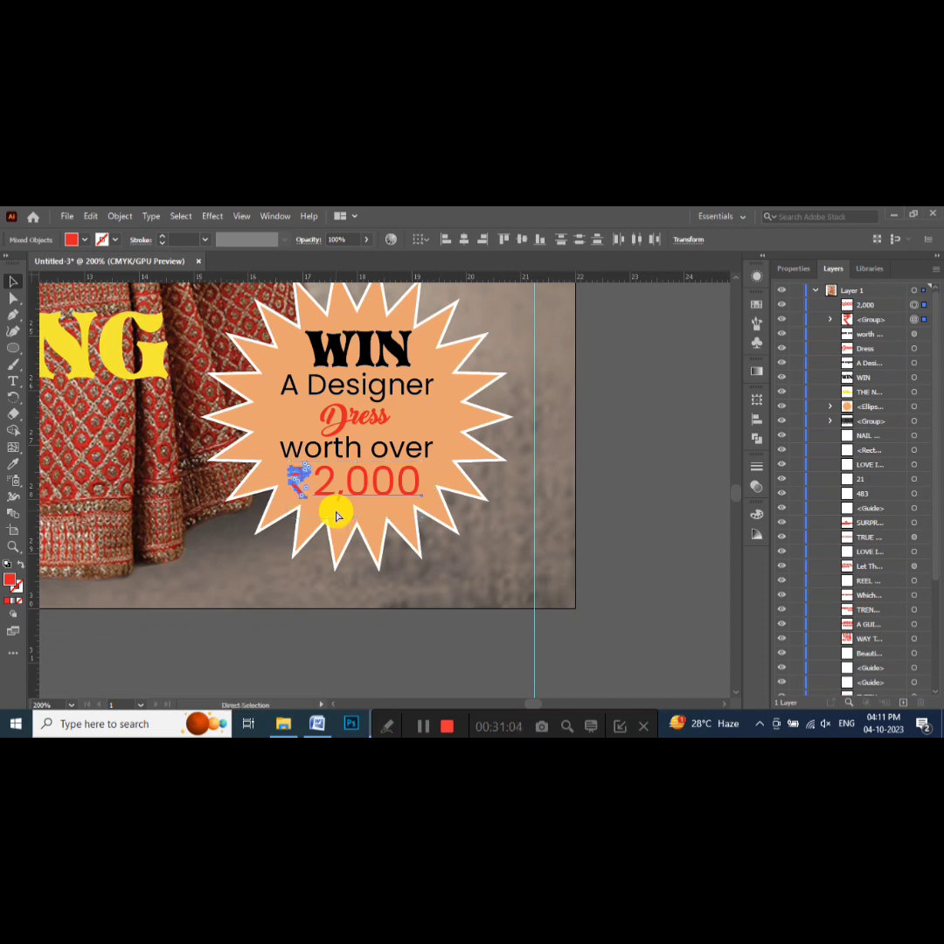
{"action": "key", "text": "ctrl+minus"}
{"action": "key", "text": "ctrl+minus"}
{"action": "key", "text": "ctrl+minus"}
- Zoom out and pan until the whole BRIDE cover is in view
{"action": "left_click_drag", "start_coordinate": [270, 442], "coordinate": [326, 549]}
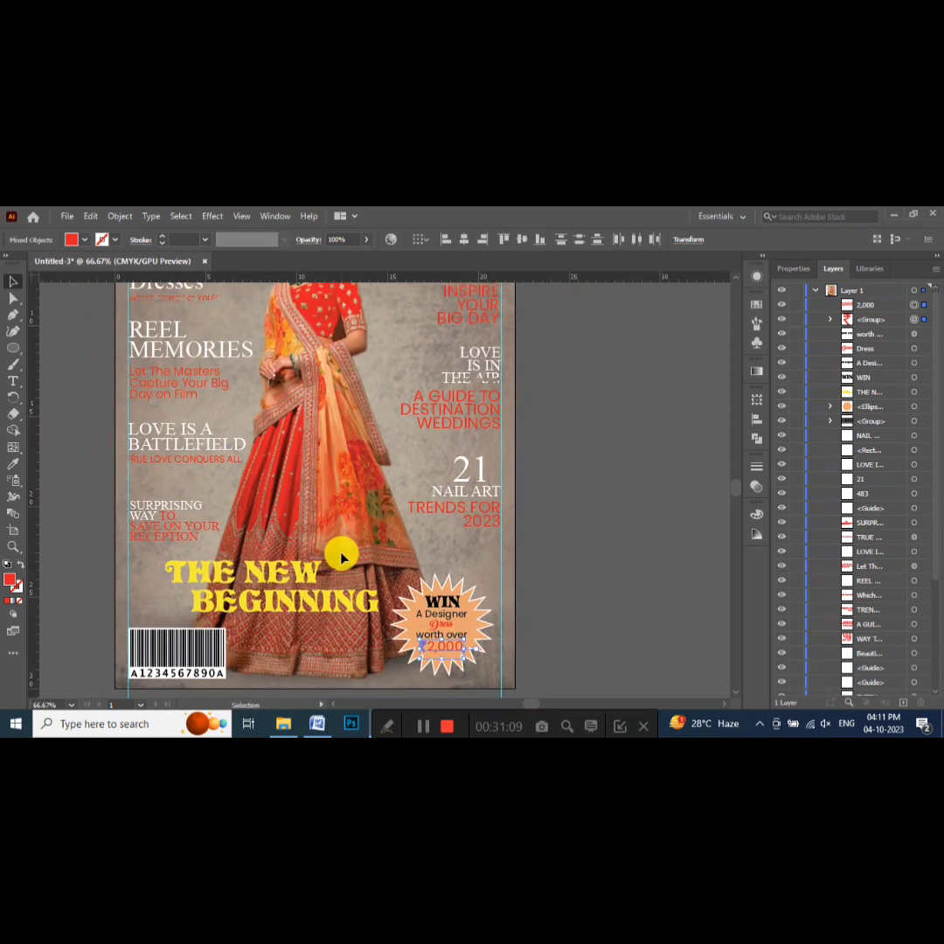
{"action": "key", "text": "ctrl+minus"}
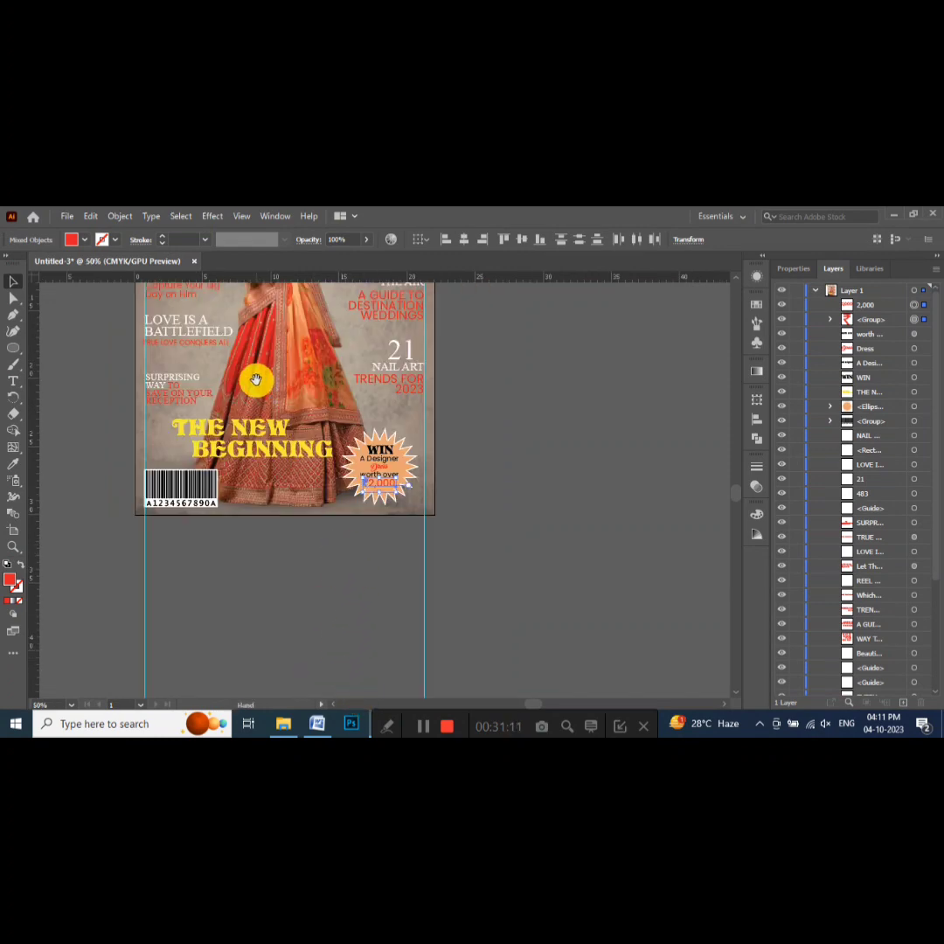
{"action": "left_click_drag", "start_coordinate": [255, 379], "coordinate": [320, 517]}
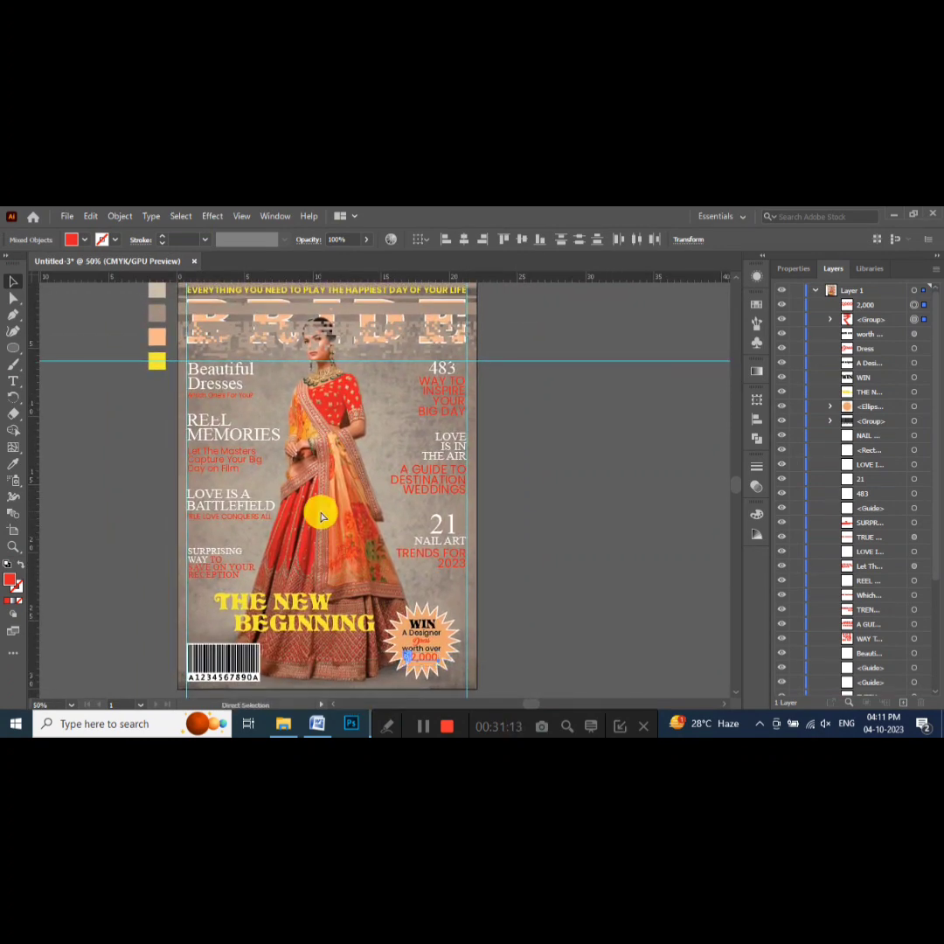
{"action": "scroll", "coordinate": [320, 517], "scroll_direction": "down", "scroll_amount": 3}
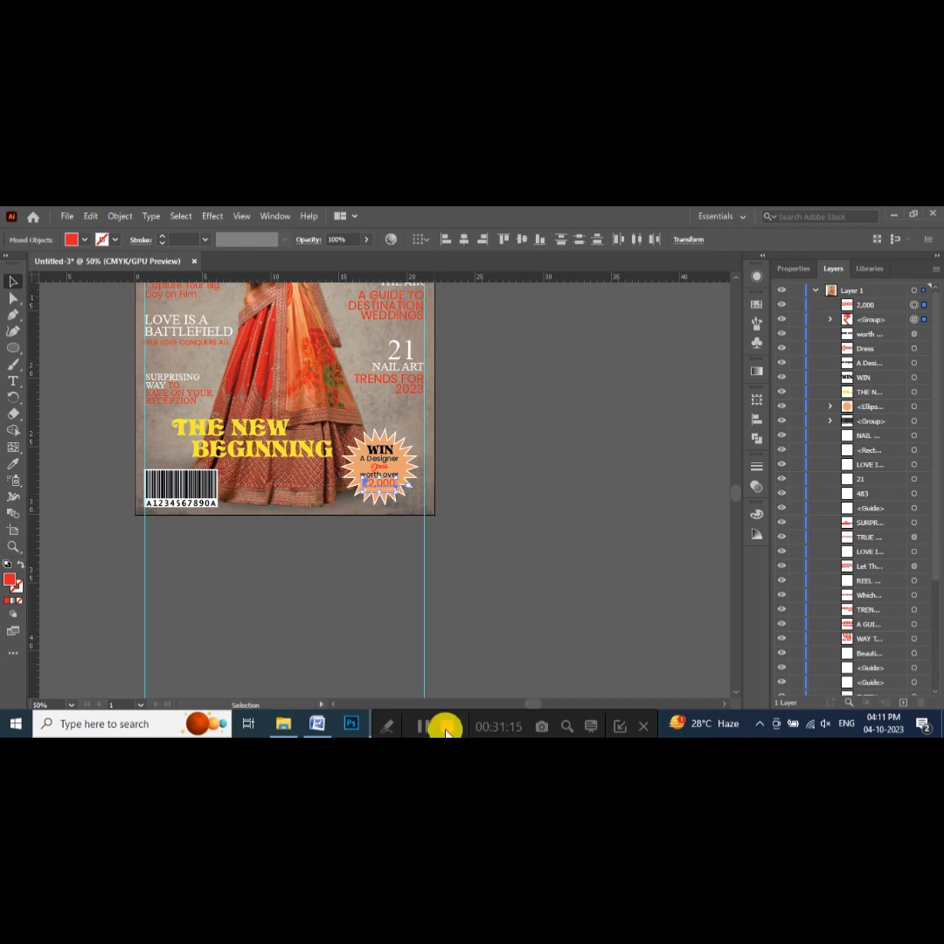
{"action": "left_click_drag", "start_coordinate": [332, 406], "coordinate": [418, 579]}
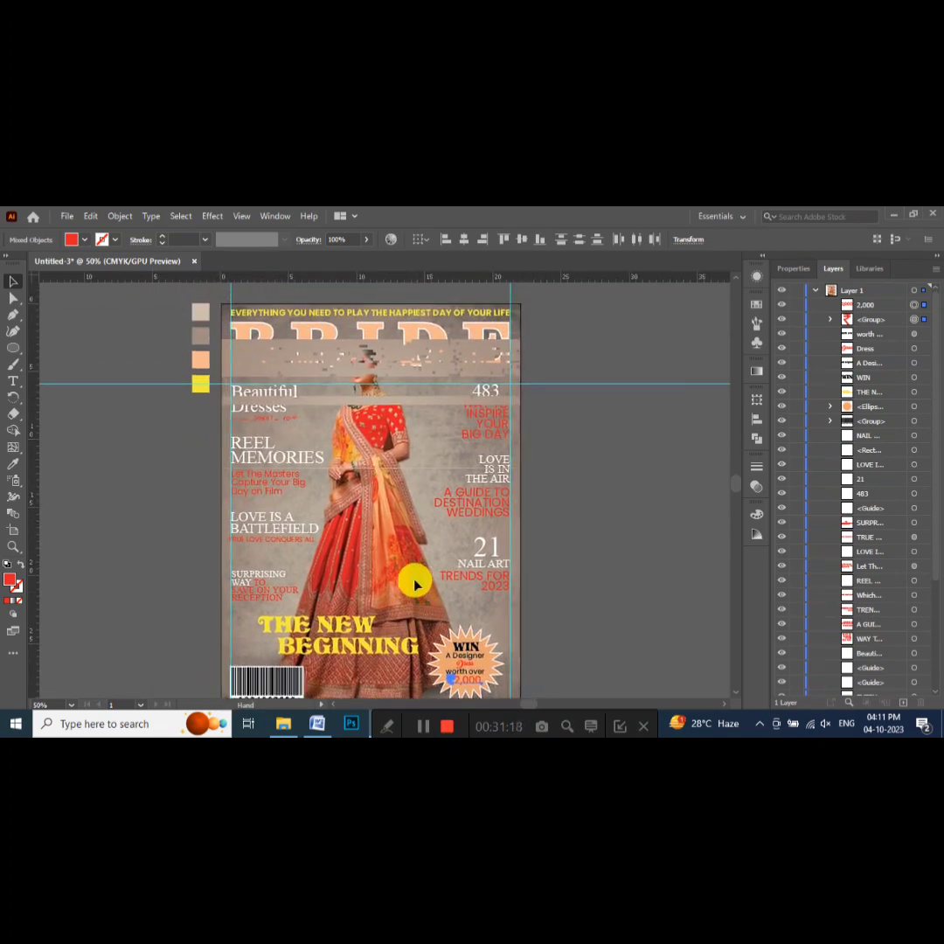
{"action": "left_click", "coordinate": [586, 480]}
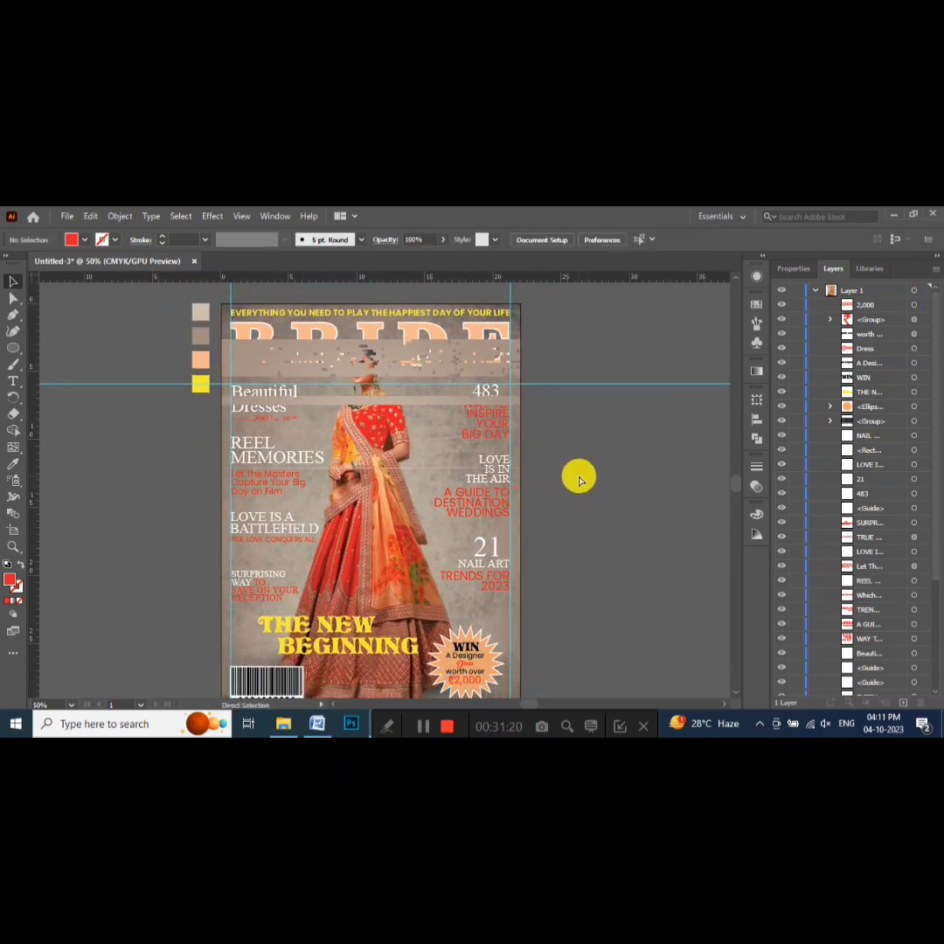
{"action": "key", "text": "ctrl+equal"}
{"action": "key", "text": "ctrl+minus"}
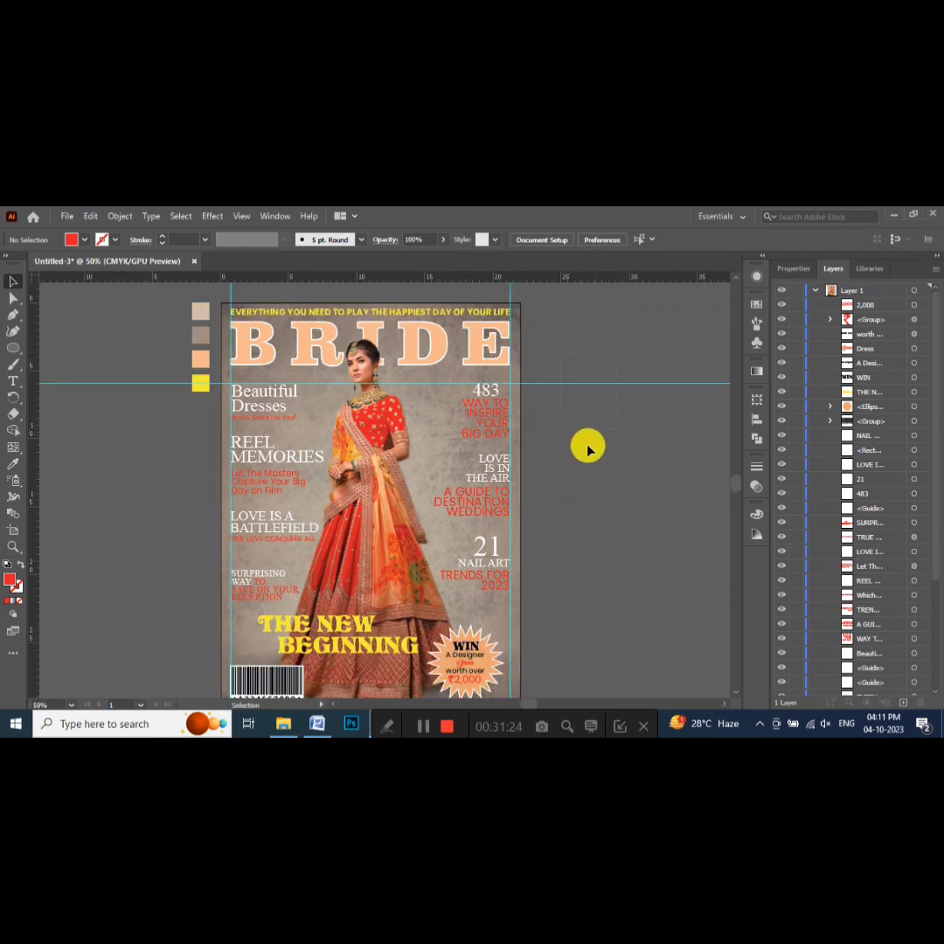
- Delete the horizontal and two vertical guides and the four colour swatches beside the cover
{"action": "left_click", "coordinate": [521, 384]}
{"action": "scroll", "coordinate": [262, 349], "scroll_direction": "up", "scroll_amount": 2}
{"action": "key", "text": "Delete"}
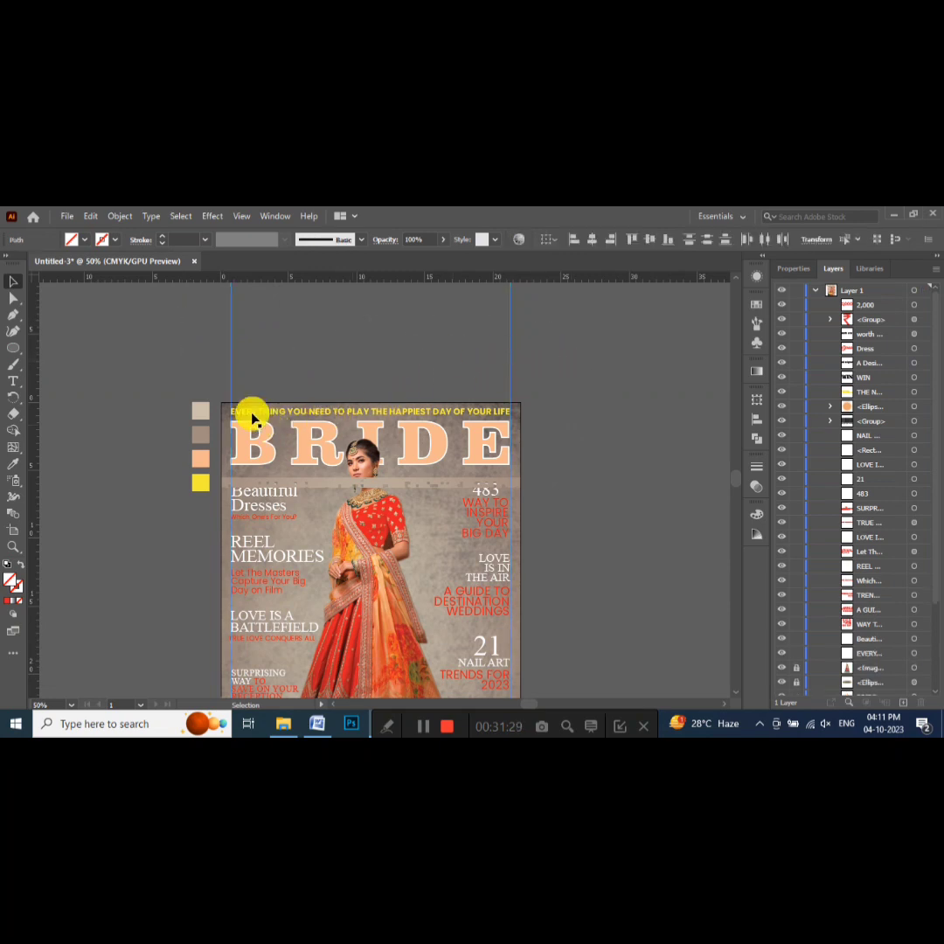
{"action": "key", "text": "Delete"}
{"action": "left_click_drag", "start_coordinate": [207, 509], "coordinate": [179, 397]}
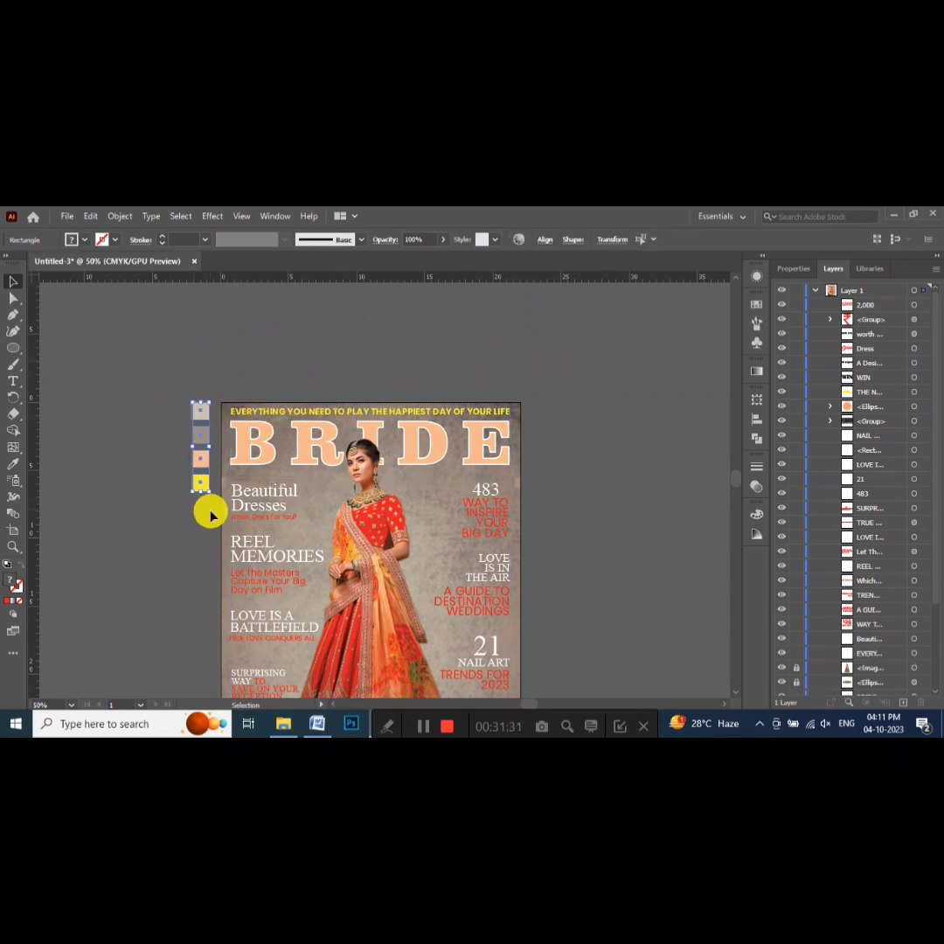
{"action": "key", "text": "Delete"}
{"action": "scroll", "coordinate": [381, 503], "scroll_direction": "down", "scroll_amount": 2}
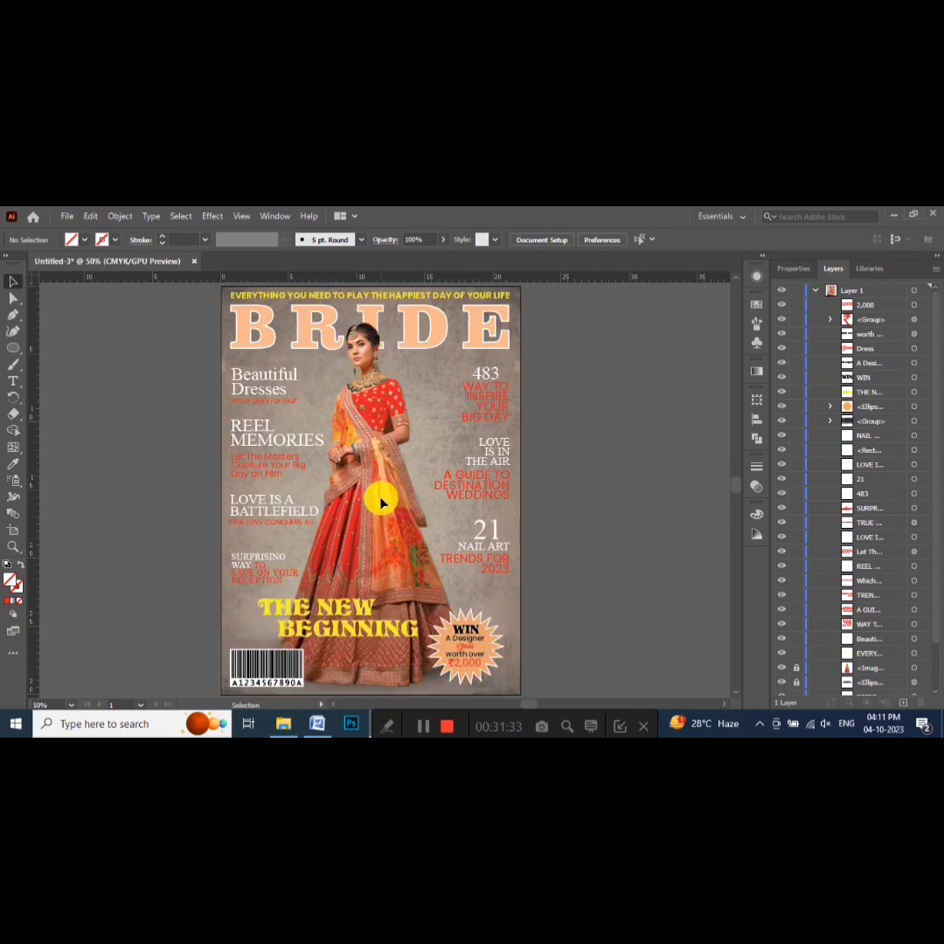